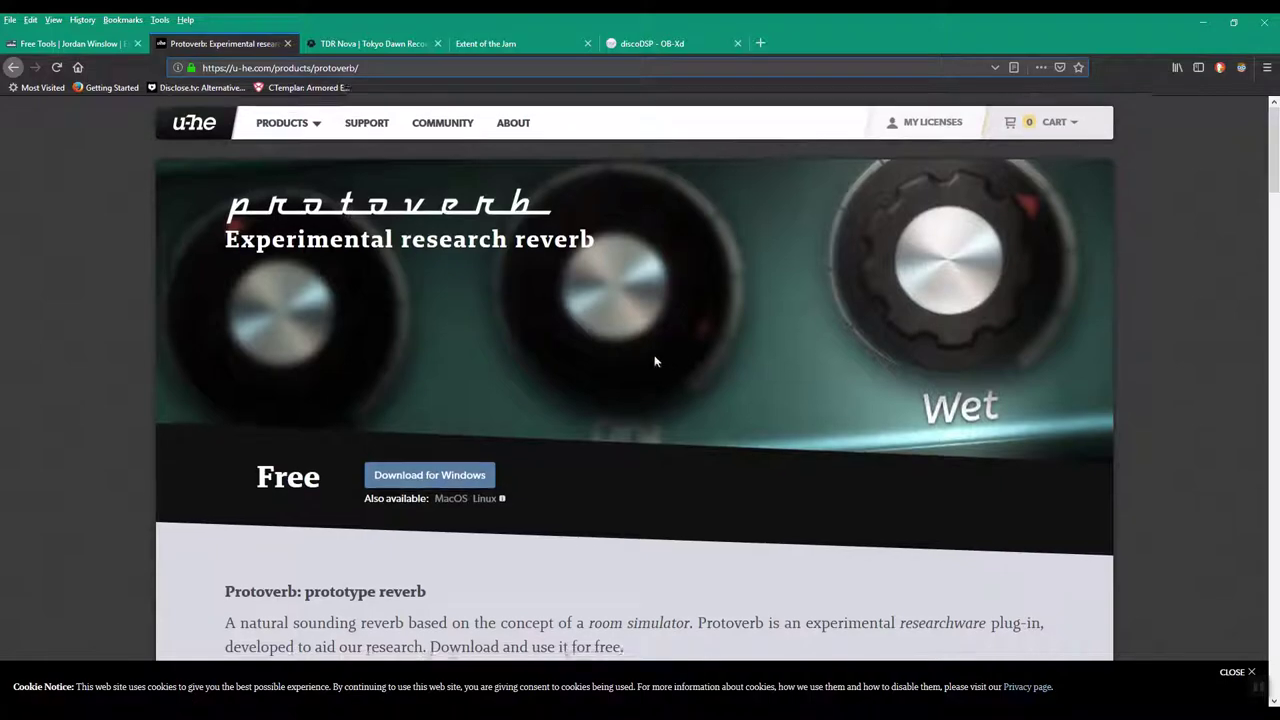
Look over the Protoverb reverb download page and the TDR Nova equalizer product page
scroll(752, 340, up, 5)
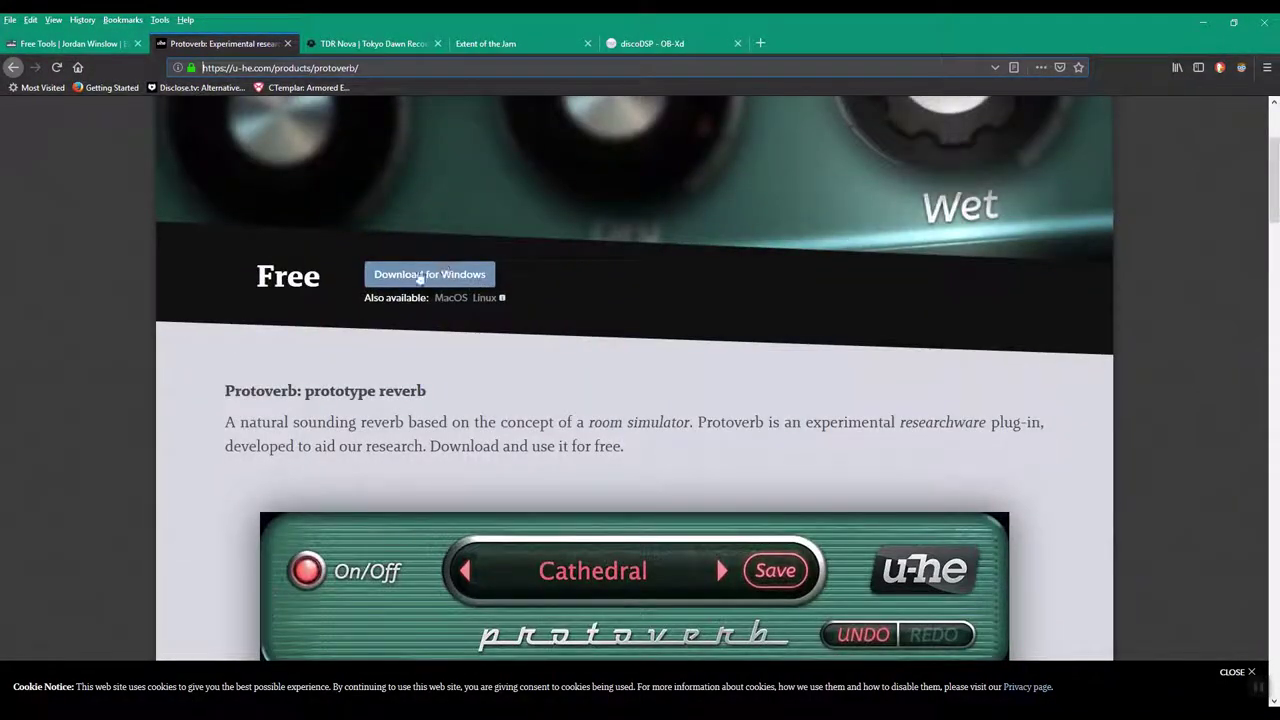
scroll(417, 277, up, 1)
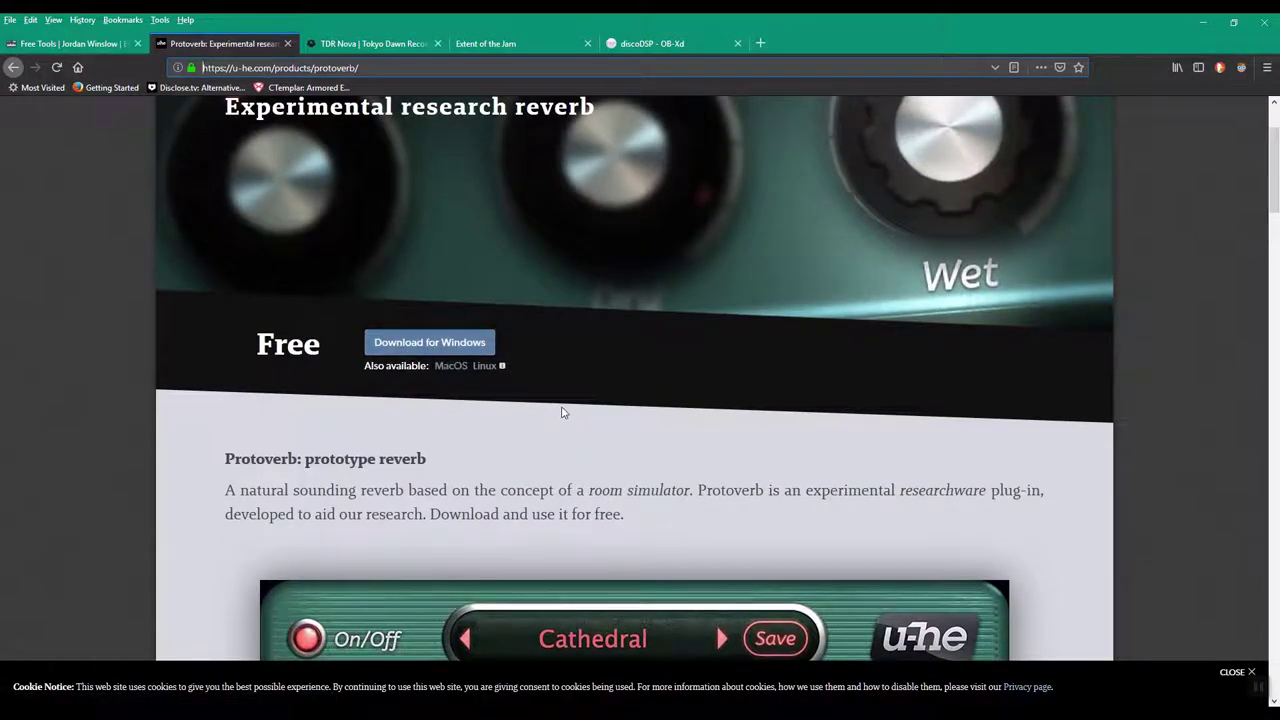
scroll(560, 412, up, 2)
click(380, 43)
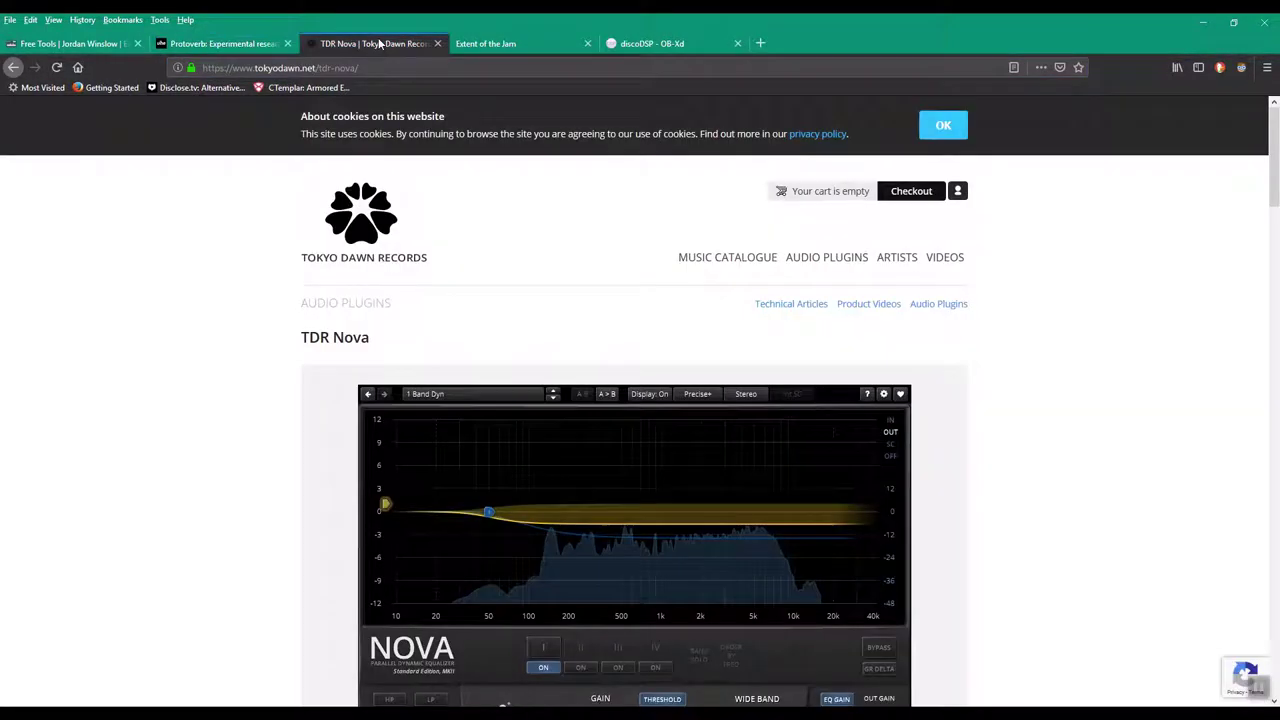
scroll(200, 355, down, 2)
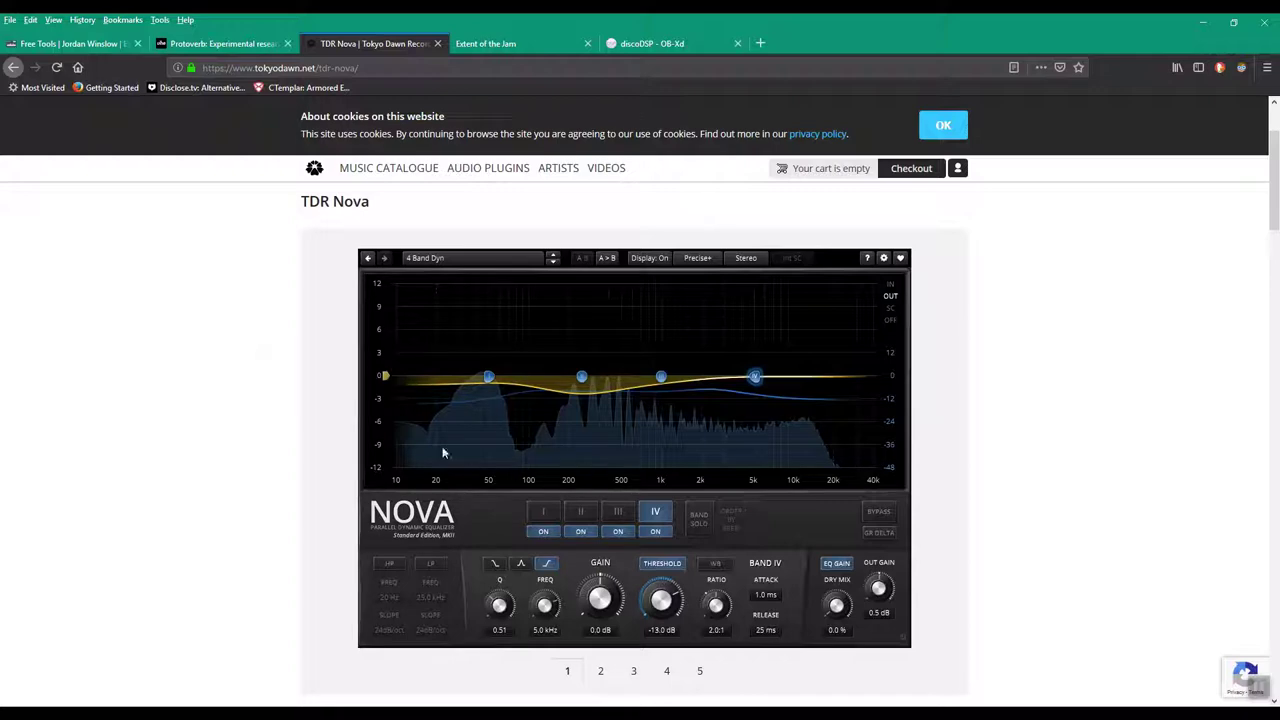
scroll(440, 452, up, 2)
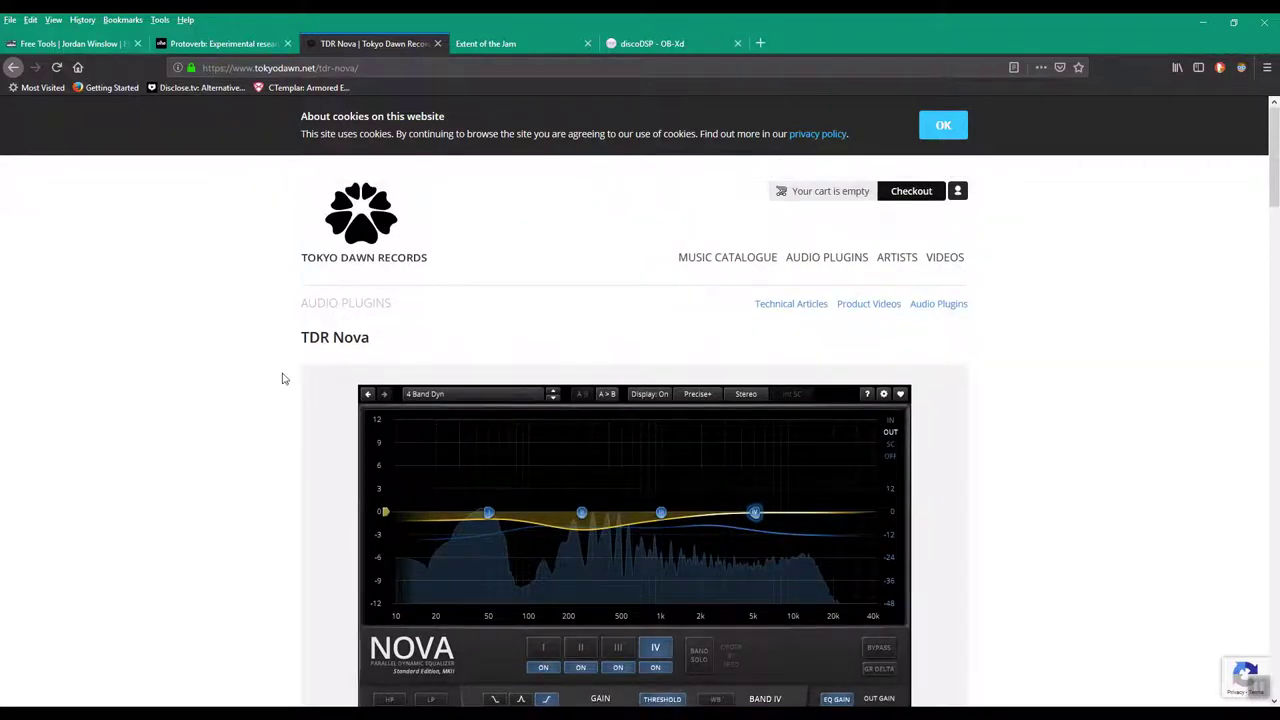
scroll(260, 365, down, 4)
scroll(534, 425, up, 2)
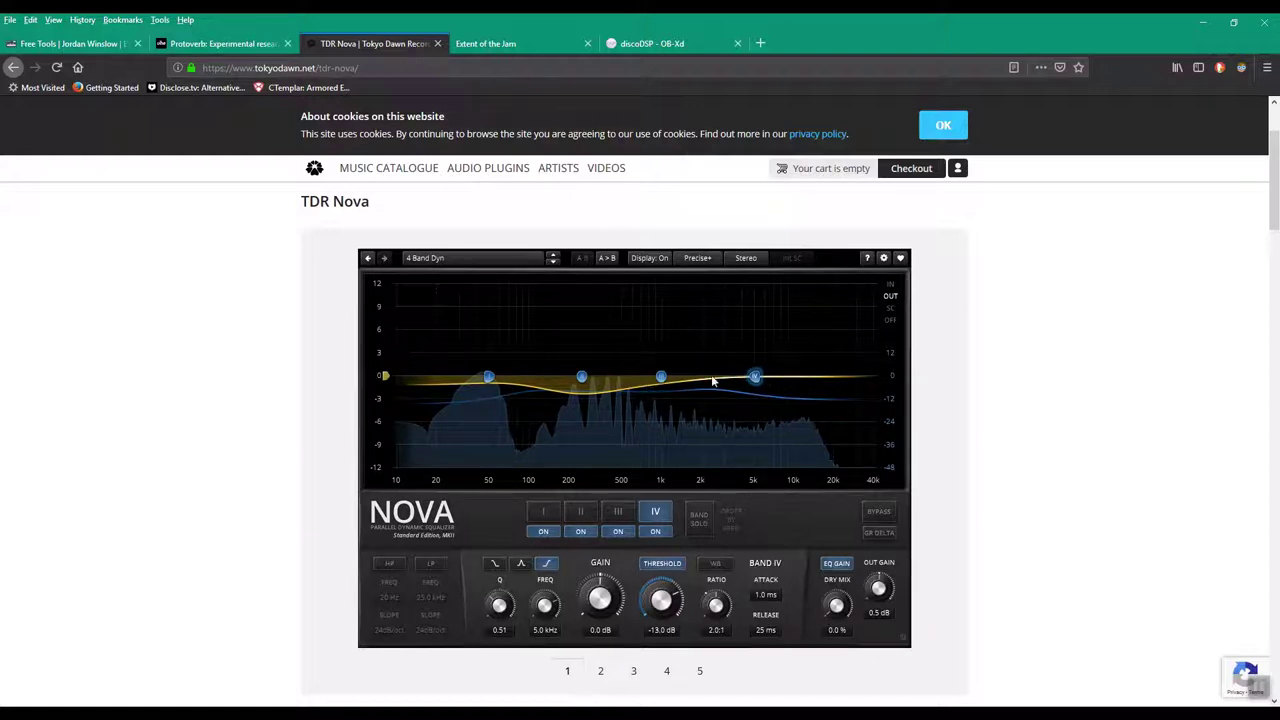
View the Digits page and the OB-Xd page with its download options, and return to the Free Tools page
click(516, 43)
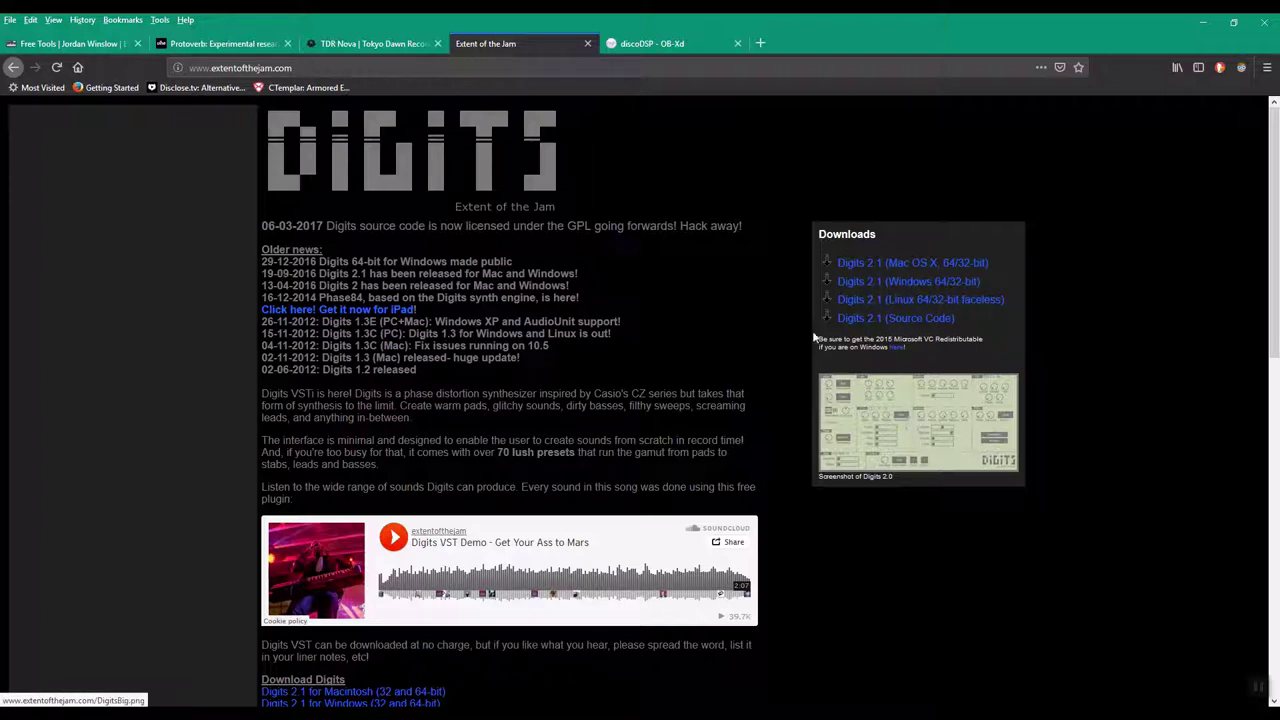
click(656, 44)
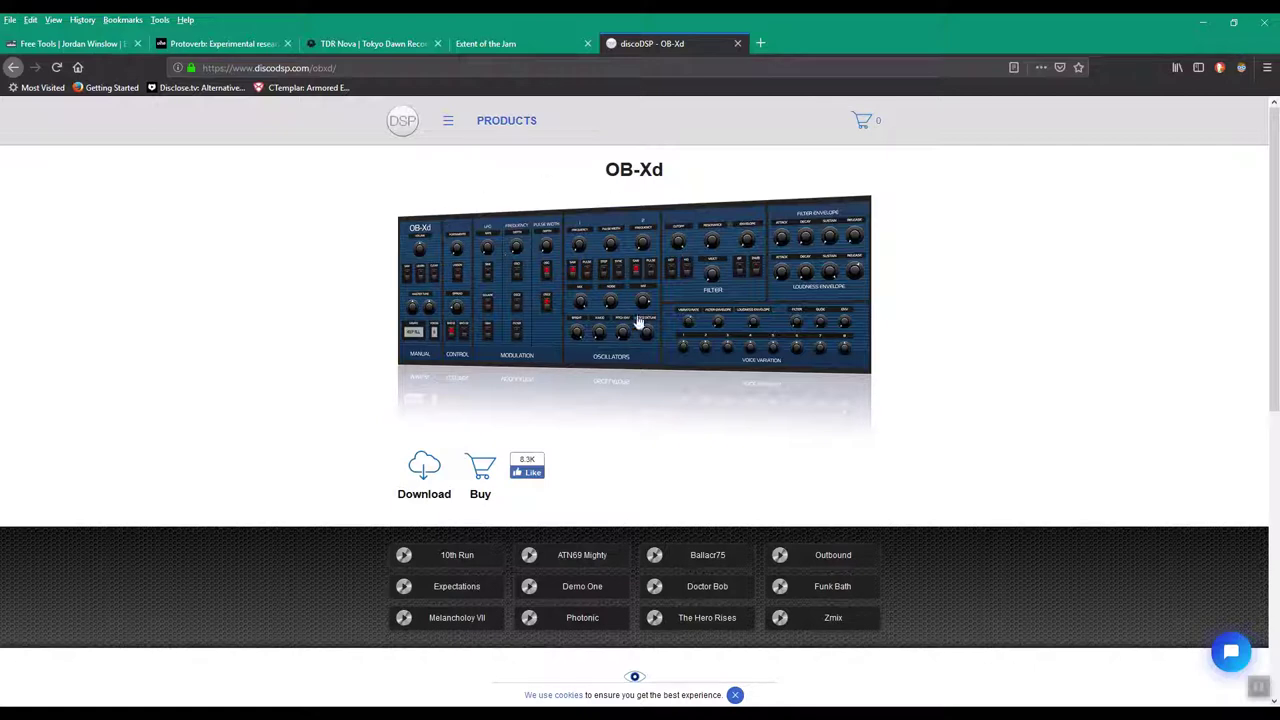
mouse_move(424, 483)
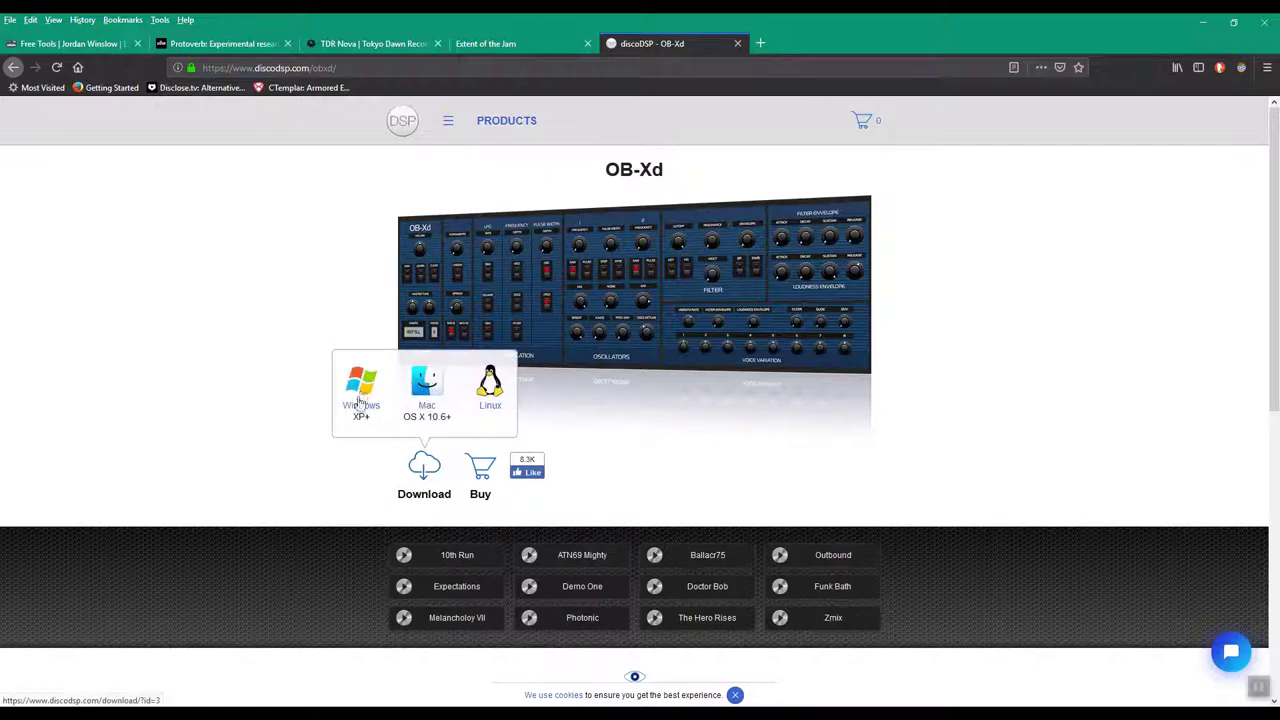
click(520, 44)
click(370, 46)
click(170, 46)
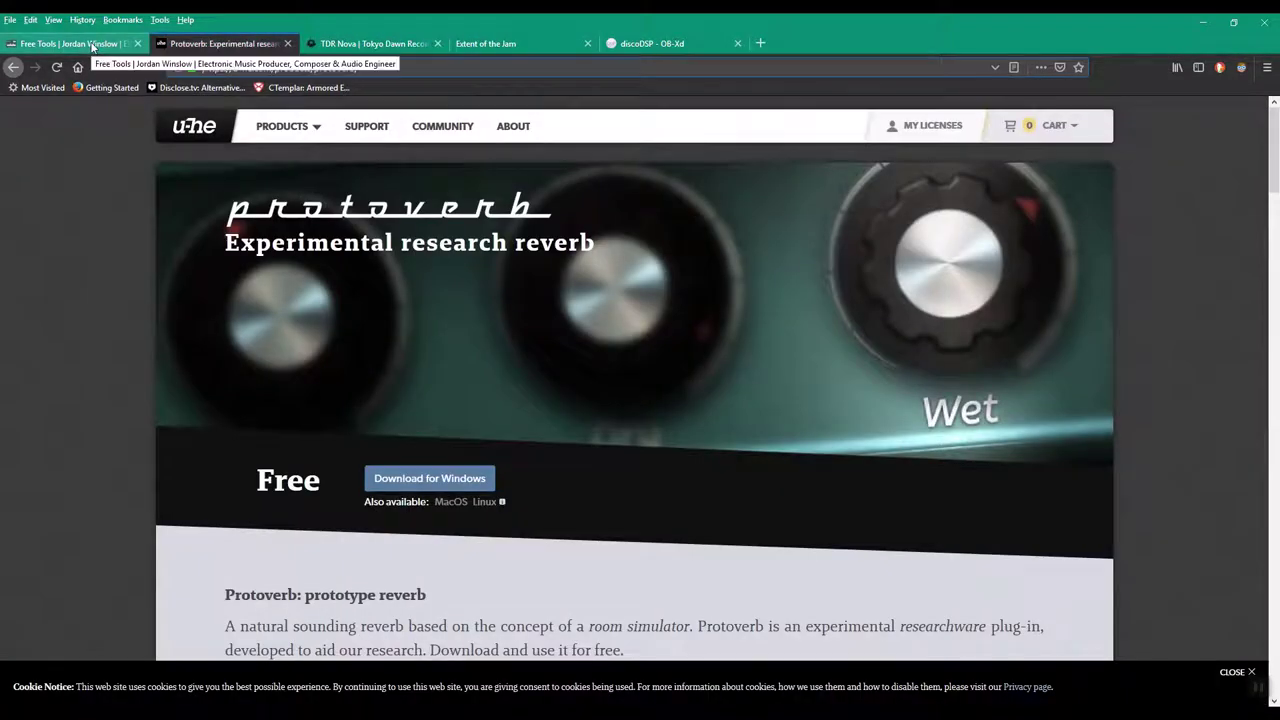
click(92, 45)
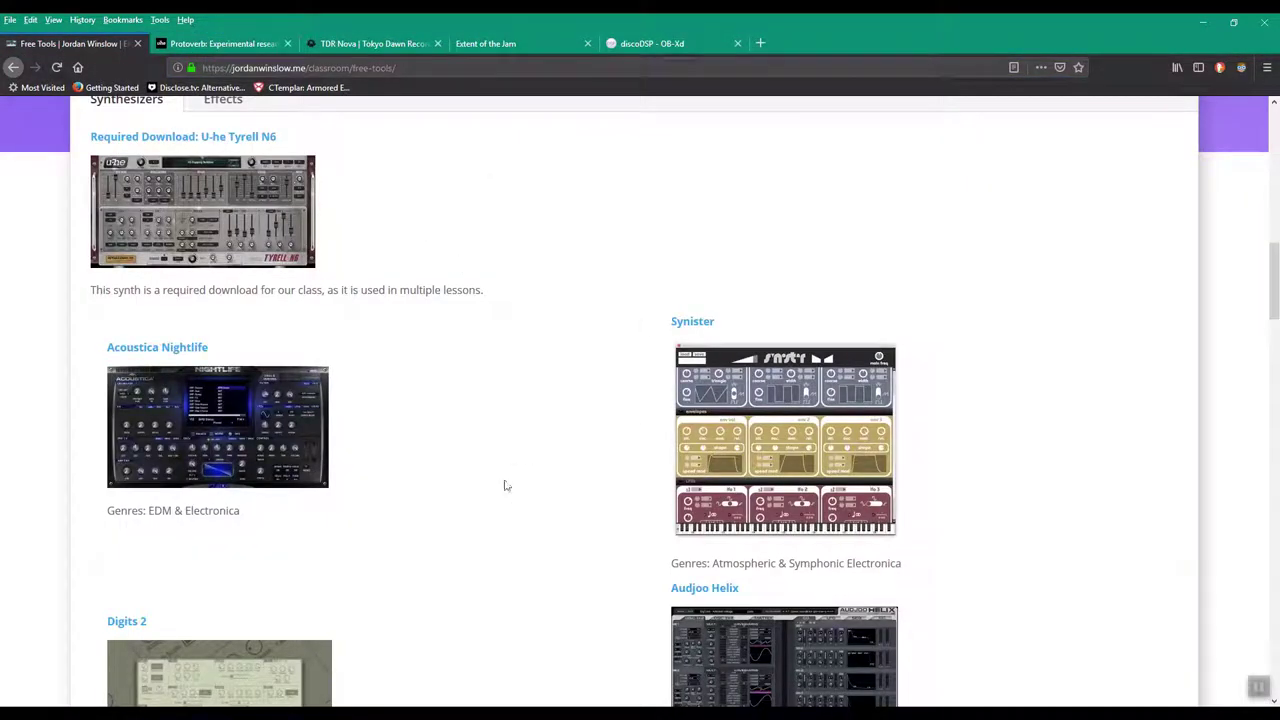
Switch to the Downloads folder in File Explorer and run the Digits_x32_x64_2_1 installer as administrator
click(456, 713)
click(249, 208)
click(148, 96)
click(212, 214)
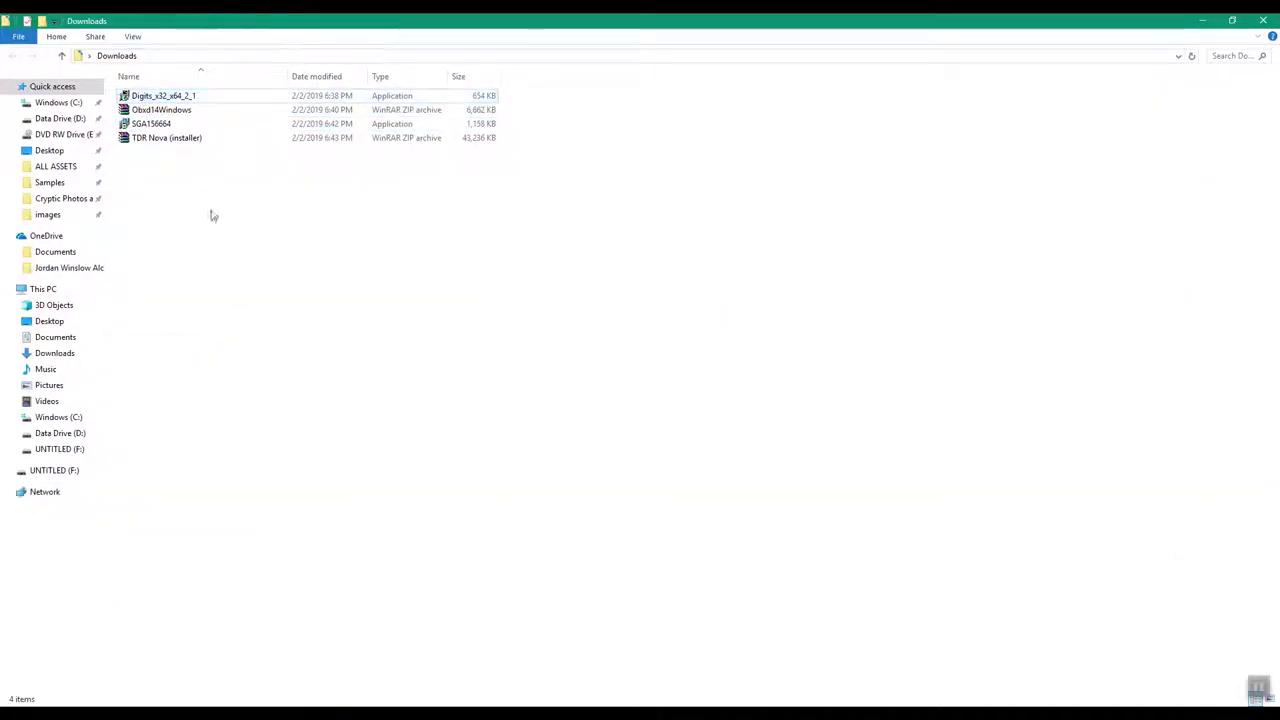
click(160, 98)
right_click(152, 97)
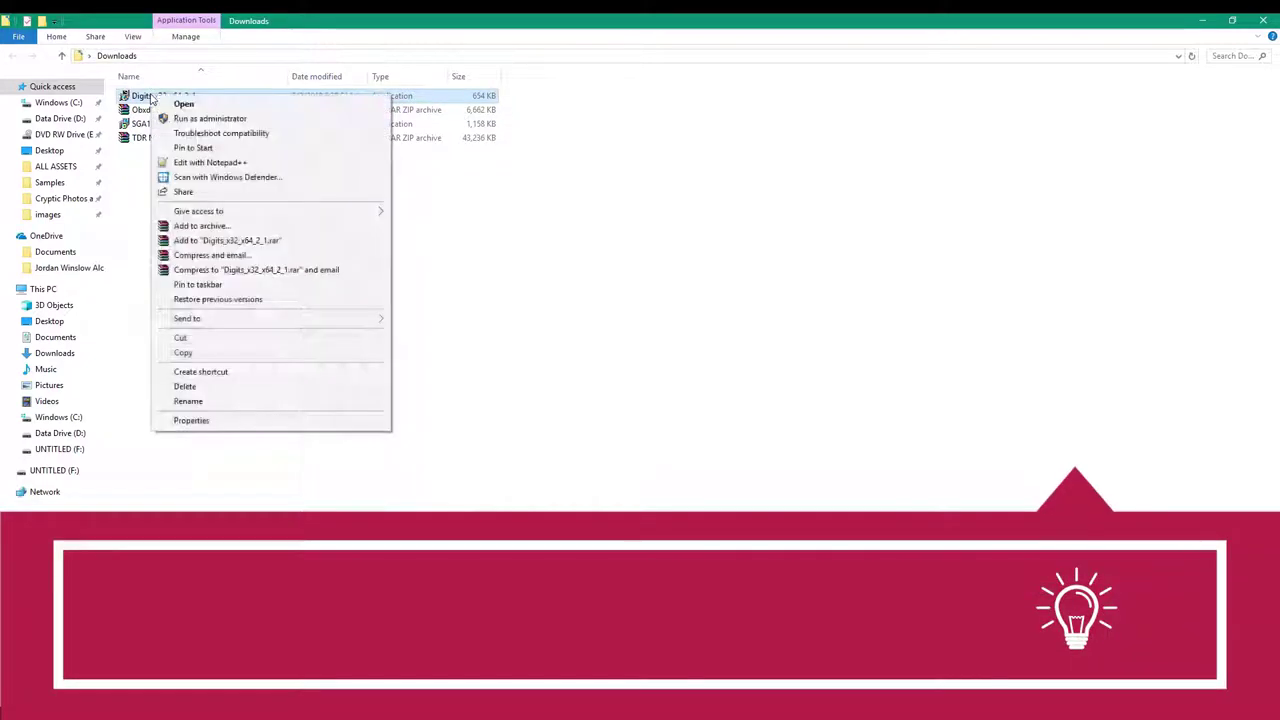
click(205, 119)
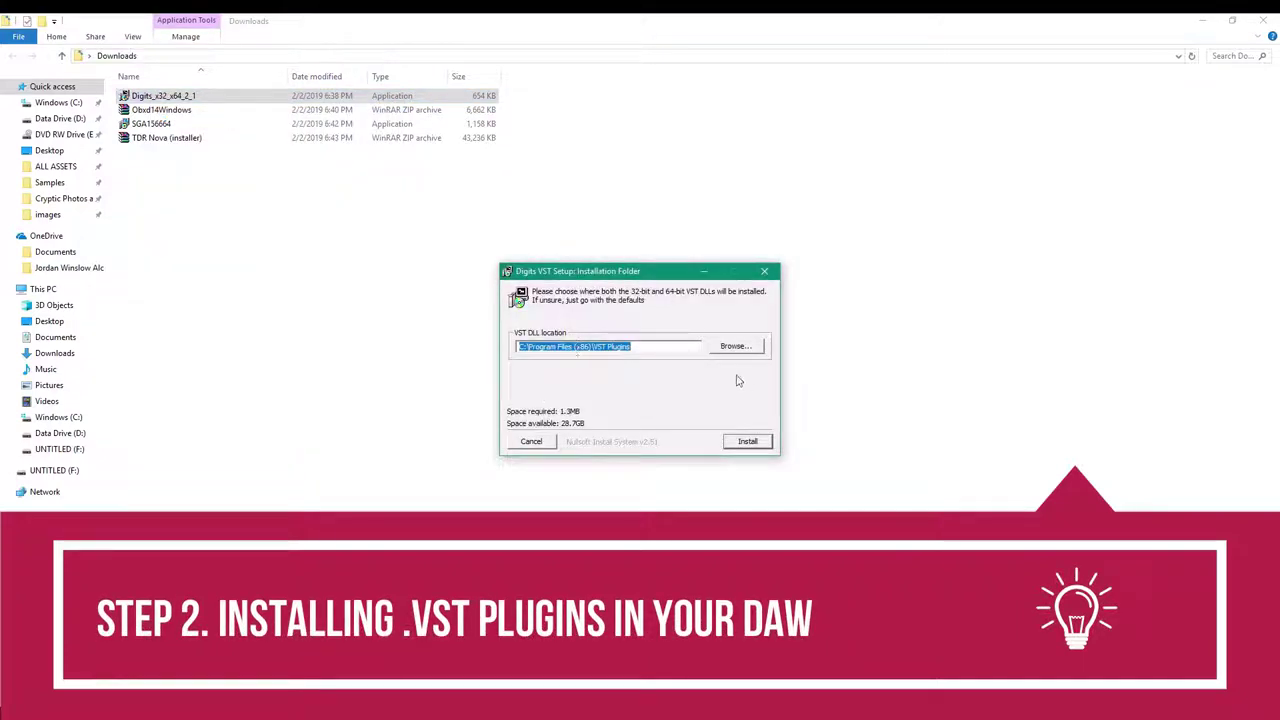
Examine the proposed VST DLL location in the Digits installer, especially the x86 part of the path
click(638, 347)
drag(646, 346, 472, 359)
click(652, 348)
drag(660, 347, 512, 350)
click(645, 347)
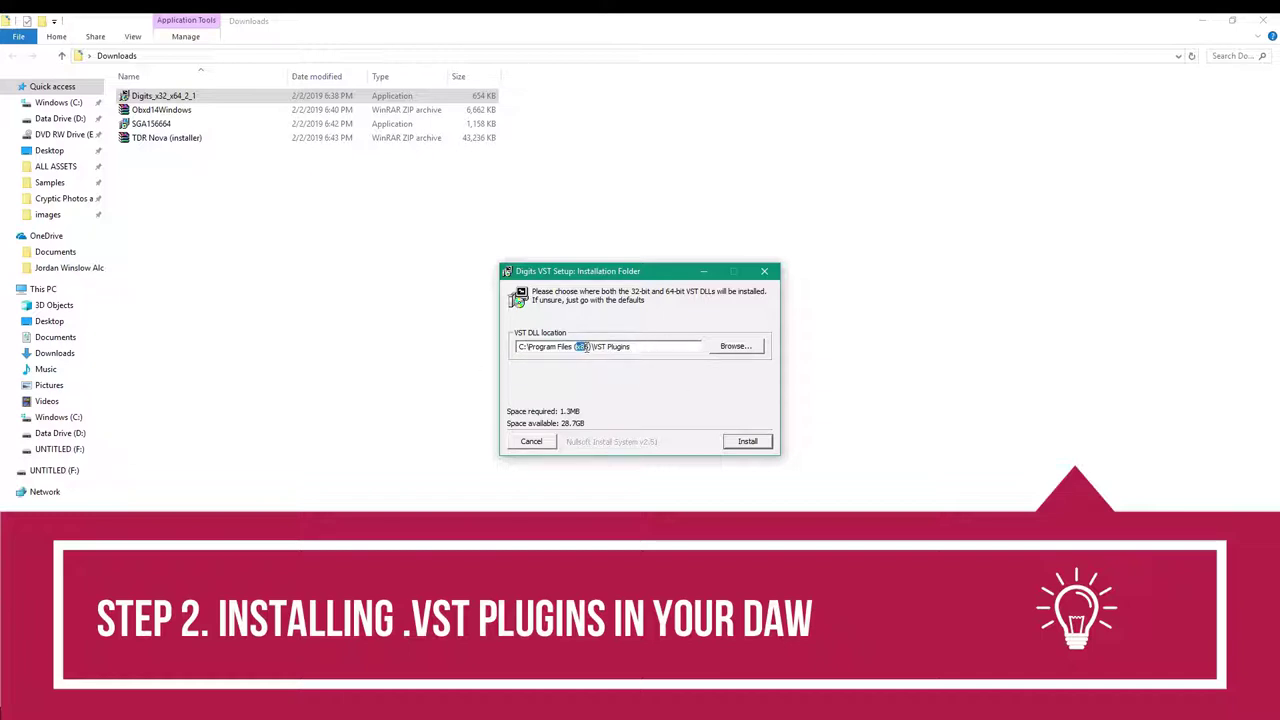
click(587, 350)
drag(573, 346, 593, 347)
click(575, 347)
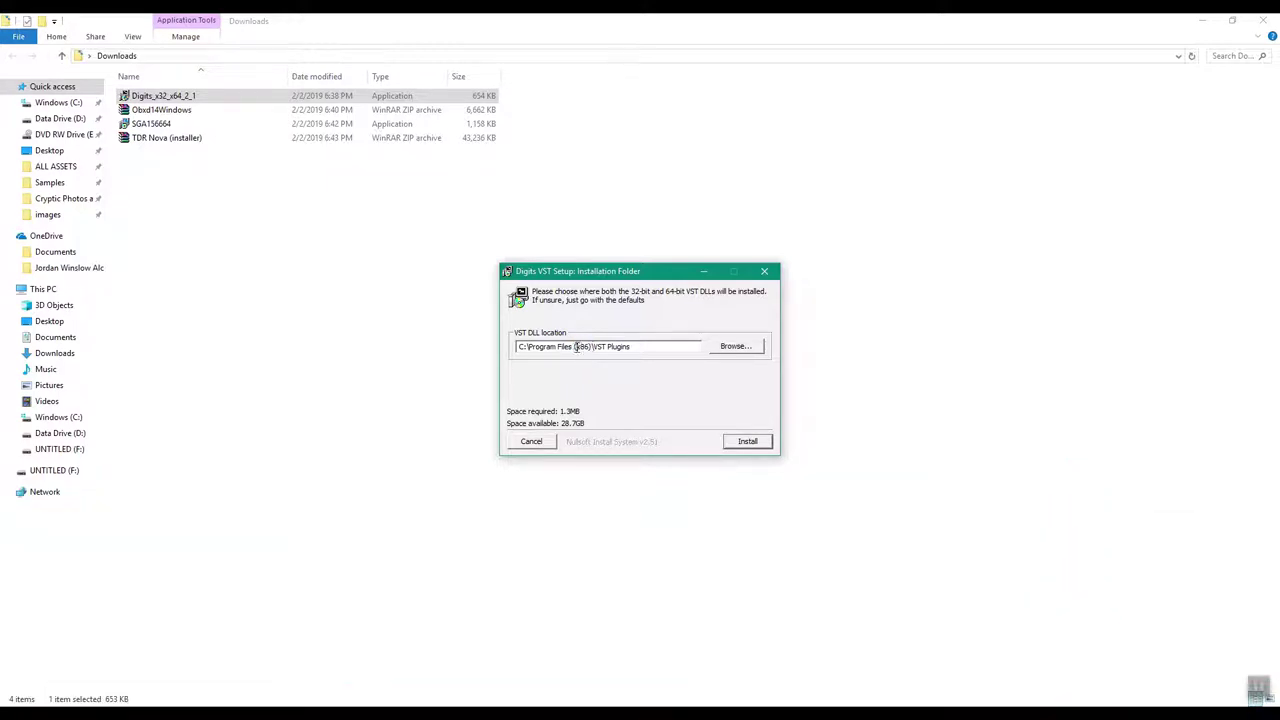
Browse for a different install location and open the VST Plugins folder under Program Files on the C: drive
click(738, 347)
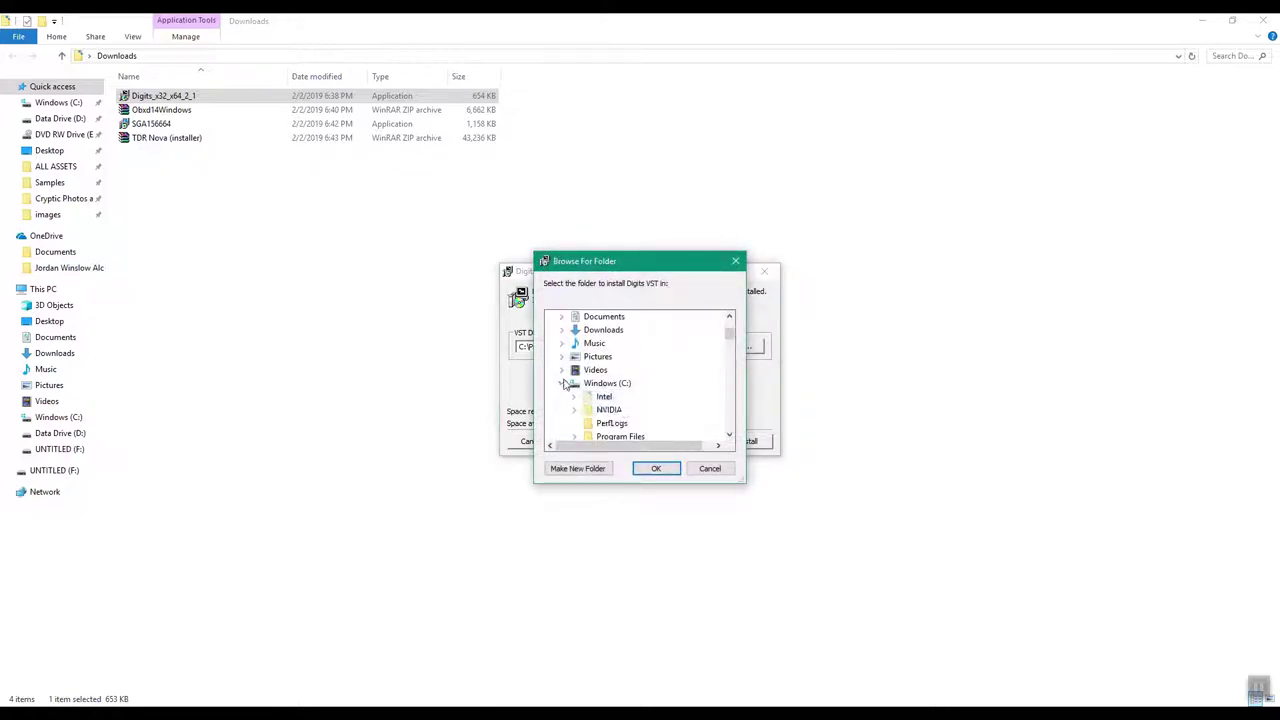
click(563, 385)
click(563, 385)
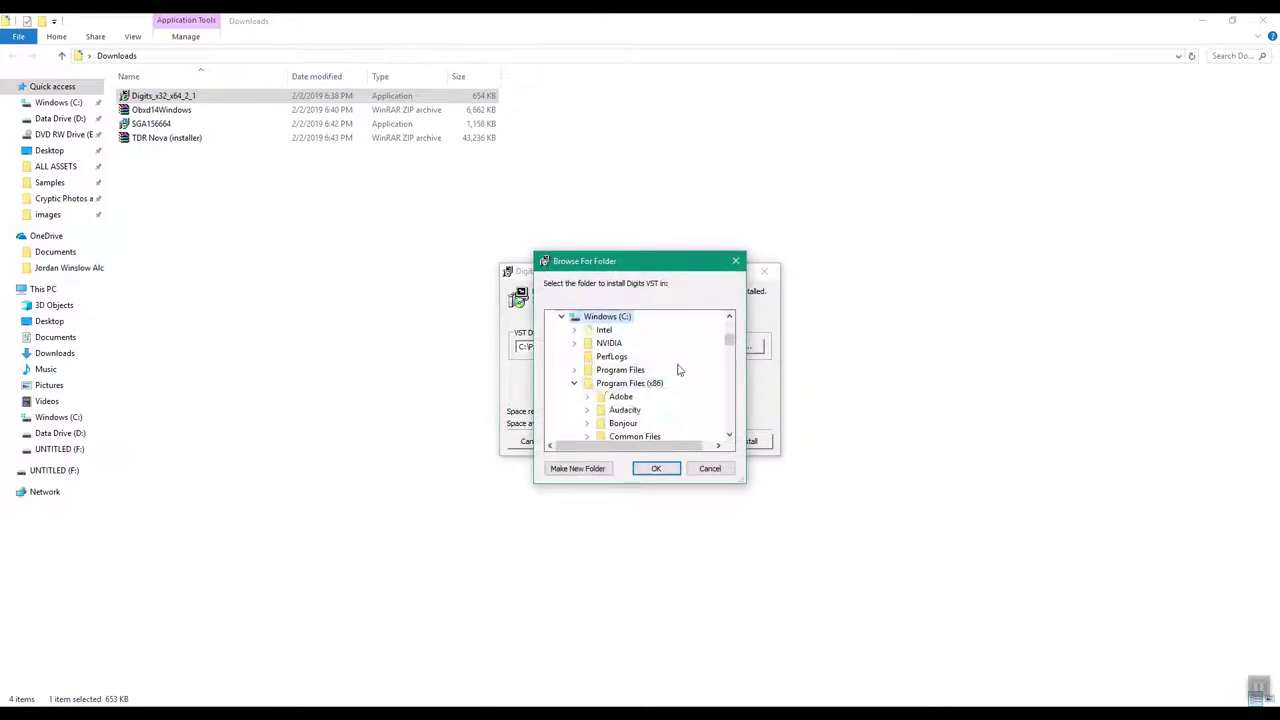
click(575, 384)
scroll(630, 392, down, 5)
scroll(638, 397, down, 5)
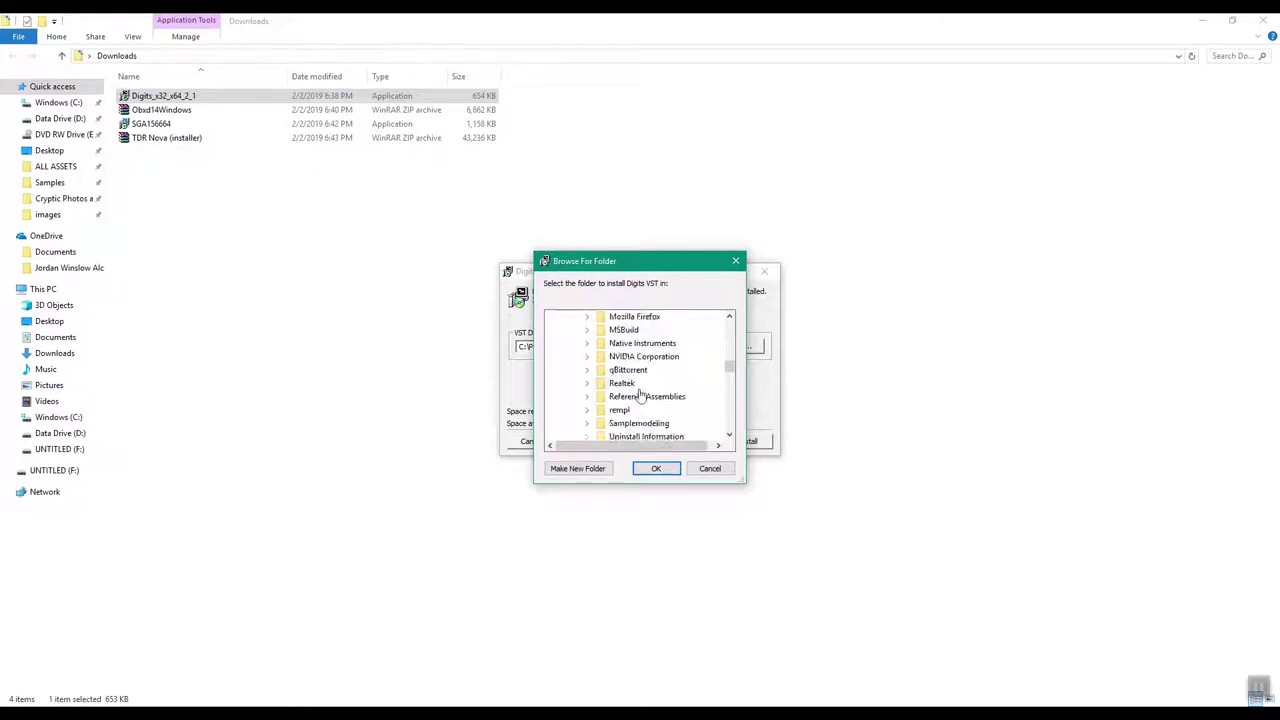
double_click(630, 383)
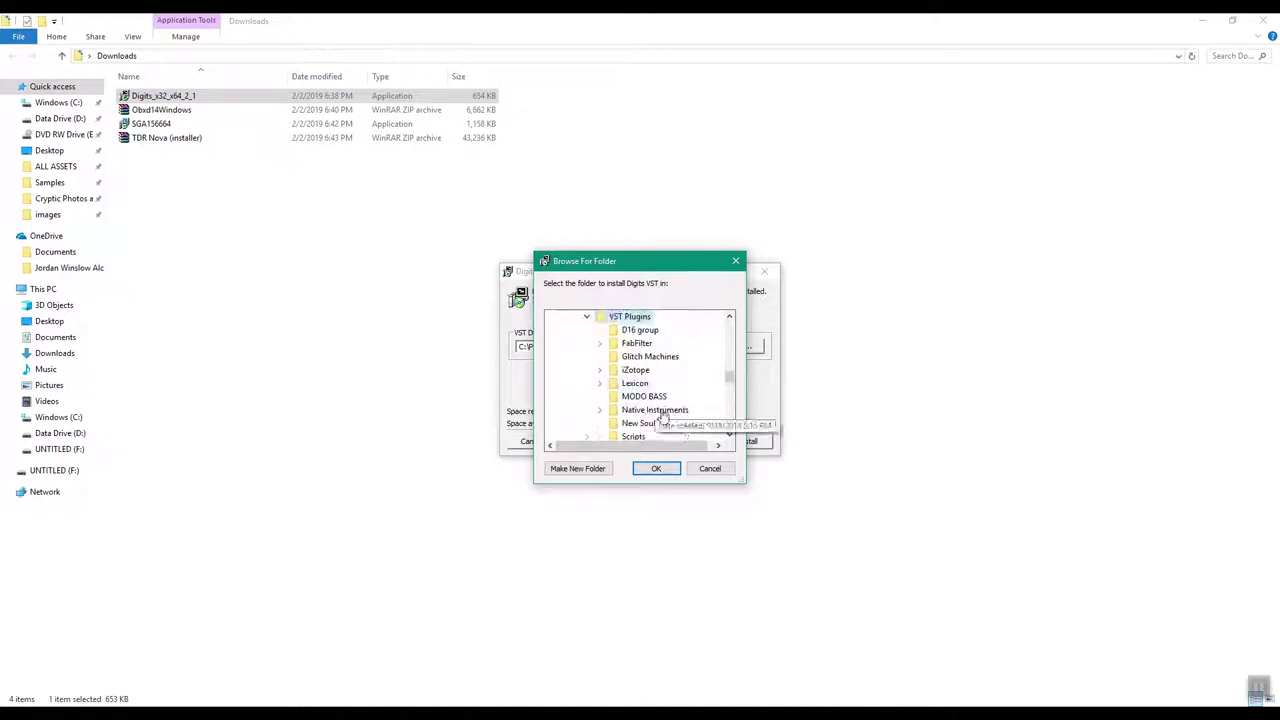
scroll(700, 370, up, 2)
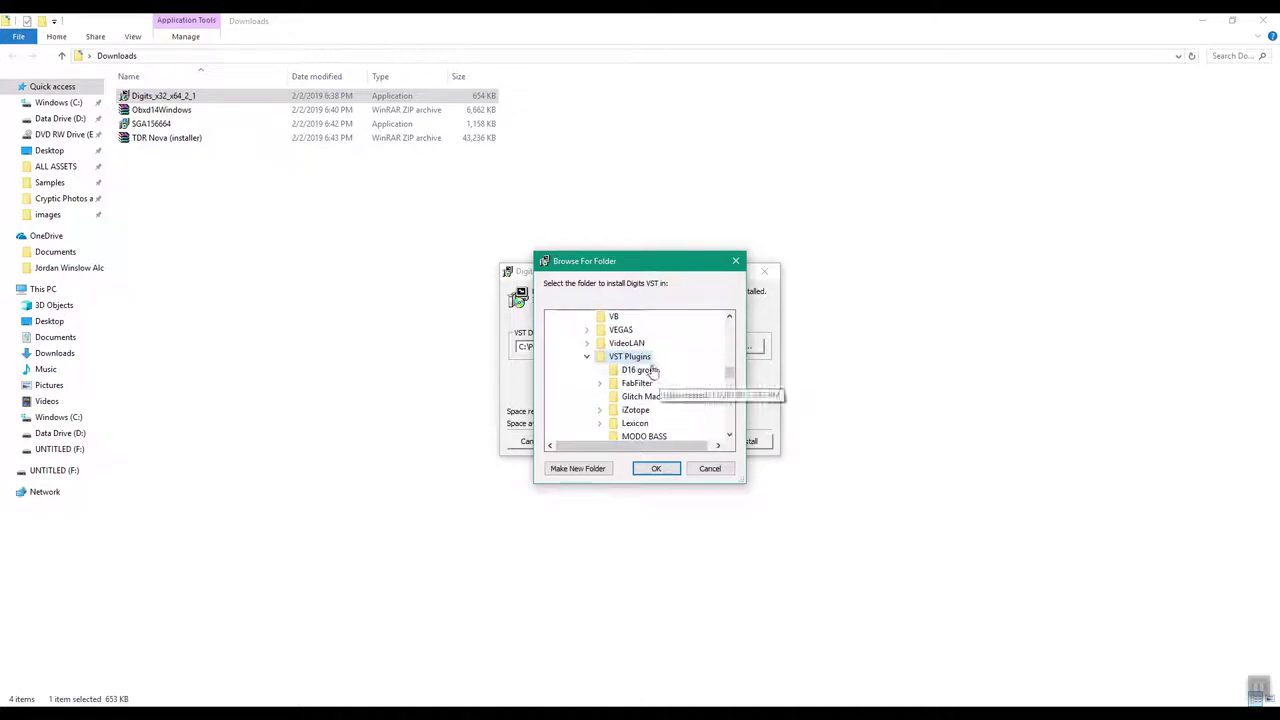
Create a new folder named FREE inside VST Plugins and choose it as the Digits install location
click(577, 468)
text(Free)
key(Return)
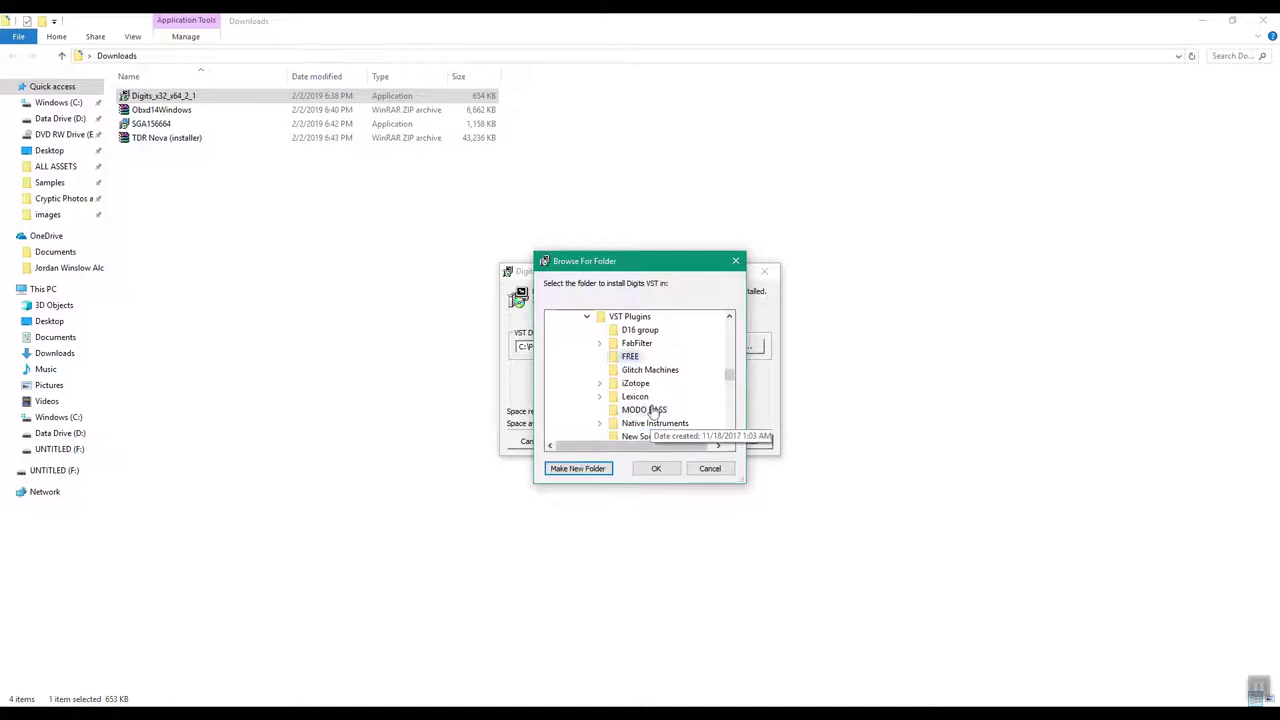
click(658, 468)
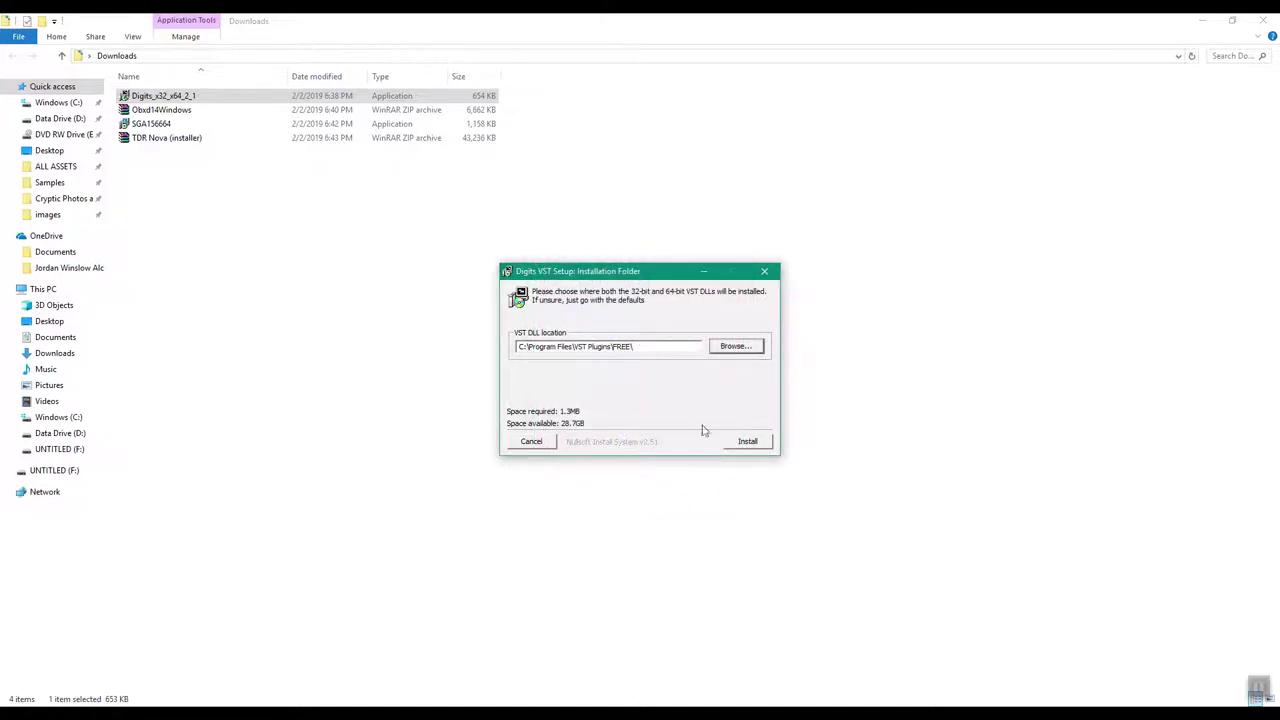
Install Digits into C:\Program Files\VST Plugins\FREE\ and close the finished installer
click(652, 346)
drag(624, 283, 705, 305)
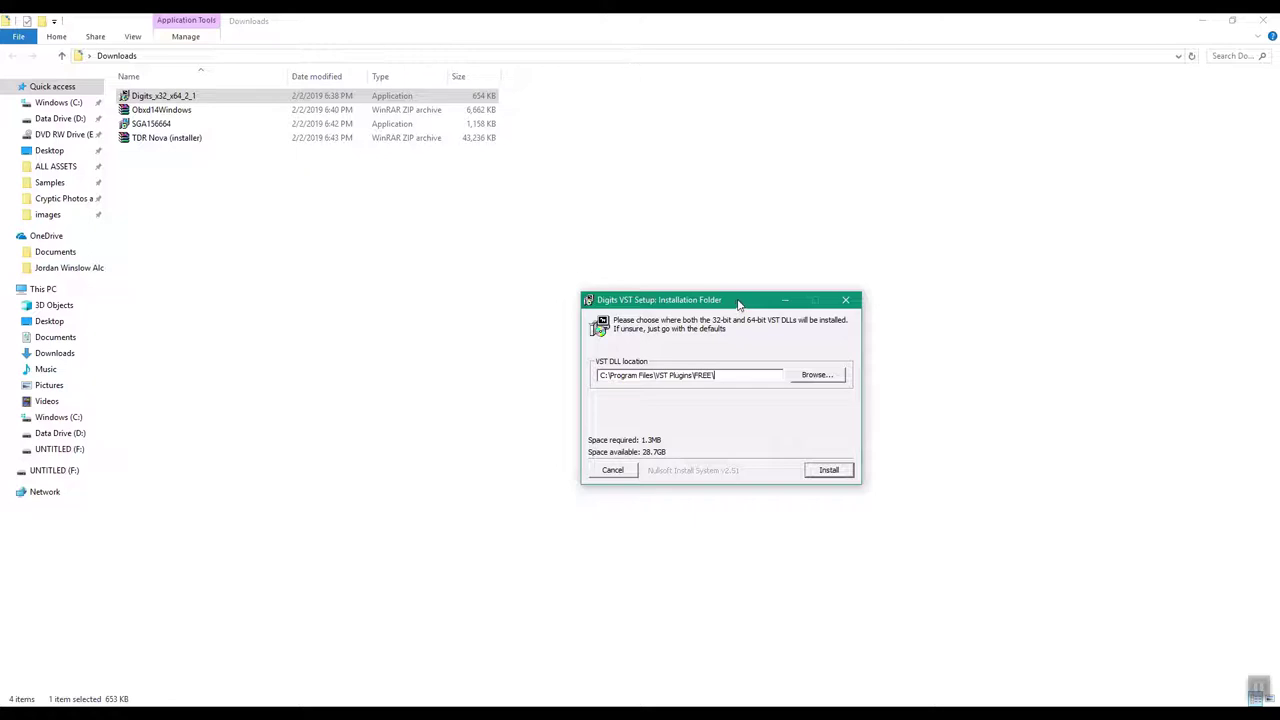
drag(735, 300, 774, 277)
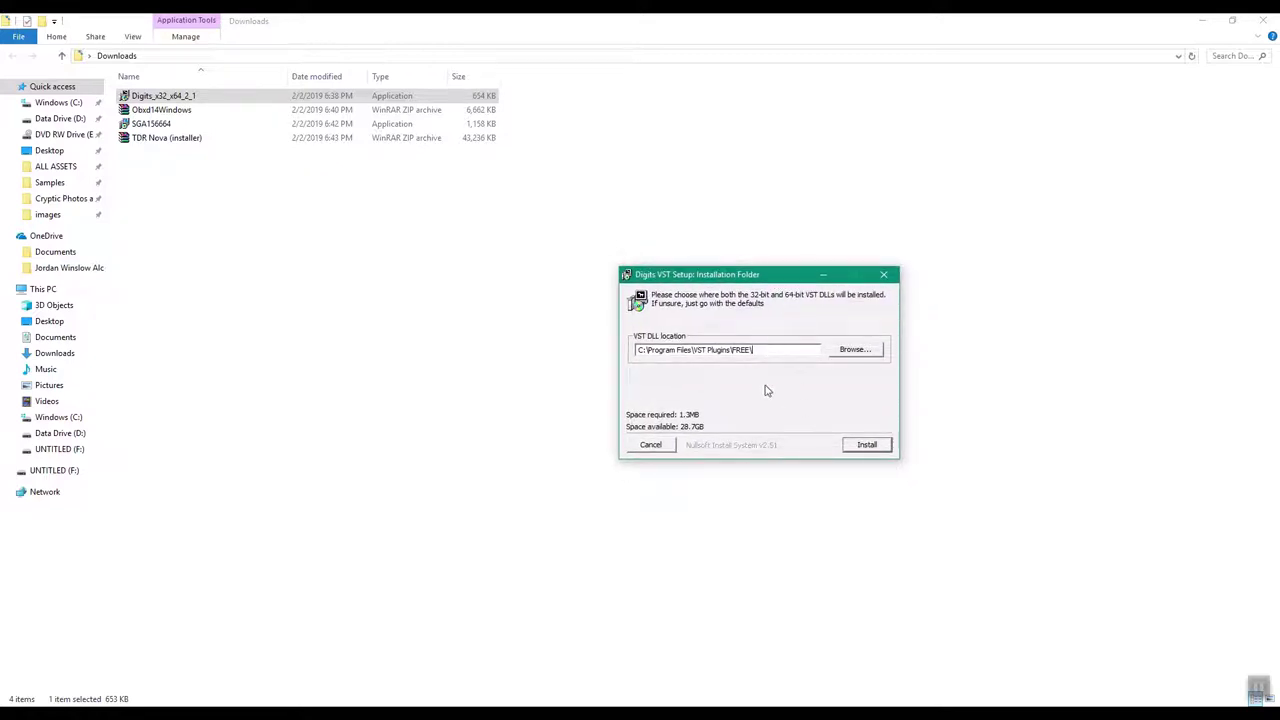
click(867, 446)
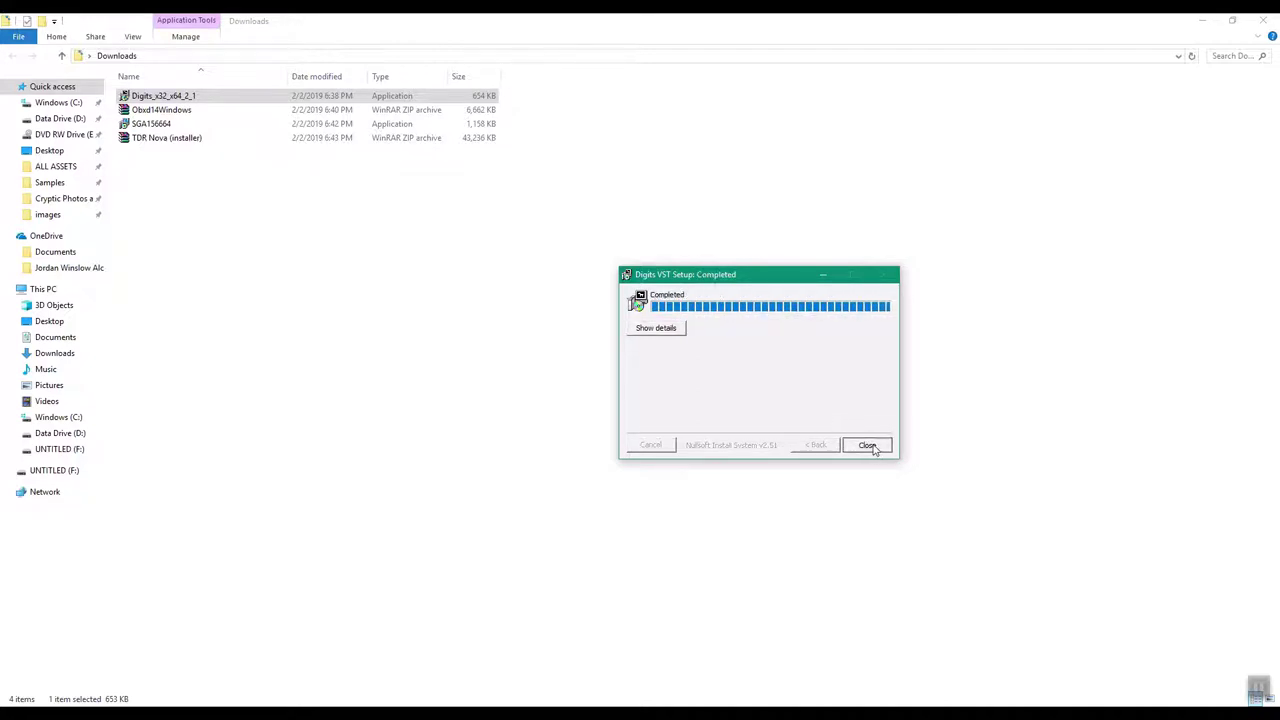
click(867, 445)
Extract the Obxd14Windows ZIP archive to an Obxd14Windows folder in Downloads
right_click(155, 110)
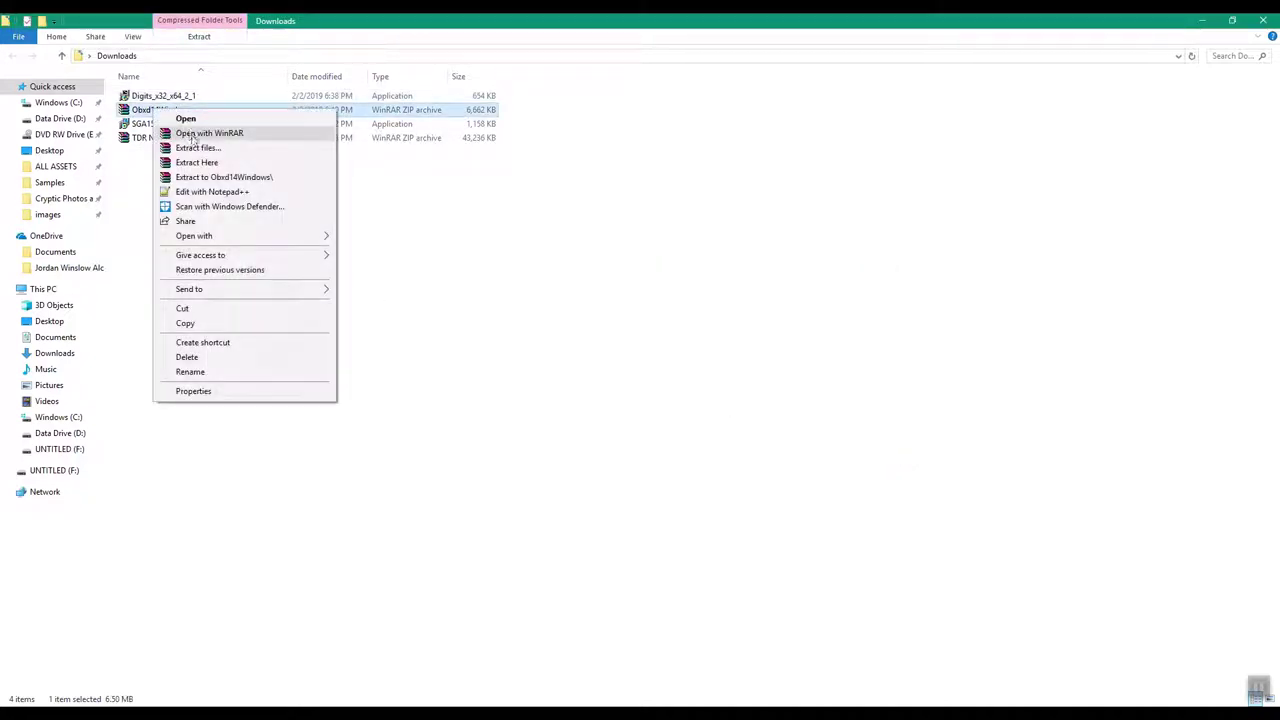
click(138, 170)
click(136, 118)
right_click(147, 112)
click(198, 146)
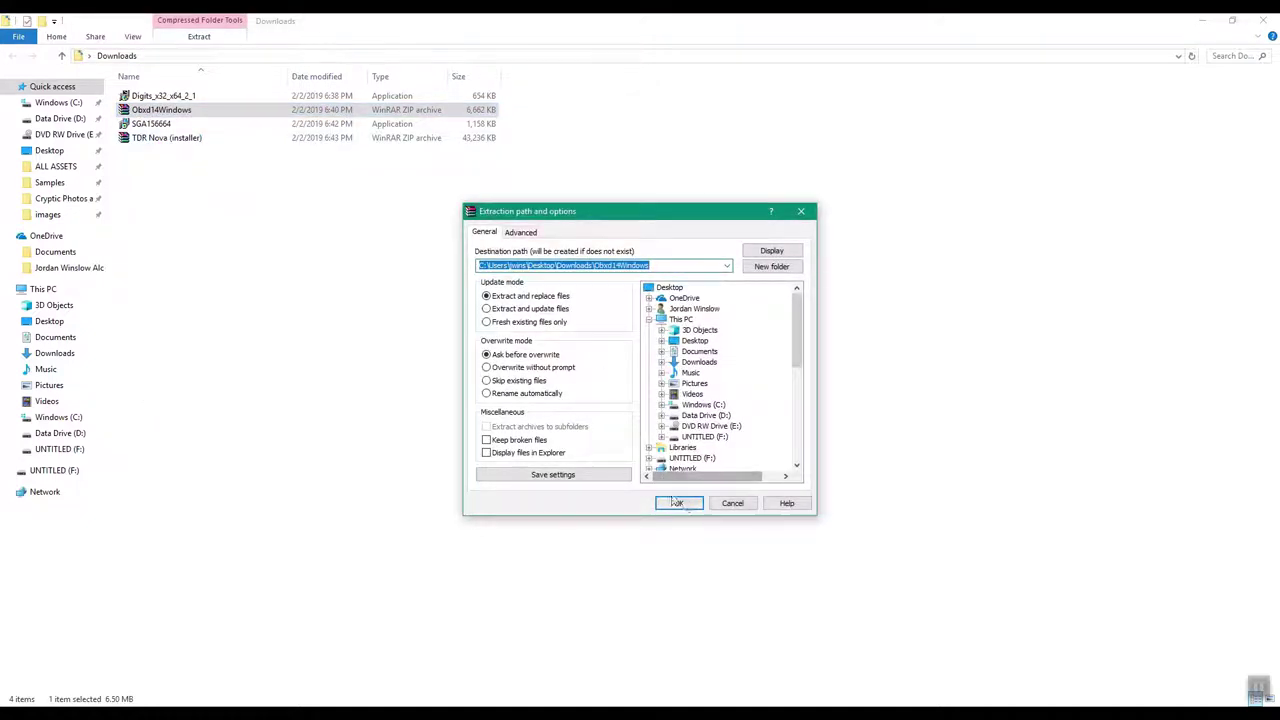
click(677, 503)
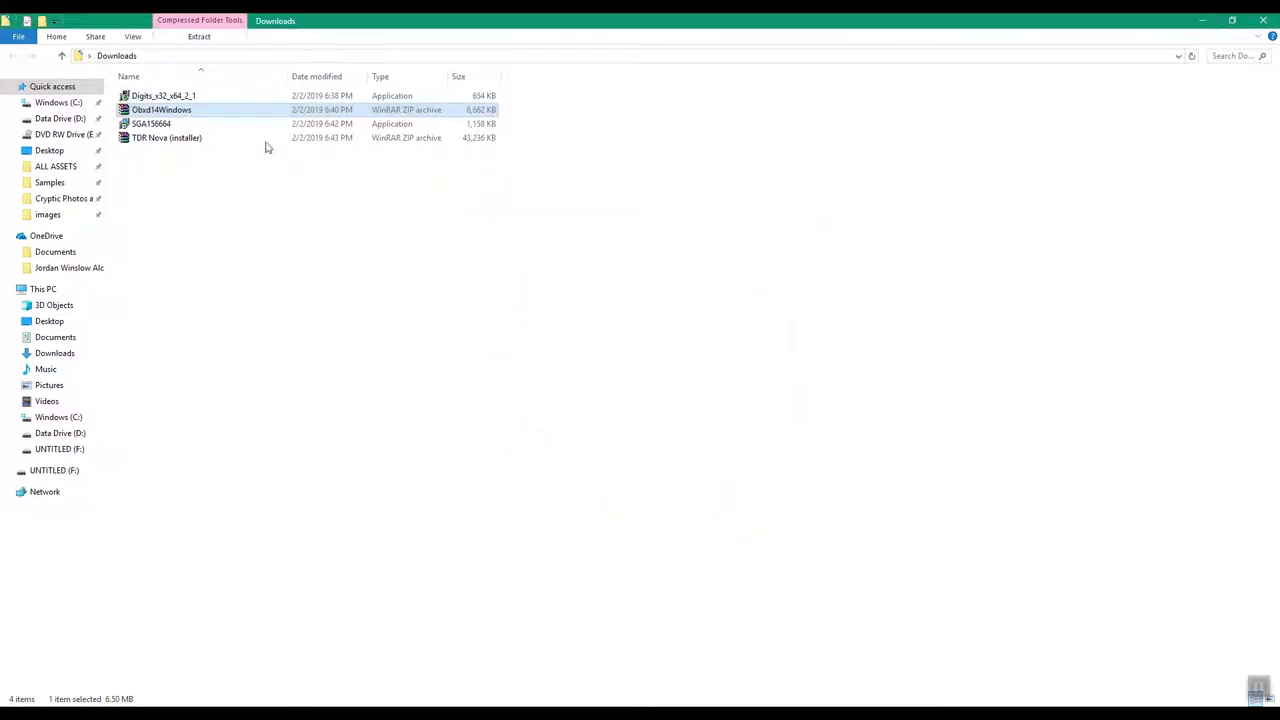
right_click(164, 122)
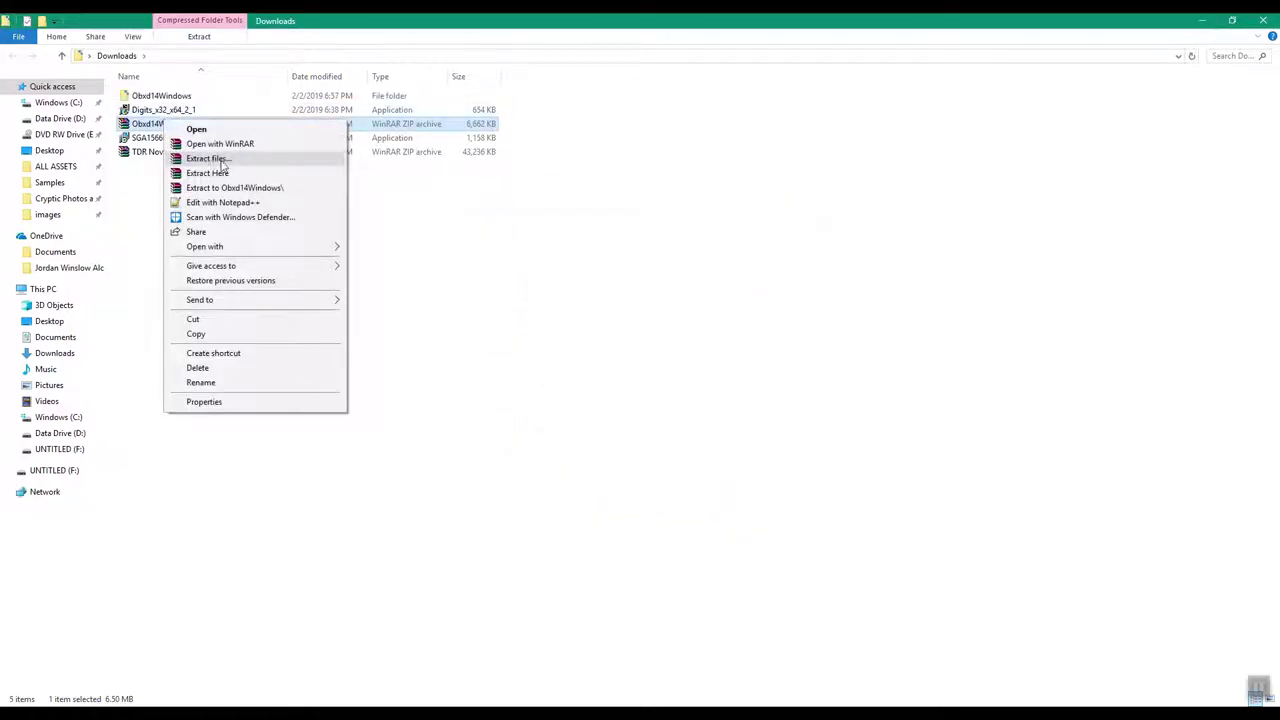
click(526, 263)
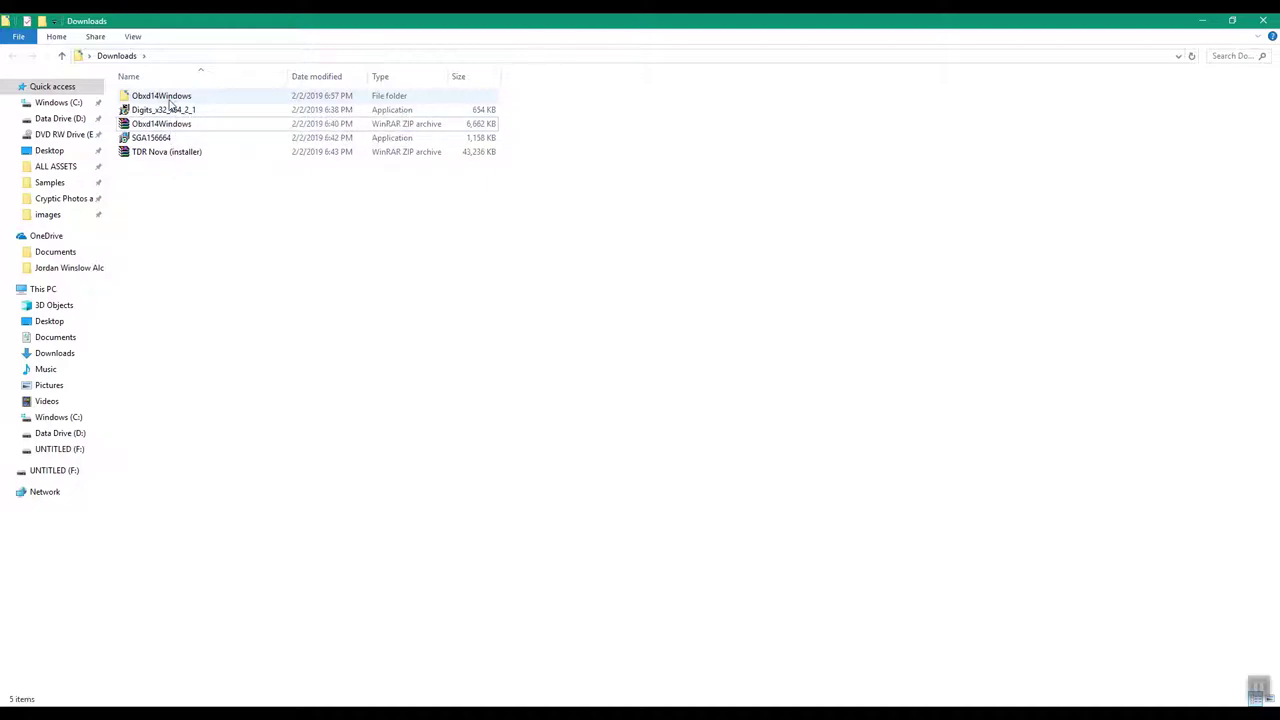
right_click(209, 290)
mouse_move(244, 434)
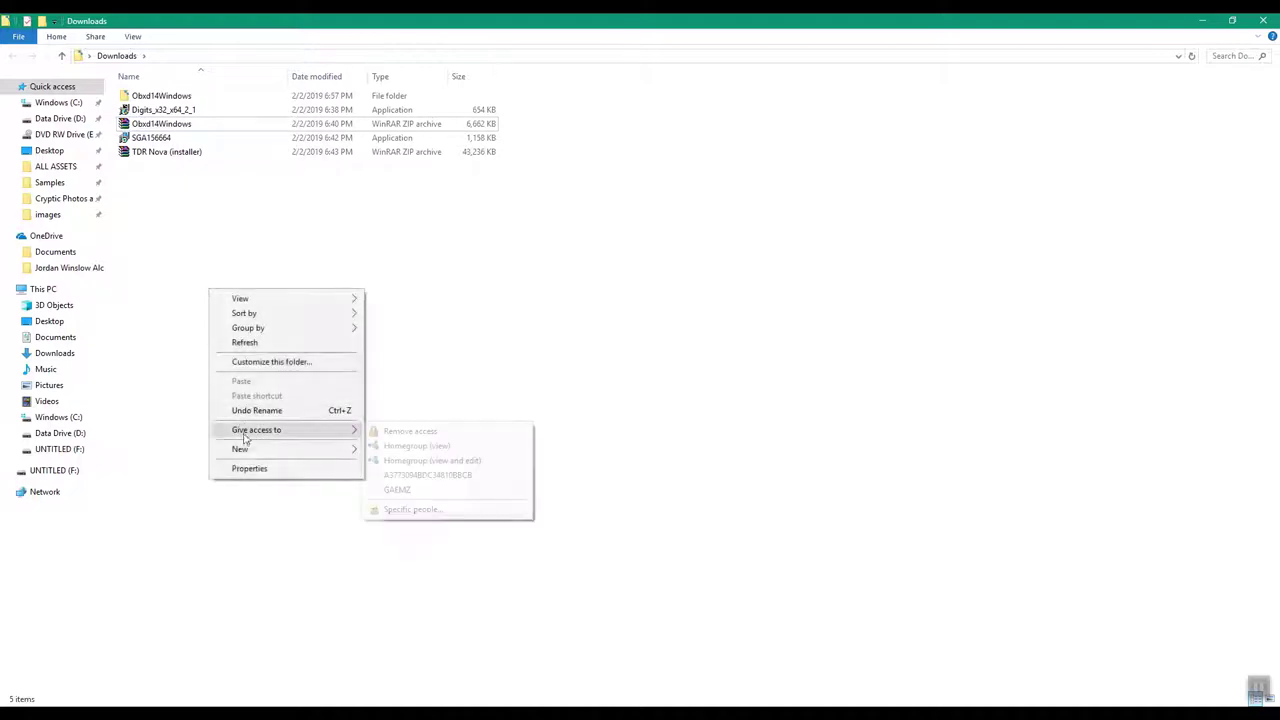
click(186, 349)
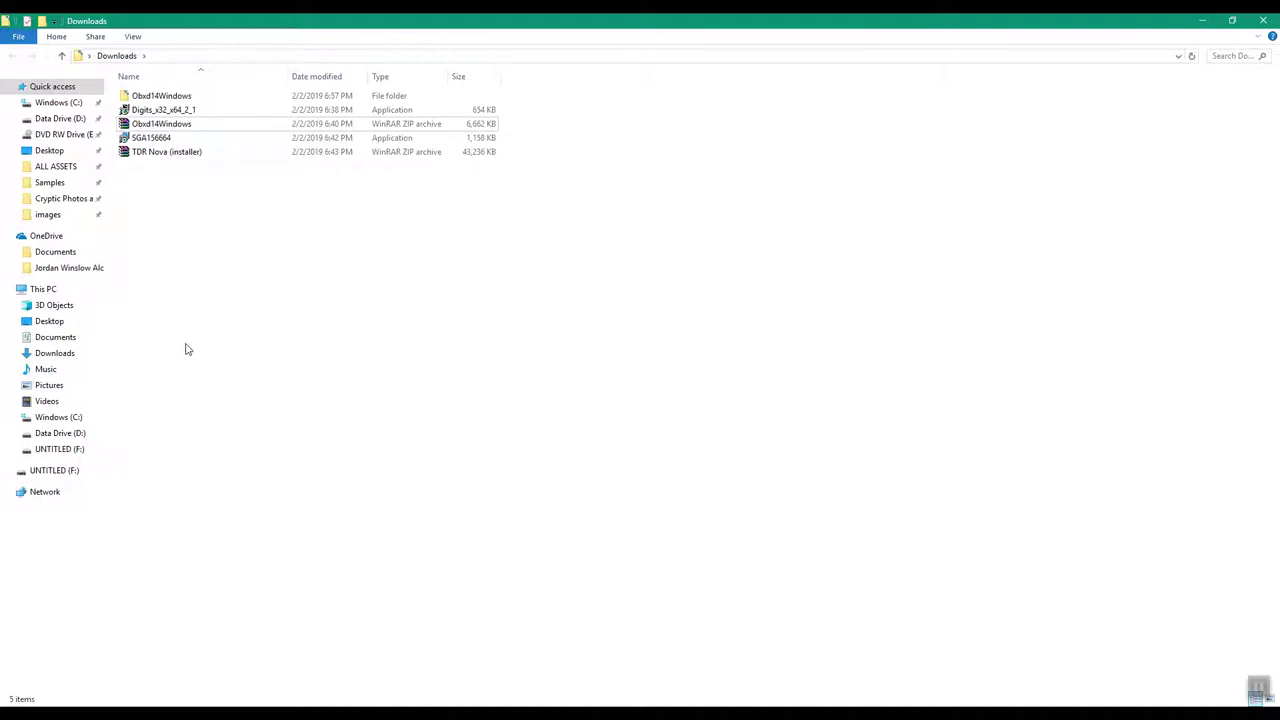
Create a new folder named 1 in the Downloads folder
right_click(186, 349)
mouse_move(250, 506)
click(388, 504)
text(START)
key(BackSpace)
key(BackSpace)
key(BackSpace)
key(BackSpace)
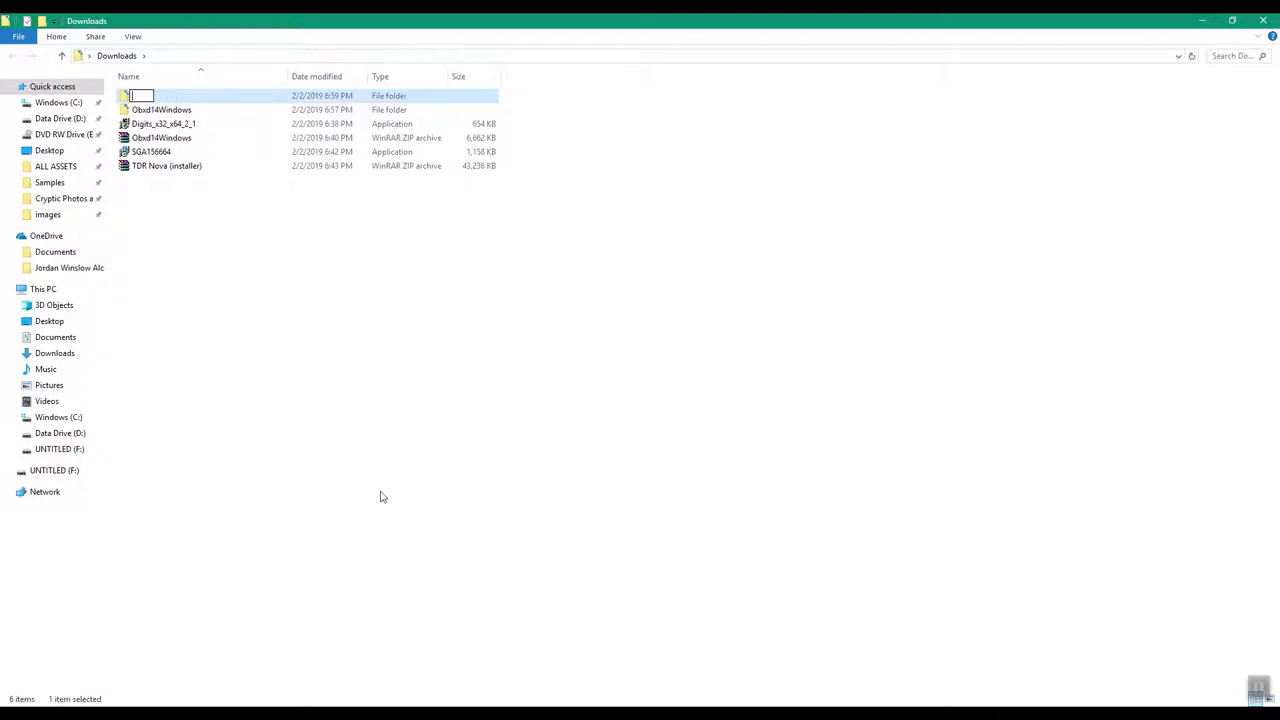
text(1)
key(Return)
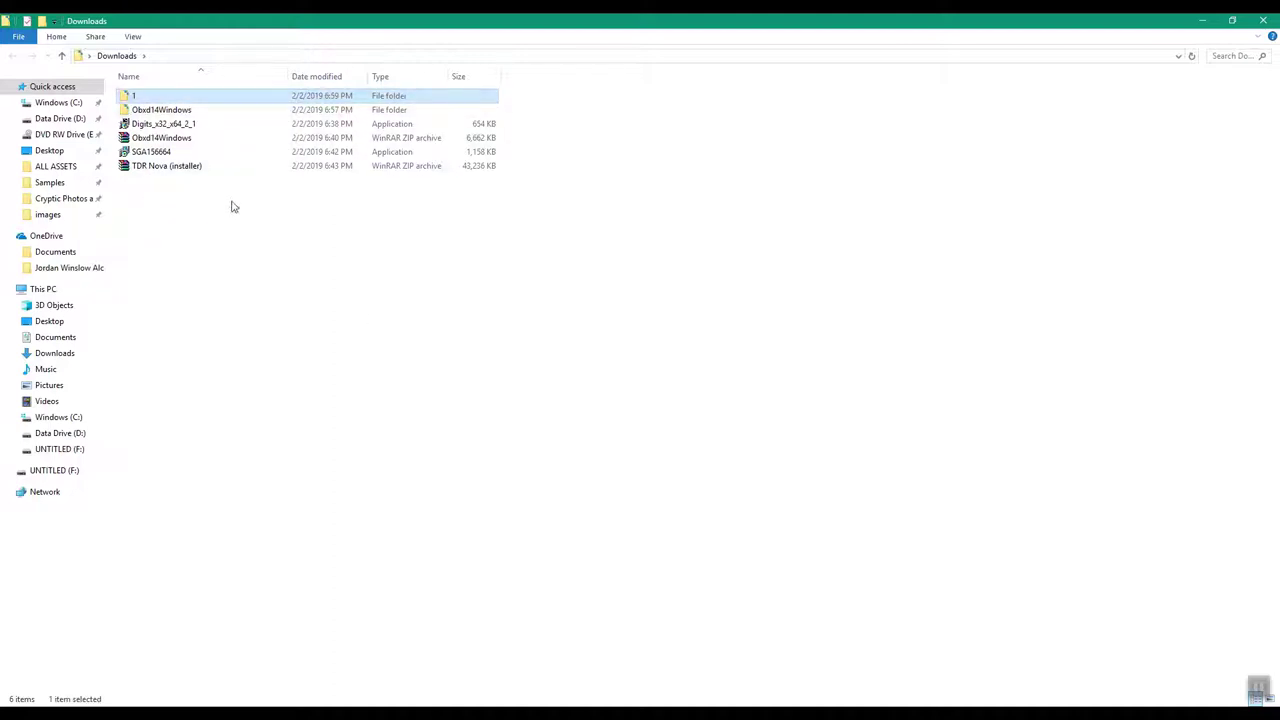
Launch Obxd14Setup from the extracted Obxd14Windows folder and select only the 64-bit VST2 component for installation
double_click(161, 109)
double_click(155, 137)
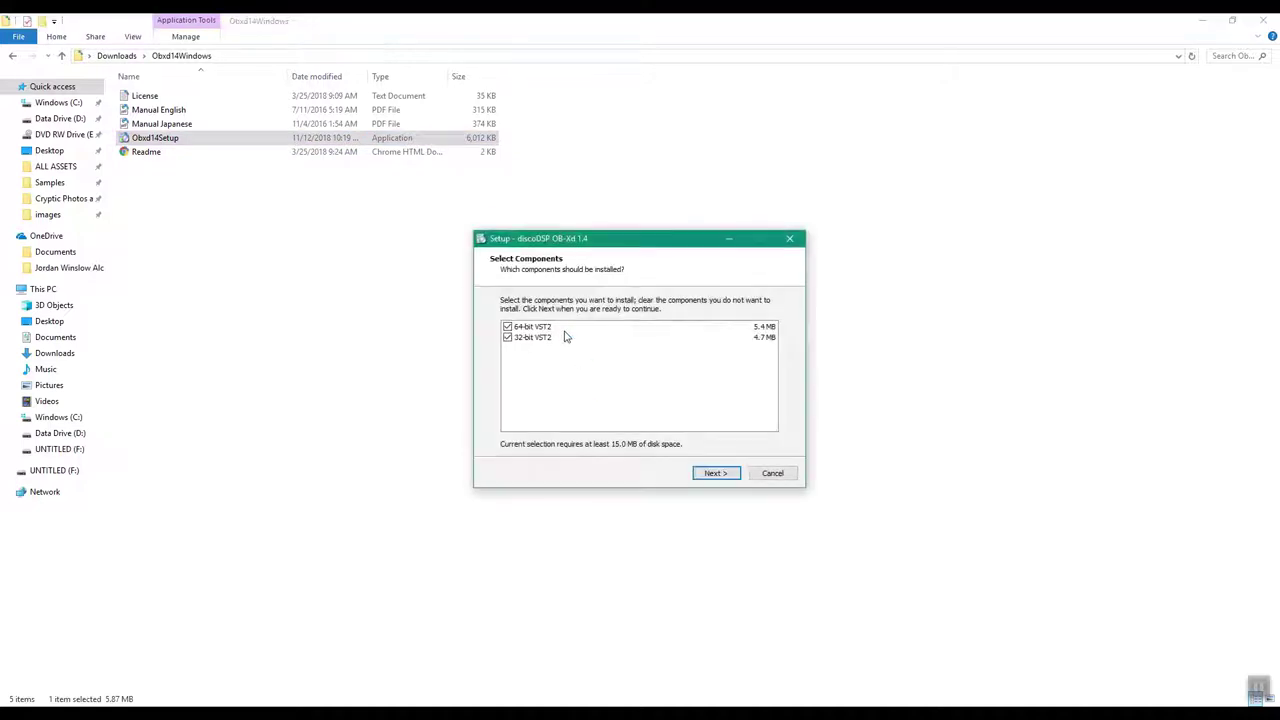
click(508, 338)
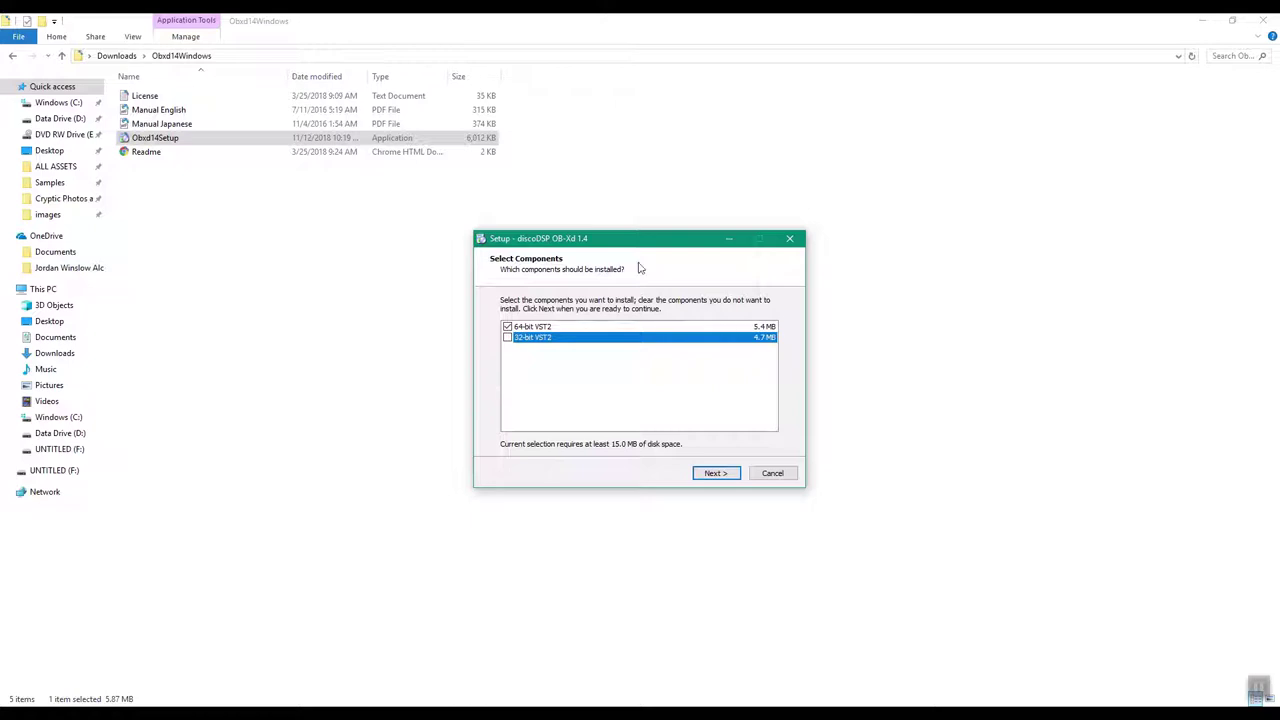
drag(640, 244, 630, 265)
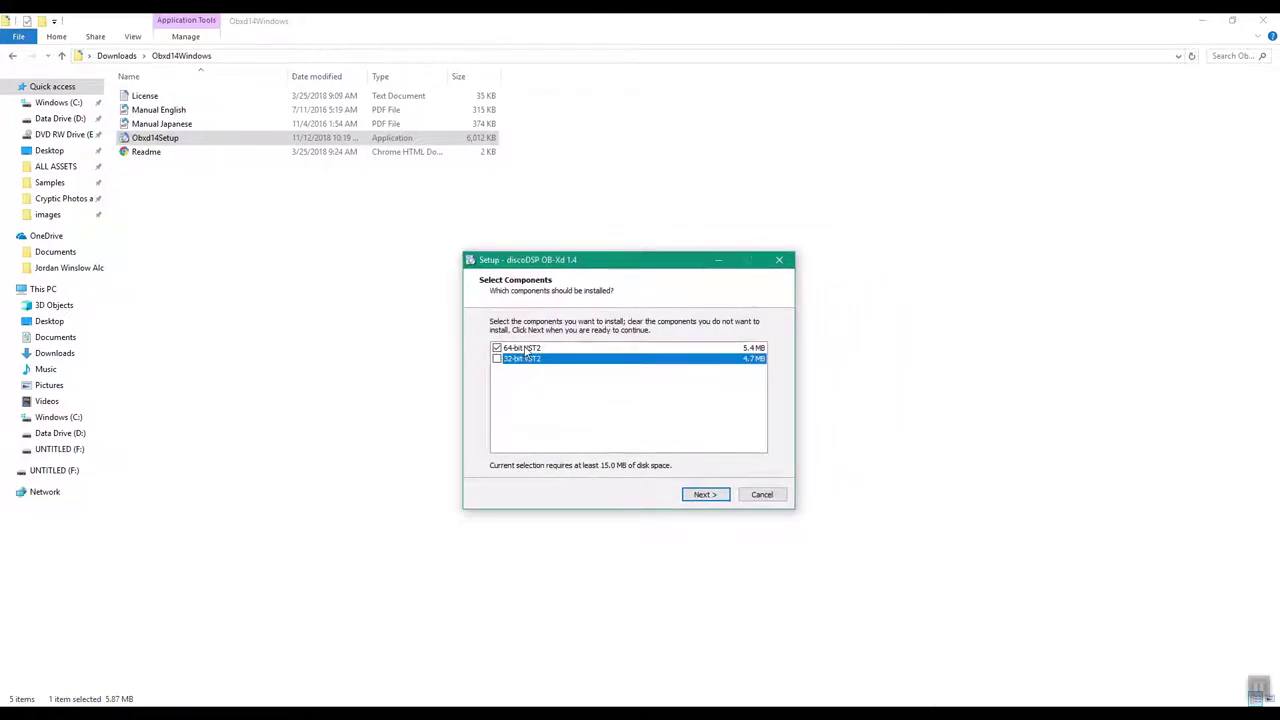
drag(636, 265, 588, 235)
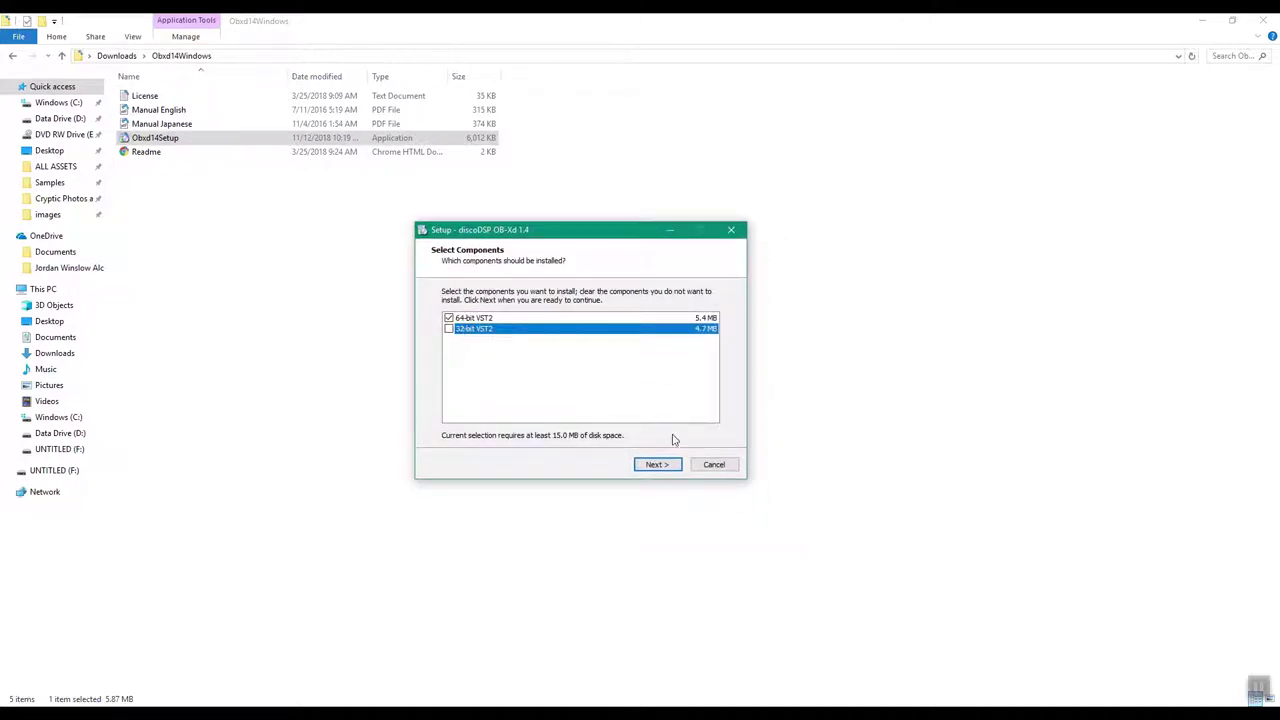
click(659, 466)
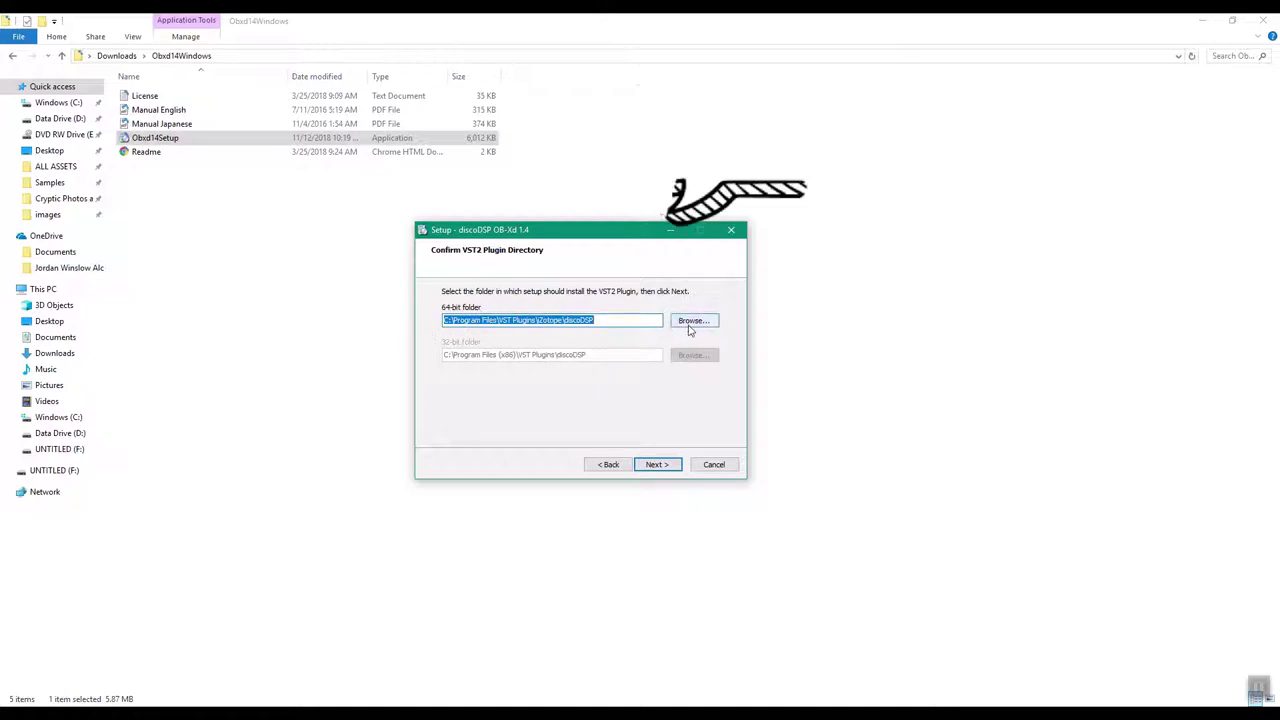
Choose C:\Program Files\VST Plugins\FREE as the 64-bit VST2 folder for OB-Xd
click(690, 319)
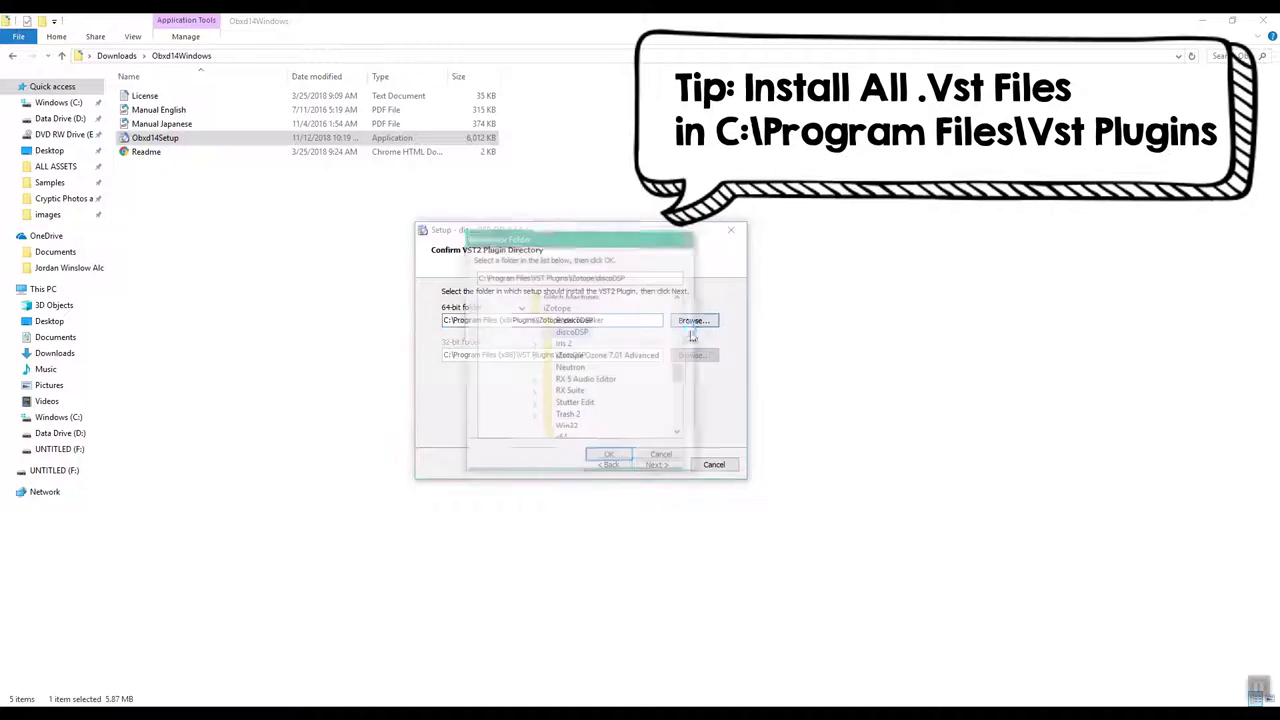
click(520, 309)
scroll(535, 345, up, 3)
click(548, 356)
scroll(575, 380, down, 3)
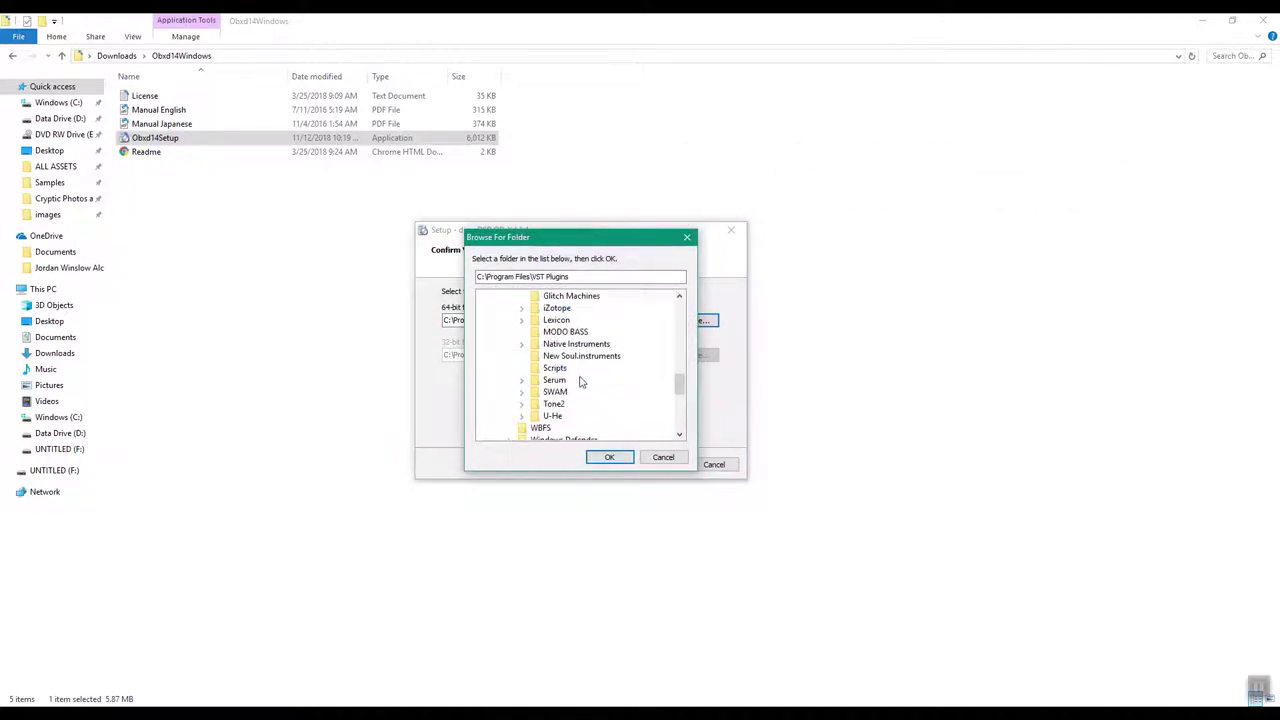
scroll(565, 410, up, 3)
click(553, 392)
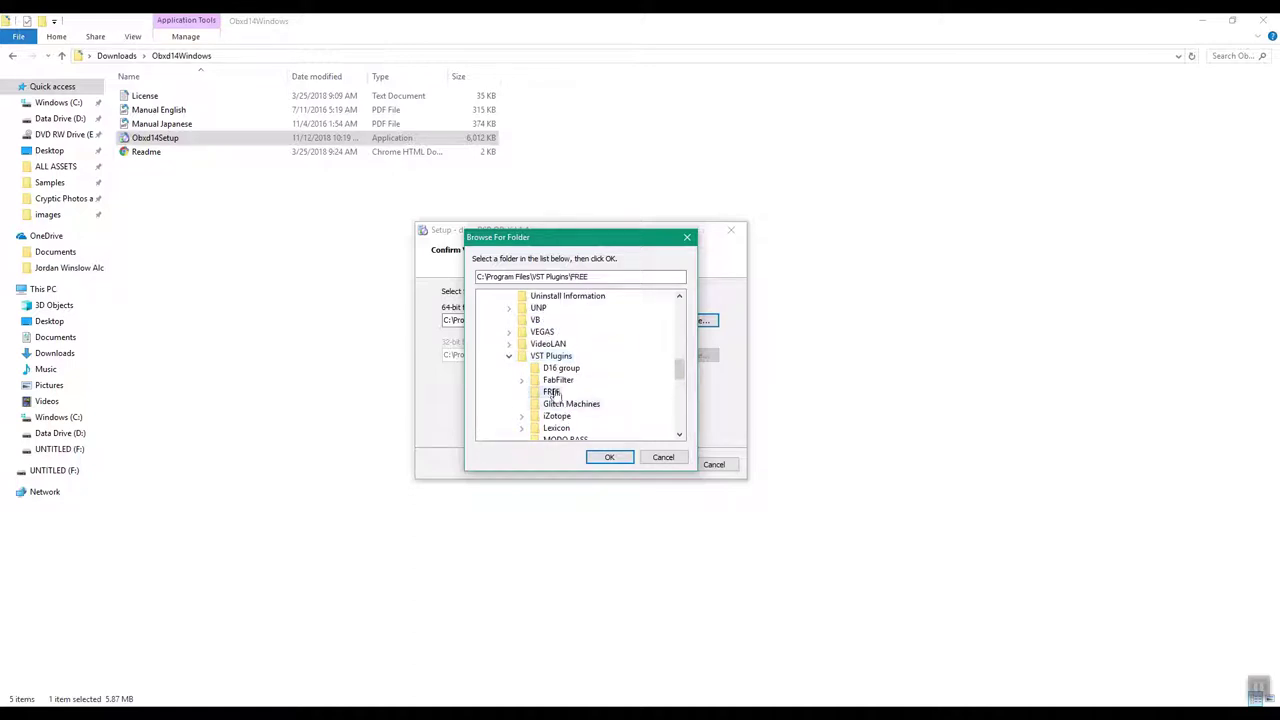
click(613, 459)
Check the 64-bit folder path, then install OB-Xd and close the finished installer
click(565, 322)
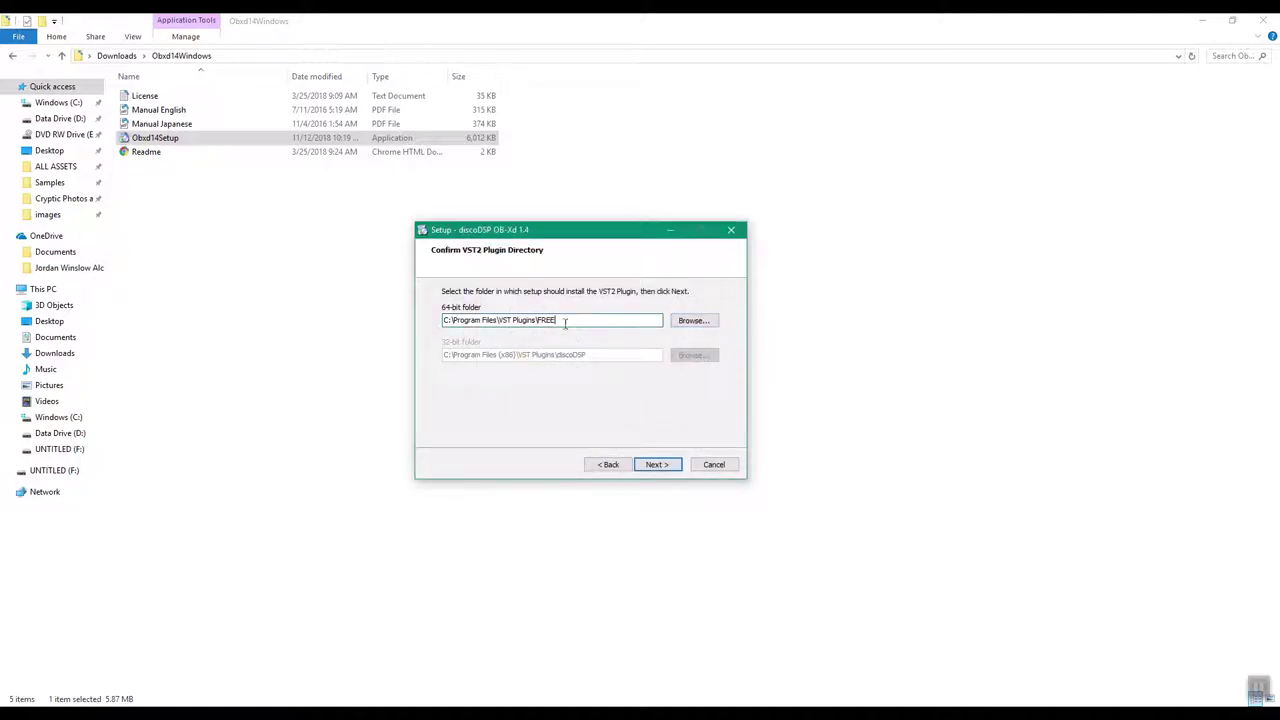
drag(500, 320, 527, 321)
click(509, 322)
click(537, 321)
click(658, 465)
click(660, 466)
click(657, 465)
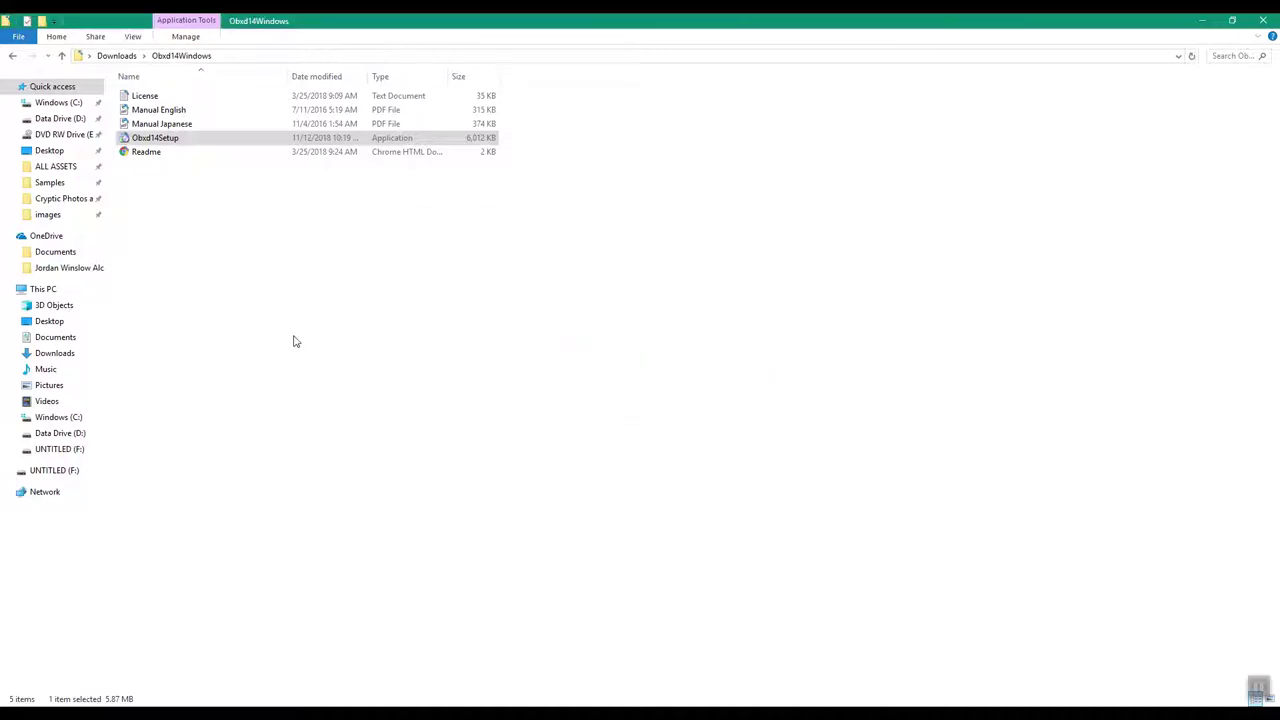
Return to Downloads, launch the SGA156664 installer and accept its license agreement to reach the destination choice
click(117, 55)
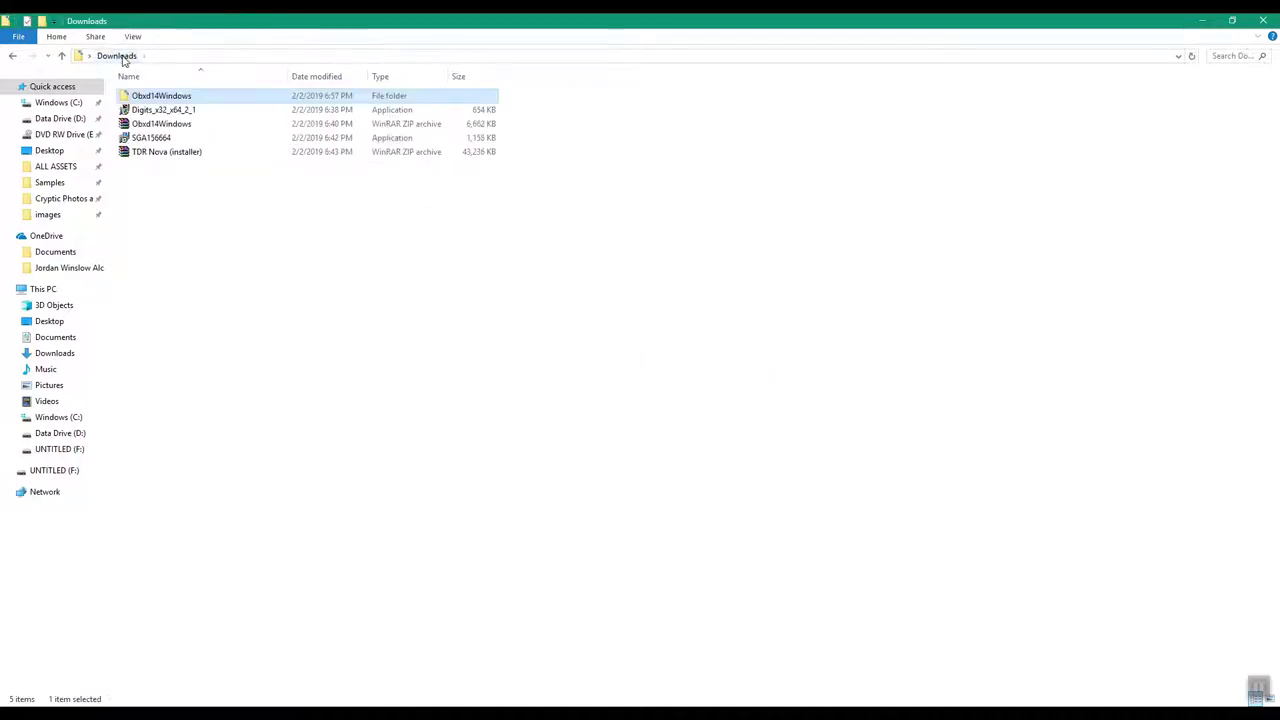
double_click(152, 137)
click(682, 380)
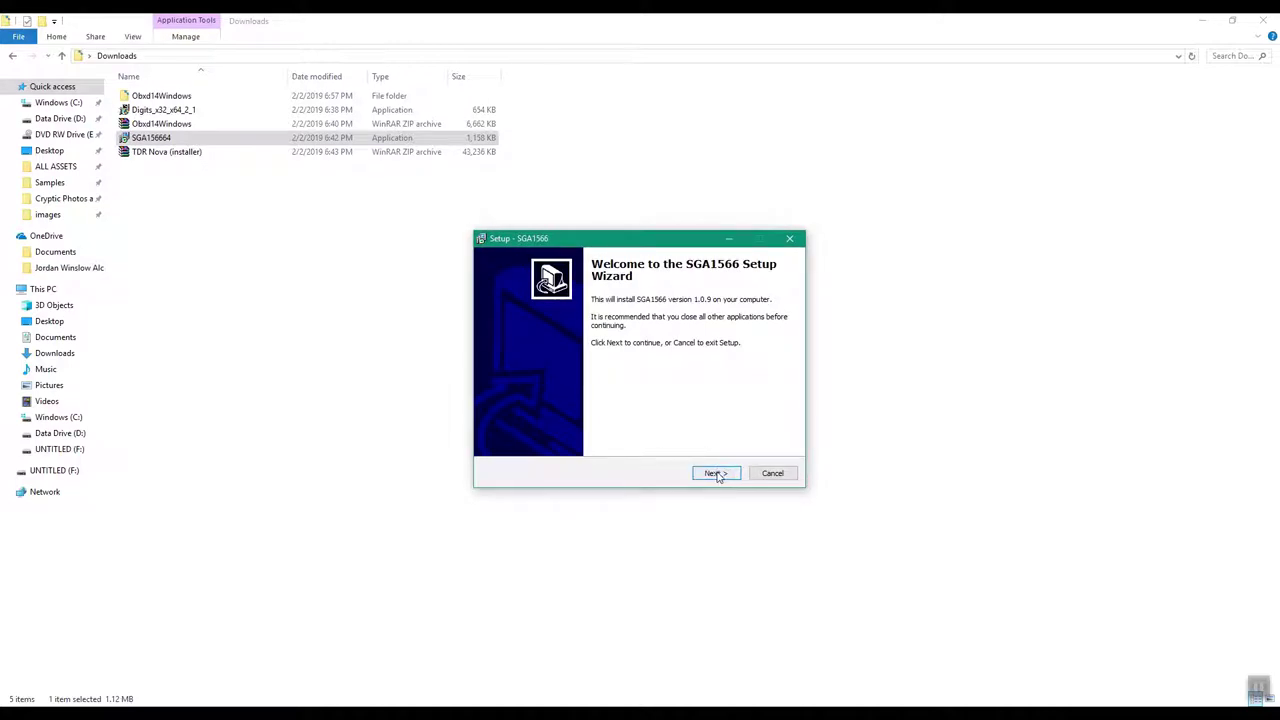
click(714, 474)
click(570, 435)
click(711, 474)
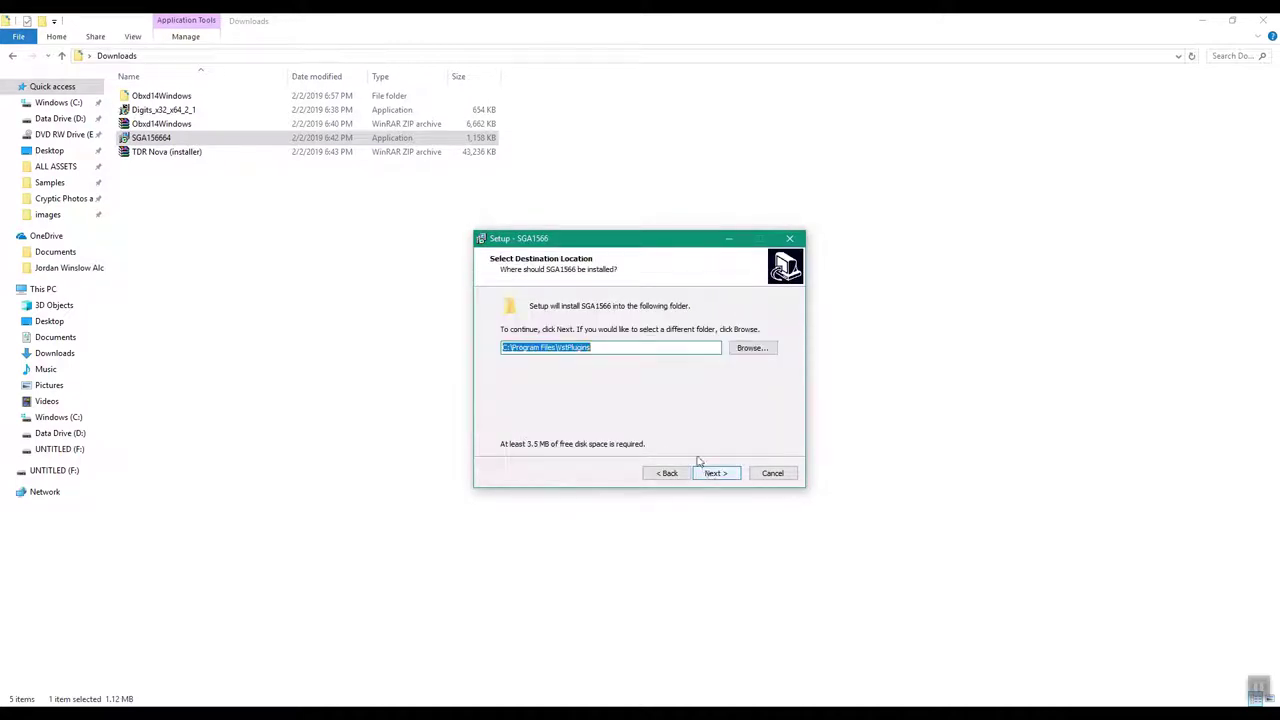
Choose C:\Program Files\VST Plugins\FREE as the SGA1566 install location
click(750, 348)
scroll(590, 370, up, 2)
scroll(590, 370, down, 3)
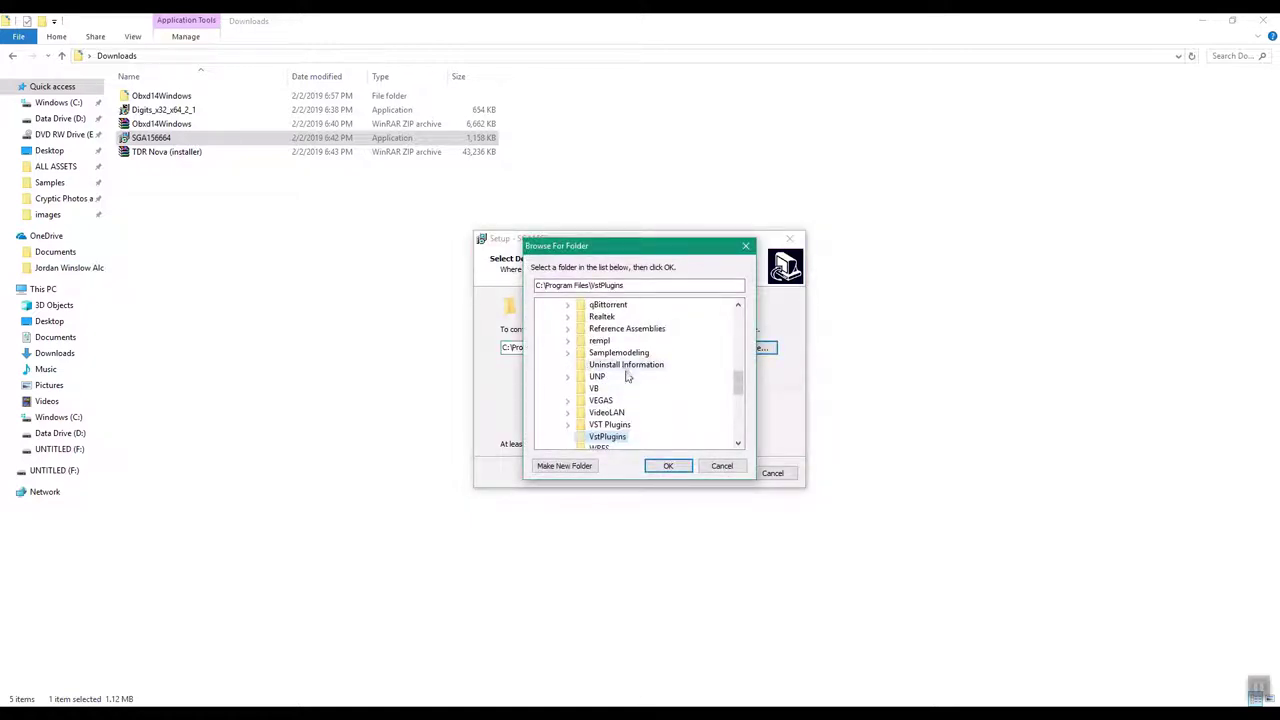
scroll(594, 385, up, 10)
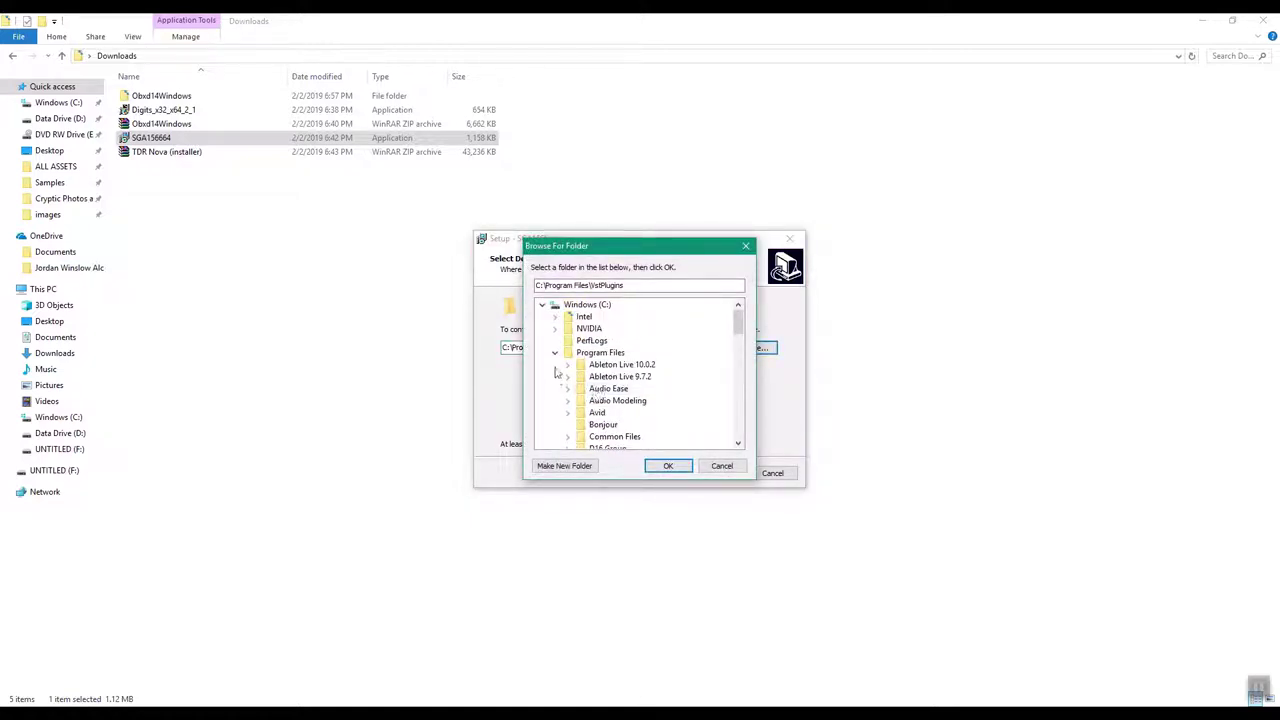
click(596, 353)
scroll(640, 375, down, 5)
scroll(642, 375, down, 4)
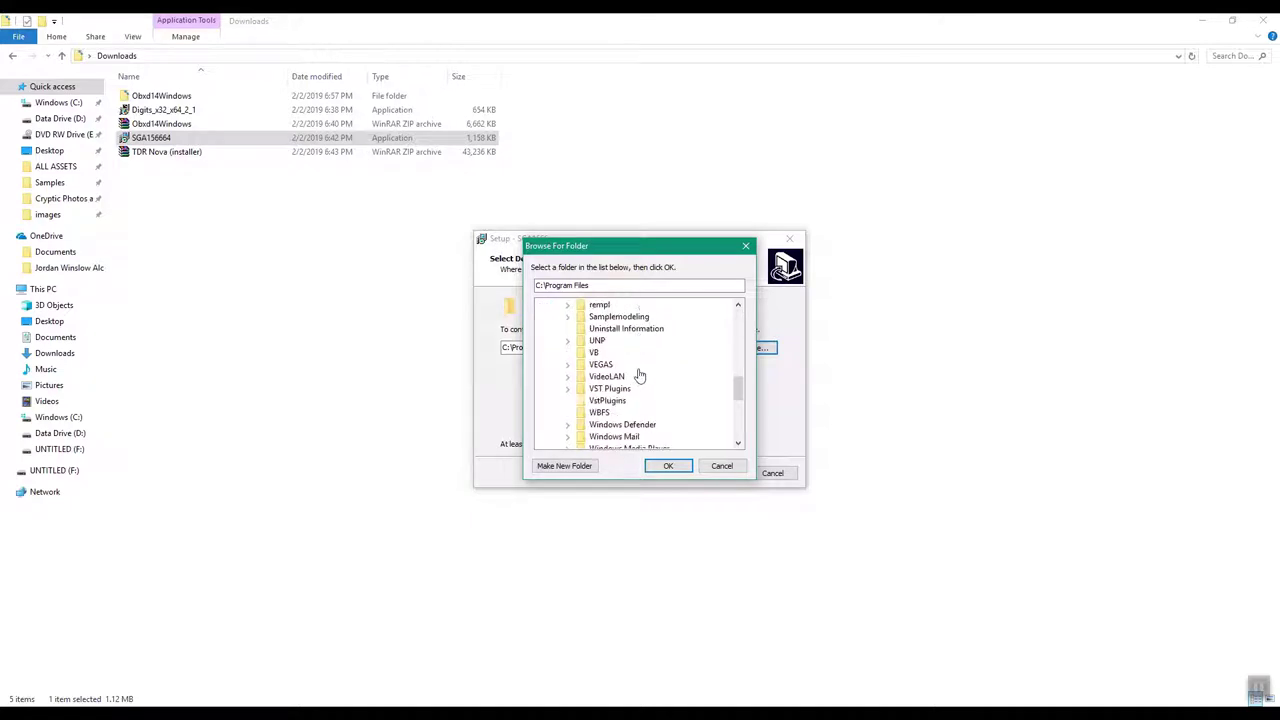
click(608, 389)
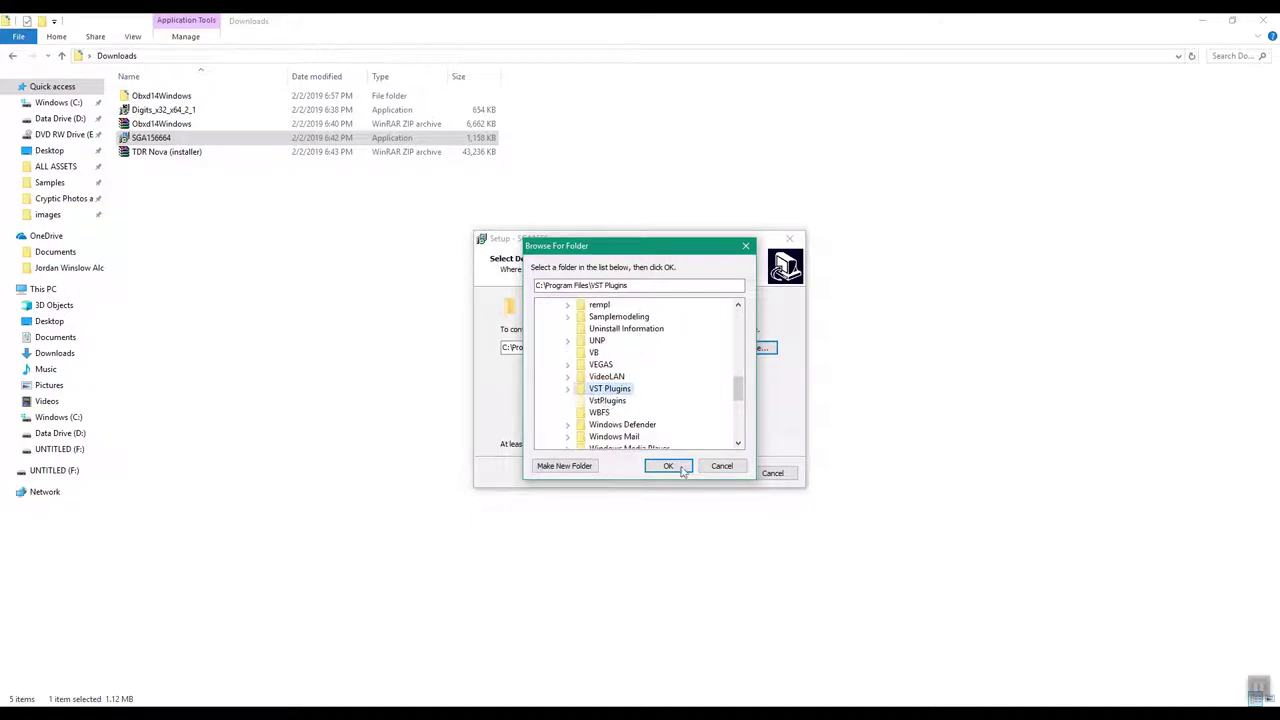
double_click(608, 388)
click(610, 340)
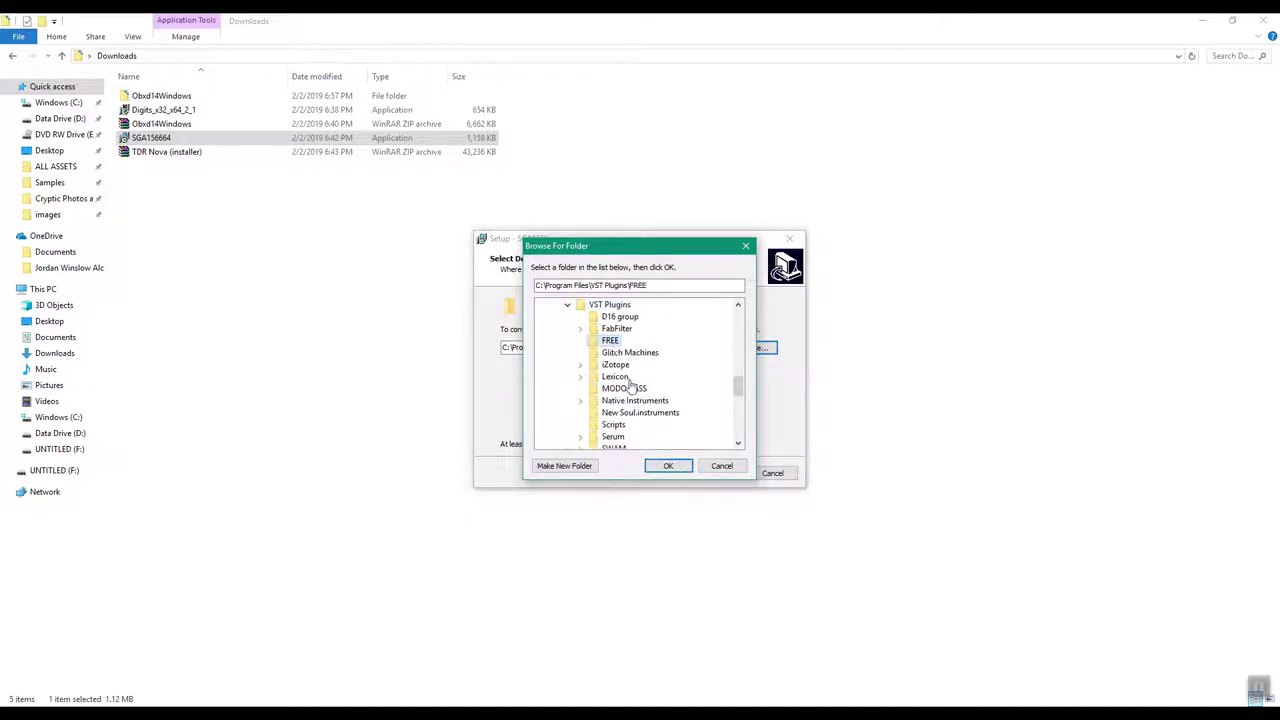
click(669, 466)
Install SGA1566 into the existing FREE folder and close the finished installer
click(714, 473)
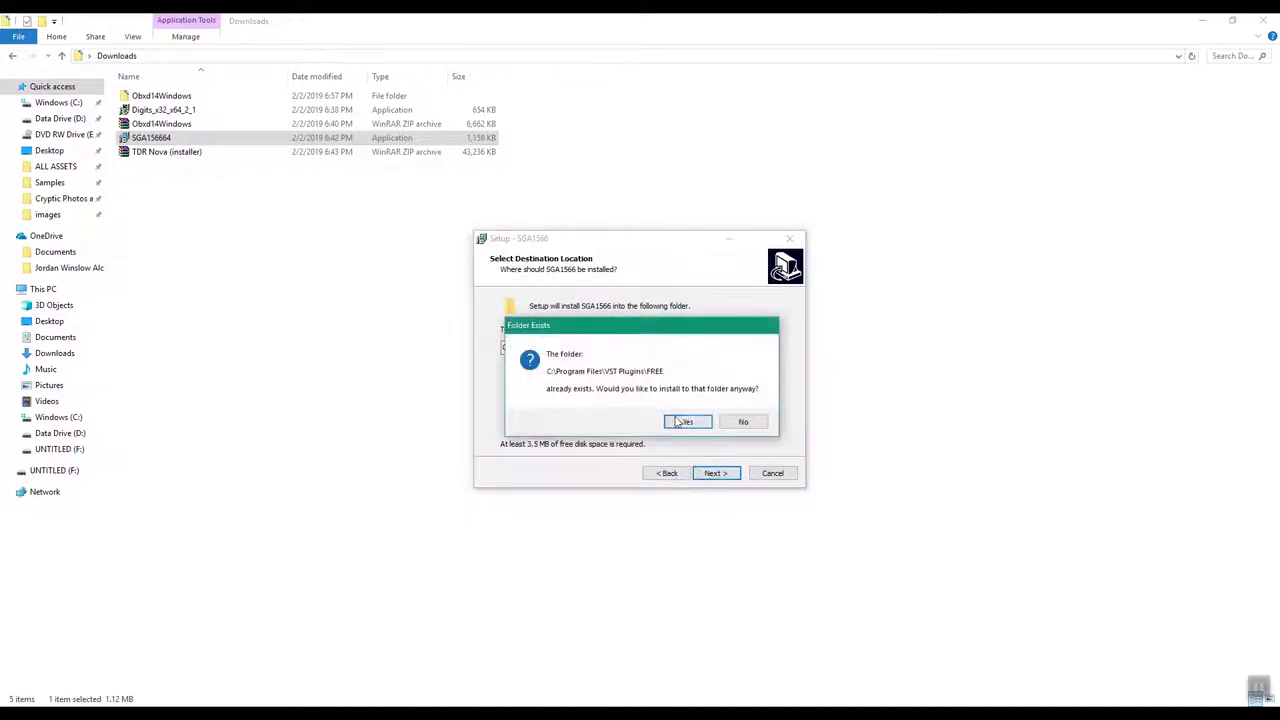
click(690, 424)
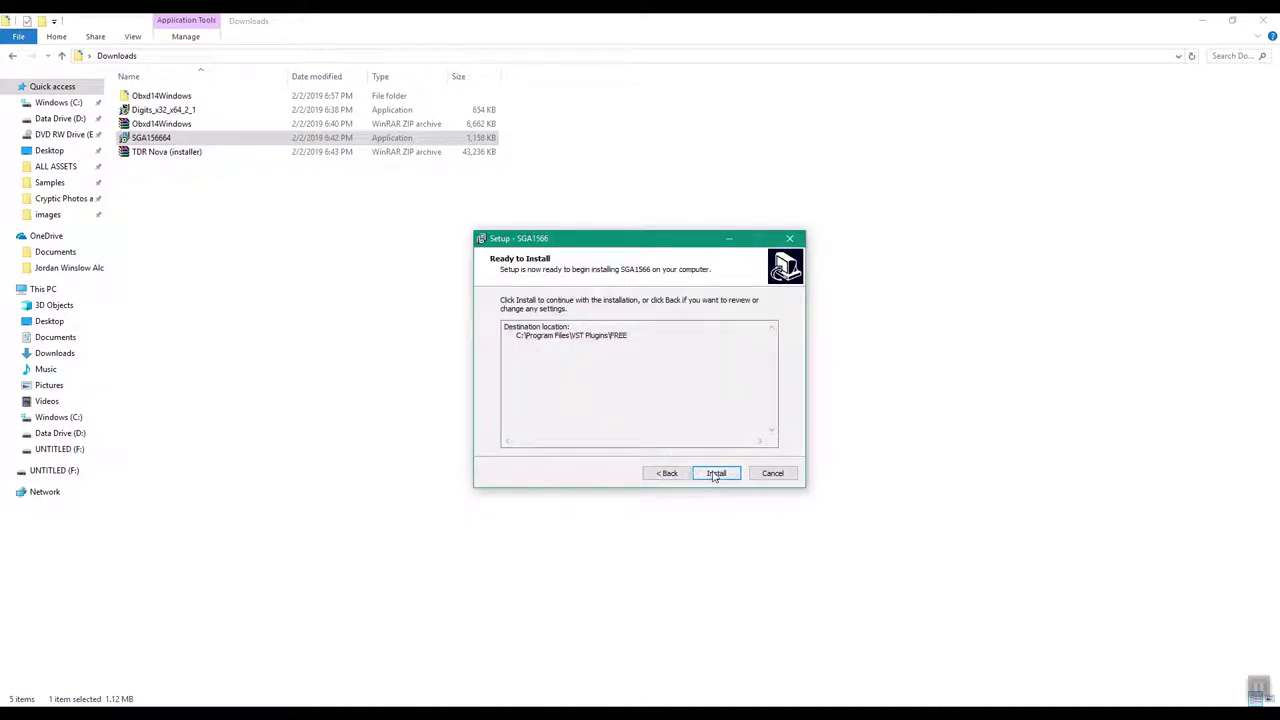
click(714, 473)
click(718, 472)
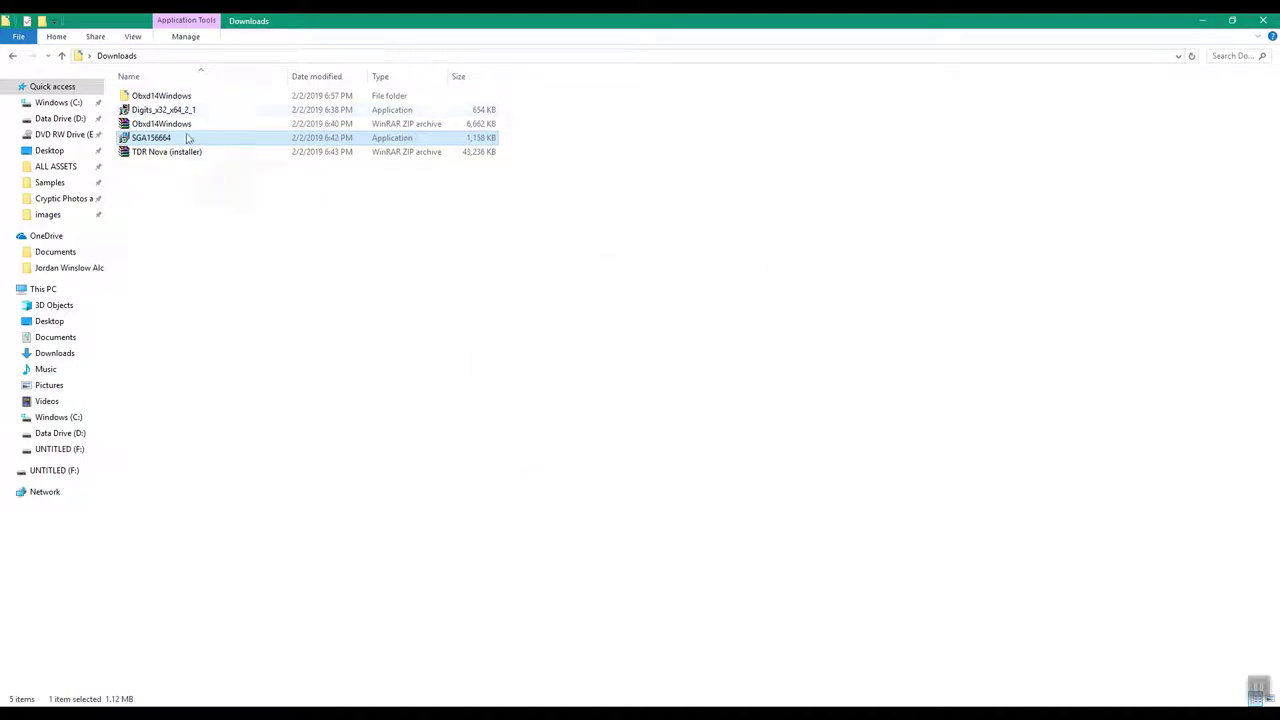
Extract the TDR Nova (installer) ZIP archive to a TDR Nova (installer) folder in Downloads
right_click(153, 151)
click(194, 187)
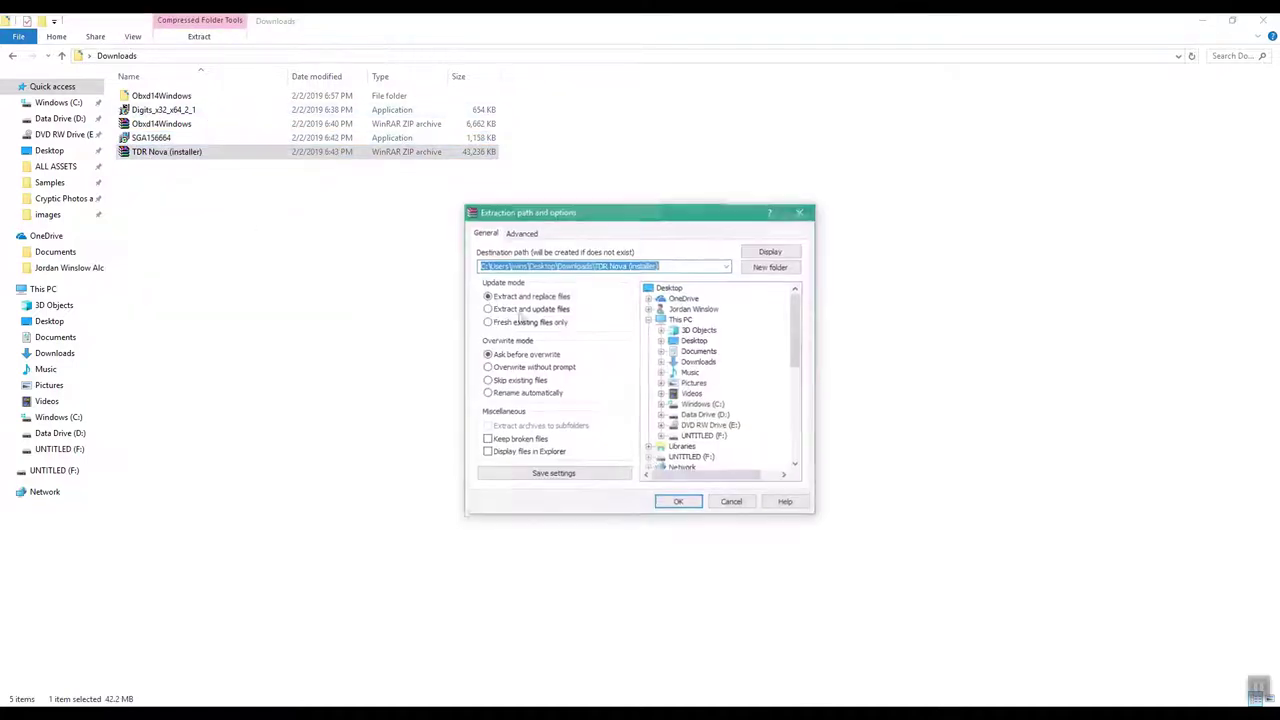
click(675, 500)
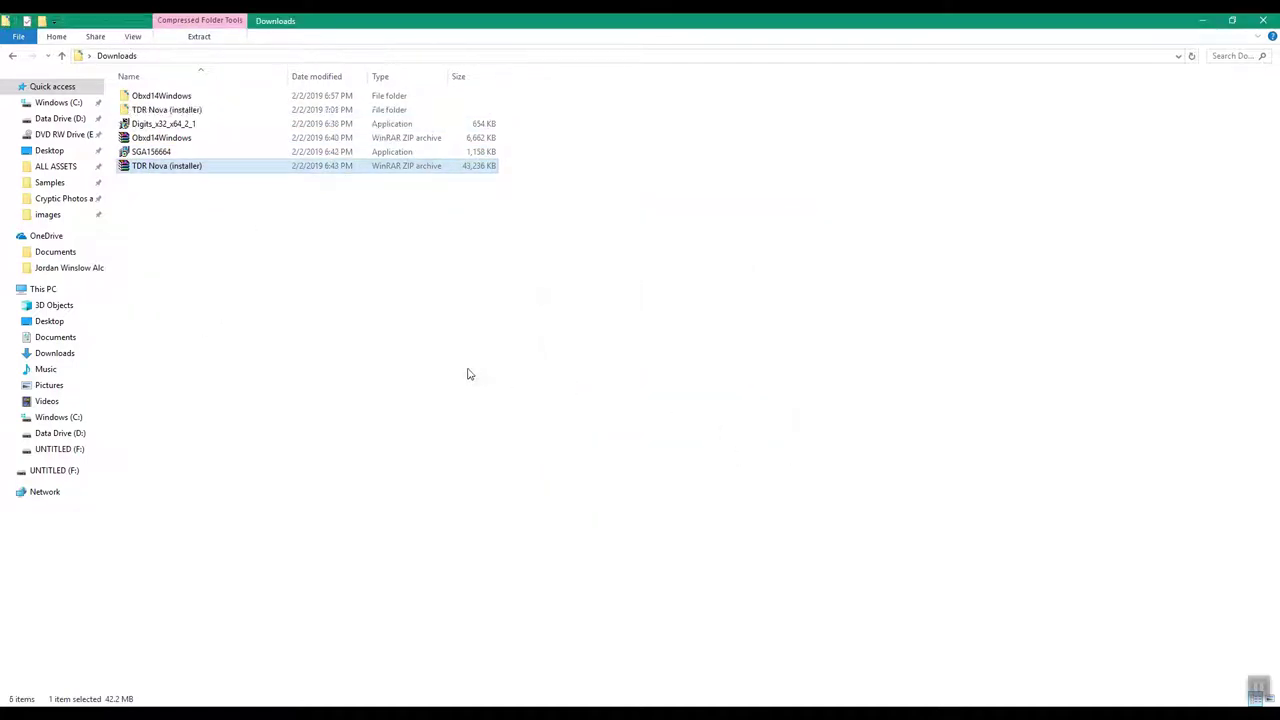
Launch TDR Nova - setup from the extracted folder and accept its license agreement to reach the destination choice
click(152, 110)
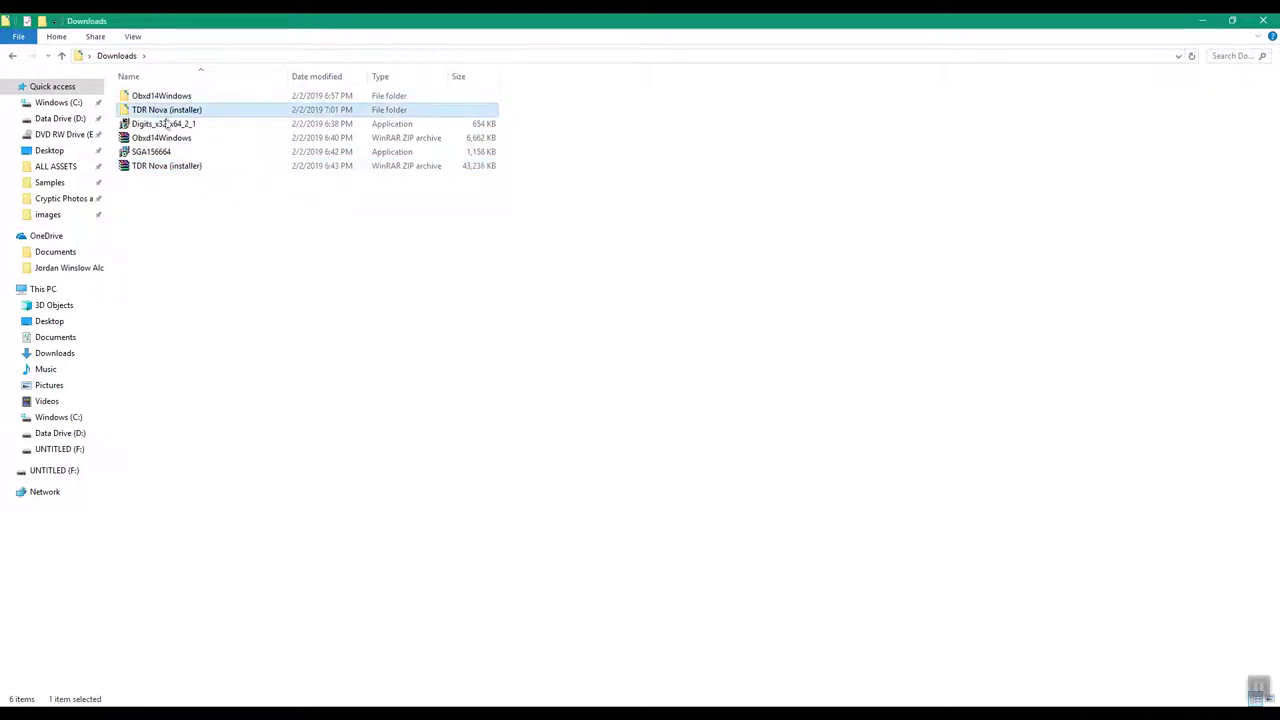
double_click(165, 112)
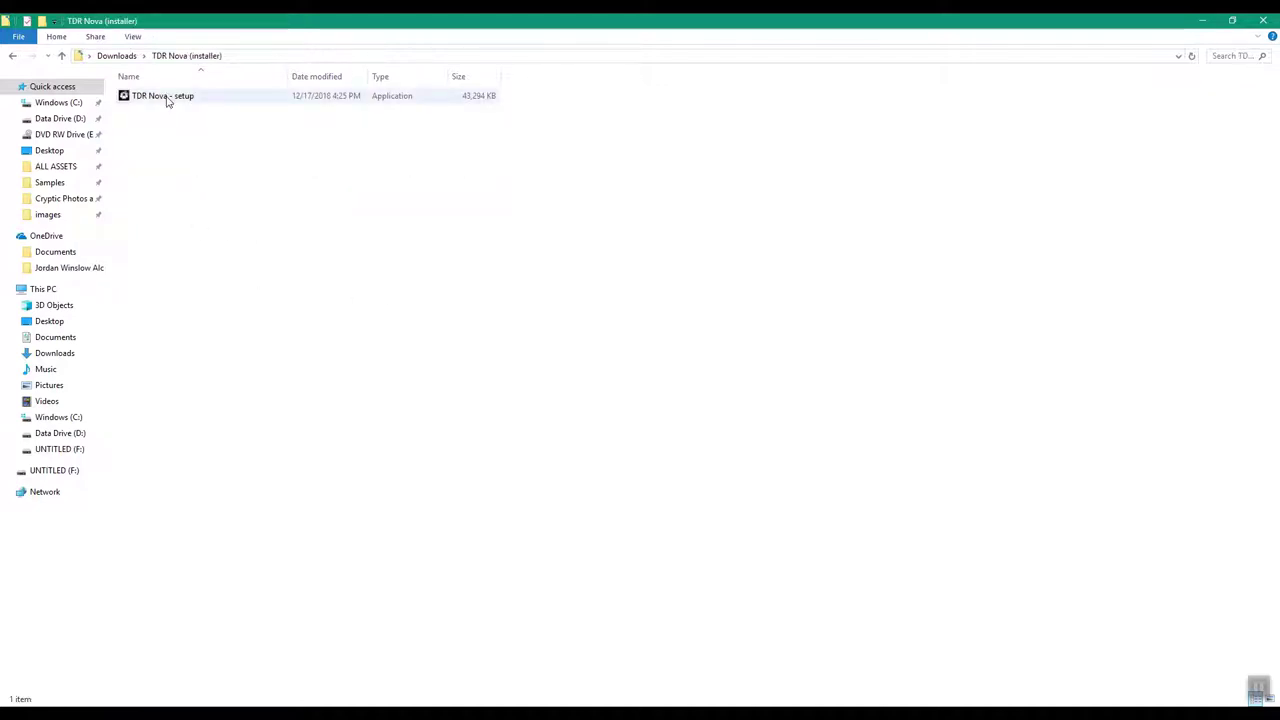
double_click(160, 96)
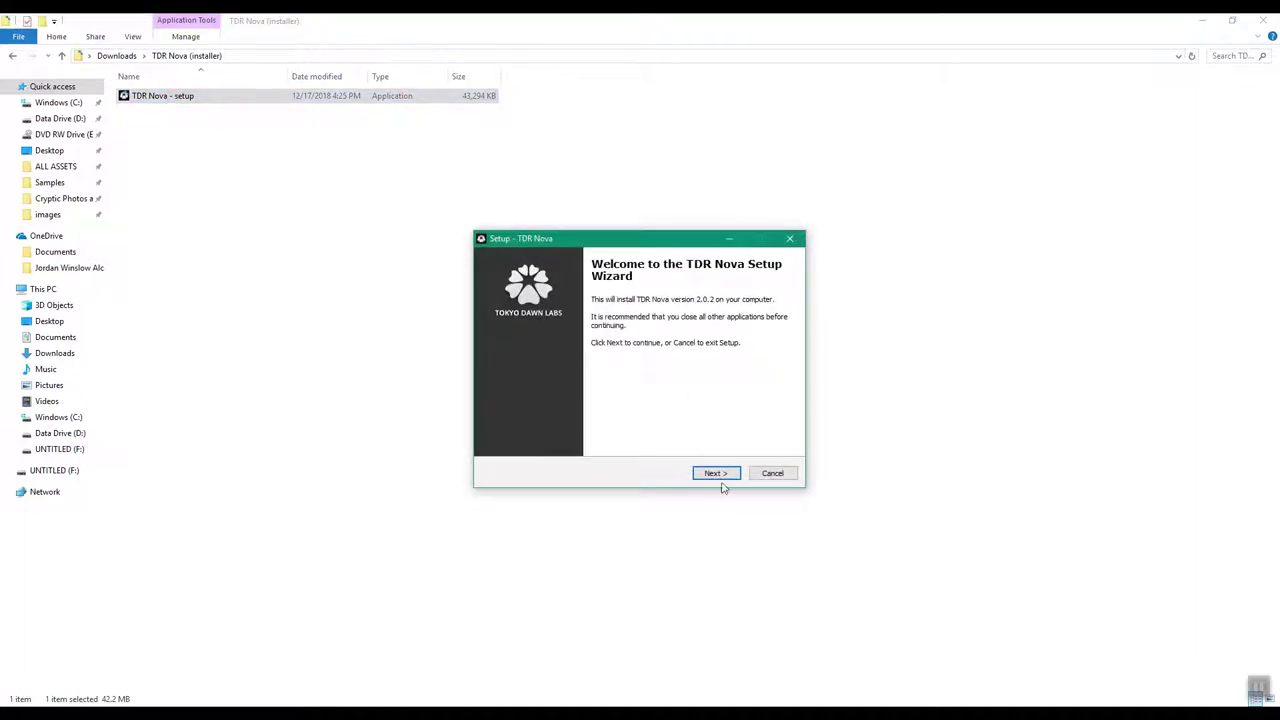
click(714, 473)
click(556, 433)
click(716, 473)
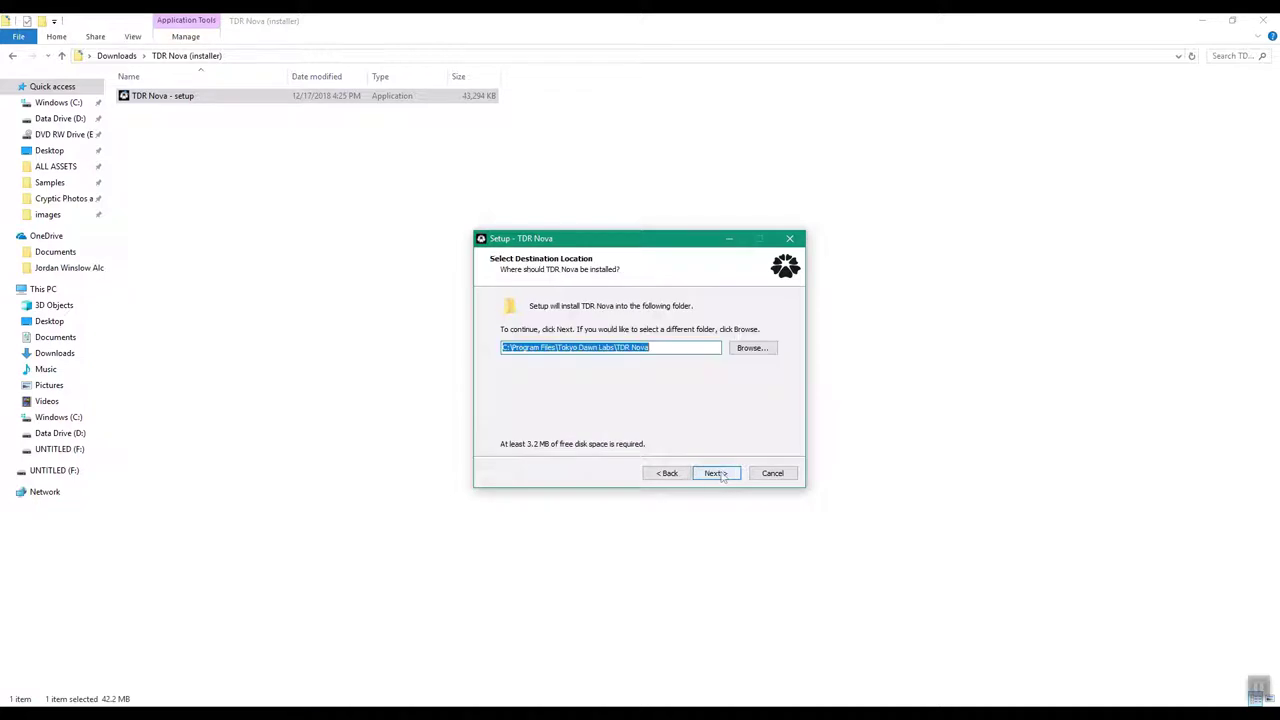
Choose the FREE folder inside VST Plugins as the parent location for the TDR Nova installation
click(752, 347)
scroll(598, 380, up, 3)
scroll(598, 378, up, 5)
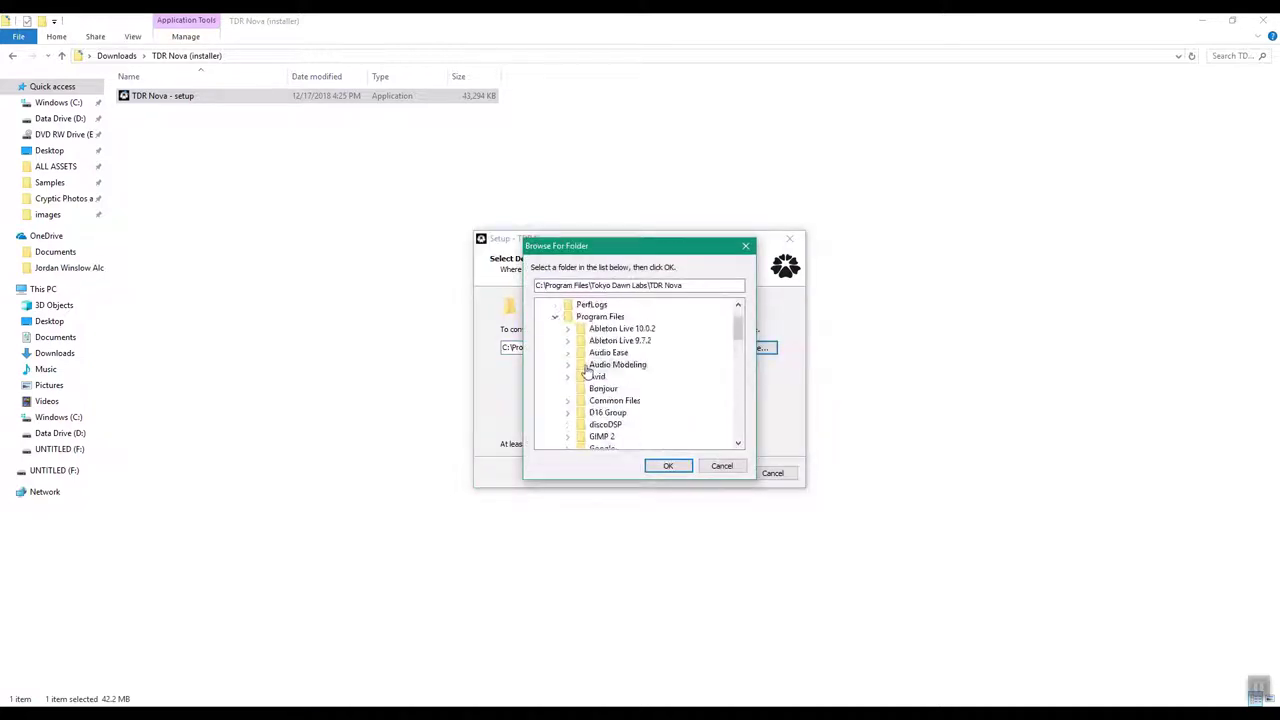
click(590, 322)
scroll(643, 375, down, 5)
scroll(643, 378, down, 10)
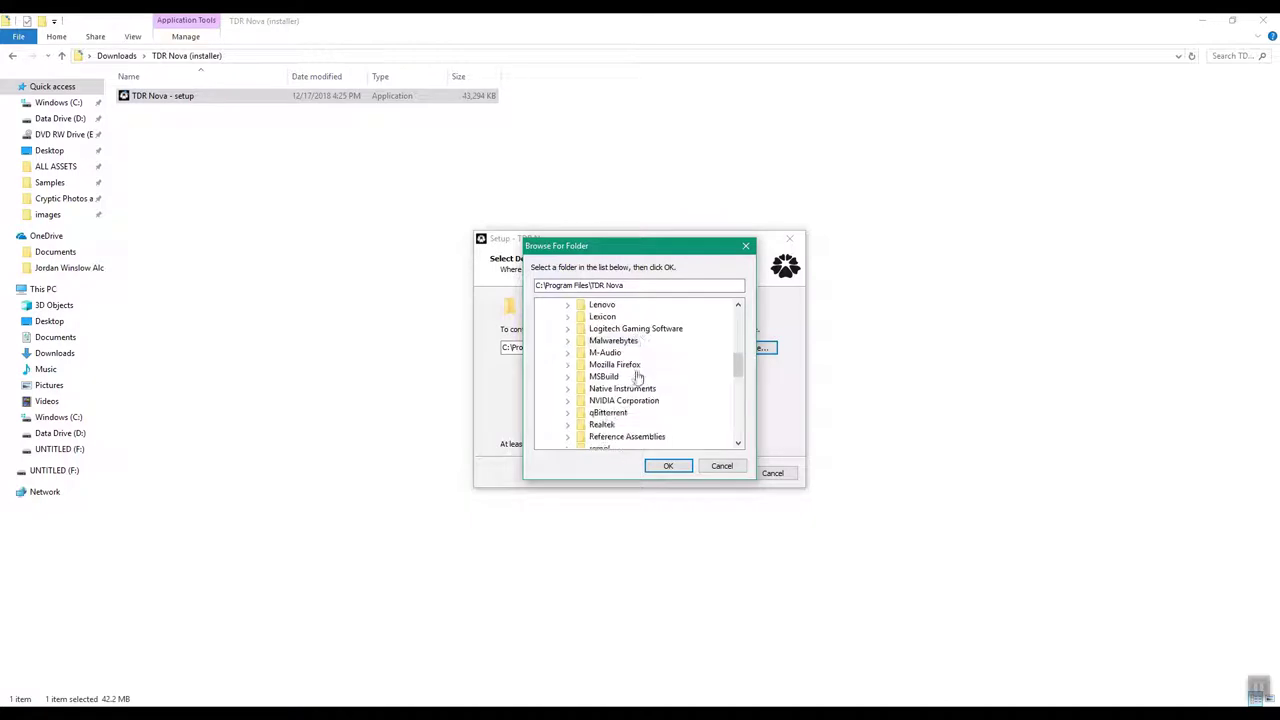
click(609, 364)
click(567, 364)
click(610, 341)
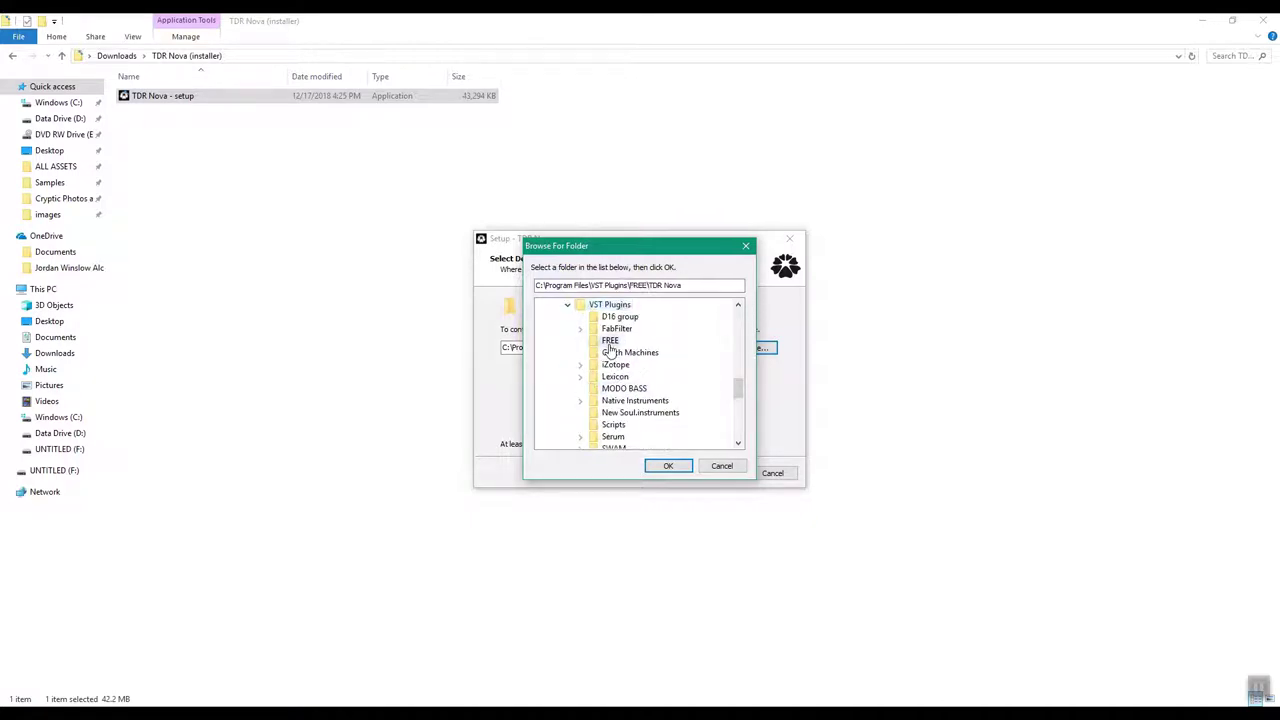
click(668, 466)
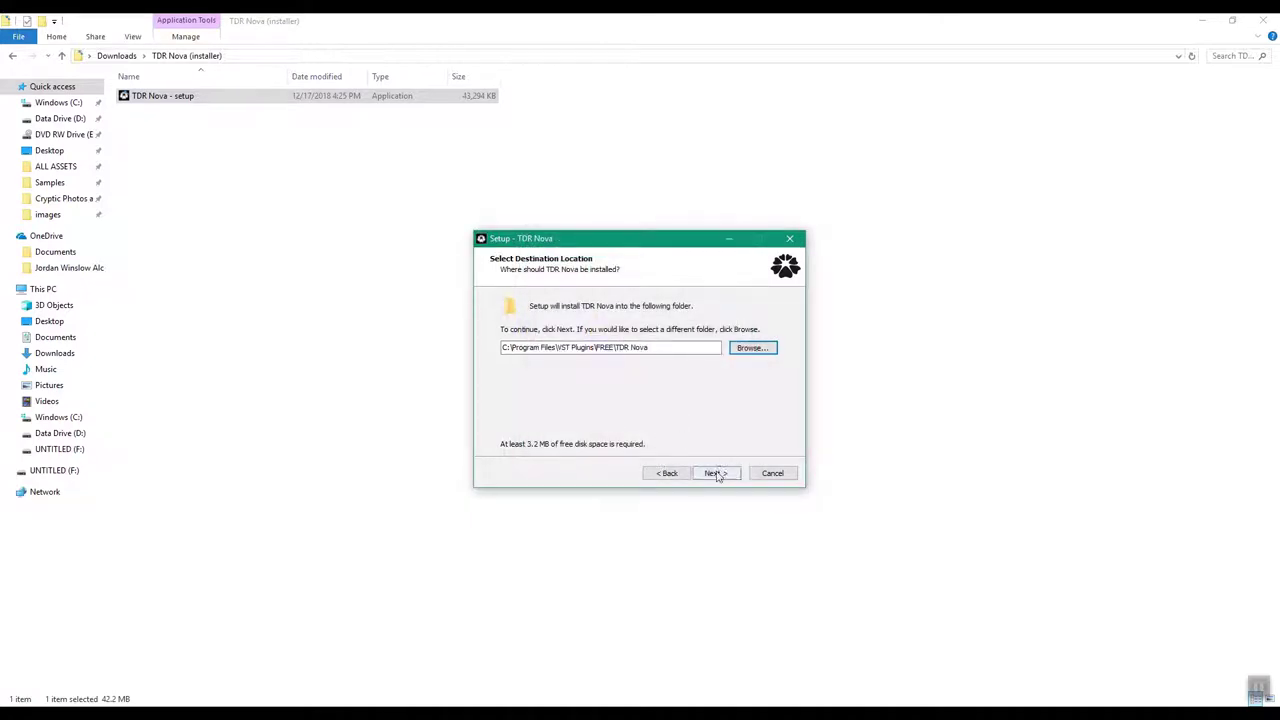
Remove the TDR Nova subfolder from the install path, leaving C:\Program Files\VST Plugins\FREE, and submit the destination
click(657, 351)
drag(665, 351, 632, 350)
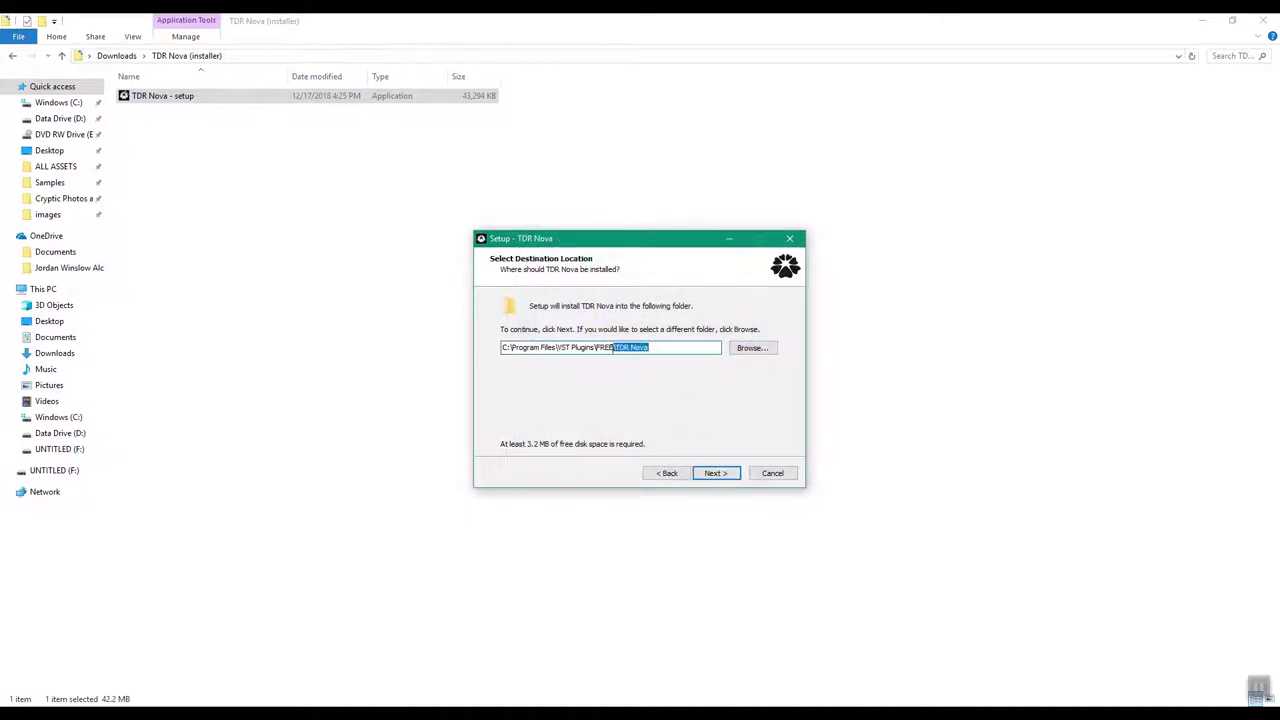
key(BackSpace)
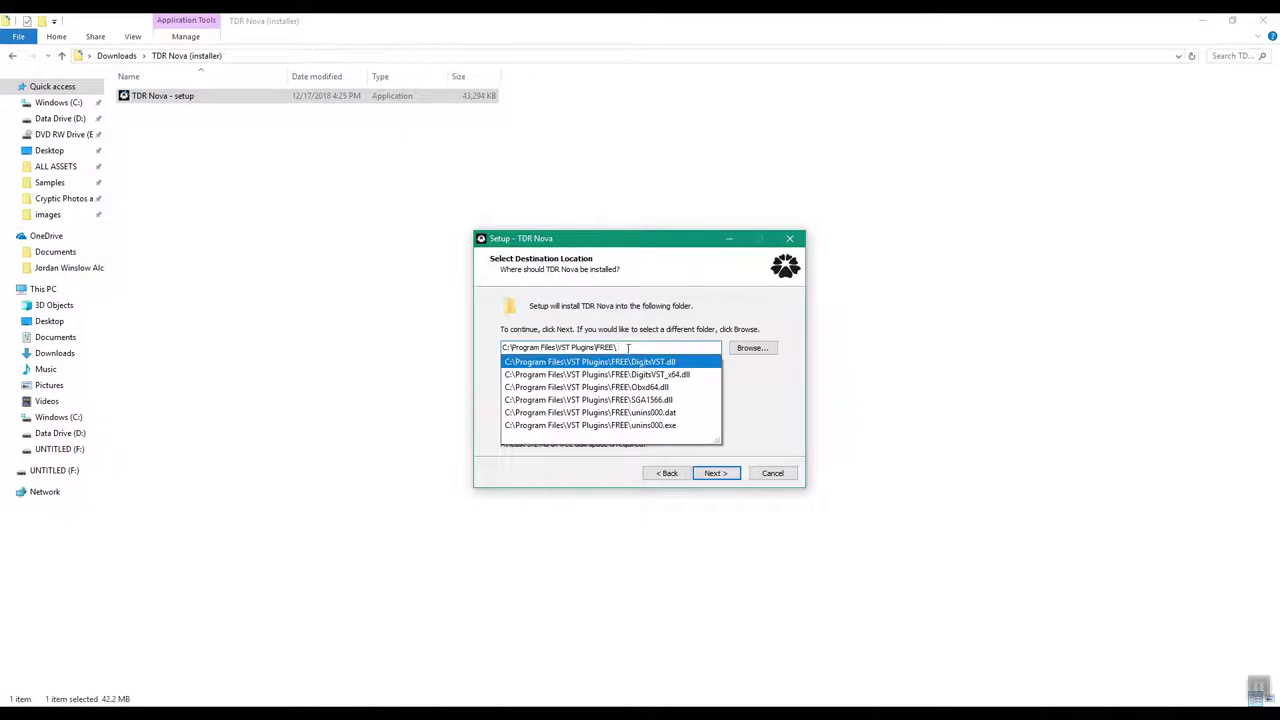
key(BackSpace)
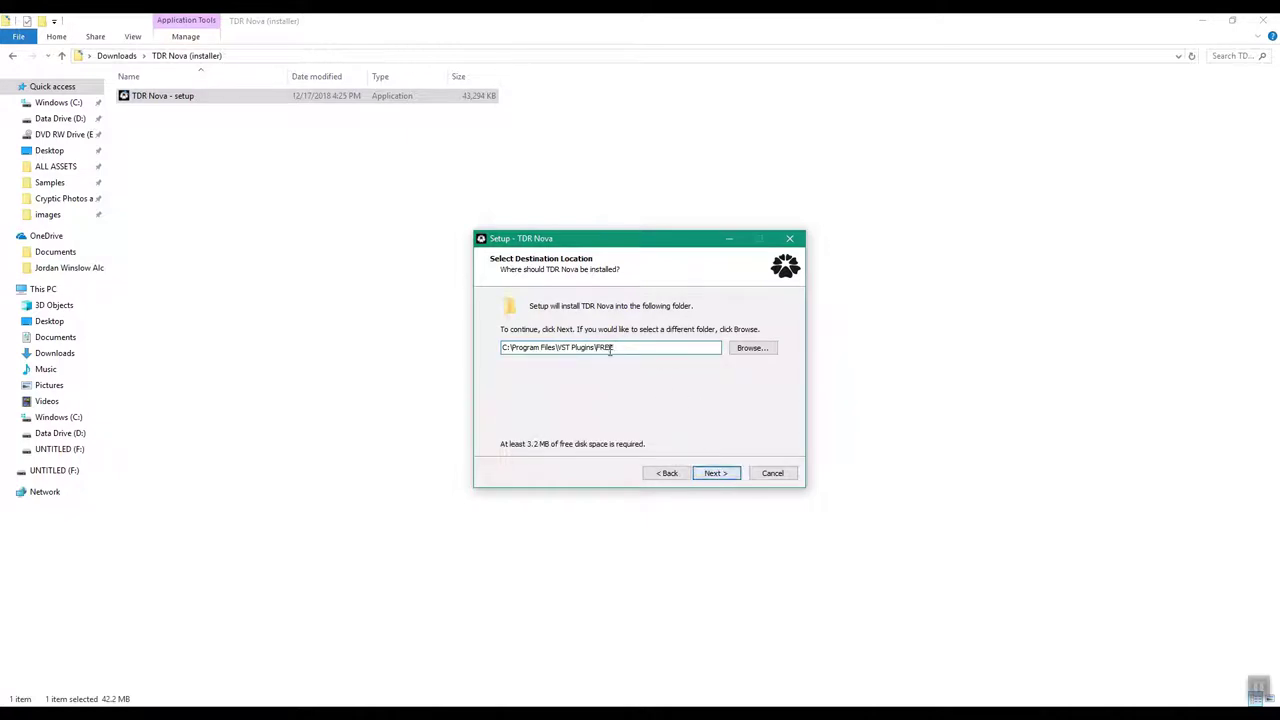
click(712, 473)
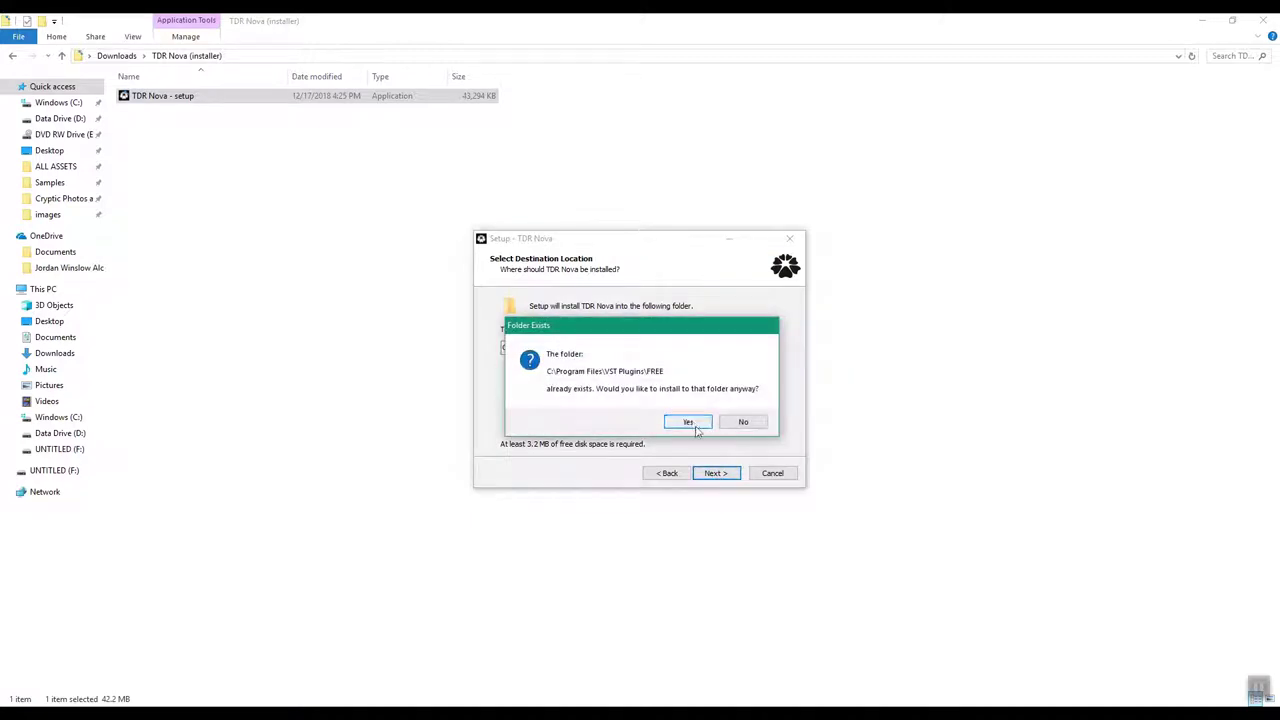
Accept installing into the existing FREE folder and choose only the 64-bit VST2 Plugin, excluding the 32-bit VST2 and 64-bit AAX components
click(684, 421)
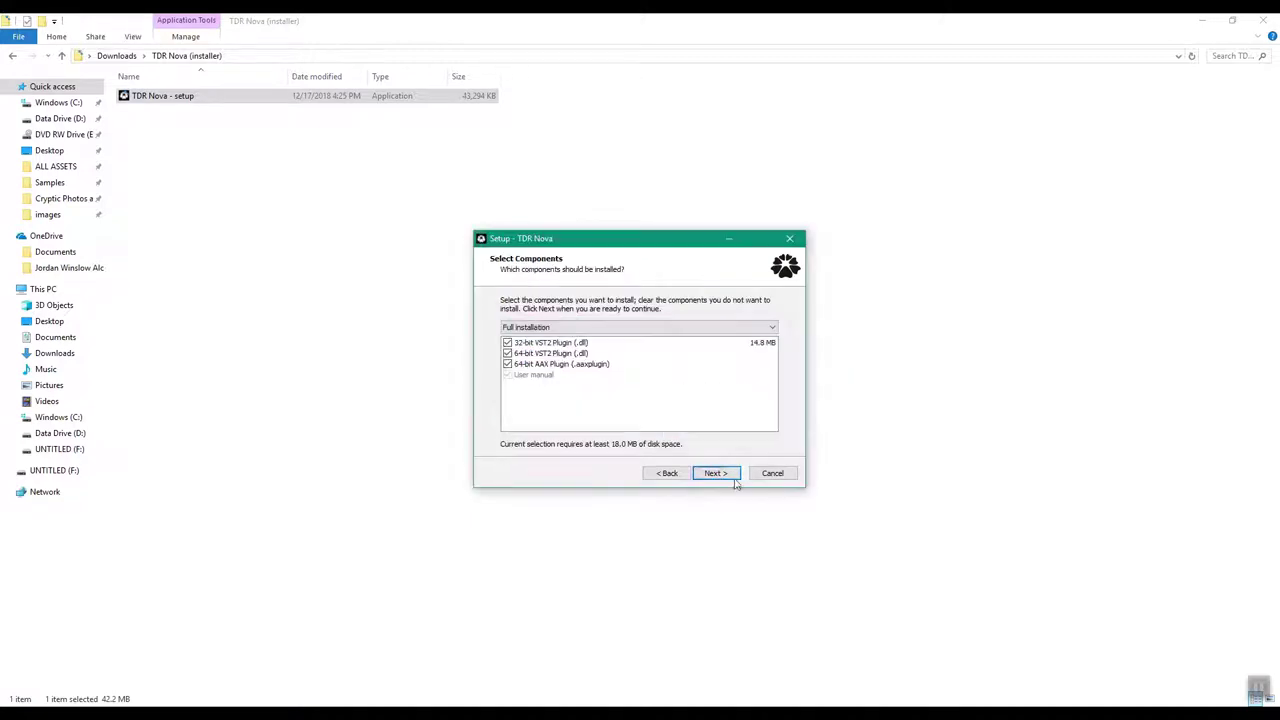
click(506, 365)
click(507, 343)
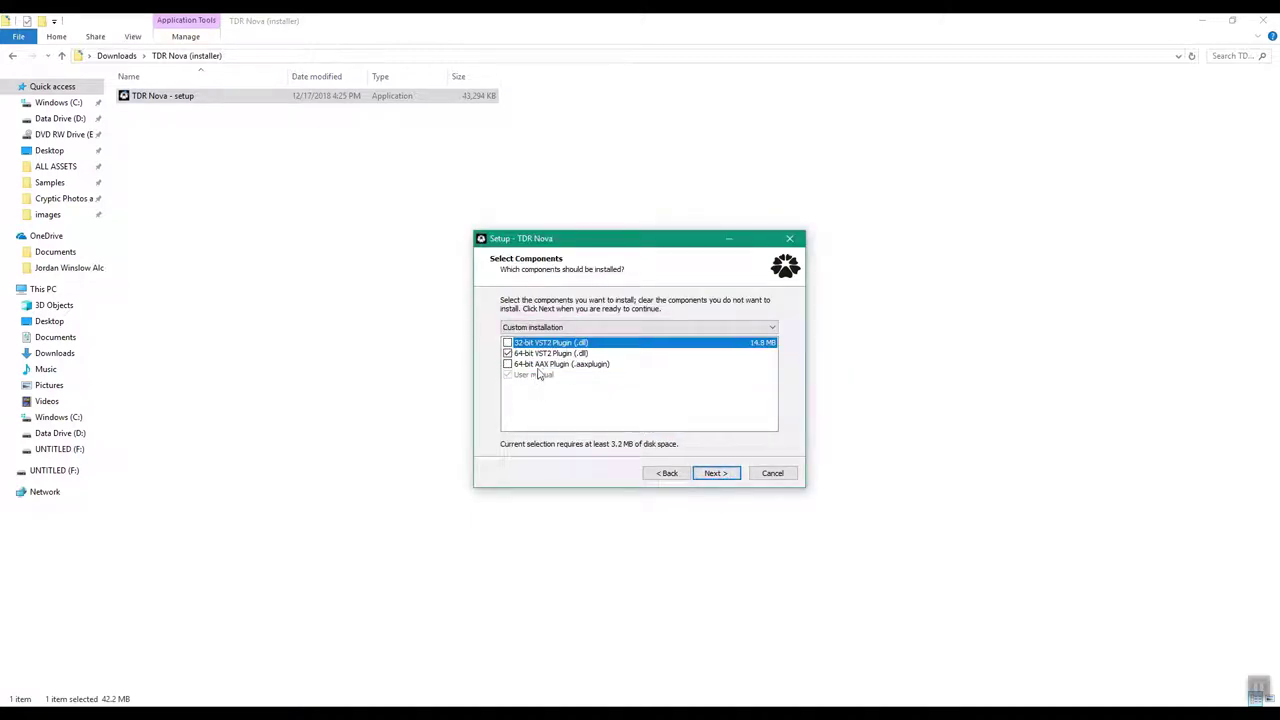
click(550, 354)
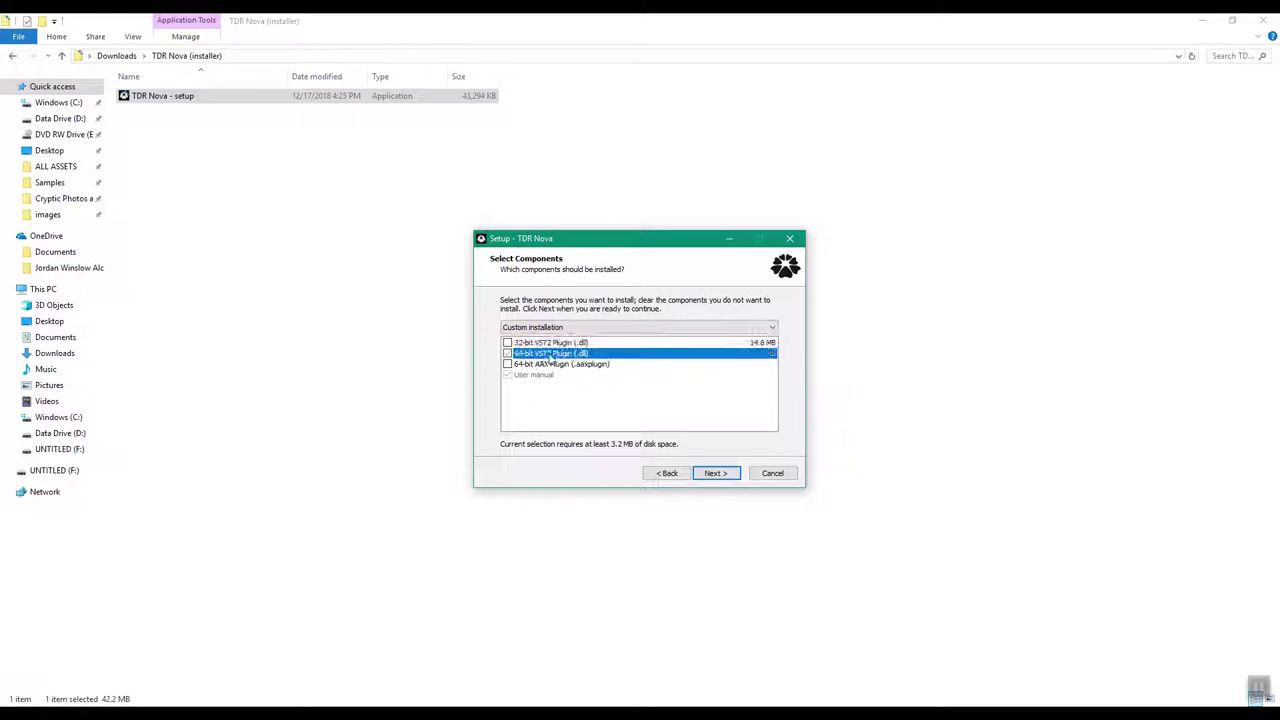
click(541, 375)
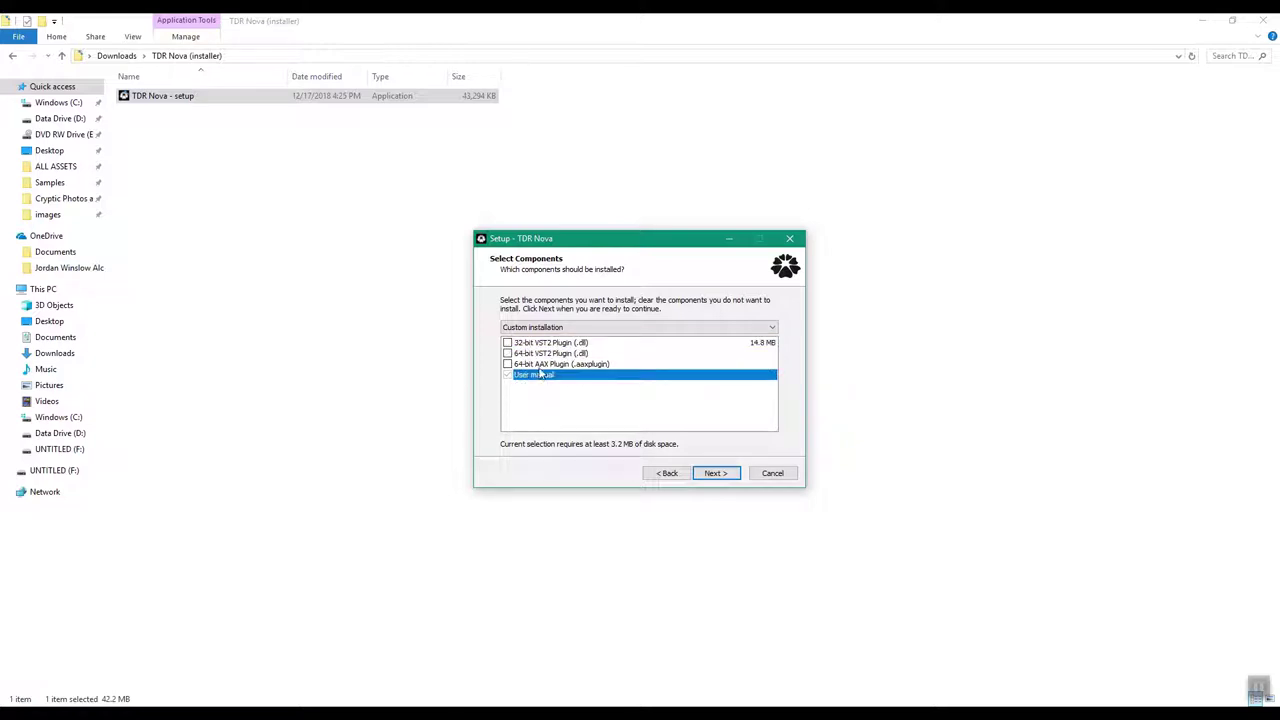
click(540, 364)
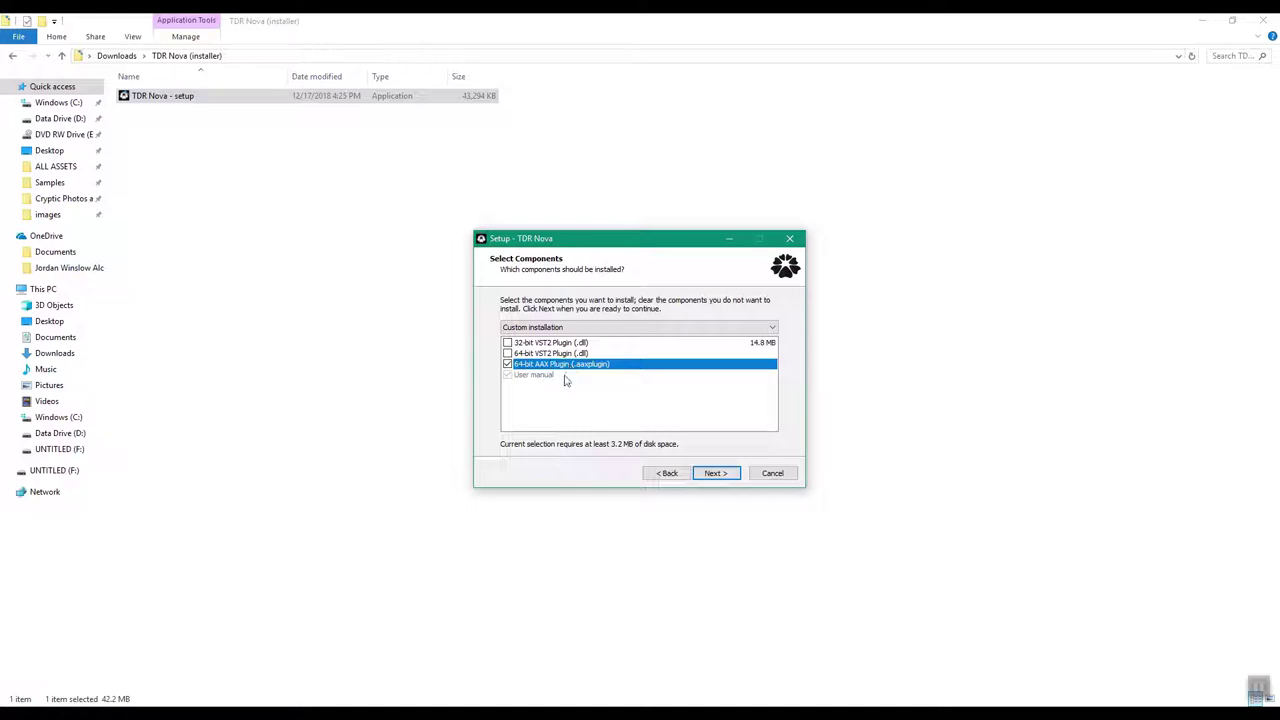
click(507, 365)
click(507, 354)
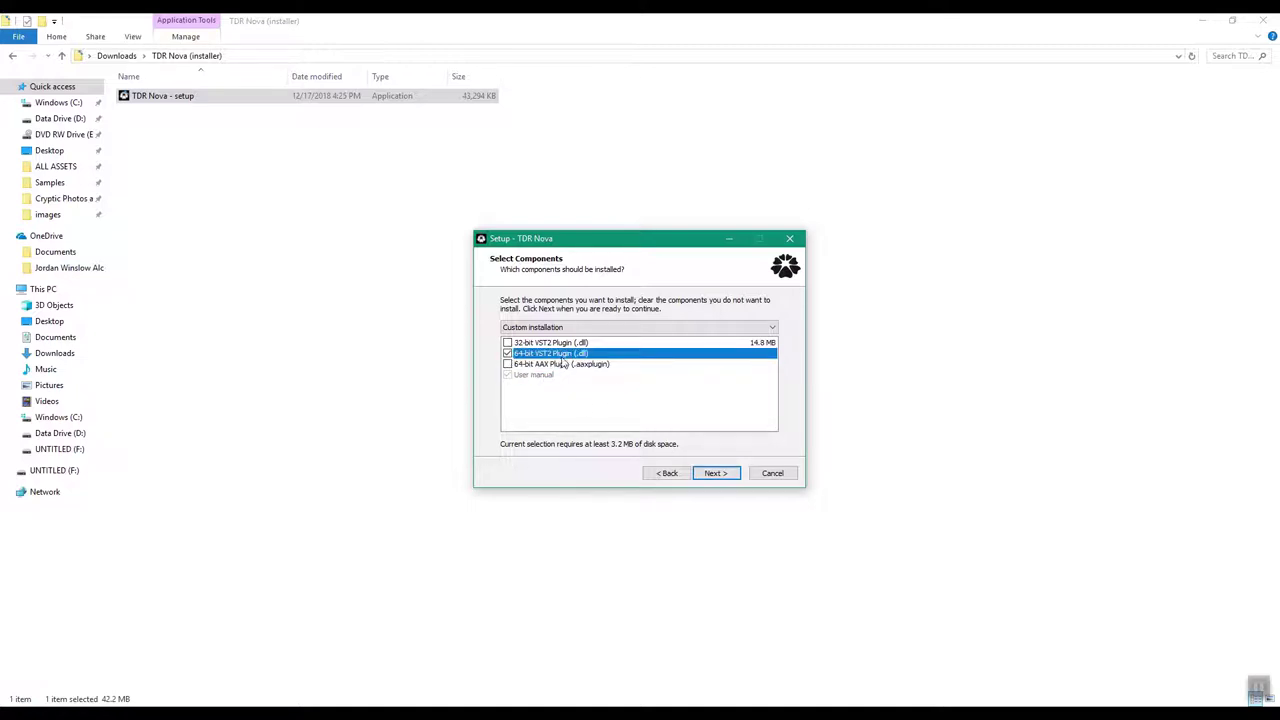
click(718, 474)
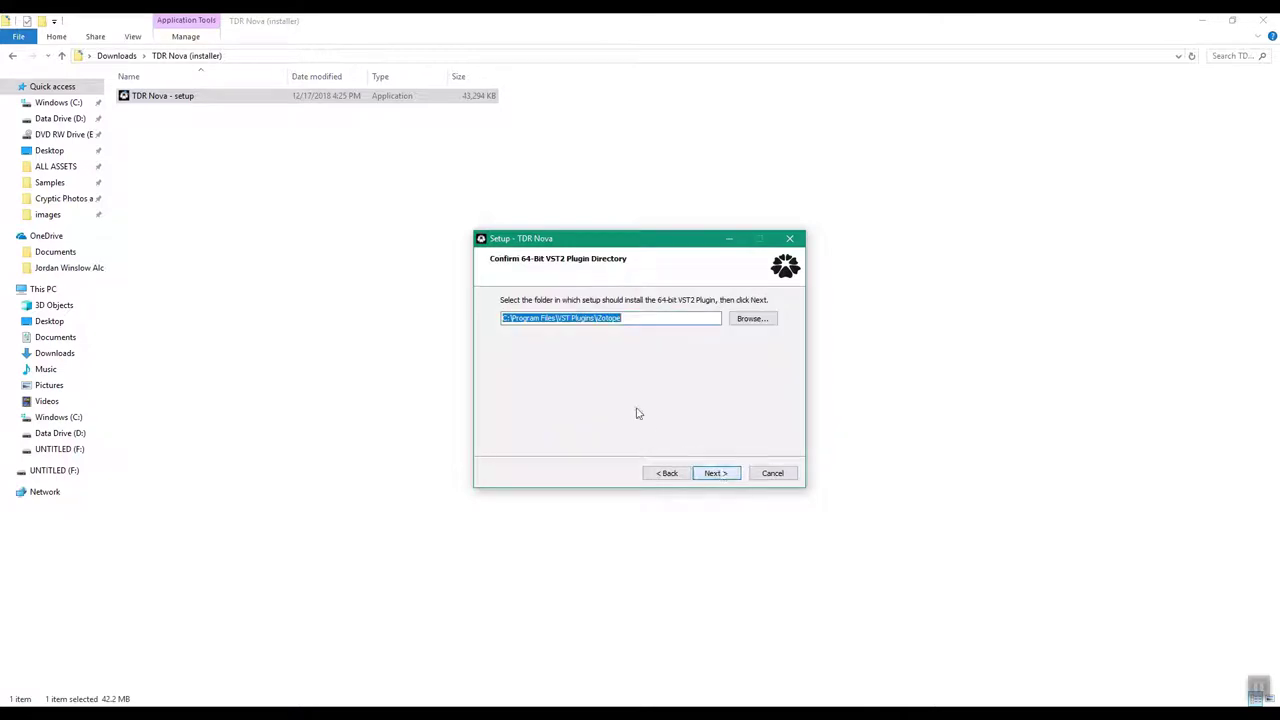
Set the 64-bit VST2 plugin directory to C:\Program Files\VST Plugins\FREE and submit it
click(752, 318)
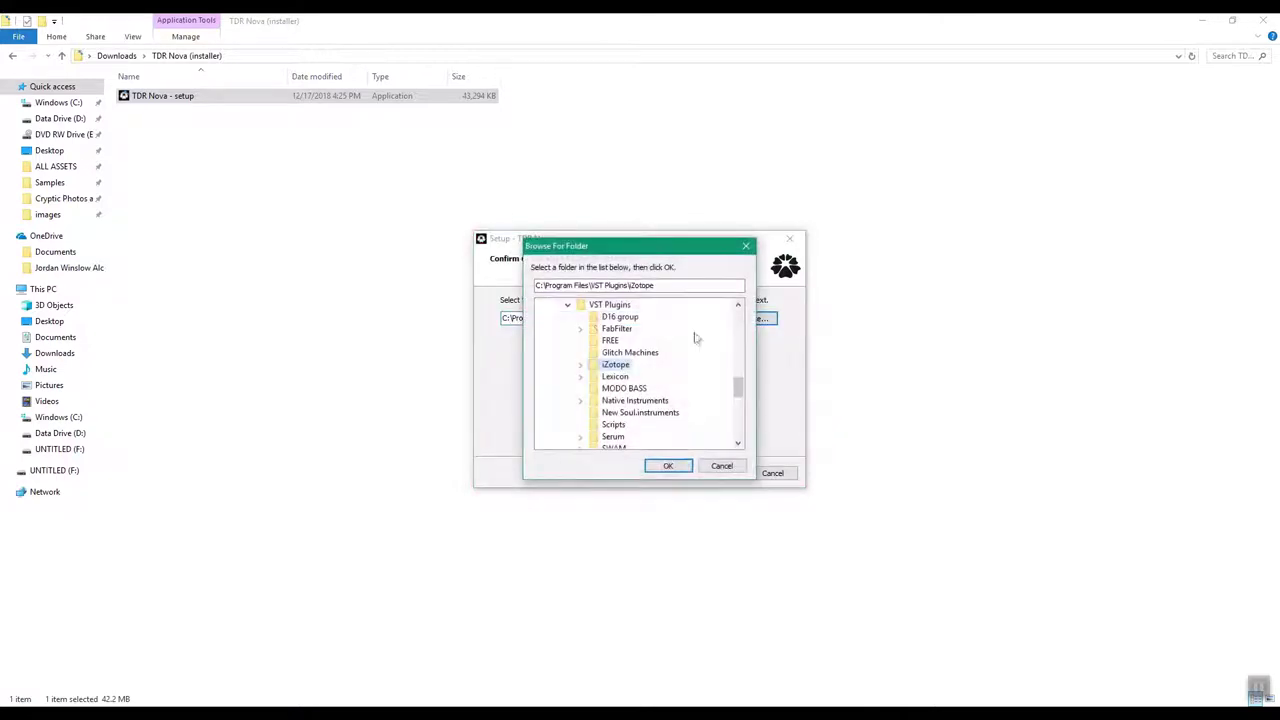
scroll(606, 366, down, 3)
scroll(638, 373, up, 4)
click(610, 377)
drag(642, 251, 988, 275)
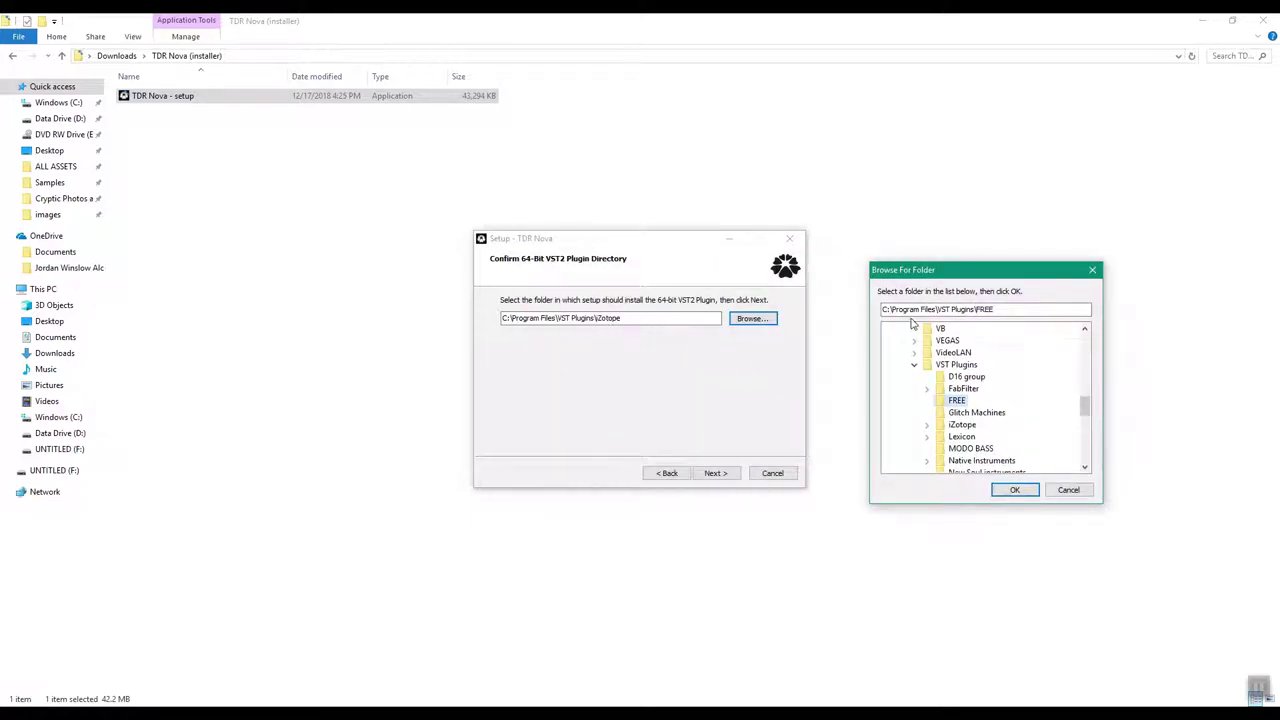
drag(967, 272, 890, 249)
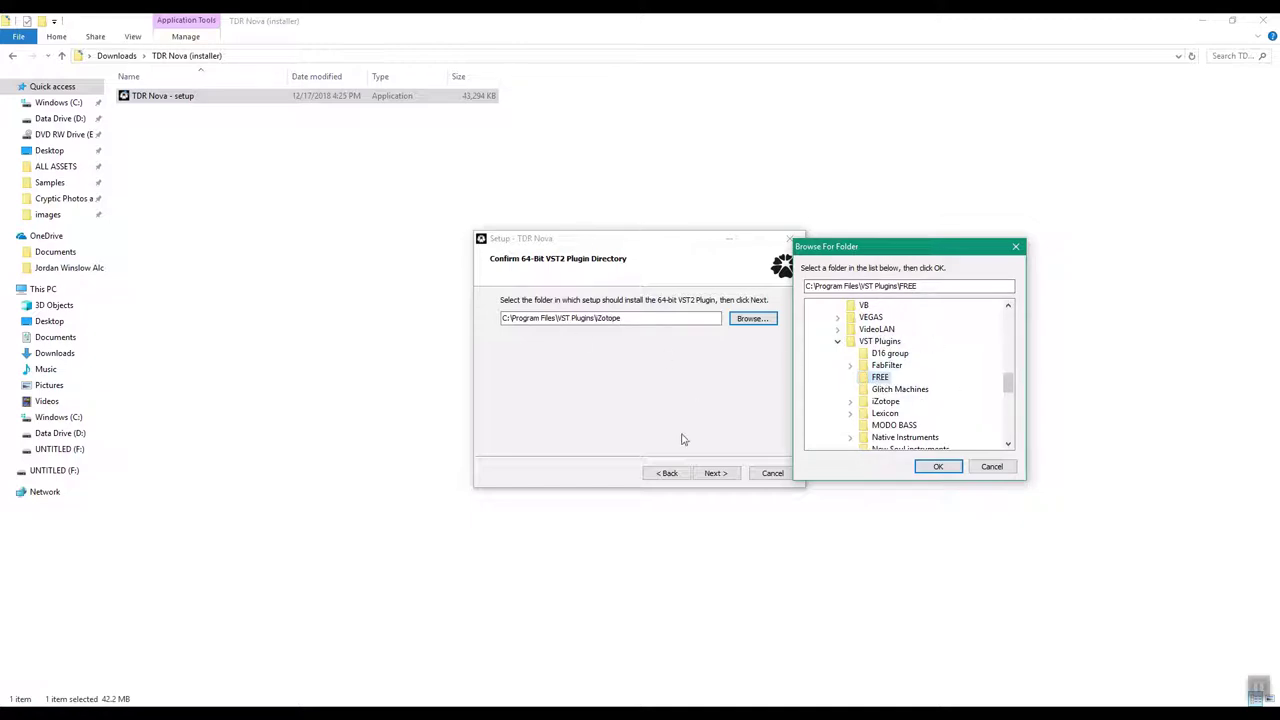
scroll(885, 380, up, 2)
scroll(880, 374, down, 2)
drag(859, 286, 906, 287)
click(906, 287)
click(938, 466)
click(627, 318)
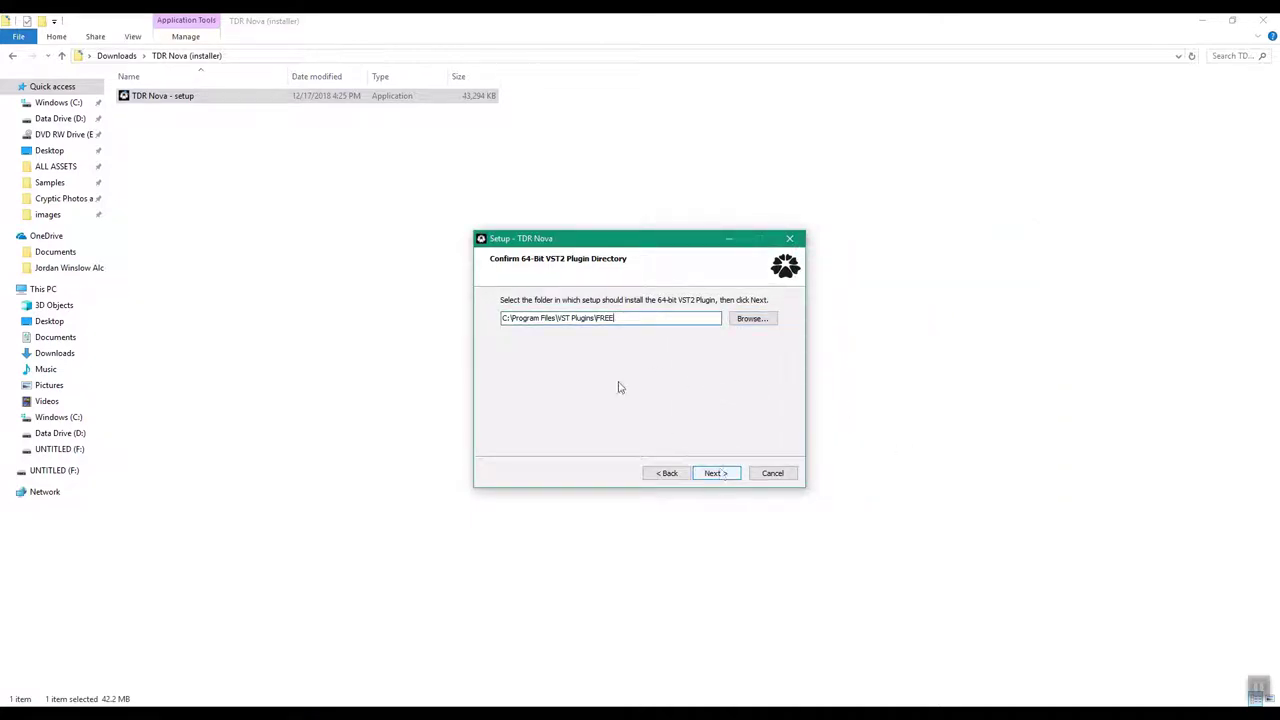
click(710, 477)
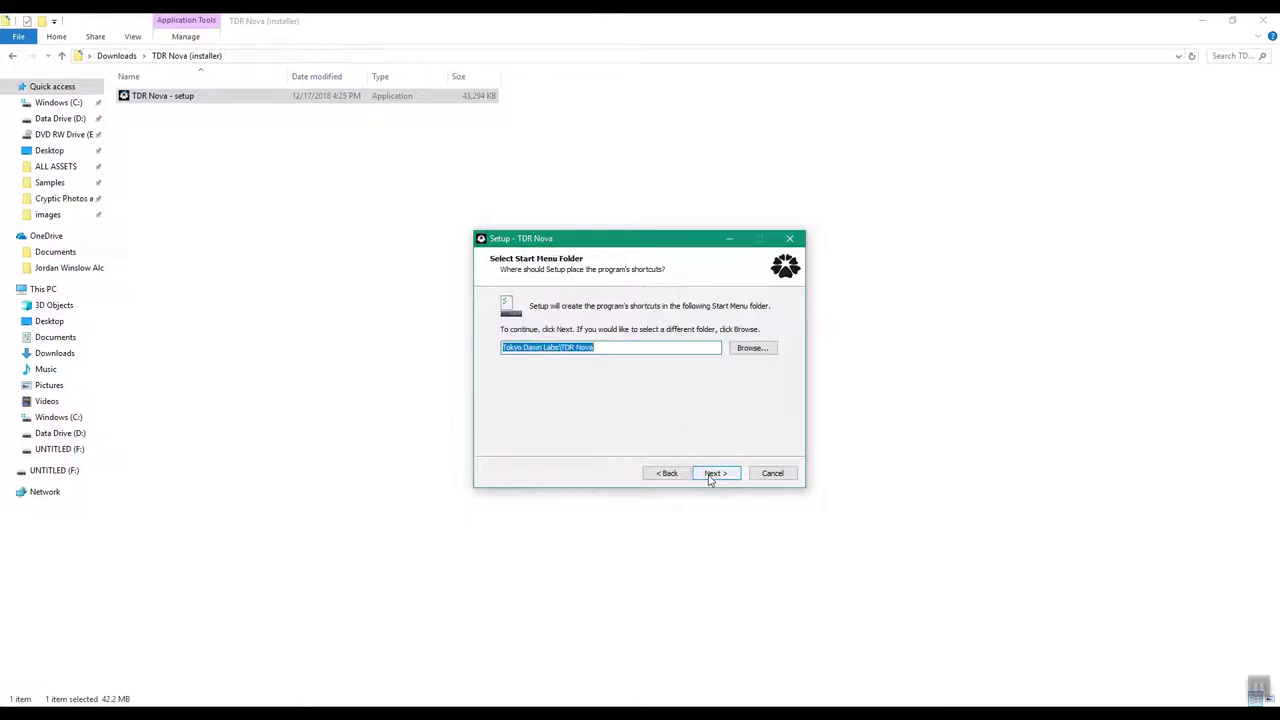
Keep the Start Menu folder Tokyo Dawn Labs\TDR Nova, check the component and destination summary, and install TDR Nova through to the end of setup
click(712, 476)
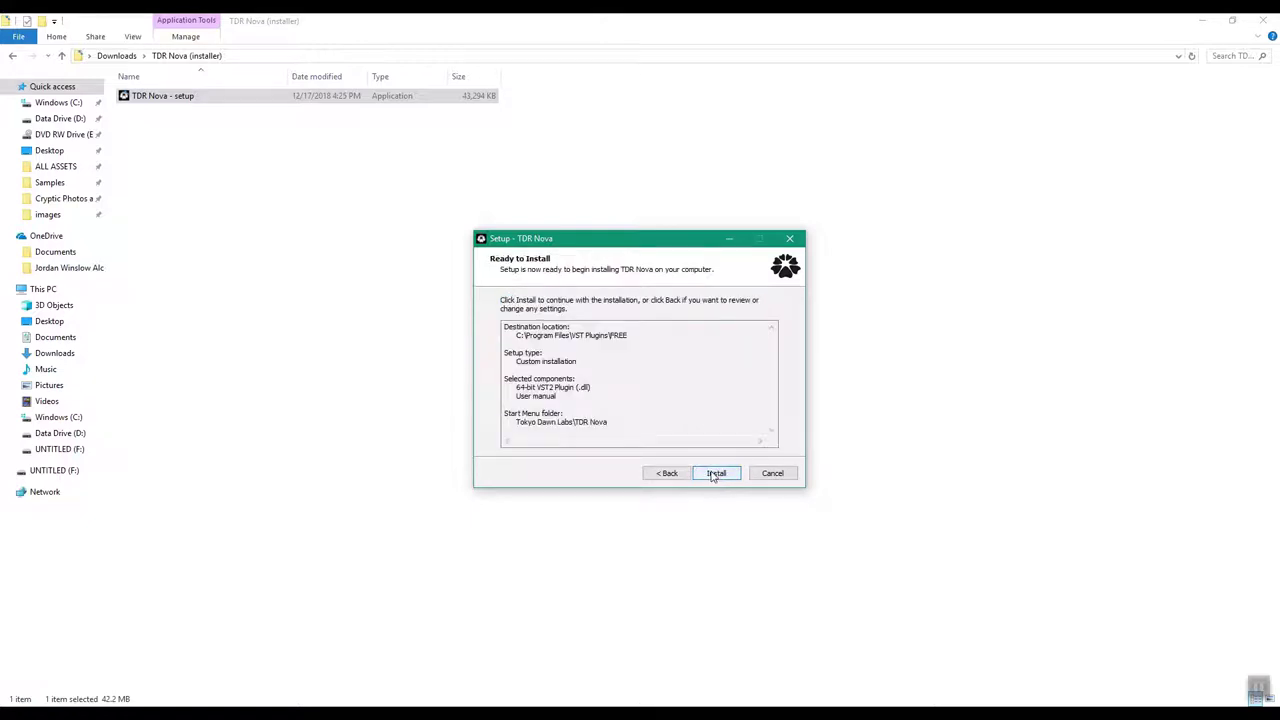
drag(506, 380, 601, 388)
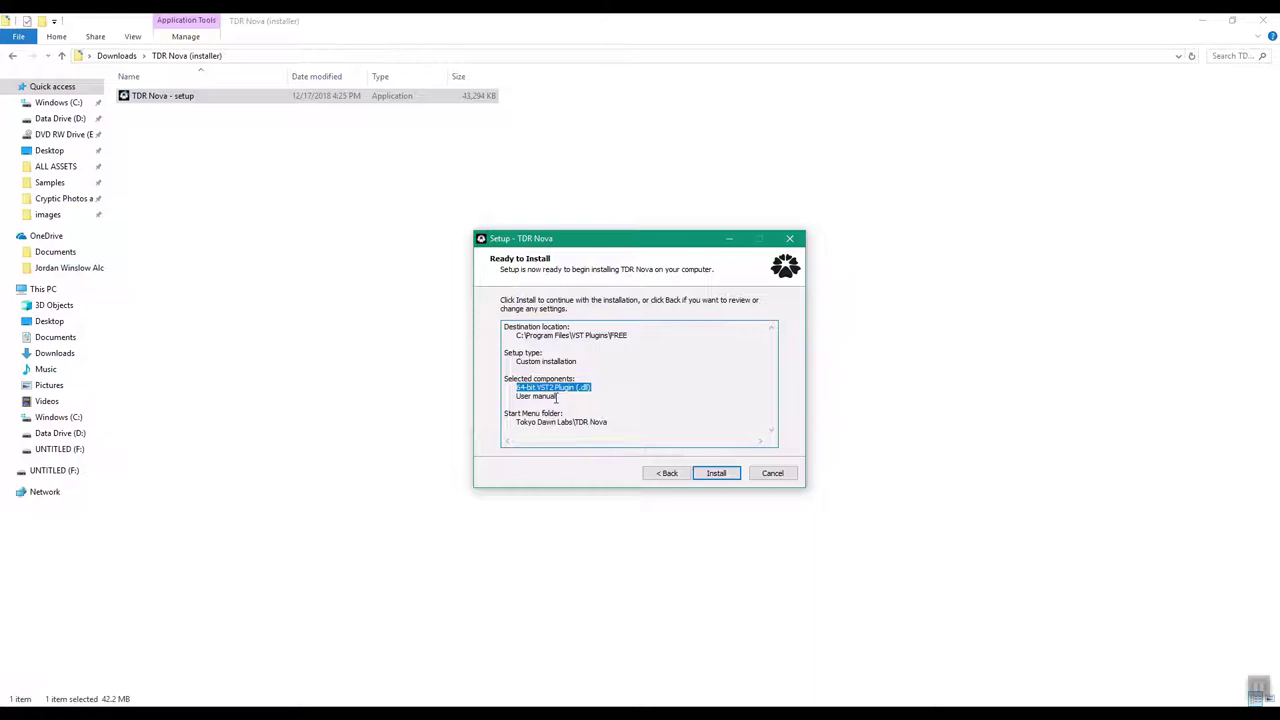
drag(516, 336, 630, 336)
click(551, 338)
click(611, 336)
drag(573, 337, 628, 336)
click(599, 336)
click(612, 336)
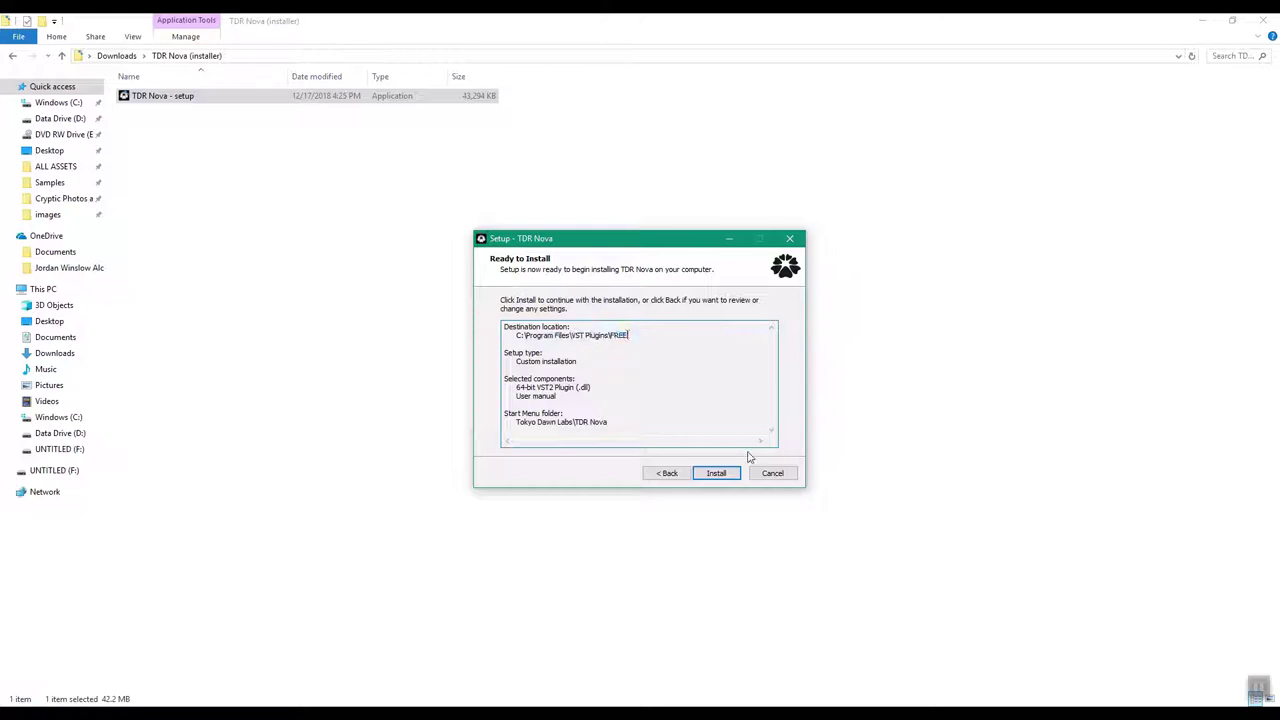
click(716, 473)
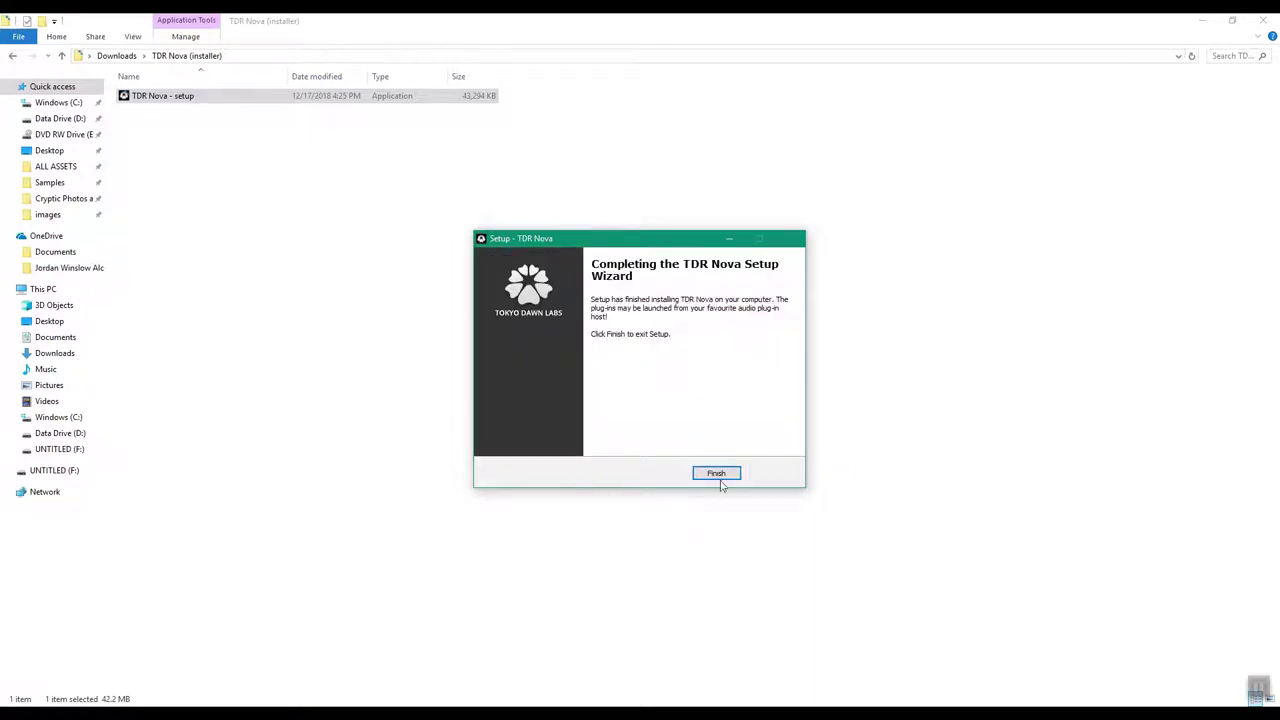
click(716, 474)
Return to the Downloads folder and switch to Ableton Live 10 Suite
click(117, 56)
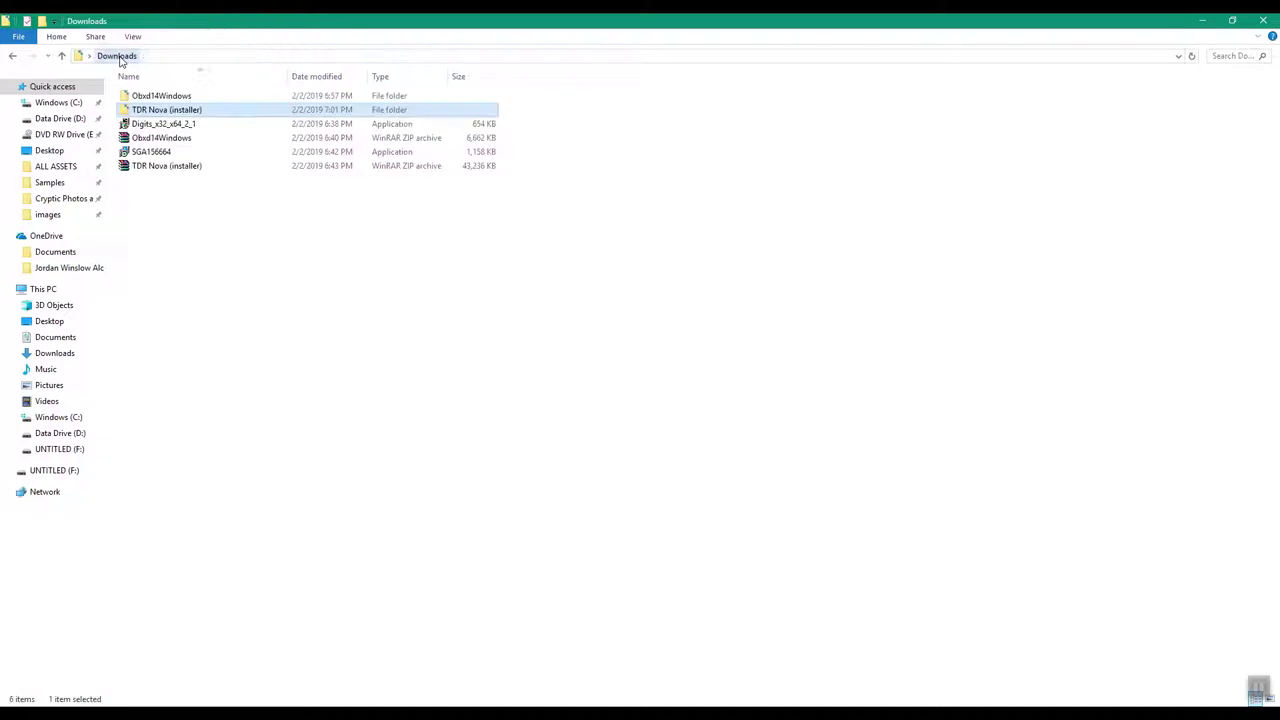
click(184, 255)
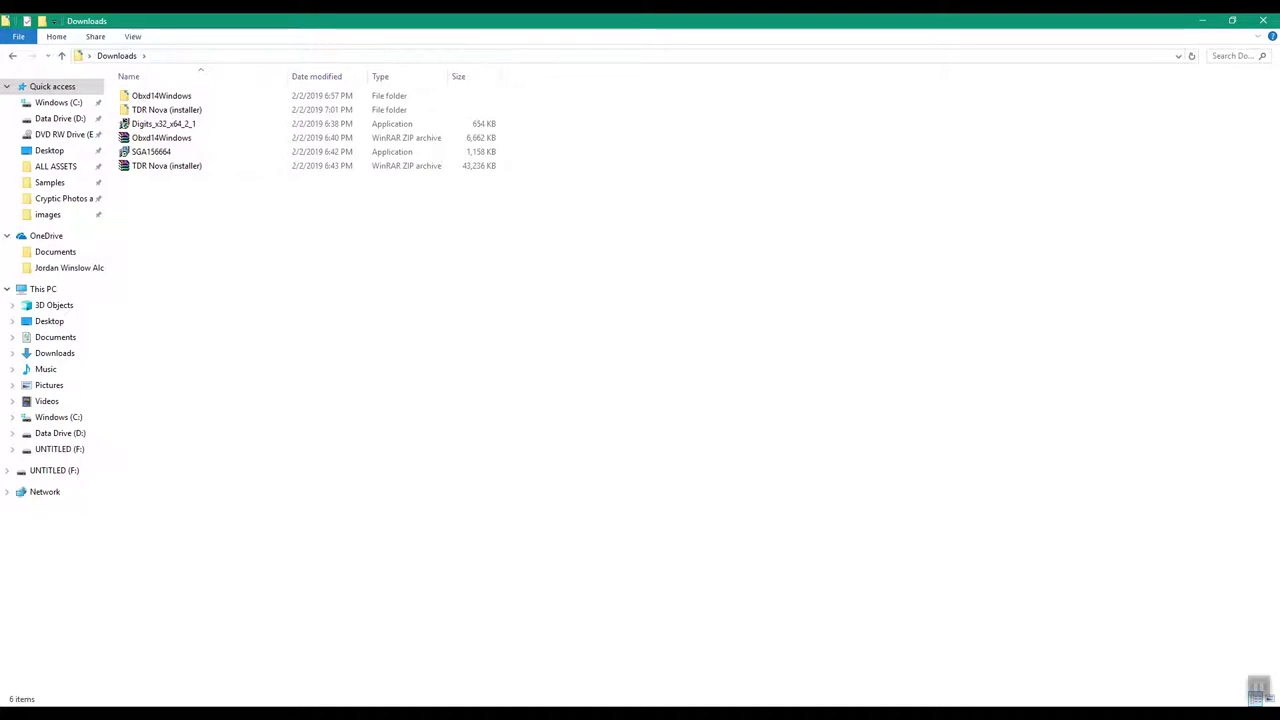
key(super)
click(615, 482)
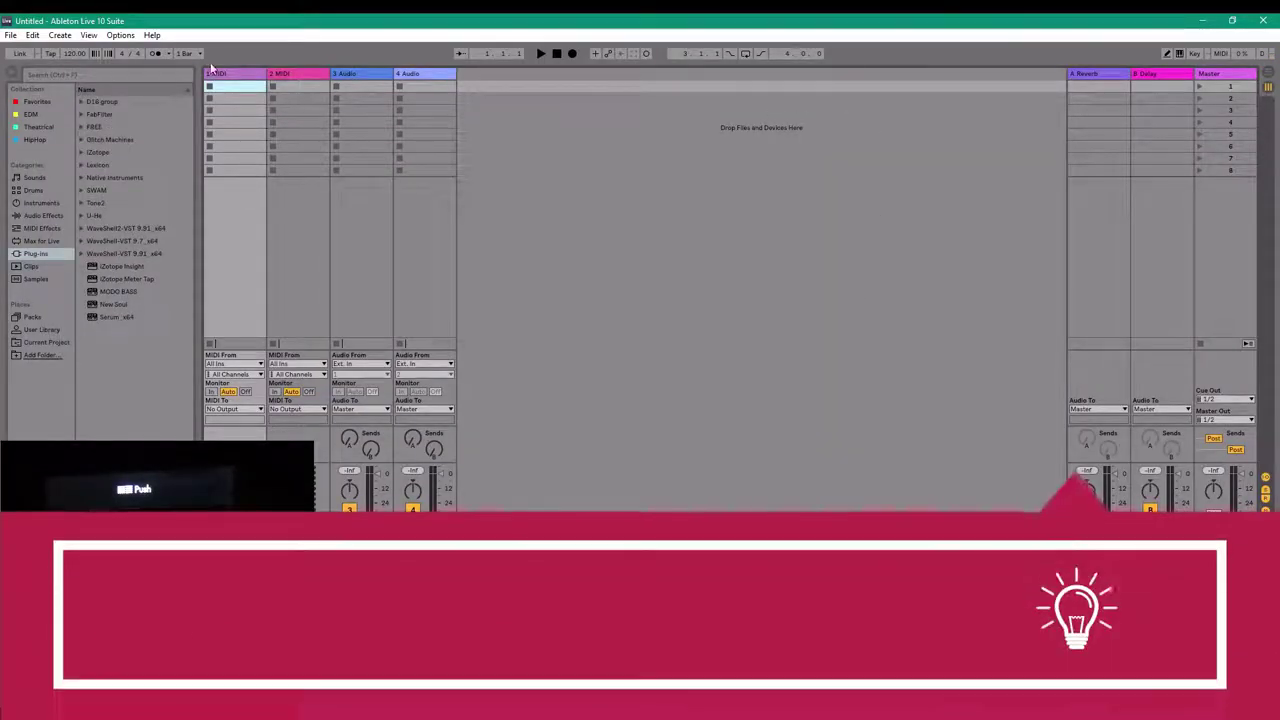
click(120, 35)
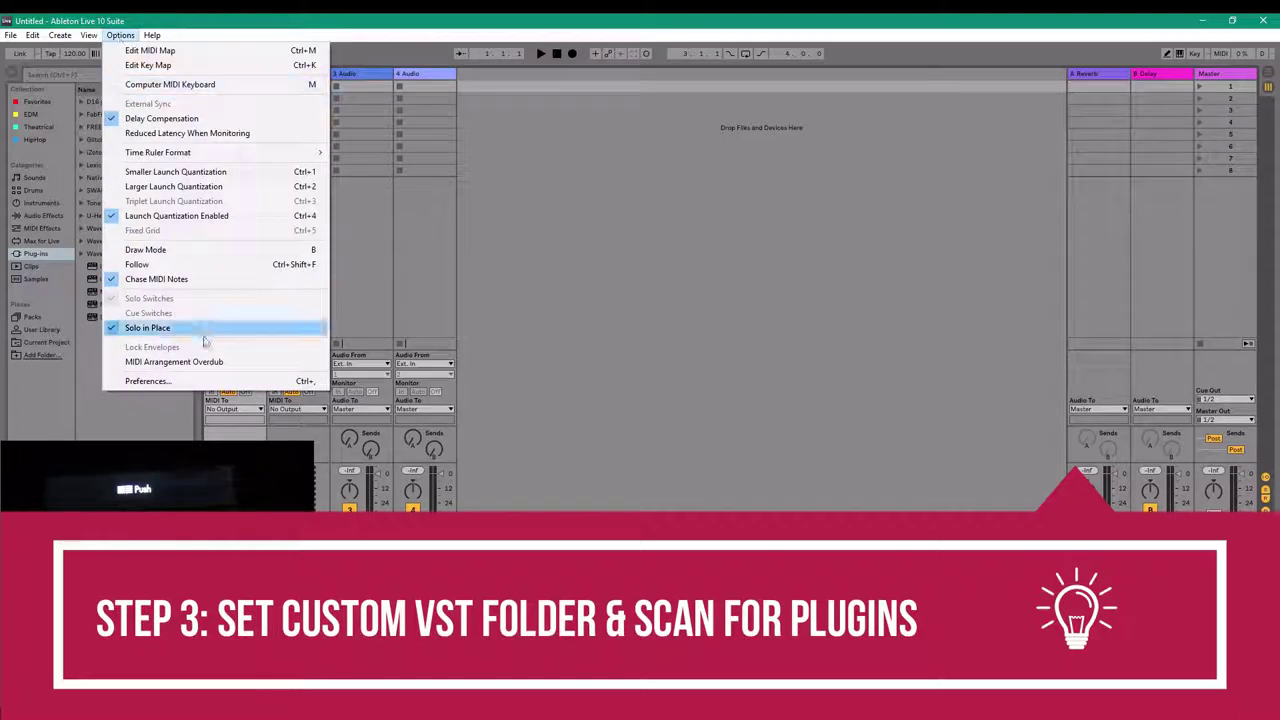
click(148, 381)
drag(704, 165, 787, 142)
click(882, 142)
click(854, 147)
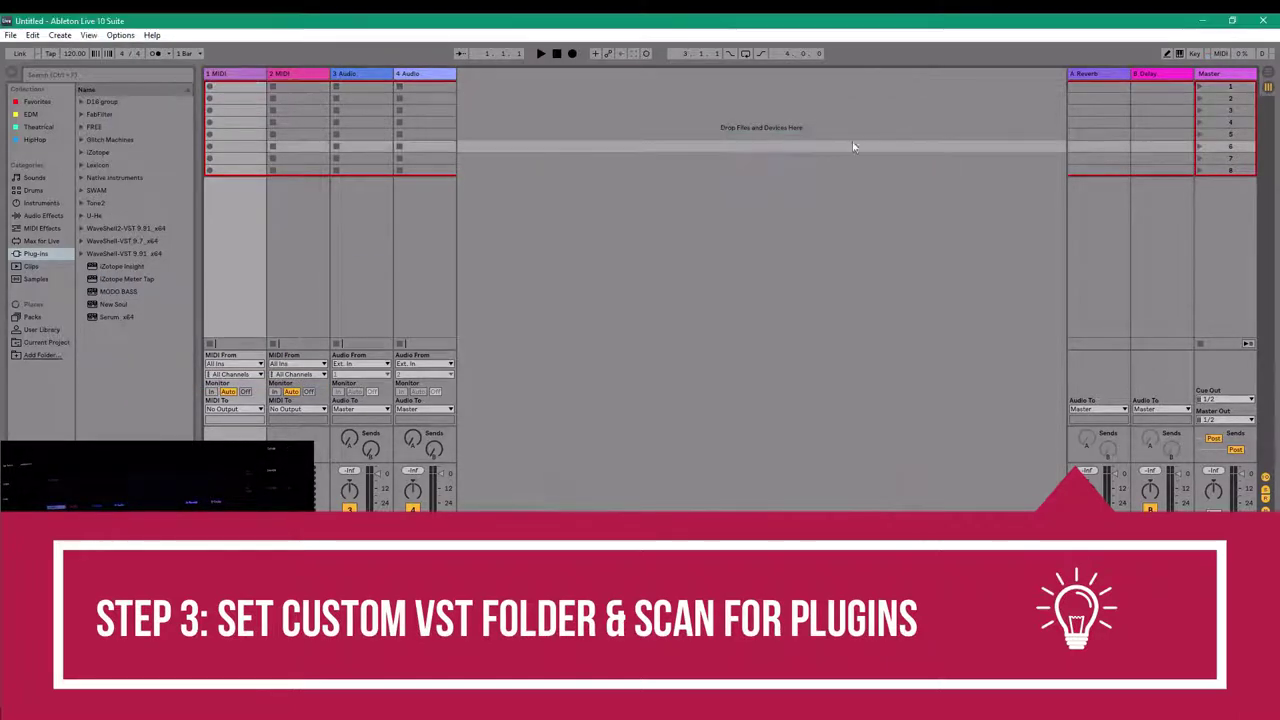
Rescan the plug-ins from the plug-in sources in the File Folder preferences and close Preferences
click(120, 36)
click(120, 37)
click(120, 37)
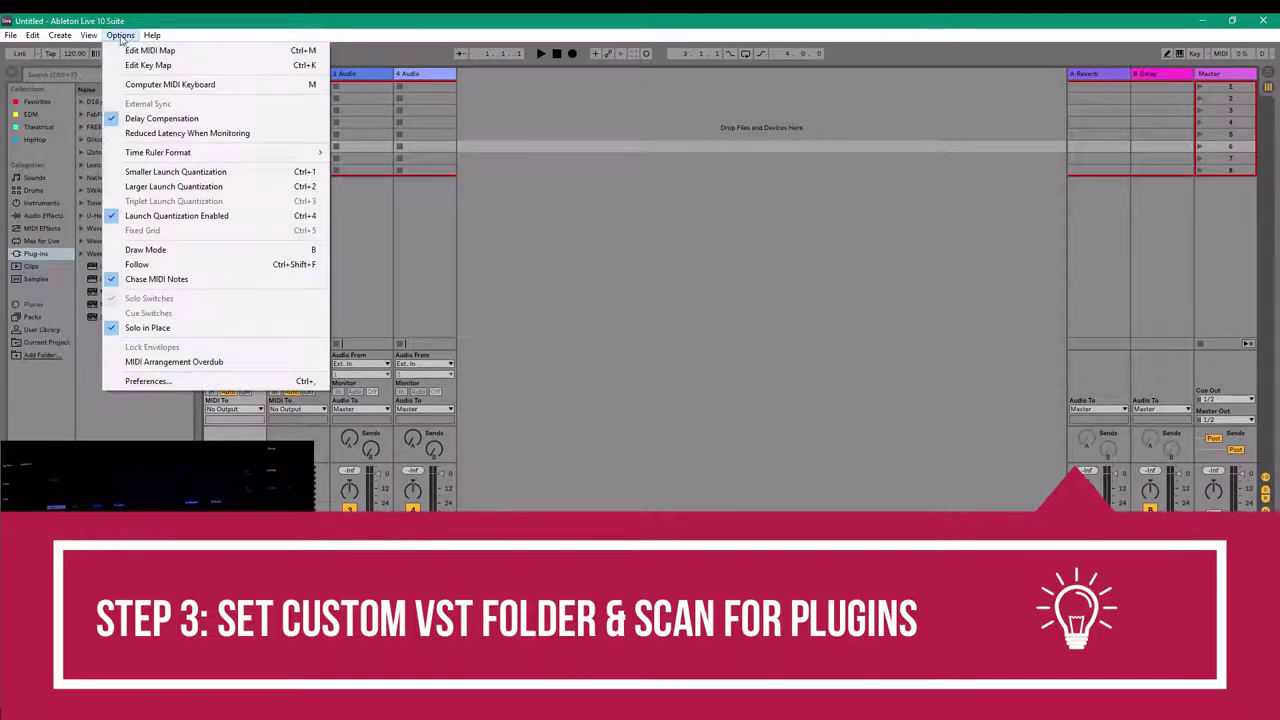
click(150, 381)
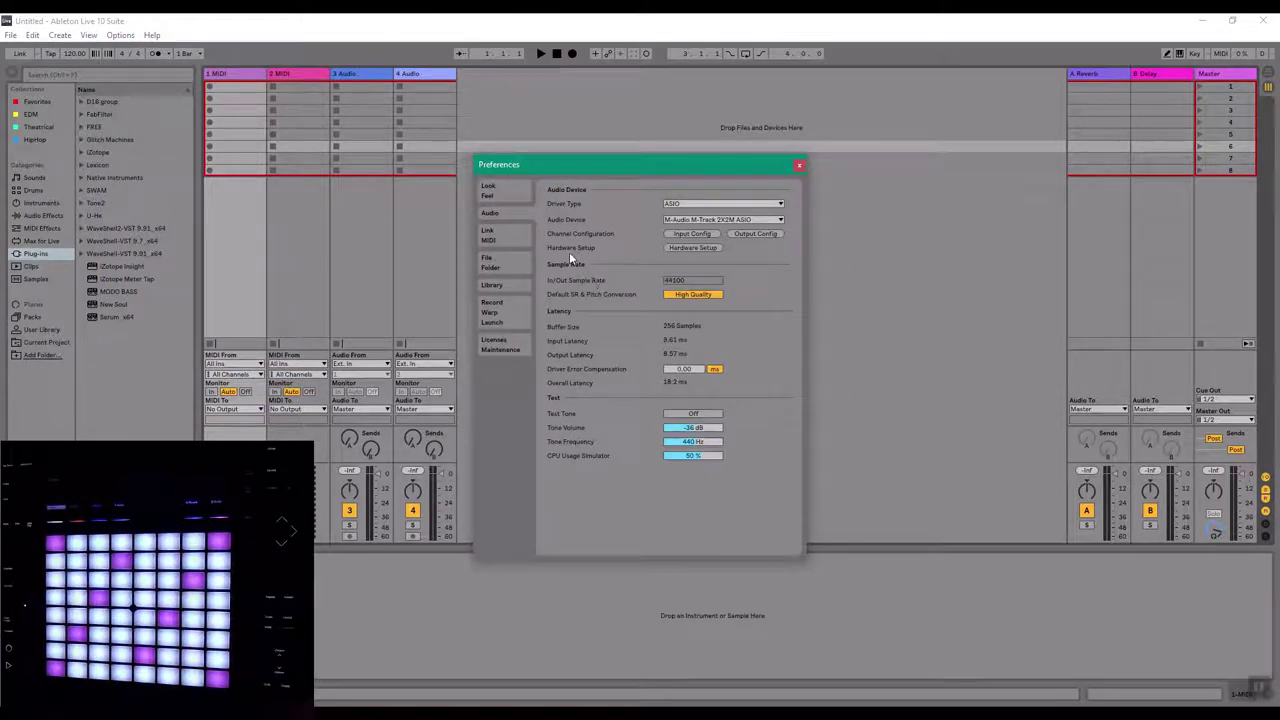
drag(622, 169, 654, 157)
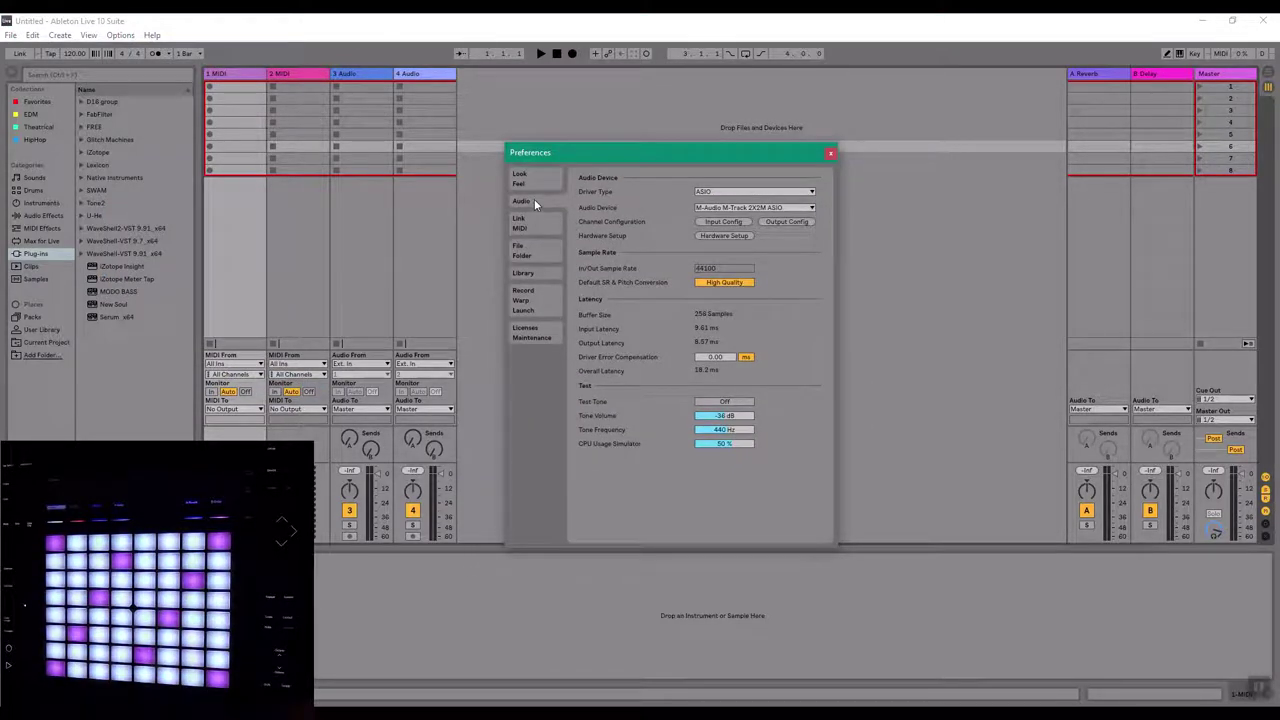
click(522, 256)
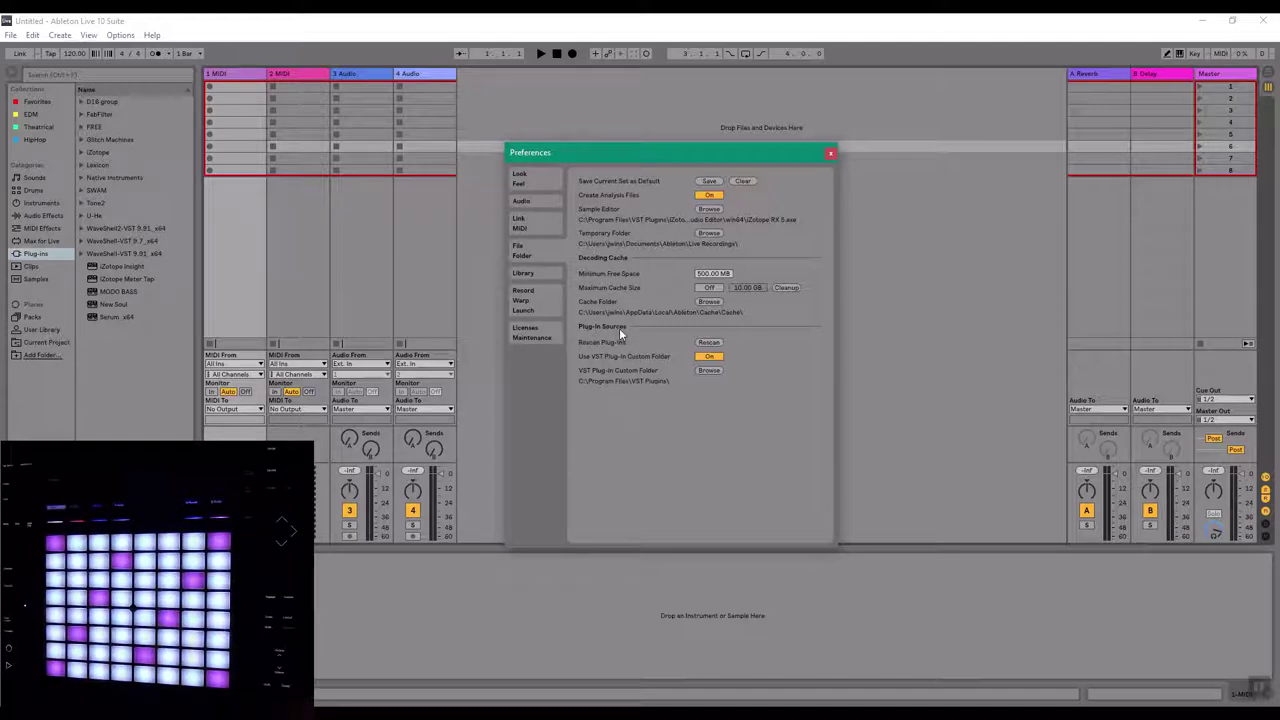
click(709, 343)
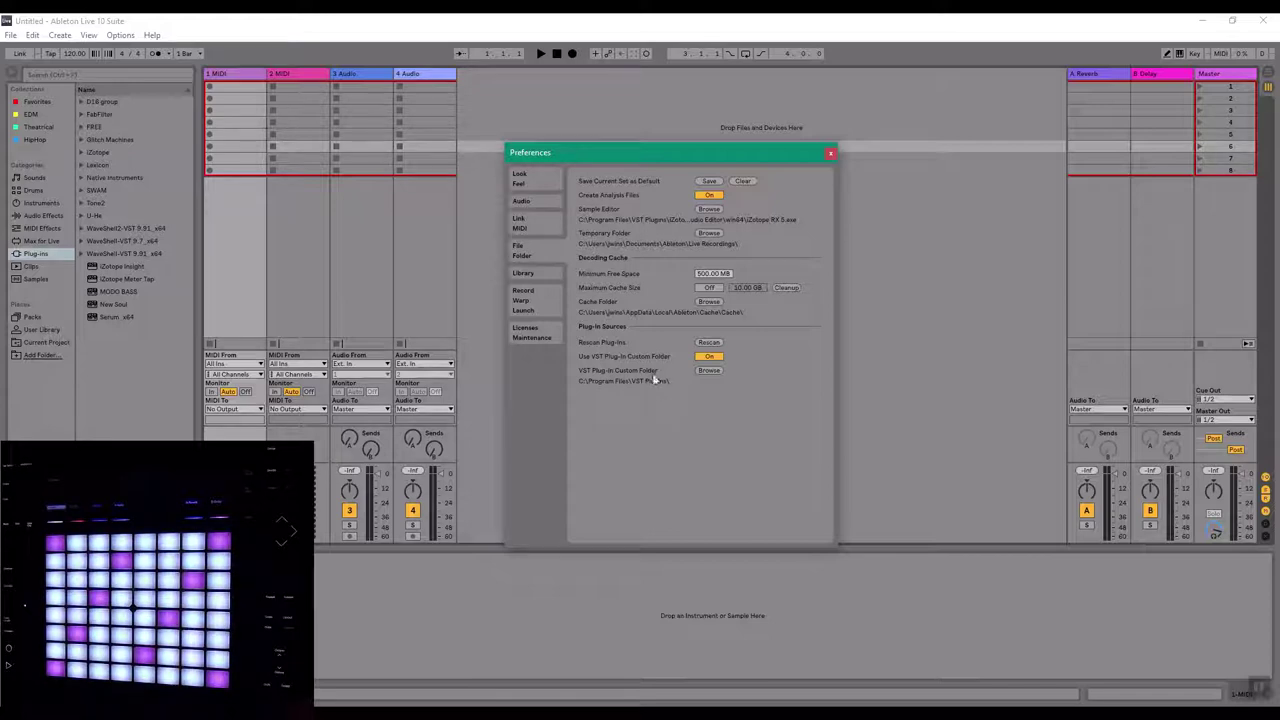
click(830, 156)
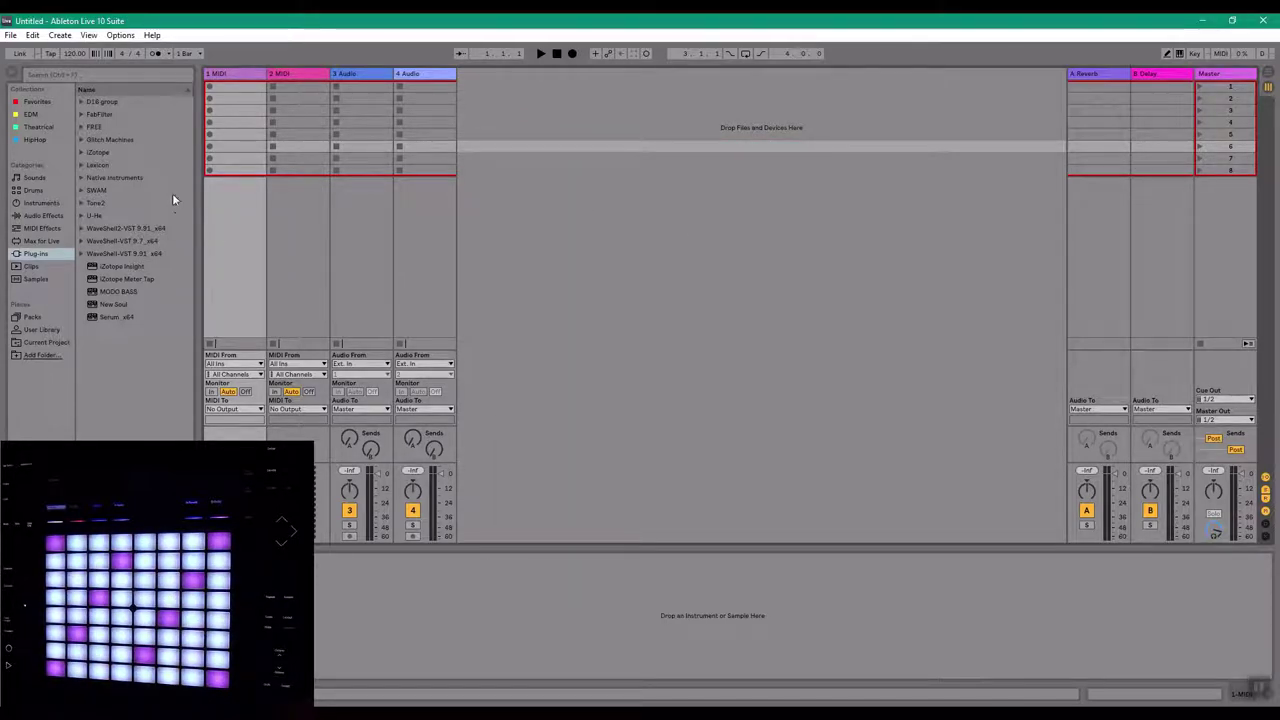
Expand the FREE folder among the browser's plug-ins to list the installed plug-ins
click(104, 128)
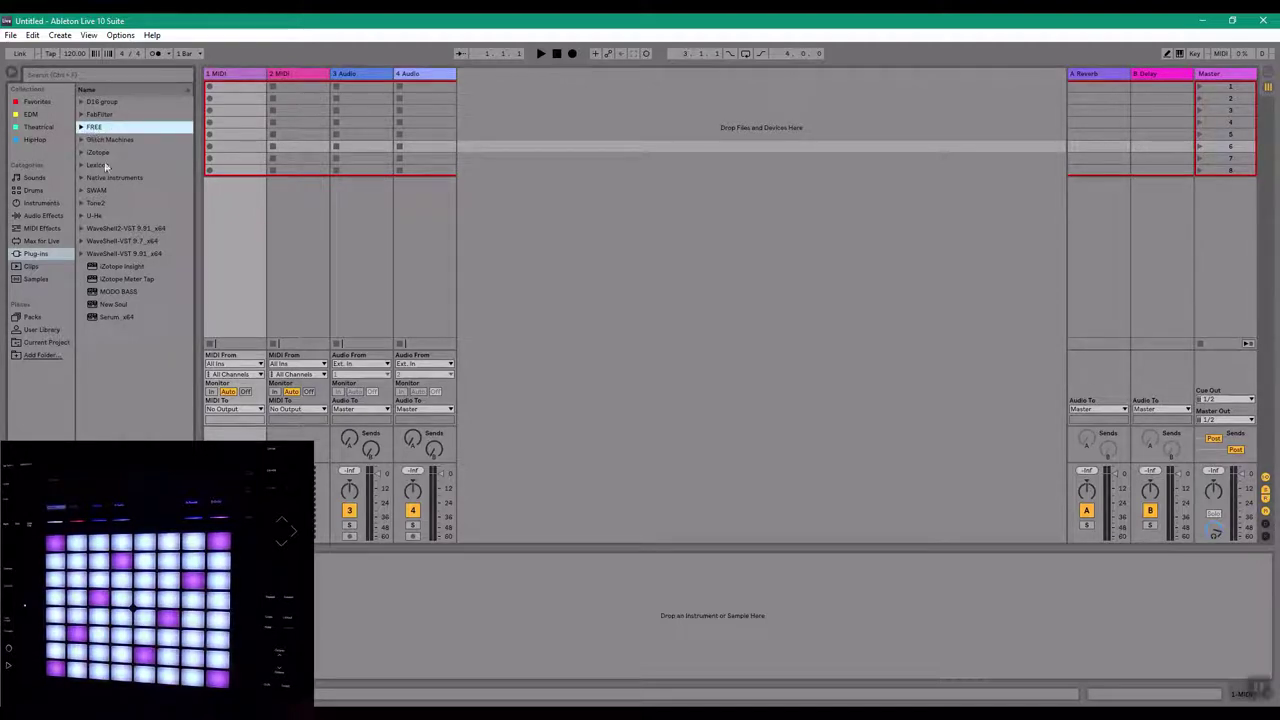
click(36, 254)
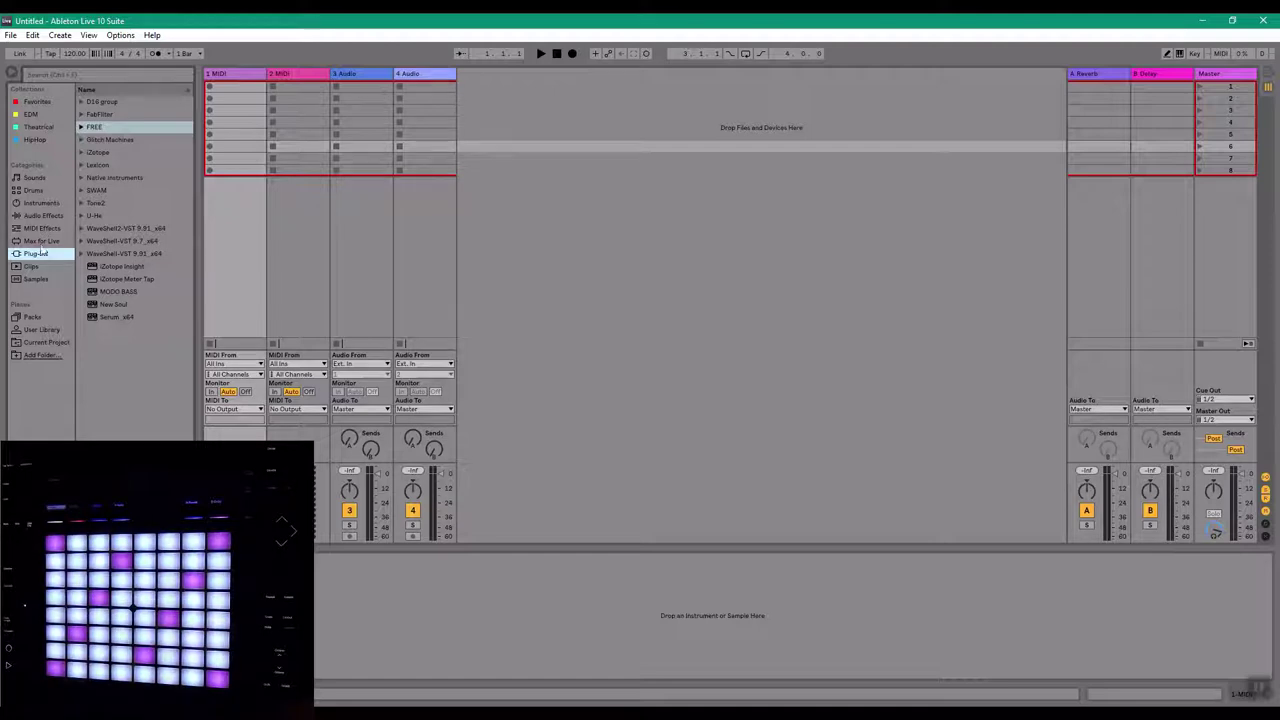
click(85, 128)
click(82, 128)
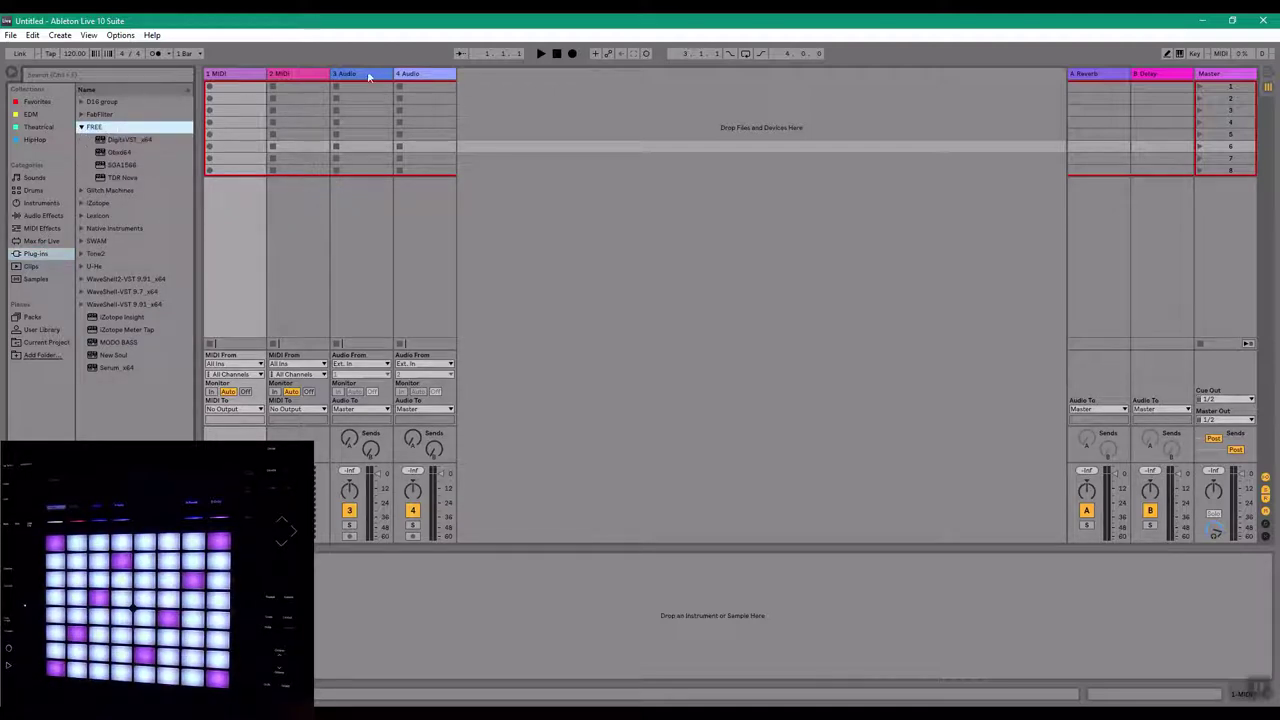
Delete the 3 Audio and 4 Audio tracks and select the 1 MIDI track
click(368, 75)
key(Delete)
key(Delete)
click(240, 77)
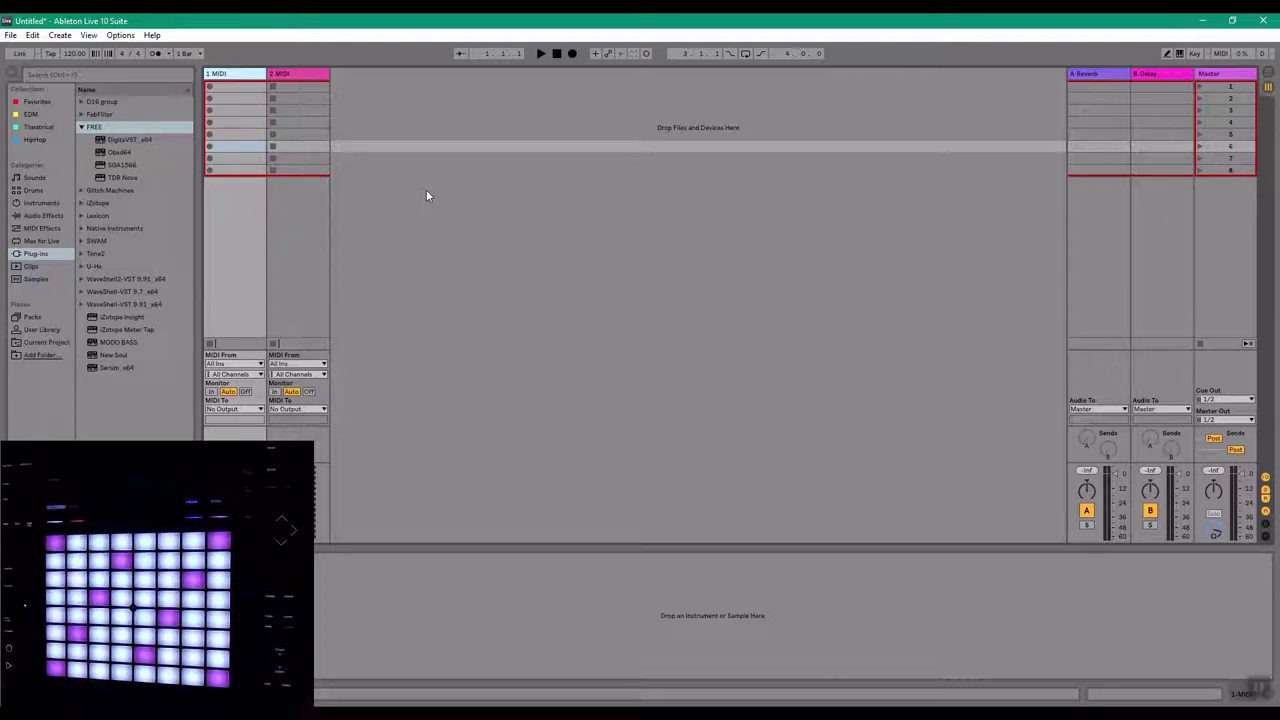
Highlight the Obxd64 and DigitsVST_x64 synth plug-ins in the FREE folder, leaving DigitsVST_x64 selected
click(124, 151)
click(126, 141)
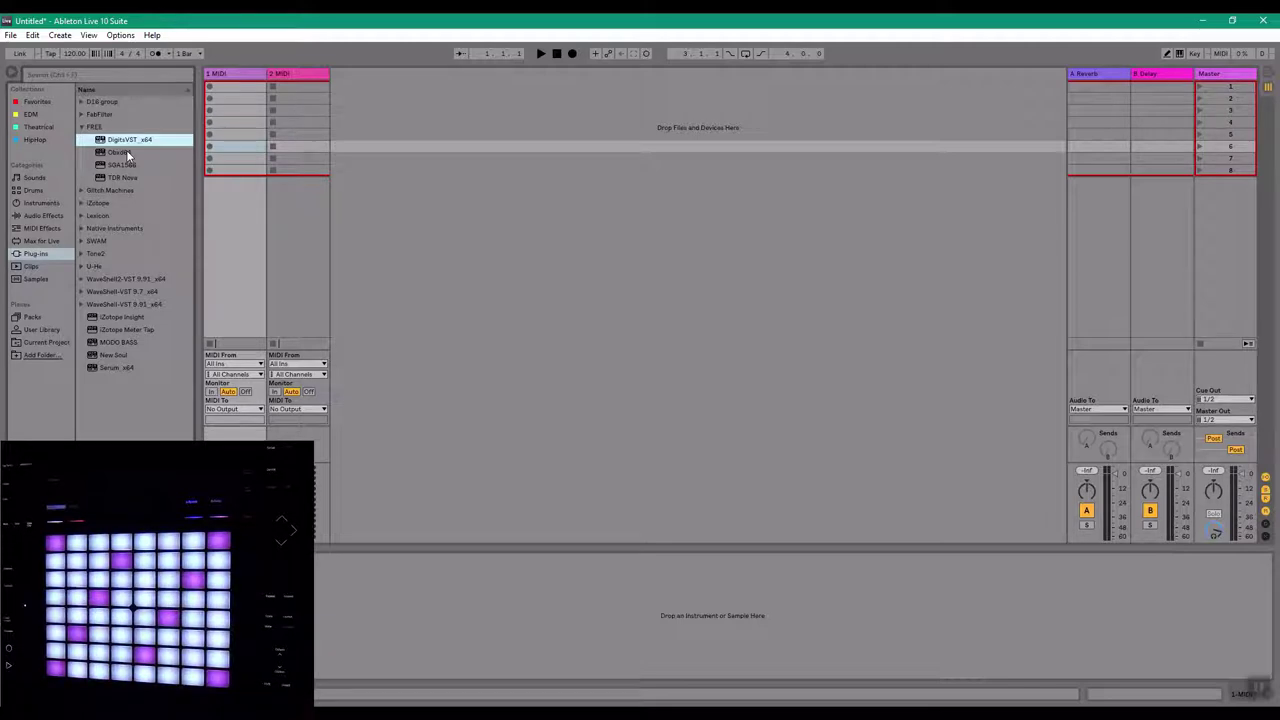
click(126, 151)
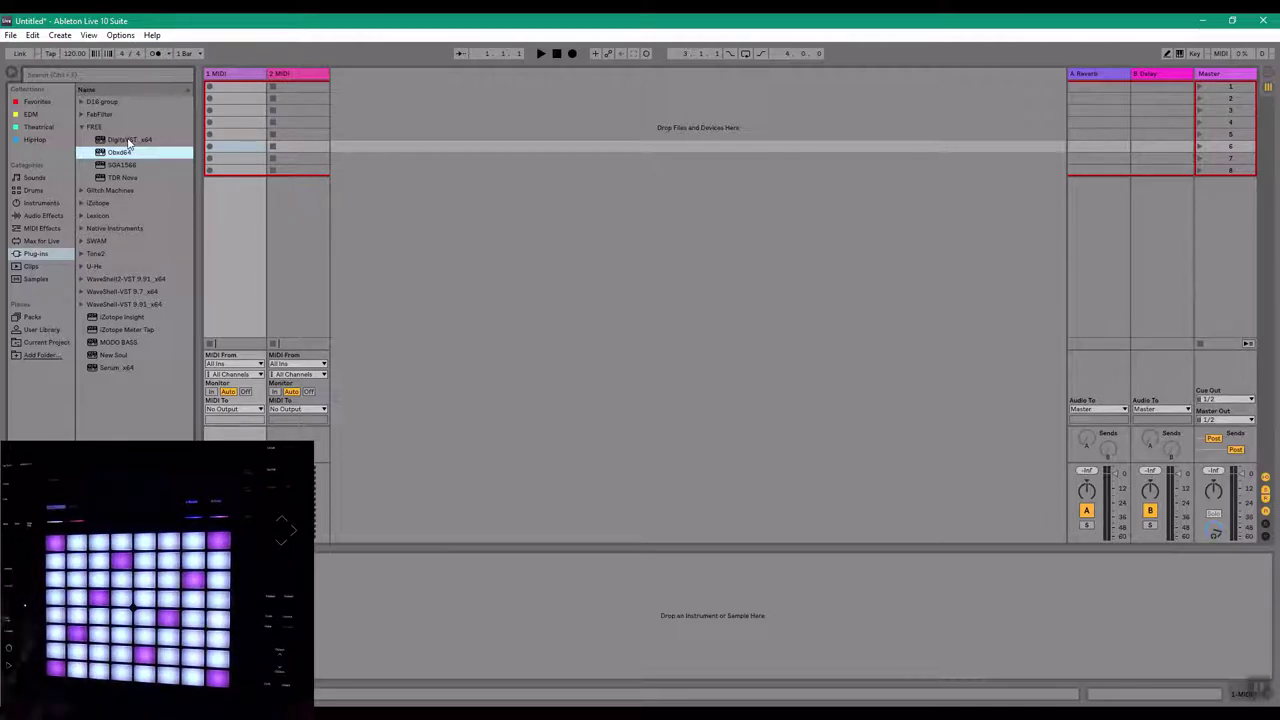
click(128, 140)
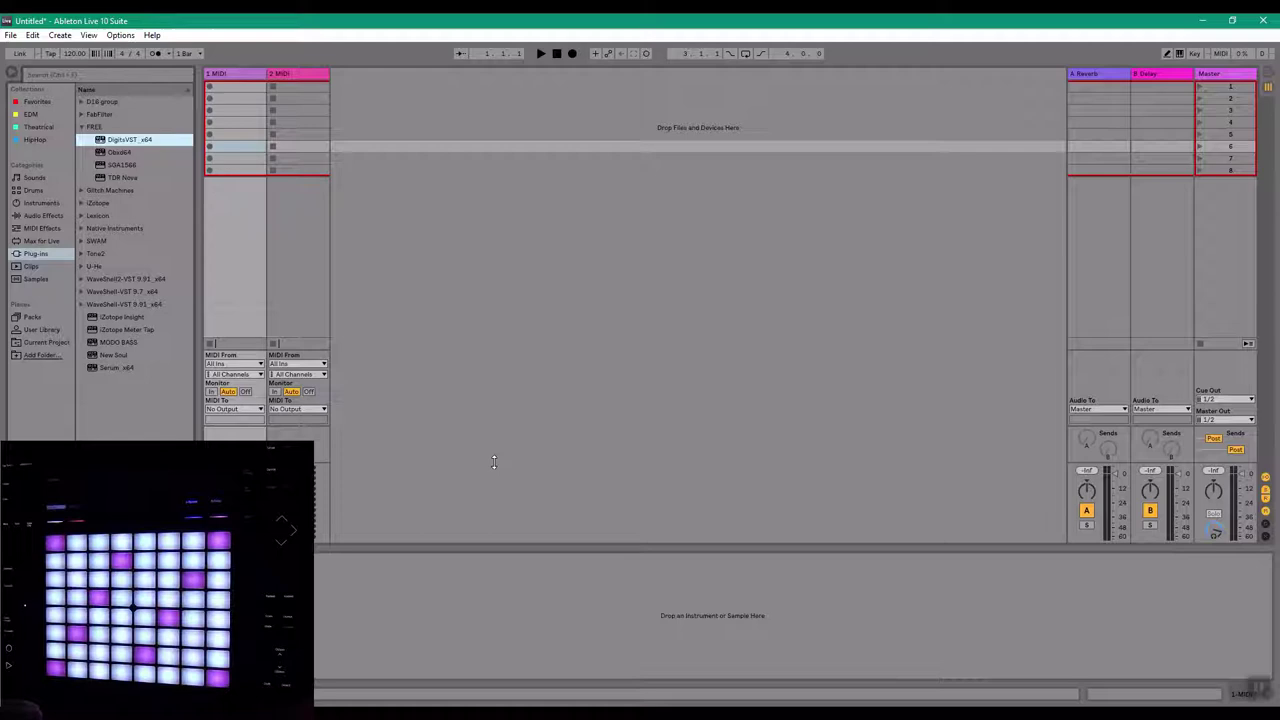
Switch to the Free Tools page in Firefox and open the Cymatics free sample packs site from its samples and loops section
mouse_move(412, 714)
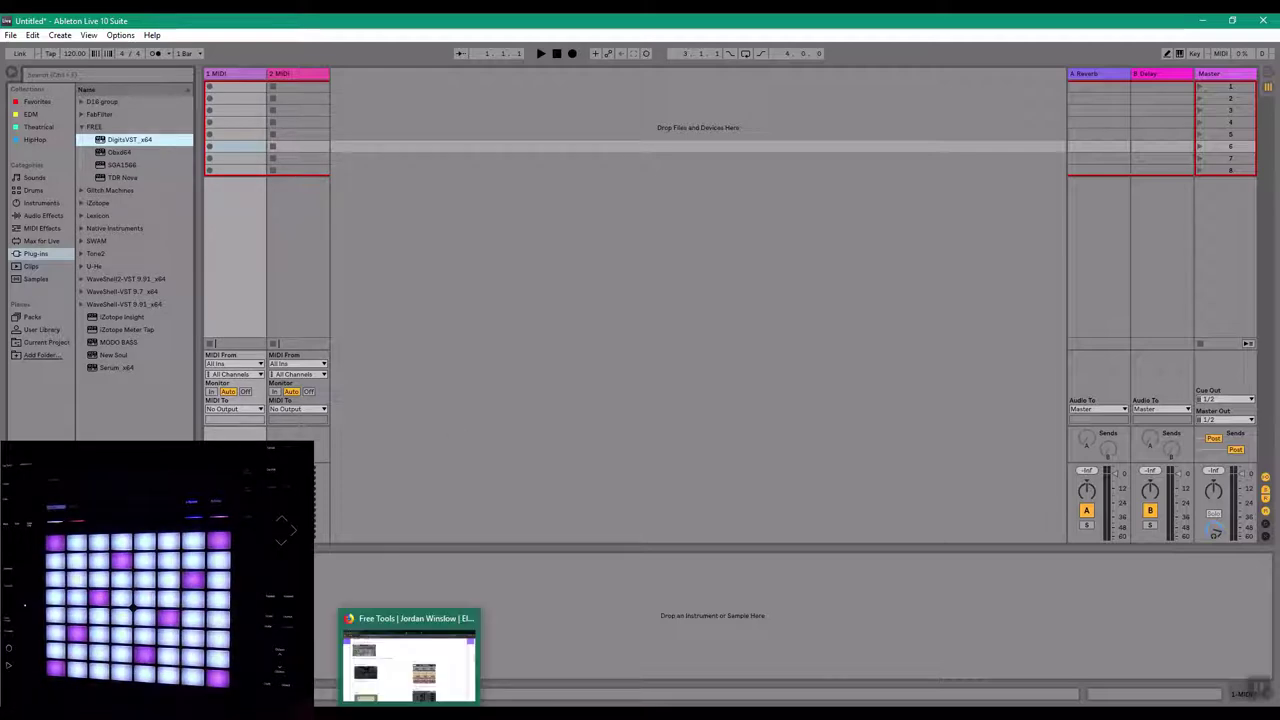
click(430, 660)
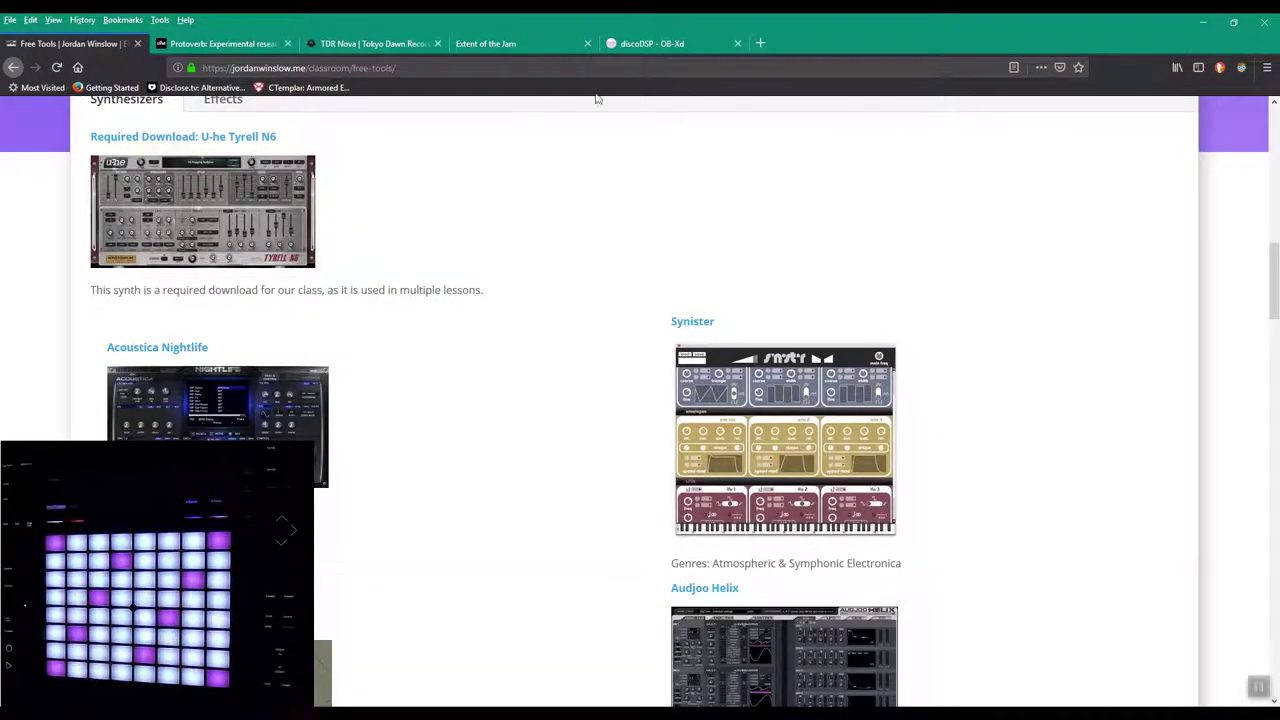
scroll(462, 272, up, 7)
scroll(466, 380, down, 20)
scroll(456, 311, up, 3)
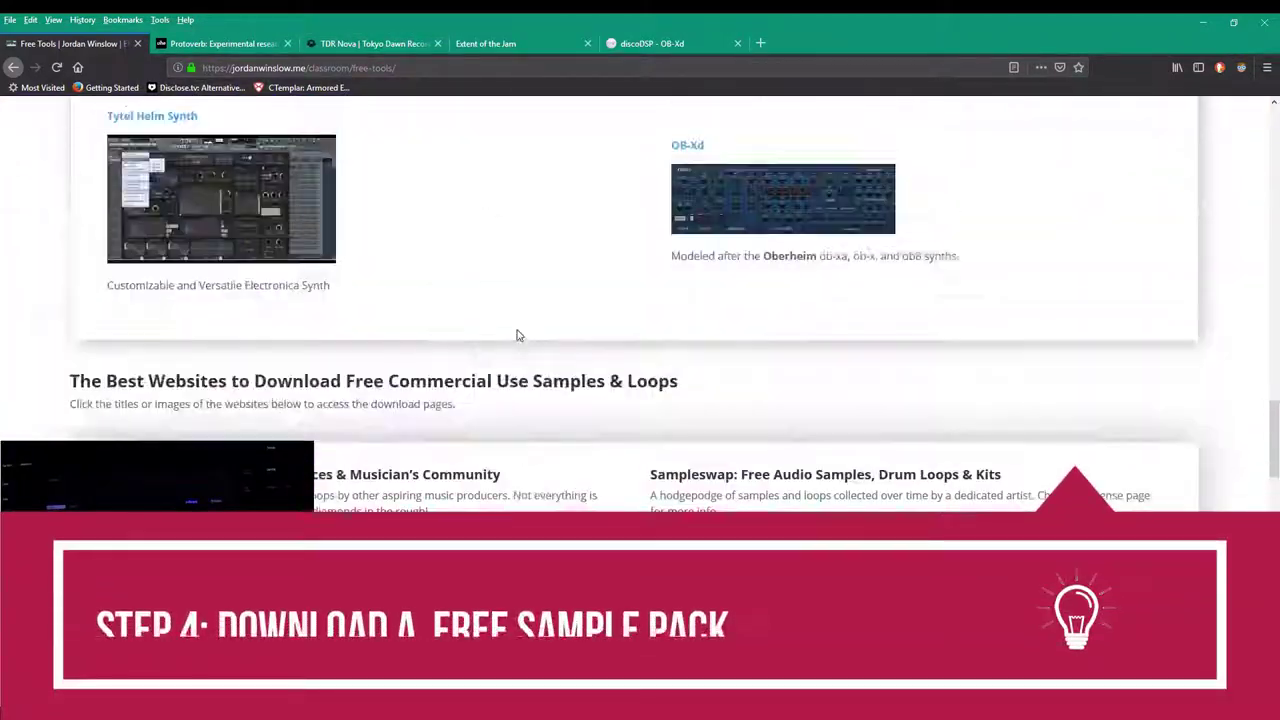
scroll(529, 359, down, 5)
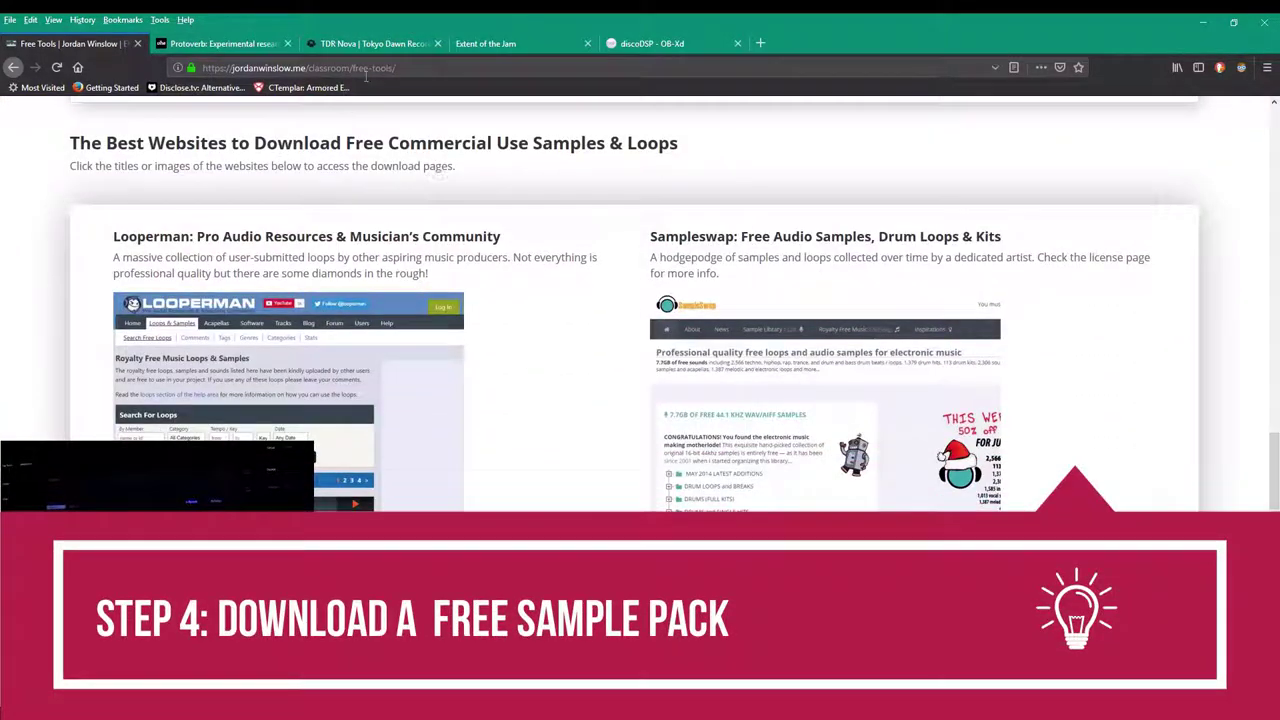
scroll(551, 334, down, 9)
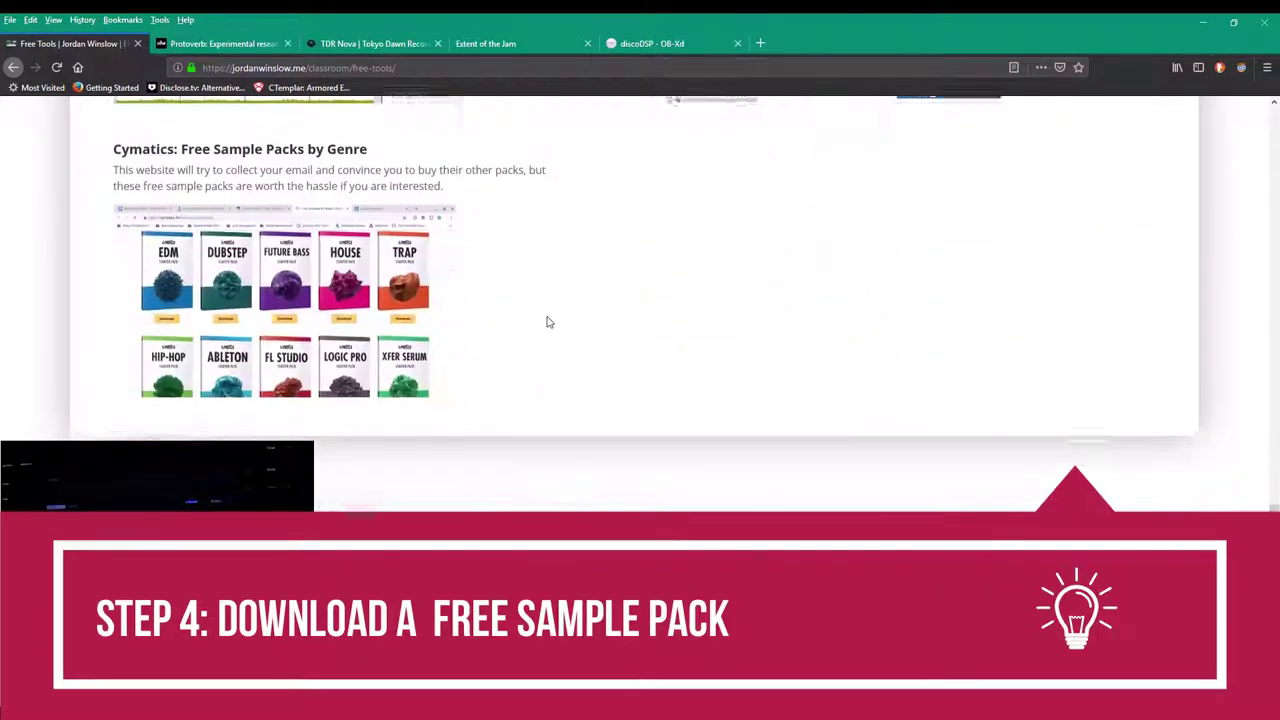
scroll(518, 339, up, 2)
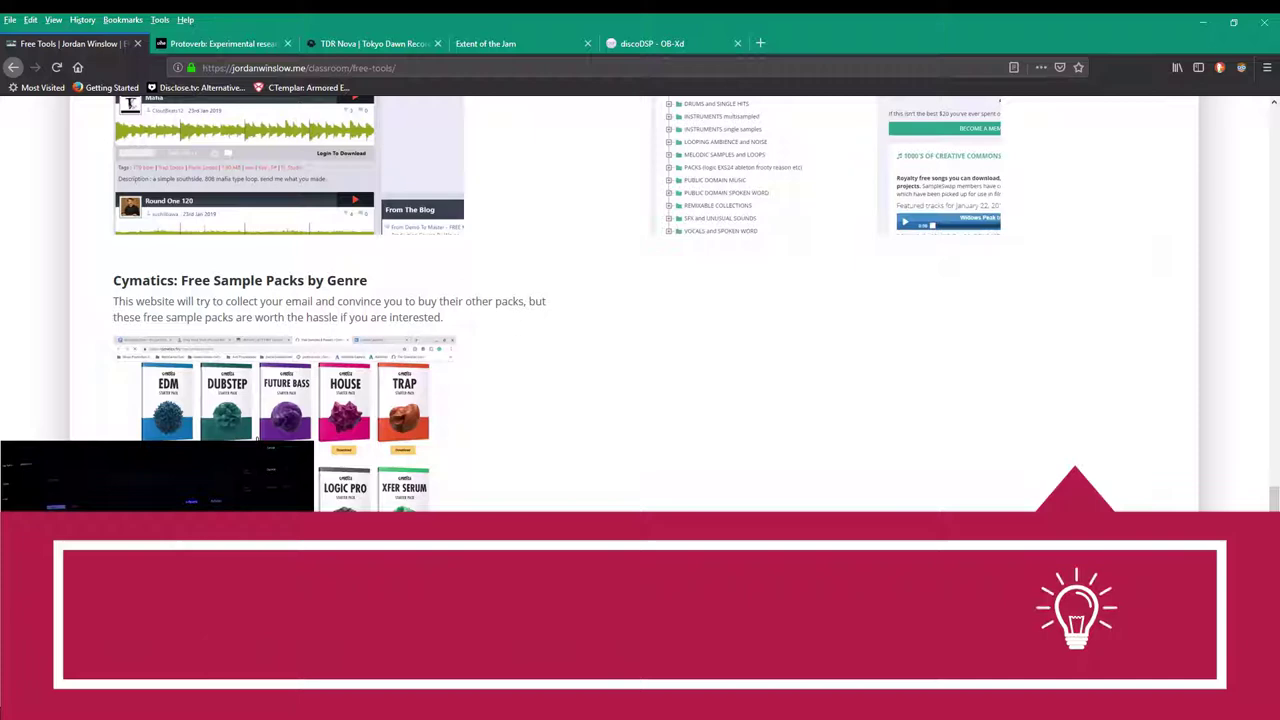
click(307, 433)
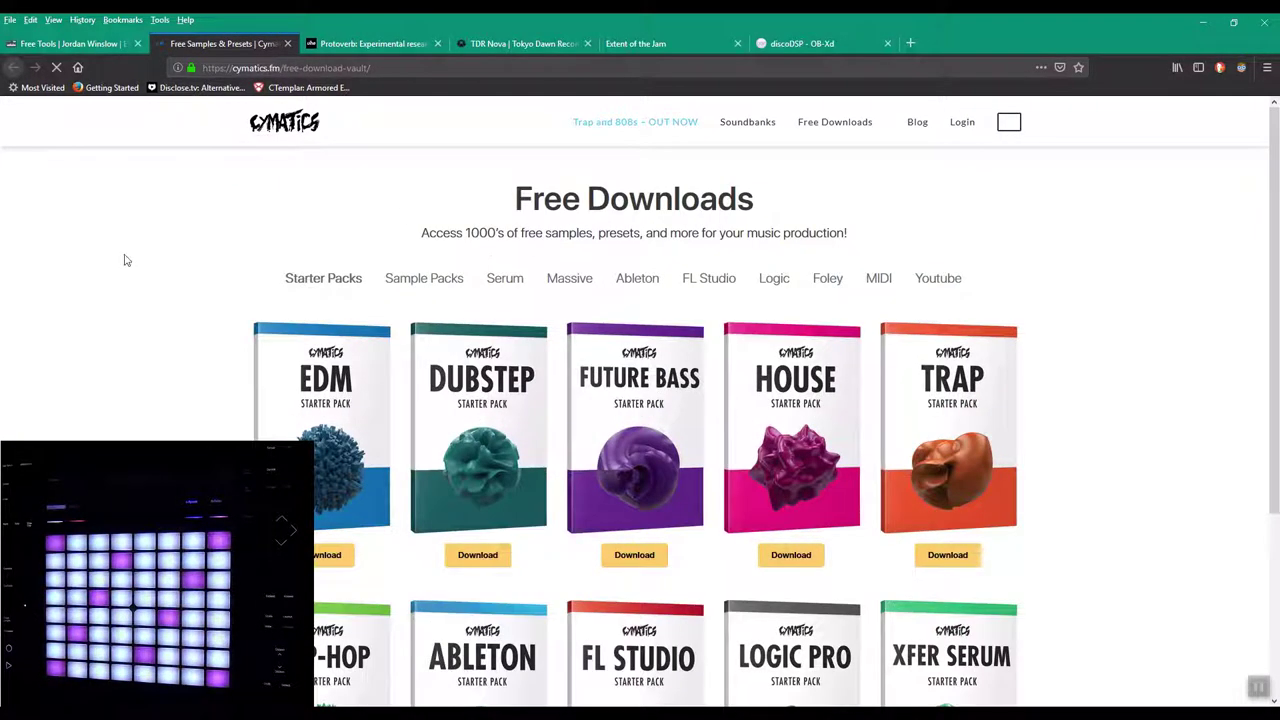
Decline the Cymatics giveaway offer, open the Hip-Hop Starter Pack download page and refuse the site's notifications
scroll(103, 266, down, 5)
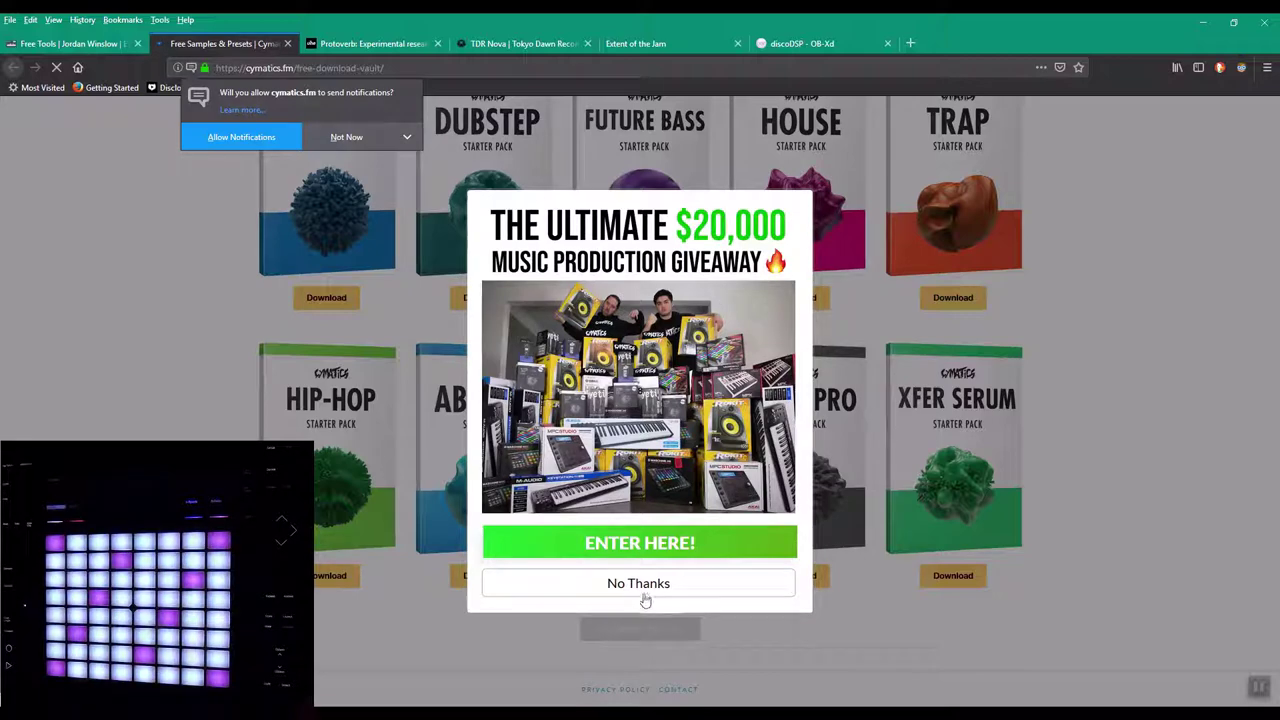
click(647, 590)
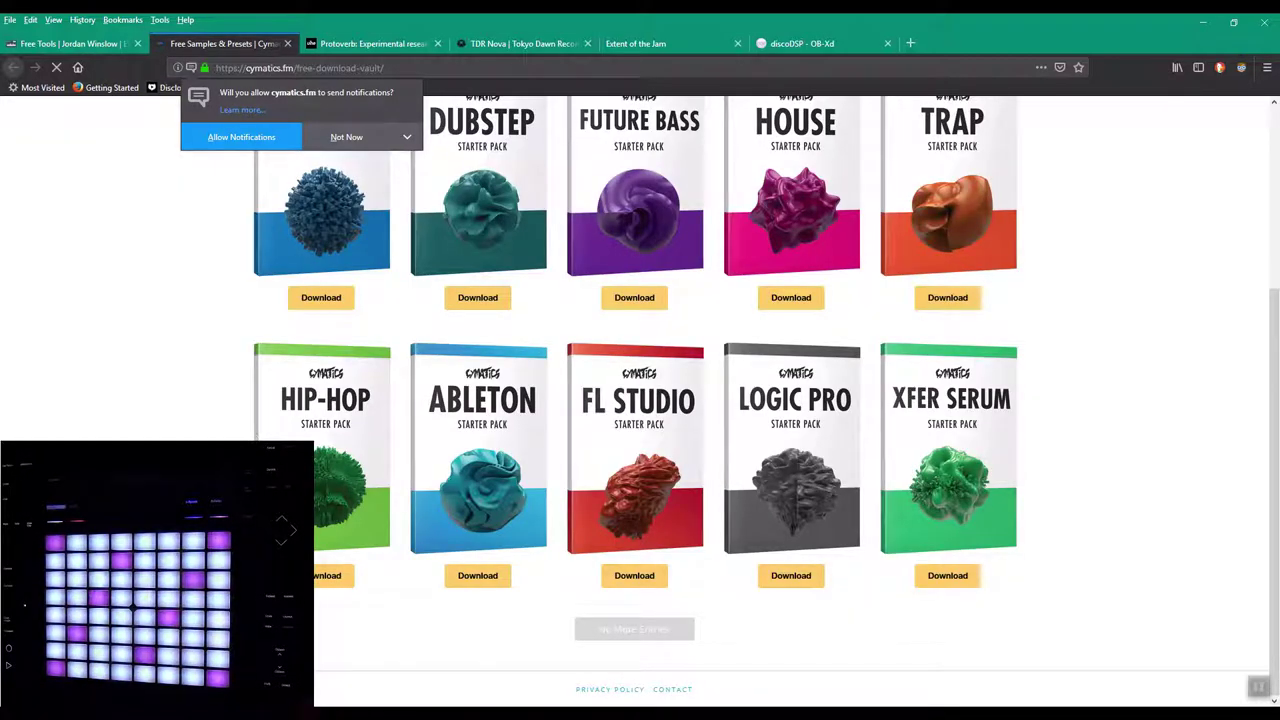
click(328, 582)
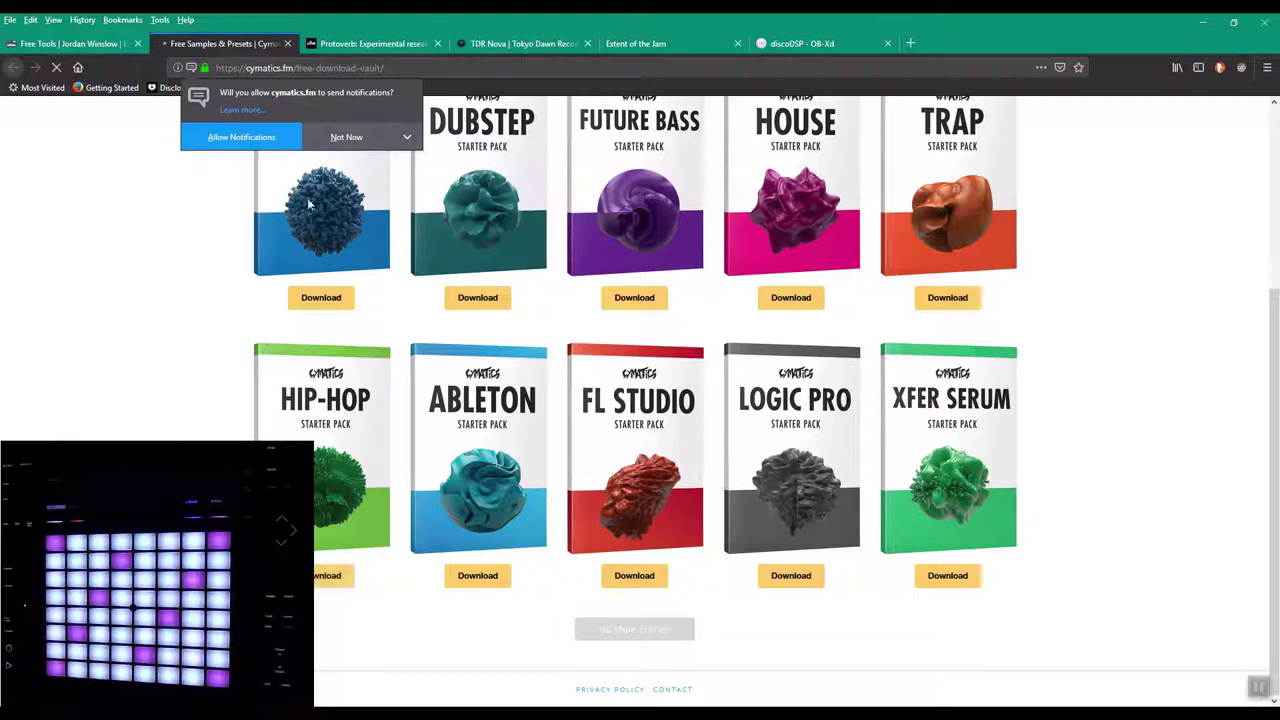
click(345, 140)
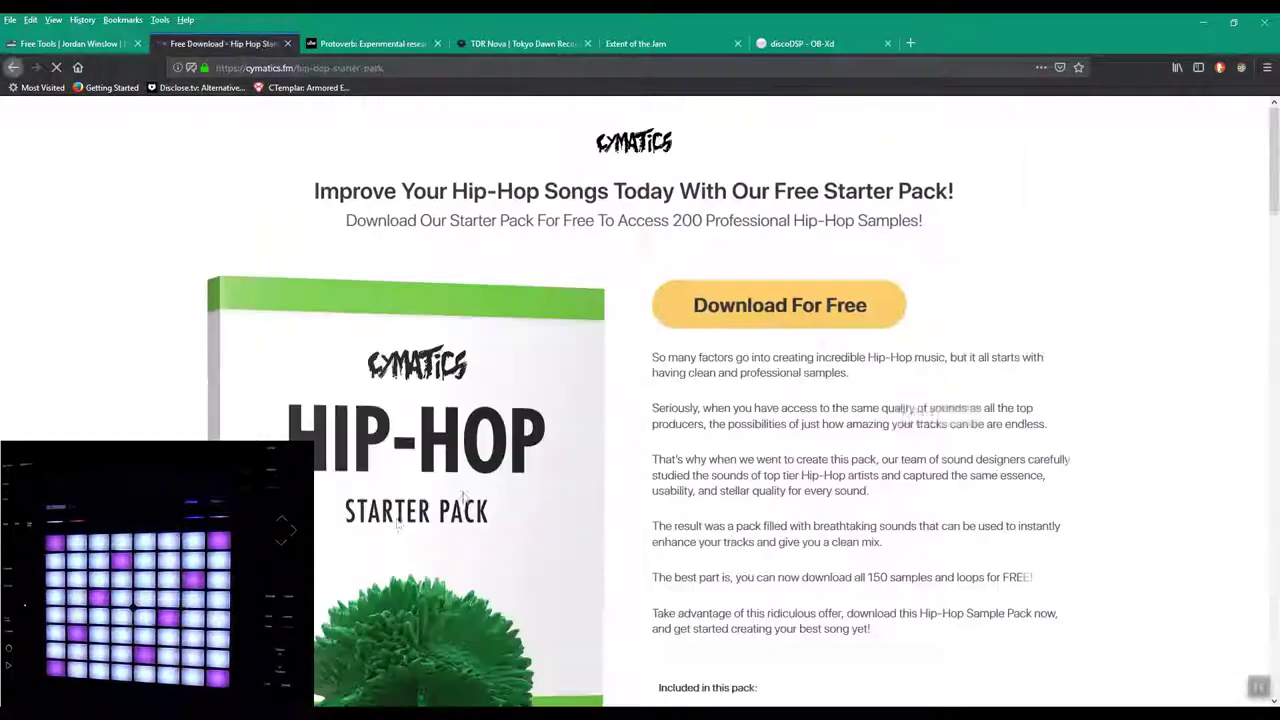
Look through the Hip-Hop Starter Pack page's description, included contents and audio previews
scroll(620, 486, down, 4)
scroll(1047, 381, up, 4)
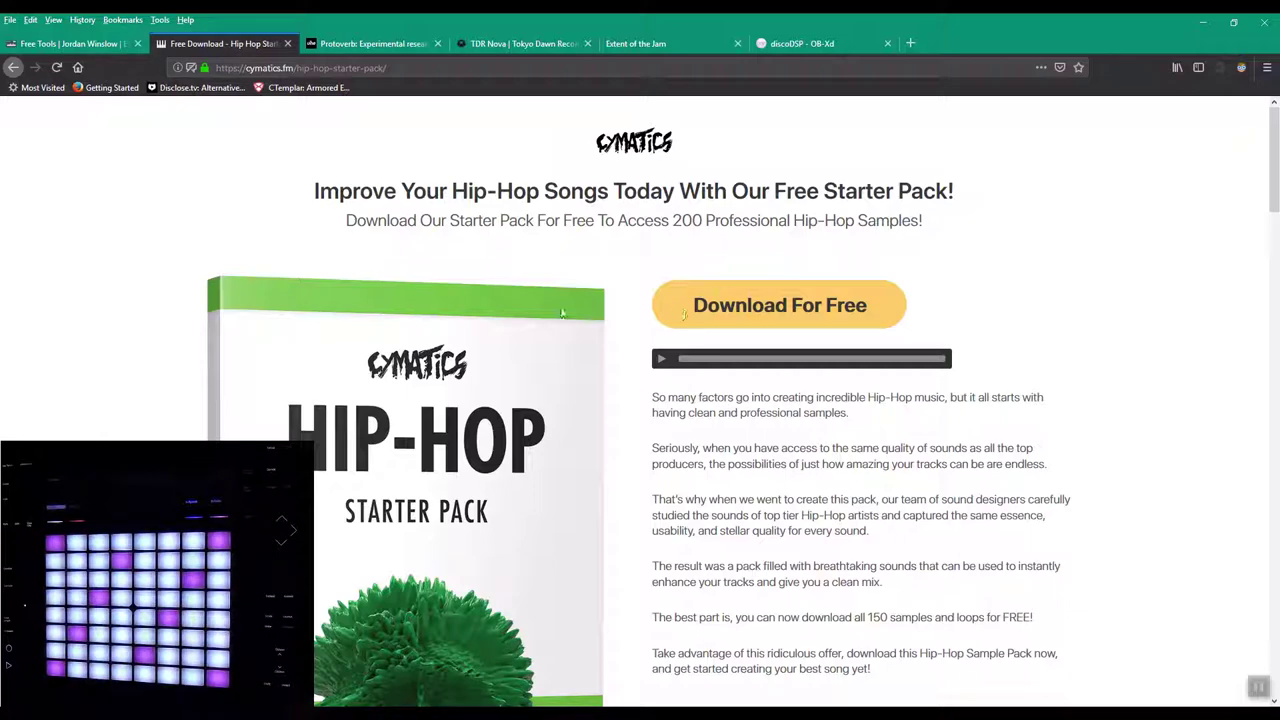
scroll(461, 445, down, 5)
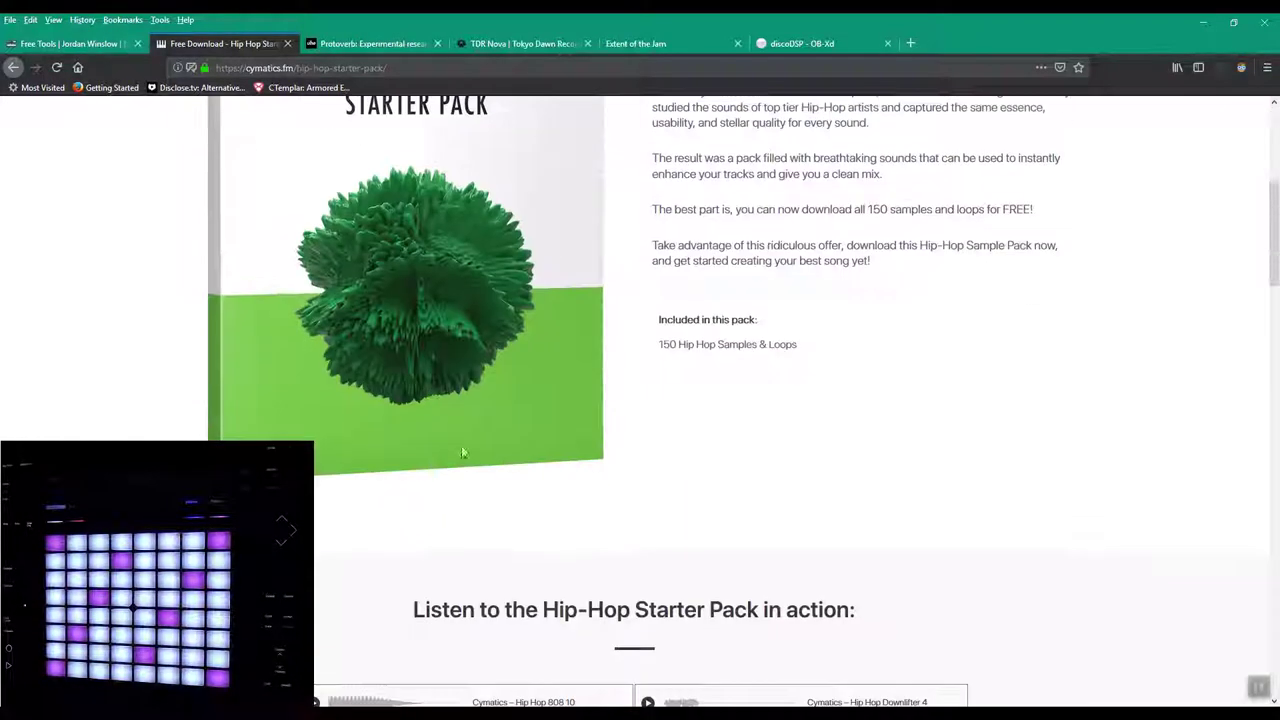
scroll(529, 477, down, 2)
scroll(638, 453, up, 4)
scroll(638, 453, down, 3)
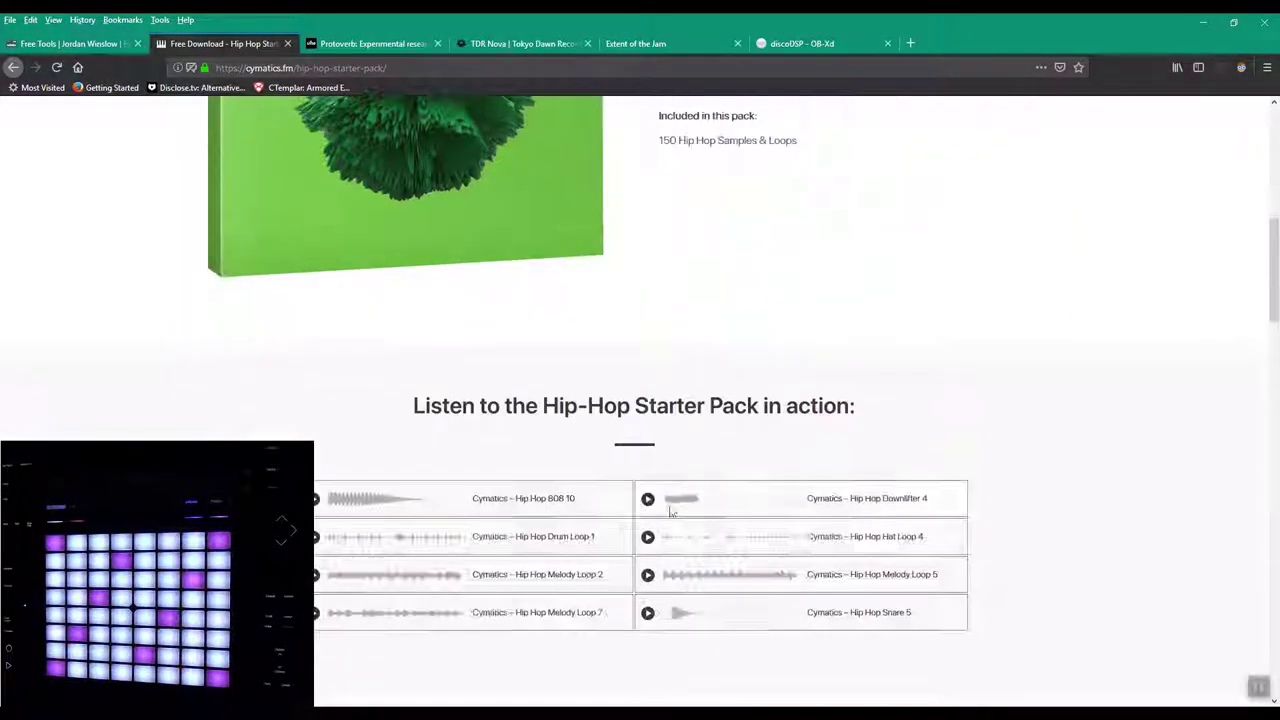
scroll(811, 471, down, 3)
scroll(811, 471, up, 8)
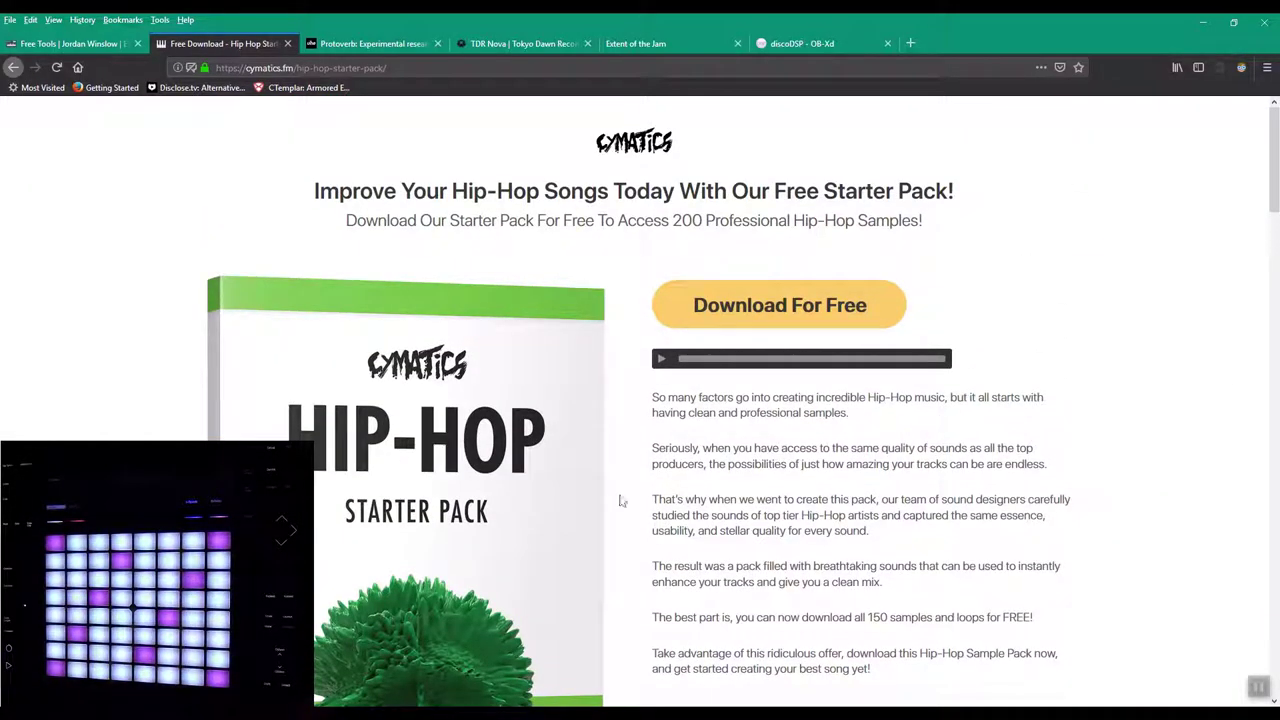
Request the free Hip-Hop Starter Pack, filling in the first name and e-mail fields and submitting the form
click(775, 316)
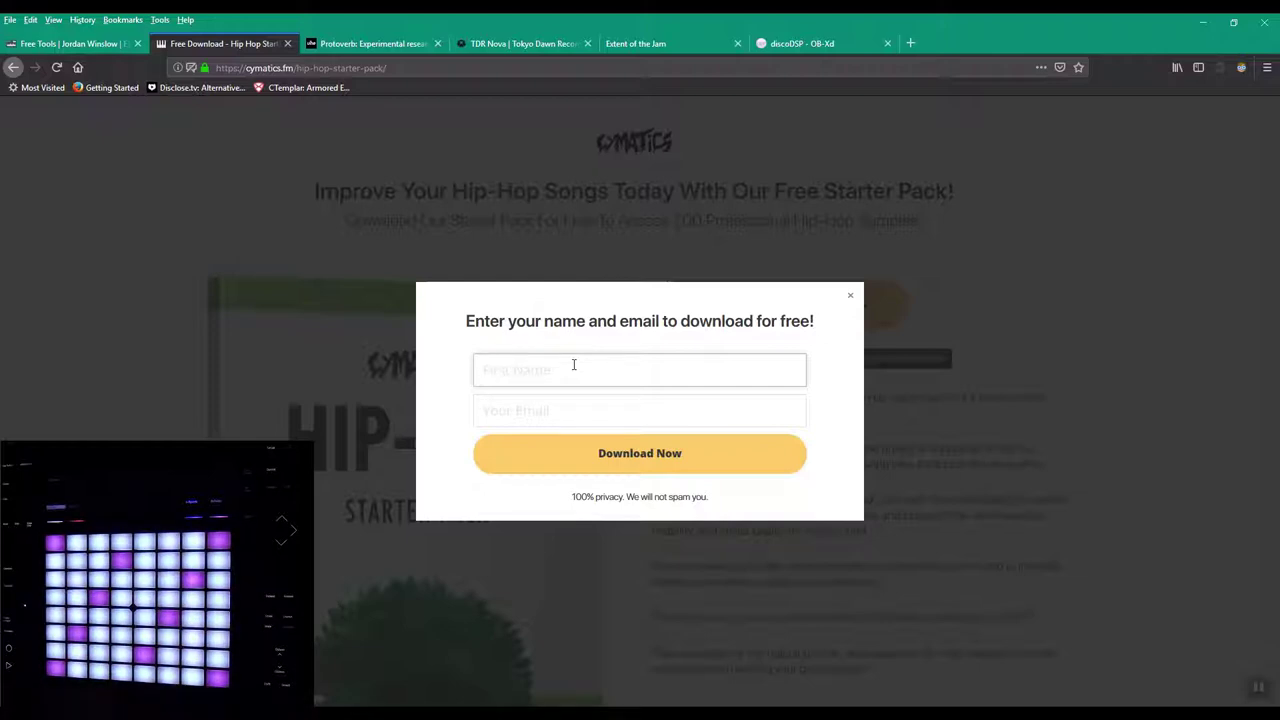
text(Fake )
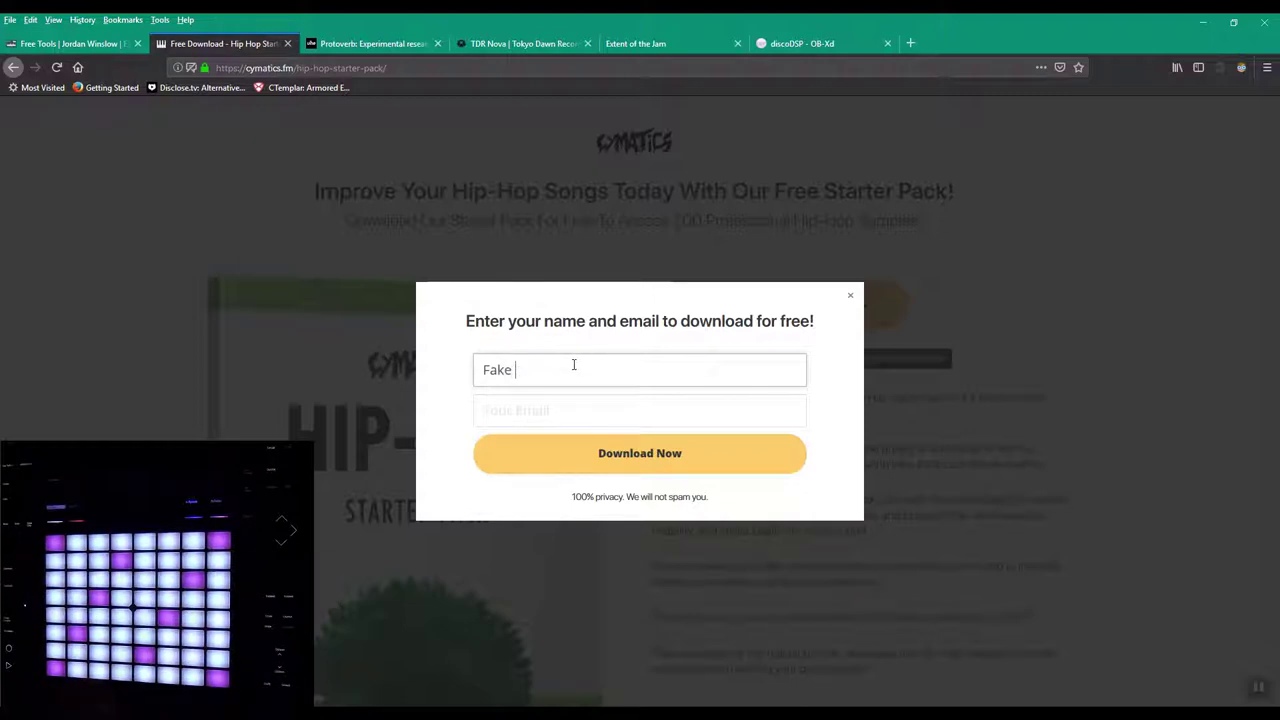
text(email)
key(Tab)
text(fakeemail@gmail.com)
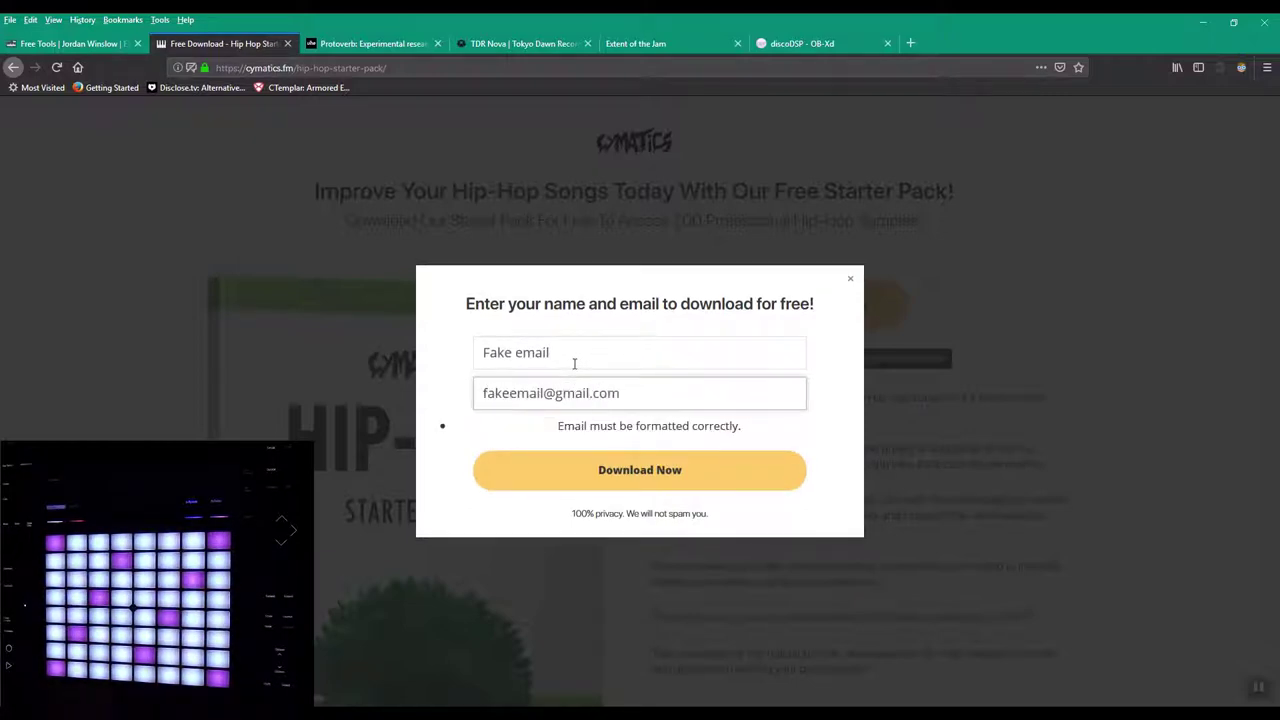
click(645, 459)
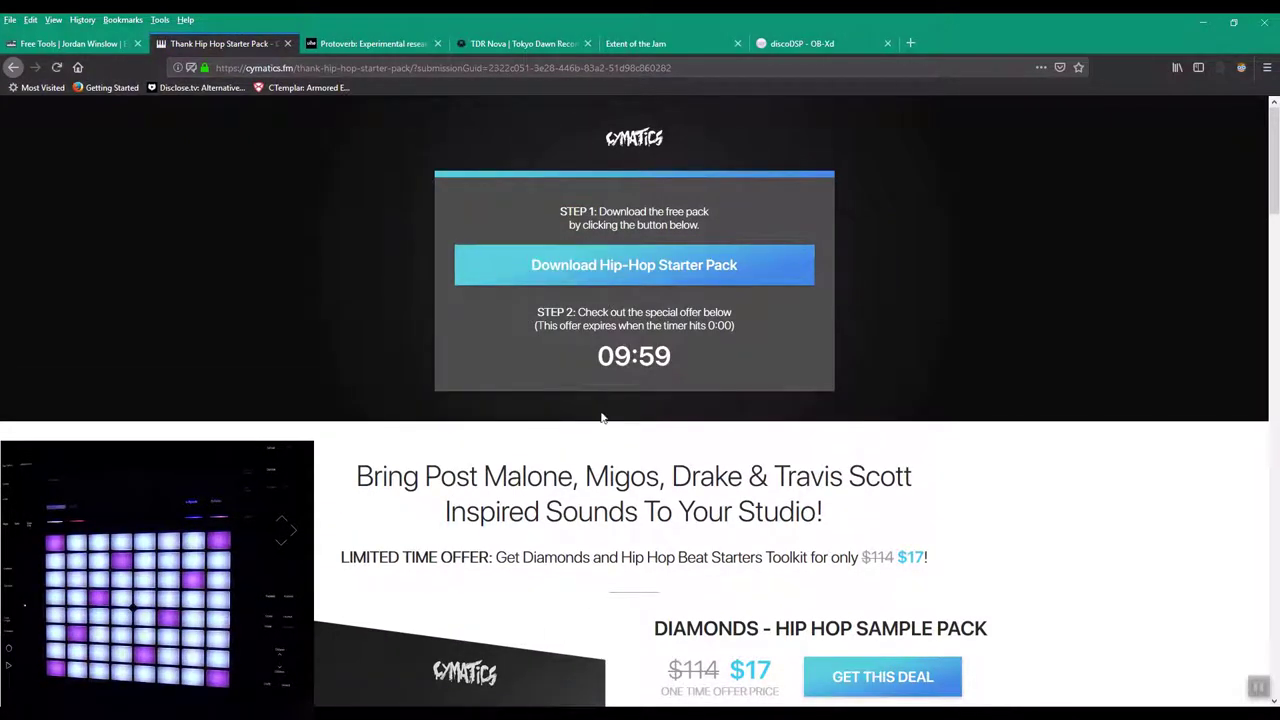
Start the Hip-Hop Starter Pack download from the Cymatics thank-you page and answer the browser's download dialog
click(601, 272)
click(542, 386)
click(745, 439)
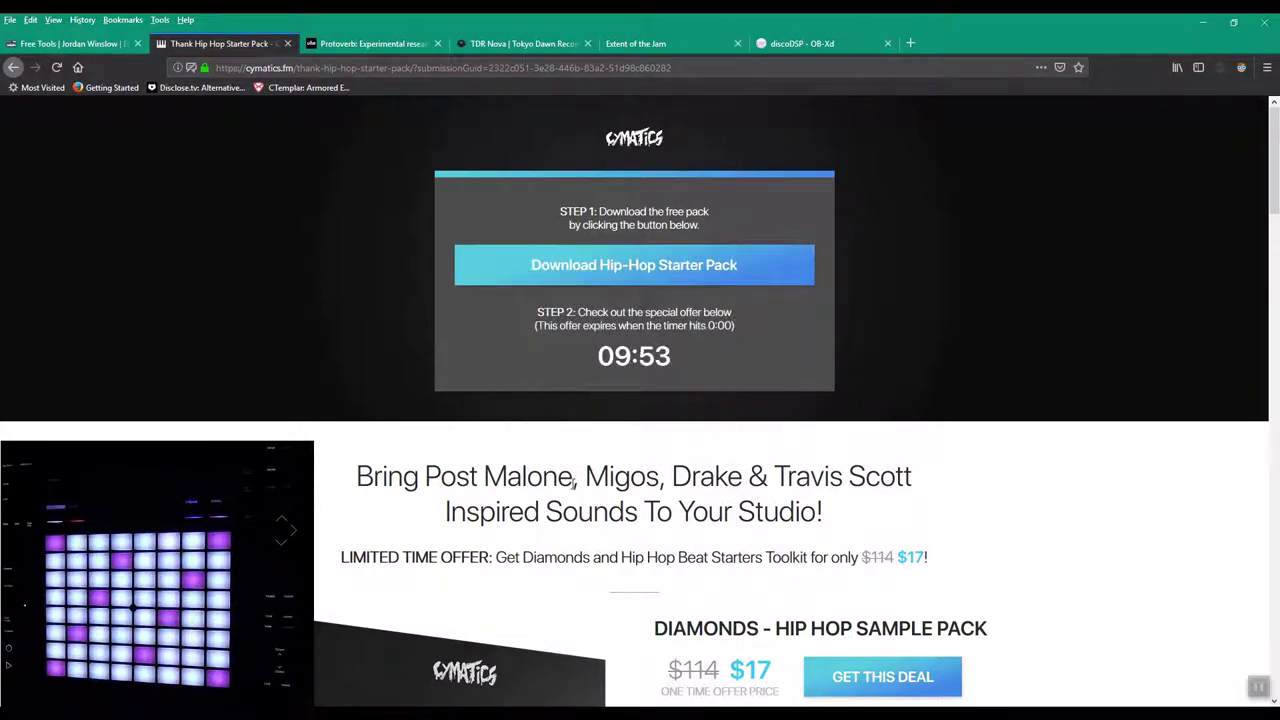
Minimize the browser and open the Samples folder from the quick access list in File Explorer
click(1207, 26)
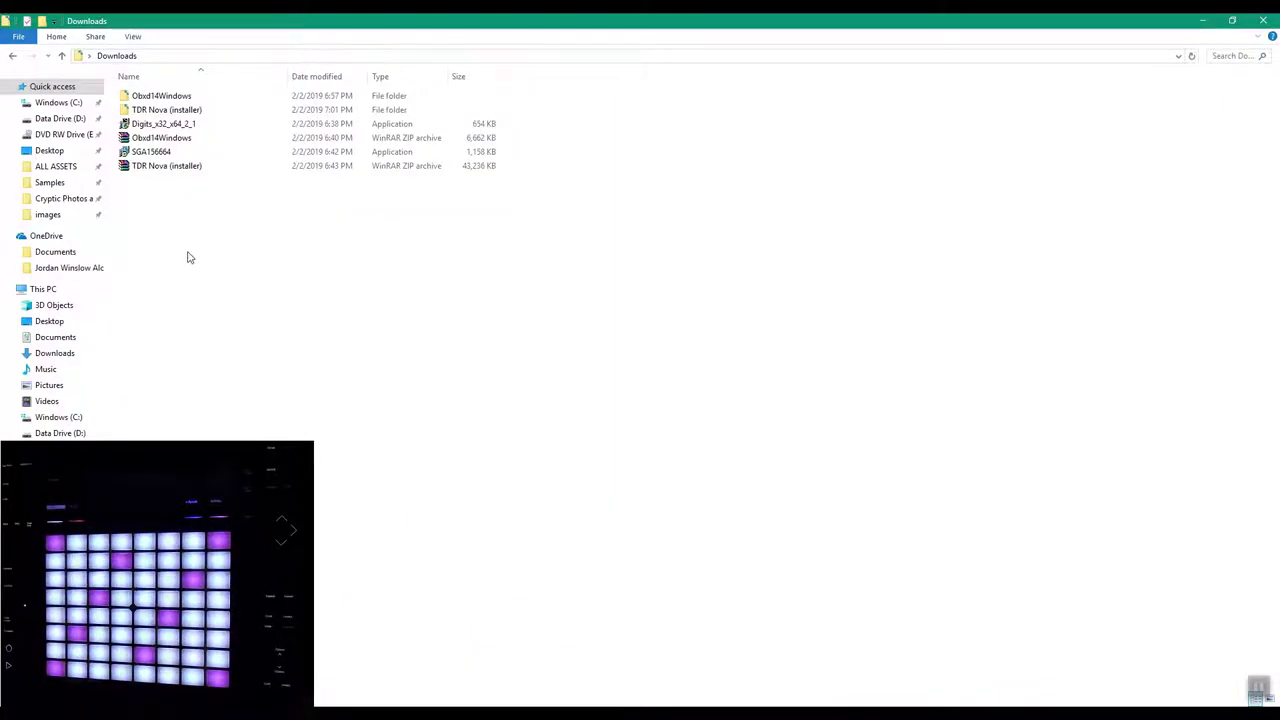
click(507, 713)
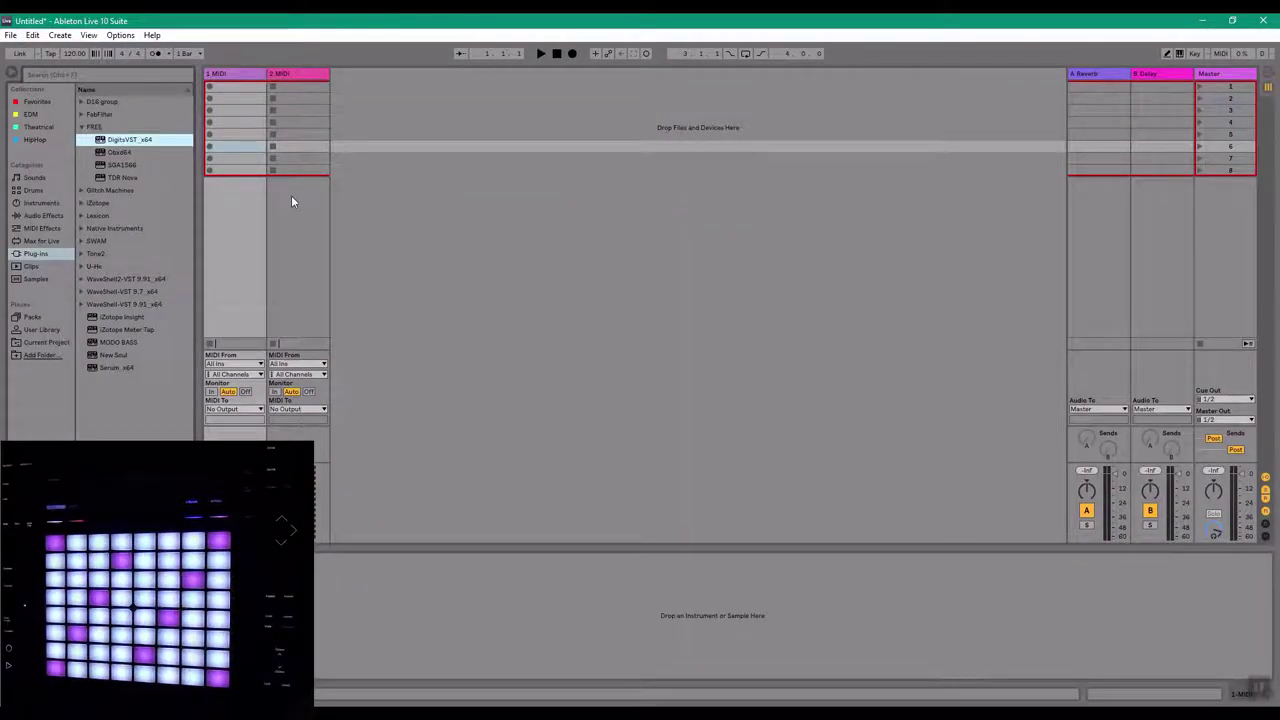
click(449, 712)
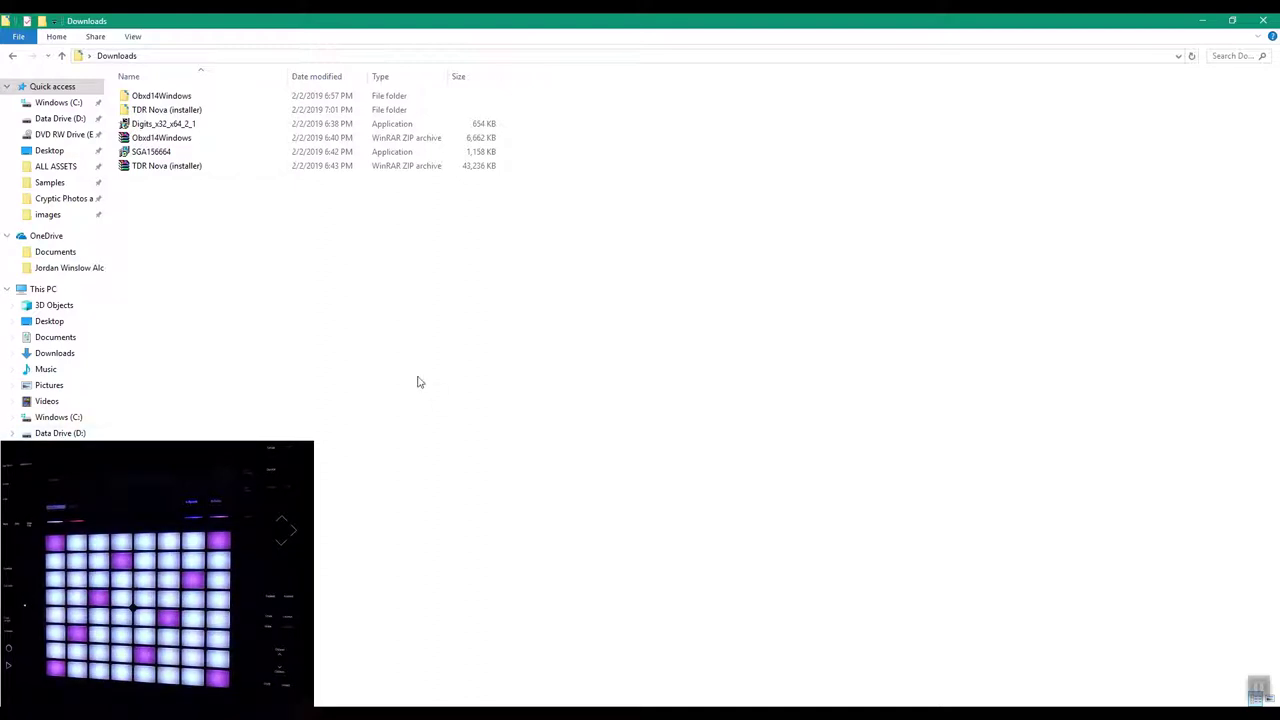
click(49, 182)
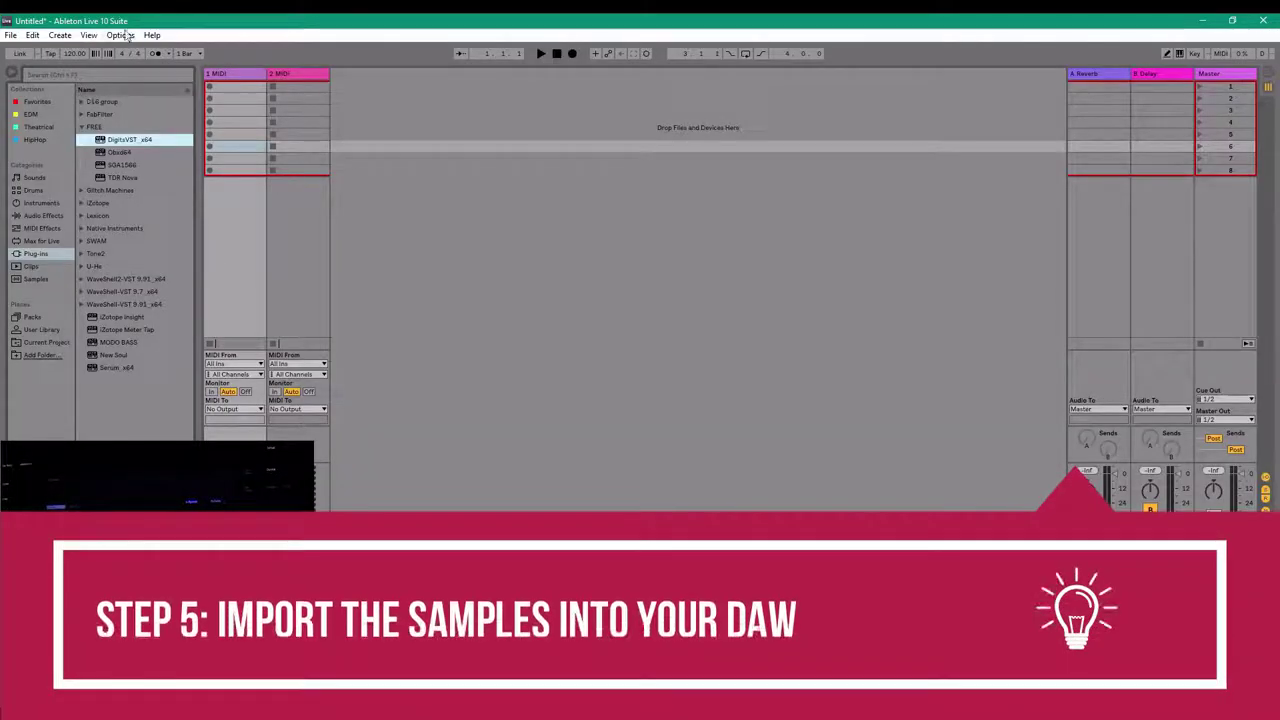
Open the Library preferences in Ableton Live
click(120, 35)
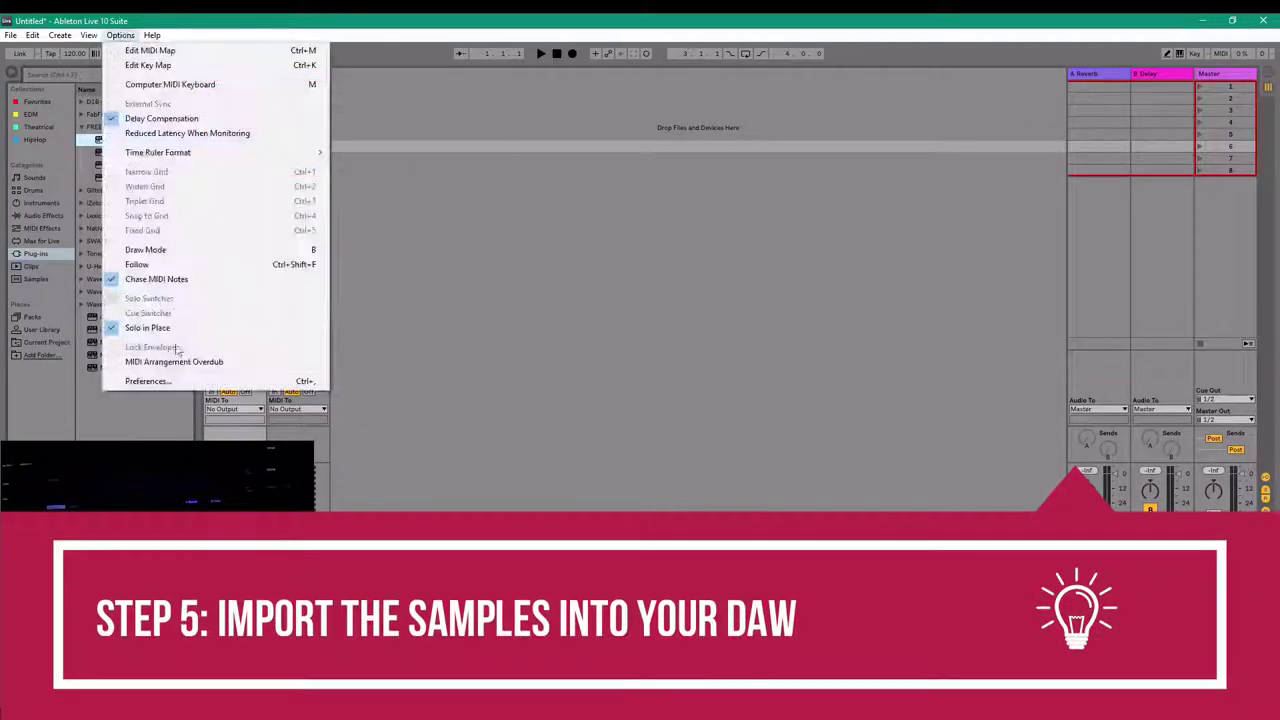
click(140, 380)
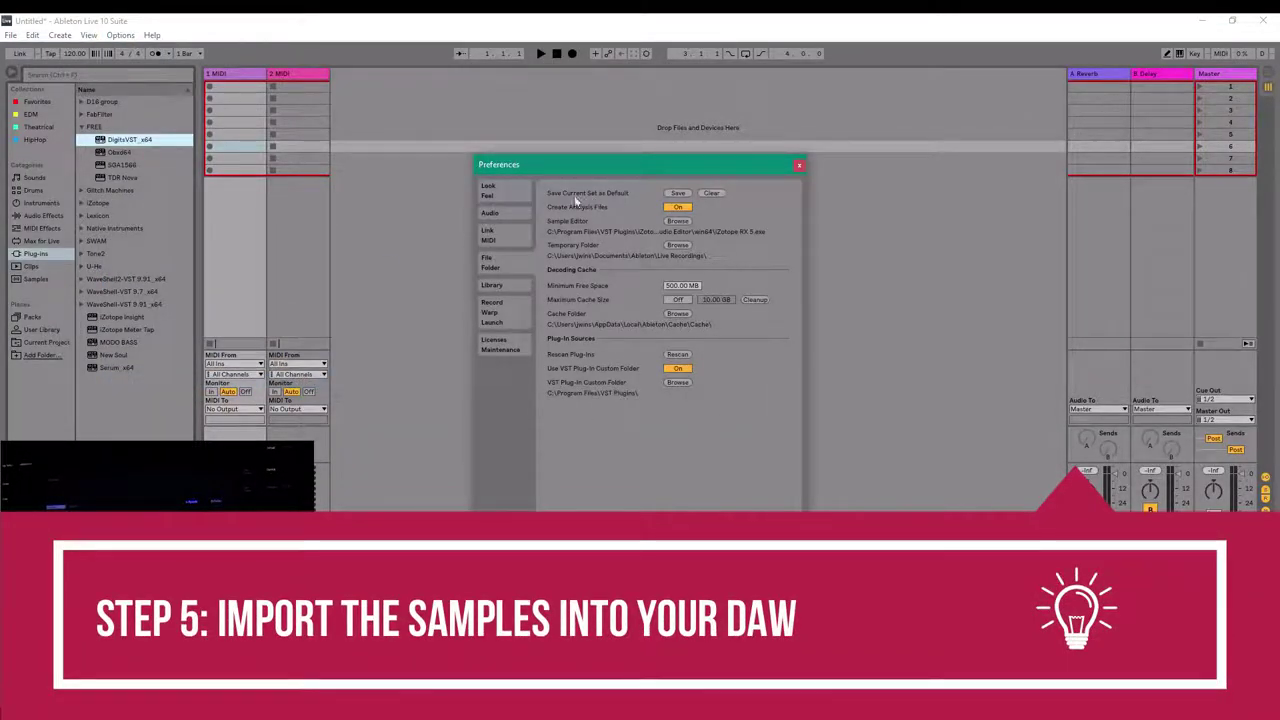
click(505, 285)
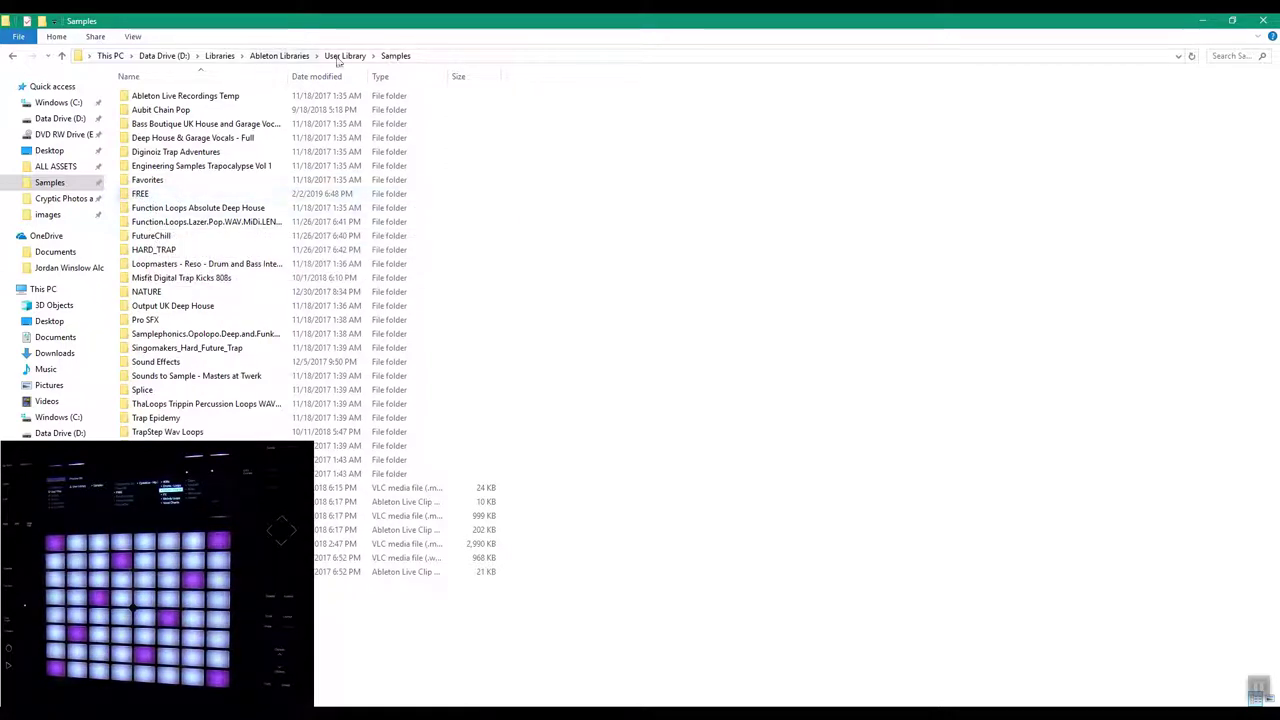
In the Samples folder, go into FREE and Cymatics - Hip Hop Starter Pack, look over its sample categories and open the 808s folder
double_click(155, 195)
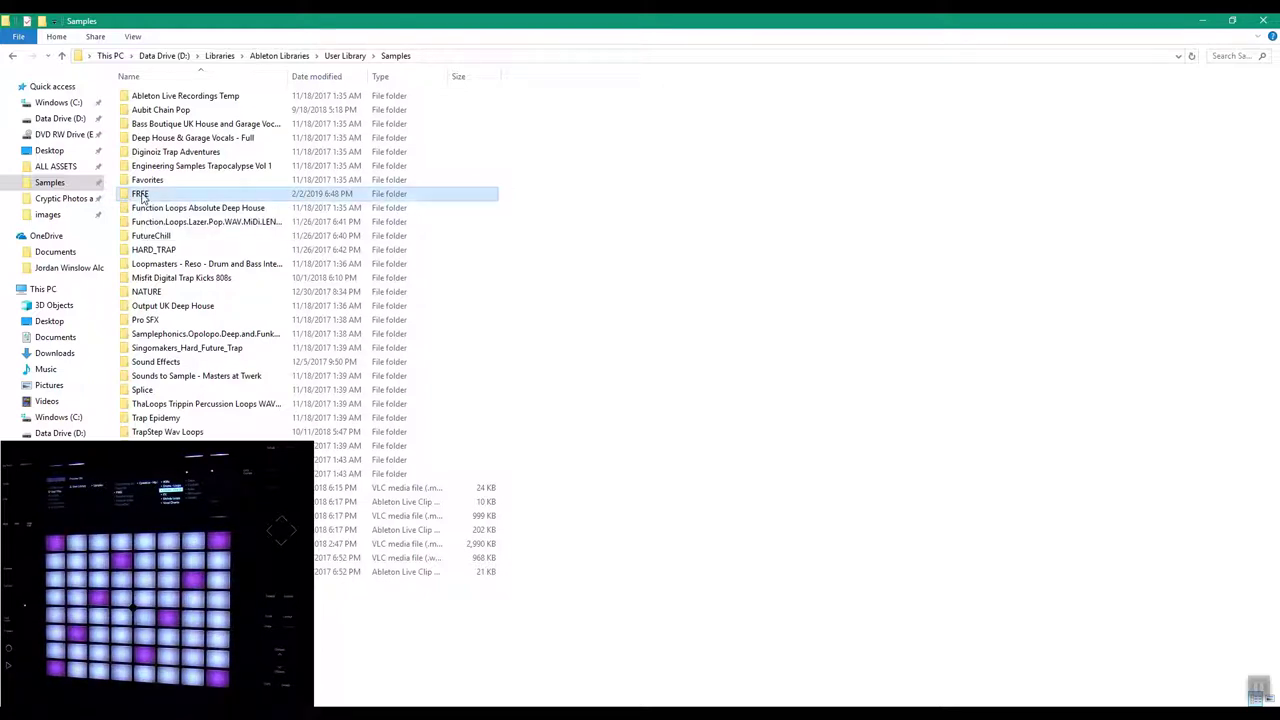
double_click(189, 97)
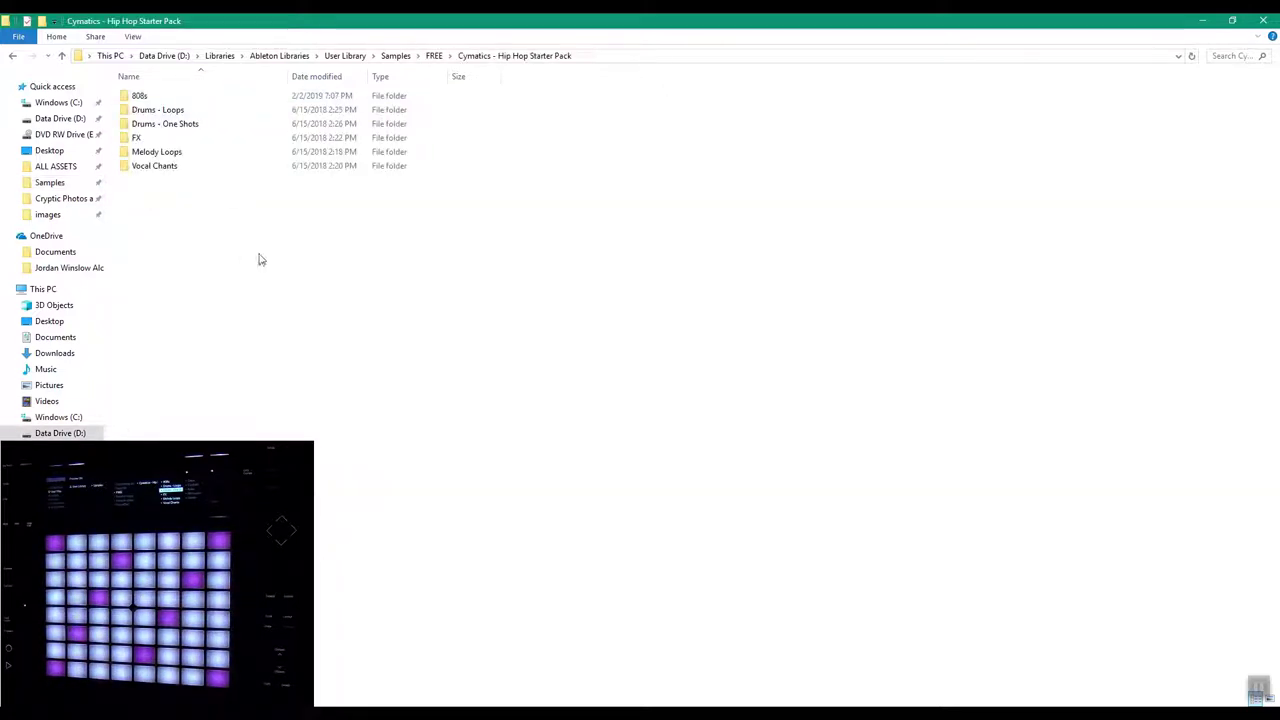
drag(184, 232, 140, 72)
drag(343, 331, 217, 189)
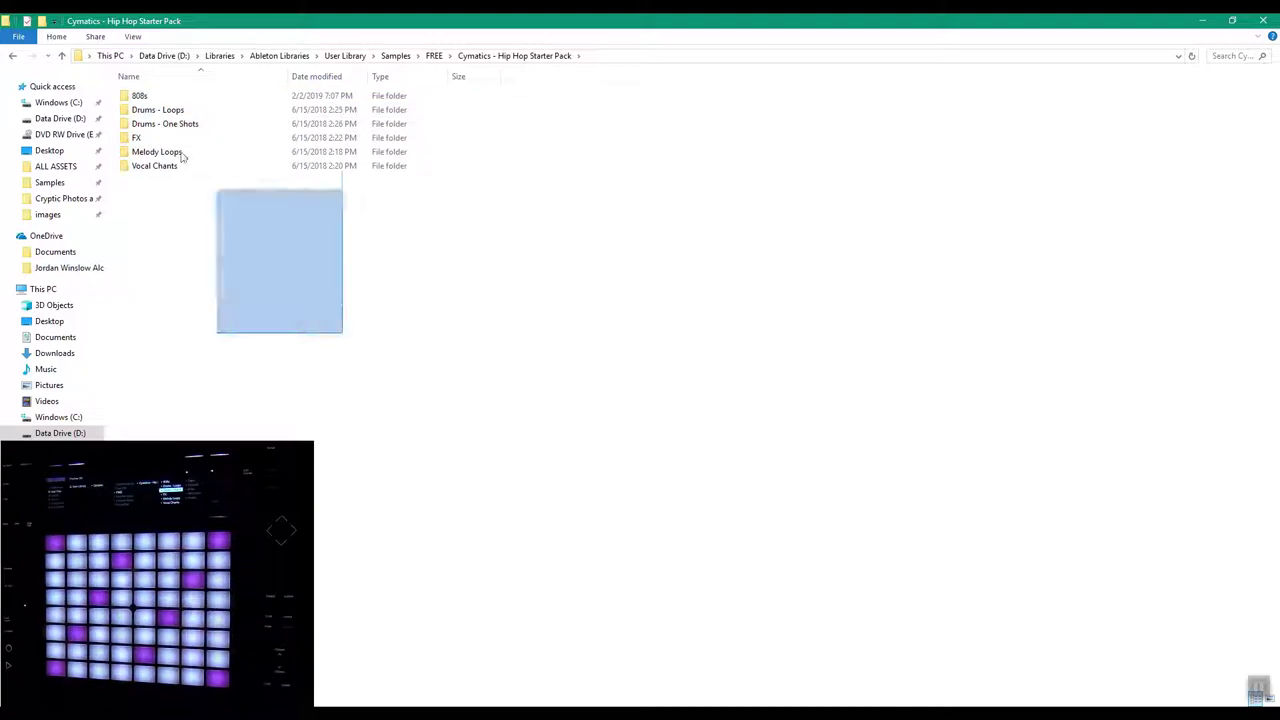
drag(357, 346, 203, 193)
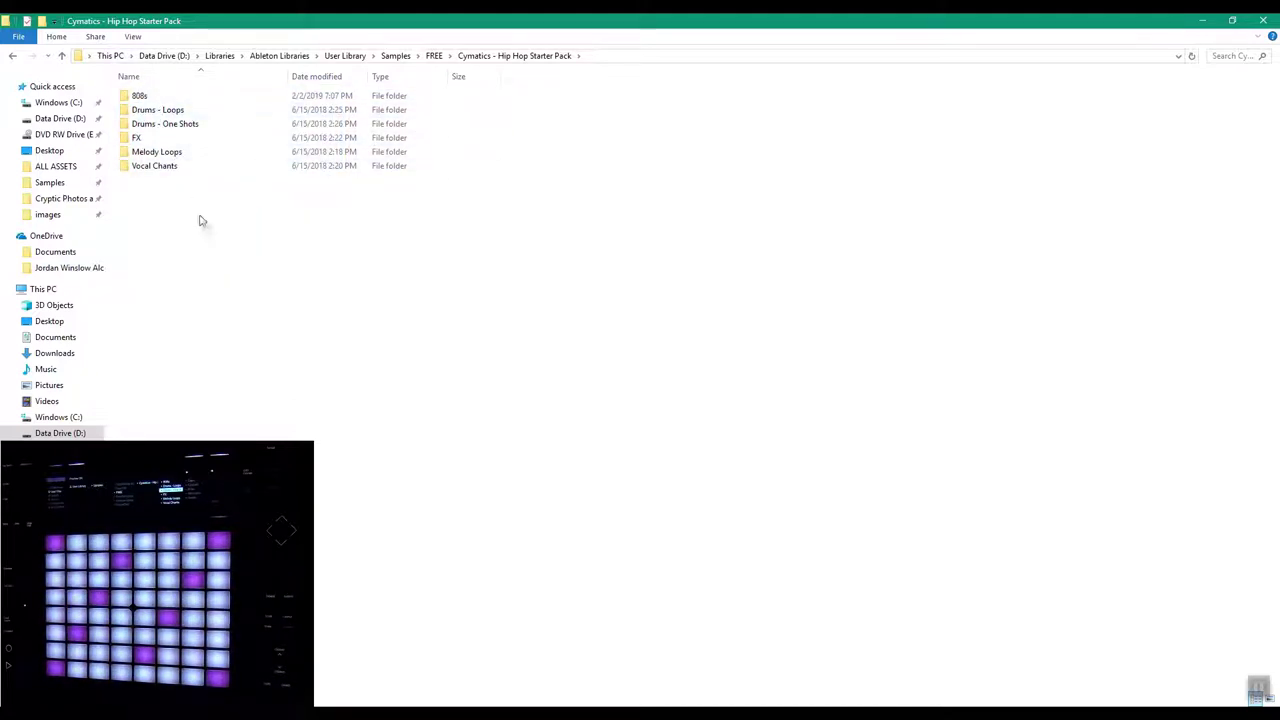
click(157, 98)
click(241, 238)
double_click(143, 95)
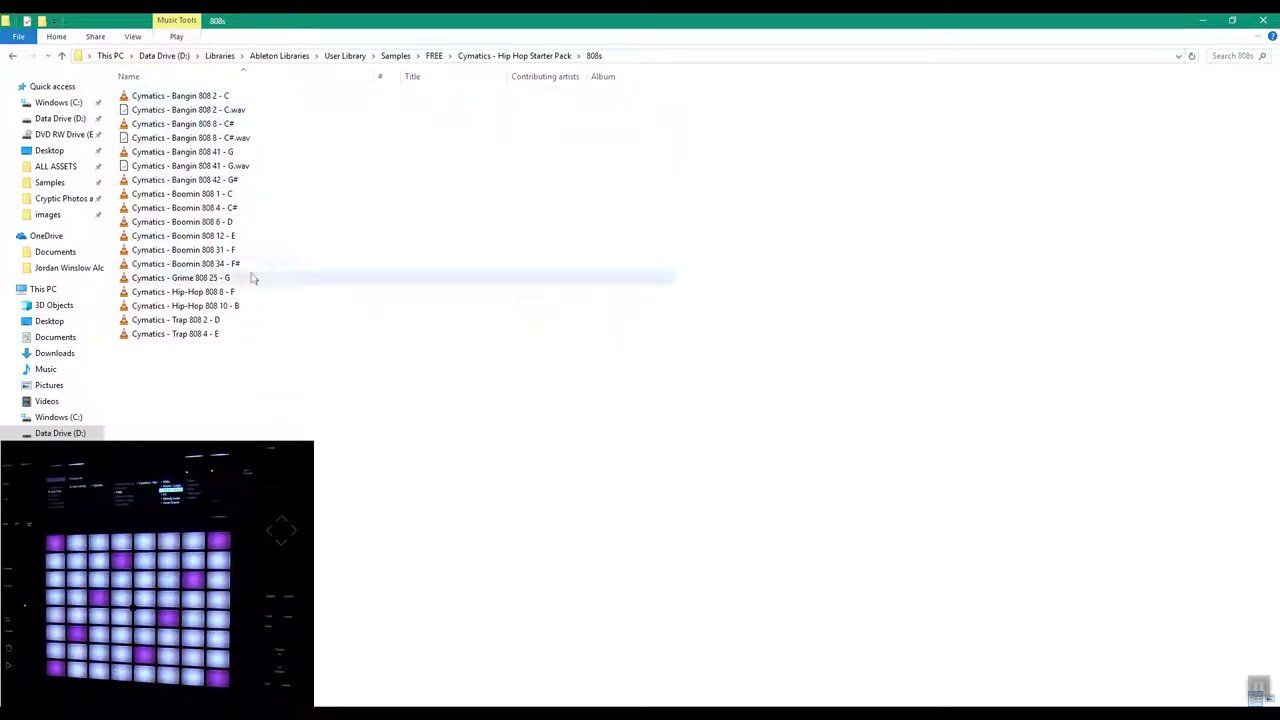
Return to the Cymatics - Hip Hop Starter Pack folder and look through the subfolders of Drums - One Shots
click(494, 57)
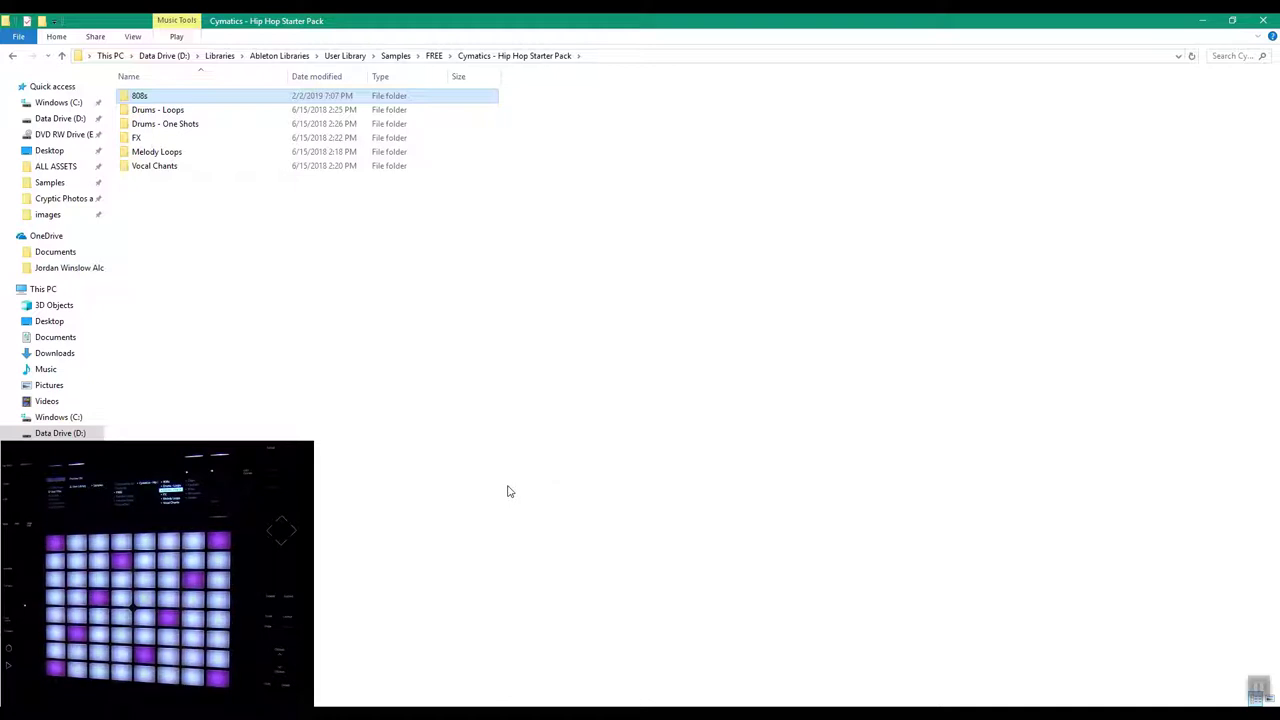
click(175, 110)
click(157, 124)
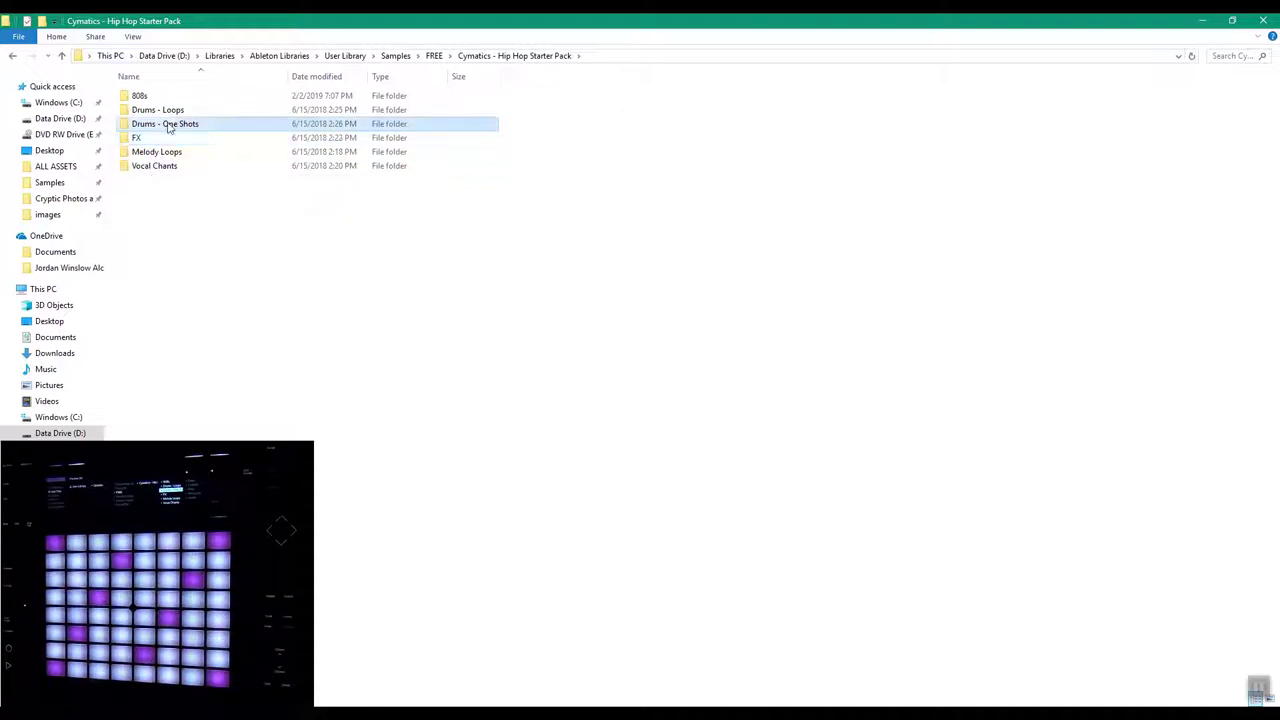
double_click(175, 124)
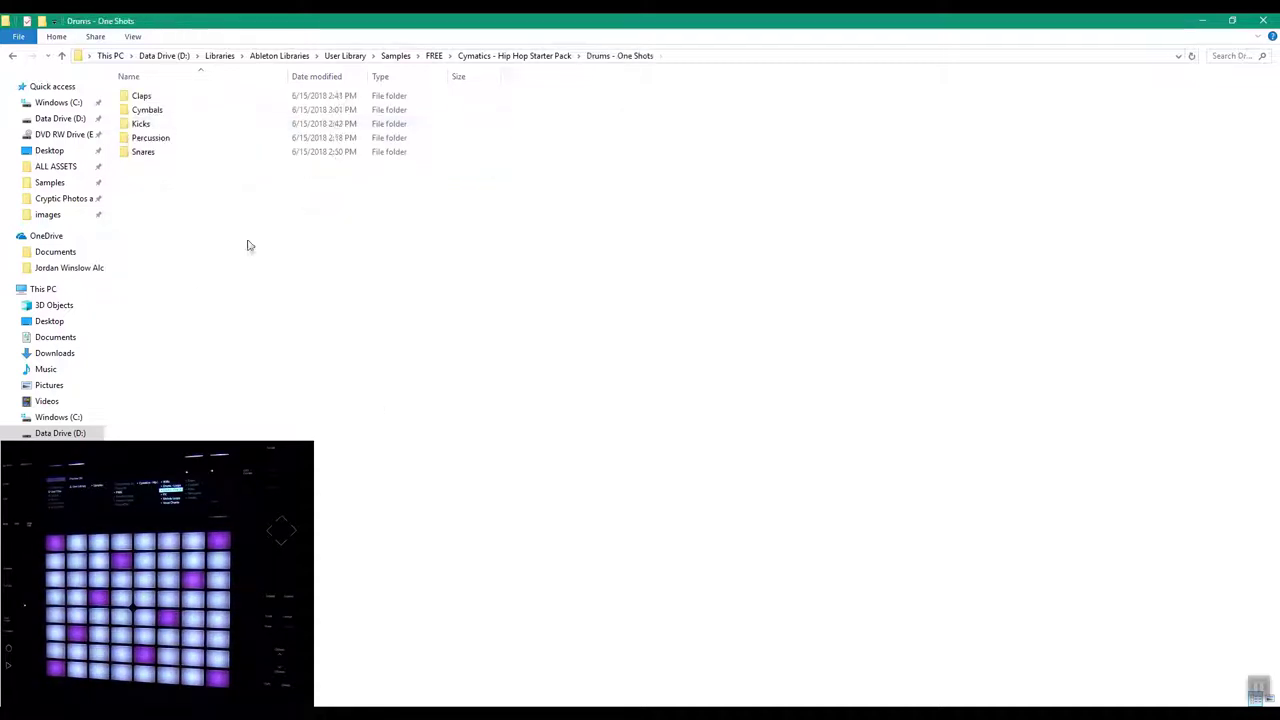
click(150, 139)
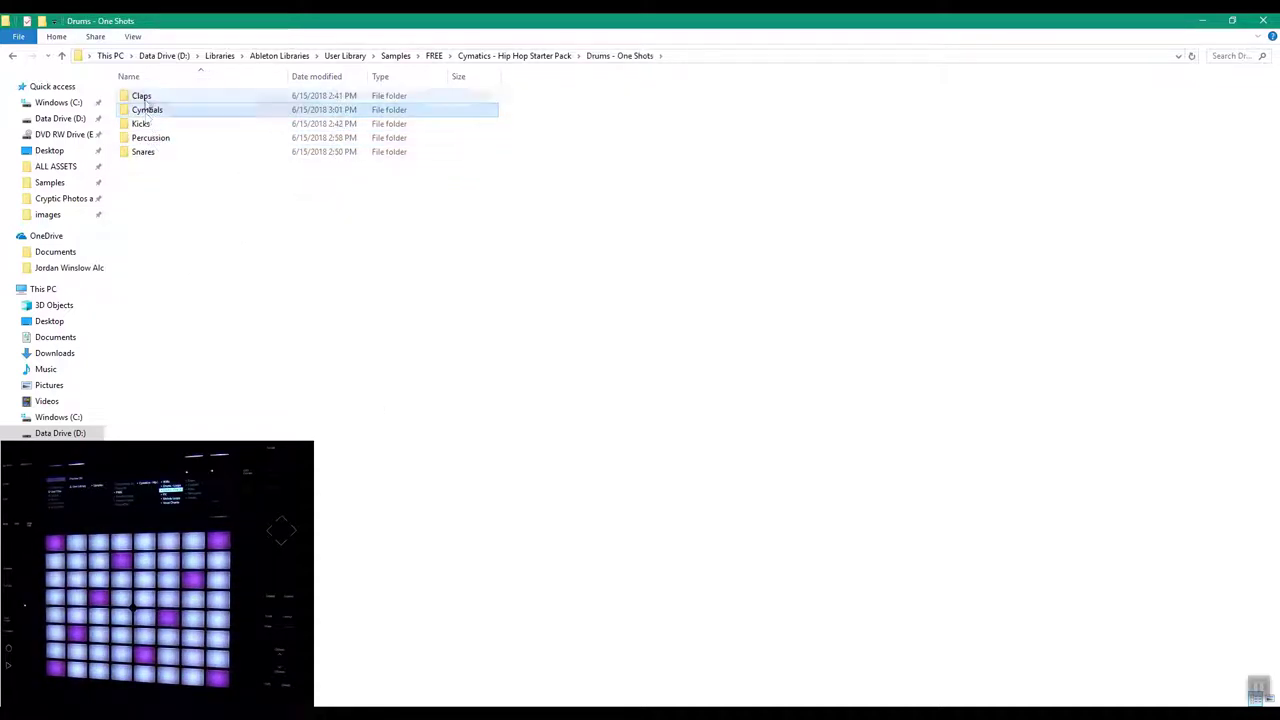
Look over the Drums - Loops subfolders, revisit Drums - One Shots, and return to the Cymatics - Hip Hop Starter Pack folder
click(545, 58)
double_click(160, 110)
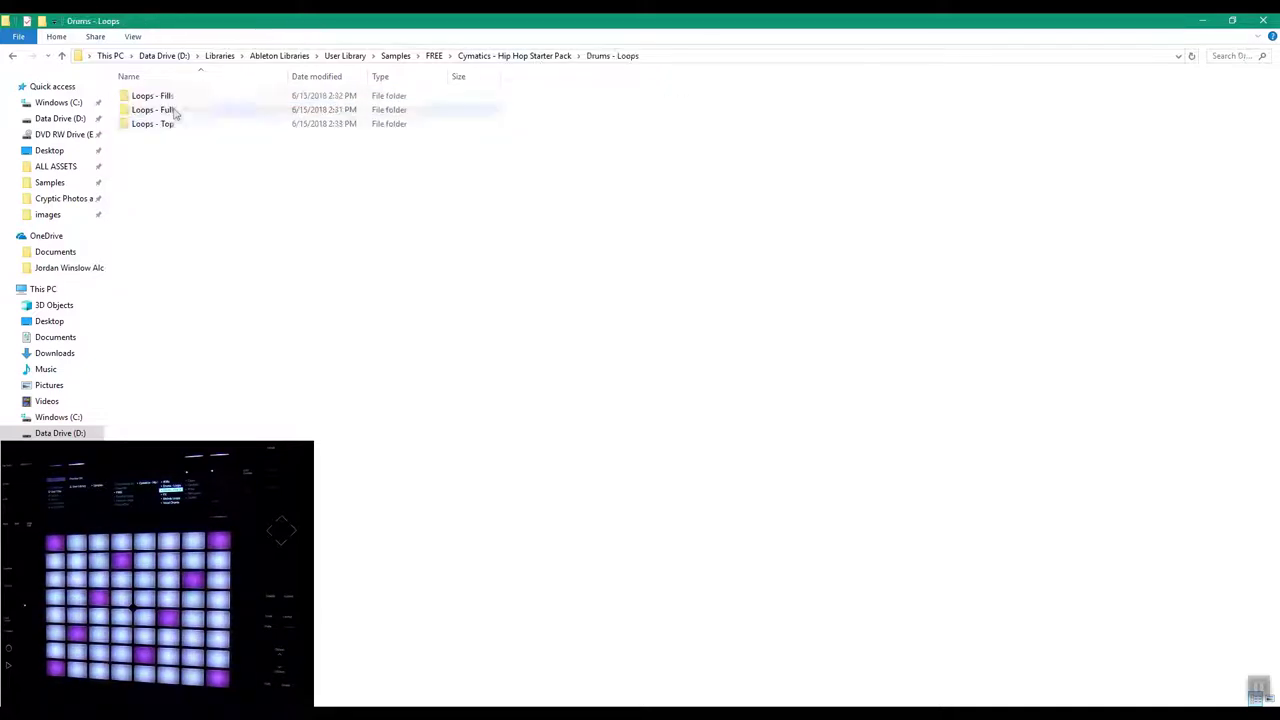
click(165, 97)
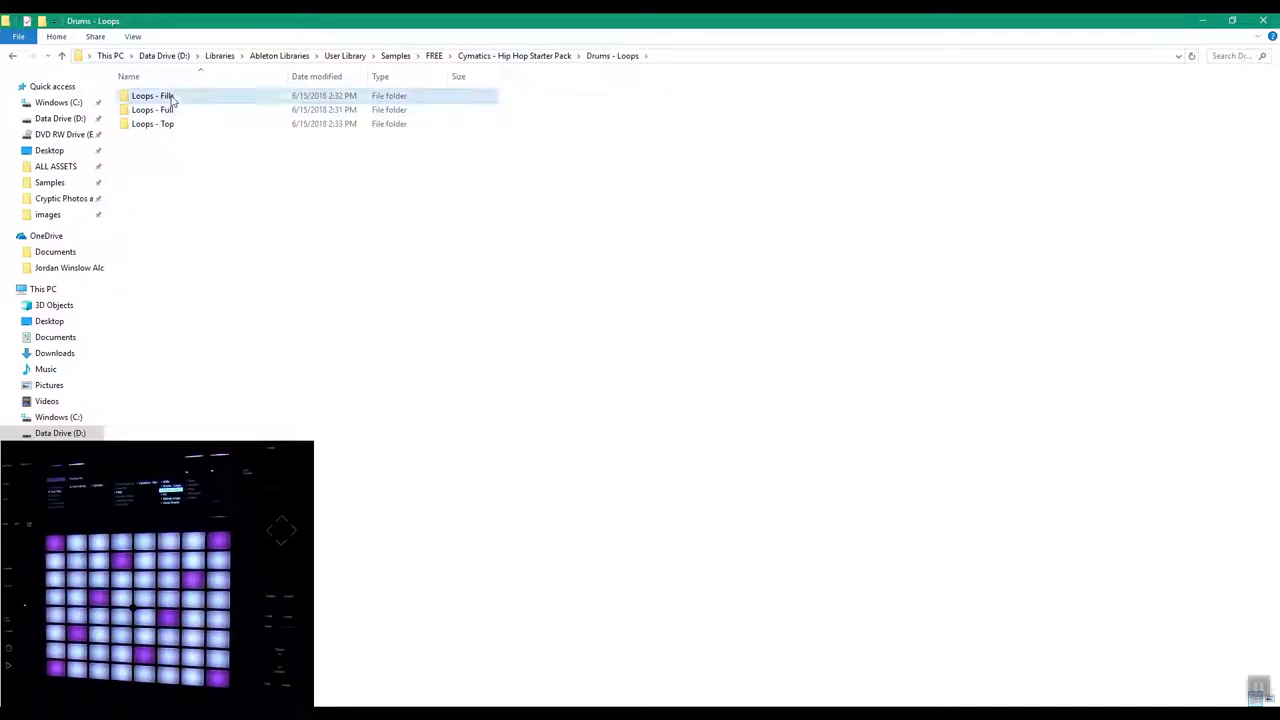
click(525, 57)
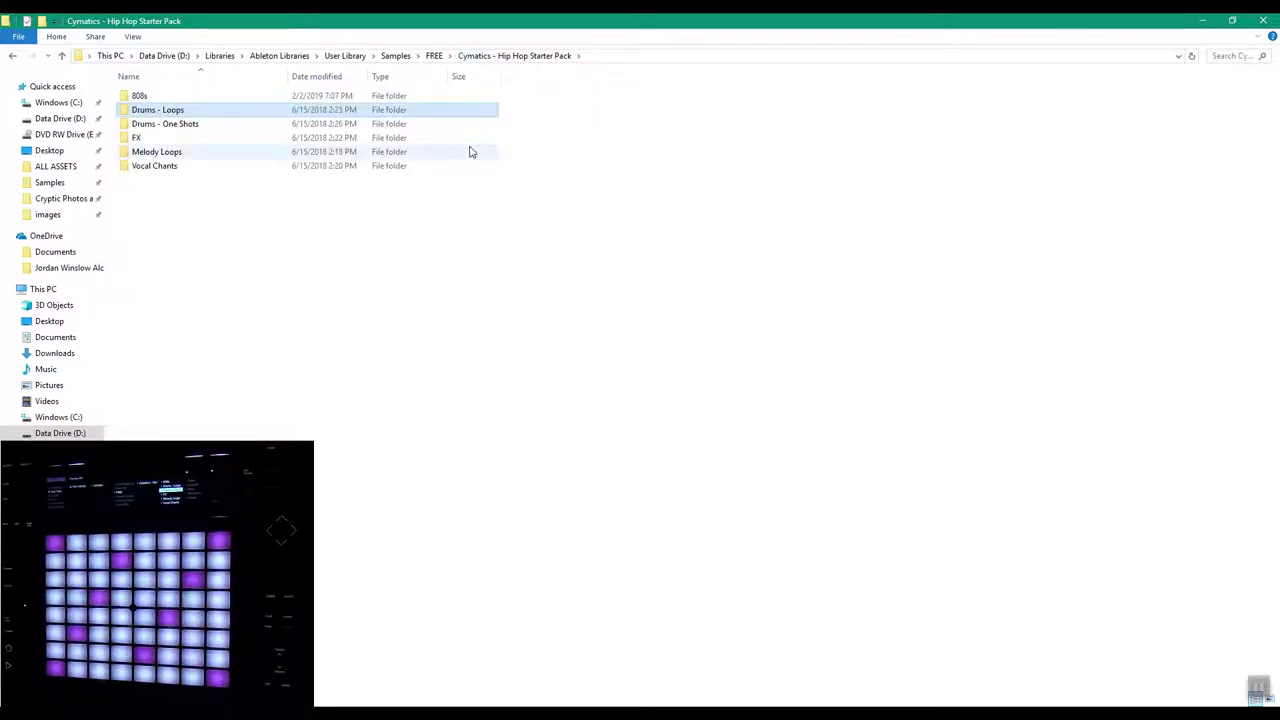
click(190, 124)
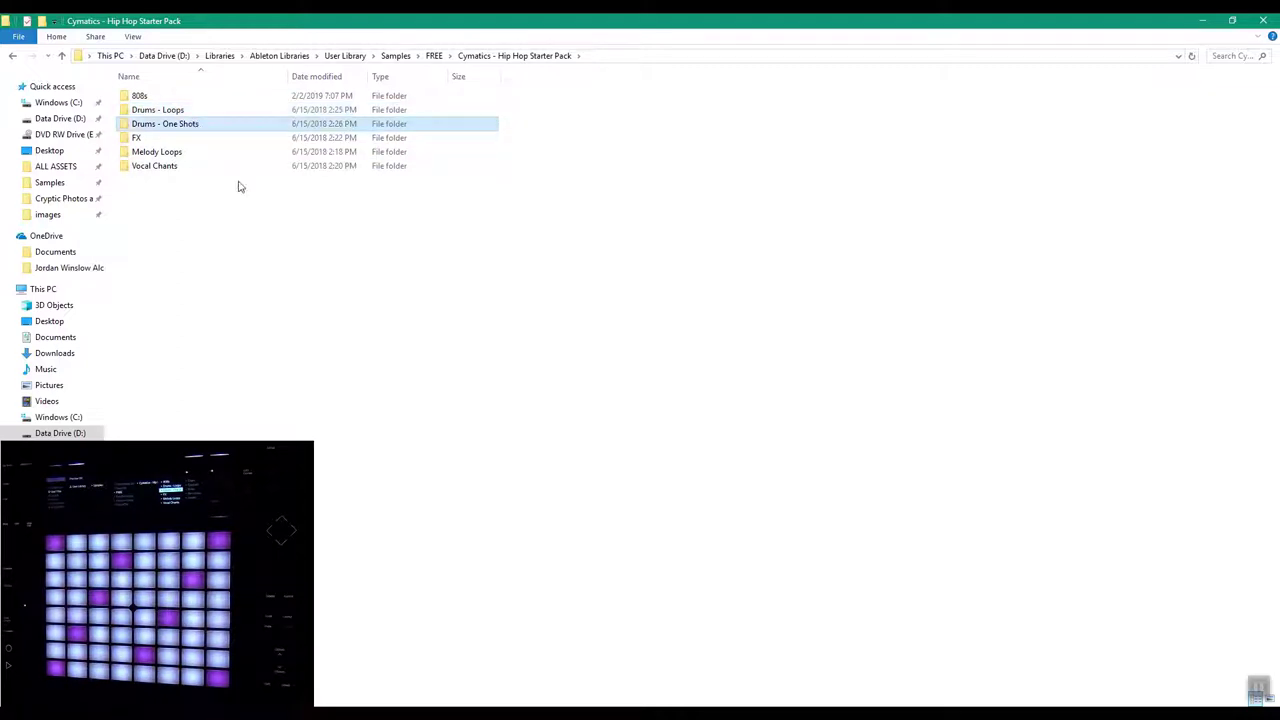
double_click(180, 124)
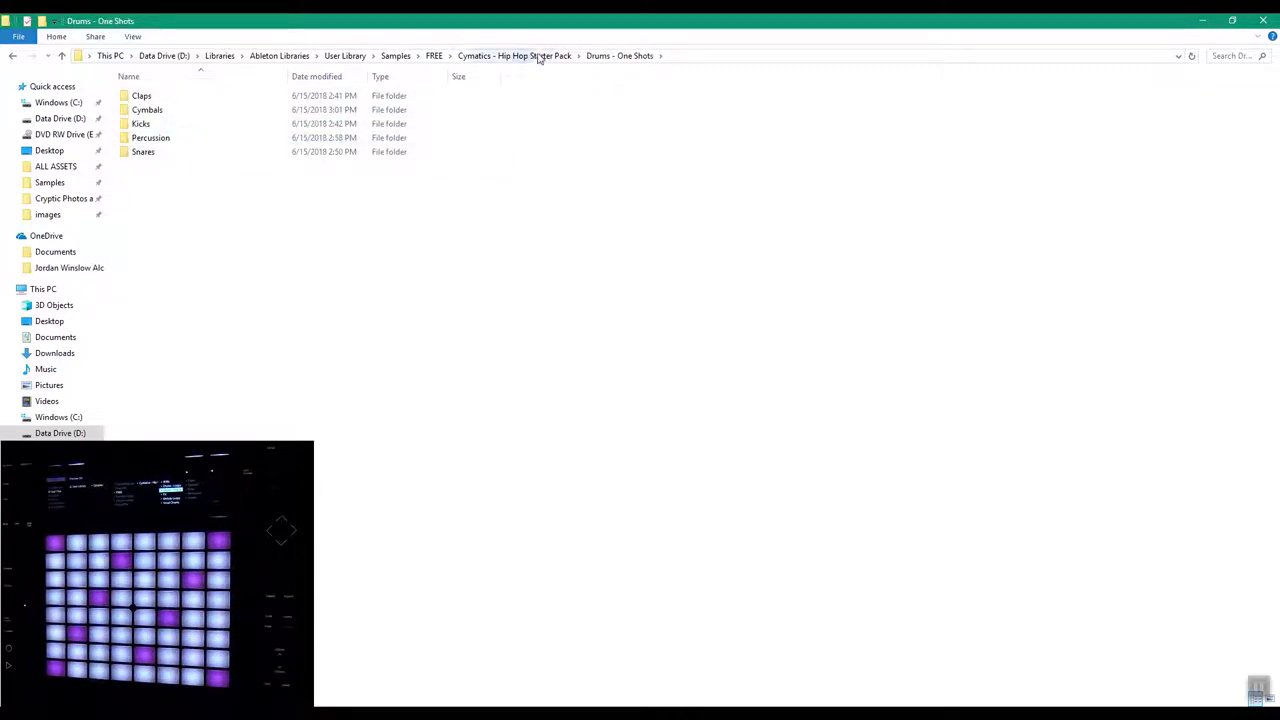
click(539, 56)
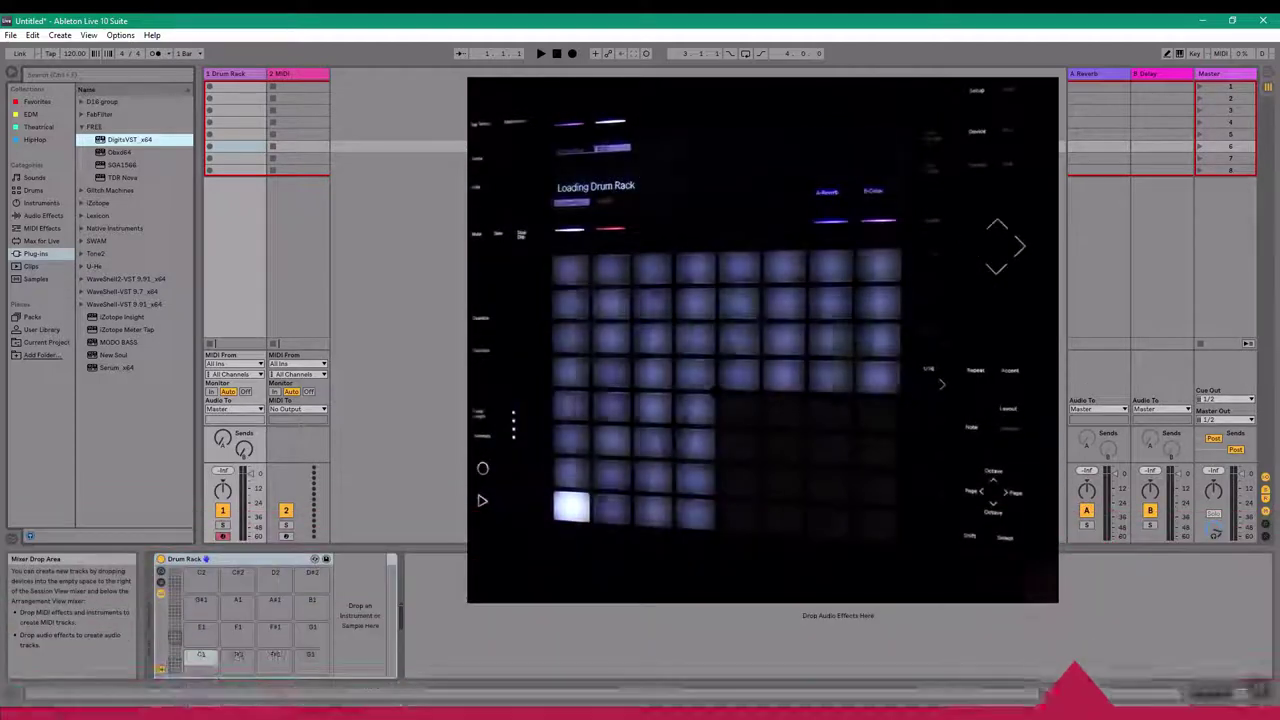
Select pads E1, G#1, C2 and C#2 in the Drum Rack, then shift the visible pad range up and back
click(203, 639)
click(203, 612)
click(203, 588)
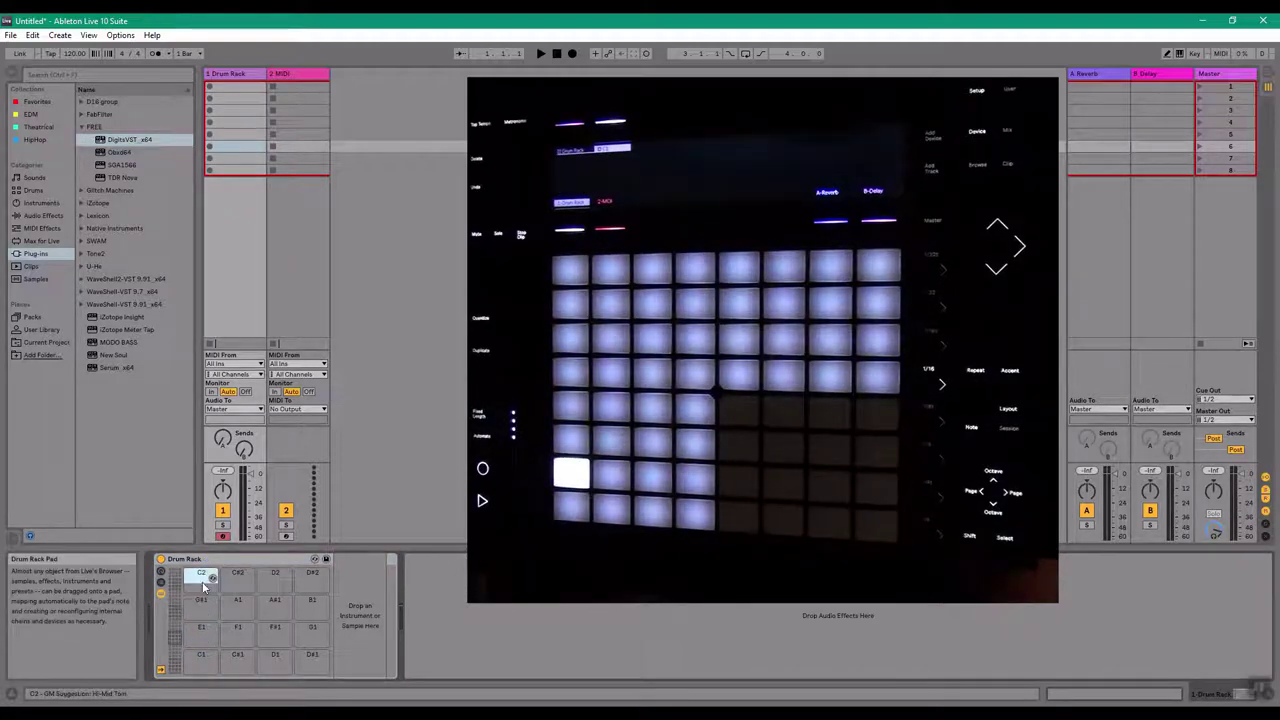
click(234, 587)
mouse_move(175, 644)
mouse_down()
mouse_move(175, 665)
mouse_move(175, 598)
mouse_move(175, 665)
mouse_move(176, 630)
mouse_up()
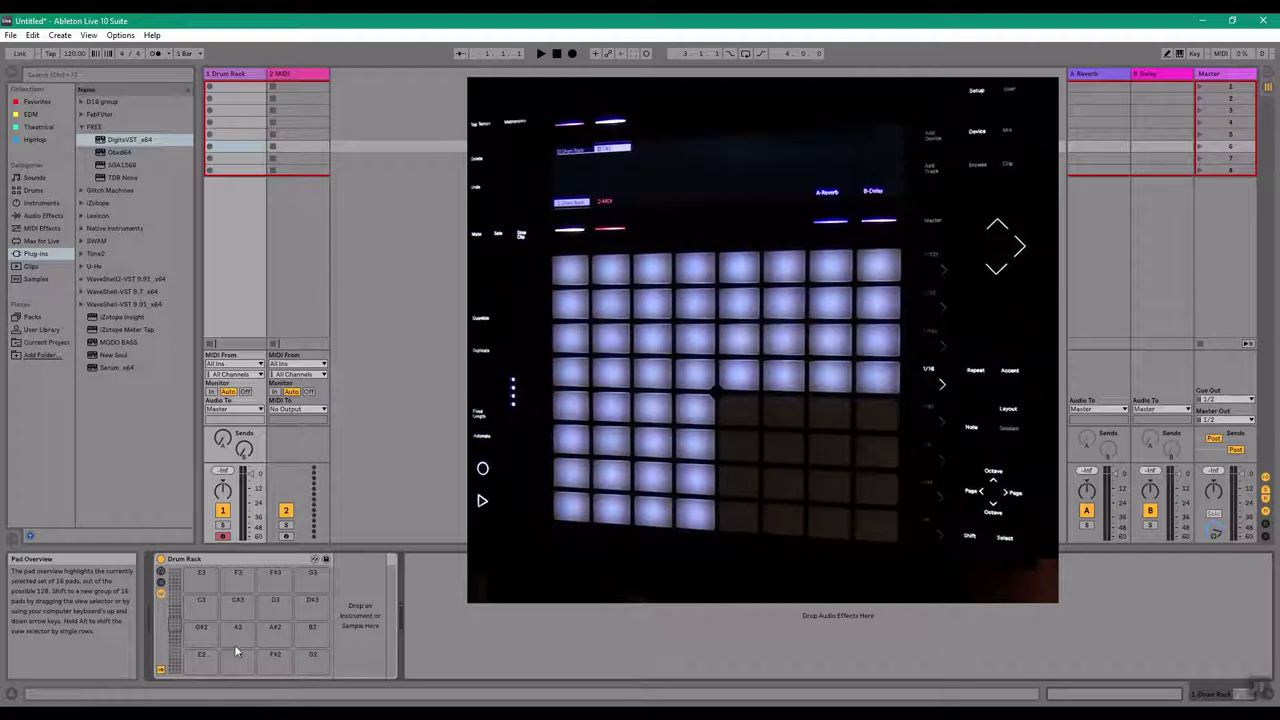
drag(175, 628, 175, 637)
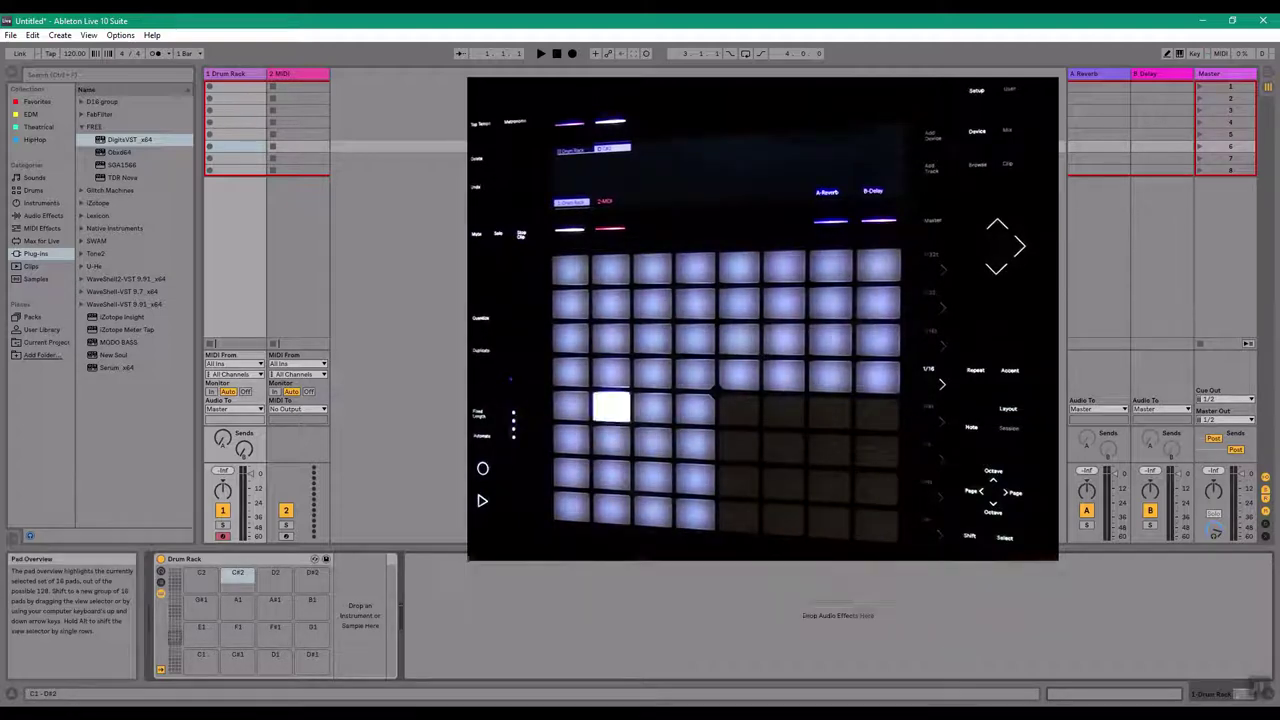
Select the A1 and F1 pads in the Drum Rack and turn on hot-swap for the A#1 pad
click(235, 605)
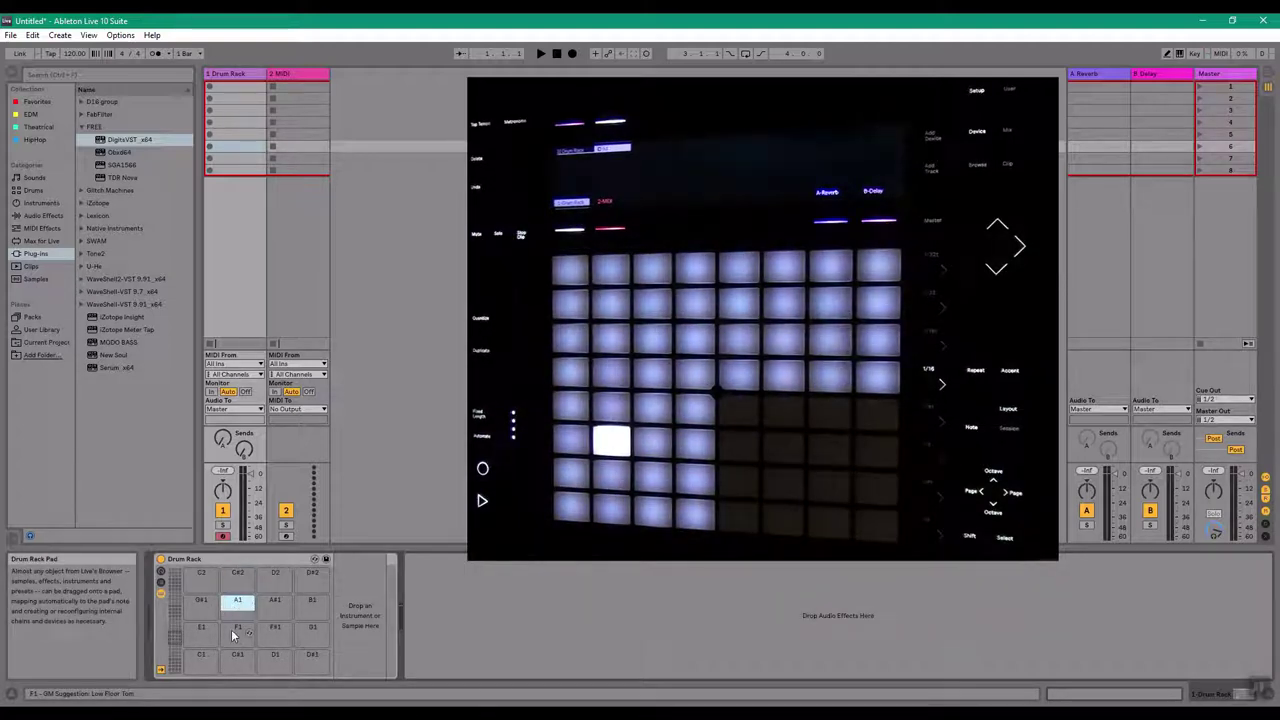
click(236, 630)
click(242, 608)
click(286, 605)
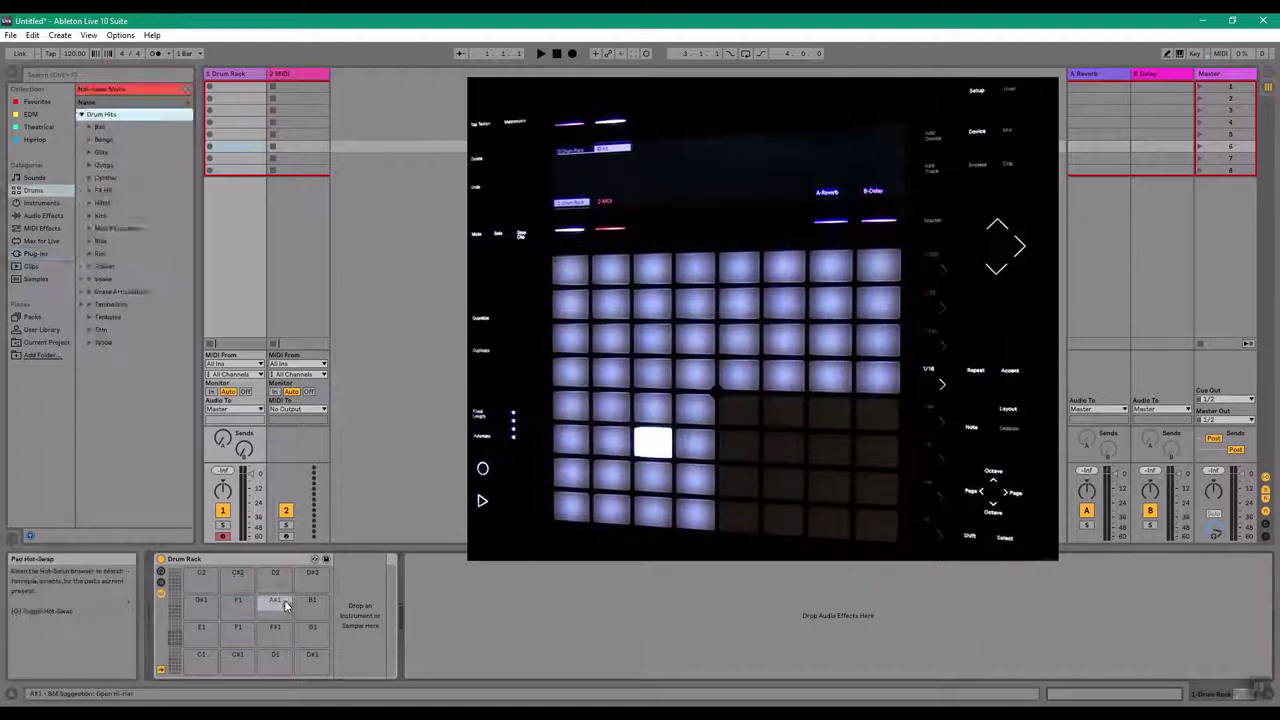
Alternate repeatedly between the C1 and C2 pads to compare their positions in the Drum Rack
click(203, 661)
click(200, 580)
click(201, 658)
click(200, 578)
click(200, 660)
click(201, 579)
click(200, 660)
click(203, 582)
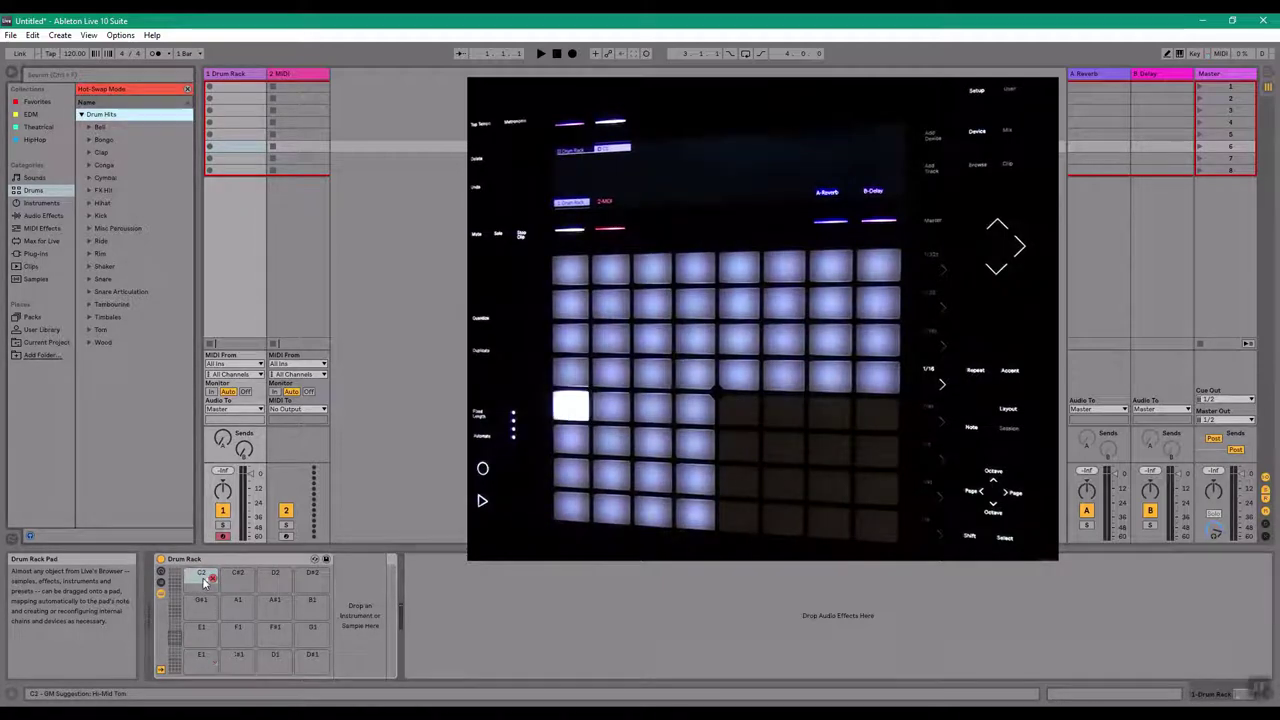
click(200, 658)
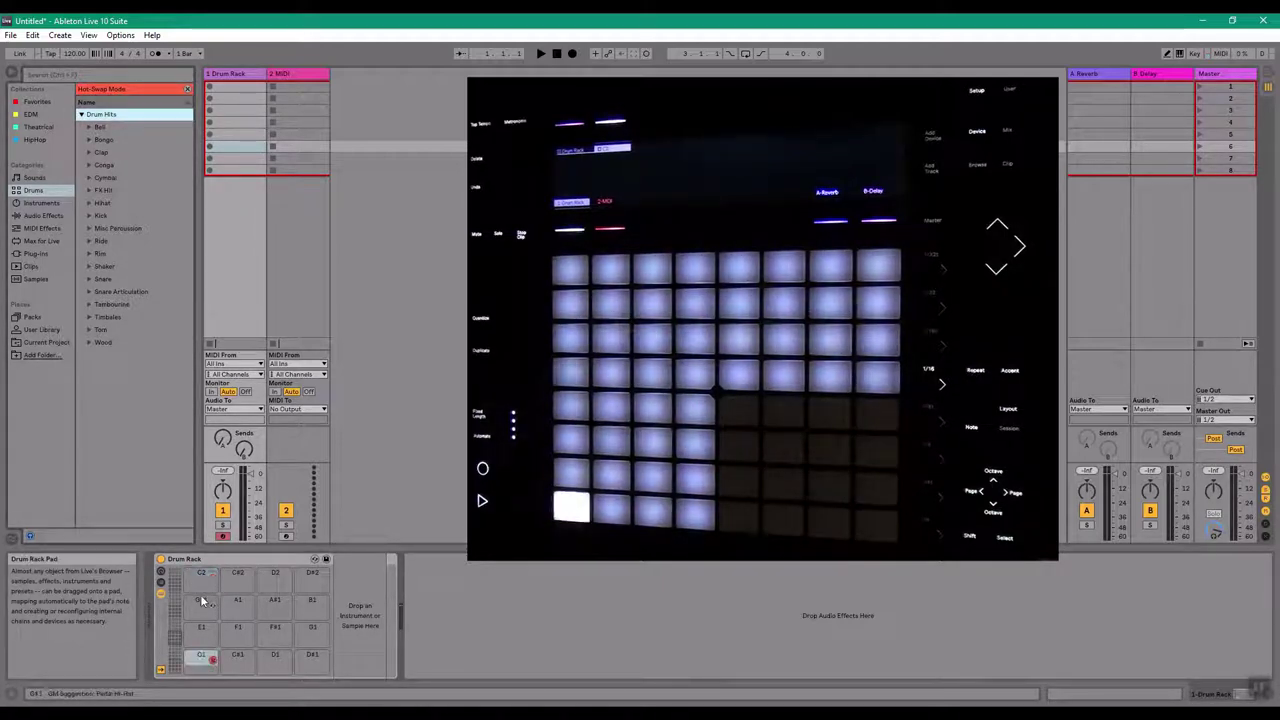
click(200, 578)
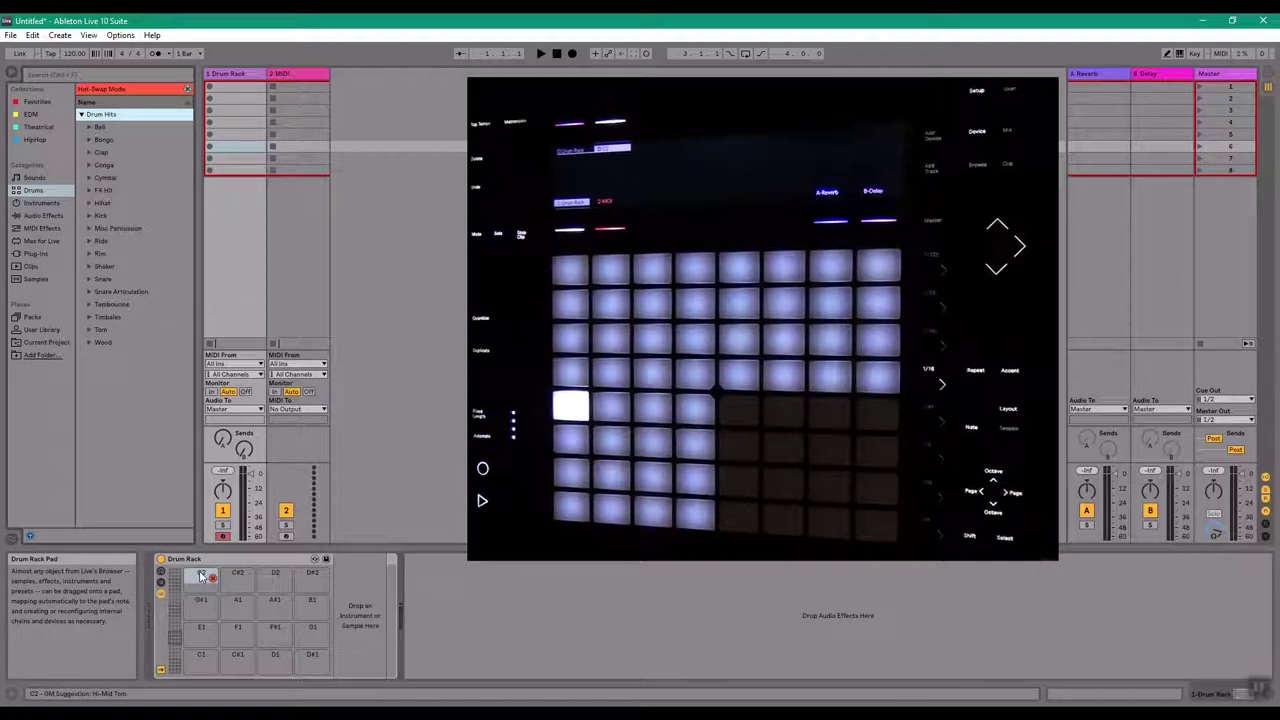
click(201, 660)
Select the Drum Rack pads one after another, row by row, from D1 up to D#2
click(275, 659)
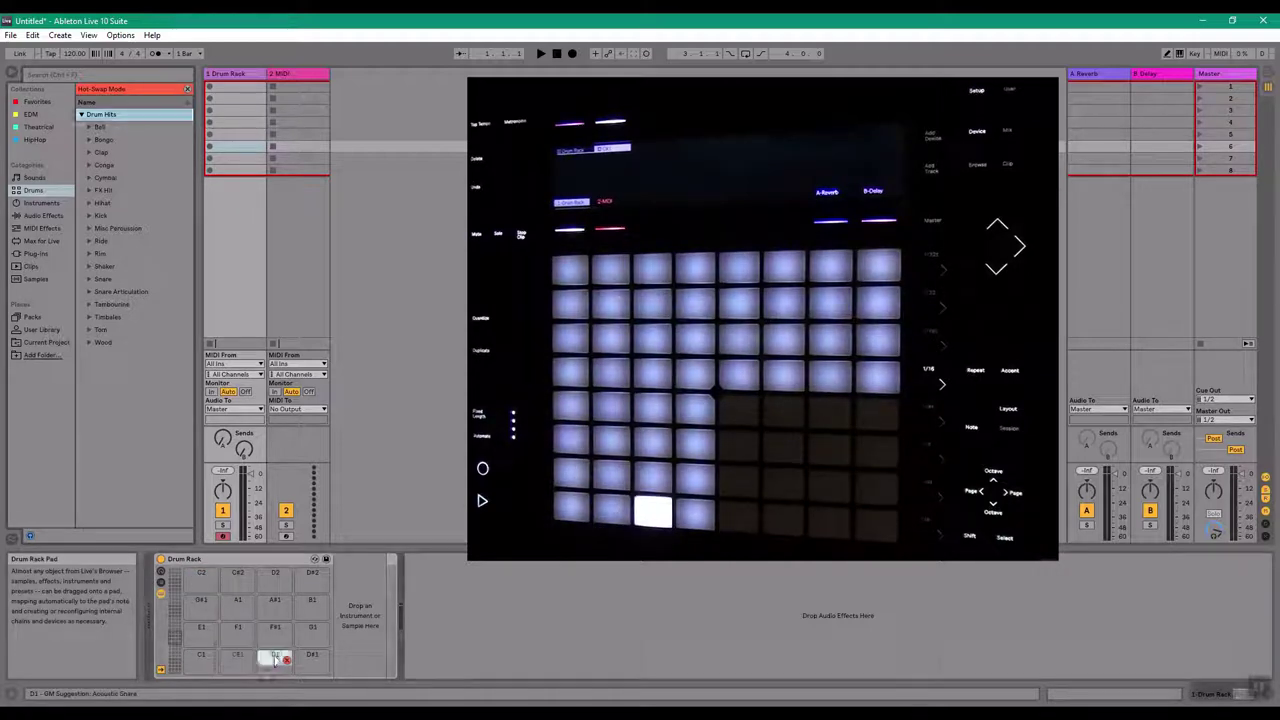
click(311, 659)
click(204, 630)
click(237, 627)
click(275, 627)
click(312, 627)
click(201, 601)
click(240, 603)
click(275, 603)
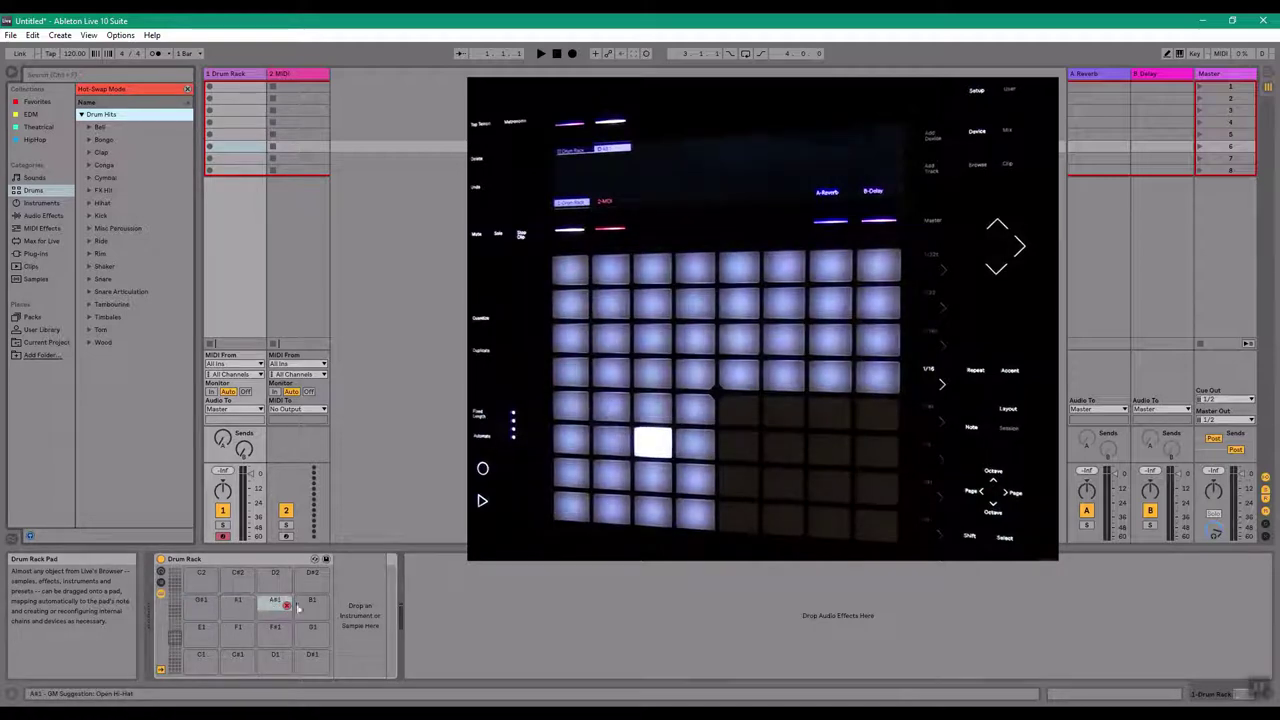
click(297, 605)
click(198, 583)
click(238, 580)
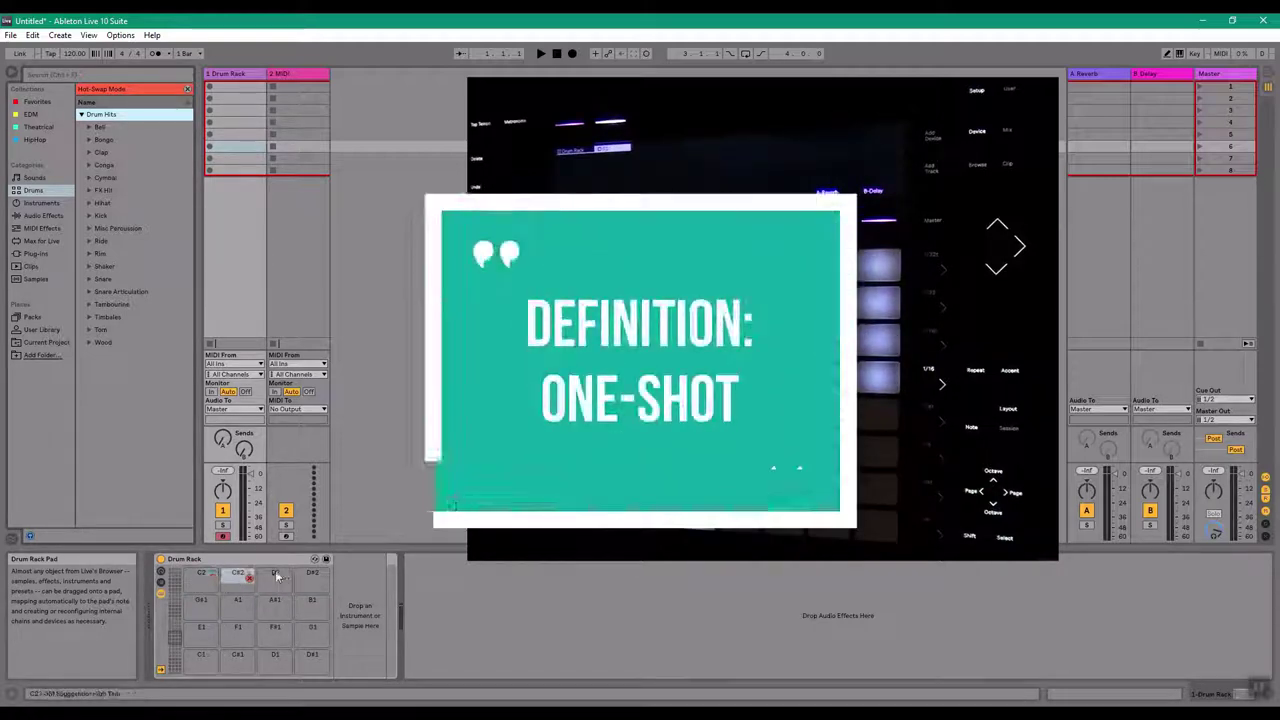
click(275, 580)
click(311, 581)
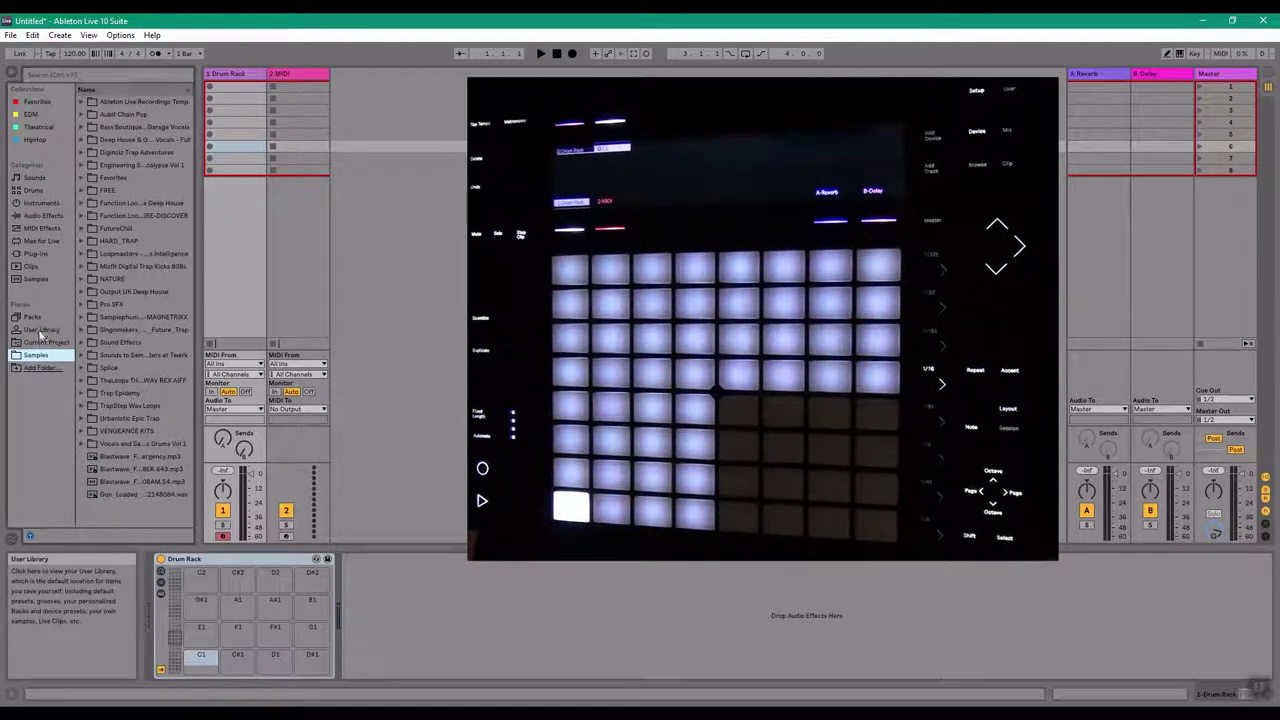
Add the FREE folder from the Samples directory to the browser's Places and display its contents
click(36, 370)
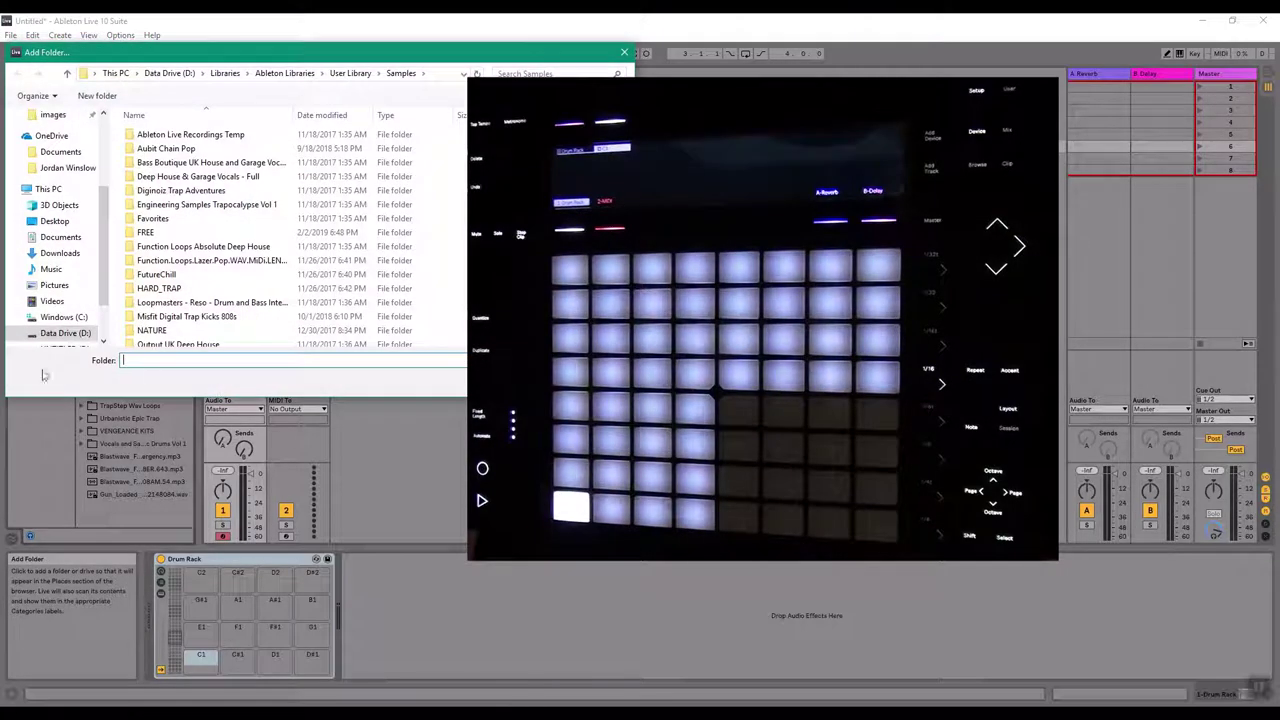
click(144, 234)
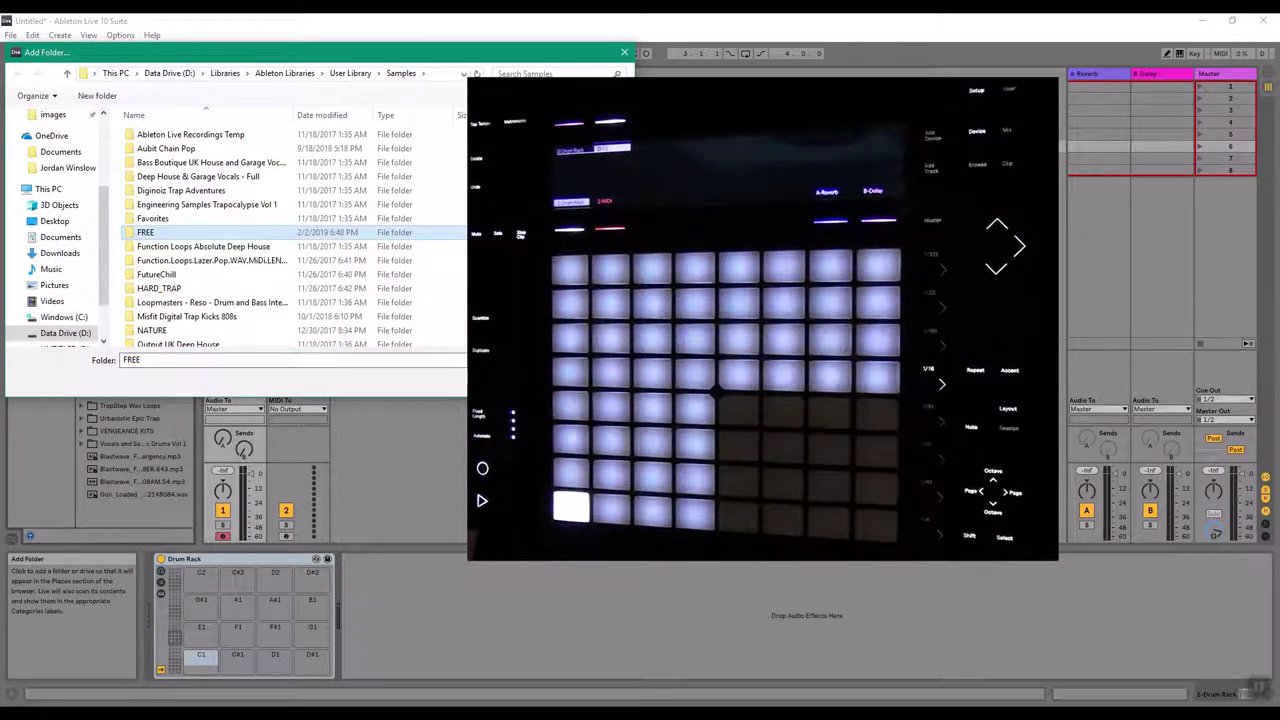
key(Return)
click(35, 368)
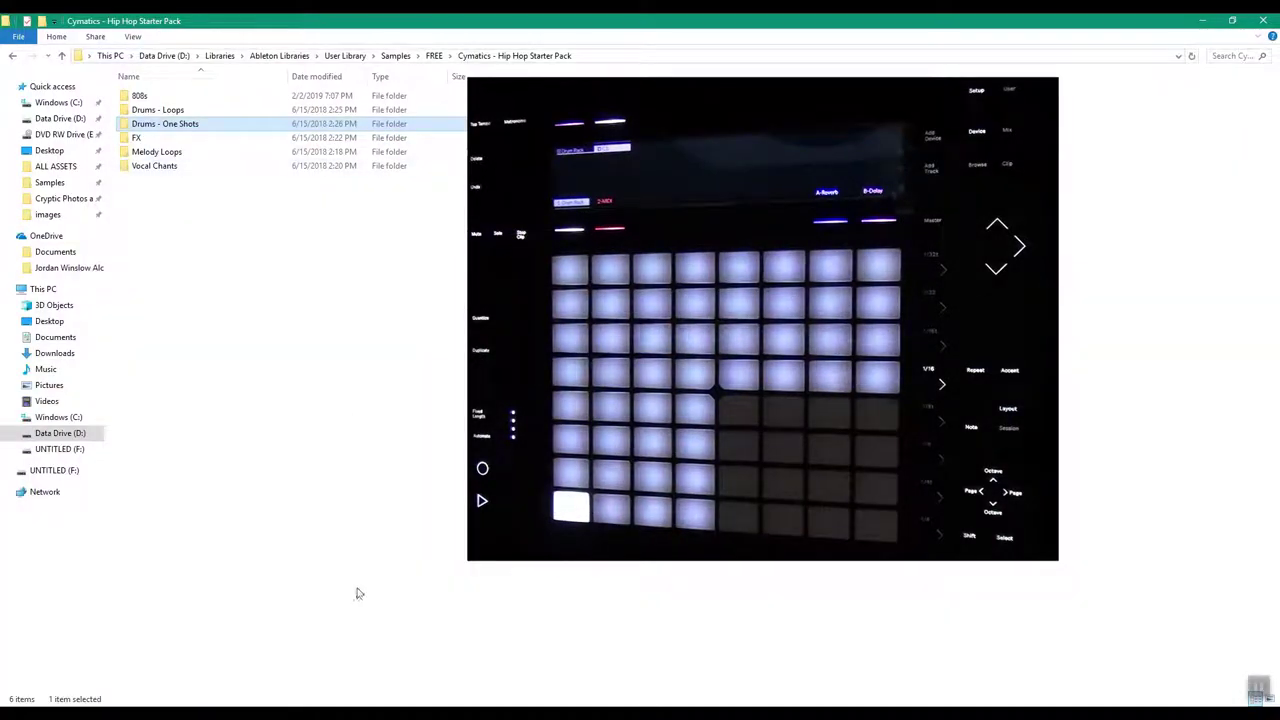
From Drums - One Shots > Kicks in File Explorer, load Cymatics - Grime Kick 2 onto the Drum Rack's C1 pad
double_click(157, 127)
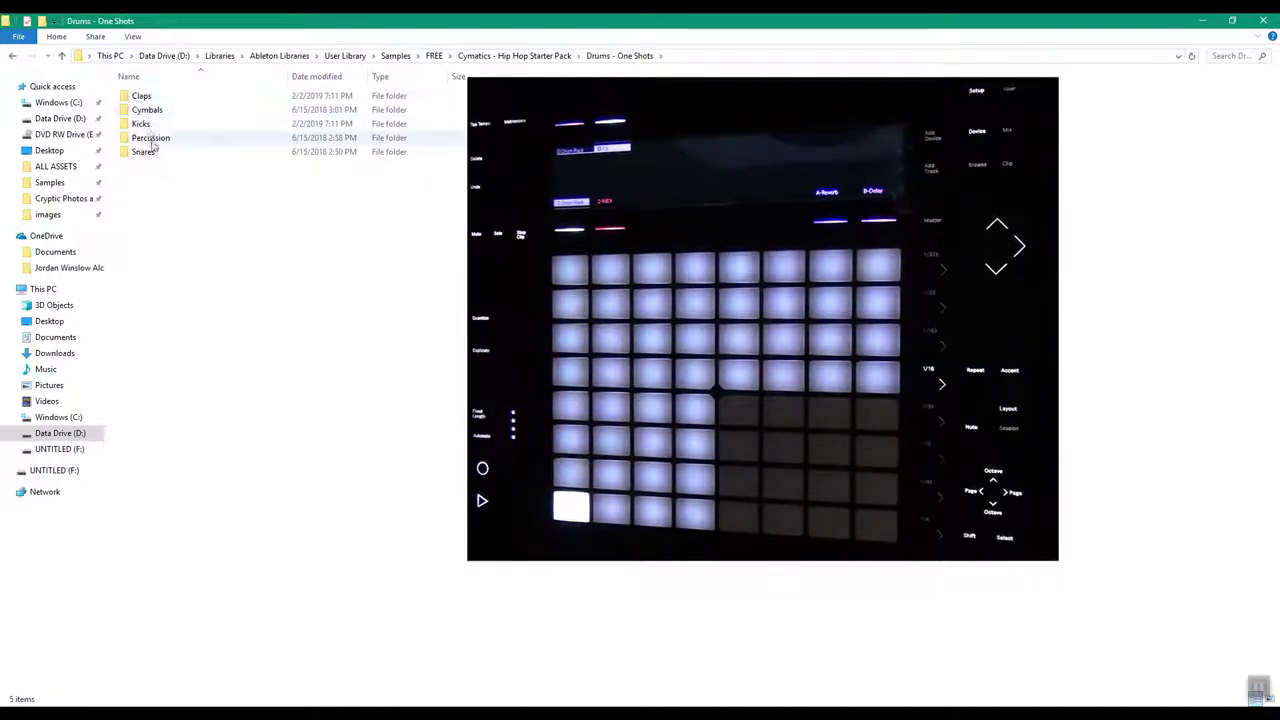
double_click(150, 133)
double_click(165, 96)
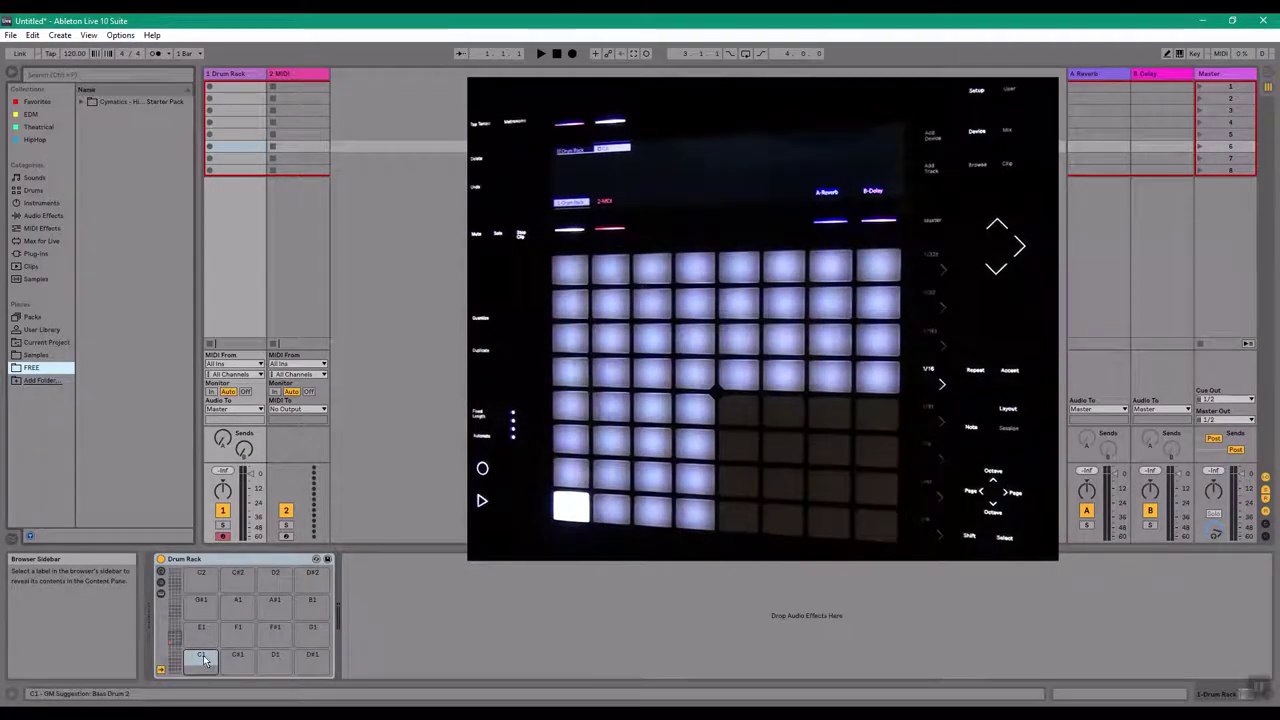
drag(203, 655, 203, 656)
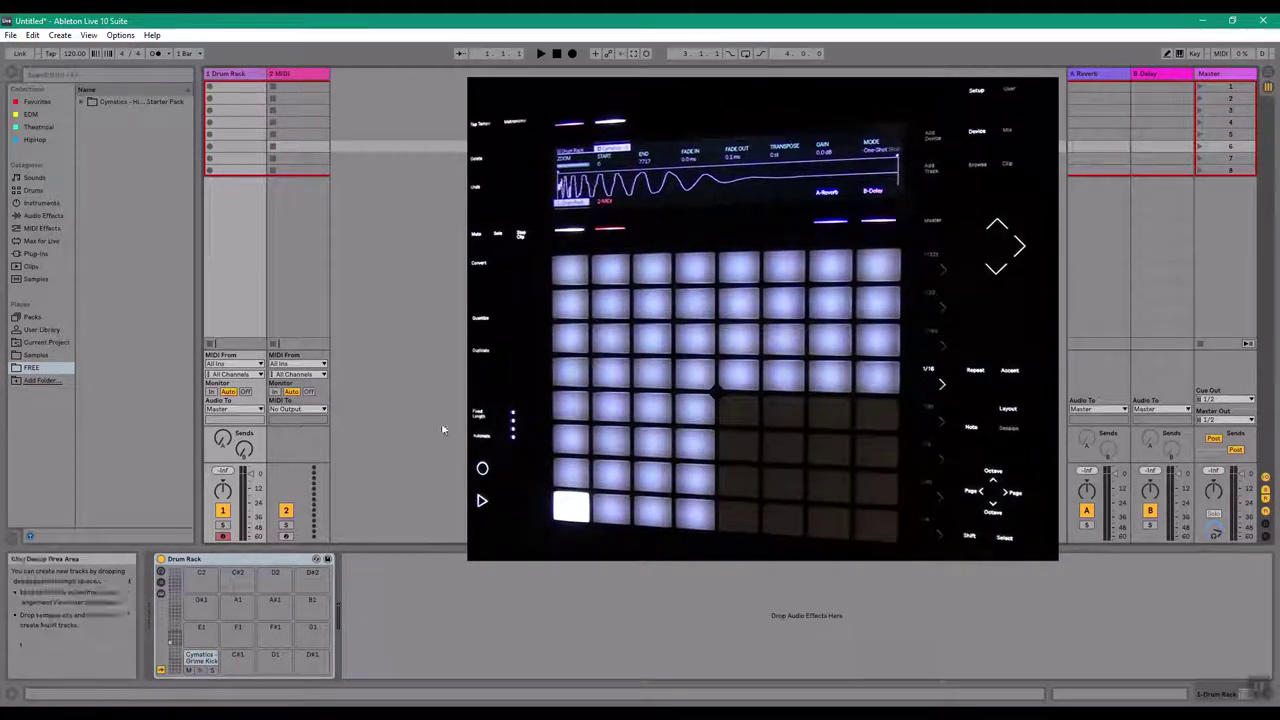
Select the empty C#1 pad and expand the Cymatics starter pack down to Drums - One Shots > Kicks in Ableton's browser
key(alt+Tab)
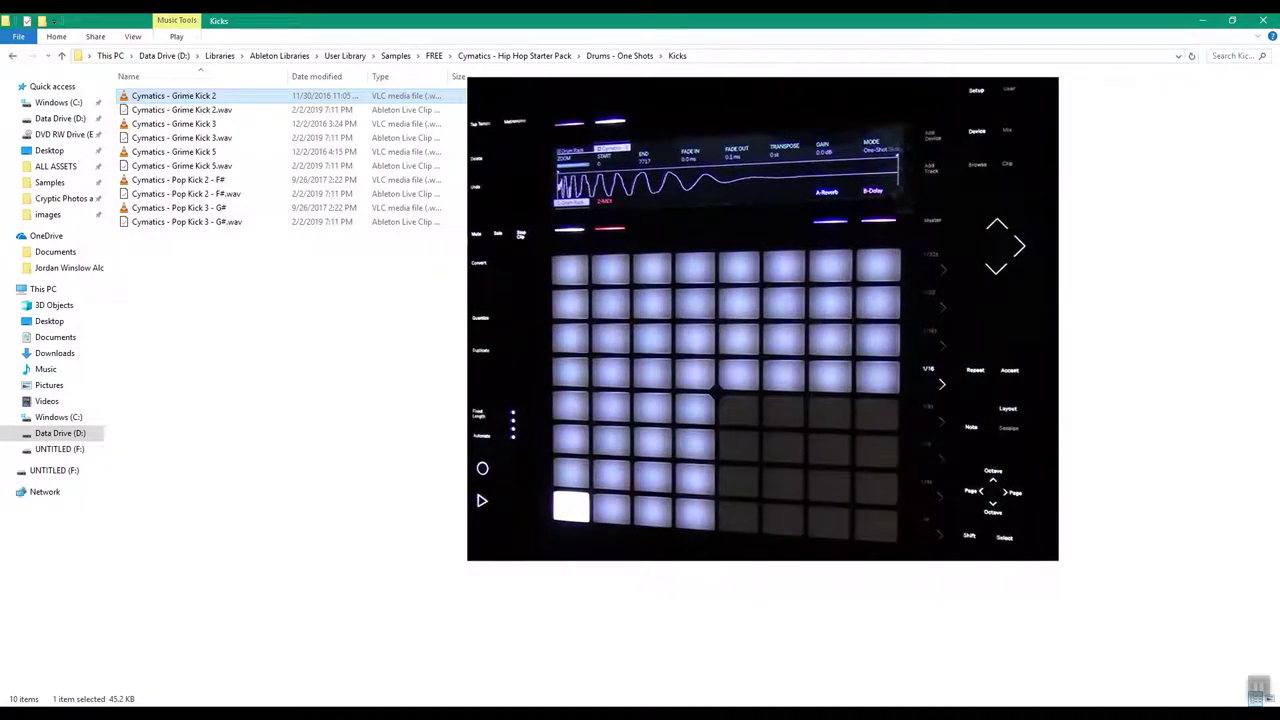
key(alt+Tab)
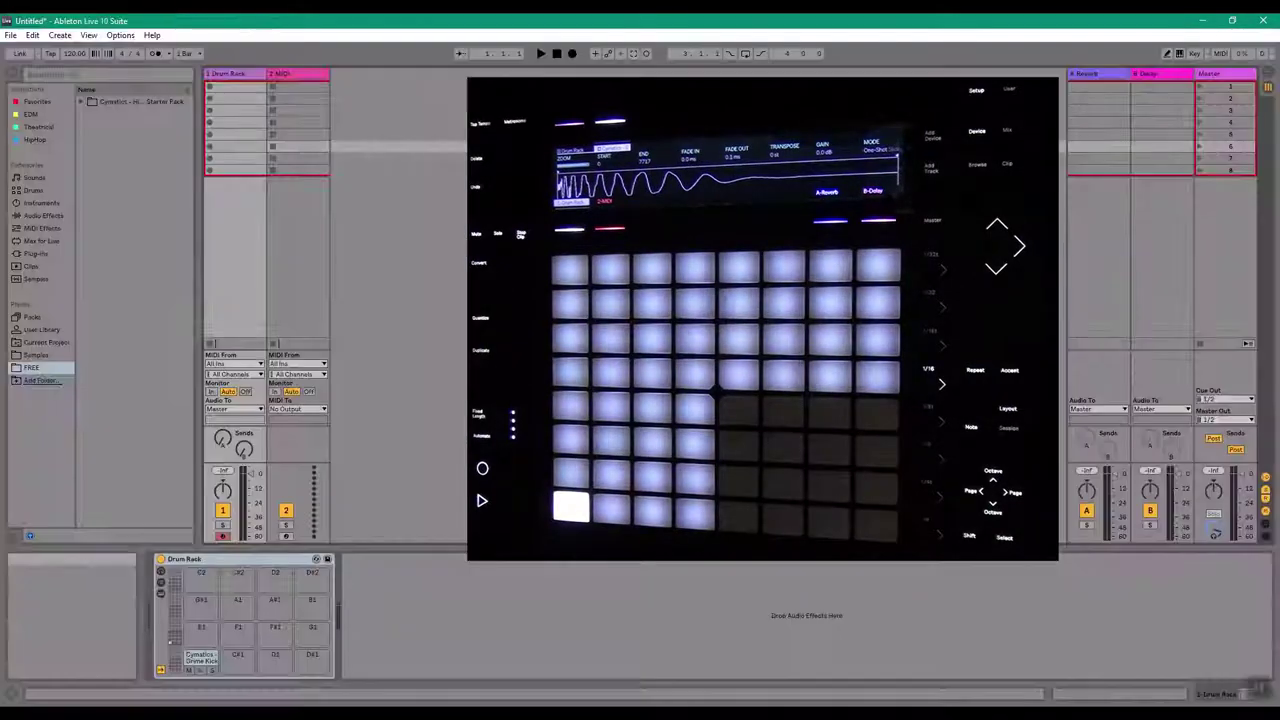
click(226, 660)
click(82, 101)
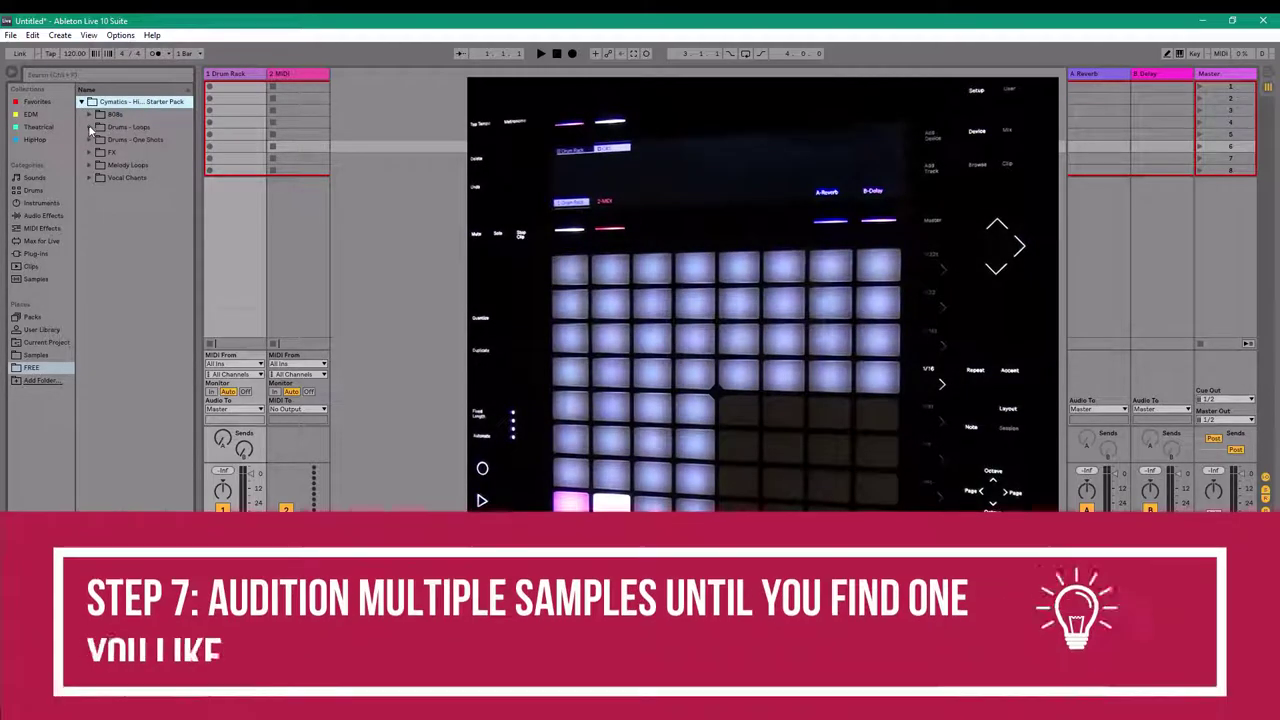
click(89, 139)
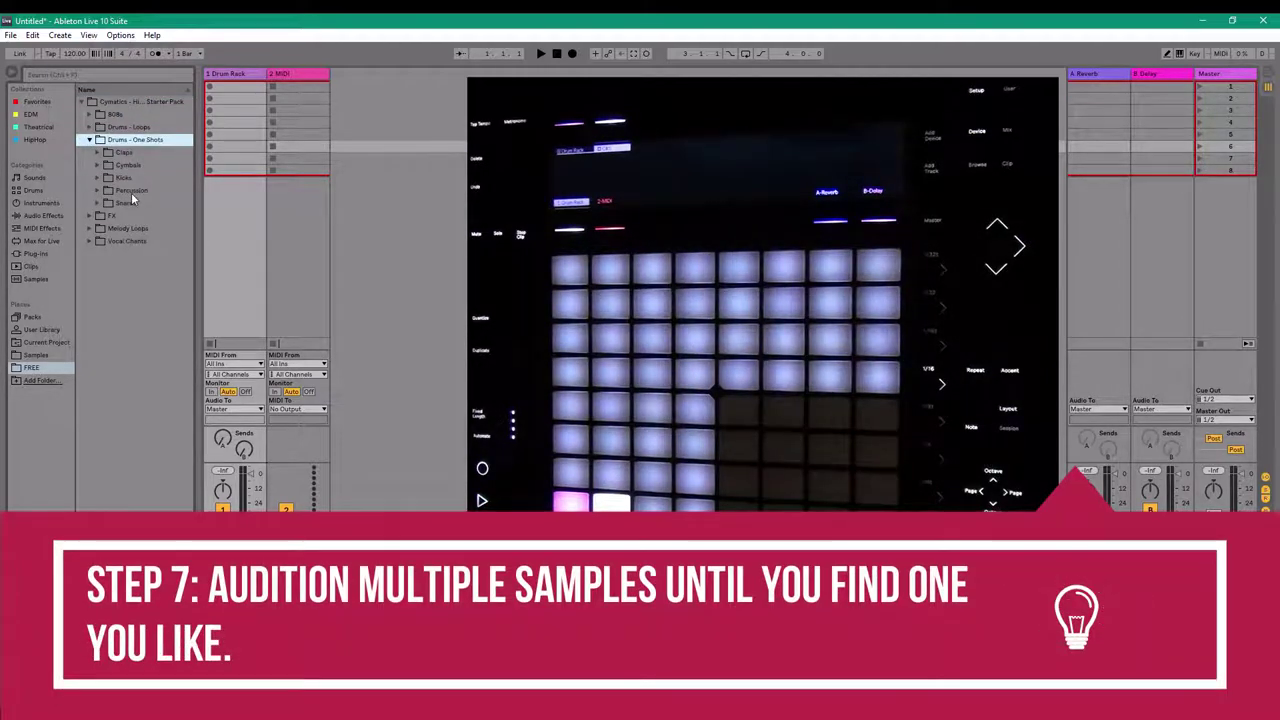
click(117, 177)
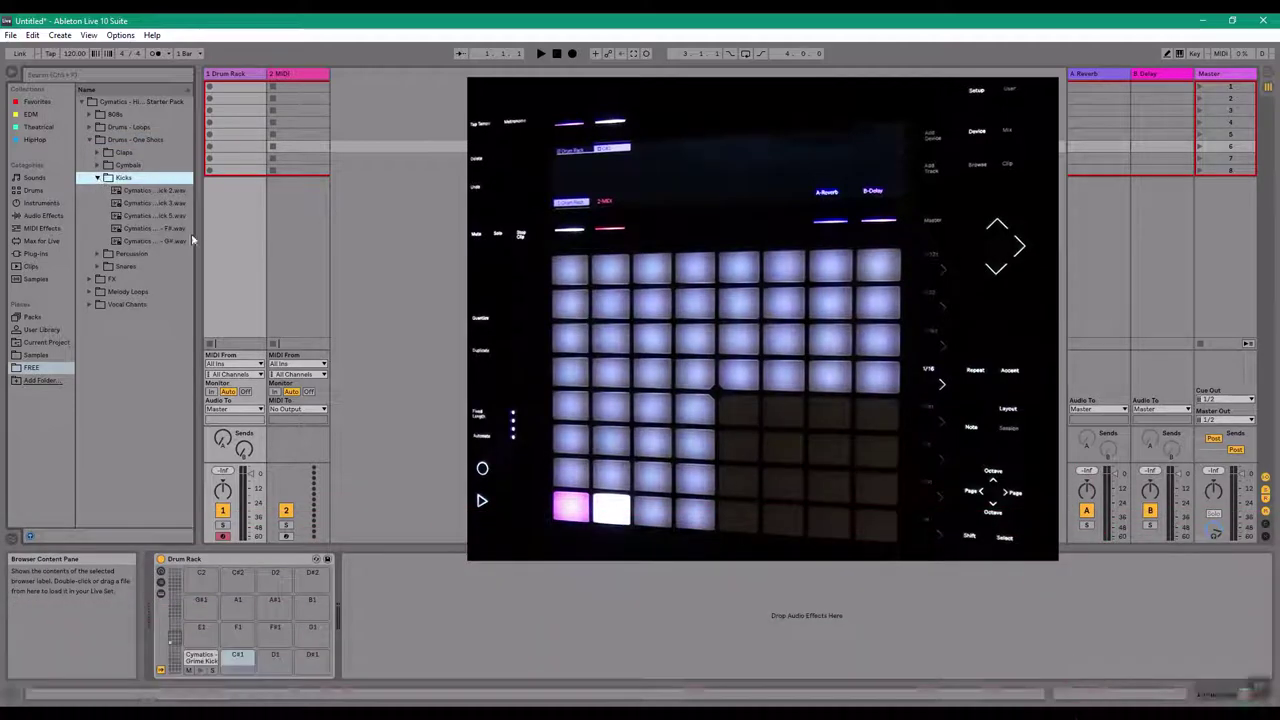
Audition the five kick samples in the Kicks folder, finishing on the first one again
click(146, 190)
click(144, 202)
click(141, 215)
click(140, 228)
click(141, 241)
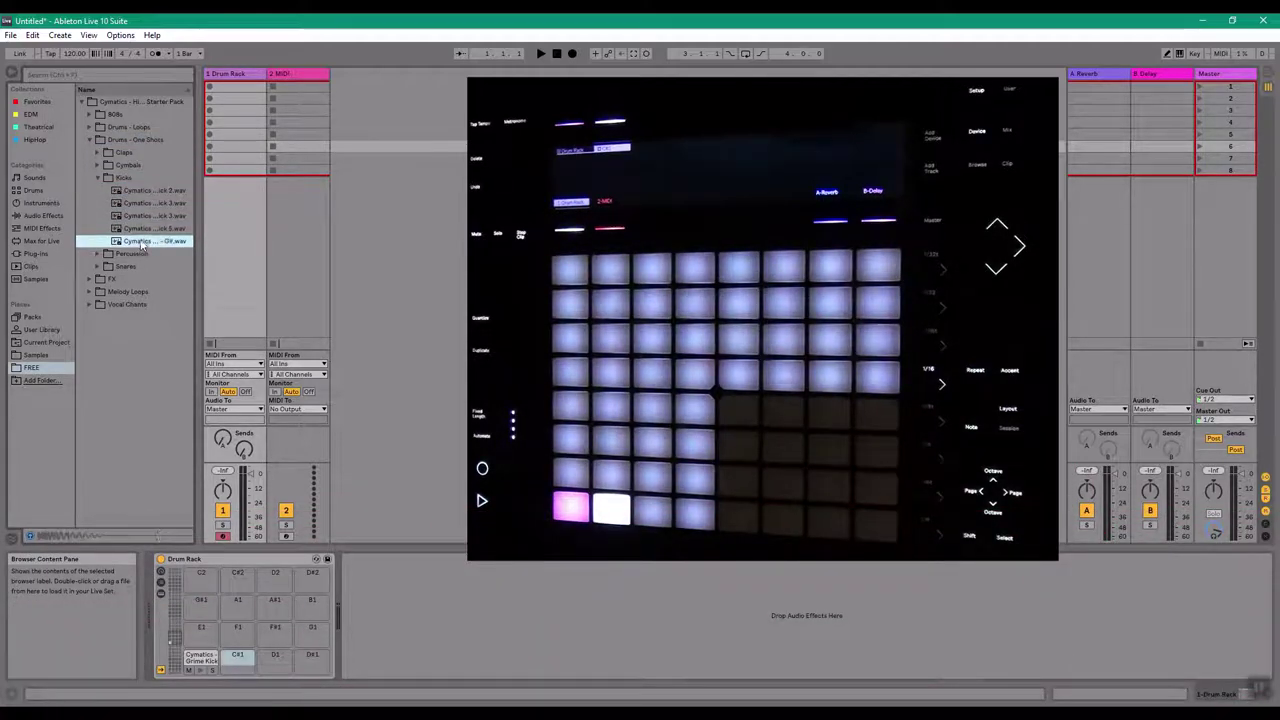
click(137, 190)
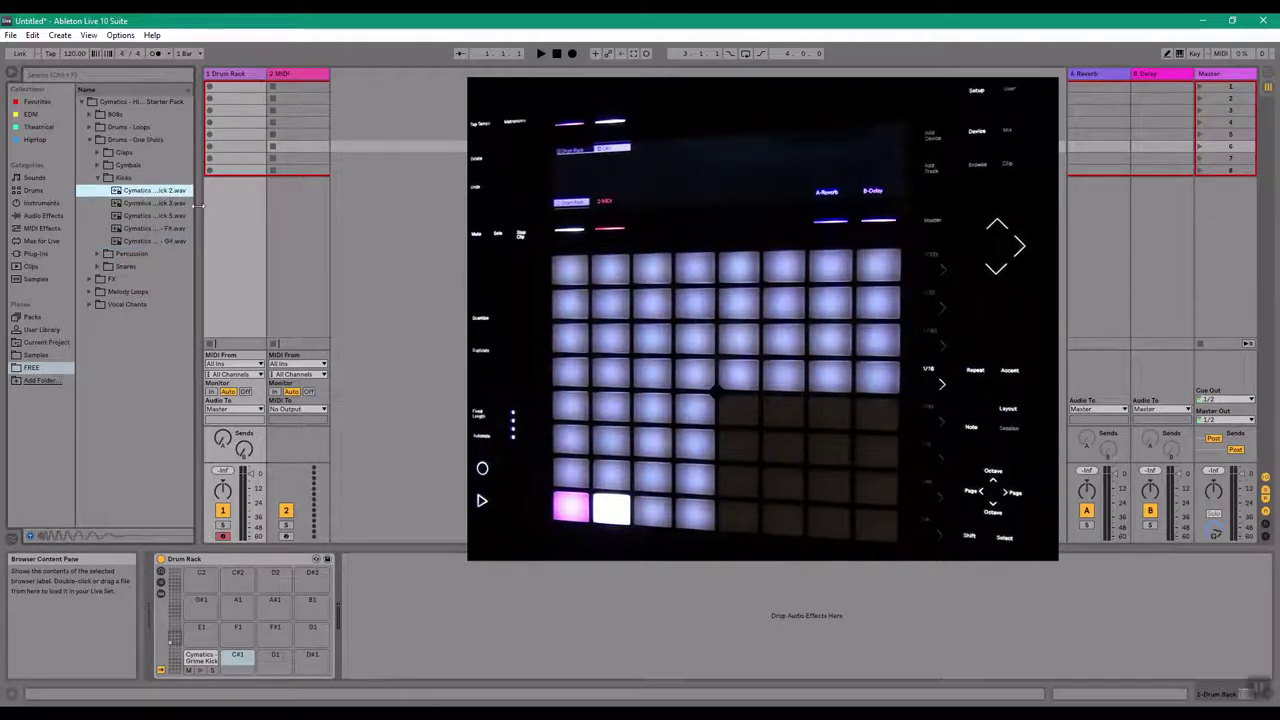
Audition the other kick samples in the Kicks folder and widen the browser to show their full names
click(157, 202)
click(158, 215)
click(160, 228)
click(161, 241)
click(163, 231)
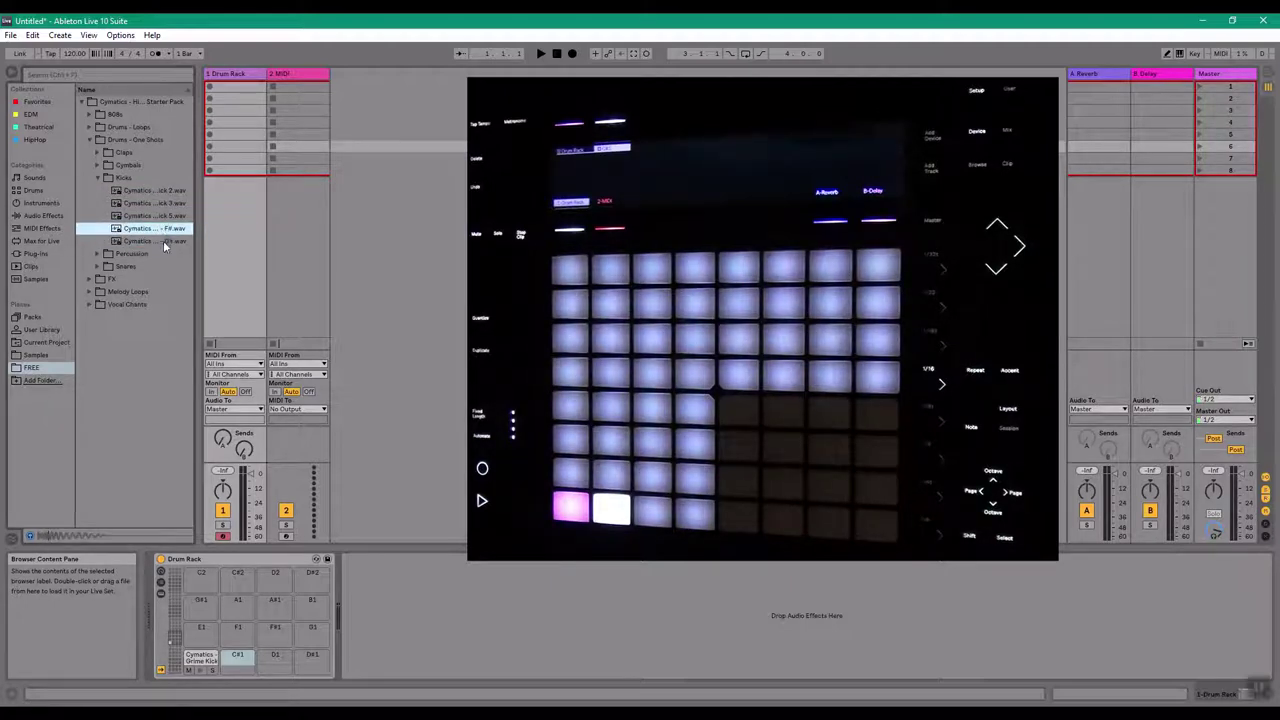
click(160, 241)
click(162, 229)
drag(197, 190, 233, 190)
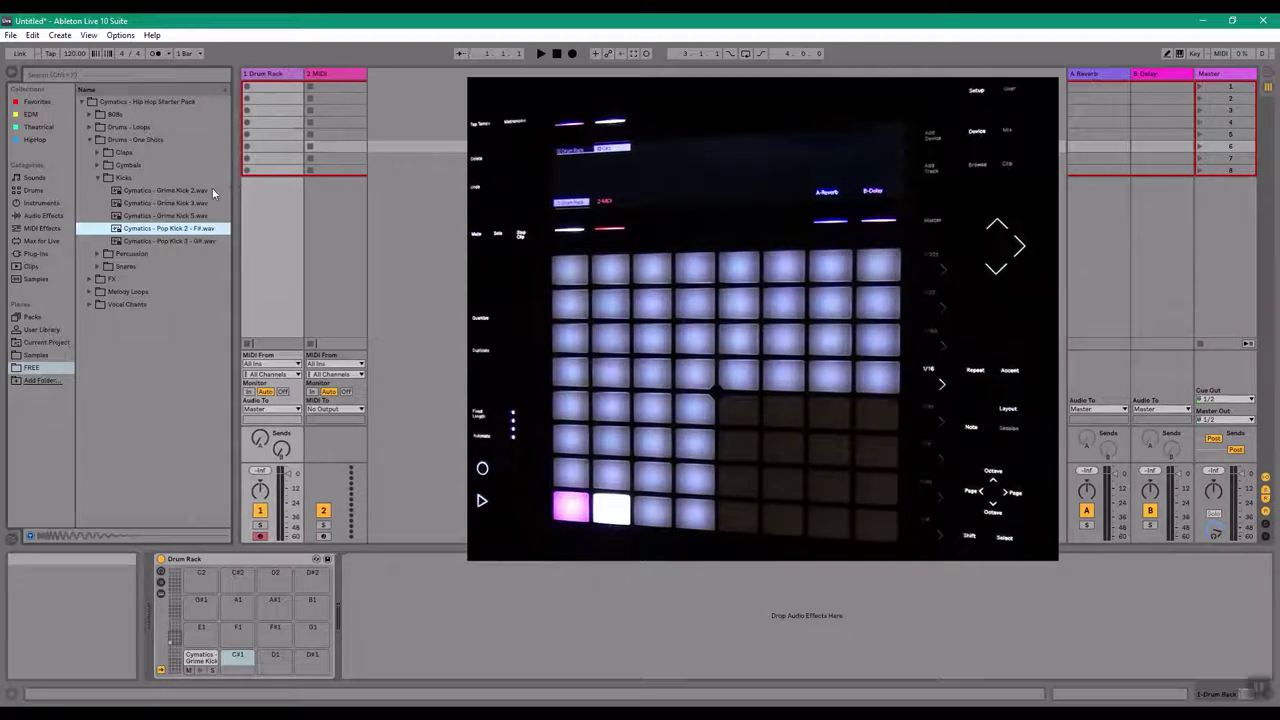
Compare Cymatics - Grime Kick 2 with Pop Kick 2 - F#, and place Grime Kick 2 on the Drum Rack's C1 pad
click(186, 189)
click(176, 228)
click(184, 190)
click(180, 228)
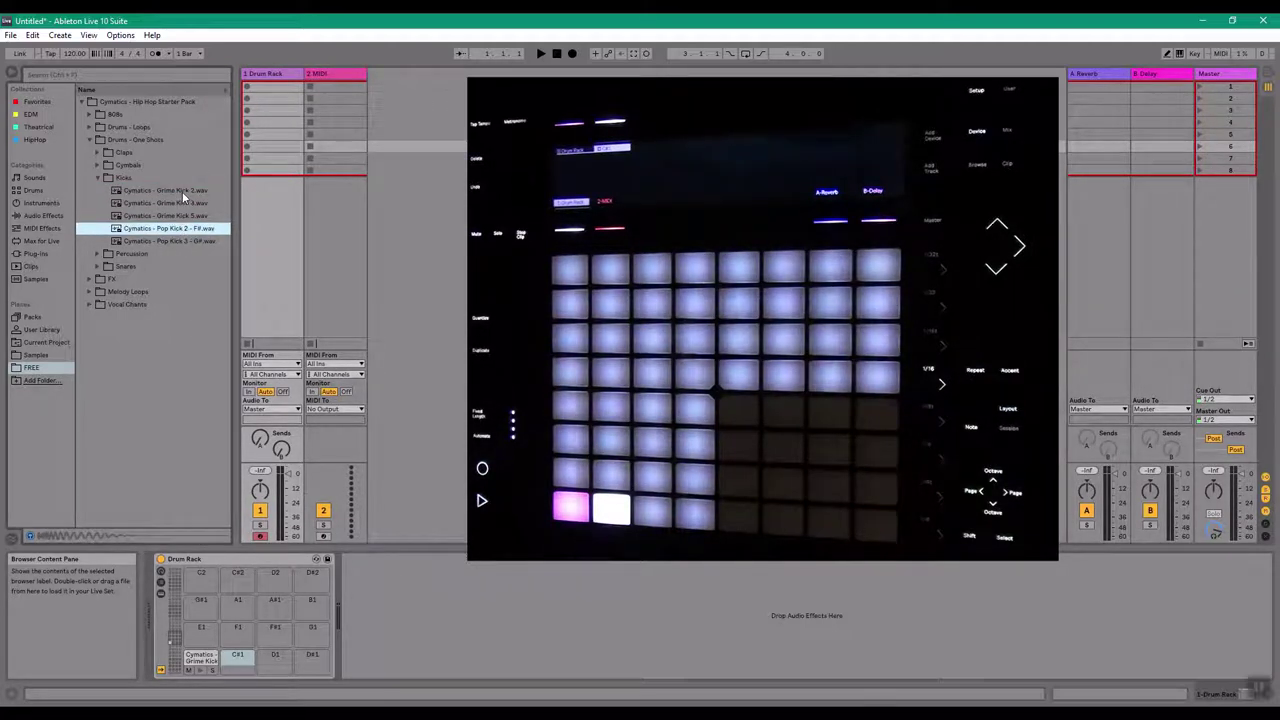
click(182, 191)
drag(183, 668, 203, 675)
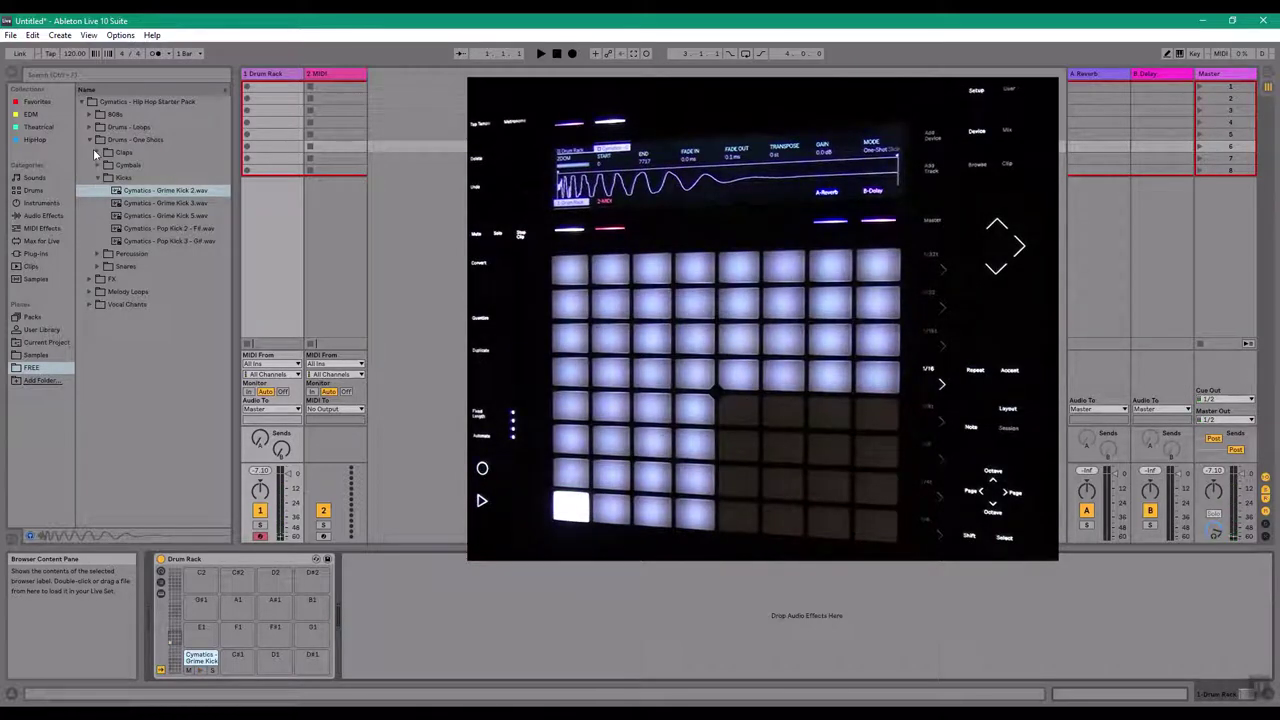
Expand the Snares folder and audition its samples in order from Snare 1 - C to Snare 45 - B
click(96, 266)
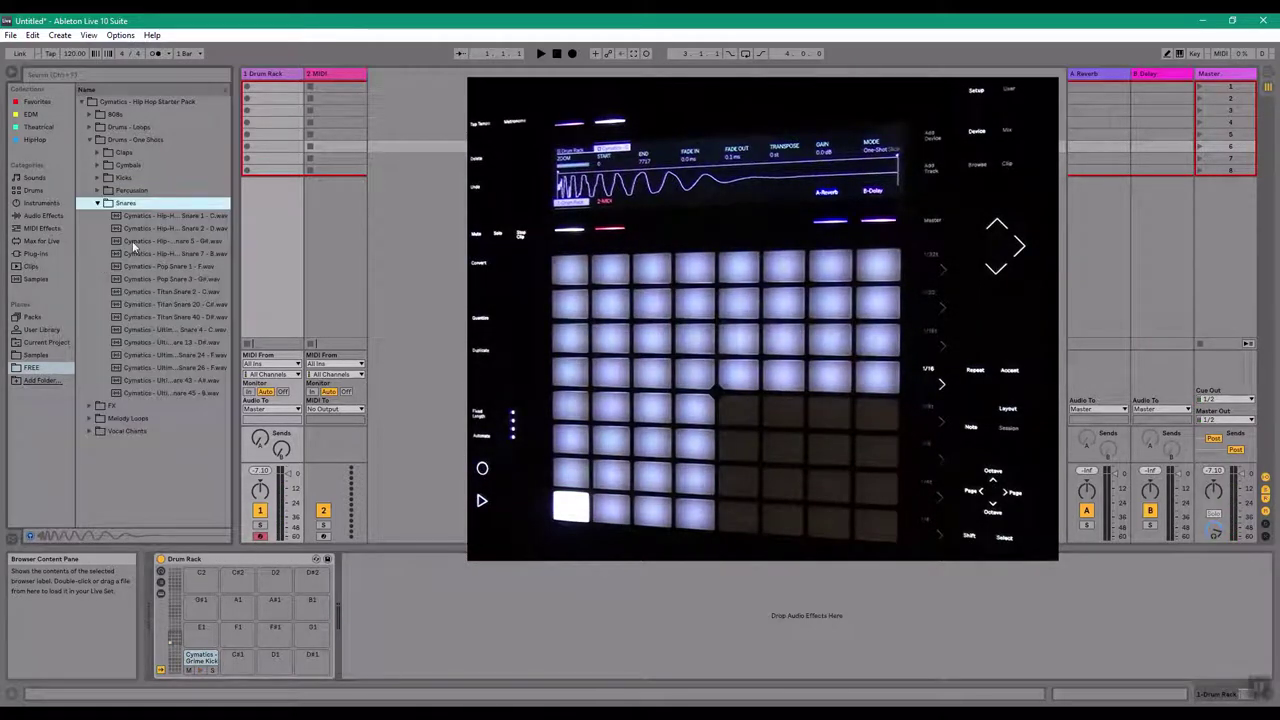
click(175, 217)
click(169, 228)
click(170, 241)
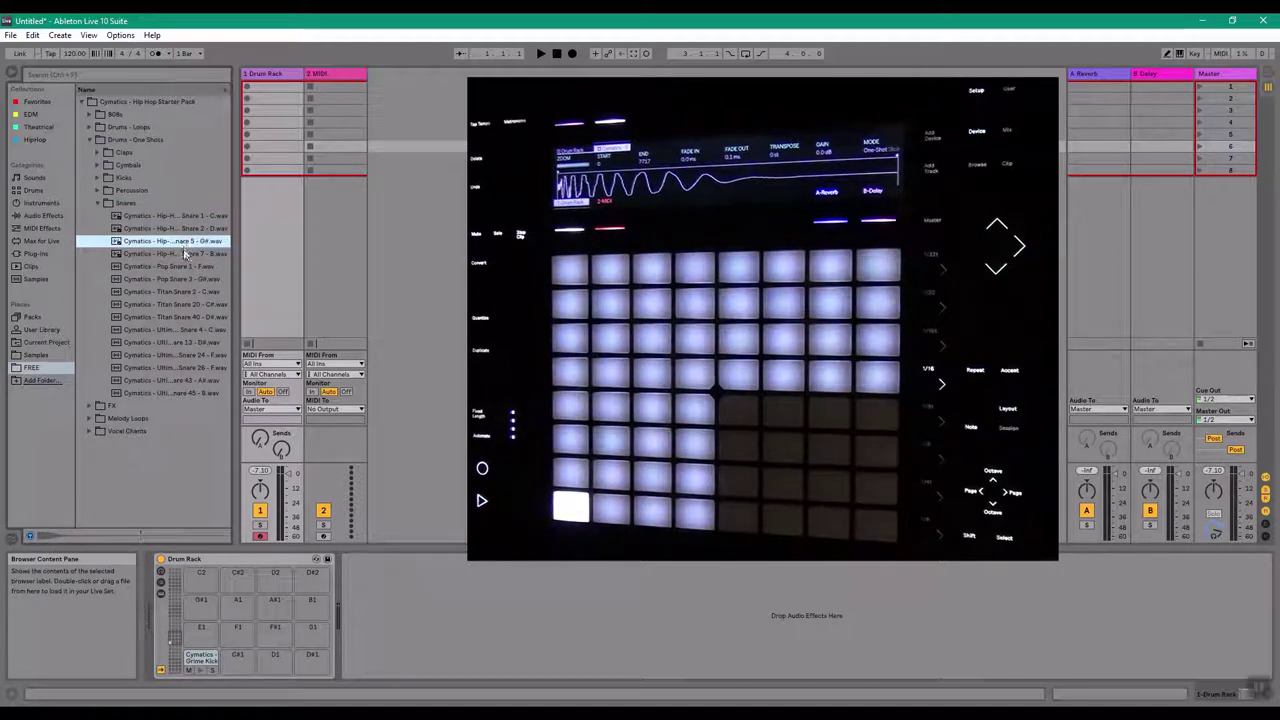
click(181, 254)
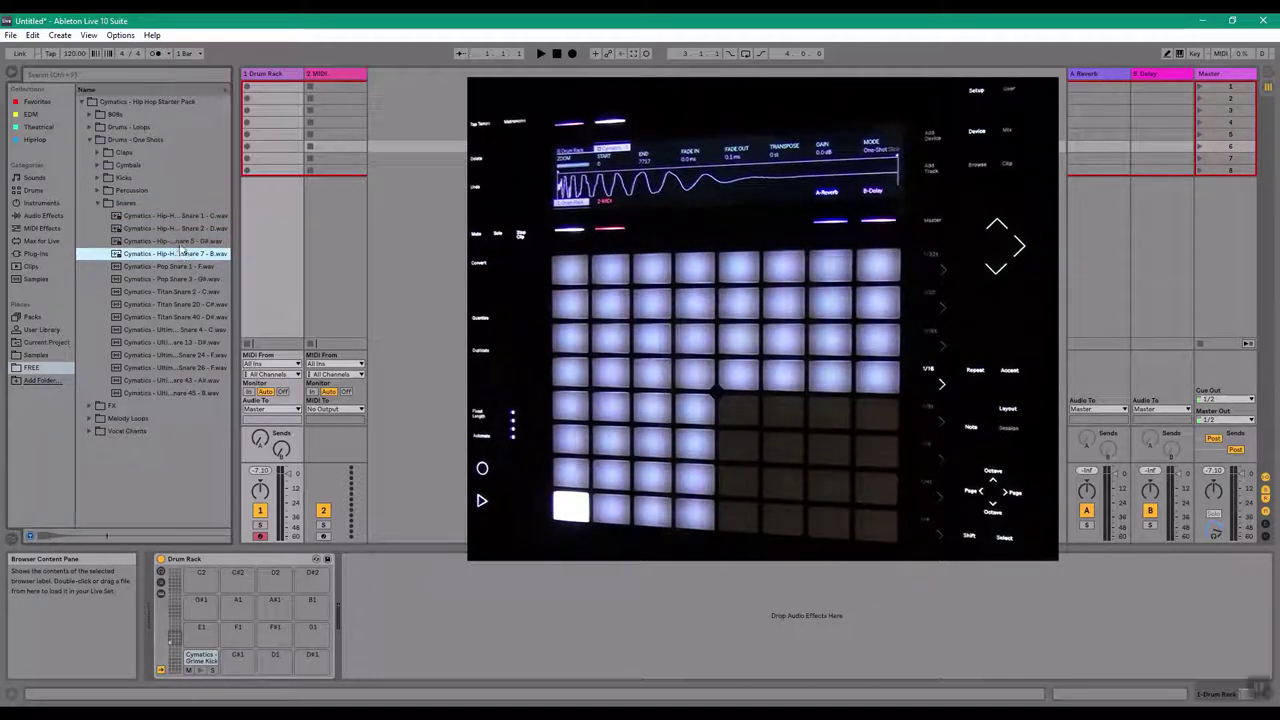
click(172, 267)
click(177, 280)
click(178, 292)
click(179, 304)
click(180, 317)
click(178, 330)
click(175, 342)
click(175, 355)
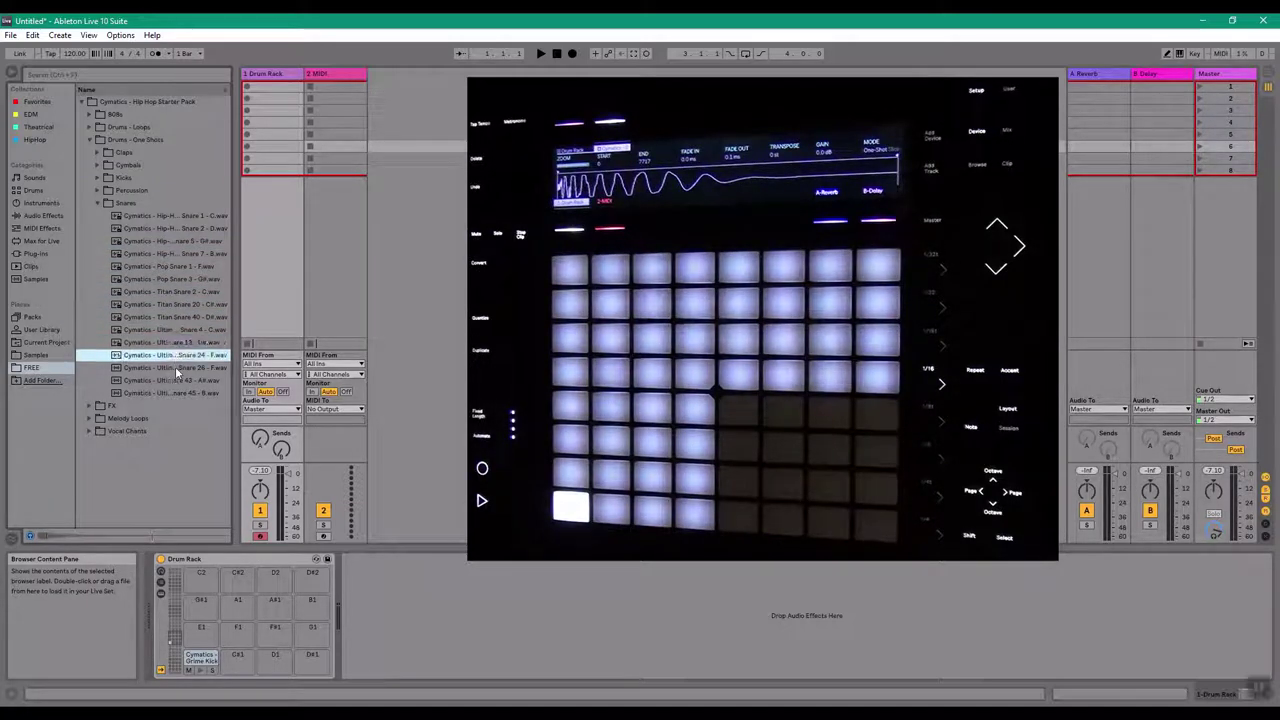
click(176, 367)
click(176, 380)
click(171, 393)
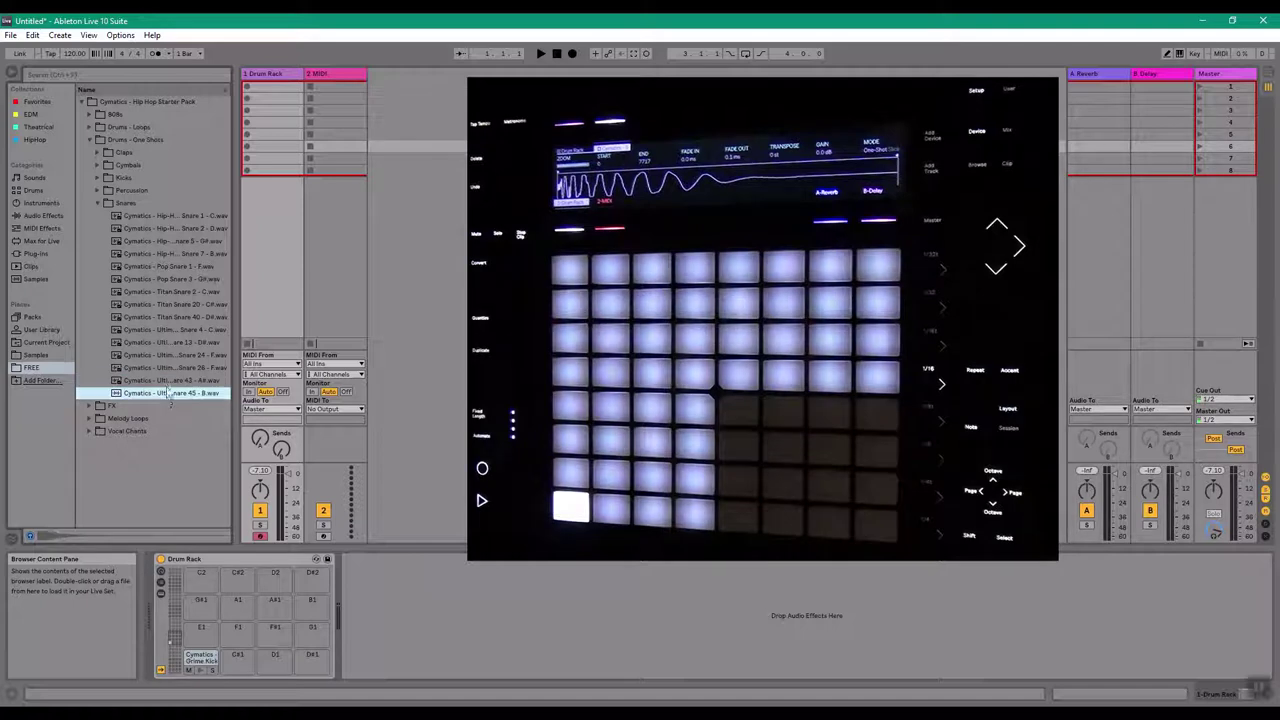
Re-audition Pop Snare 1 and the first Hip-Hop snares, and load the Hip-Hop Snare 5 - G# sample onto the C#1 pad
click(168, 267)
click(167, 242)
click(170, 229)
click(170, 217)
click(171, 230)
click(172, 243)
double_click(171, 243)
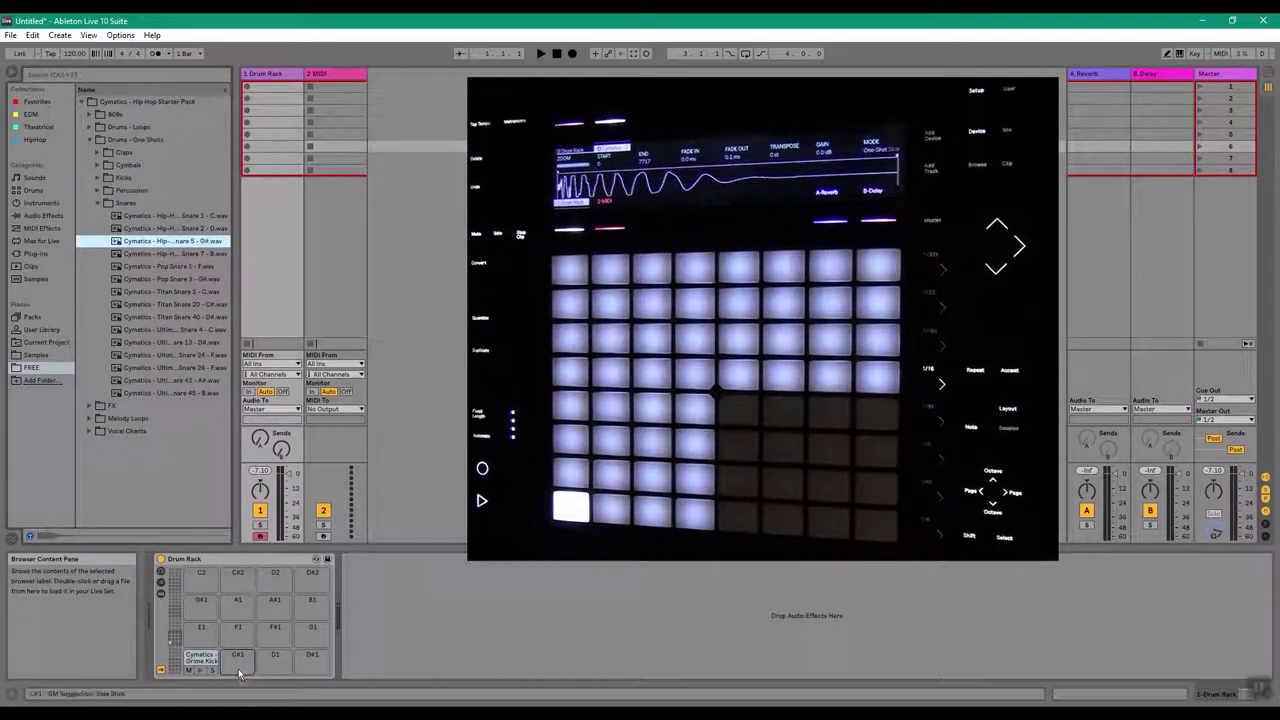
Compare Hip-Hop Snare 1 - C with Snare 2 - D, and load Snare 2 - D onto the D1 pad
click(170, 229)
click(170, 217)
click(170, 228)
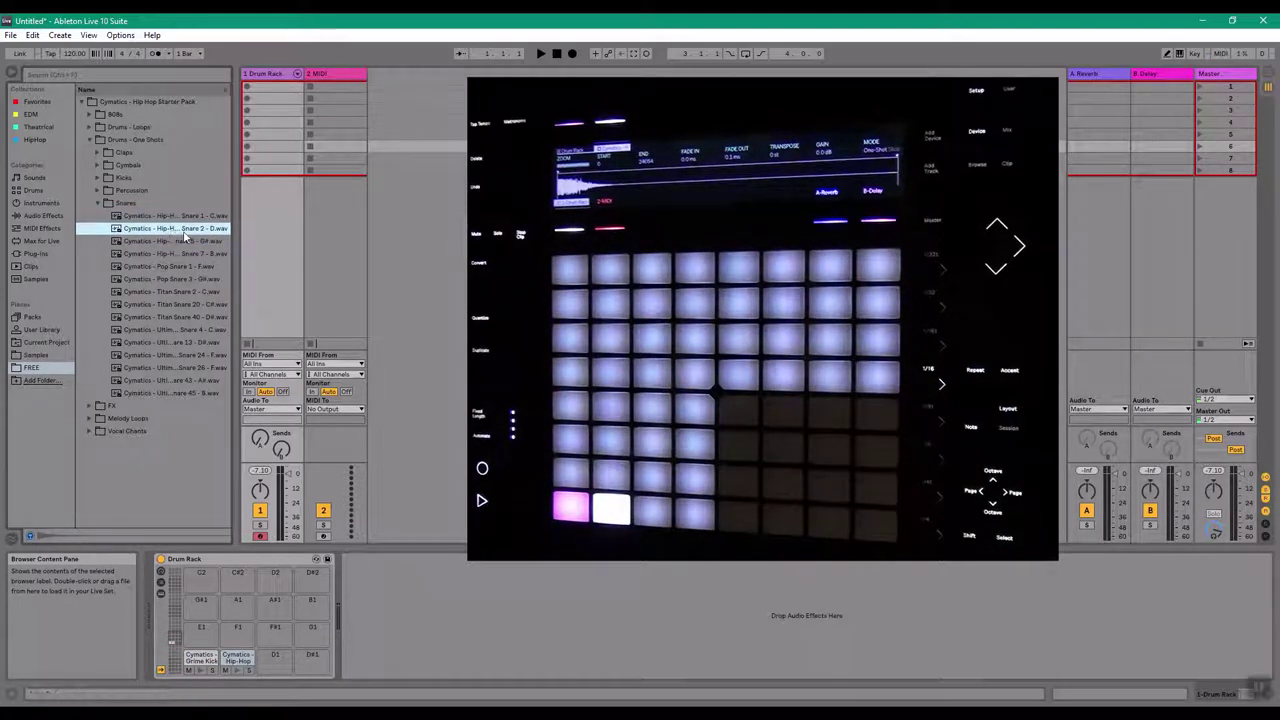
drag(277, 658, 275, 660)
Audition the snares from Pop Snare 3 through the three Titan snares to Snare 13
click(186, 281)
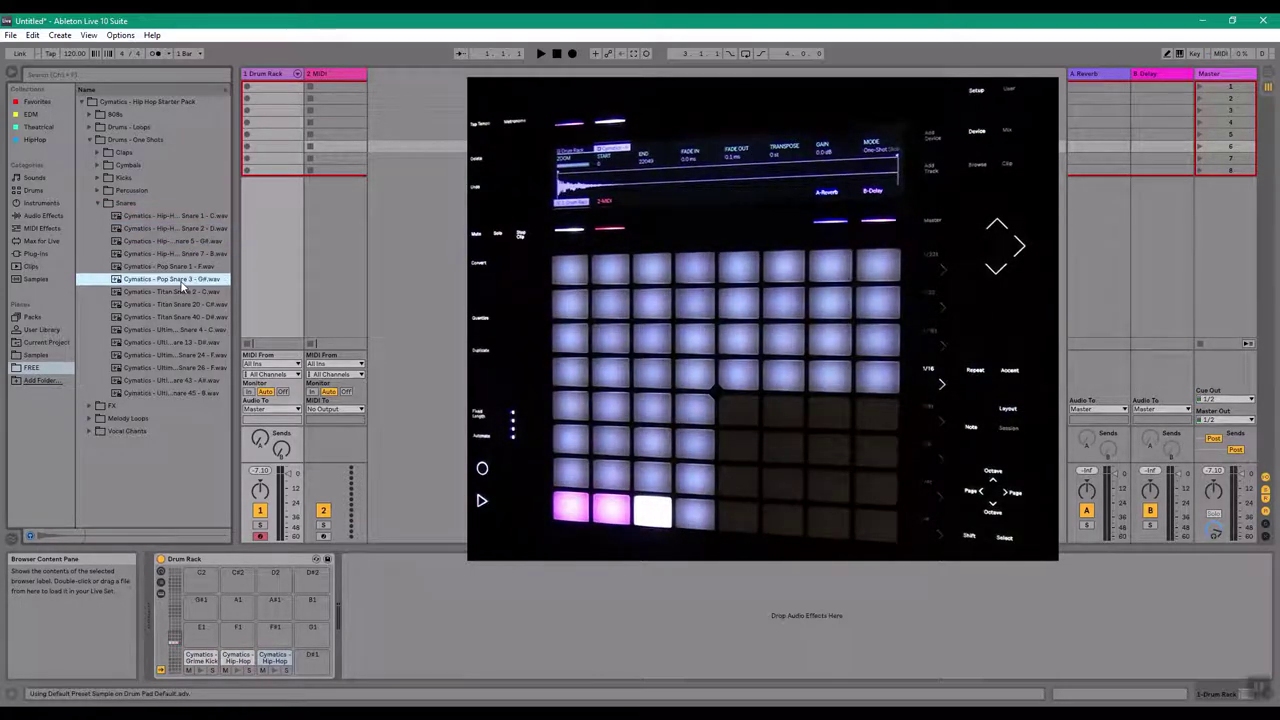
click(179, 293)
click(177, 306)
click(177, 319)
click(177, 331)
click(177, 343)
Expand the Claps folder and audition its samples in order from Big Clap 25 to Titan Big Clap 24
click(99, 153)
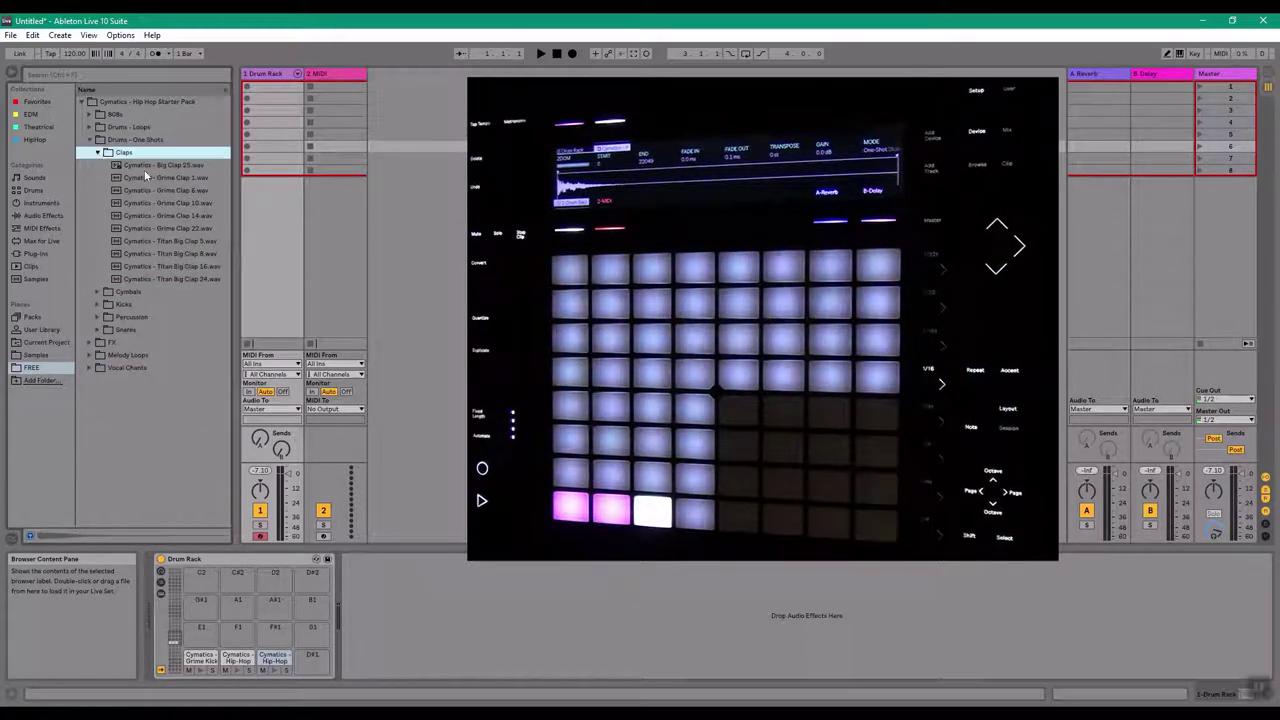
click(153, 166)
click(160, 179)
click(161, 189)
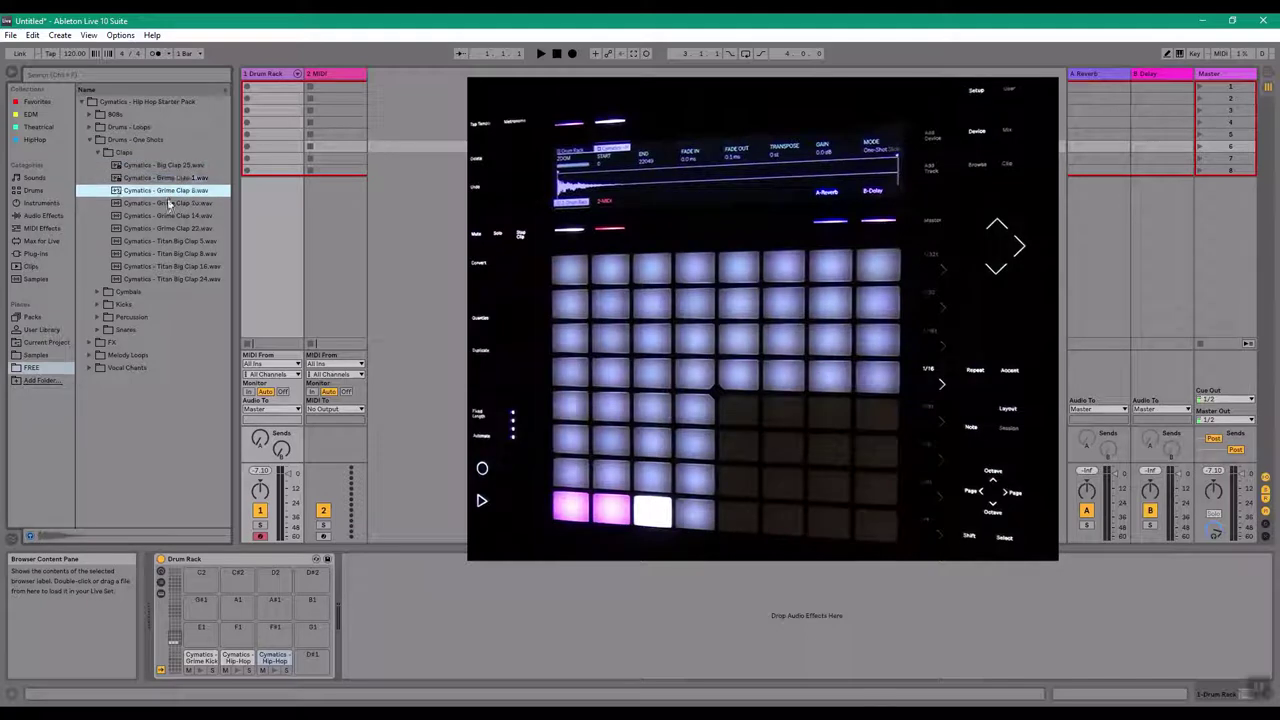
click(172, 203)
click(175, 216)
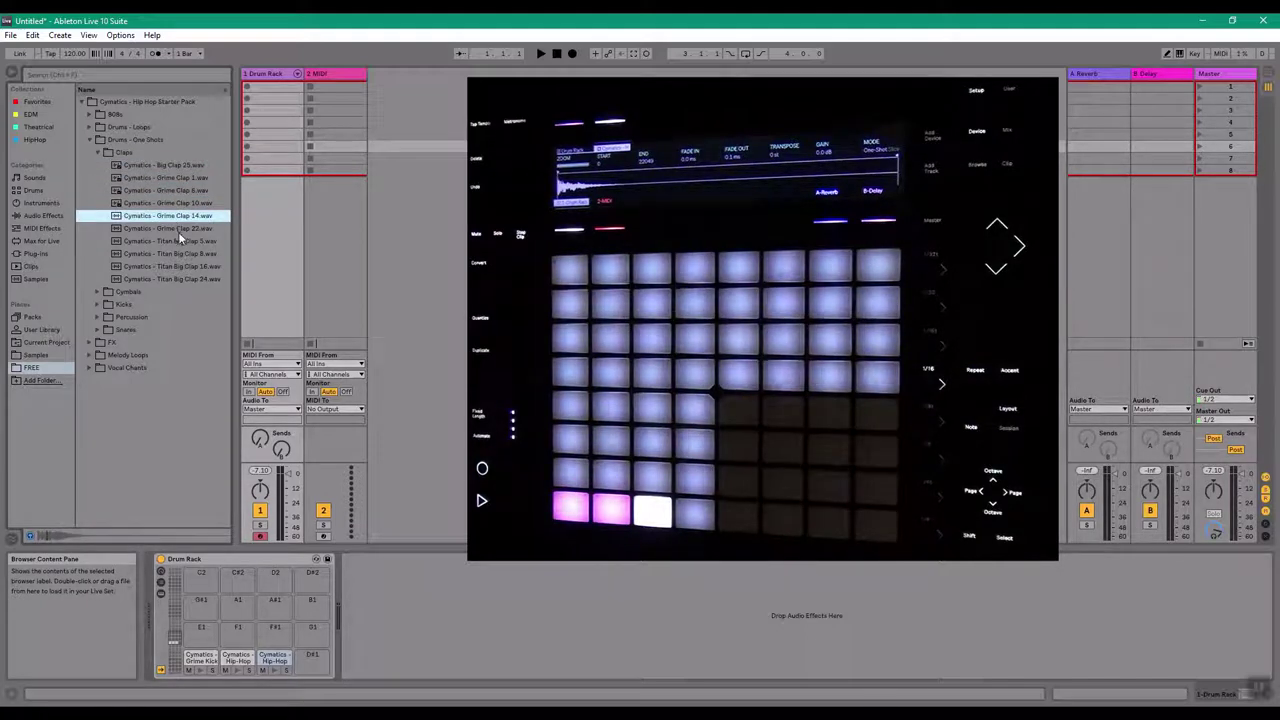
click(180, 228)
click(182, 241)
click(183, 253)
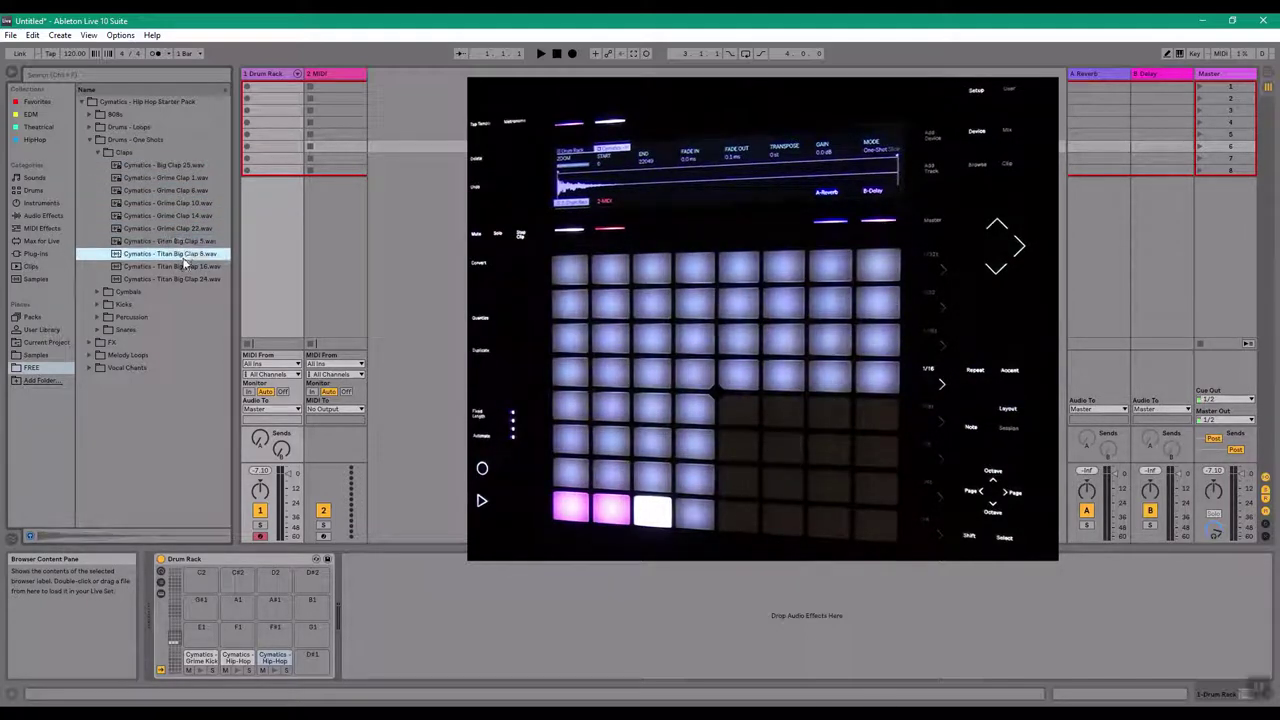
click(185, 266)
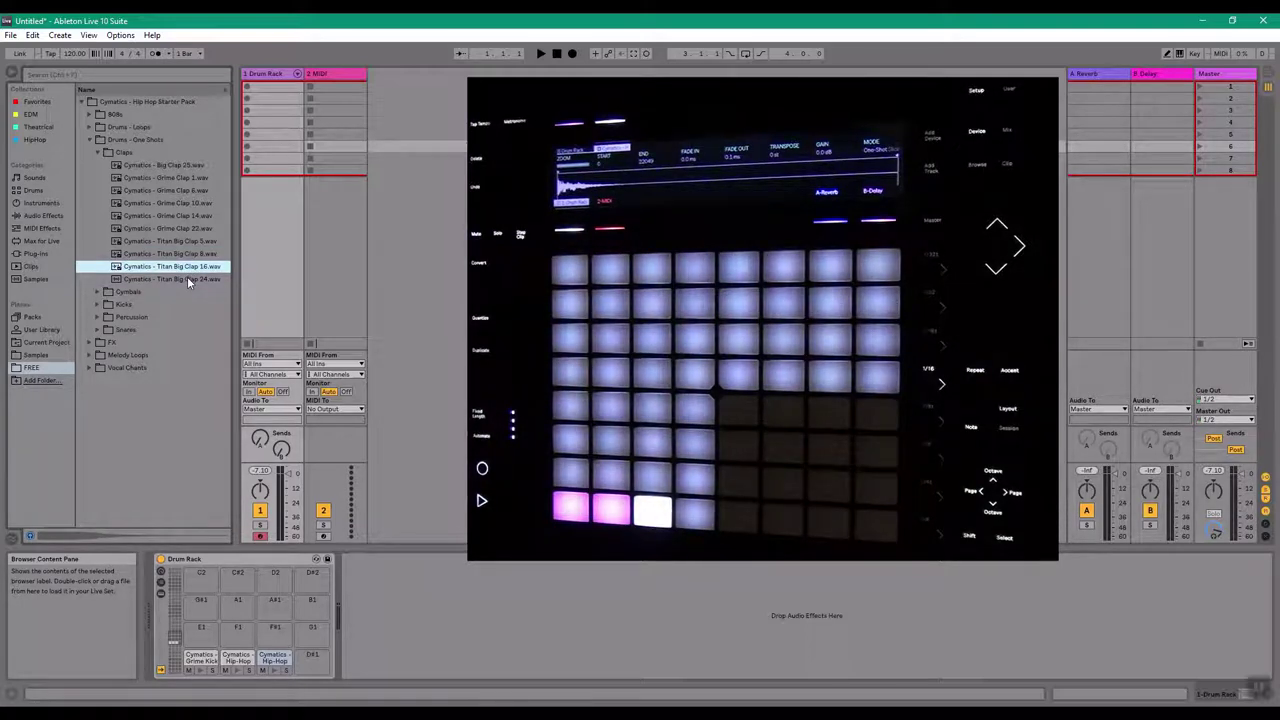
click(186, 277)
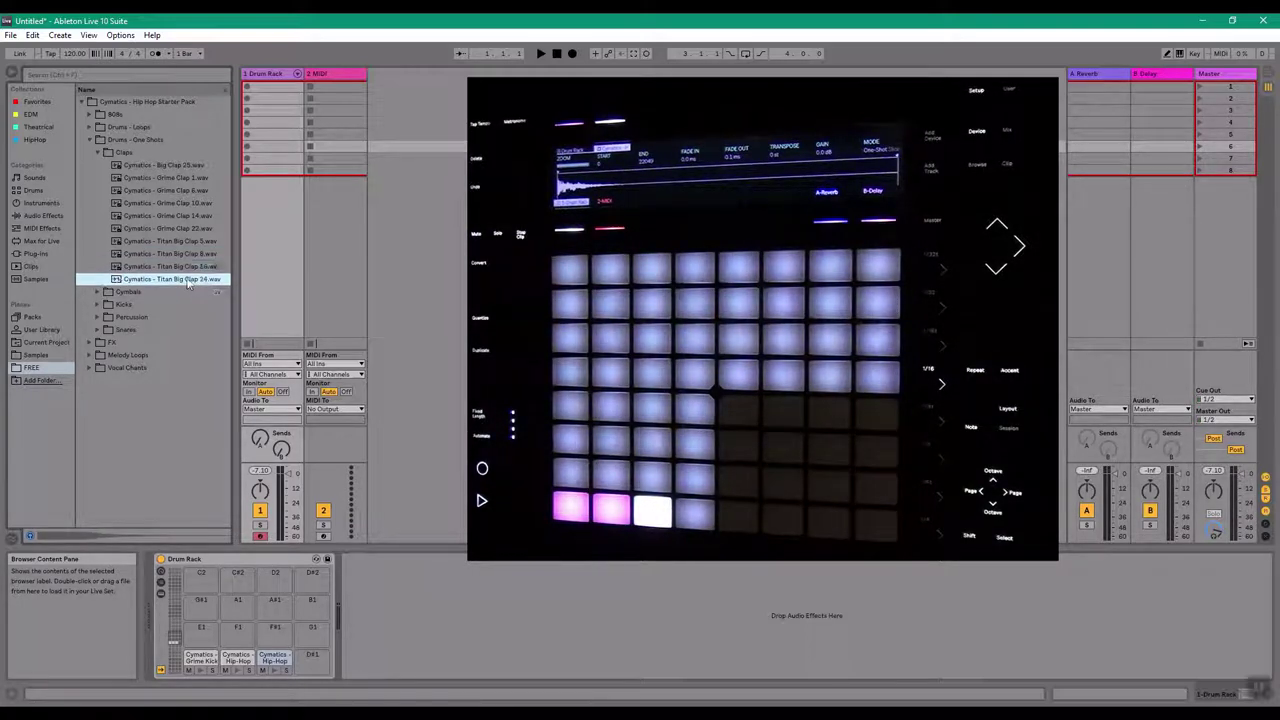
Re-audition Grime Clap 6, 10, 14 and 22, and load Cymatics - Grime Clap 22 onto the D#1 pad
click(176, 216)
click(180, 203)
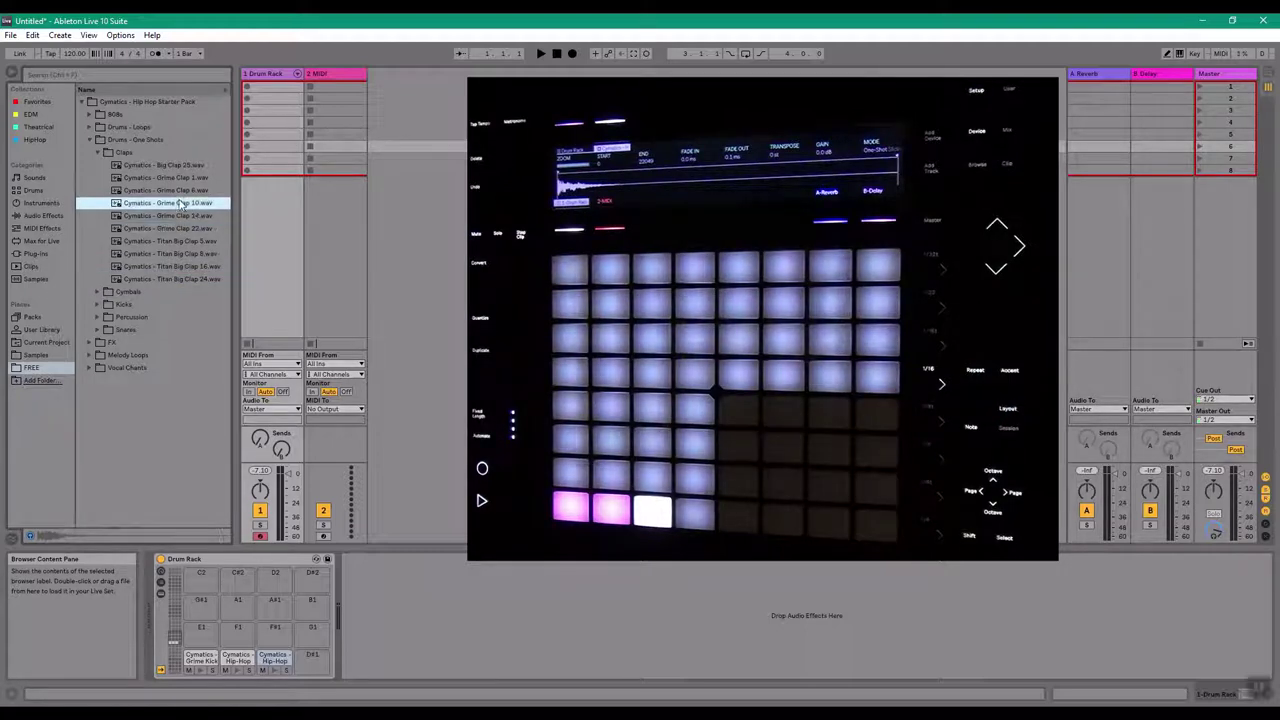
click(185, 190)
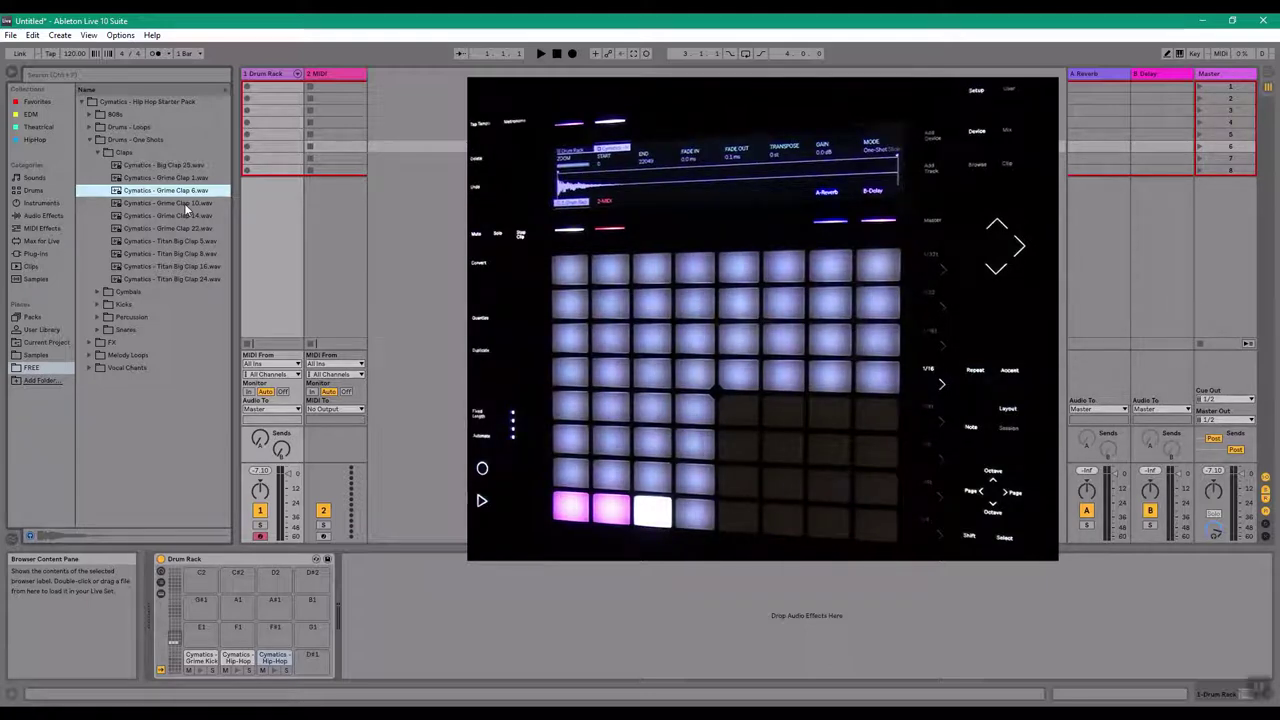
click(184, 203)
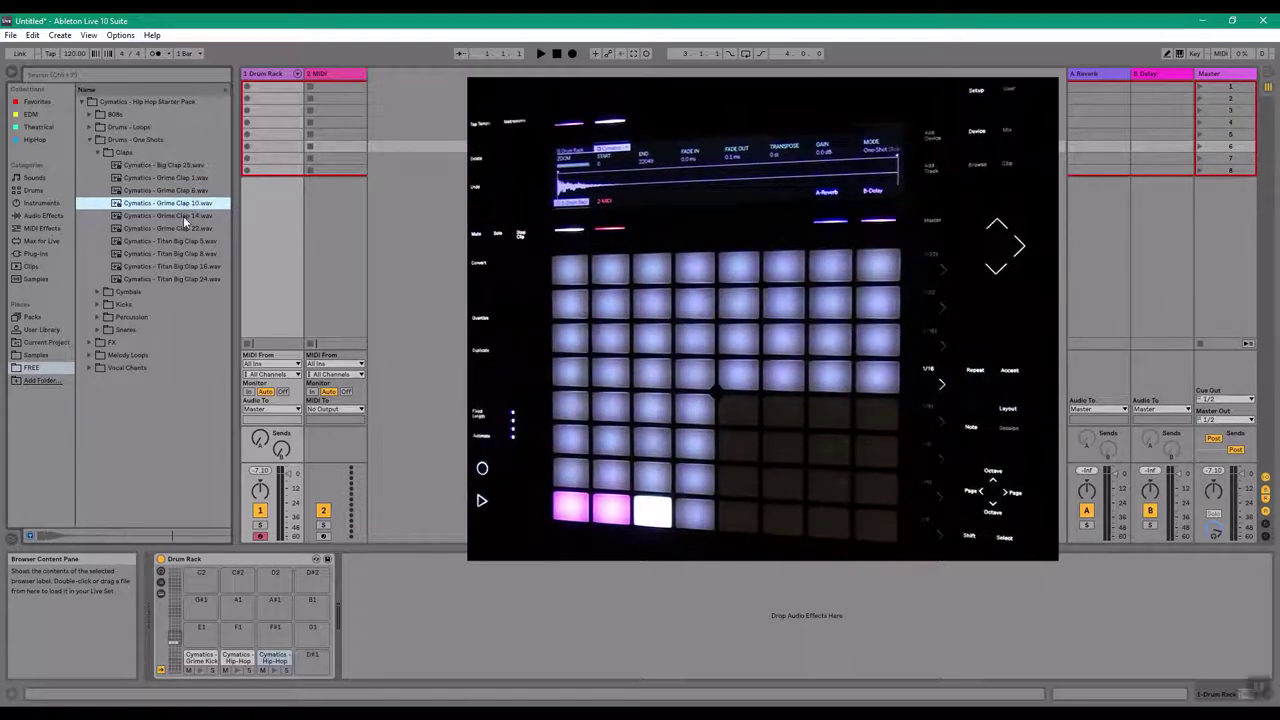
click(183, 216)
click(181, 228)
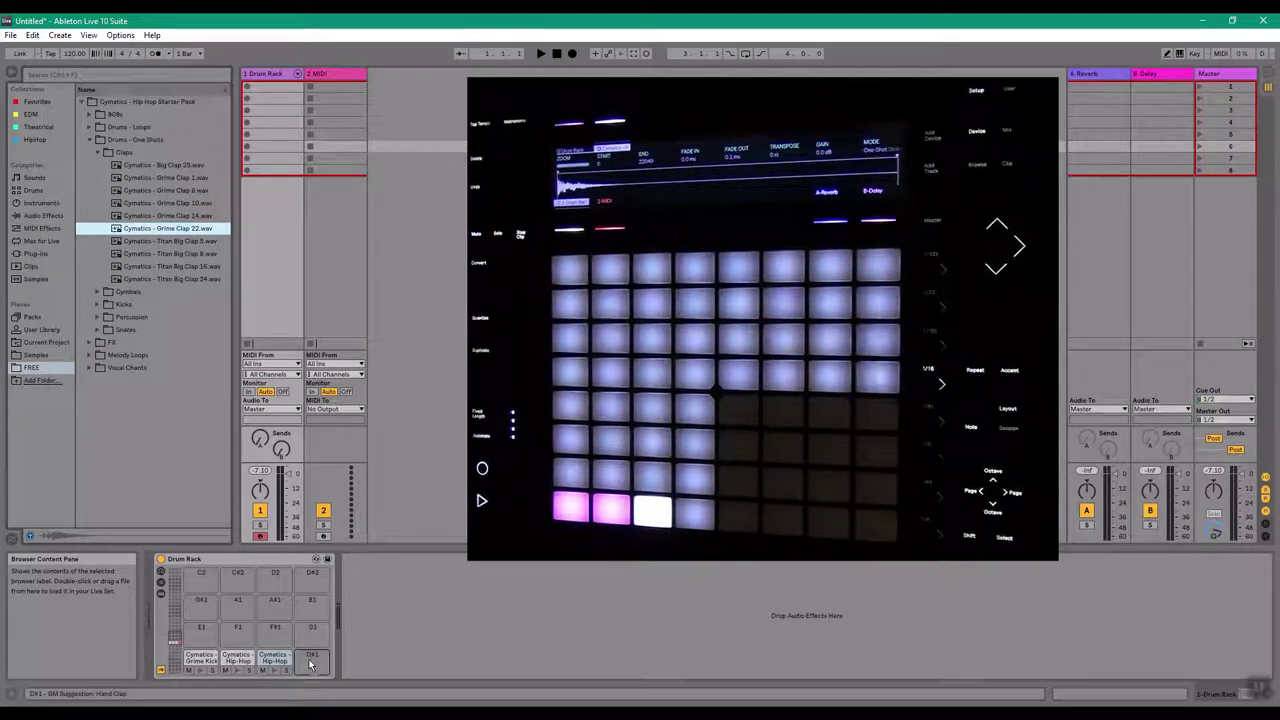
drag(181, 228, 309, 662)
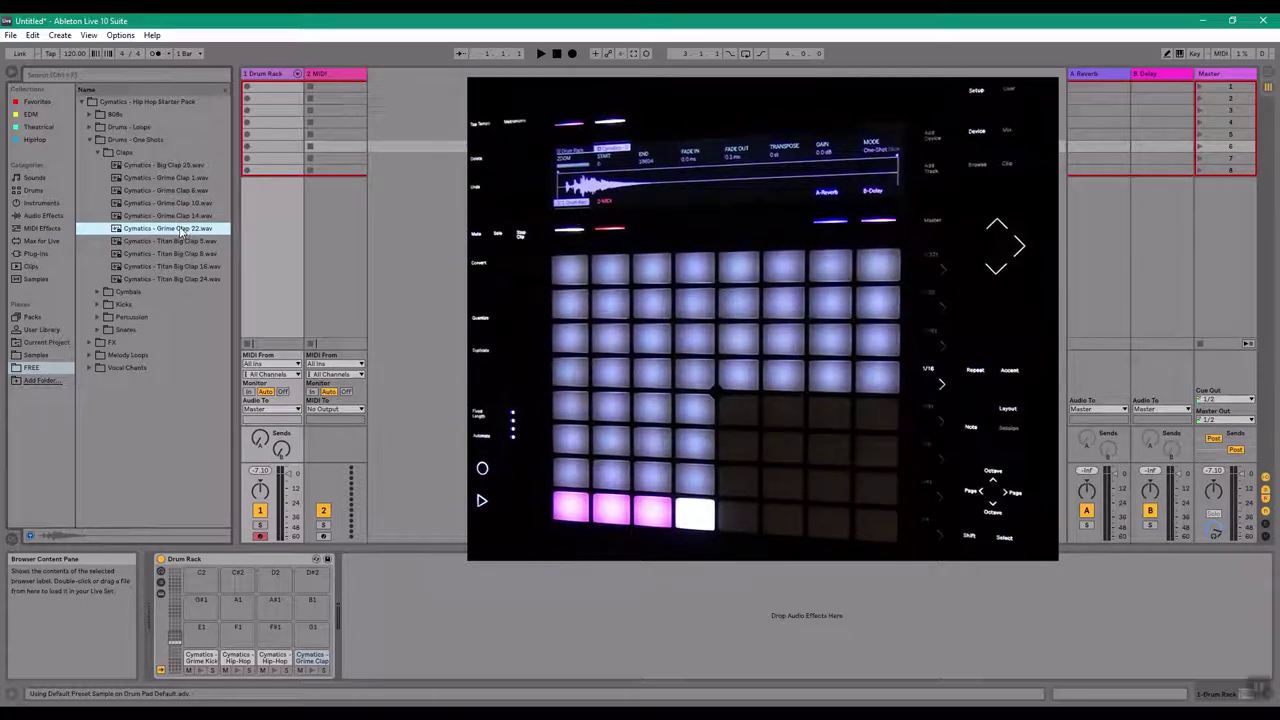
Compare Grime Clap 10 with Grime Clap 14, and load Cymatics - Grime Clap 10 onto the E1 pad
click(177, 203)
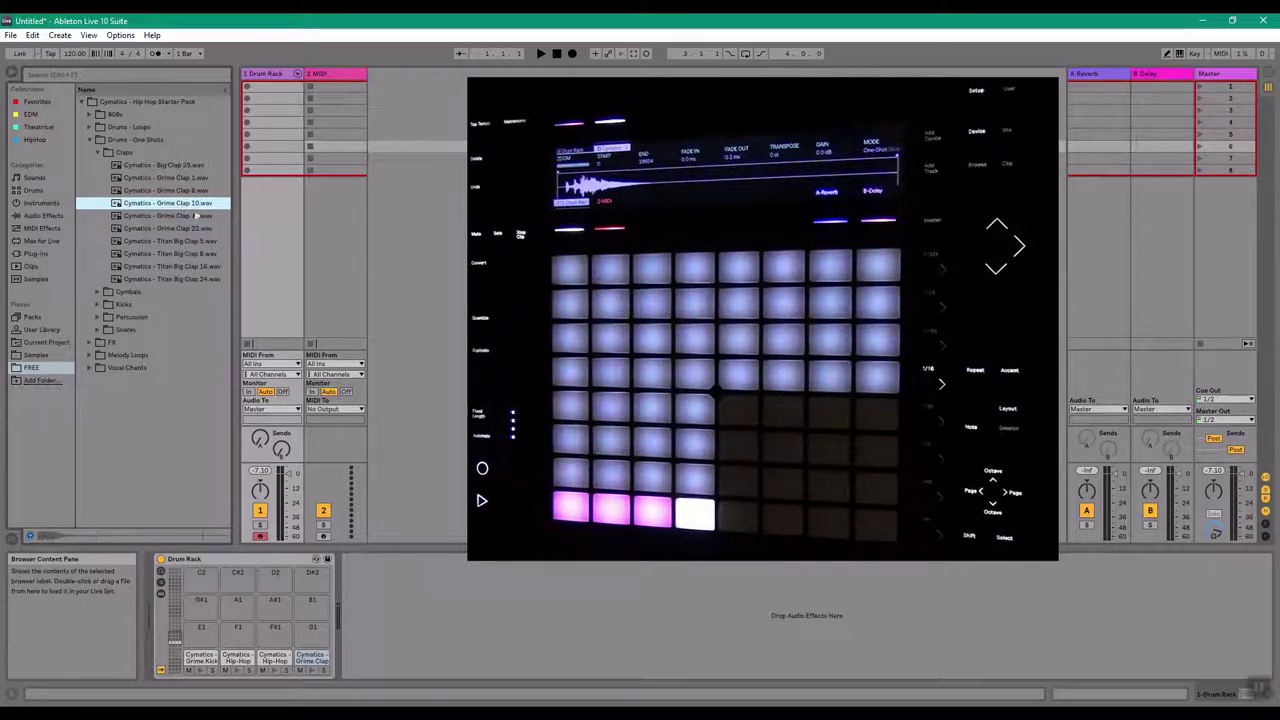
key(Down)
click(176, 204)
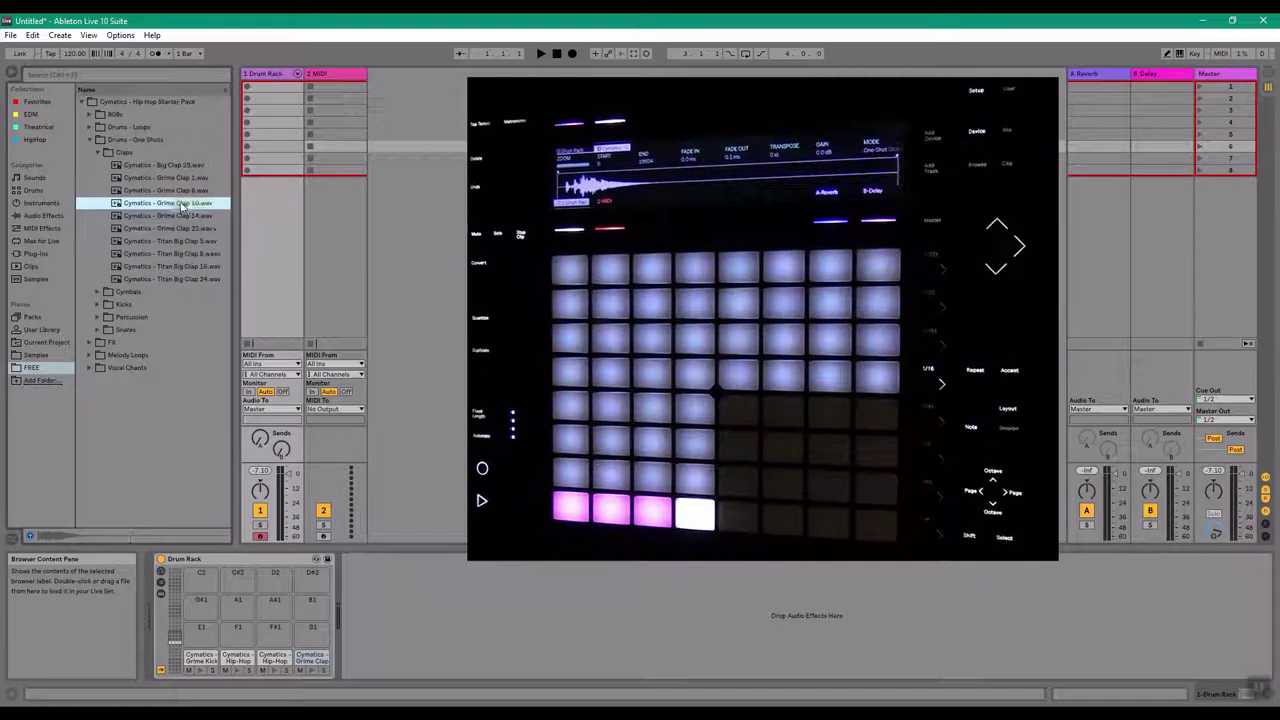
drag(176, 205, 200, 632)
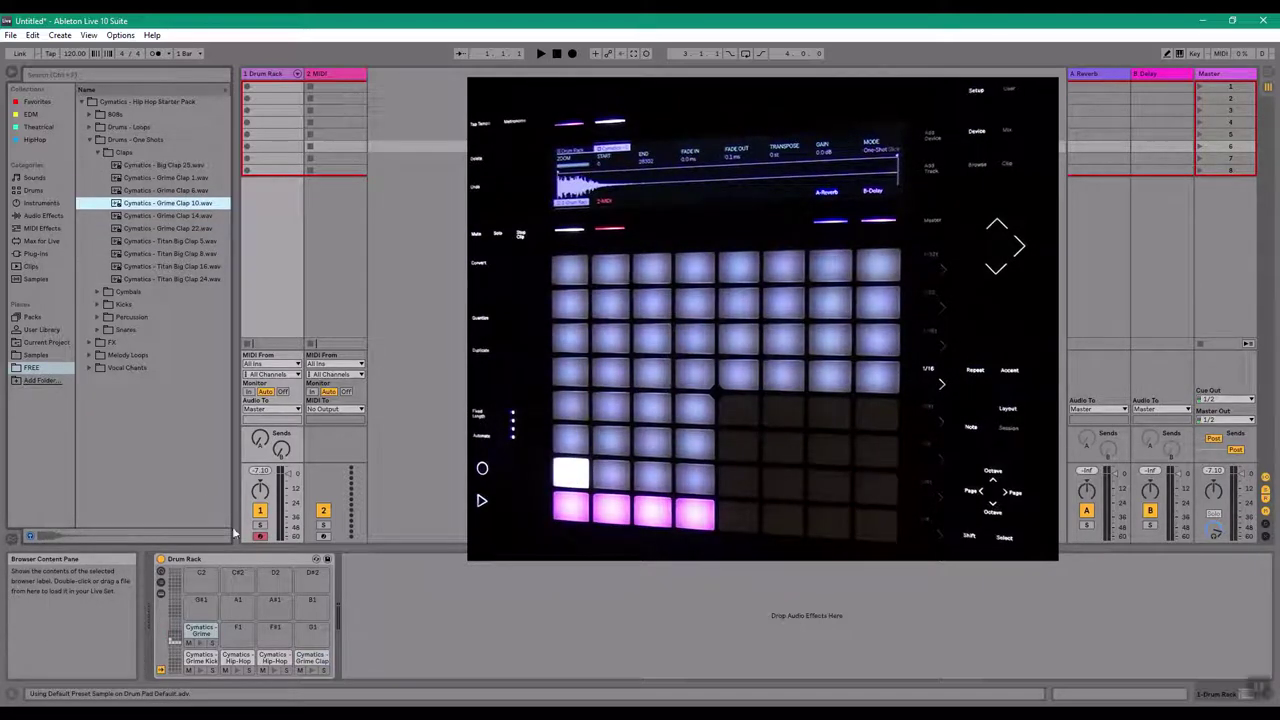
Preview the loaded snare, clap and kick pads in the Drum Rack
click(236, 670)
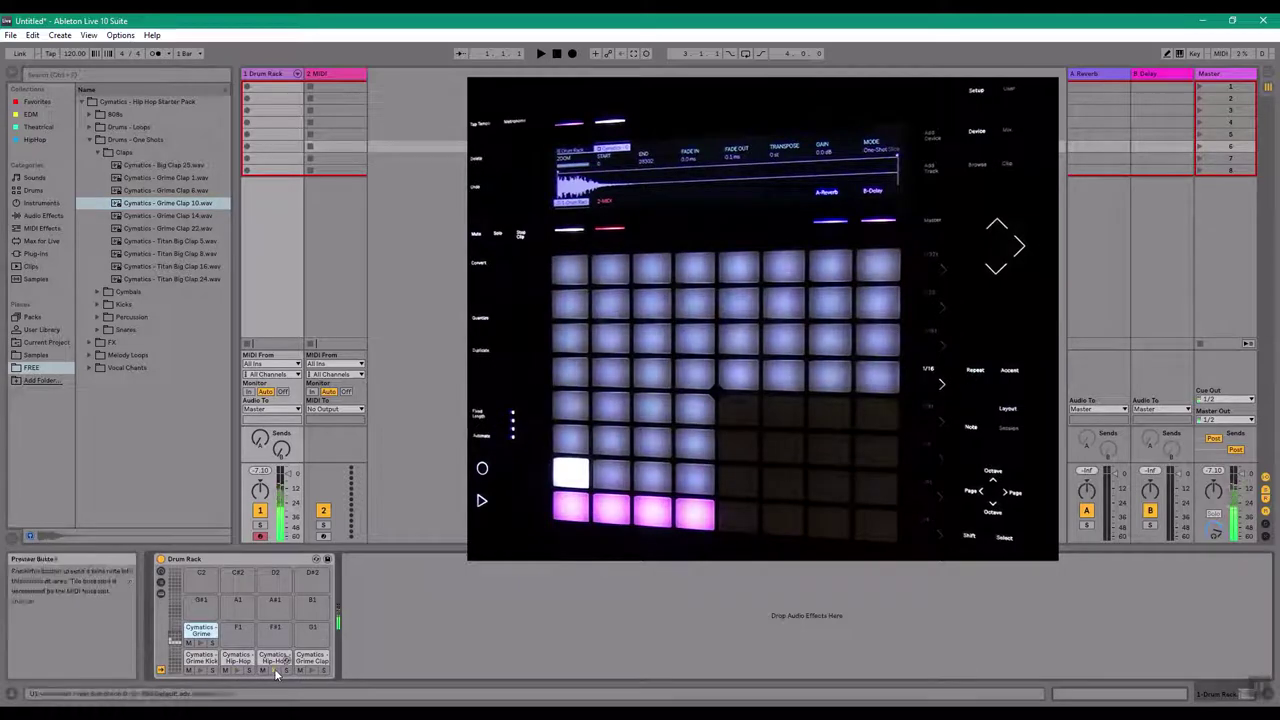
click(200, 643)
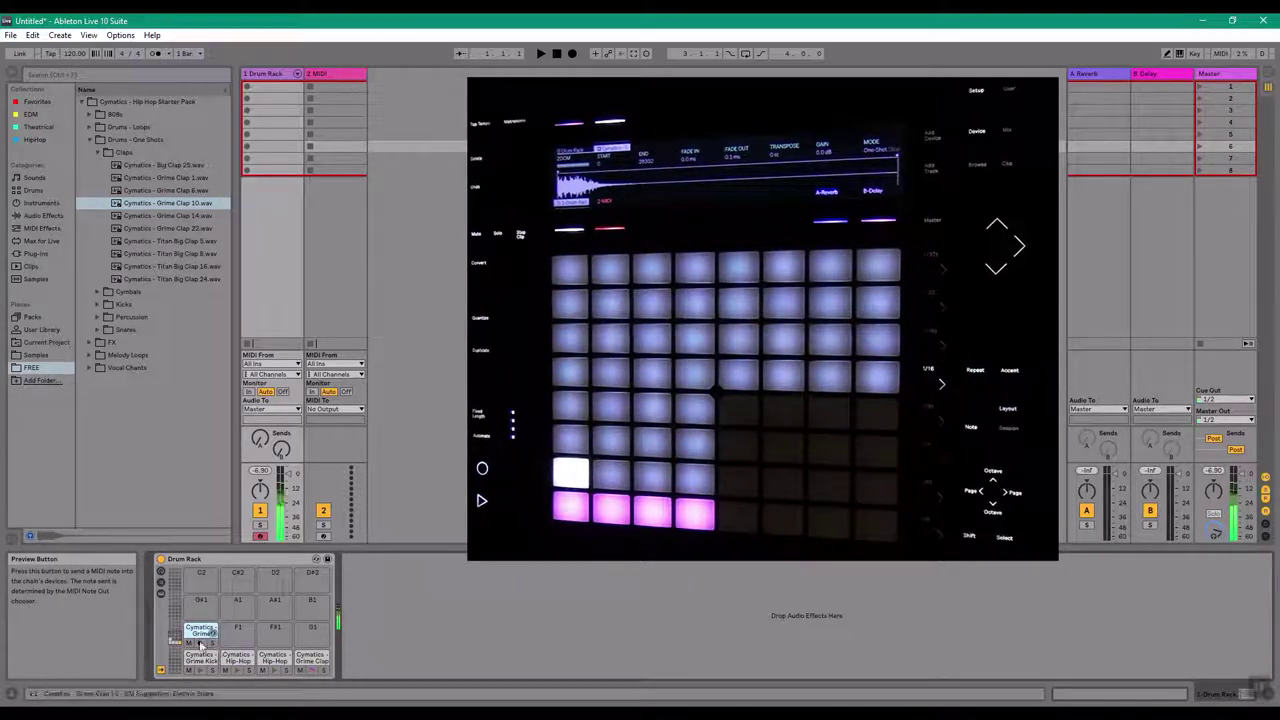
click(201, 670)
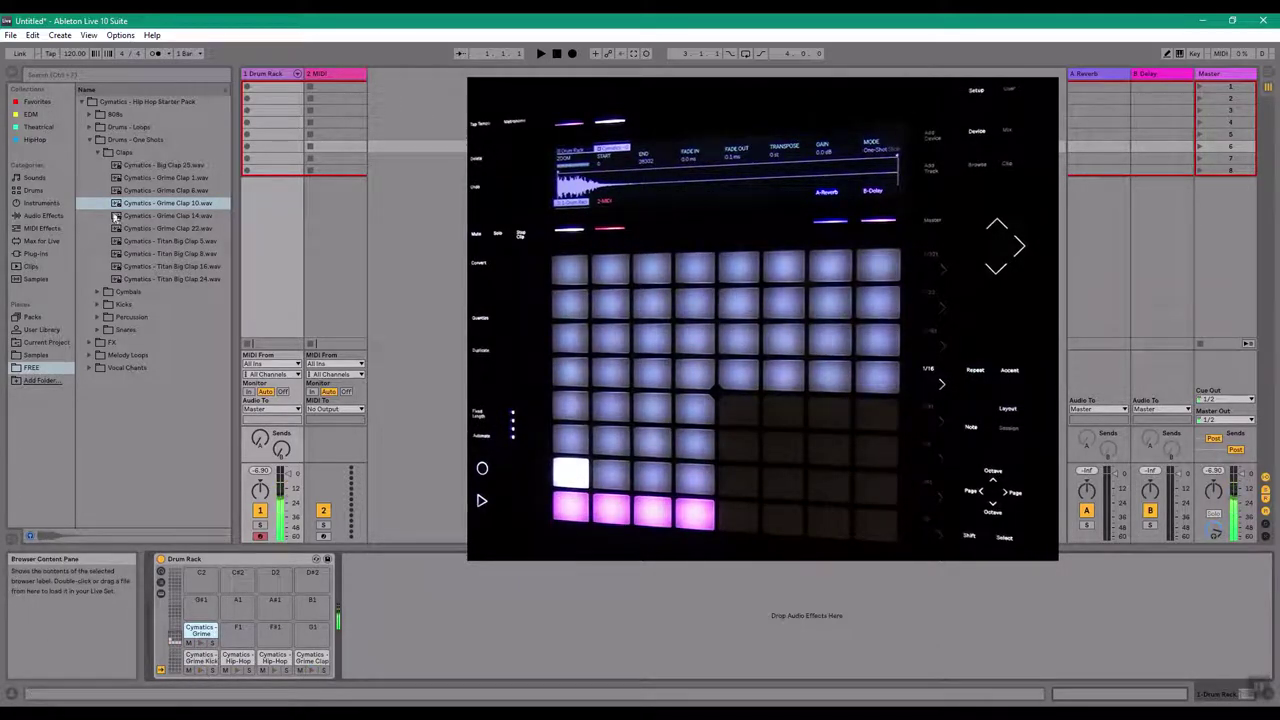
Collapse the Claps folder and expand Cymbals > Hihats - Closed
click(96, 152)
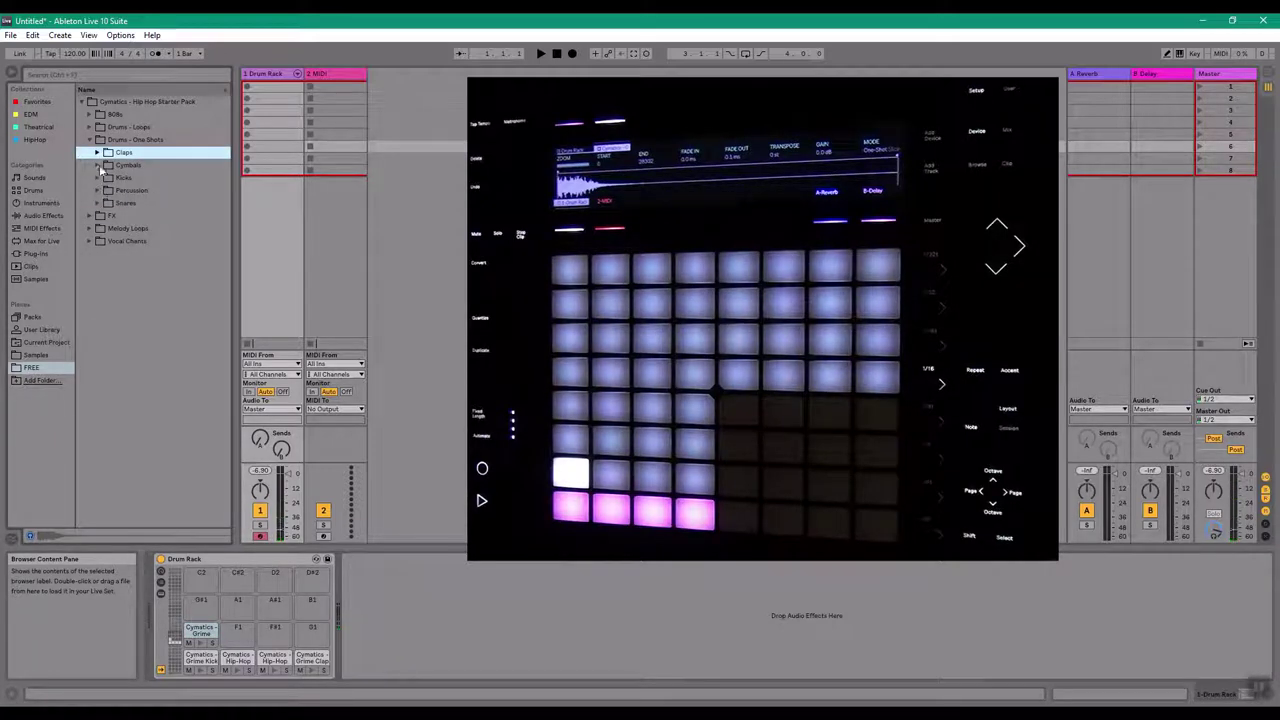
click(99, 166)
click(105, 177)
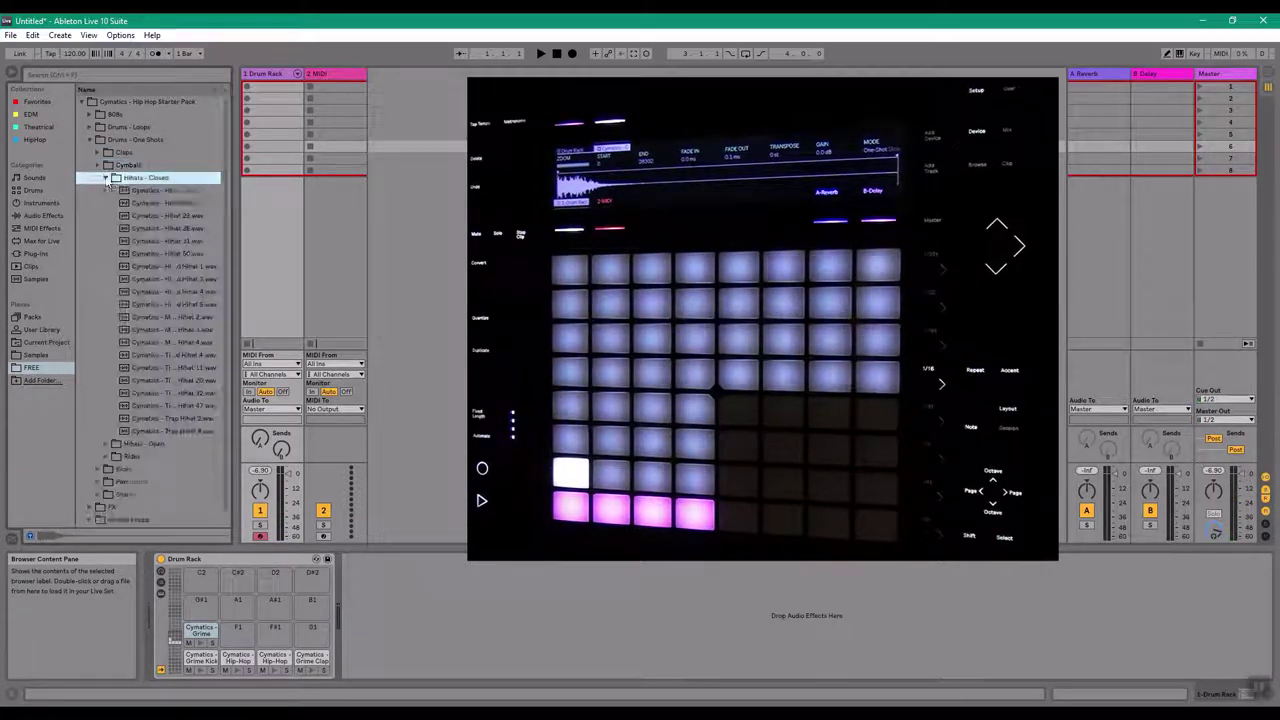
Audition all the closed hi-hat samples in order from Hihat 1 to Trap Hihat 4
click(175, 193)
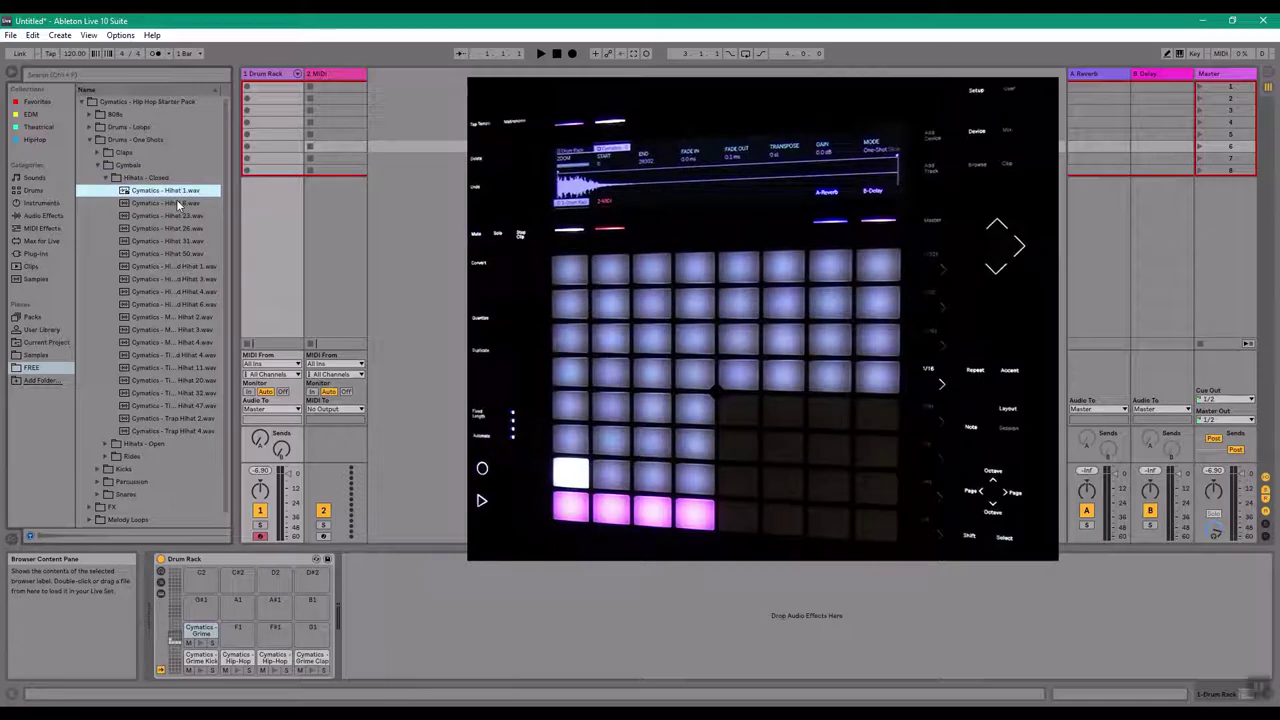
click(176, 201)
click(182, 216)
click(182, 230)
click(182, 242)
click(184, 254)
click(186, 266)
click(189, 279)
click(192, 291)
click(194, 304)
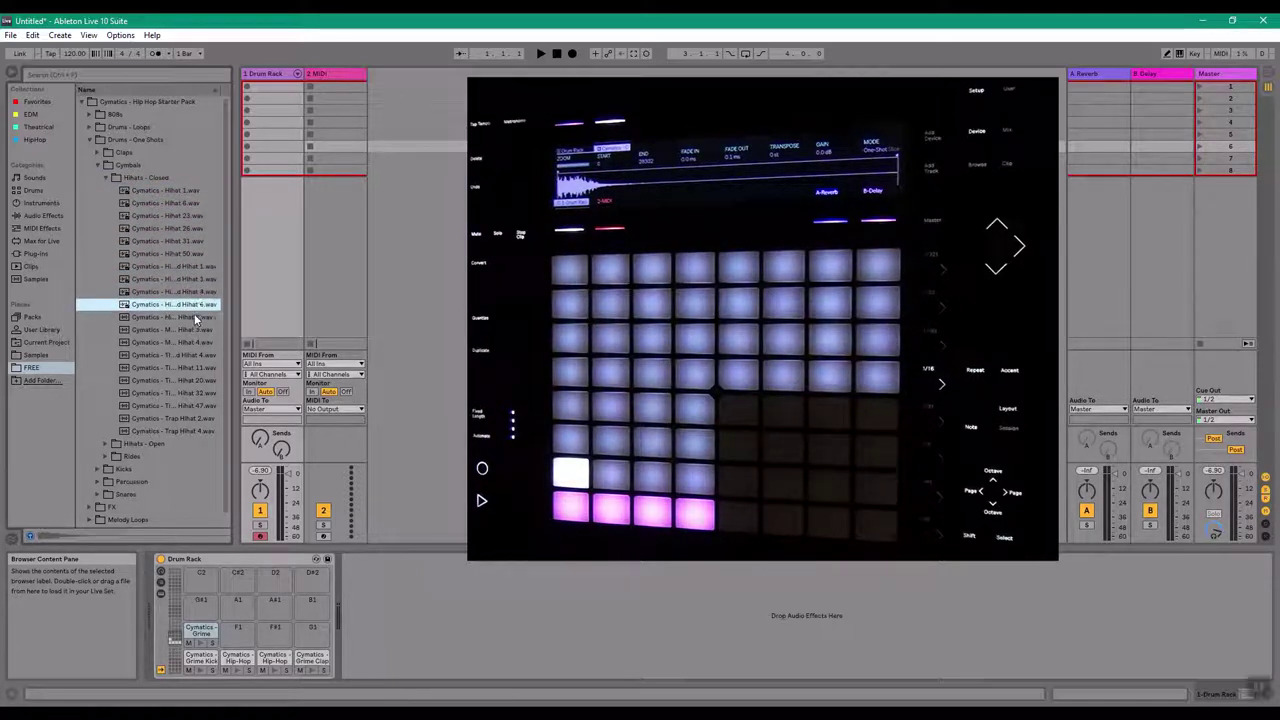
click(195, 317)
click(194, 329)
click(194, 342)
click(193, 354)
click(192, 367)
click(193, 381)
click(193, 393)
click(193, 405)
click(193, 418)
click(189, 430)
Re-audition a selection of the closed hi-hats to narrow the choice, finishing on Cymatics - Hihat 31
click(181, 356)
click(183, 305)
click(176, 267)
click(181, 279)
click(172, 228)
click(176, 215)
click(181, 203)
click(184, 190)
click(189, 243)
click(188, 252)
drag(184, 243, 181, 250)
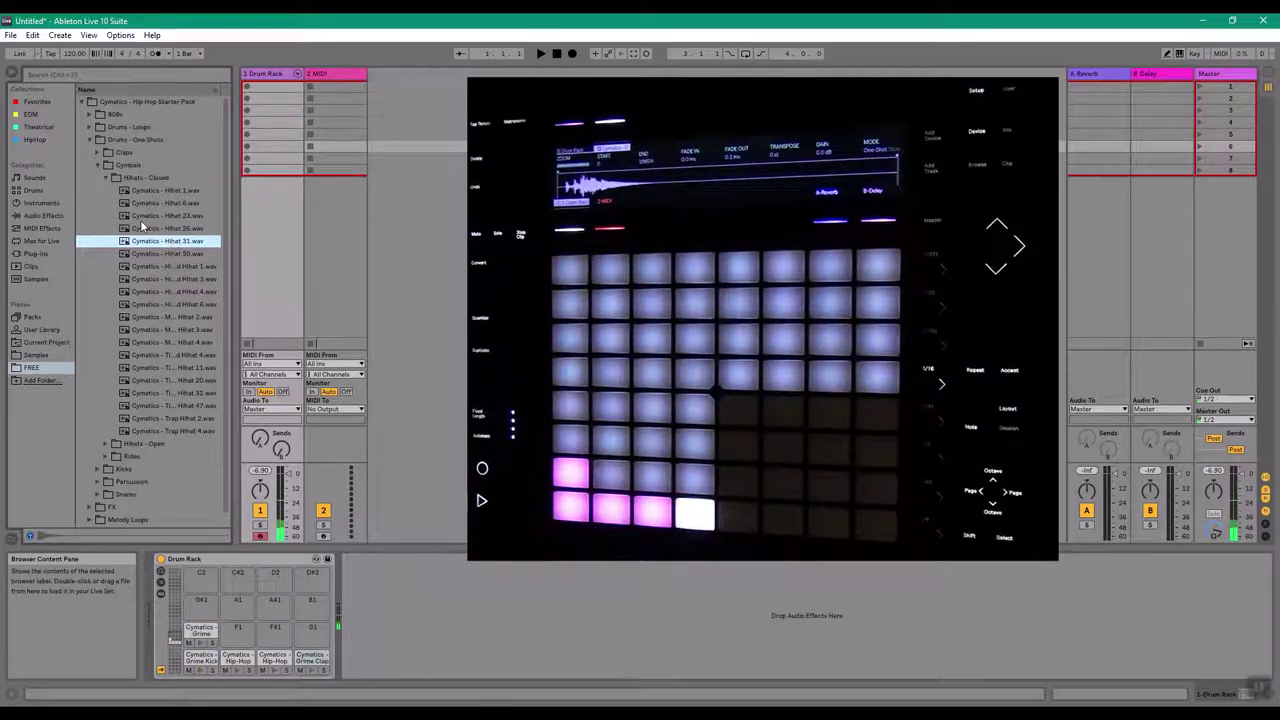
click(148, 230)
click(168, 241)
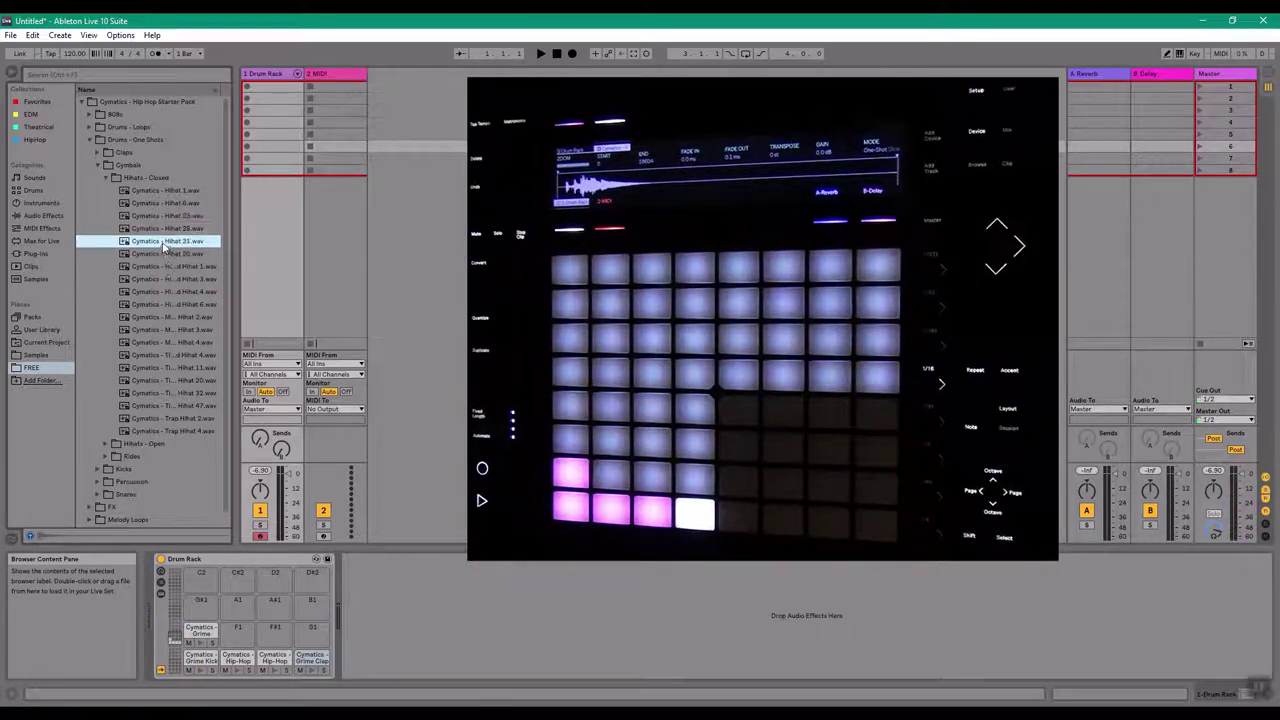
Compare a few more closed hi-hats, load Cymatics - Hihat 26 onto Drum Rack pad F1, and collapse the Hihats - Closed folder
click(164, 230)
click(172, 217)
click(174, 205)
drag(174, 228, 241, 630)
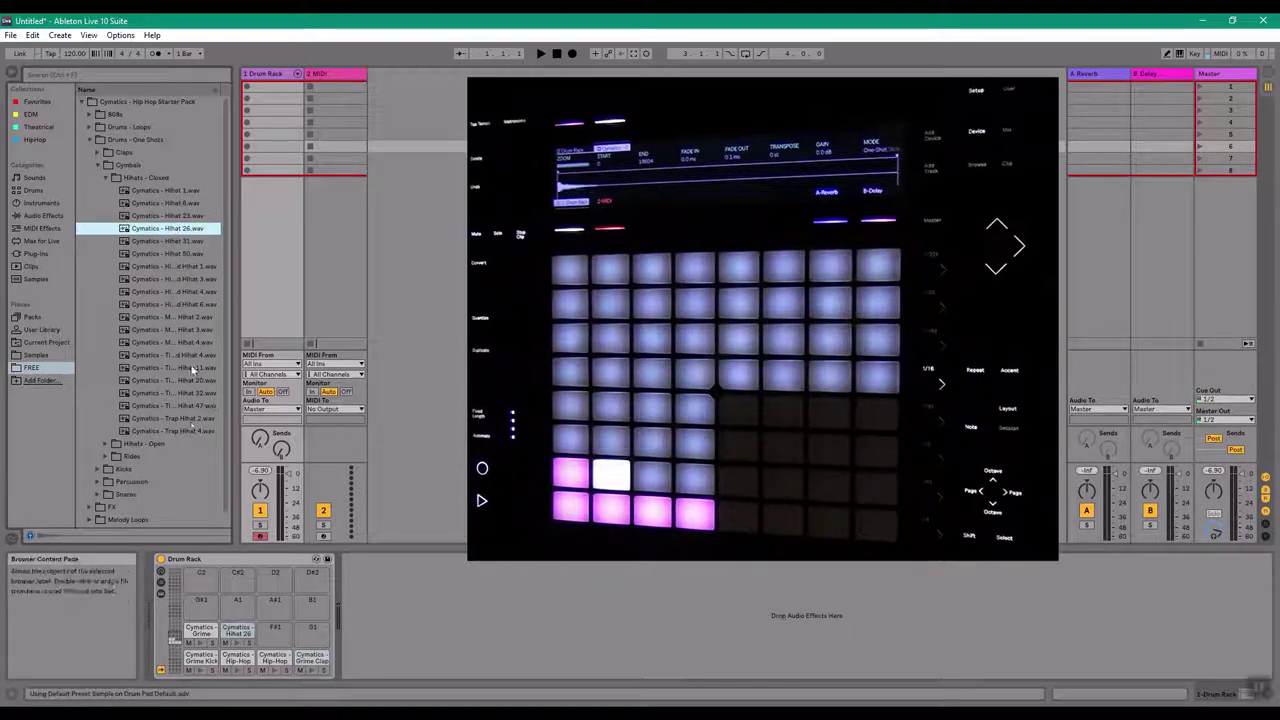
click(104, 177)
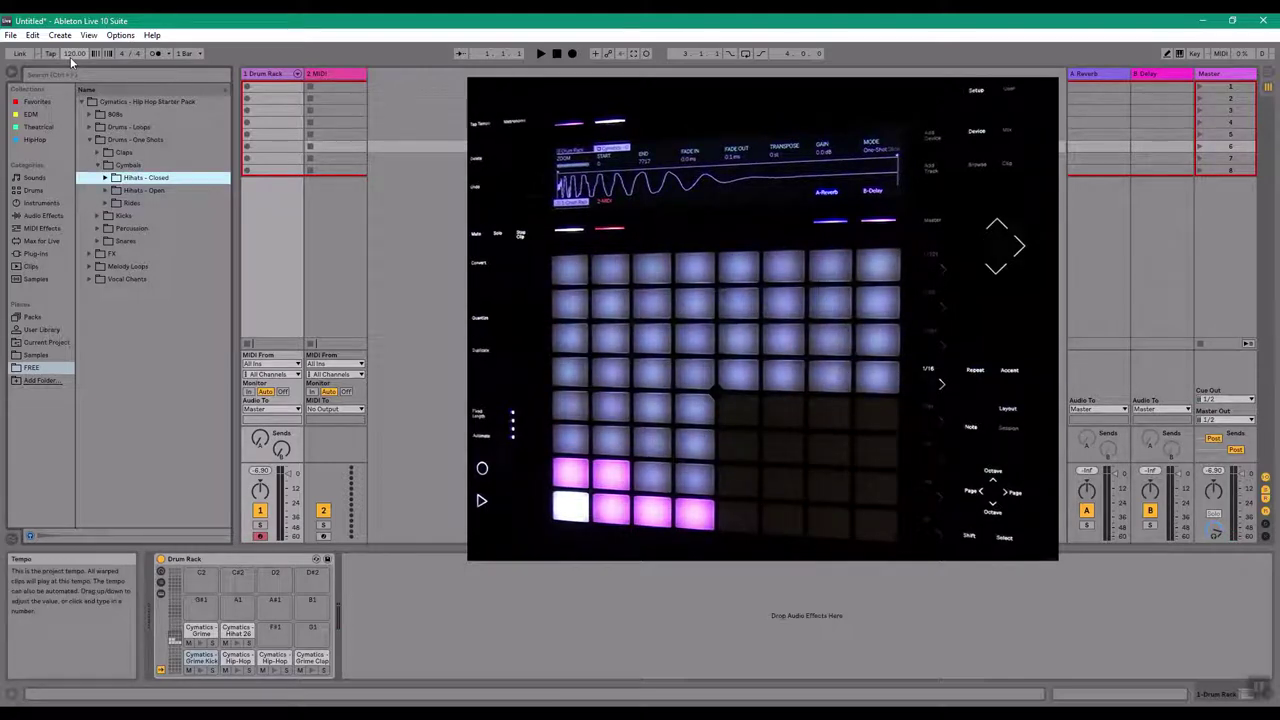
Set the project tempo to 80 BPM
drag(76, 54, 76, 78)
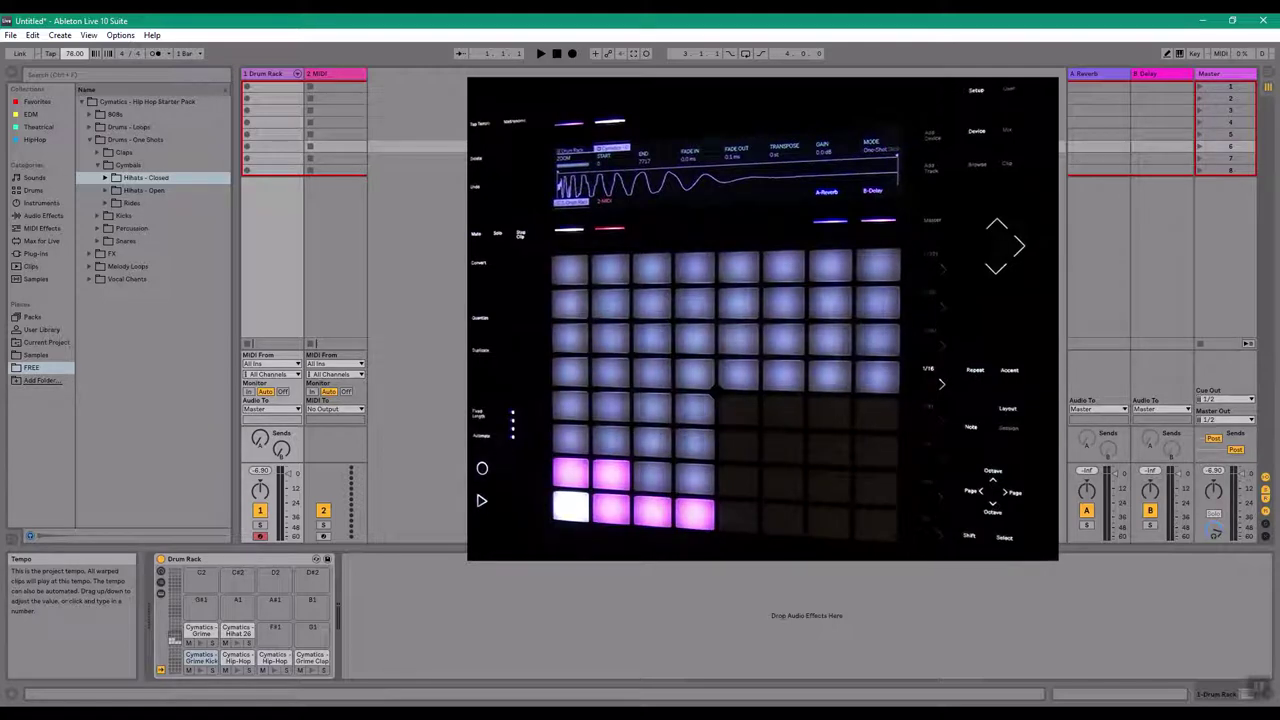
drag(76, 54, 76, 64)
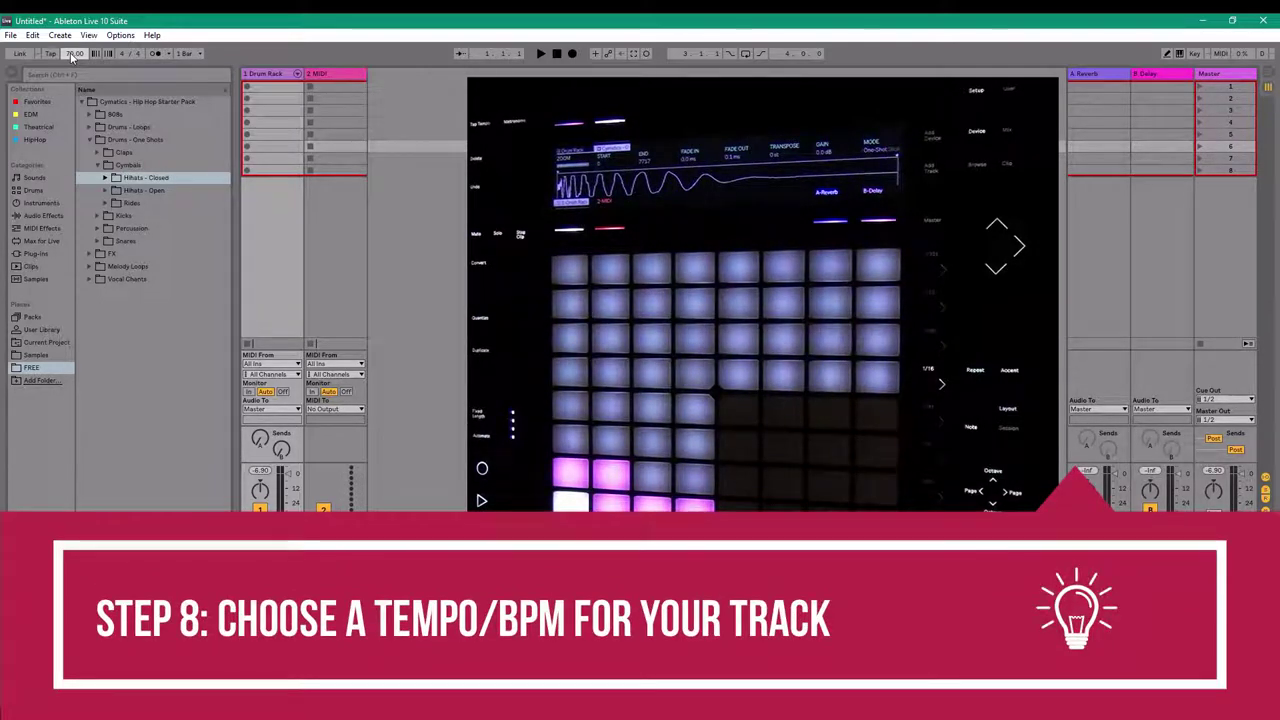
drag(71, 57, 71, 59)
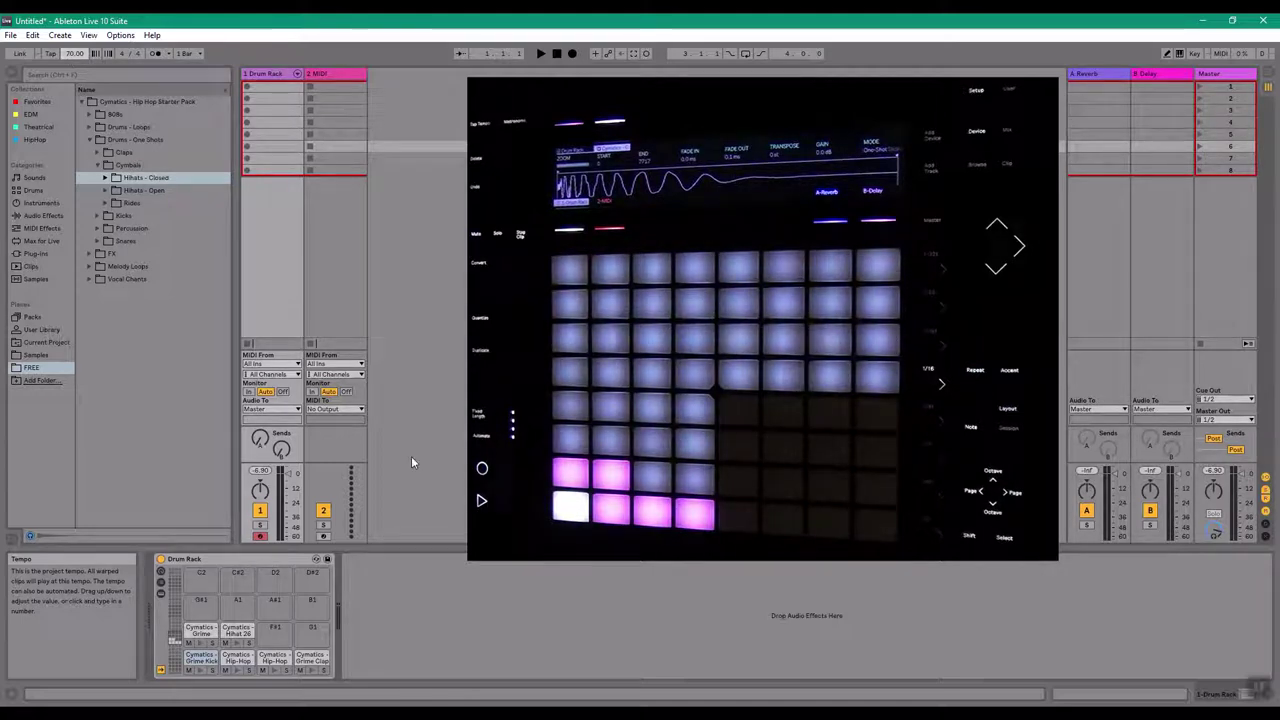
mouse_move(442, 715)
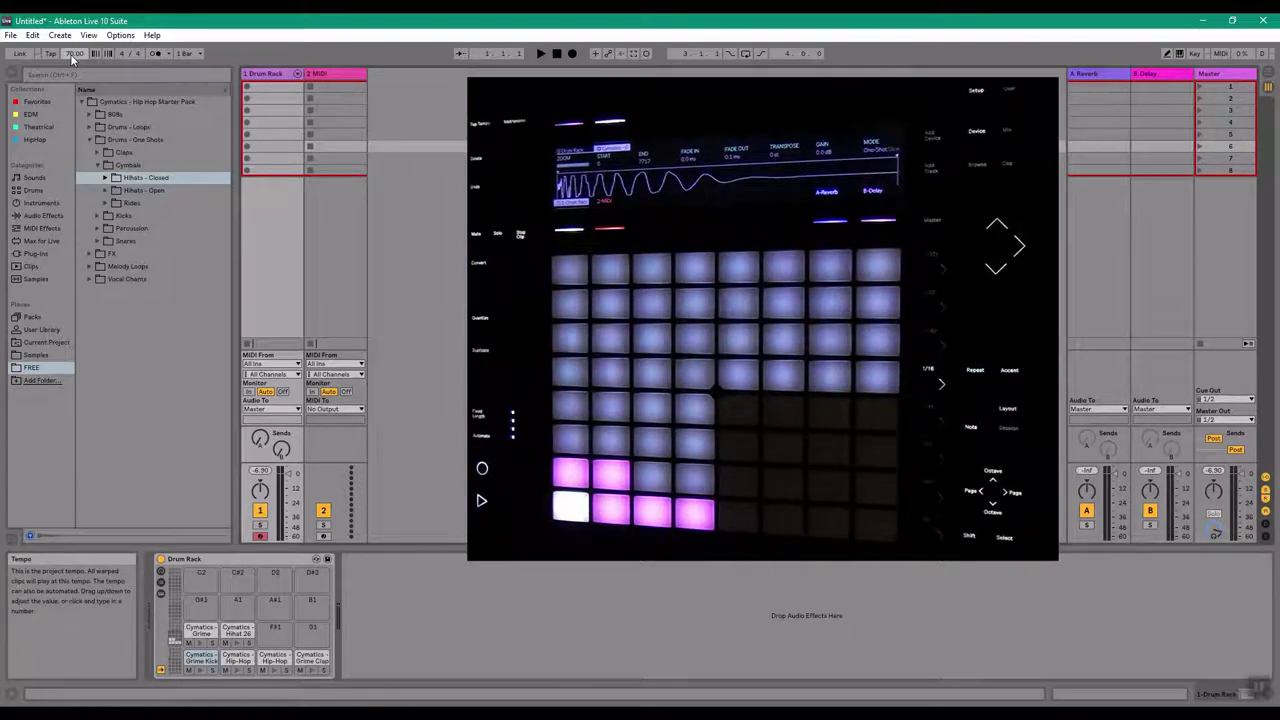
drag(72, 55, 72, 46)
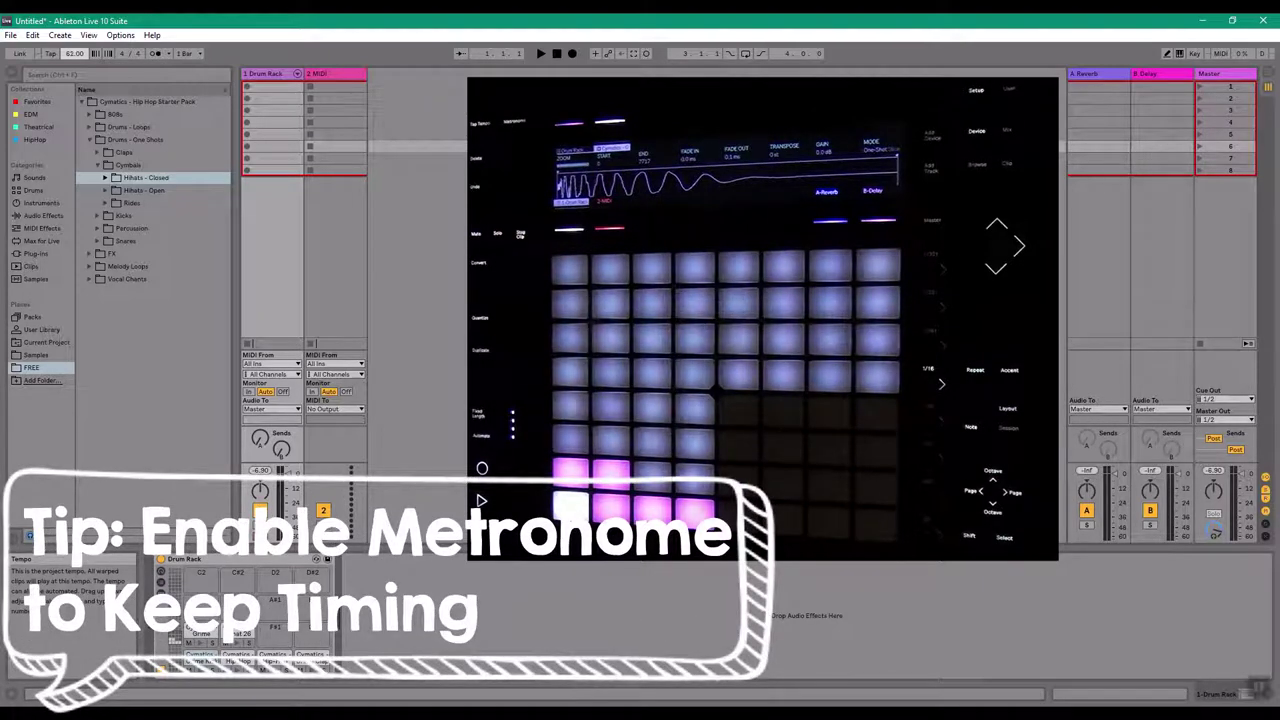
Enable the metronome and start playback to hear the beat
click(155, 55)
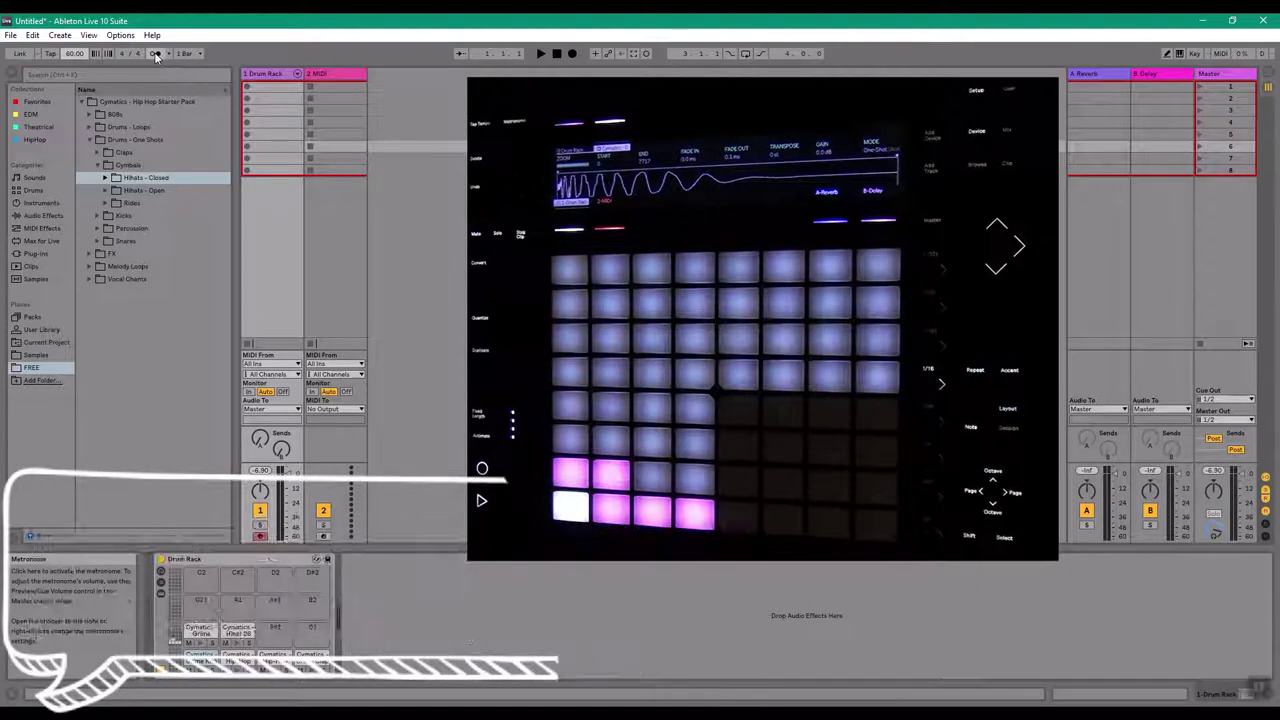
click(155, 55)
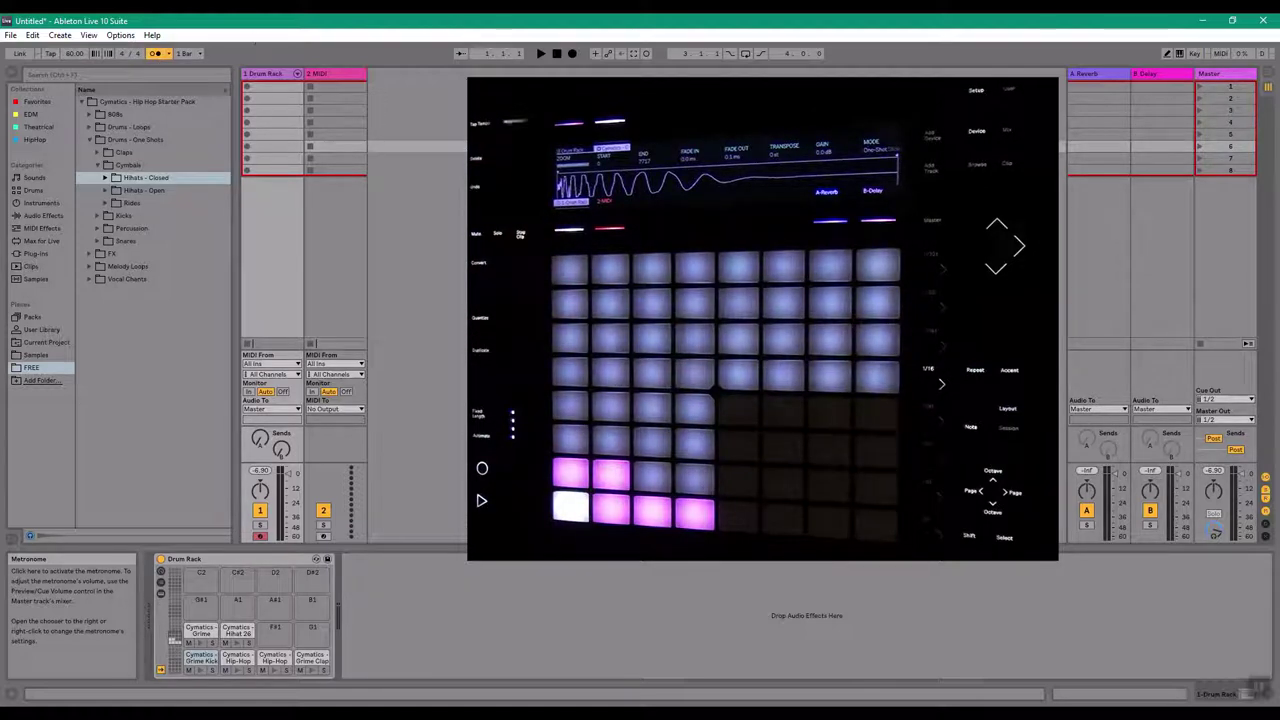
click(540, 53)
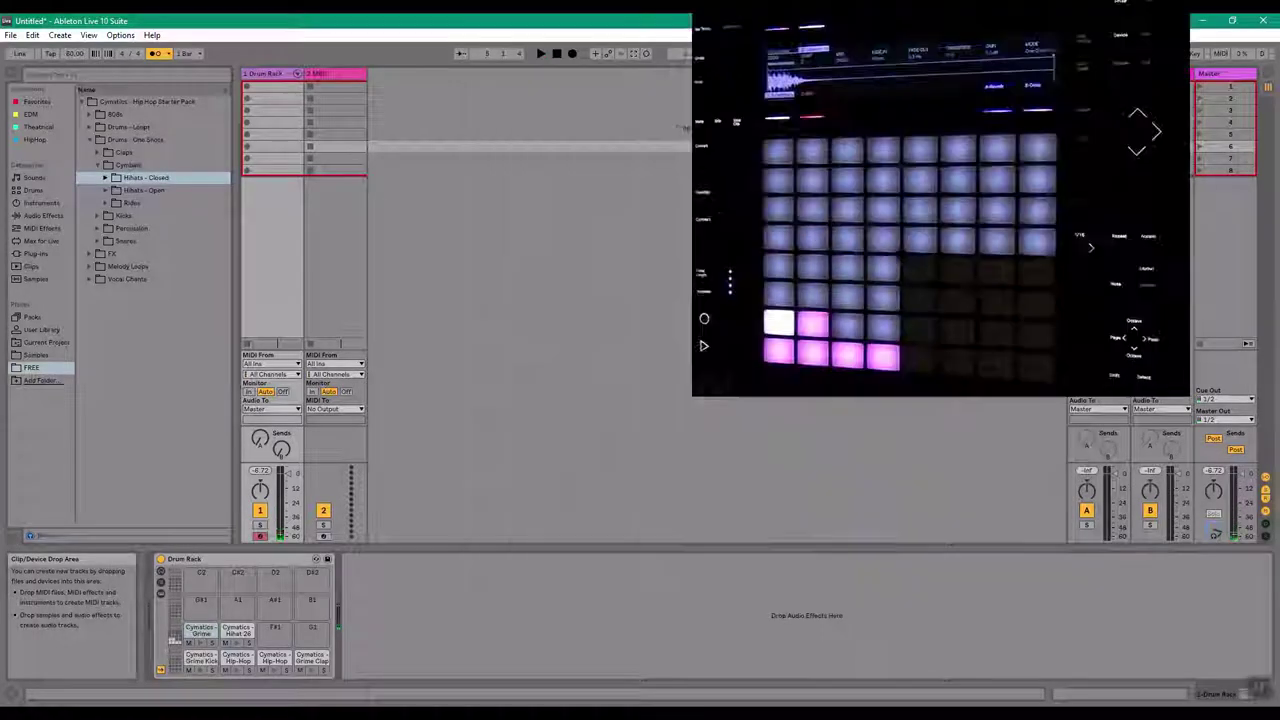
Create a MIDI clip in the Drum Rack track's first slot, add a Grime Kick 2 note at 1.1.1, and launch the clip
double_click(274, 88)
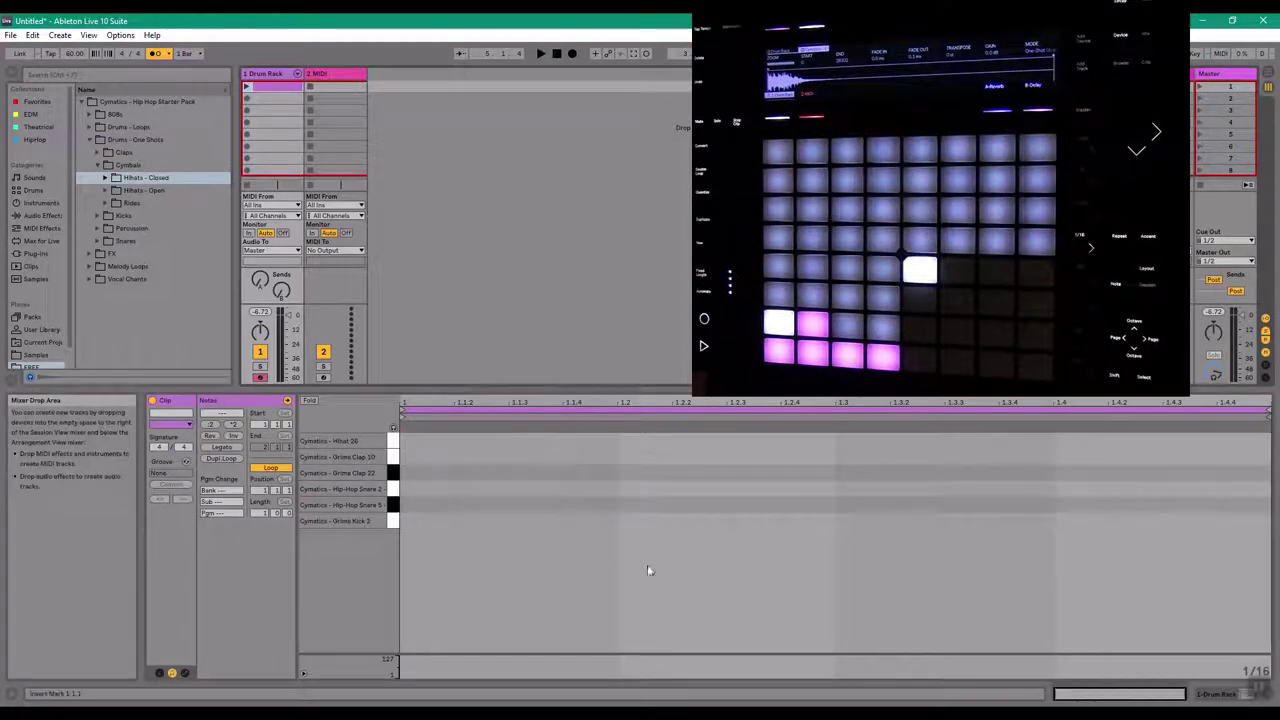
double_click(413, 520)
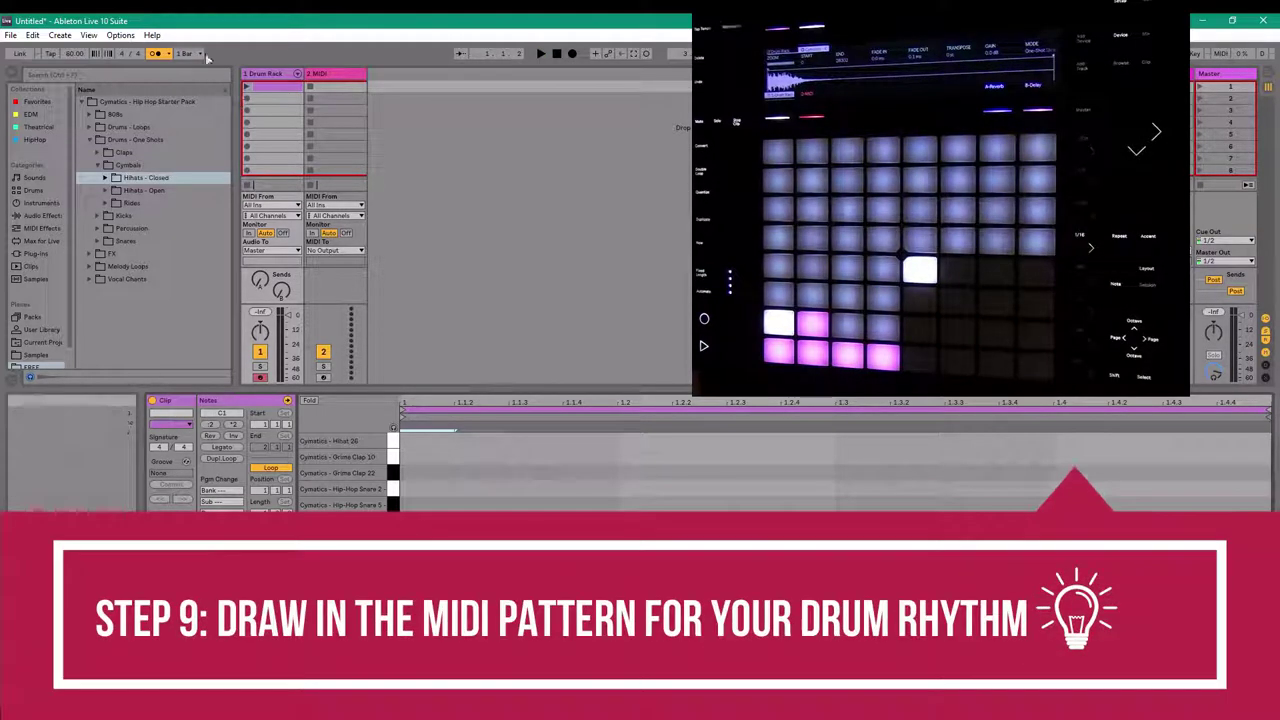
click(246, 88)
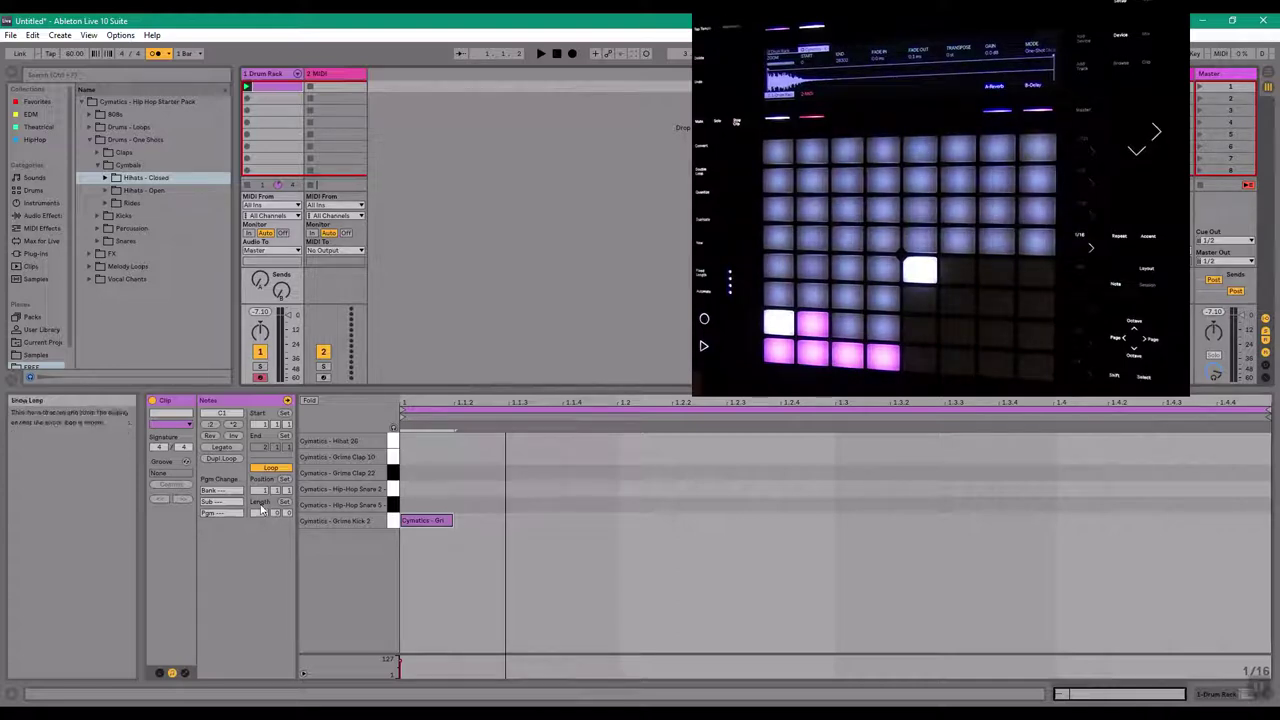
mouse_move(266, 515)
mouse_down()
mouse_move(266, 485)
mouse_move(266, 515)
mouse_up()
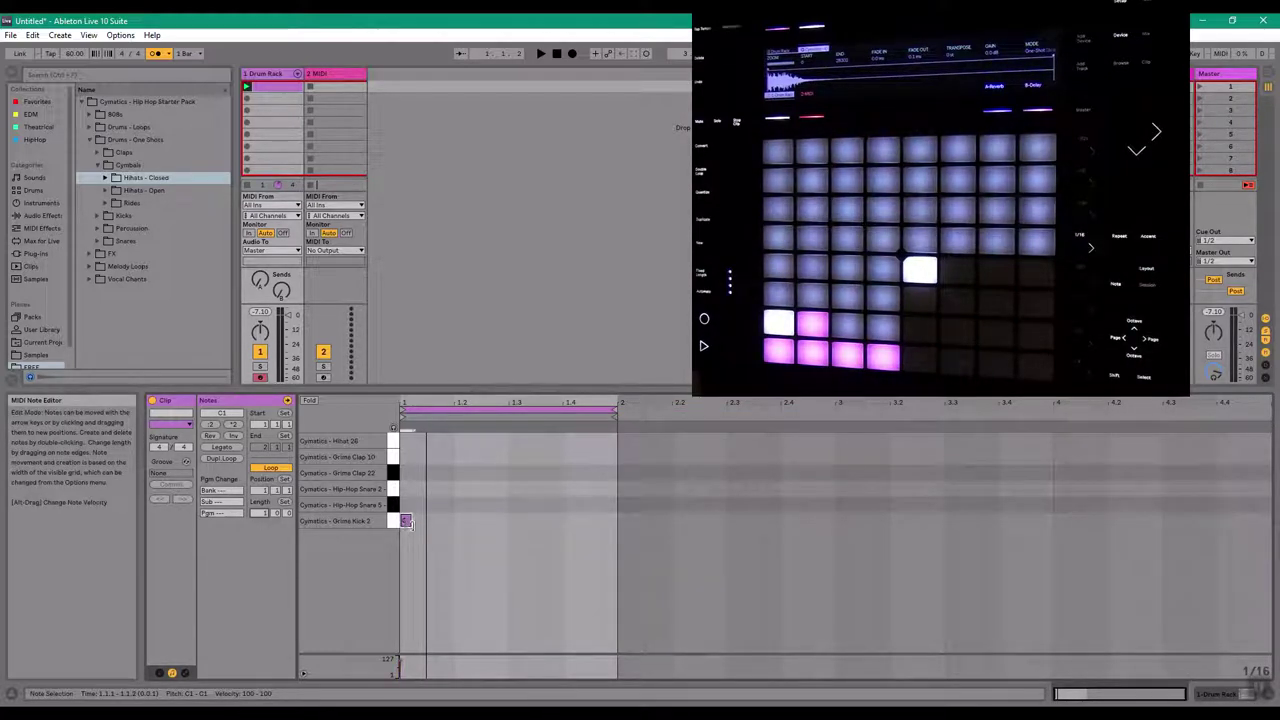
Add a second Grime Kick 2 note at 1.1.3 and play the clip briefly
key(space)
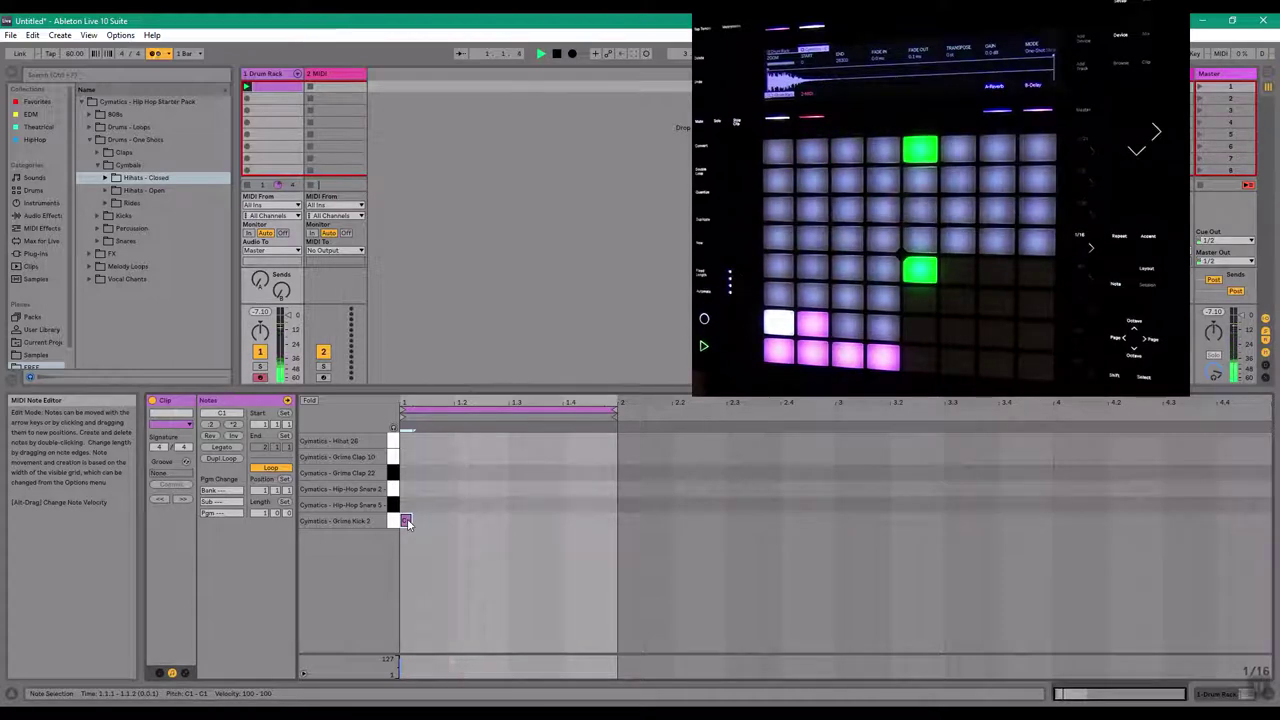
double_click(432, 521)
key(space)
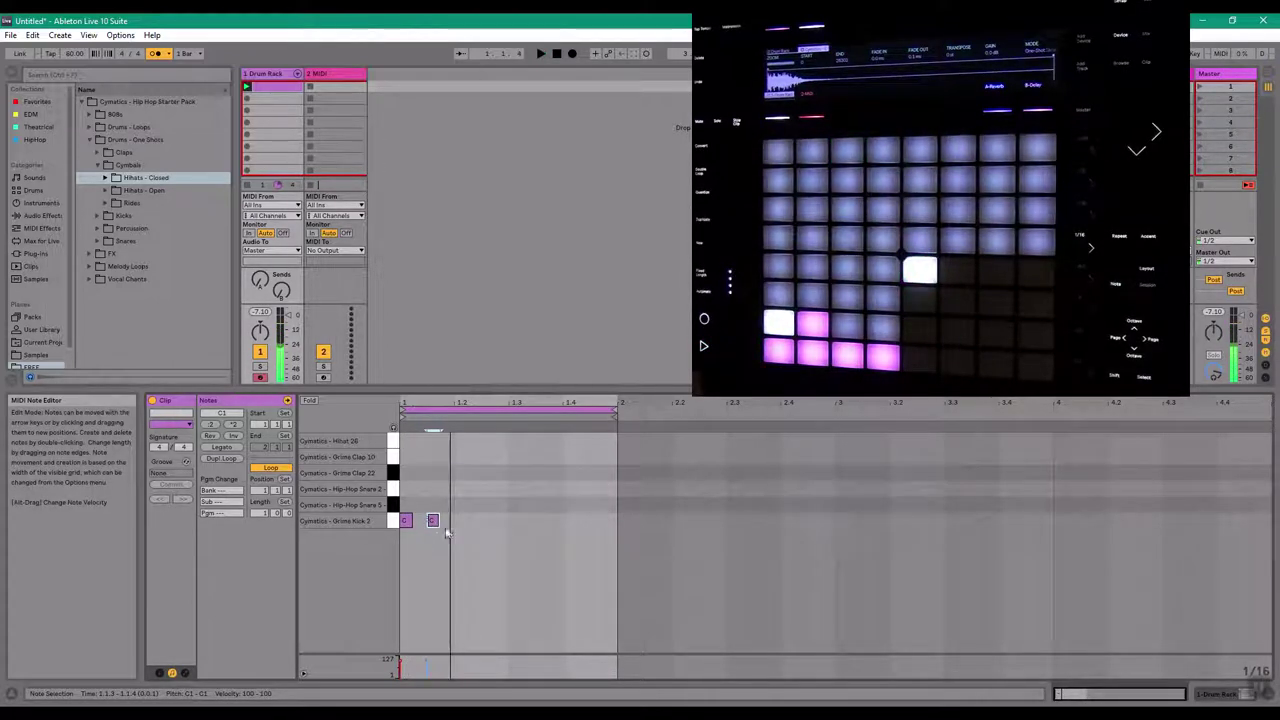
Set the note editor to a fixed 1/32 grid
drag(562, 403, 598, 436)
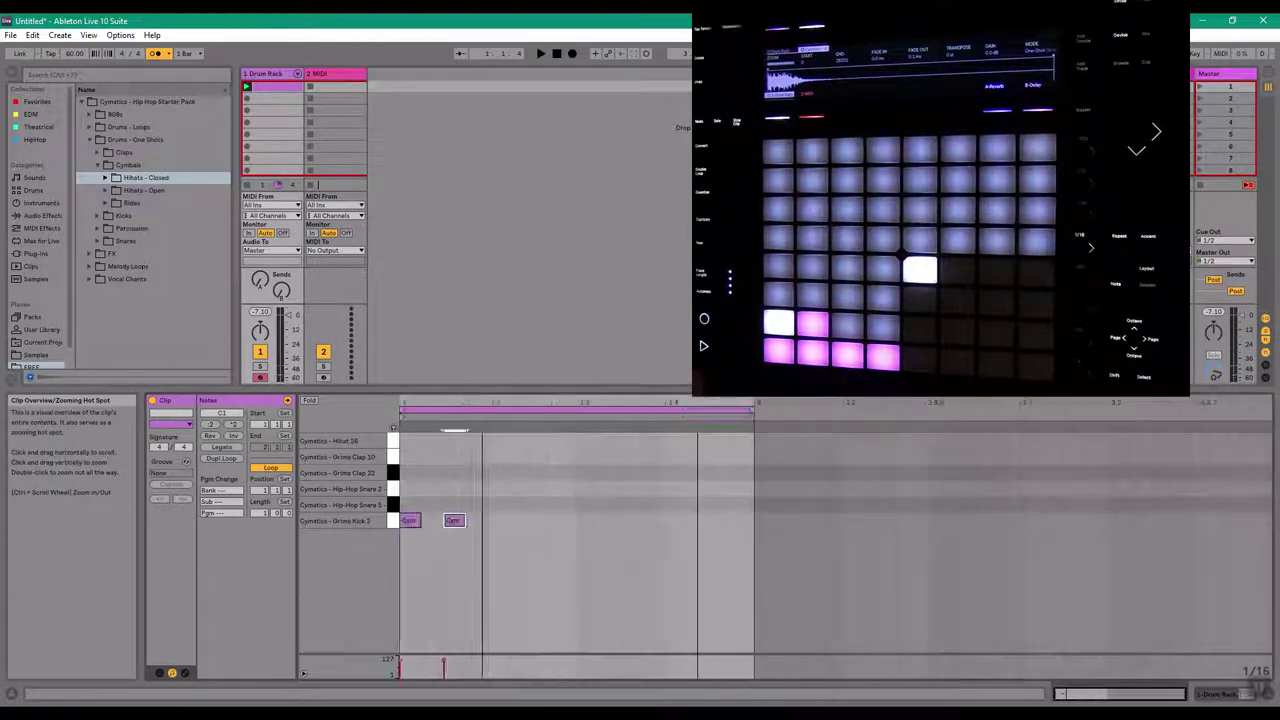
right_click(484, 507)
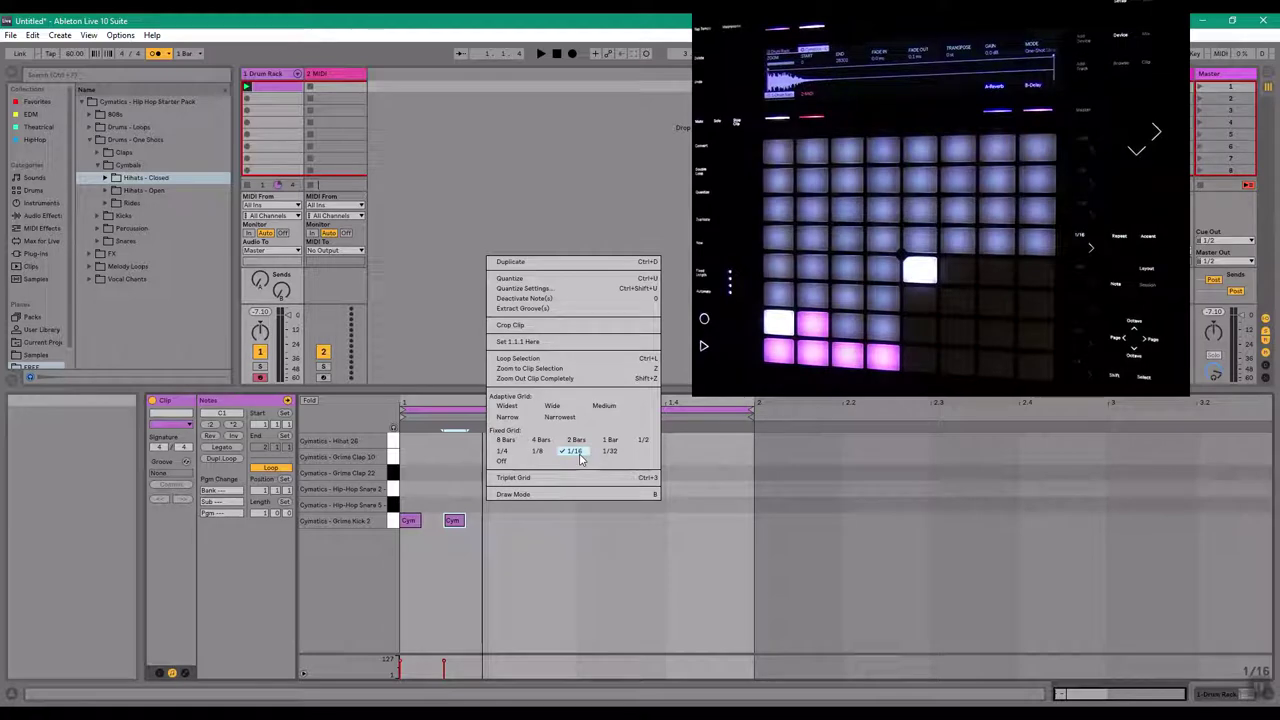
right_click(505, 496)
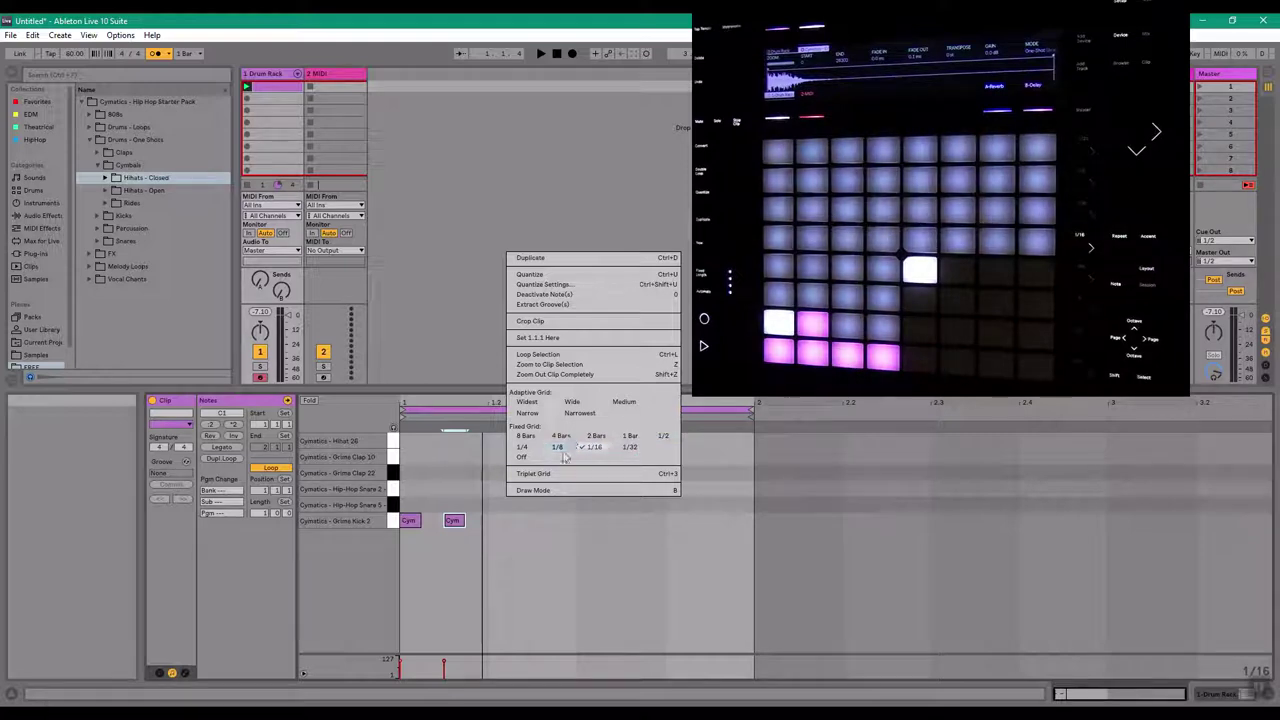
click(632, 449)
drag(1076, 695, 1076, 717)
Switch the note editor to the Narrow adaptive grid and check how it follows the zoom level
right_click(614, 465)
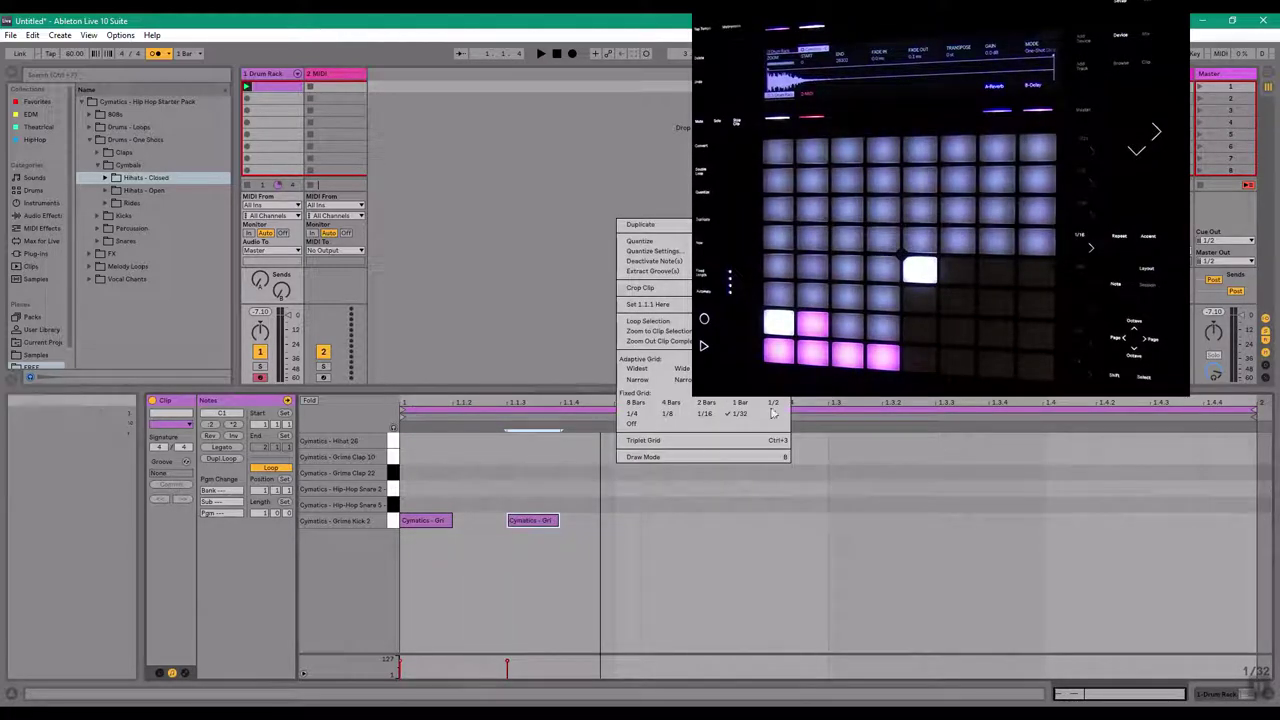
click(640, 380)
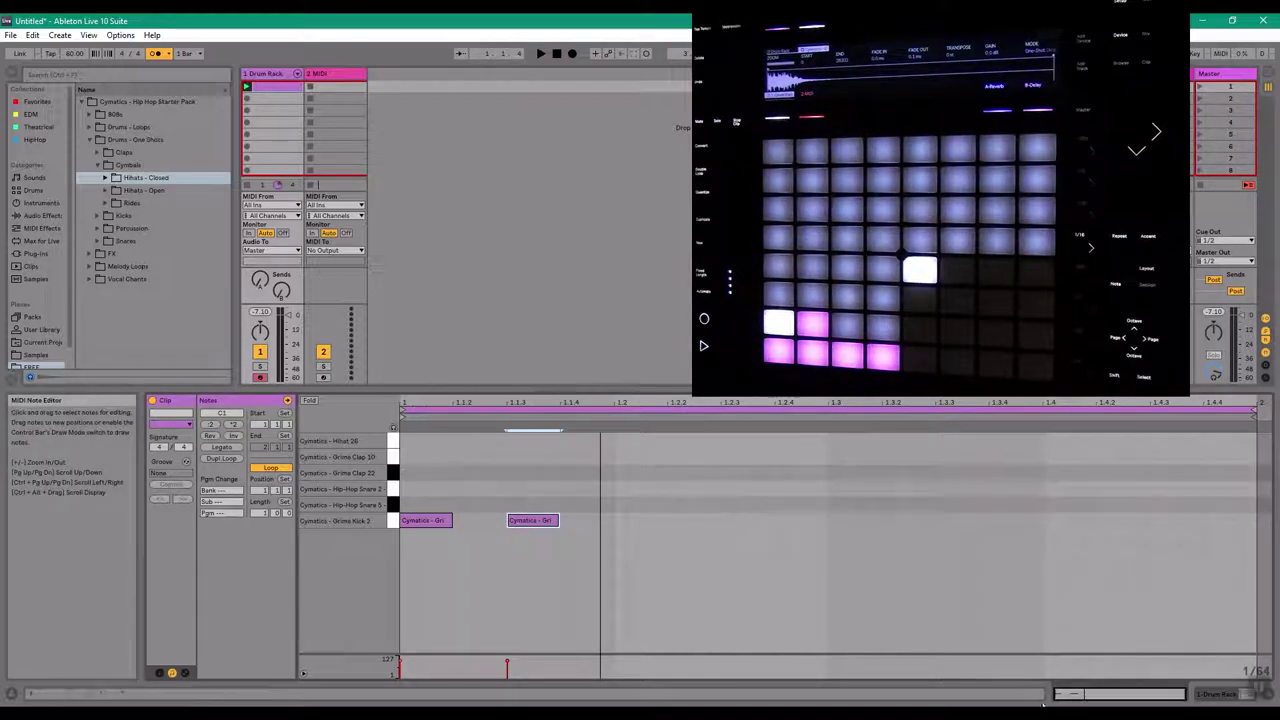
mouse_move(1065, 694)
mouse_down()
mouse_move(1068, 719)
mouse_move(1068, 688)
mouse_move(1077, 716)
mouse_move(1086, 688)
mouse_up()
right_click(576, 492)
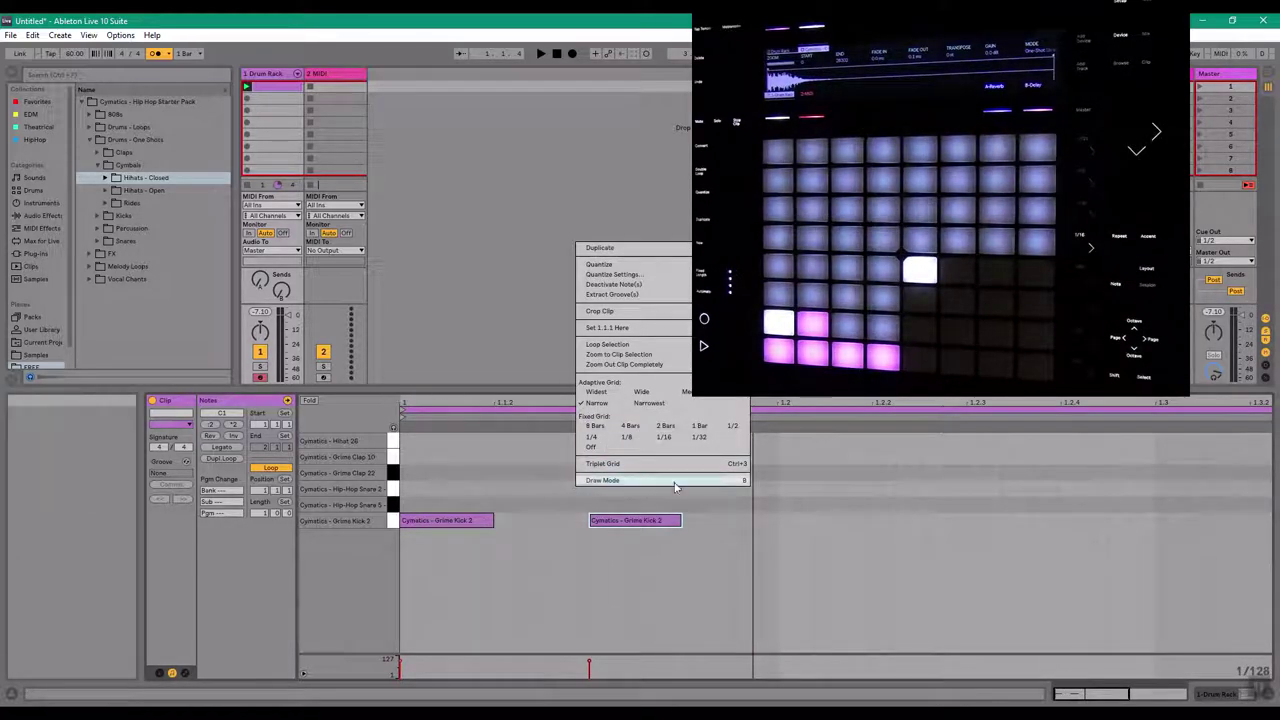
click(555, 461)
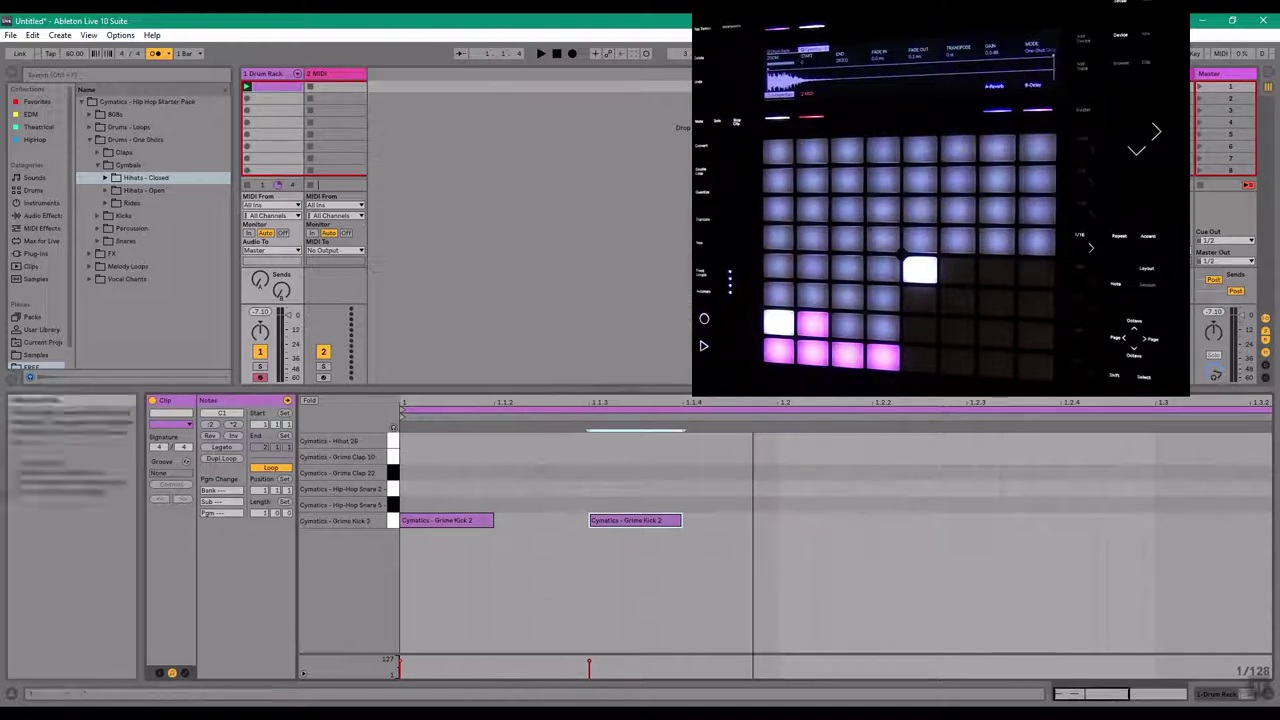
drag(1085, 693, 1085, 696)
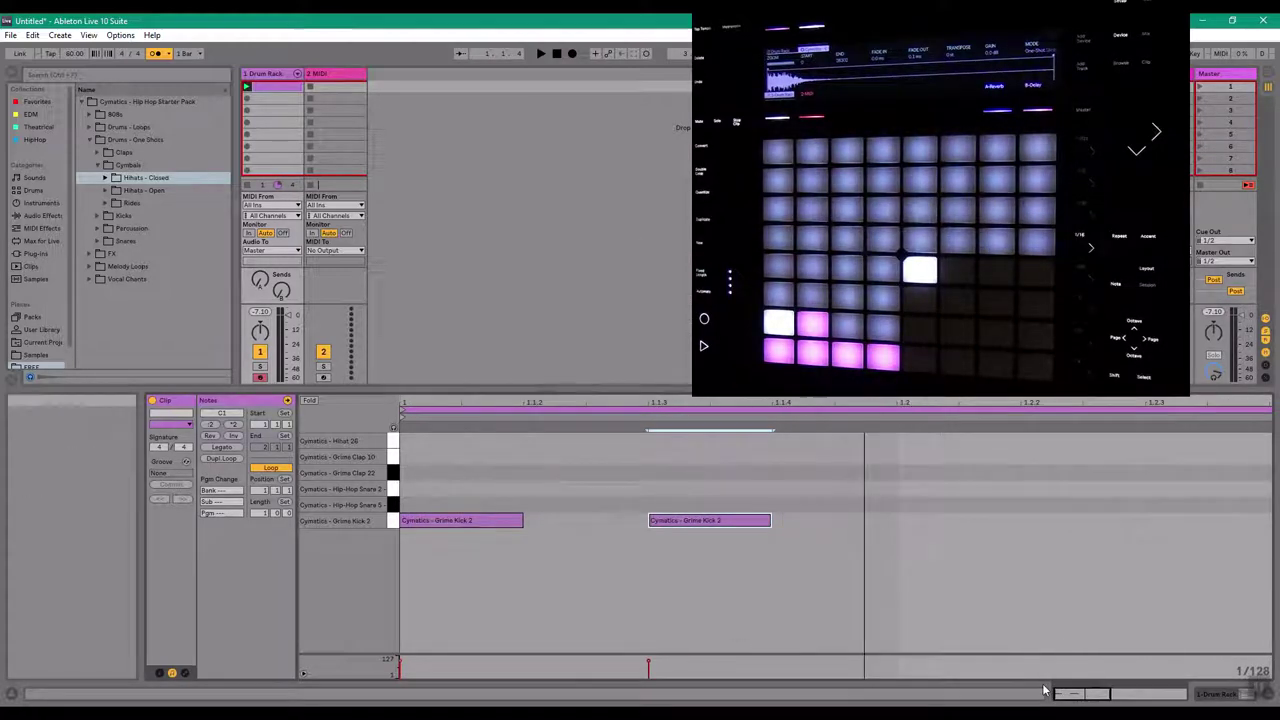
drag(1180, 694, 1180, 672)
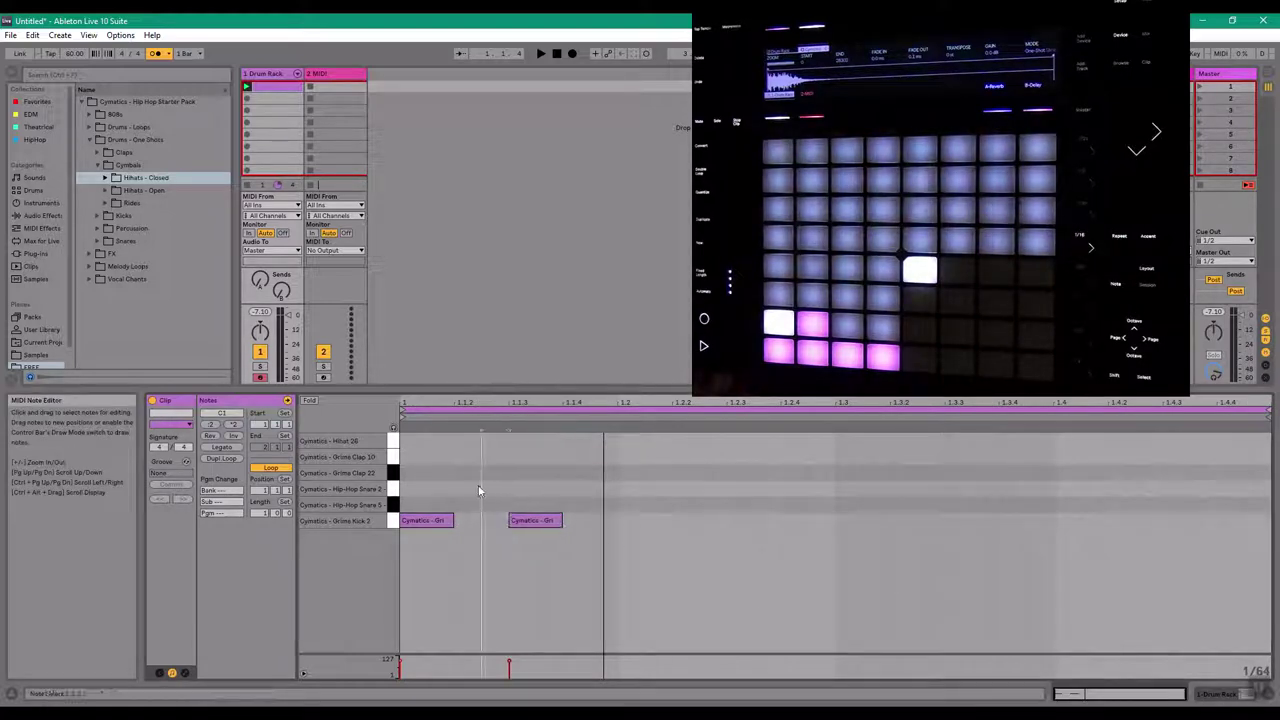
Move the second kick note to 1.1.4, add another kick at 1.2.3, and check the rhythm in playback
key(space)
key(space)
drag(535, 521, 597, 527)
key(space)
key(space)
key(space)
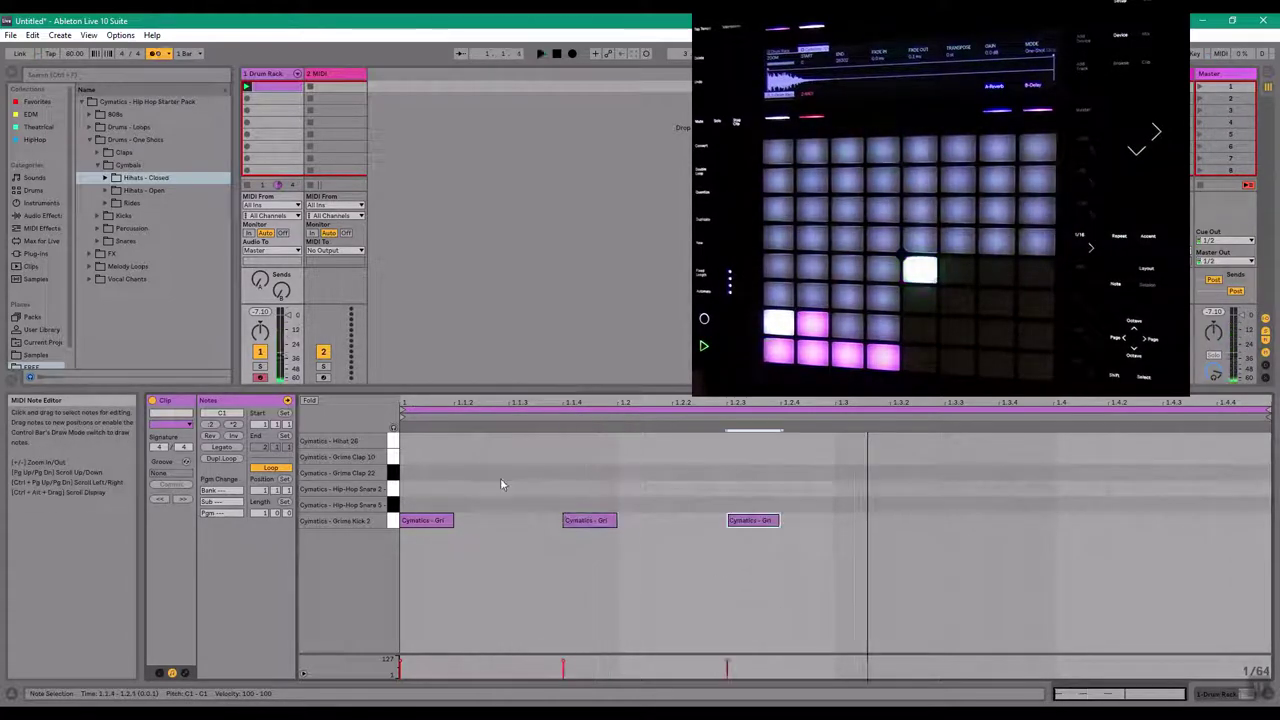
Place Grime Clap 22 notes at 1.2.1 and 1.3.1 while the clip plays
click(503, 476)
key(space)
double_click(500, 472)
drag(531, 472, 653, 472)
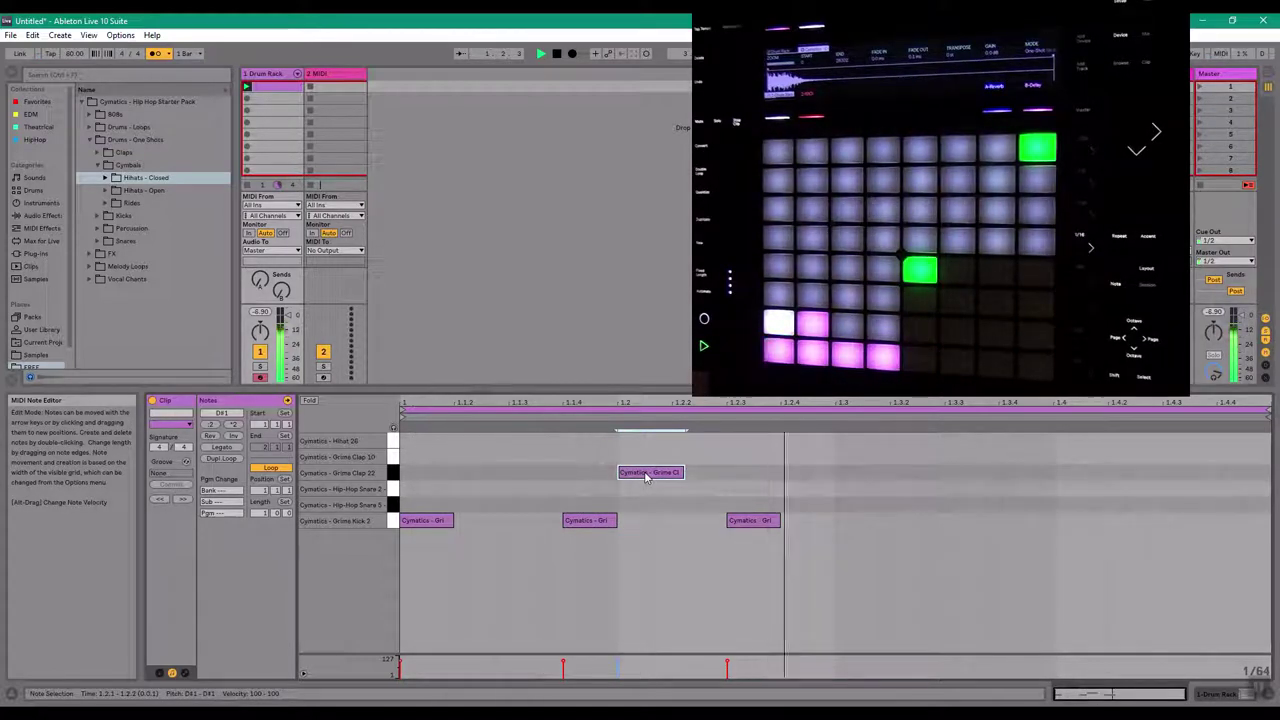
click(841, 472)
double_click(841, 472)
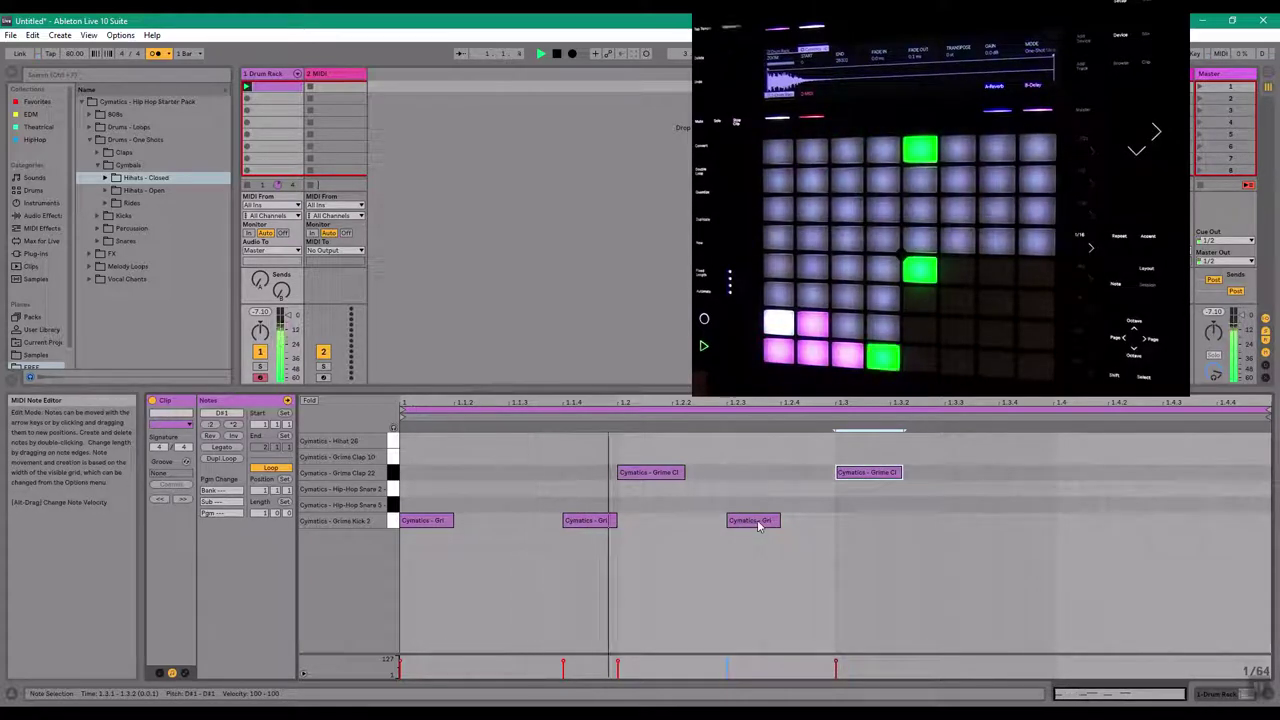
Move the second clap to 1.2.4 and shorten it to a sixteenth, and move the third kick to 1.3.1
drag(847, 478, 836, 479)
drag(742, 524, 837, 524)
drag(824, 481, 811, 480)
drag(855, 524, 869, 524)
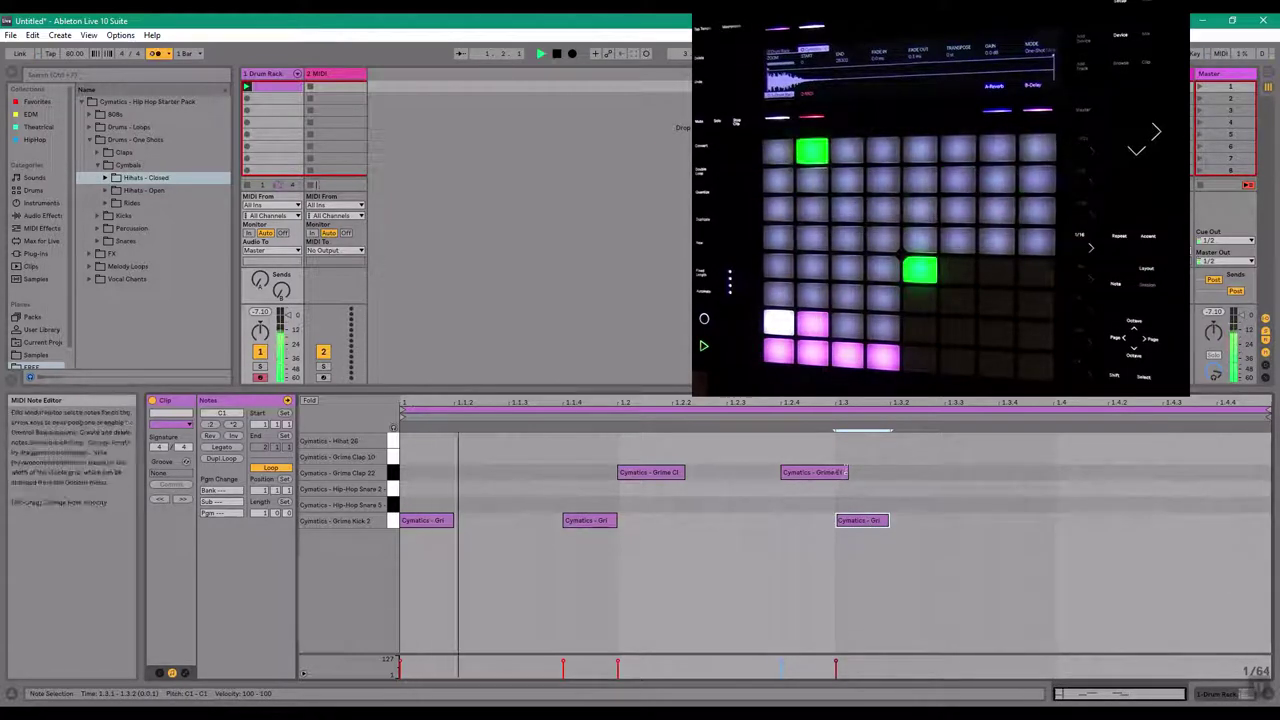
drag(848, 472, 835, 472)
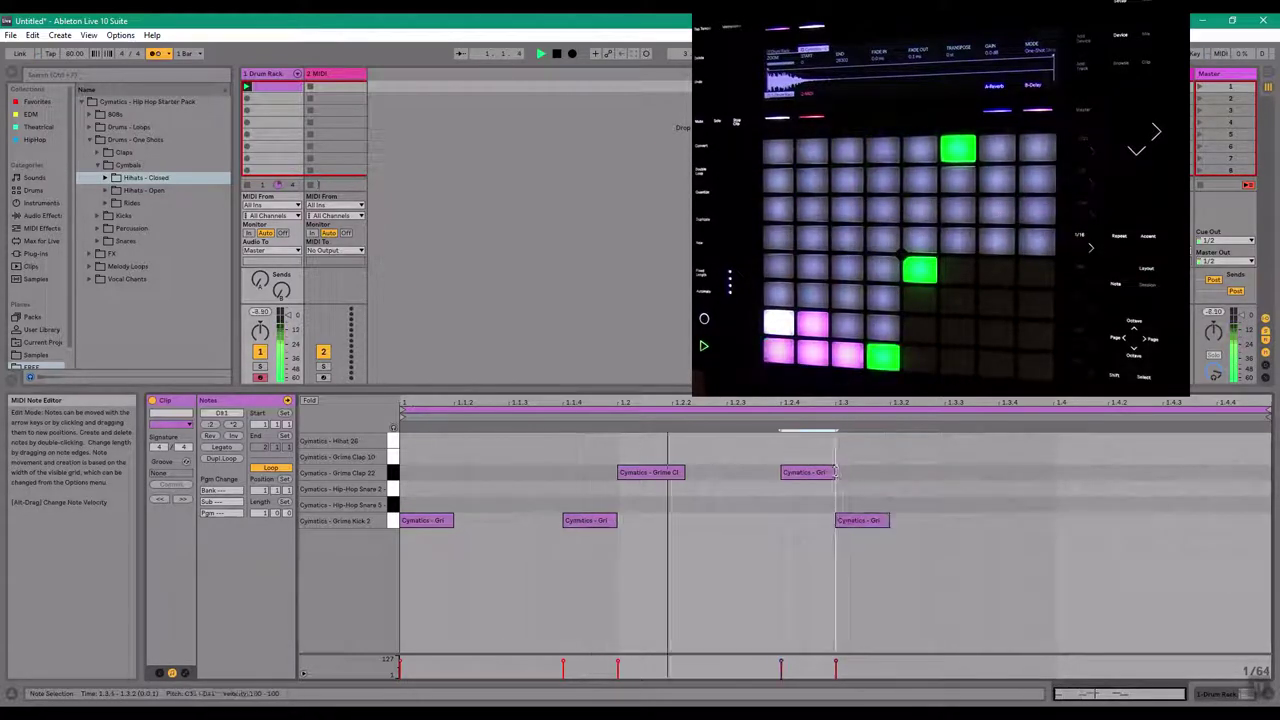
Add a sixteenth-long Grime Clap 22 note at 1.3.2 and move the last kick to 1.3.3
drag(873, 523, 937, 527)
double_click(888, 476)
key(space)
drag(884, 474, 944, 473)
mouse_move(957, 520)
mouse_down()
mouse_move(983, 521)
mouse_move(970, 522)
mouse_up()
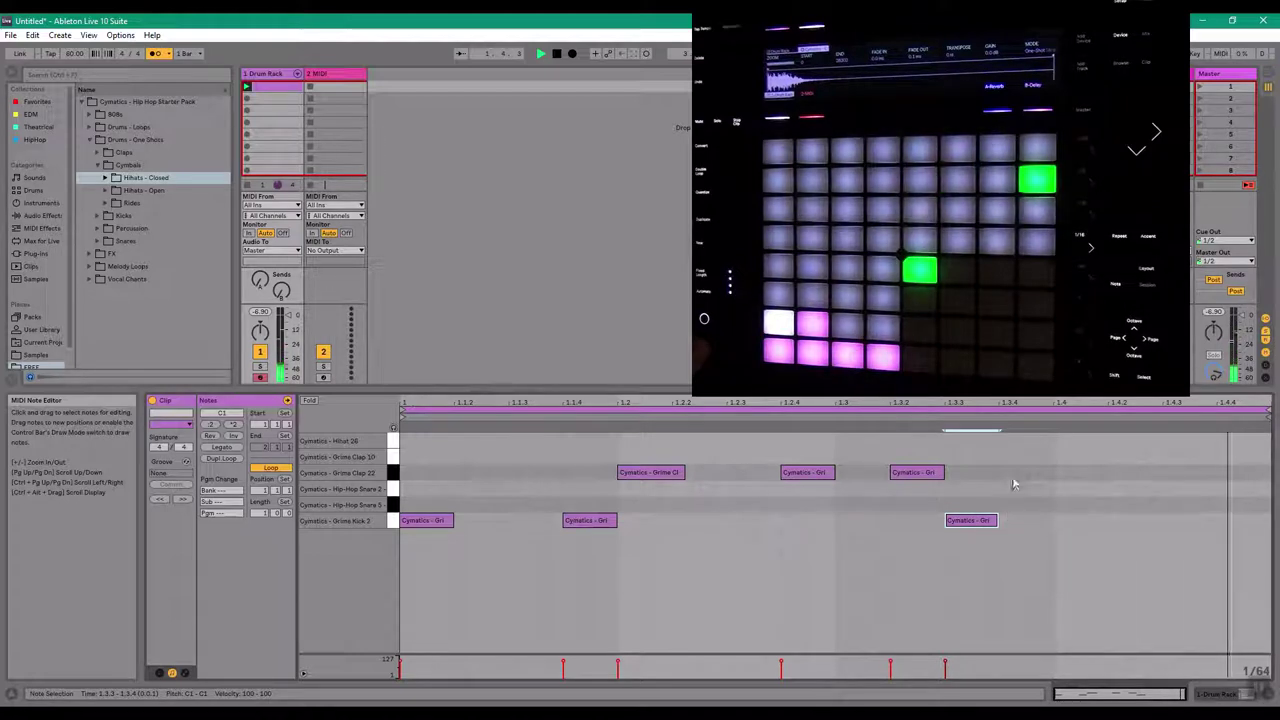
Add a final sixteenth-long Grime Clap 22 note at 1.4.1, and briefly select all the kick notes
double_click(1061, 472)
drag(1066, 472, 1108, 480)
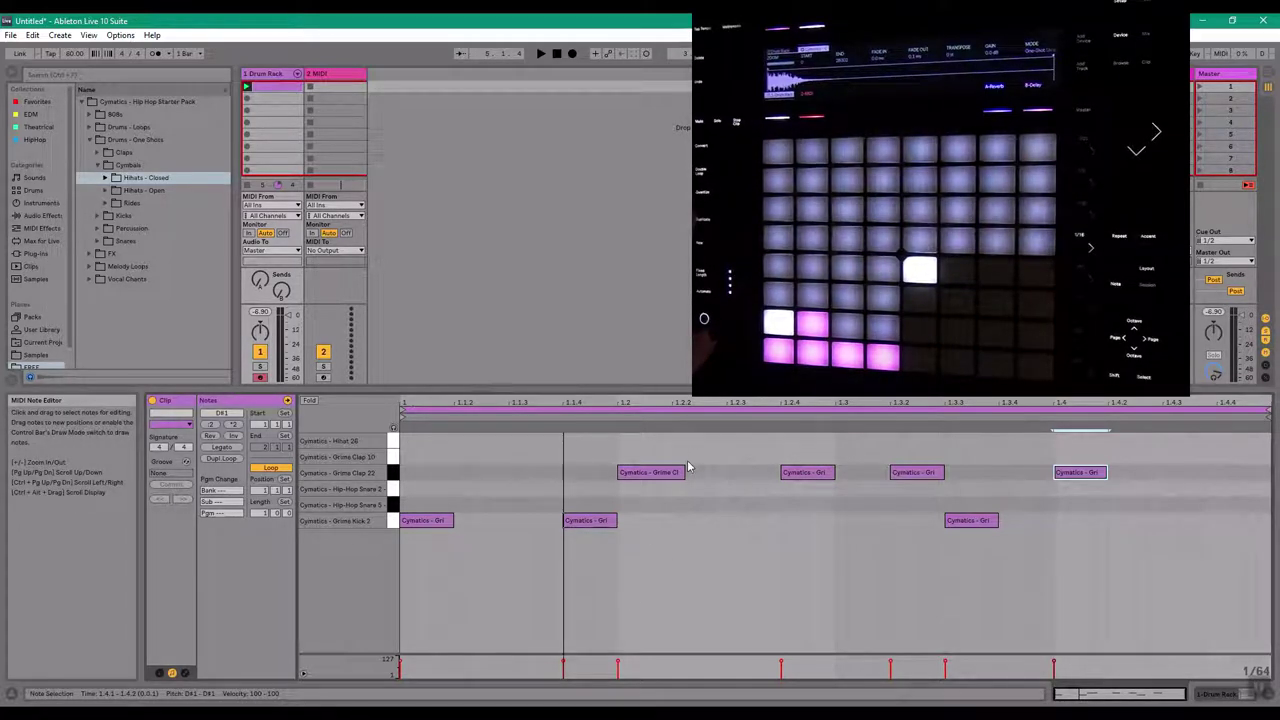
drag(424, 562, 996, 492)
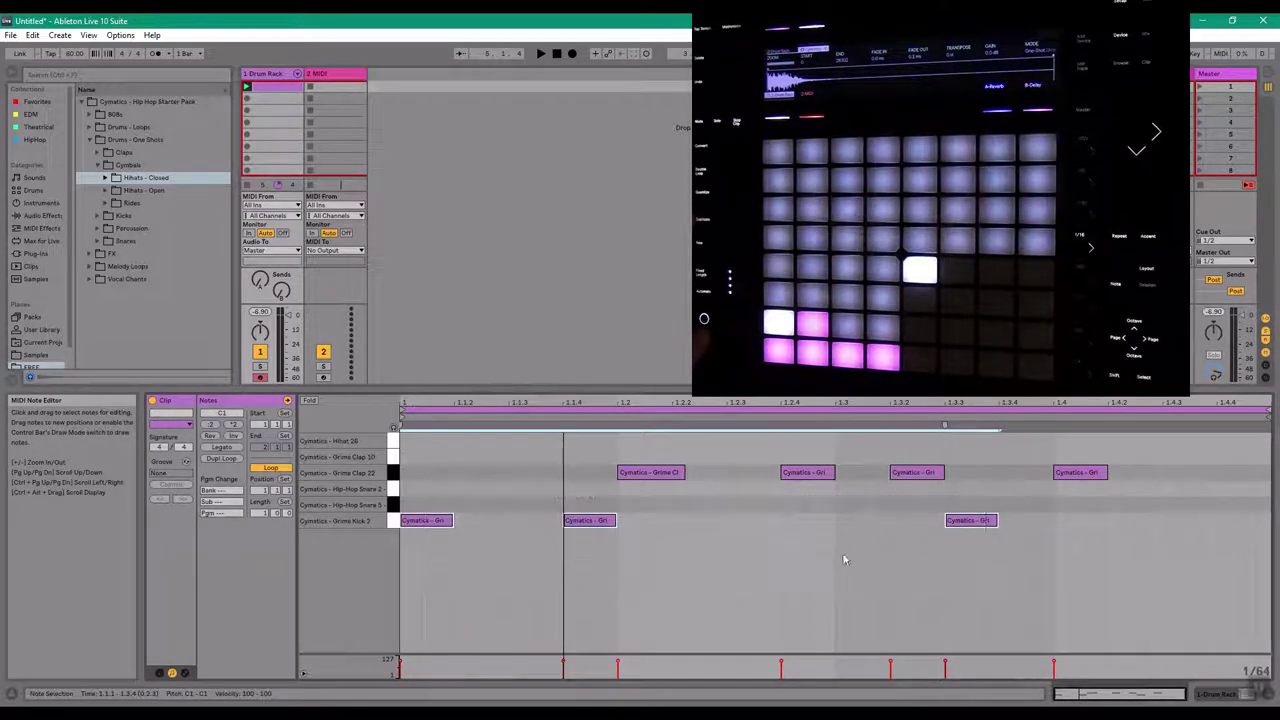
click(995, 565)
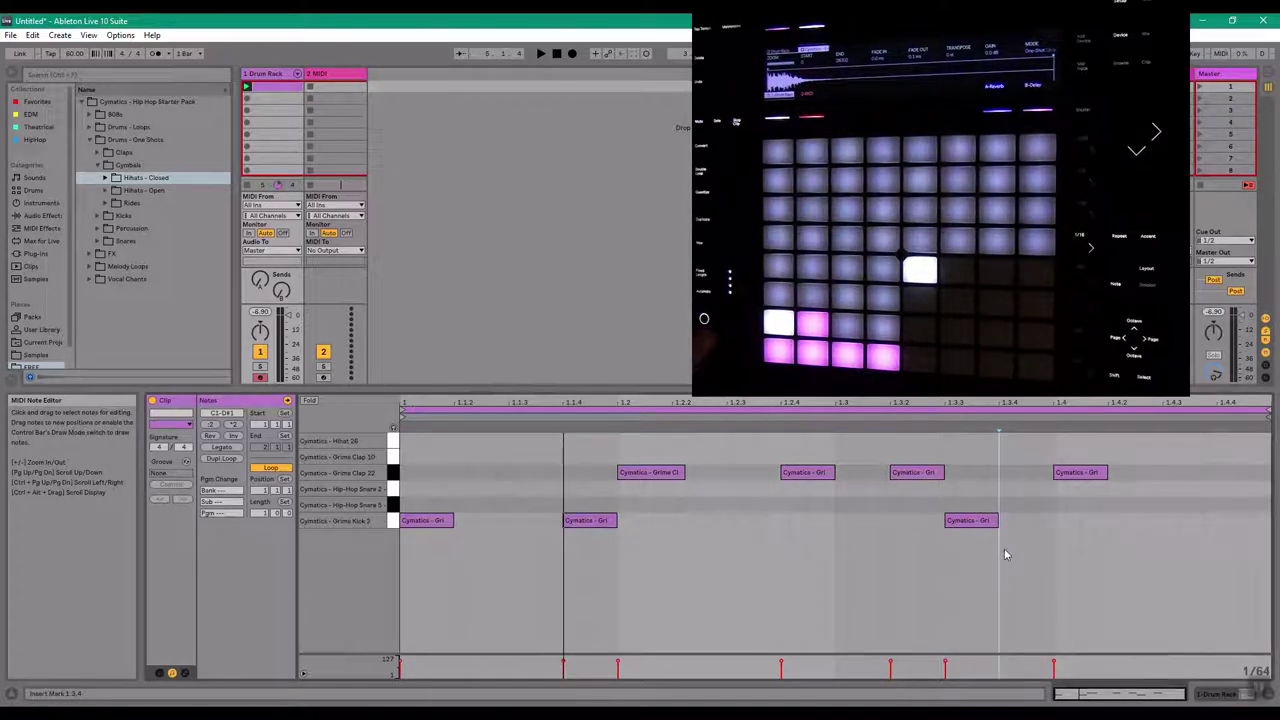
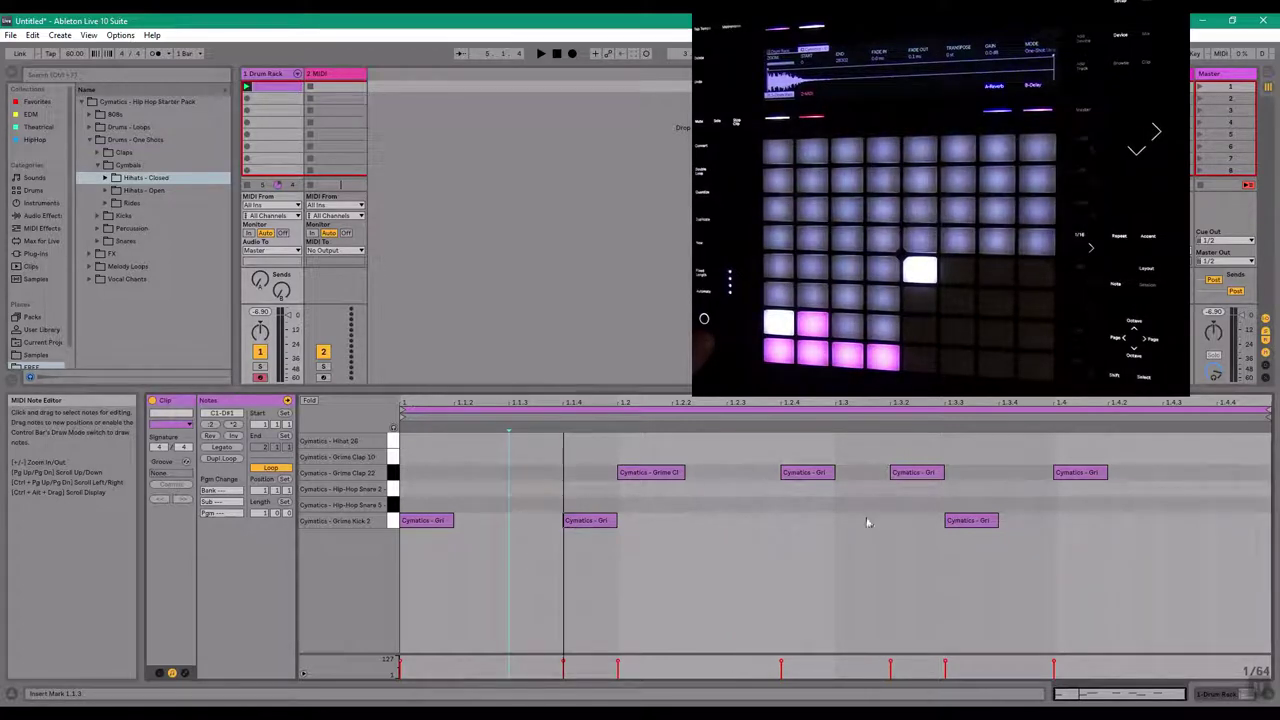
Try the drum pattern at 70 BPM during playback, and settle the tempo at 66 BPM
key(space)
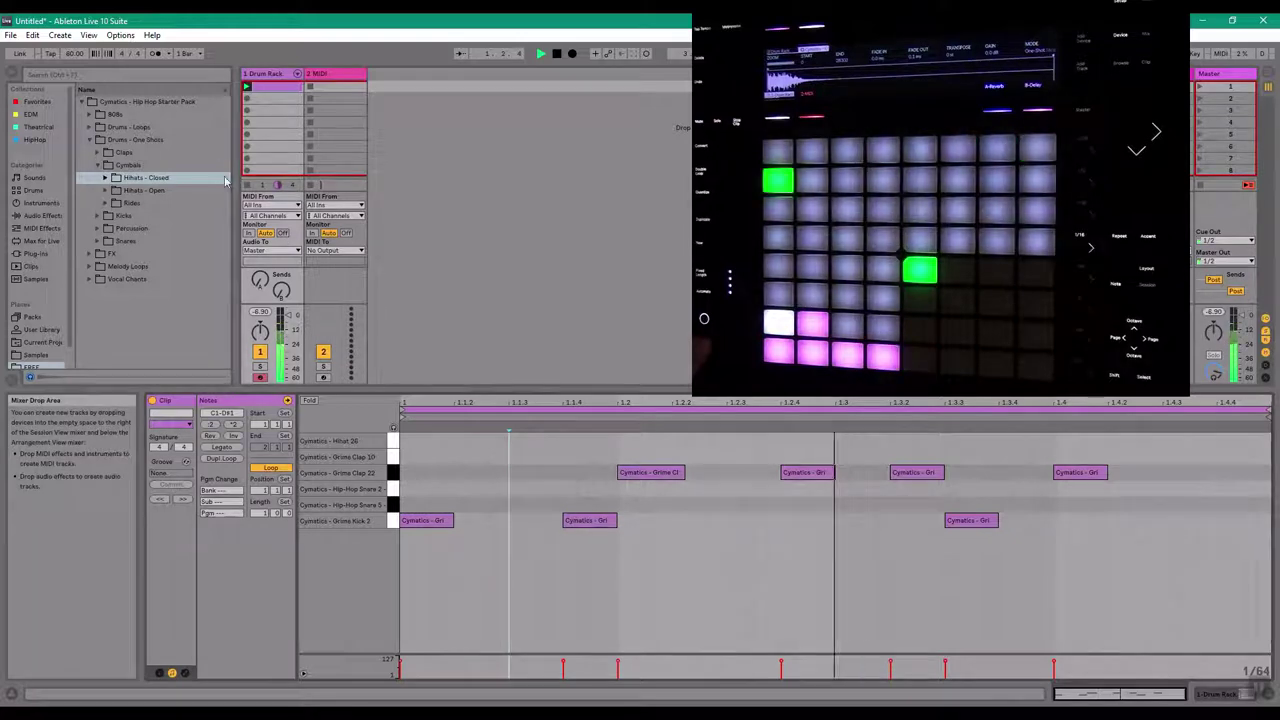
key(space)
mouse_move(75, 54)
mouse_down()
mouse_move(75, 32)
mouse_move(75, 56)
mouse_up()
key(space)
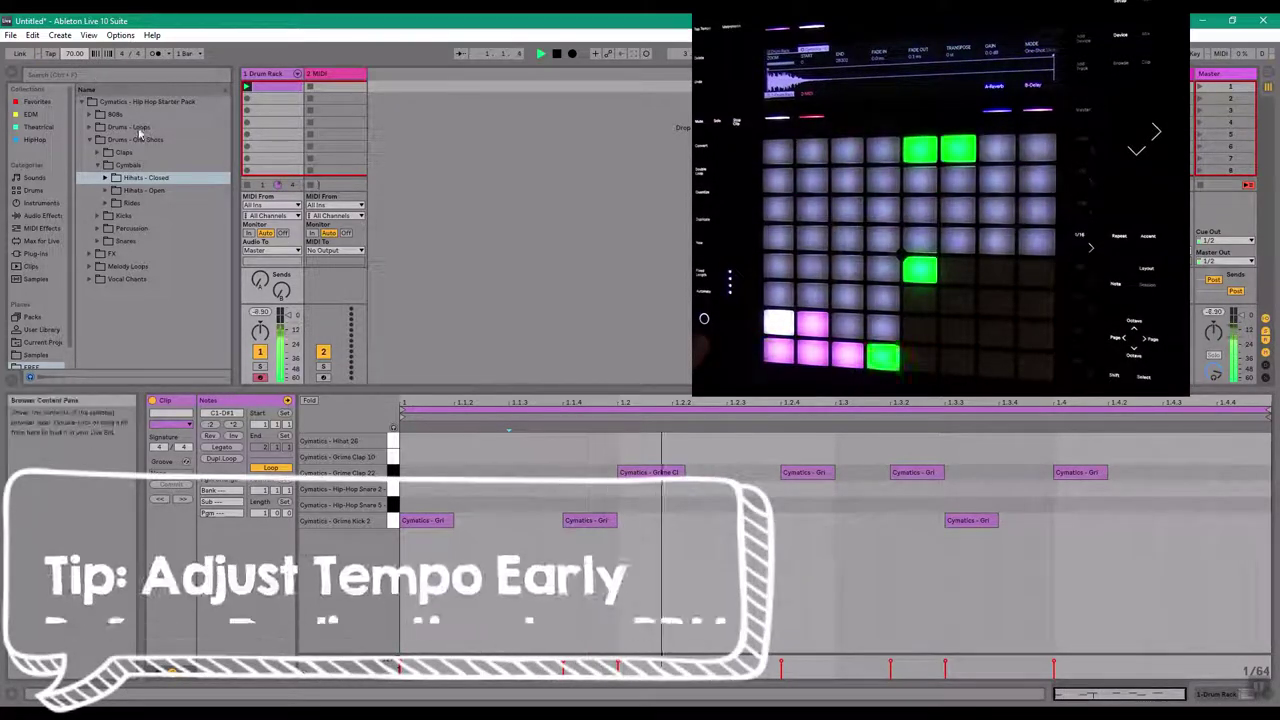
mouse_move(75, 54)
mouse_down()
mouse_move(75, 32)
mouse_move(75, 76)
mouse_up()
key(space)
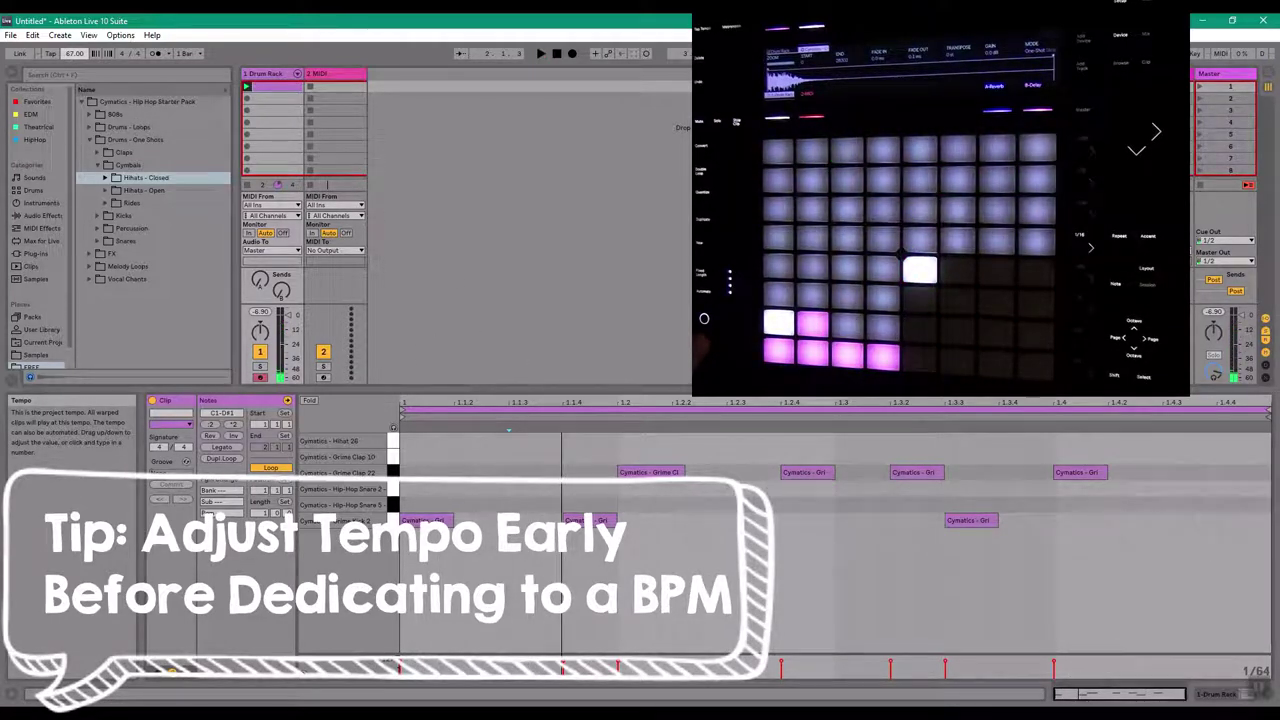
key(space)
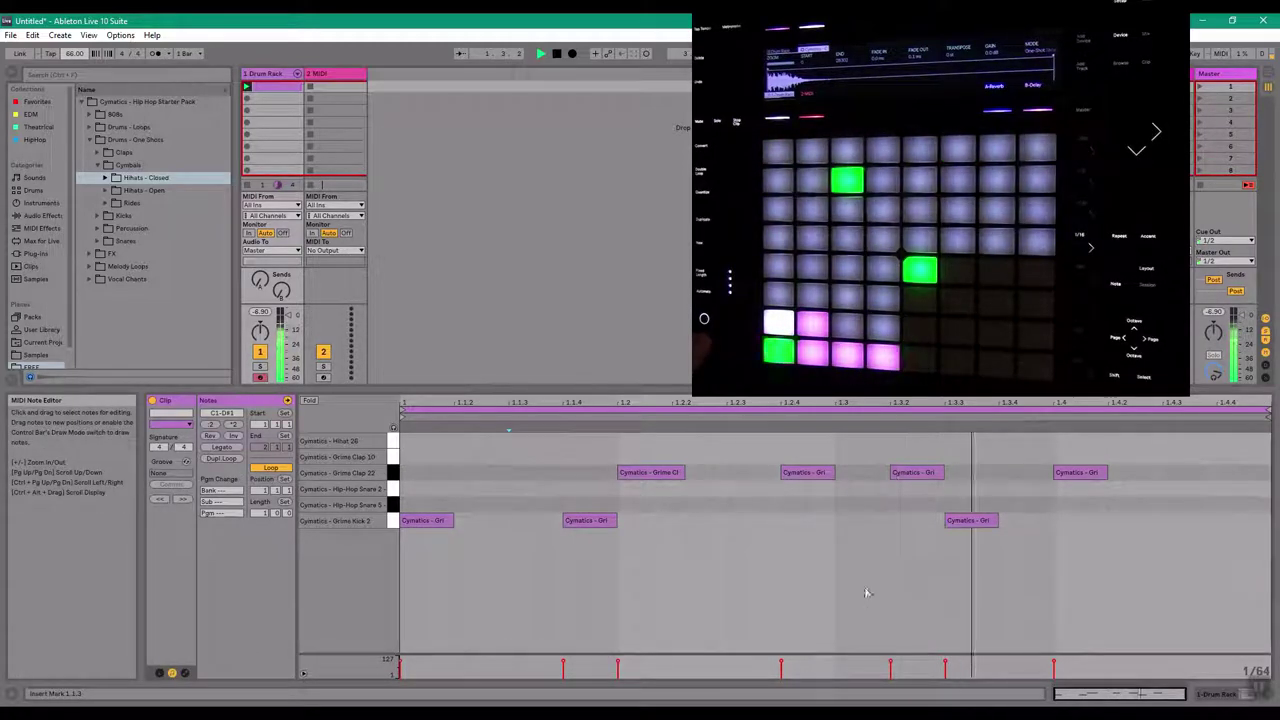
key(space)
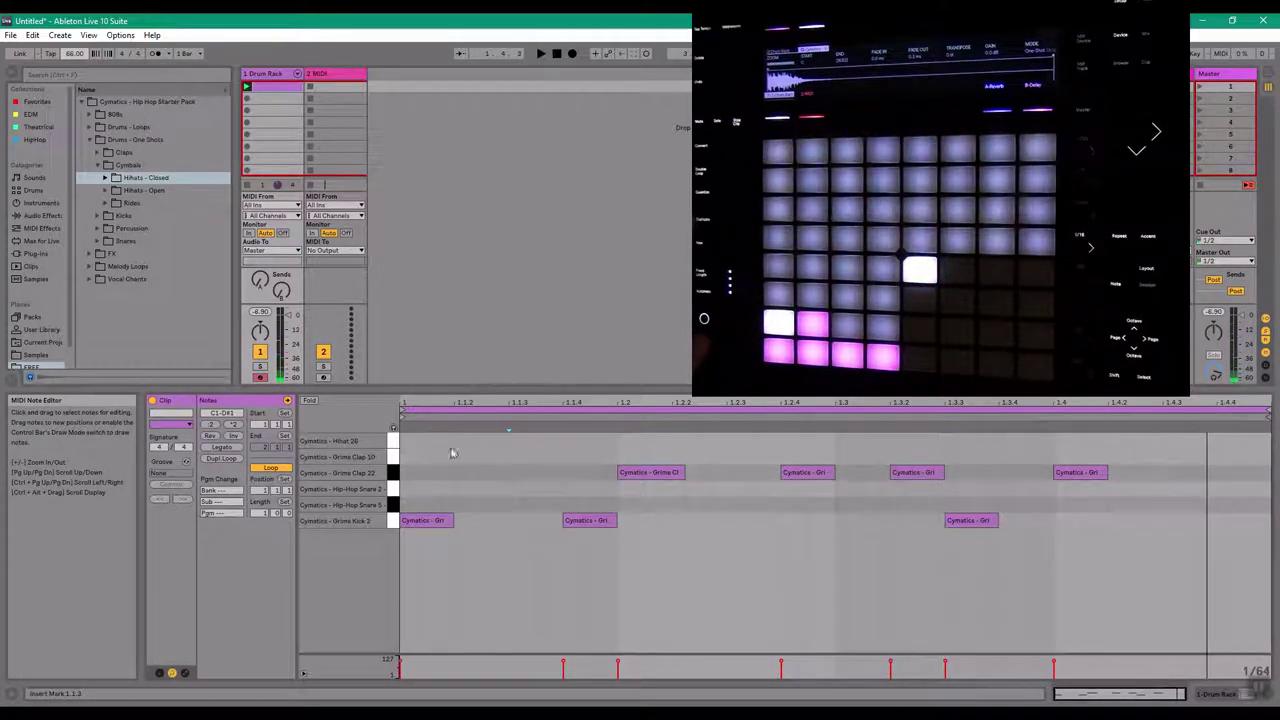
Examine the placement and spacing of the kick and clap notes across the one-bar clip
click(437, 522)
click(580, 522)
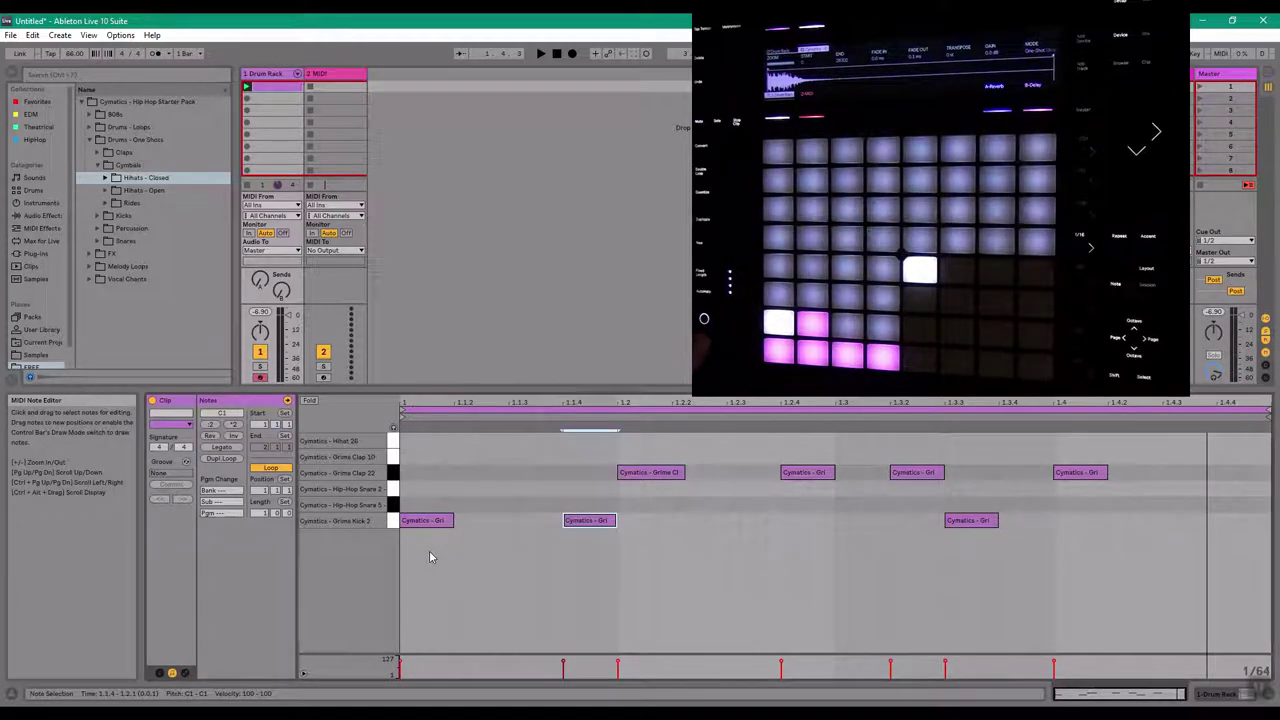
right_click(500, 484)
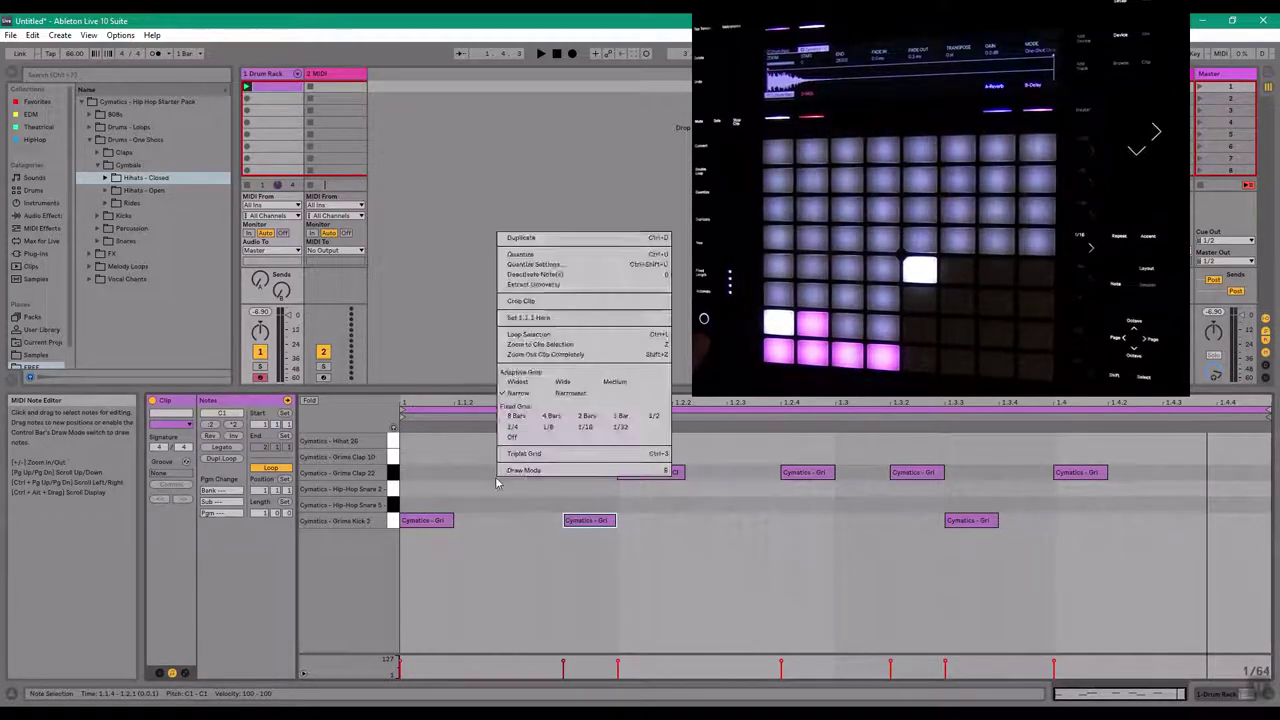
click(521, 556)
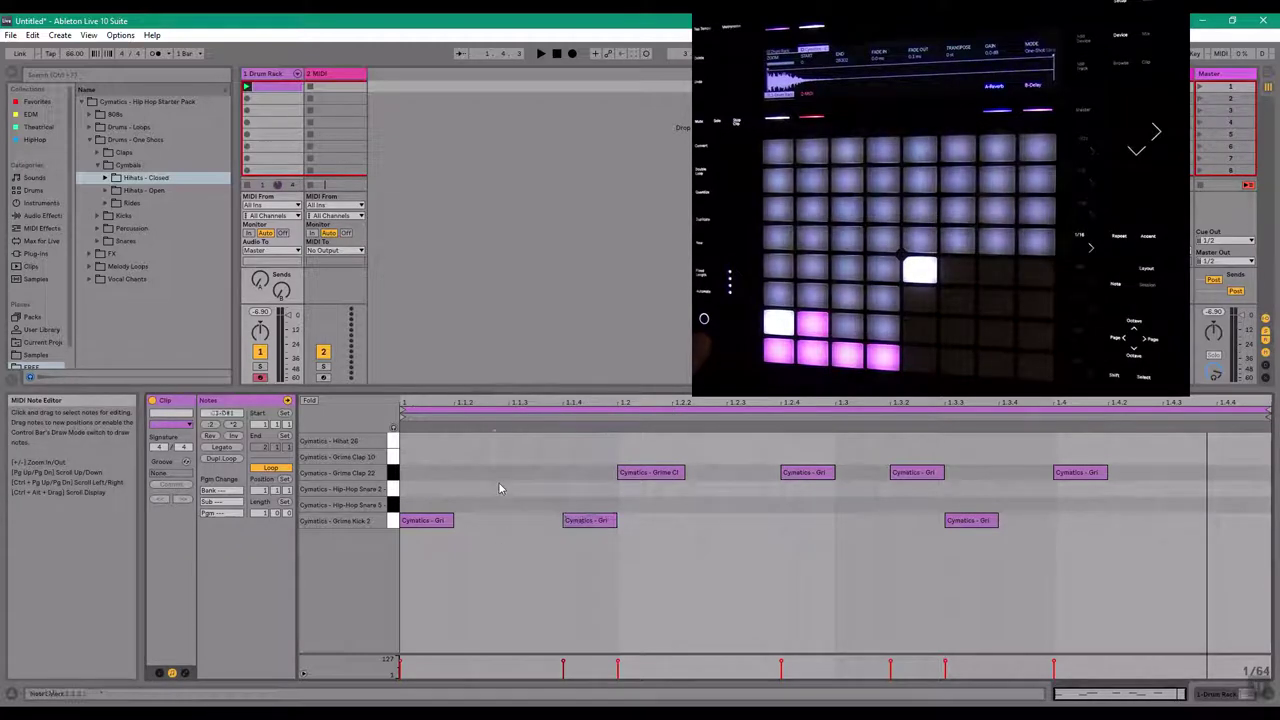
click(467, 494)
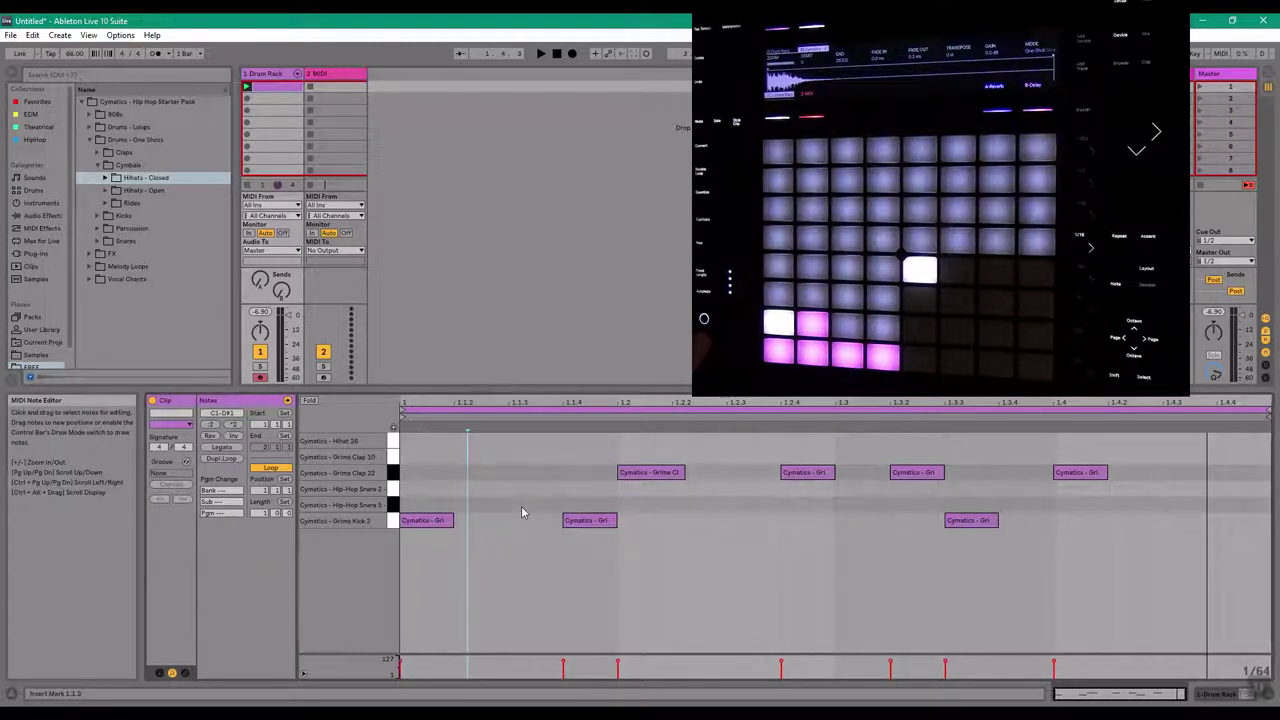
click(430, 521)
click(494, 503)
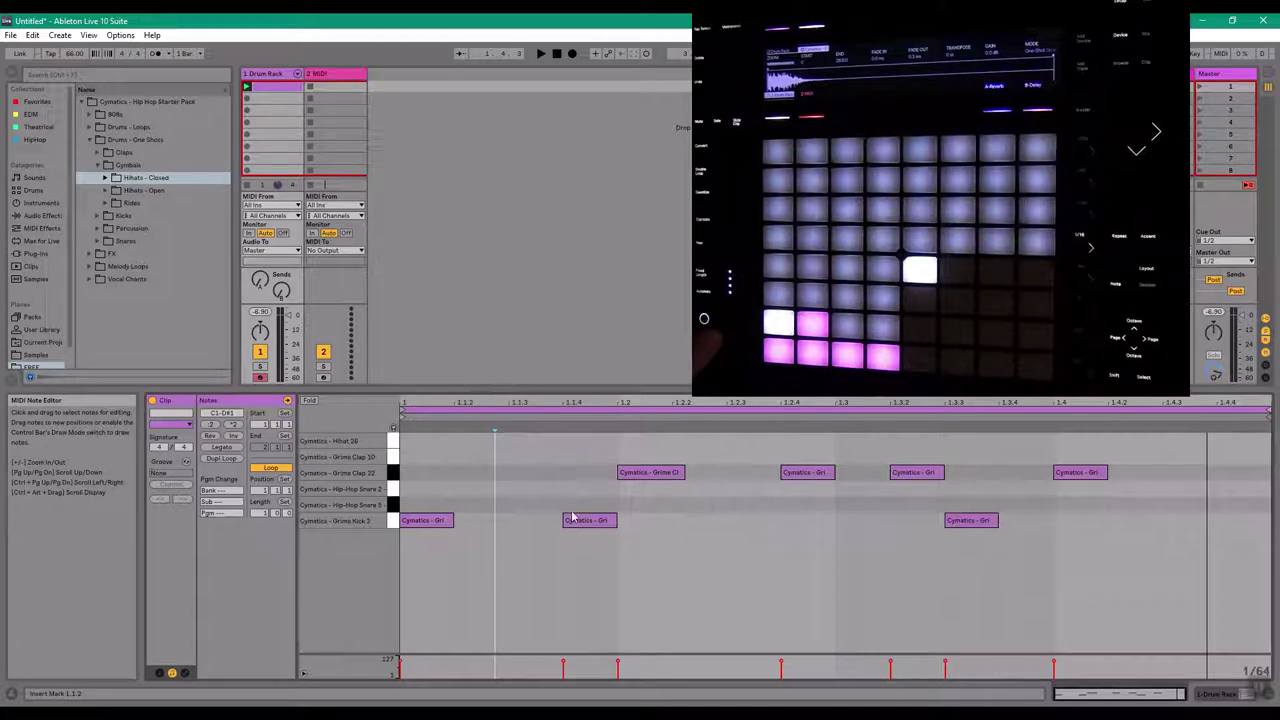
click(646, 502)
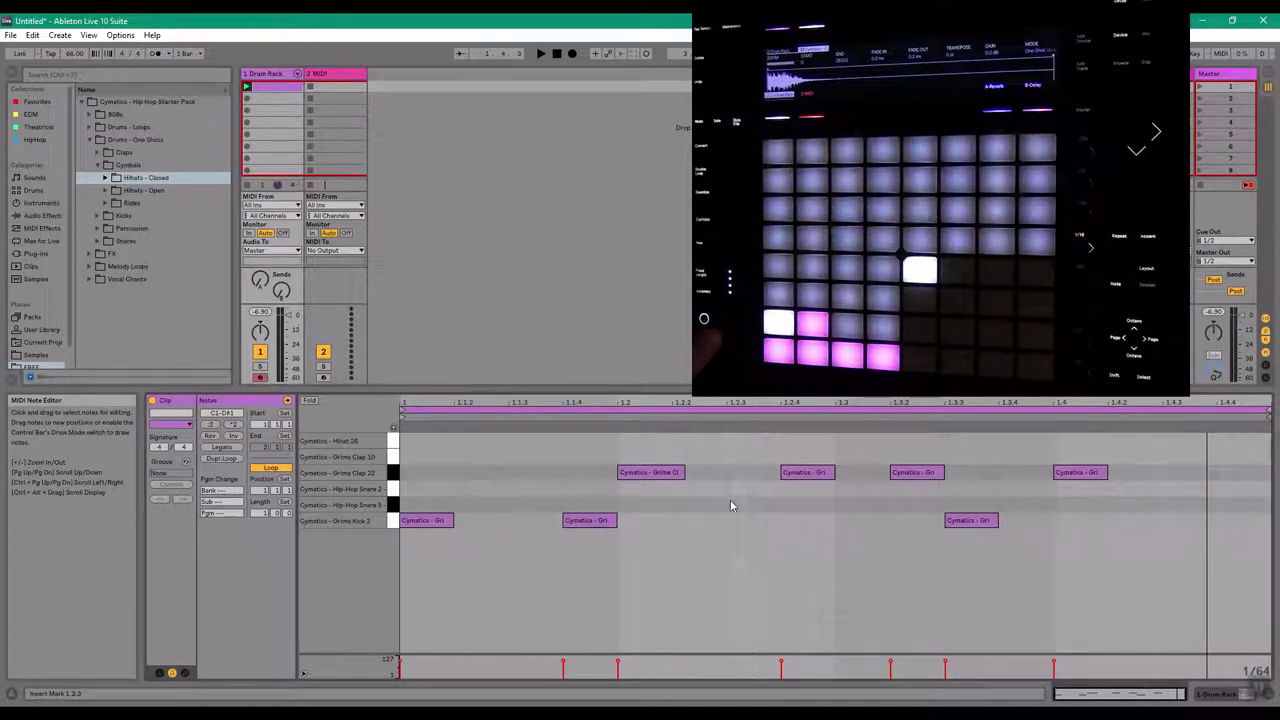
drag(437, 556, 1140, 480)
click(683, 571)
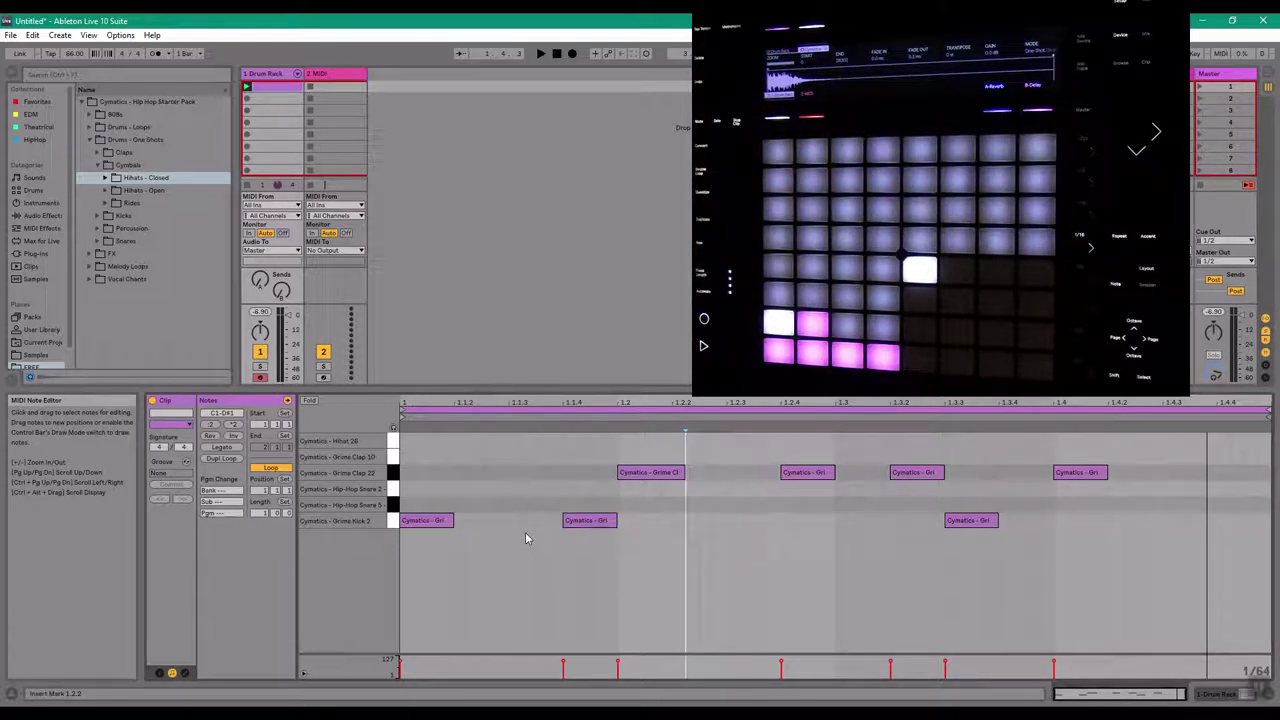
click(444, 523)
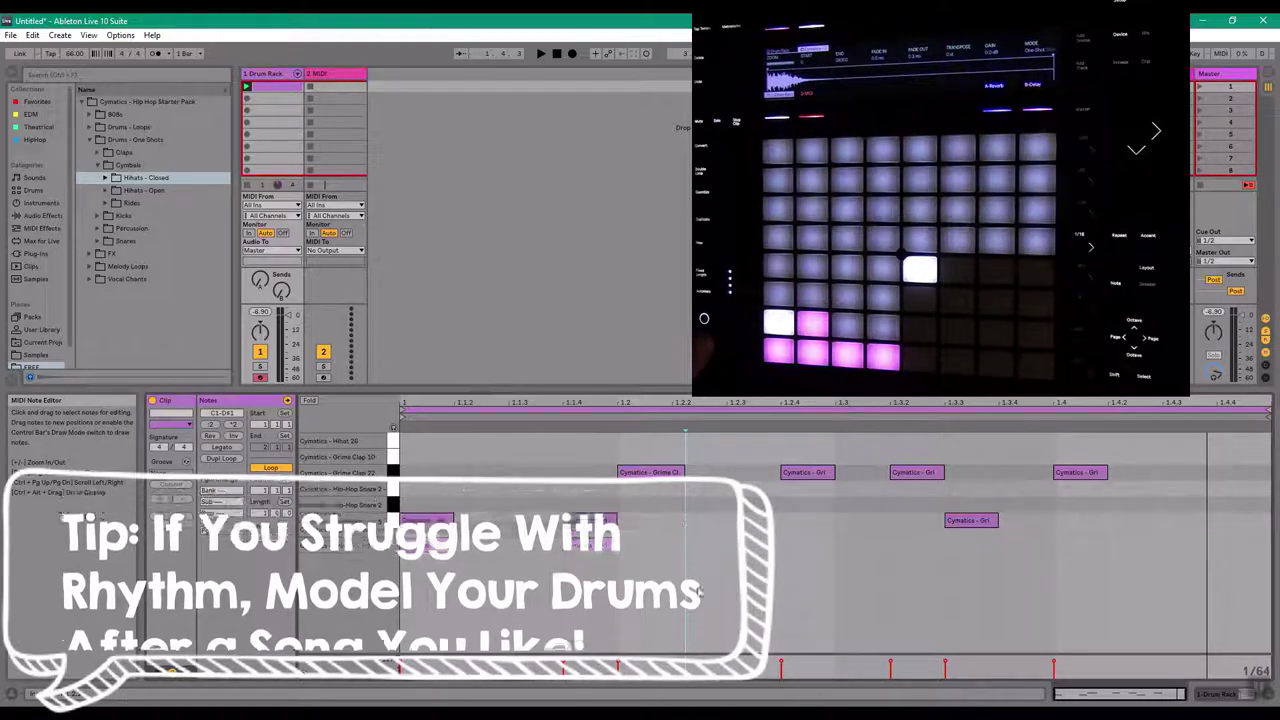
Set the MIDI note editor's adaptive grid to Narrowest
right_click(493, 503)
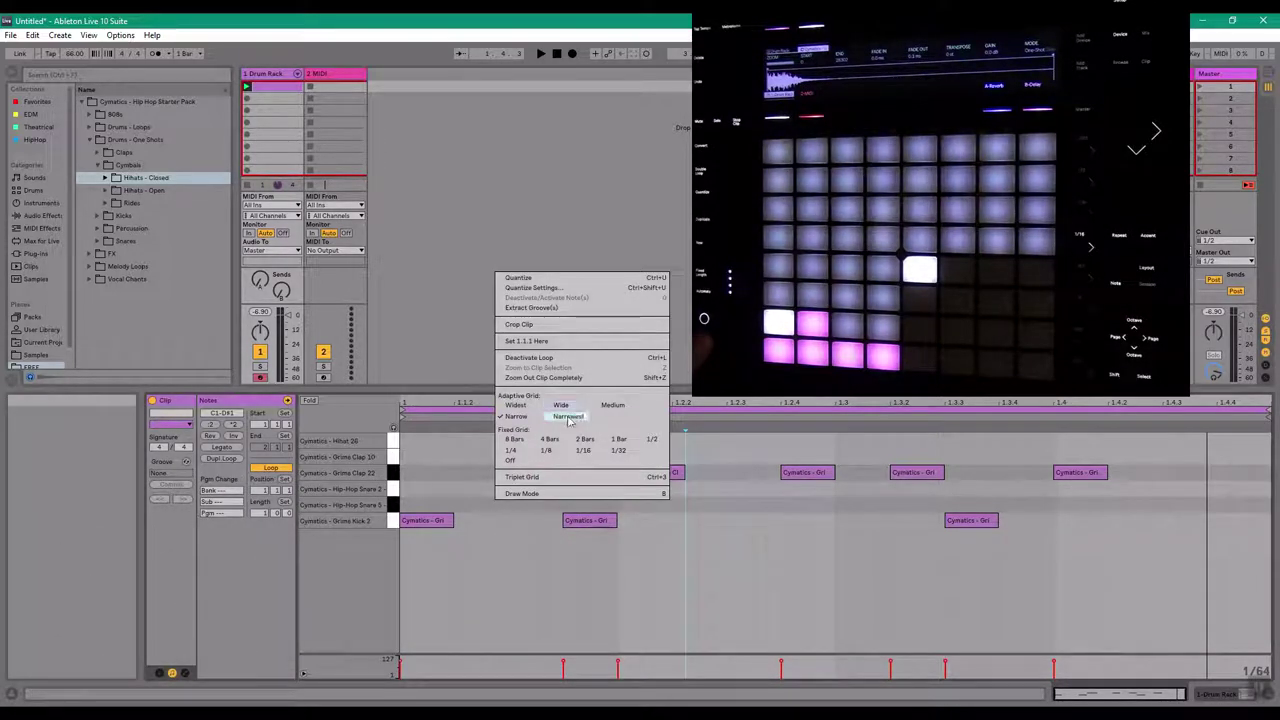
right_click(489, 514)
click(514, 506)
right_click(510, 514)
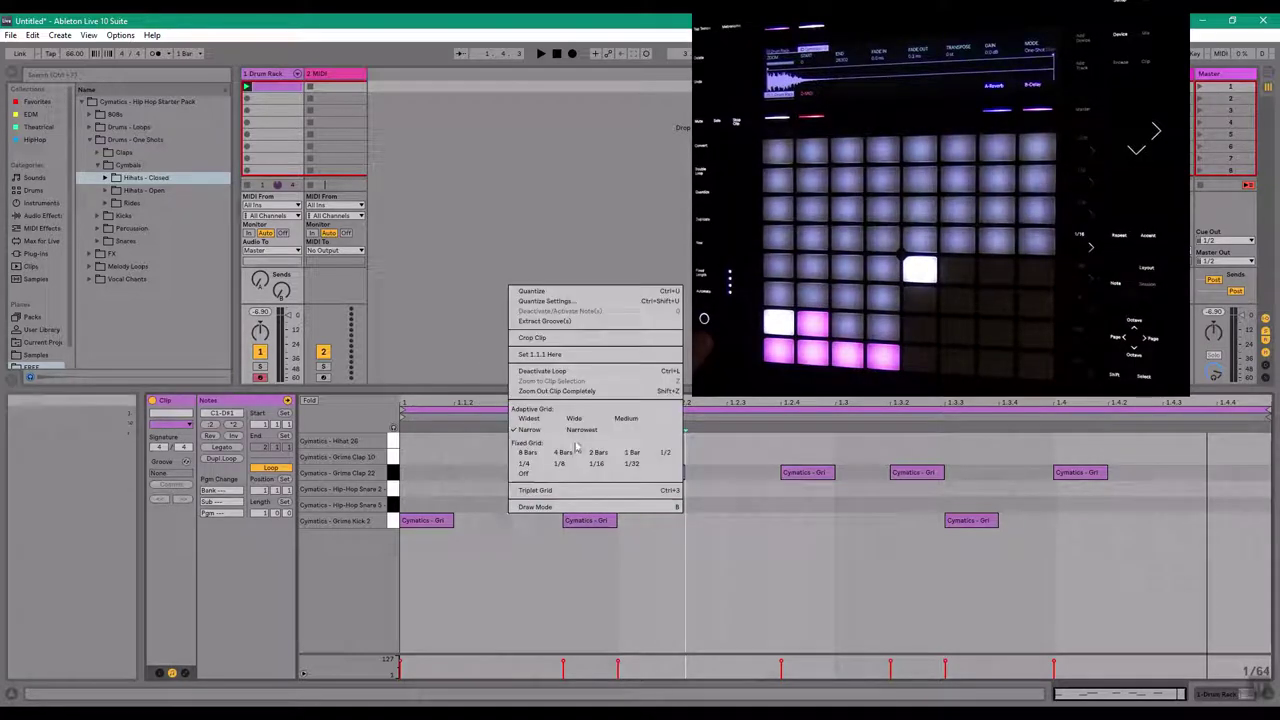
click(578, 430)
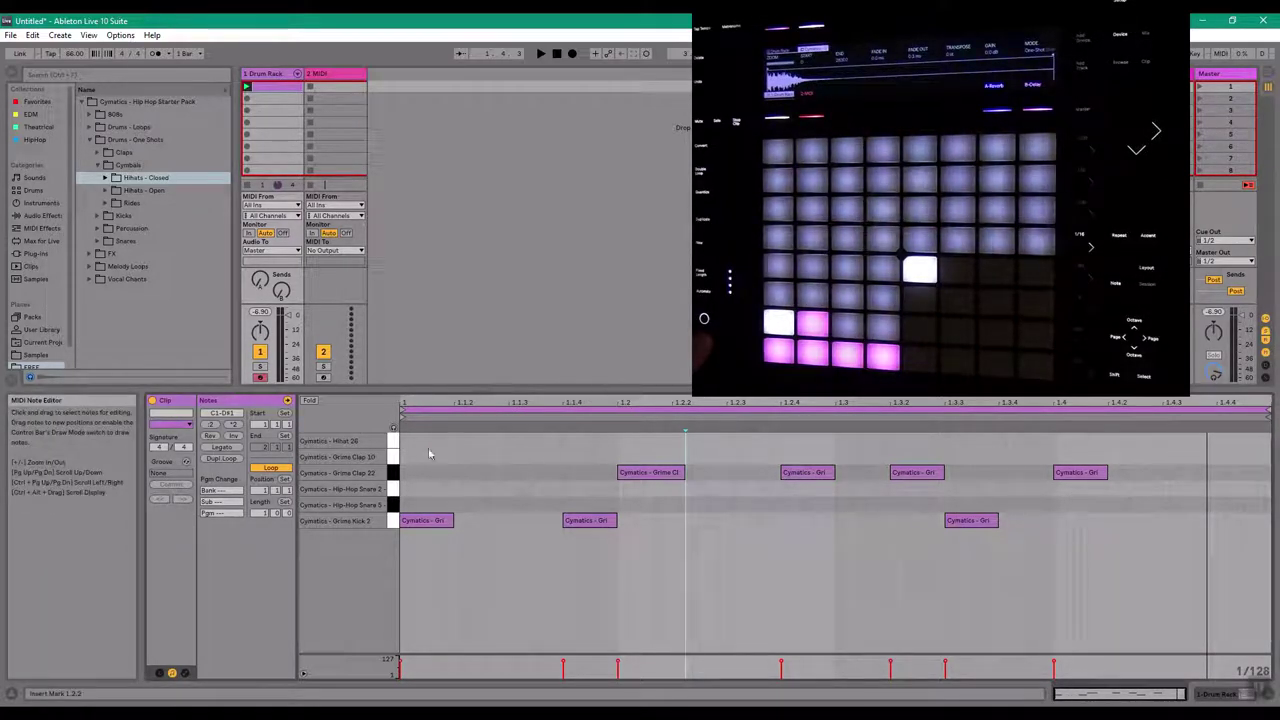
drag(617, 610, 836, 607)
click(446, 593)
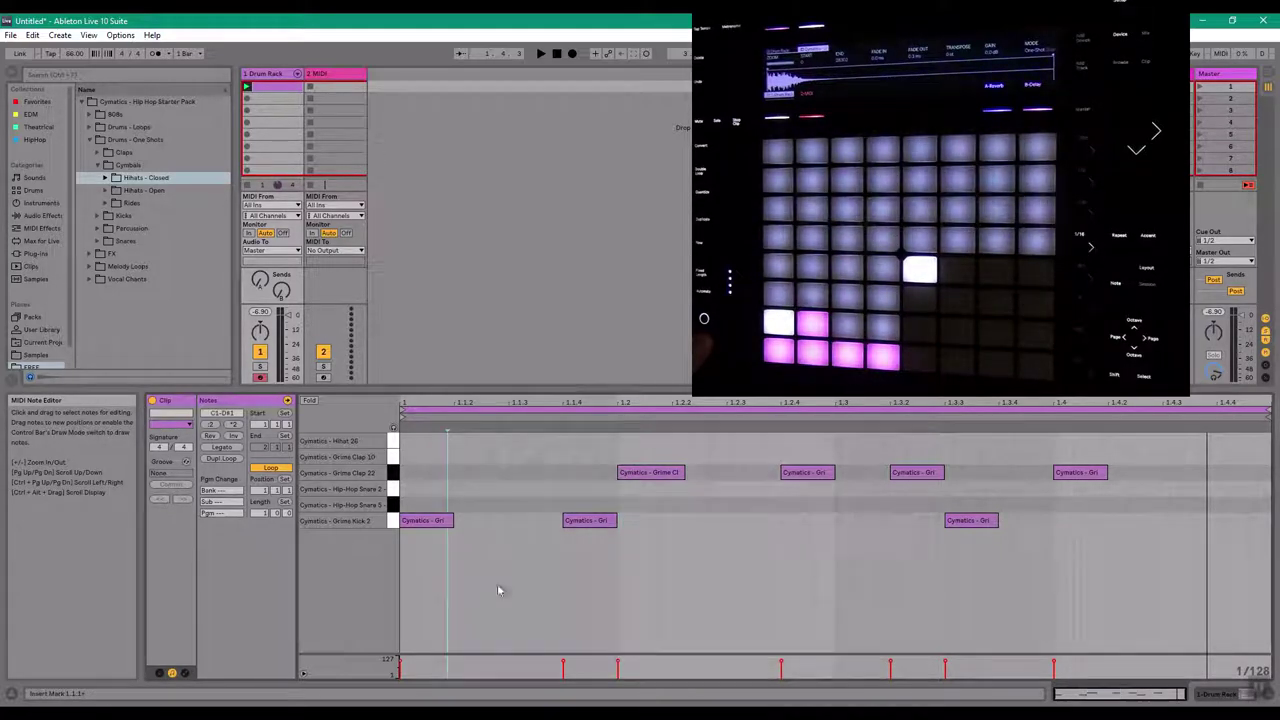
click(787, 591)
click(1115, 595)
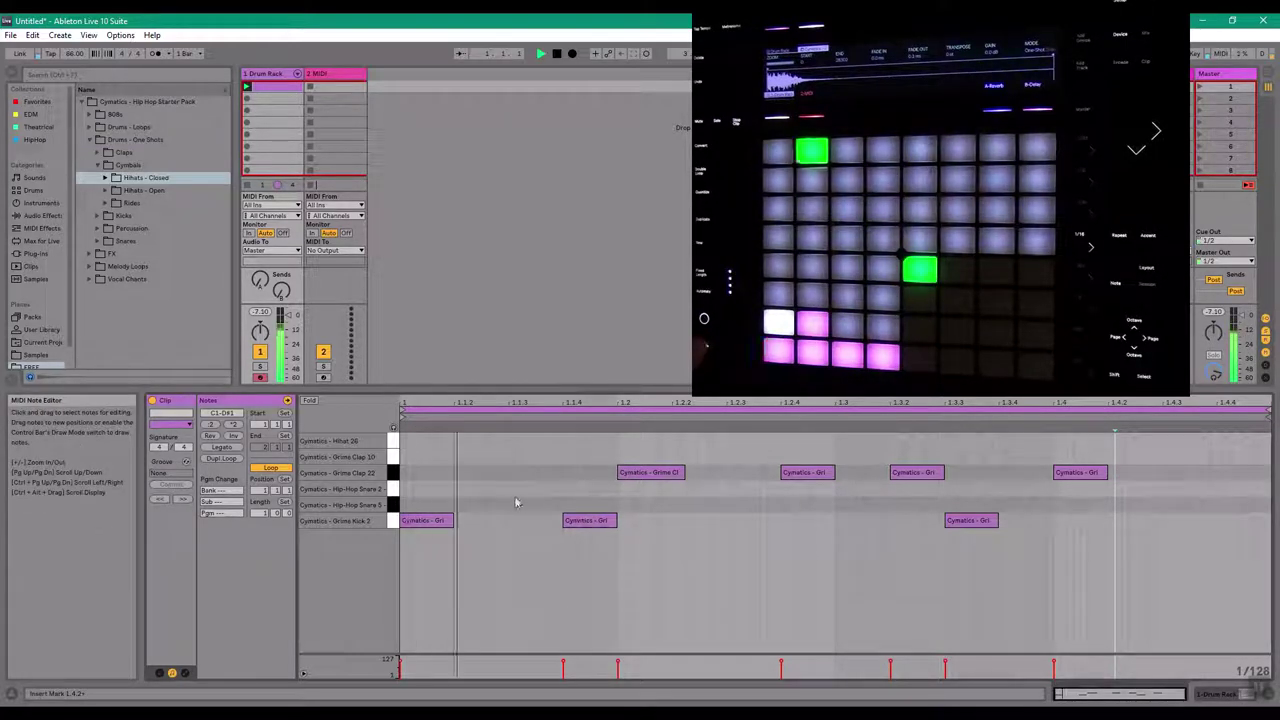
Play the pattern with the metronome enabled, check the notes against beats 1.2.1, 1.3.1 and 1.4.1, and switch the metronome off
click(151, 56)
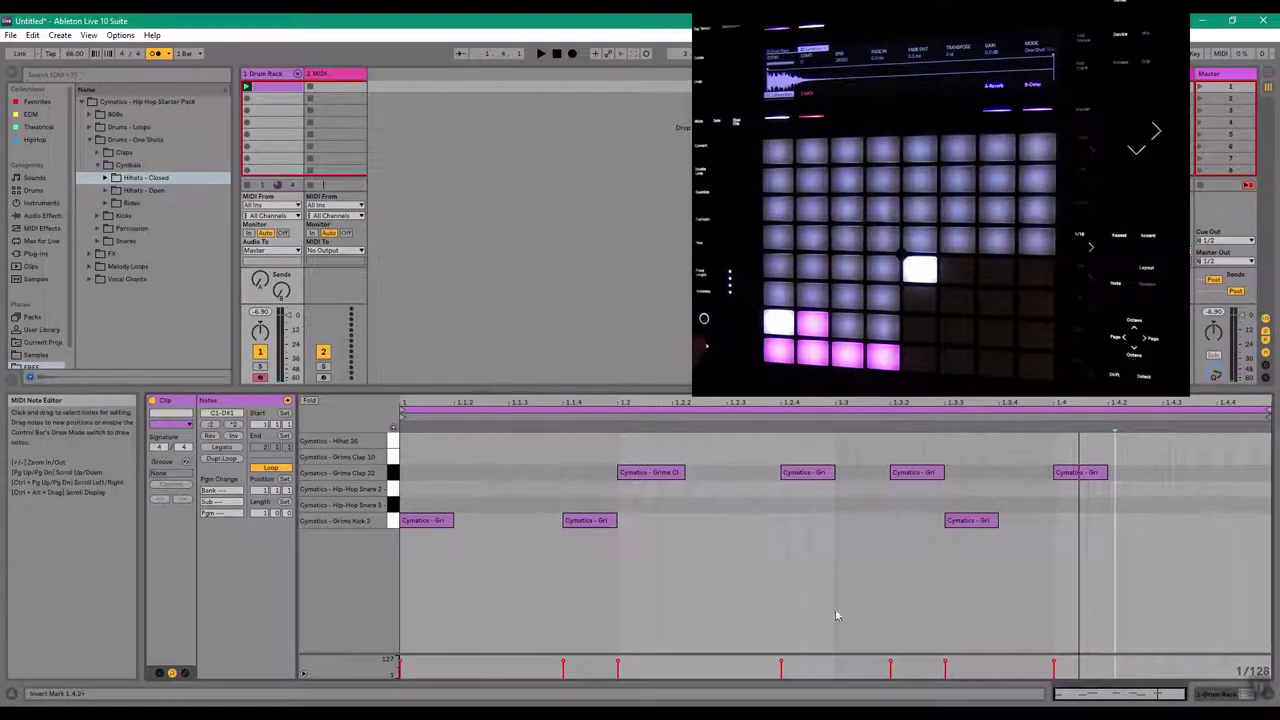
click(616, 608)
click(842, 605)
click(835, 604)
click(1053, 600)
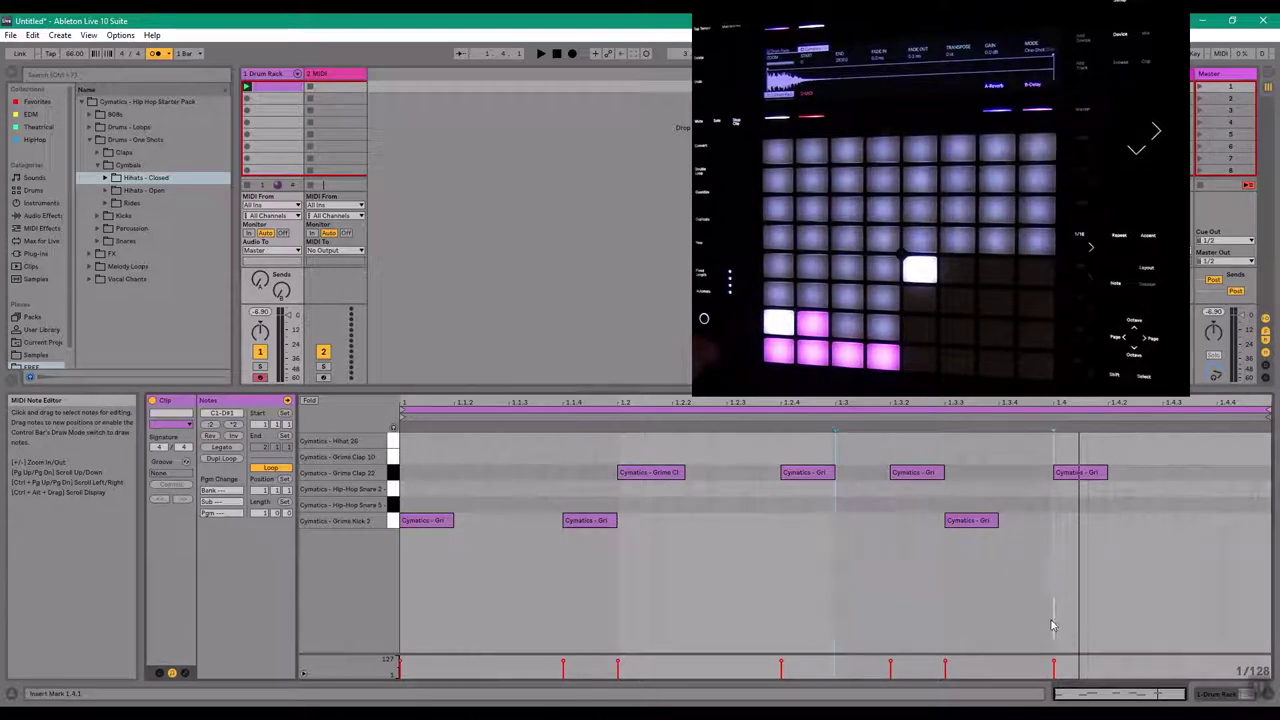
click(617, 611)
key(space)
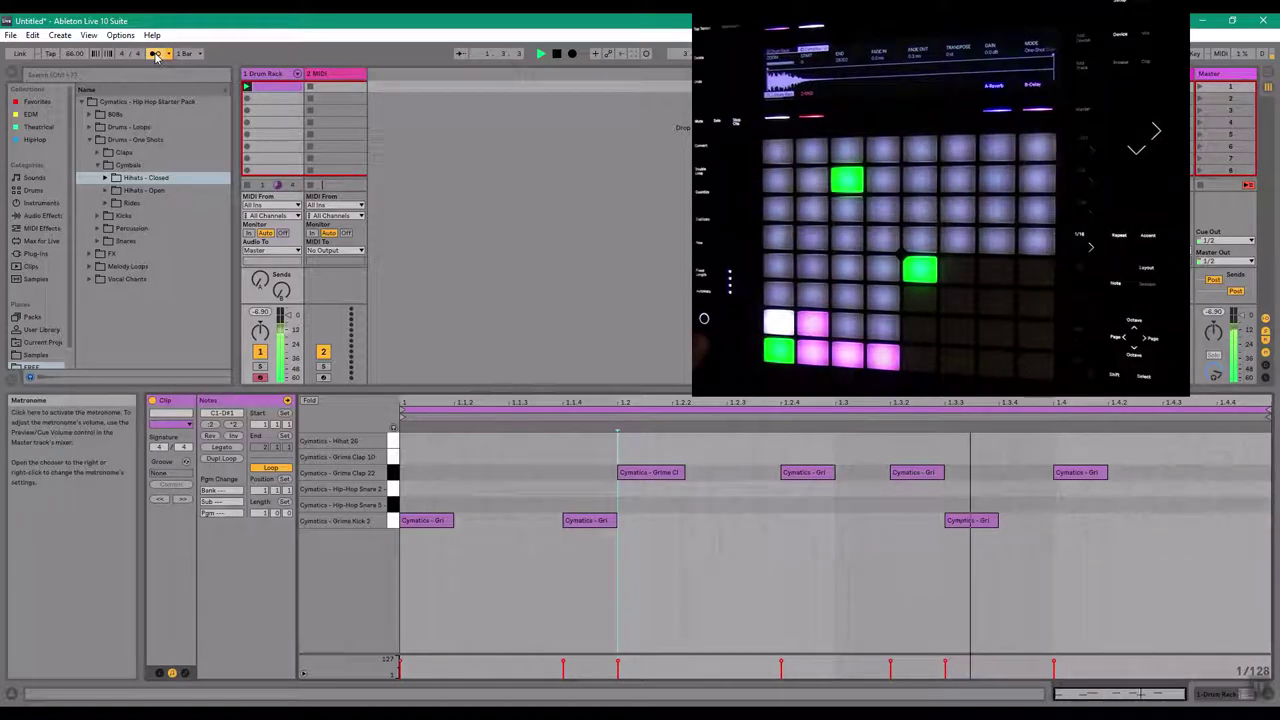
key(space)
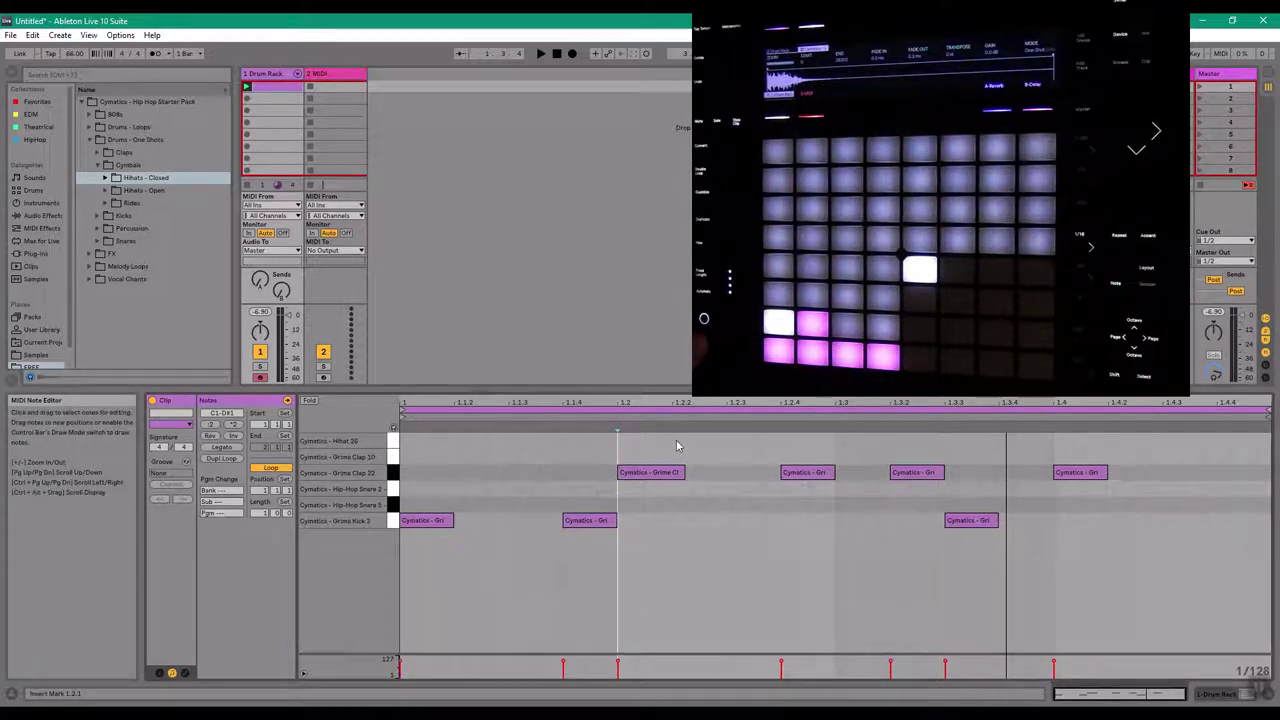
Try the second kick at 1.2.1 during playback, and move it back to 1.1.4
drag(589, 524, 643, 530)
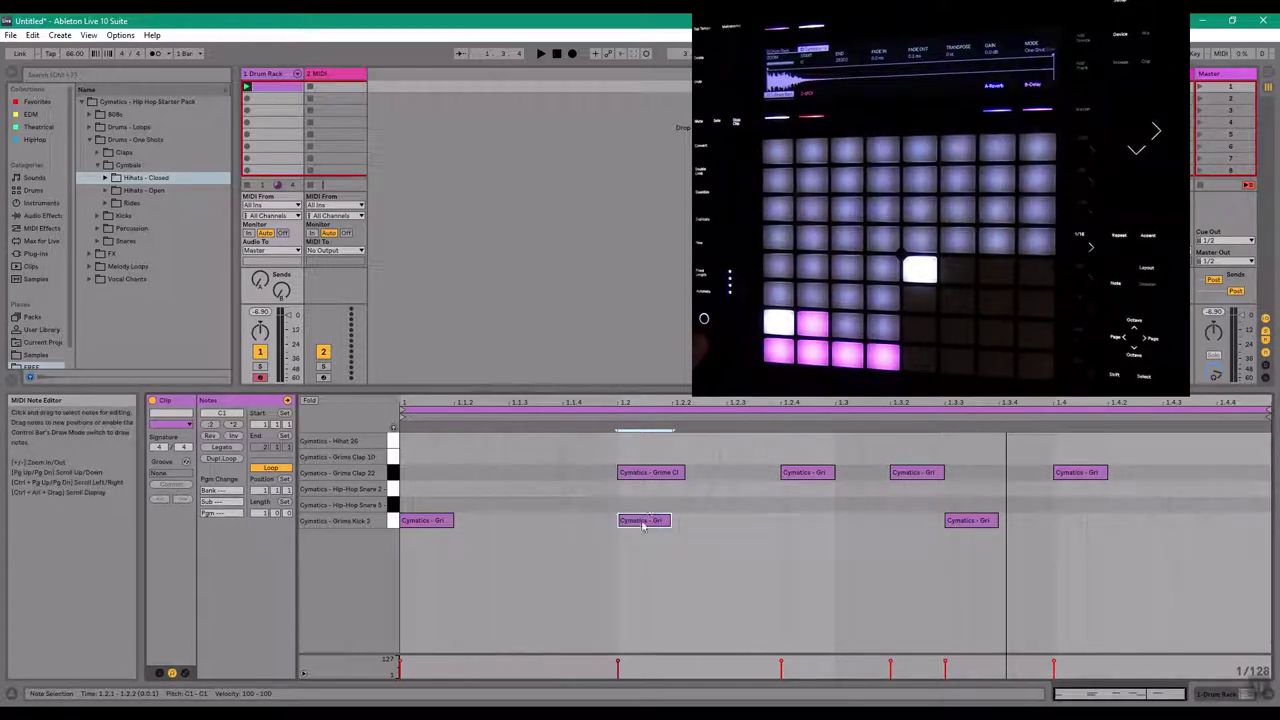
key(space)
drag(654, 522, 600, 522)
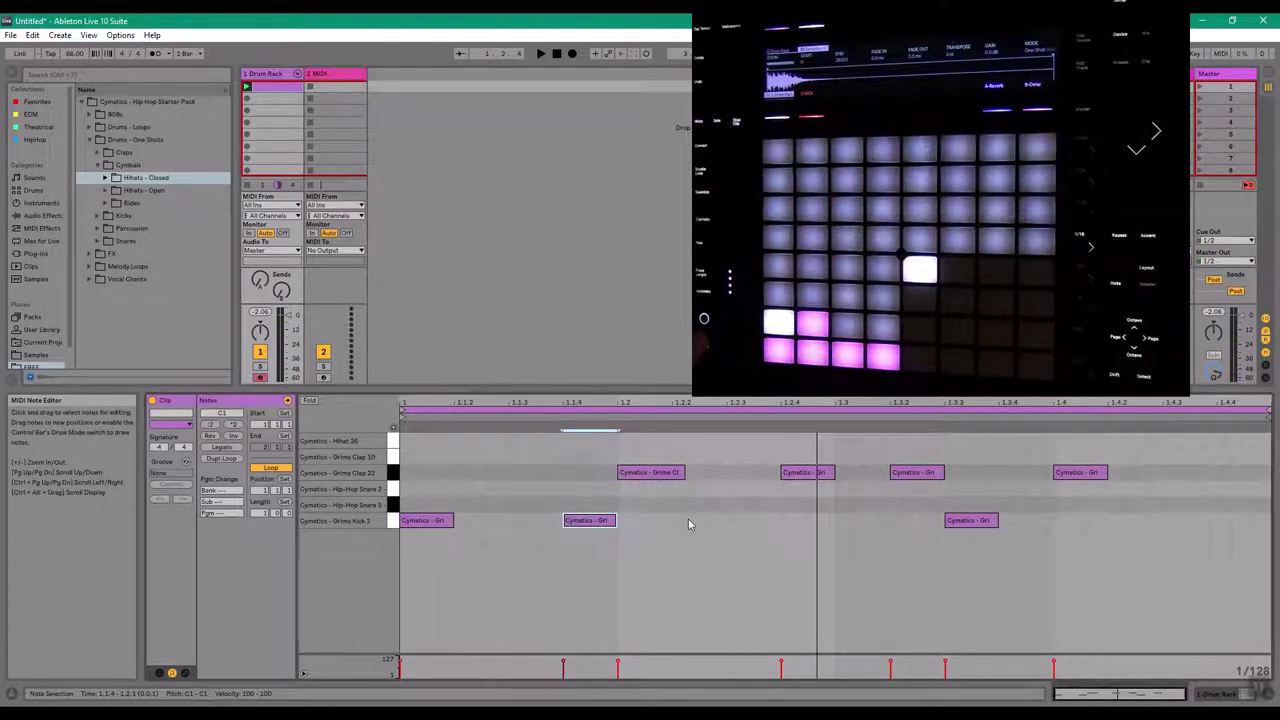
key(space)
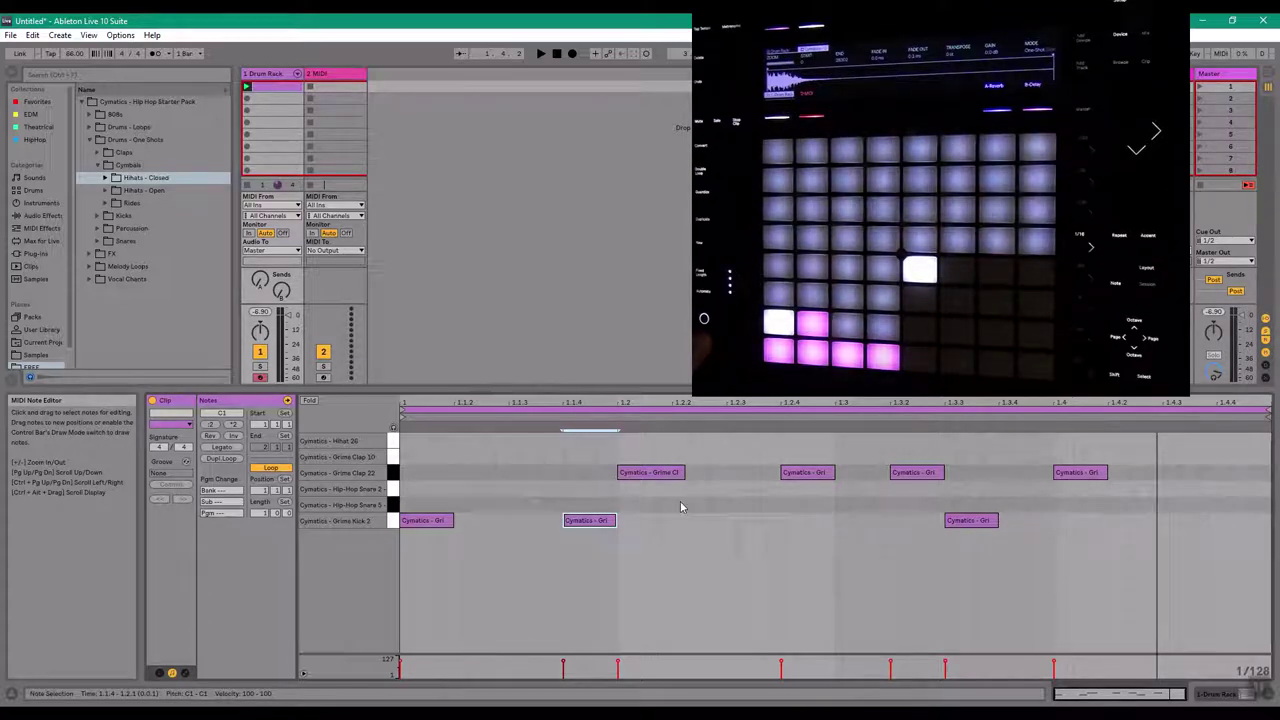
click(457, 507)
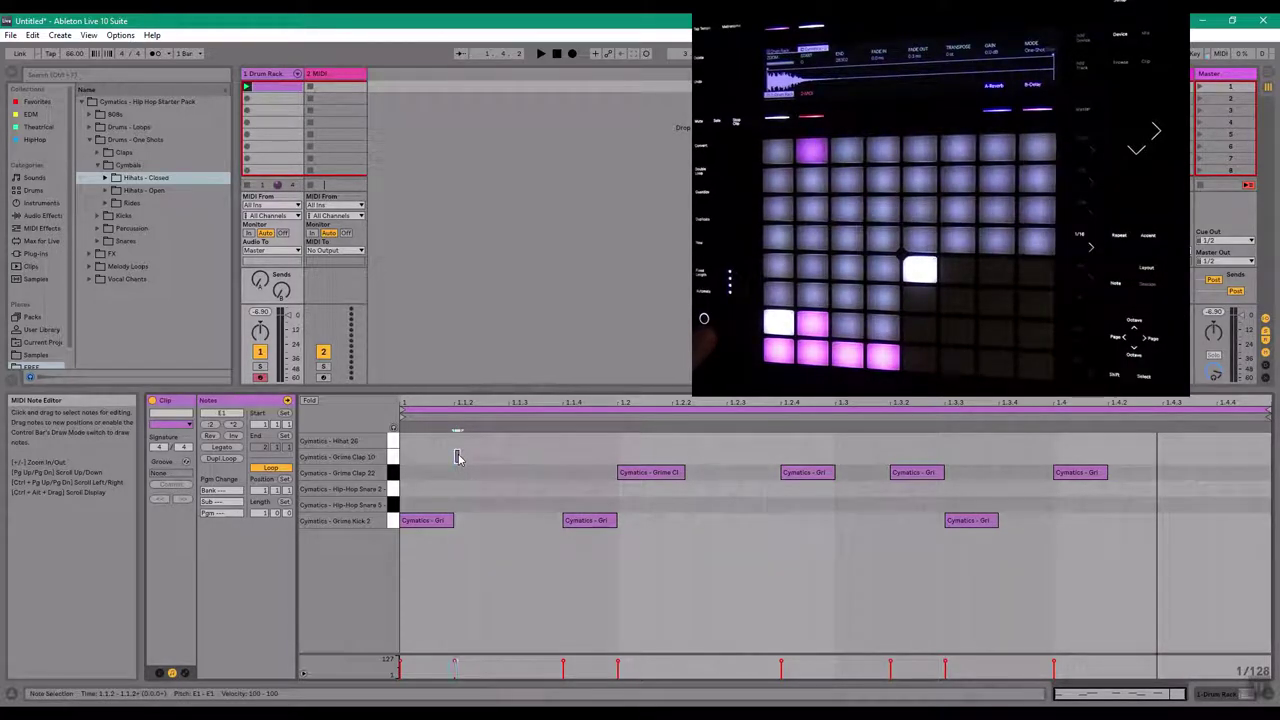
double_click(457, 457)
mouse_move(519, 463)
mouse_down()
mouse_move(590, 458)
mouse_move(521, 460)
mouse_up()
double_click(521, 460)
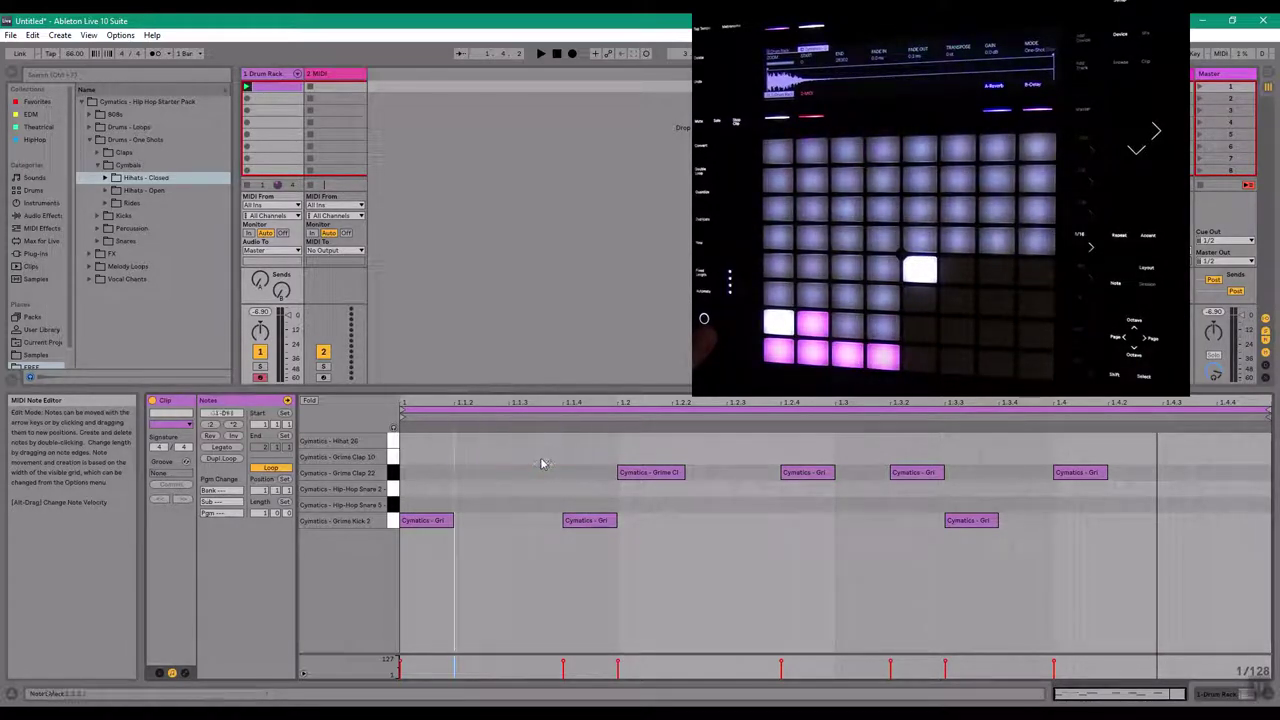
Set the note editor's adaptive grid to Narrow
right_click(462, 452)
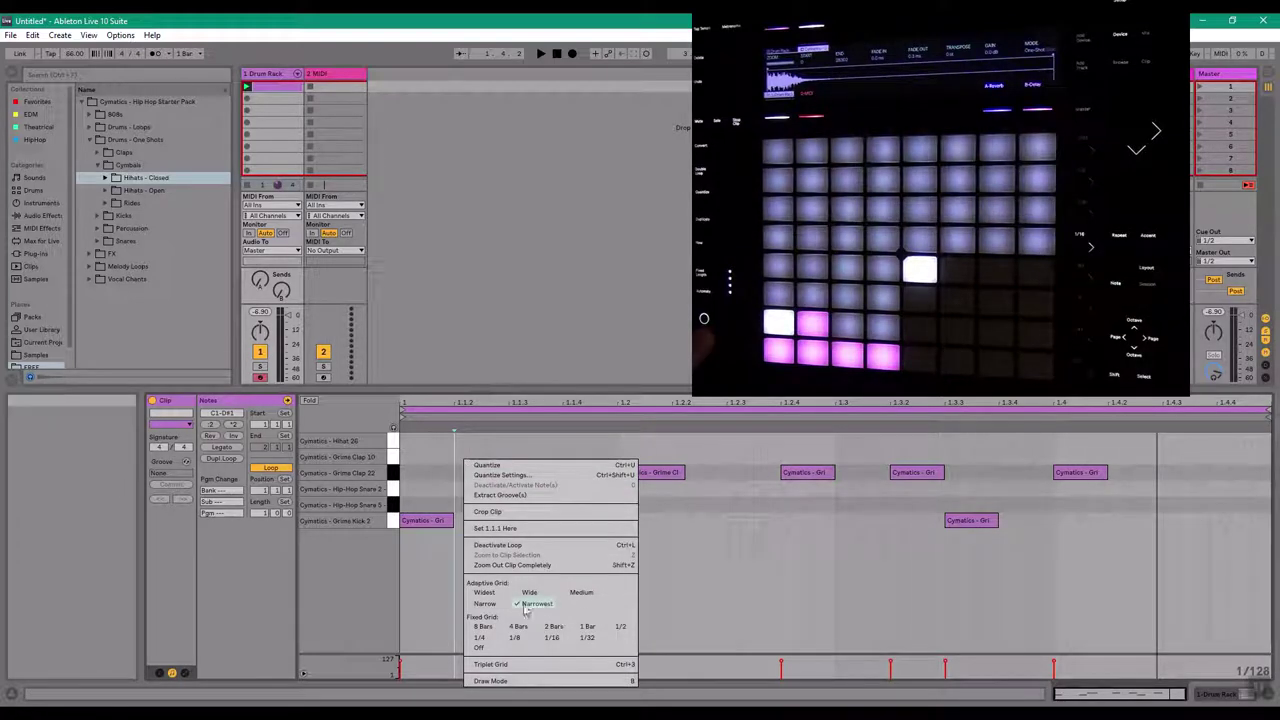
click(487, 604)
right_click(491, 482)
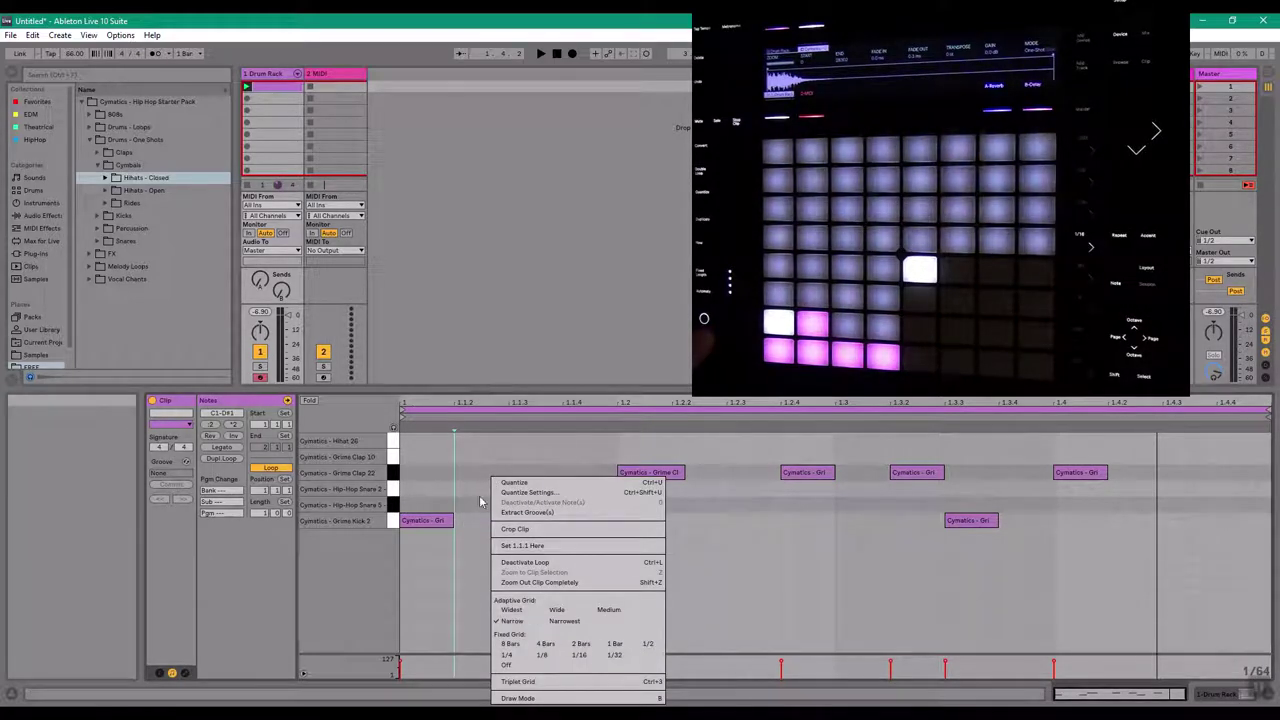
click(519, 672)
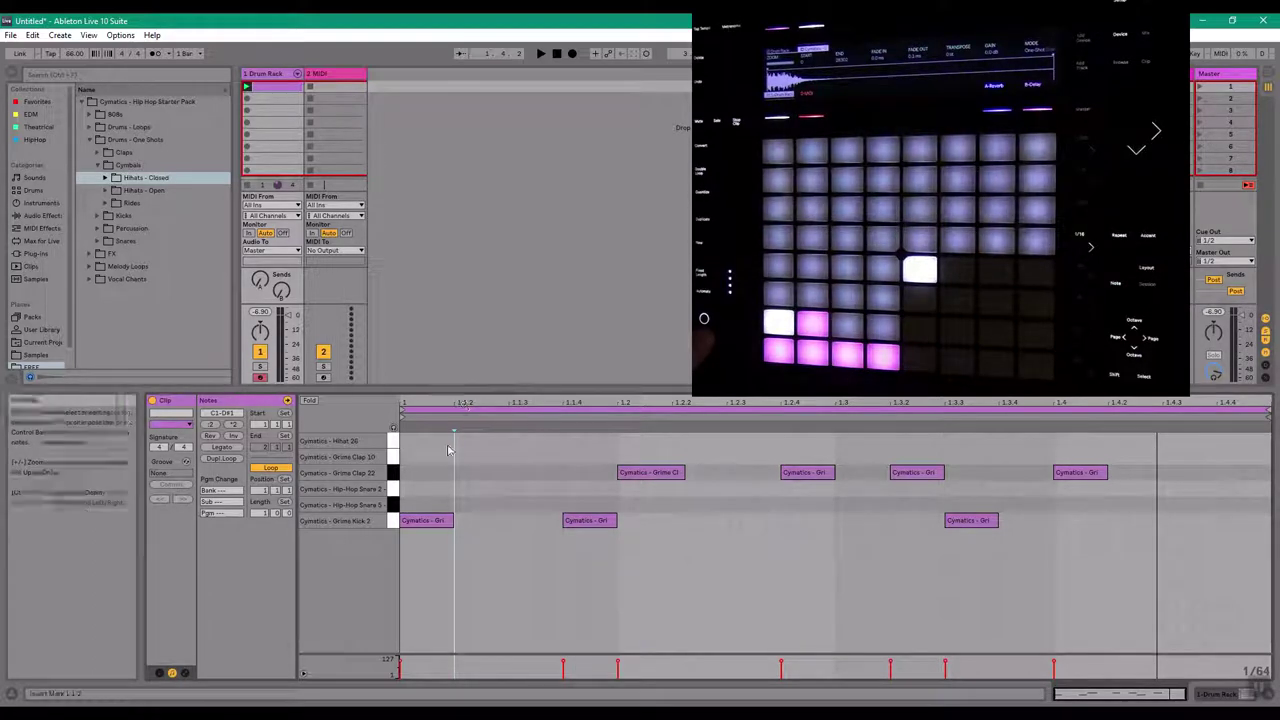
Place four consecutive 1/64 hi-hat notes between 1.1.1 and 1.1.2, and duplicate them
drag(461, 441, 405, 443)
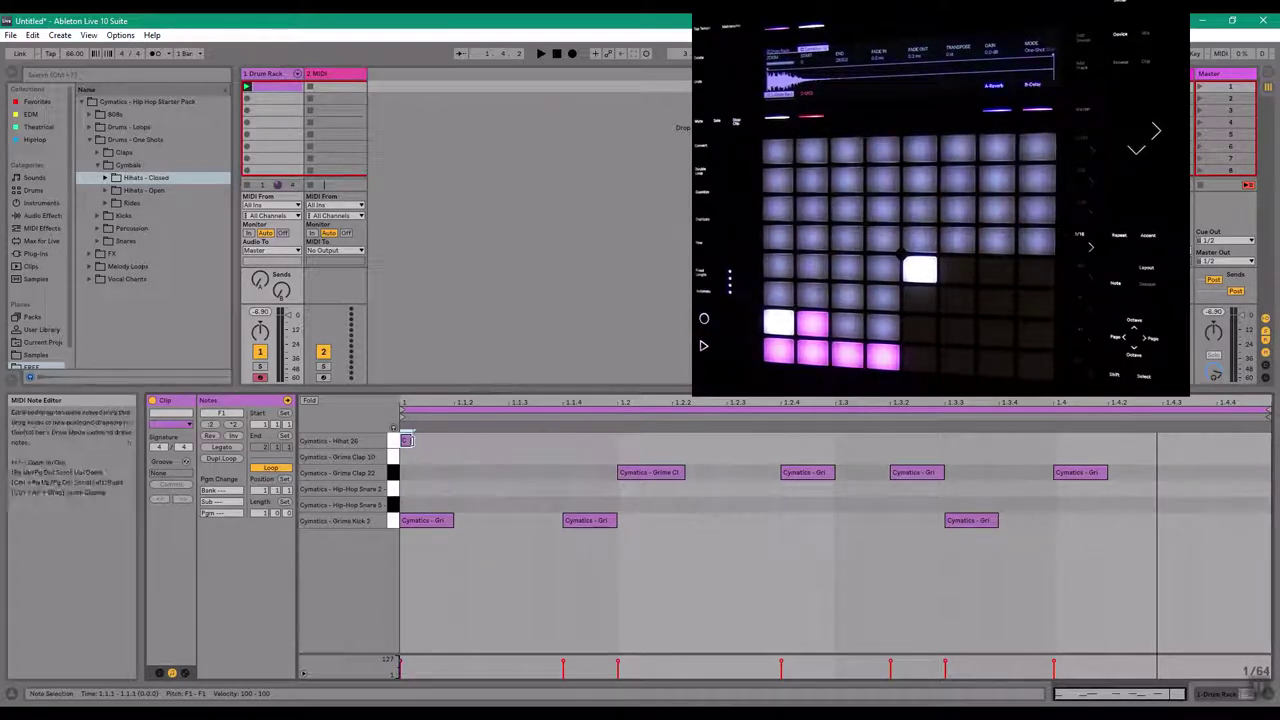
double_click(432, 441)
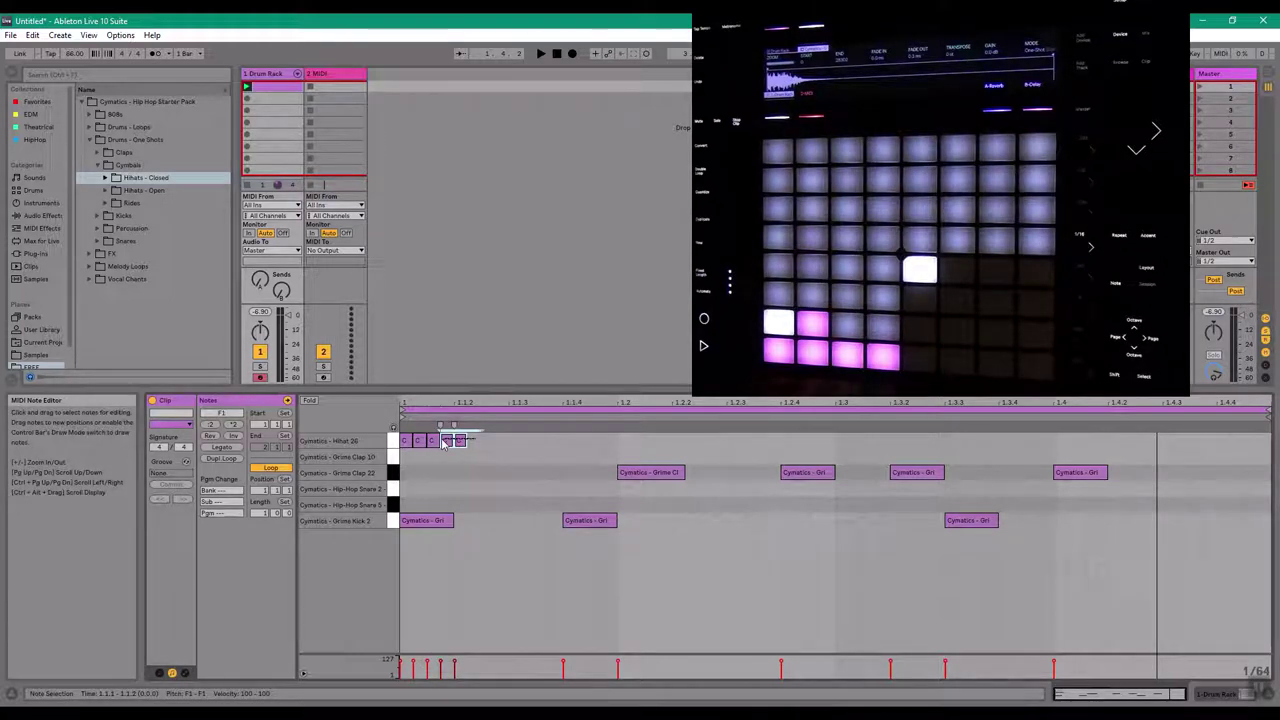
drag(462, 440, 418, 445)
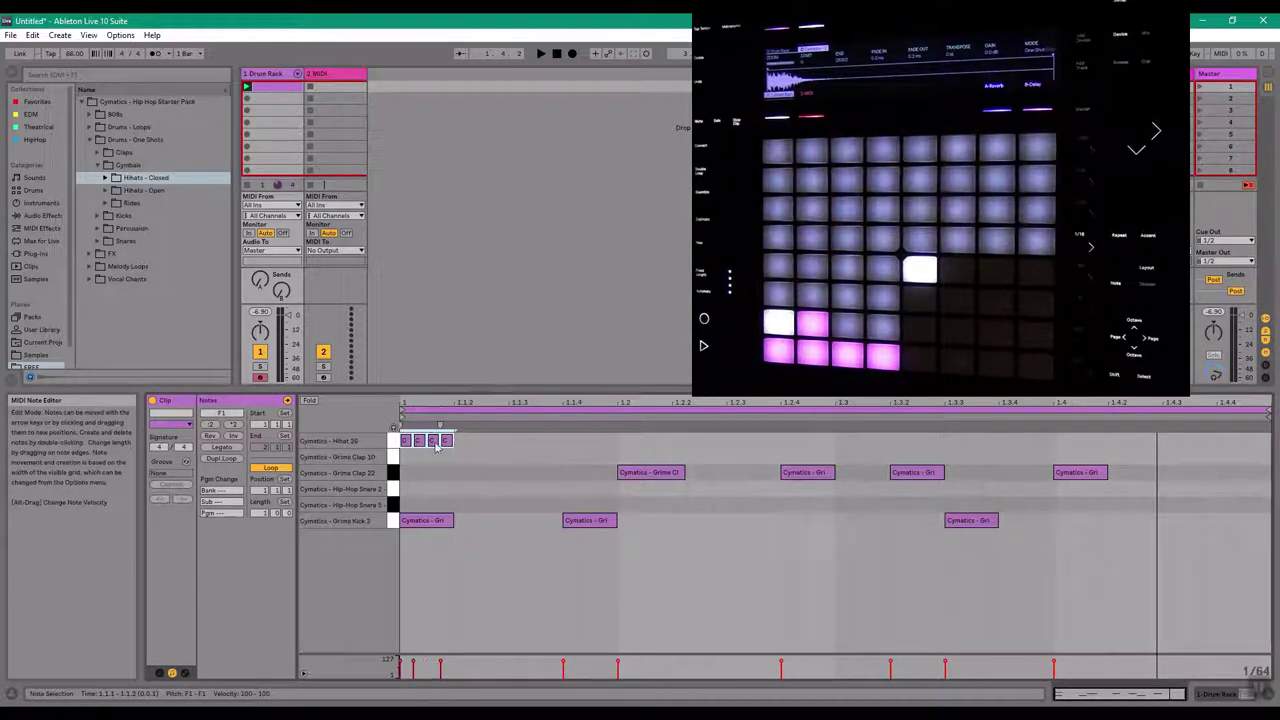
right_click(447, 442)
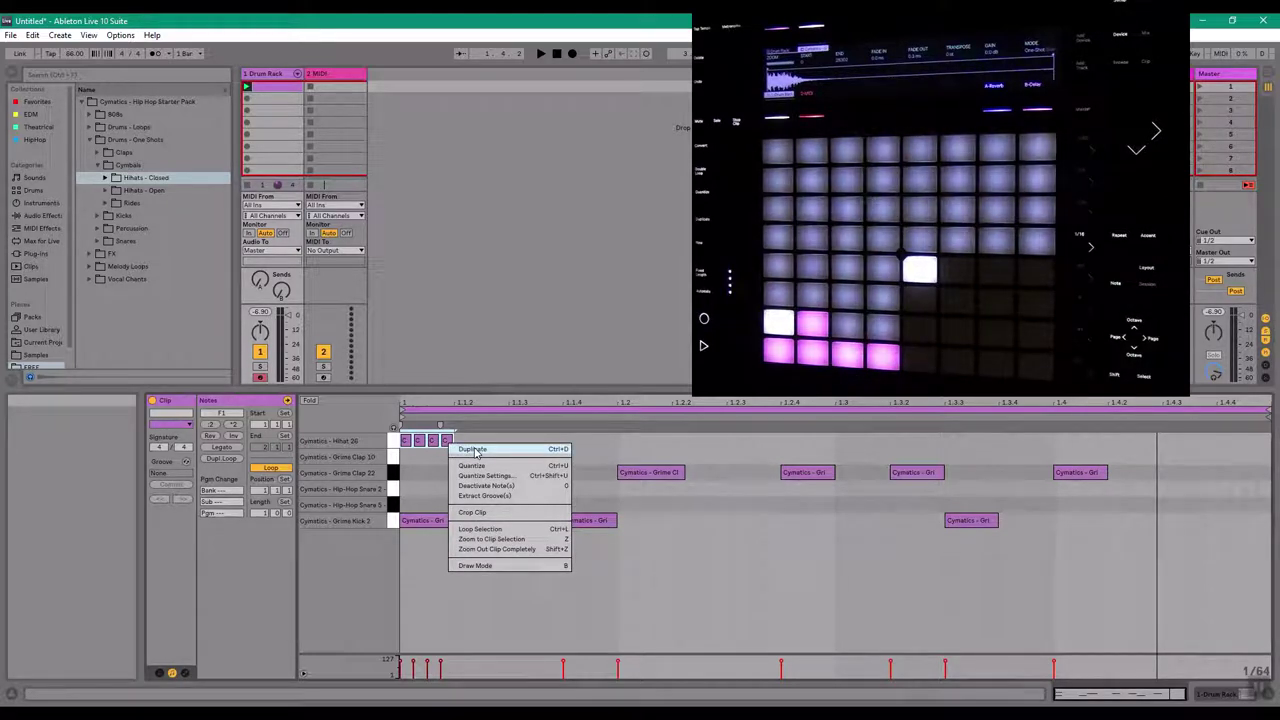
click(470, 449)
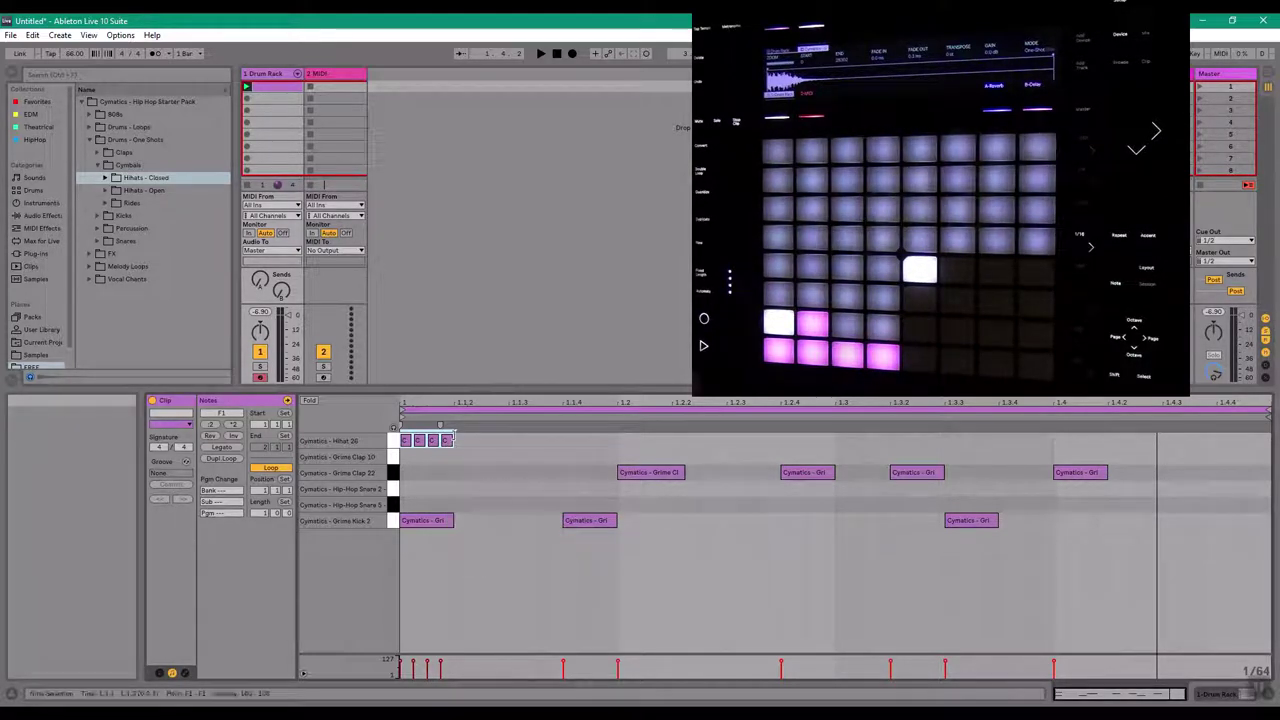
Duplicate the 1/64 hi-hat notes until they fill the whole bar, and play the result briefly
key(ctrl+d)
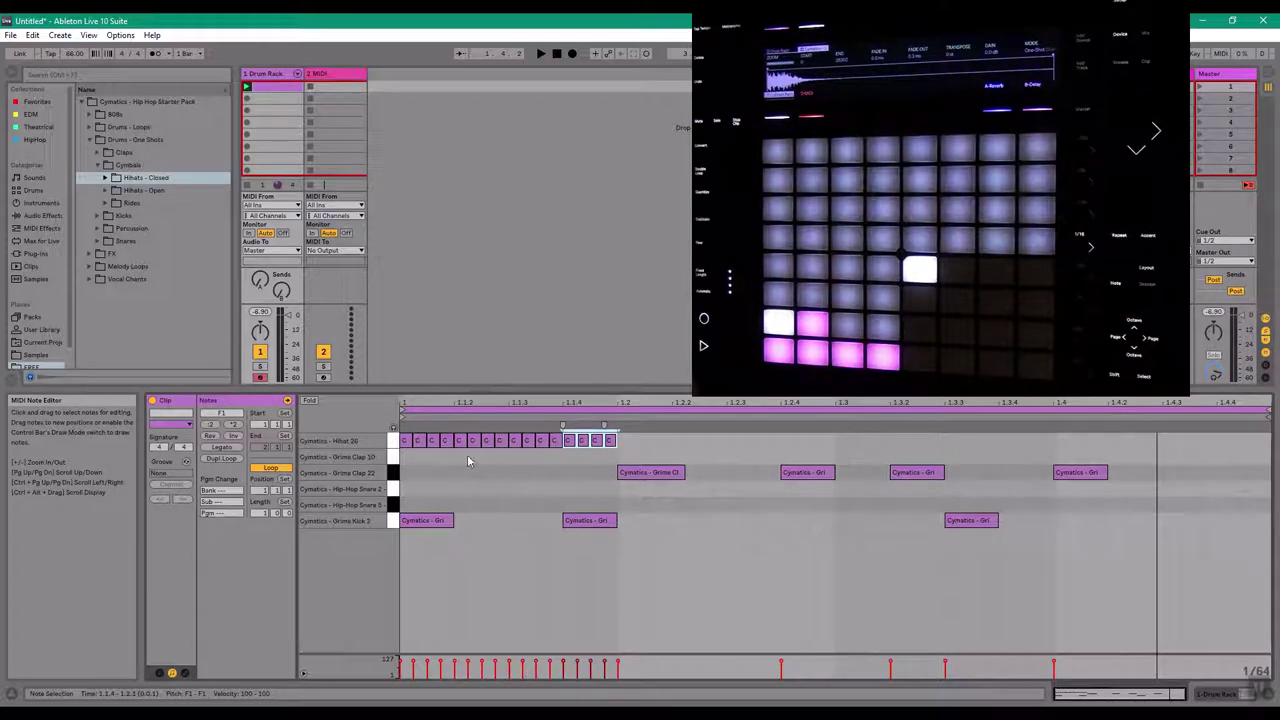
key(ctrl+a)
key(ctrl+d)
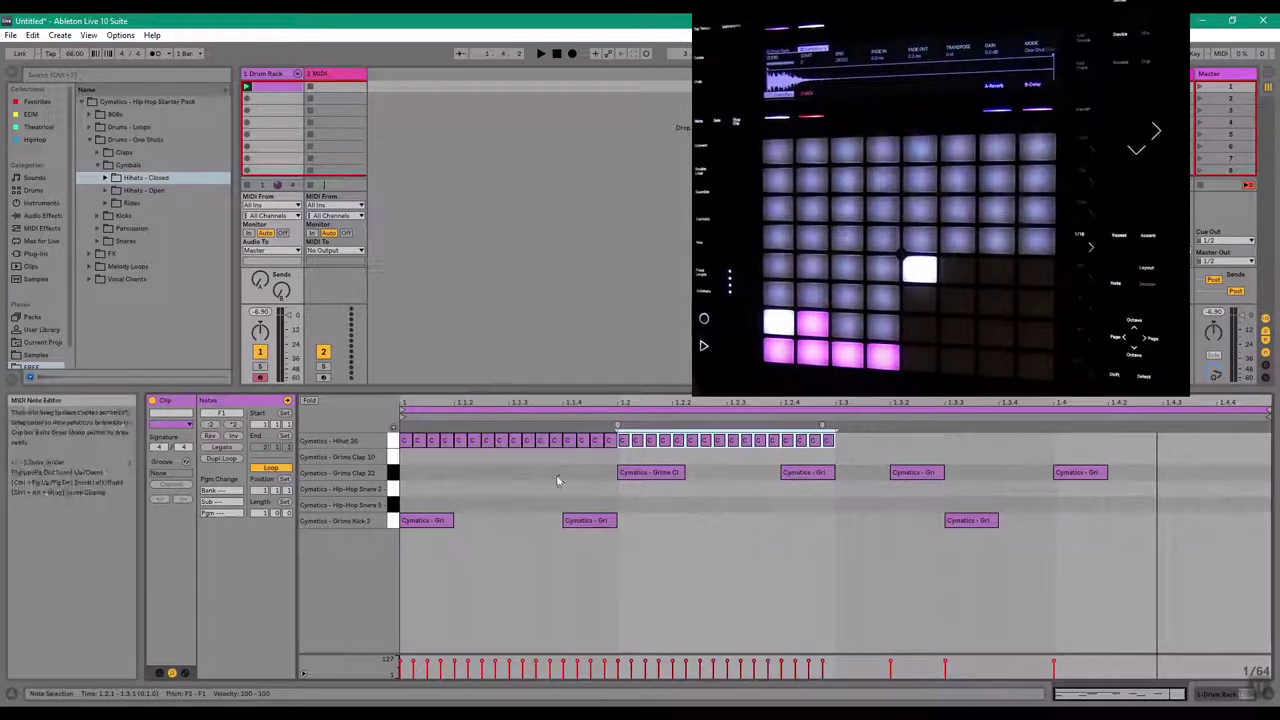
key(ctrl+d)
key(ctrl+d)
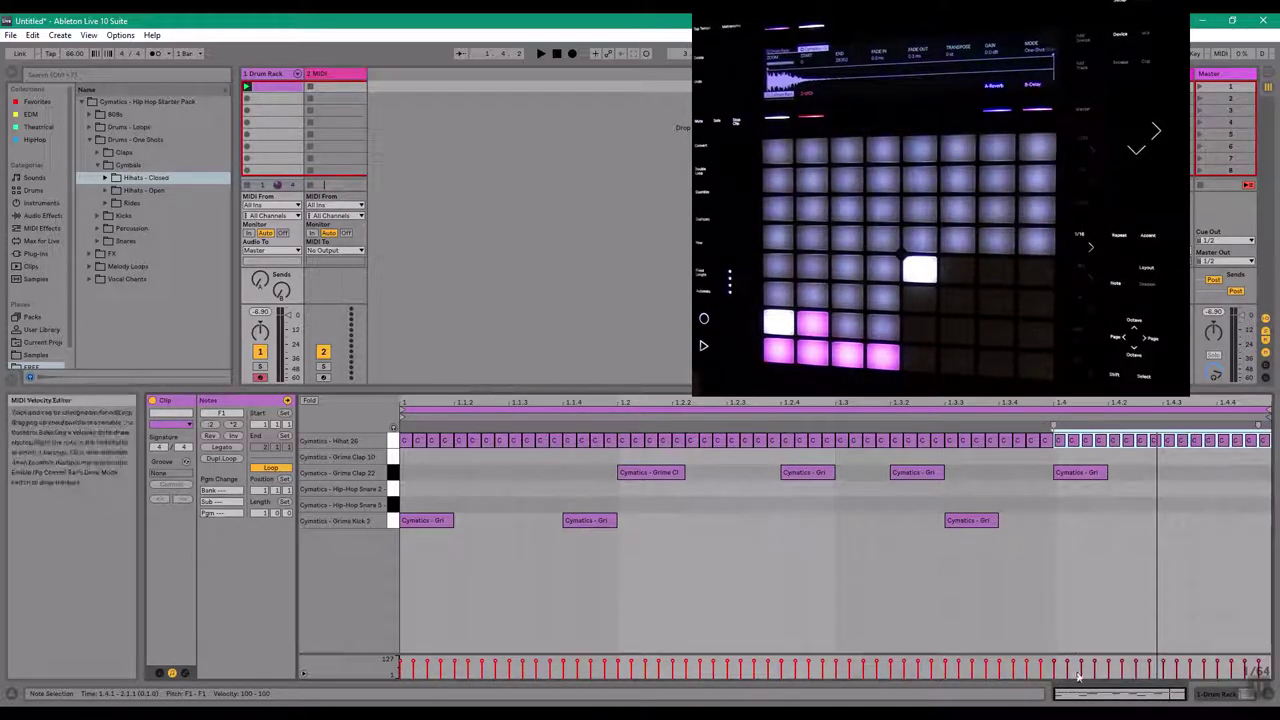
click(896, 462)
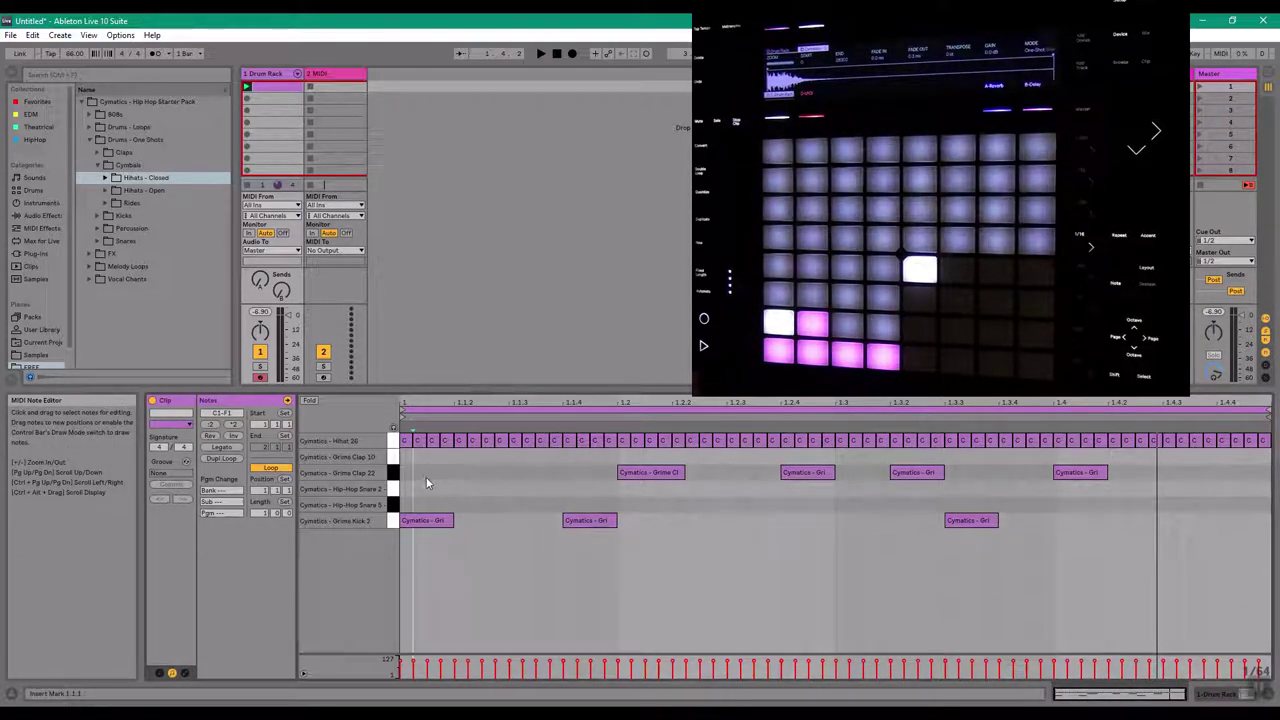
key(space)
key(space)
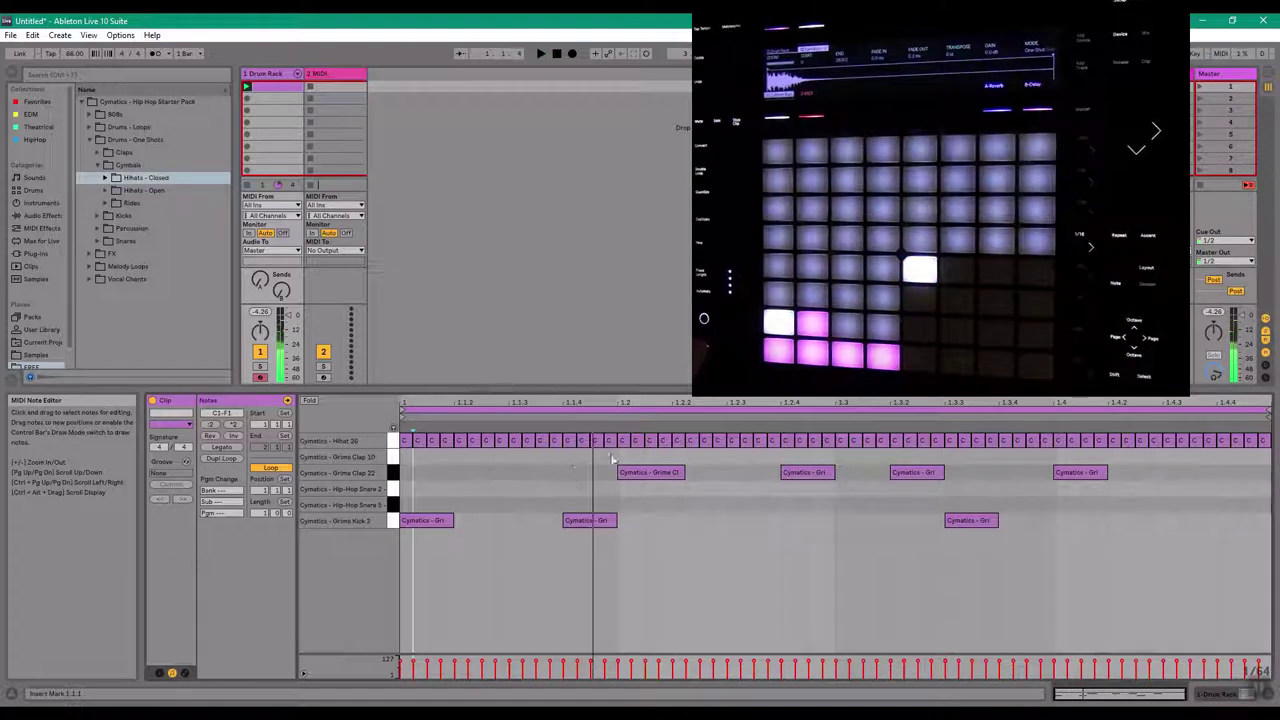
Delete the hi-hat notes after 1.1.2, keeping only the short 1/64 roll at the start of the bar
drag(625, 459, 1268, 430)
key(Delete)
drag(630, 450, 465, 448)
key(Delete)
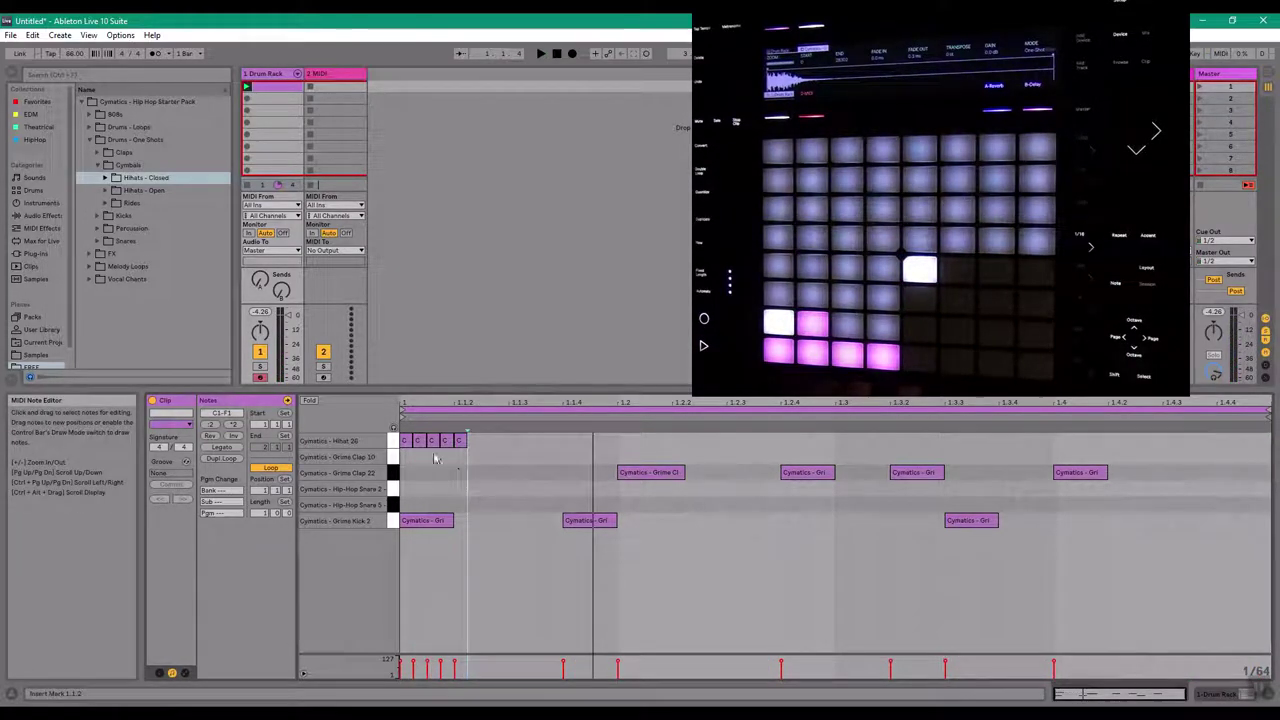
Place single hi-hat notes after the opening roll from 1.1.2 onward, including hits at 1.4.2, 1.4.3 and 1.4.4
click(463, 445)
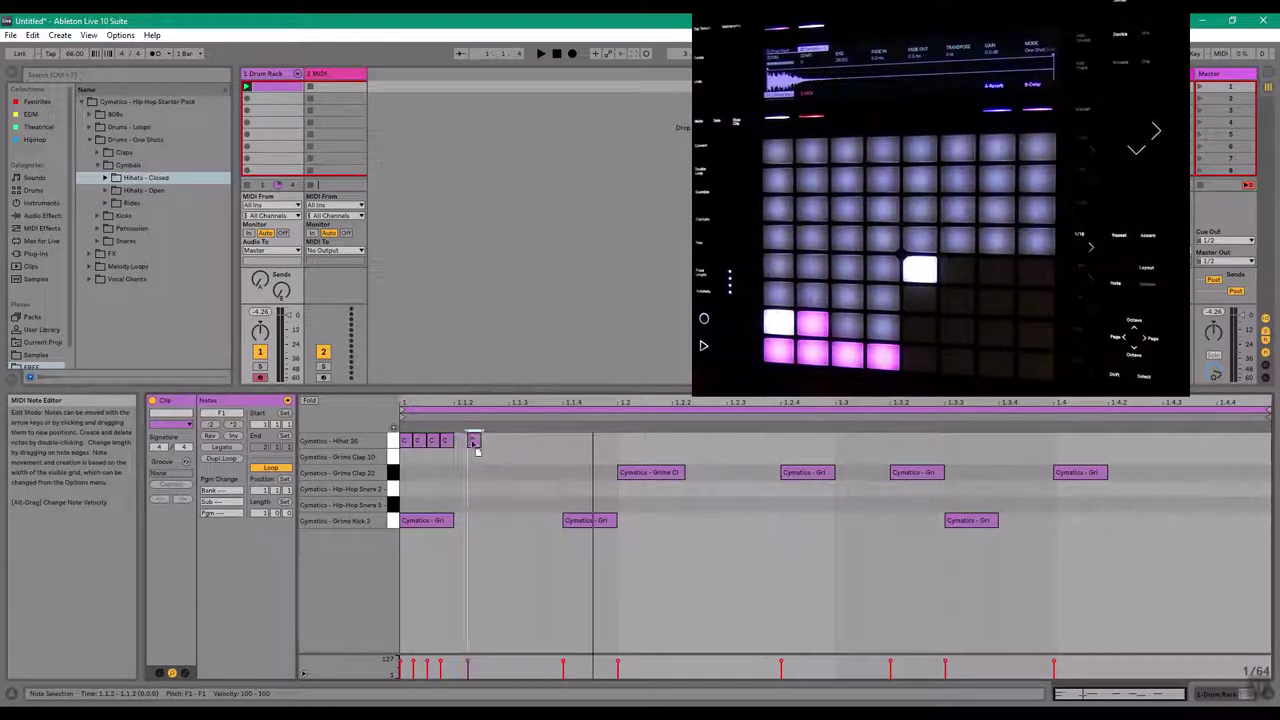
drag(487, 446, 532, 450)
double_click(1129, 442)
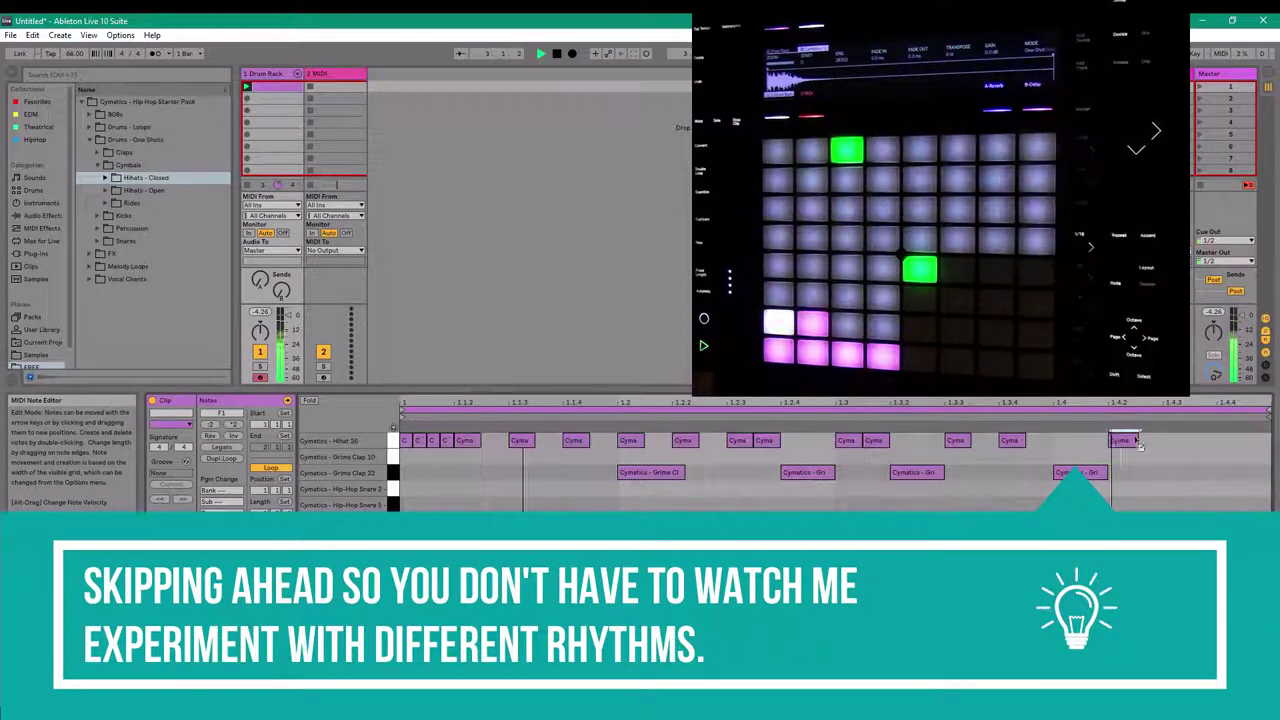
double_click(1180, 442)
double_click(1231, 441)
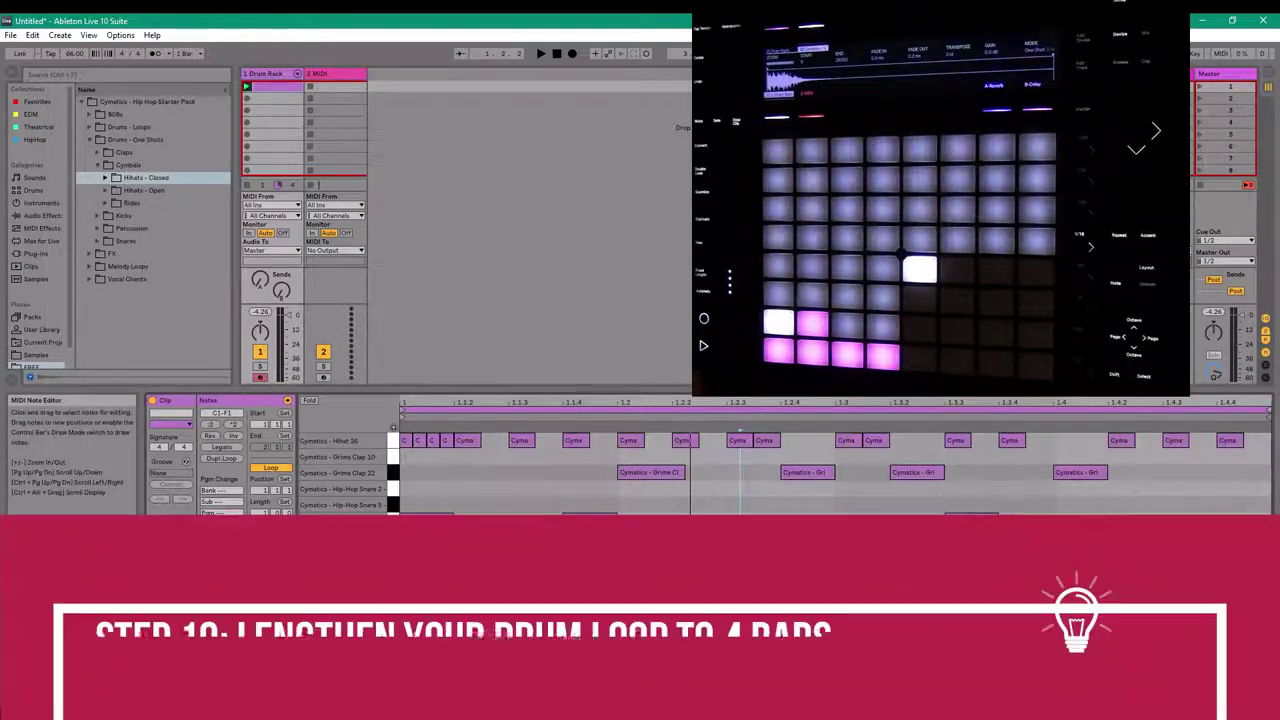
Try duplicating all notes of the pattern into a second bar, and undo the duplication
right_click(729, 503)
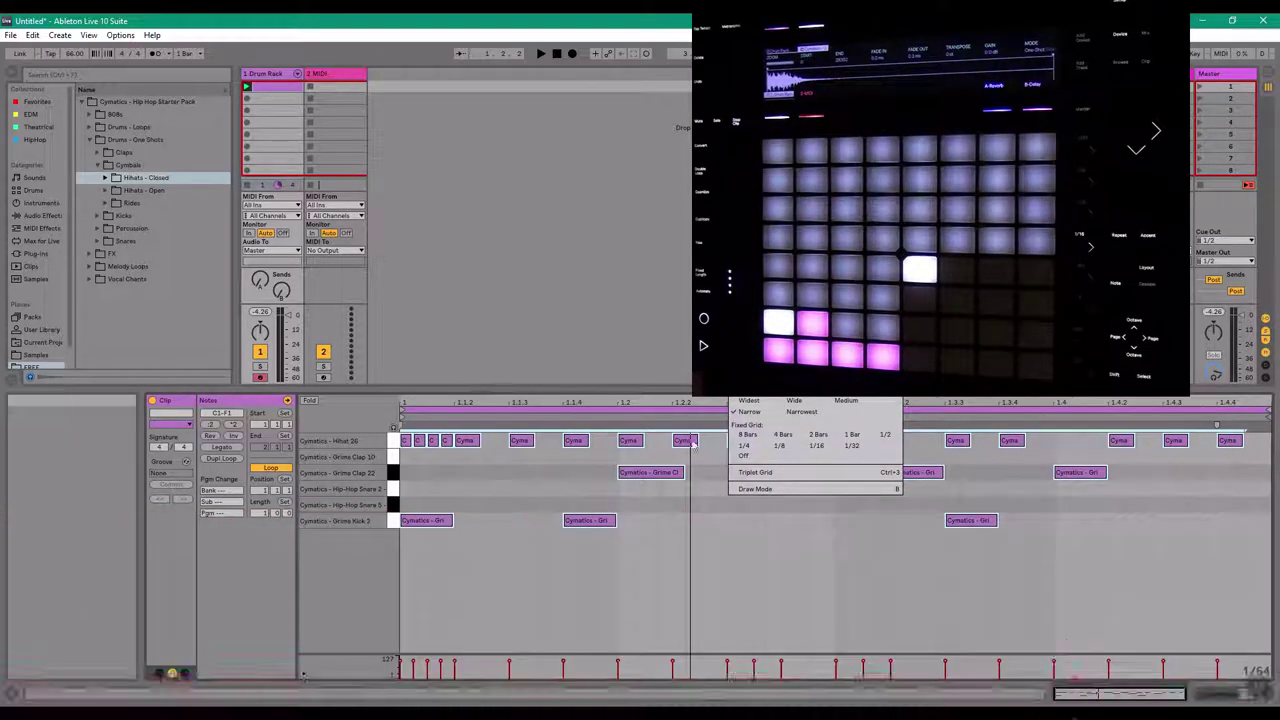
click(671, 525)
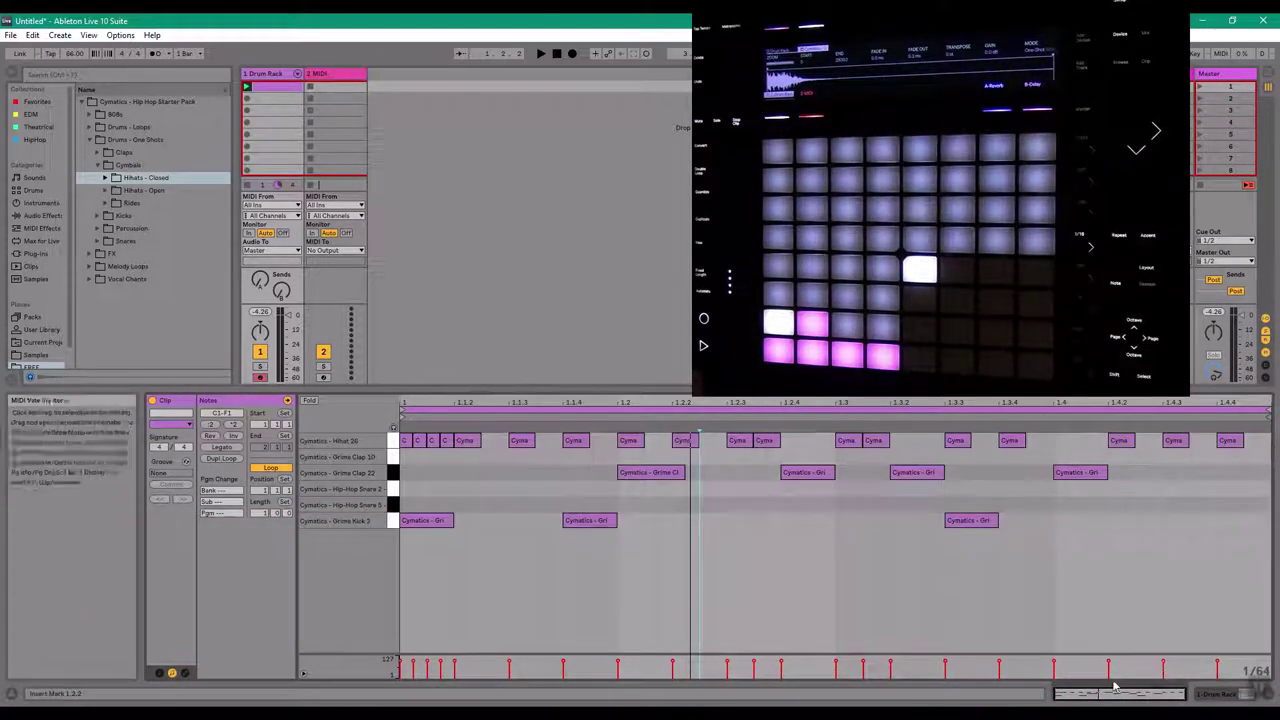
click(712, 511)
key(ctrl+a)
key(ctrl+d)
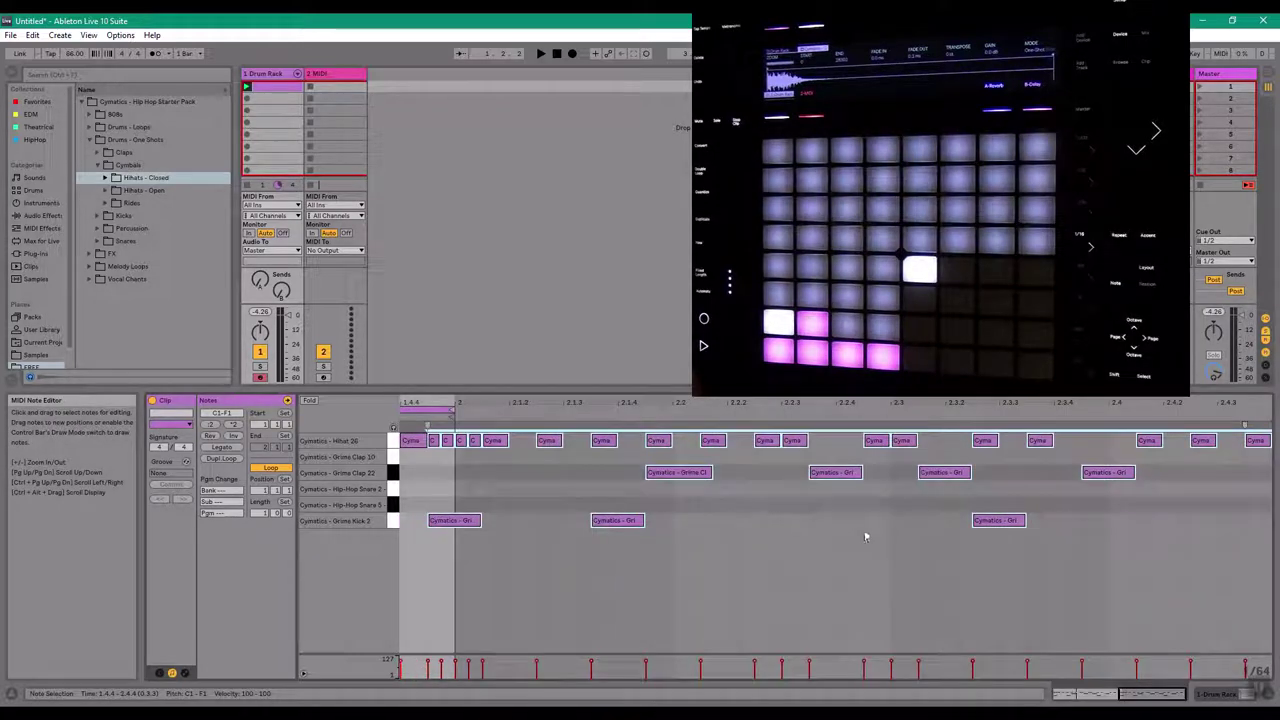
double_click(1076, 693)
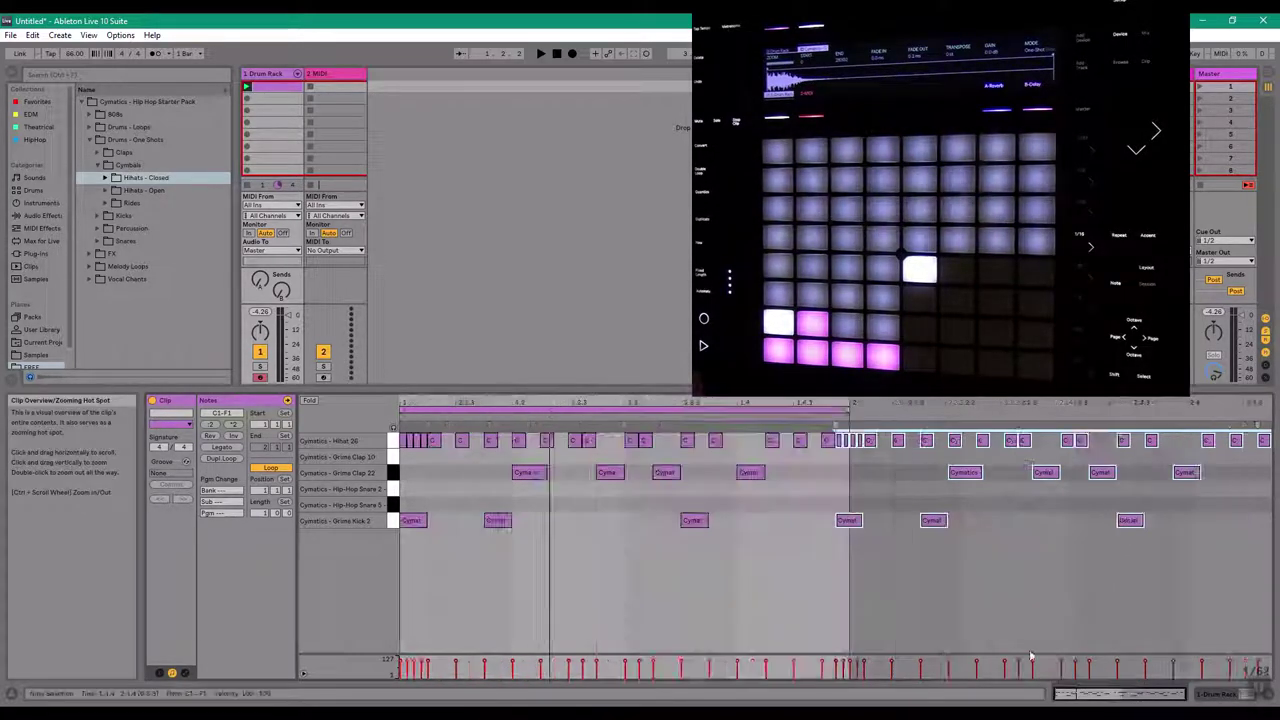
key(ctrl+z)
click(500, 532)
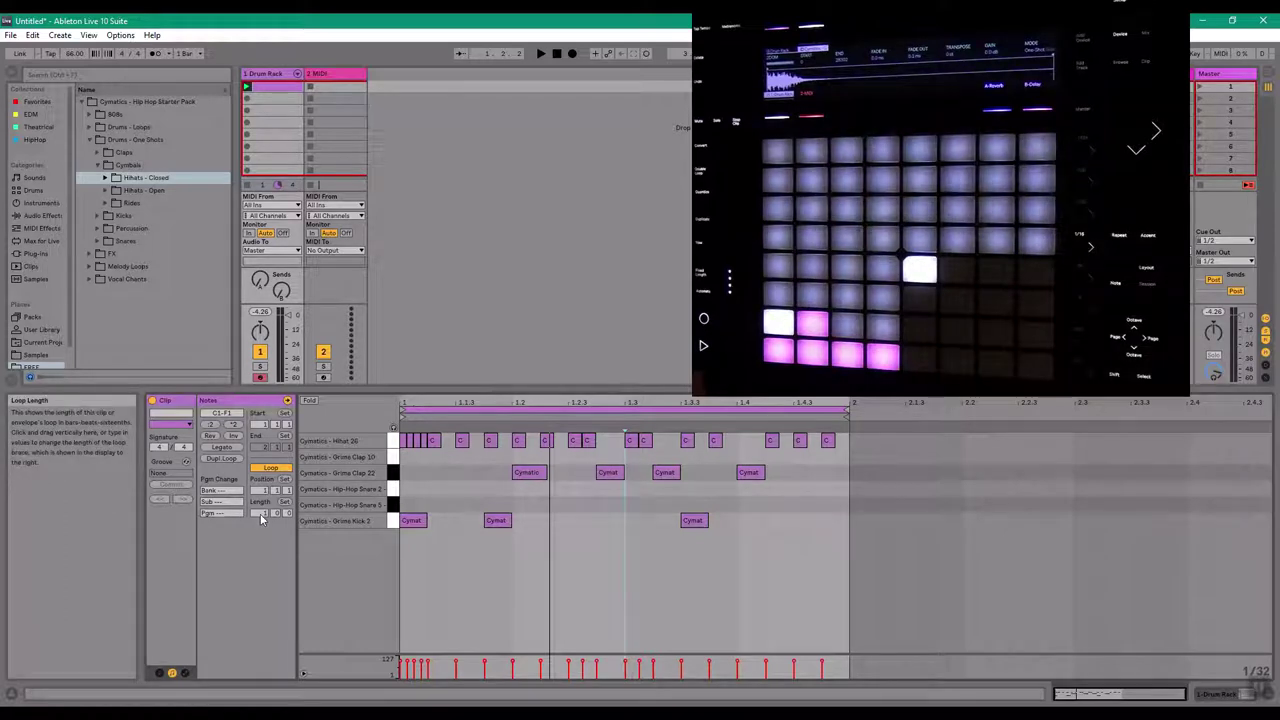
Duplicate the loop to two bars, and remove the roll notes following the first hi-hat of bar 2
click(222, 458)
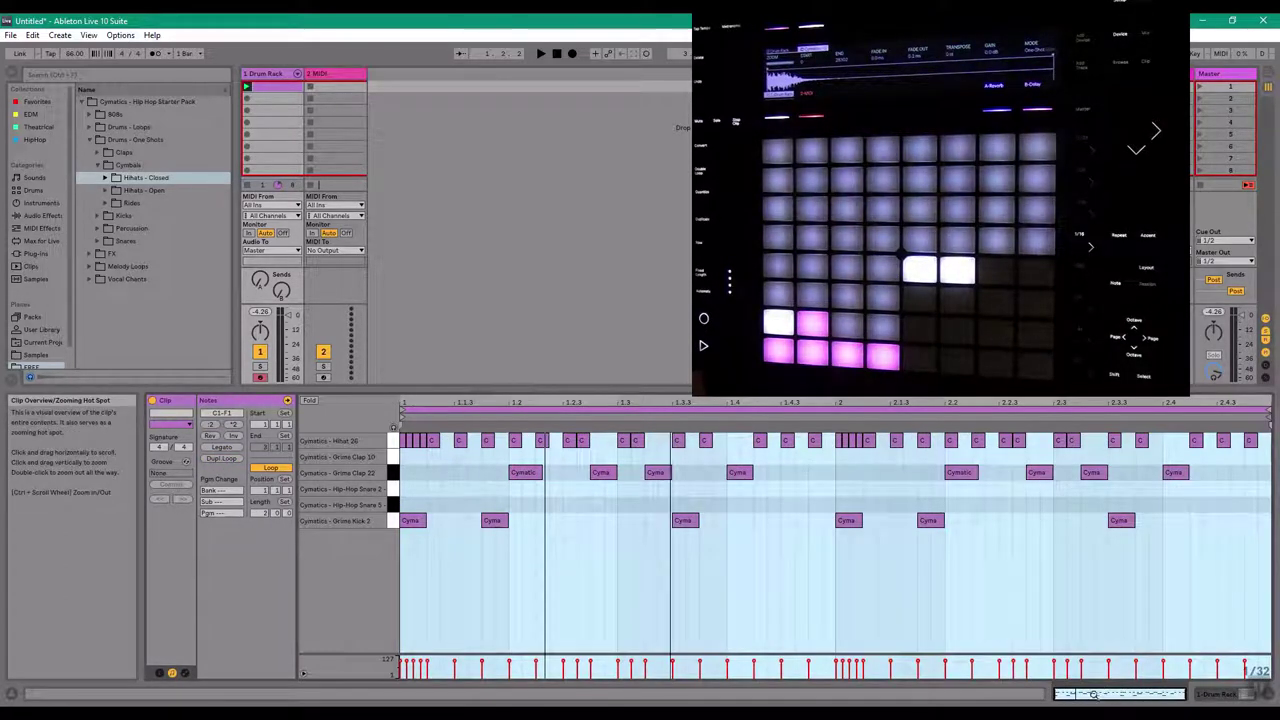
click(729, 523)
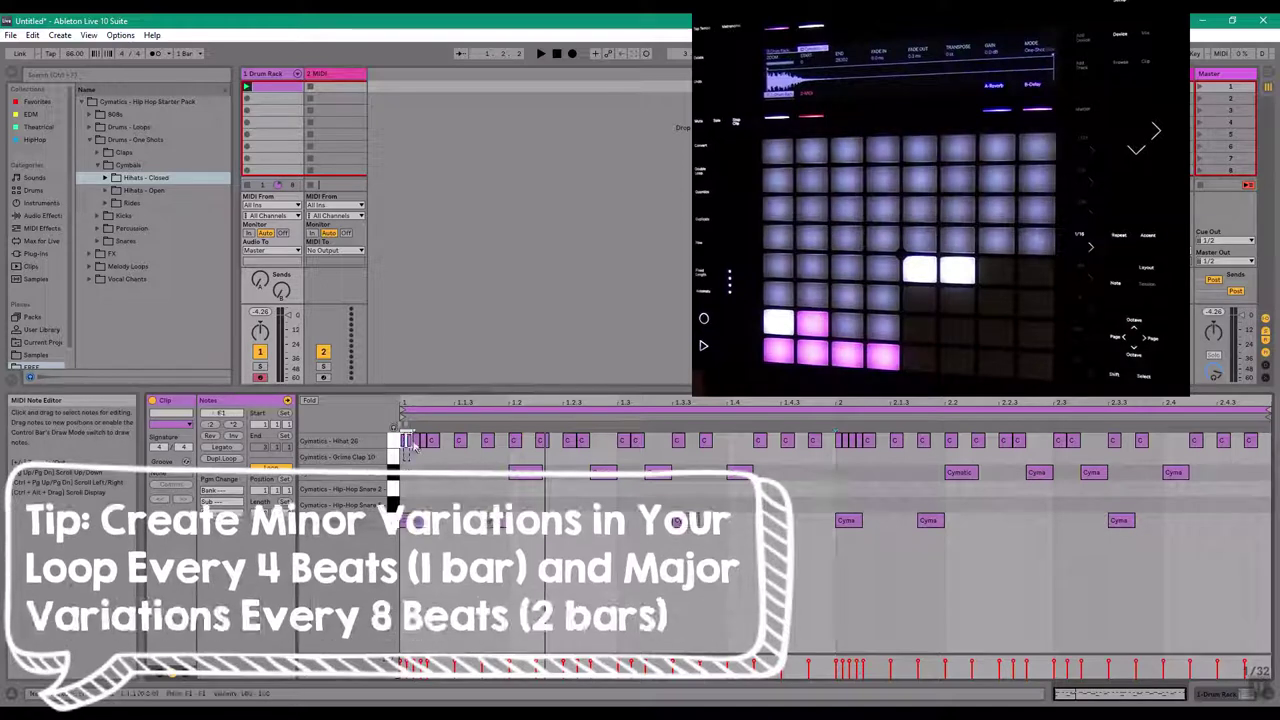
double_click(846, 445)
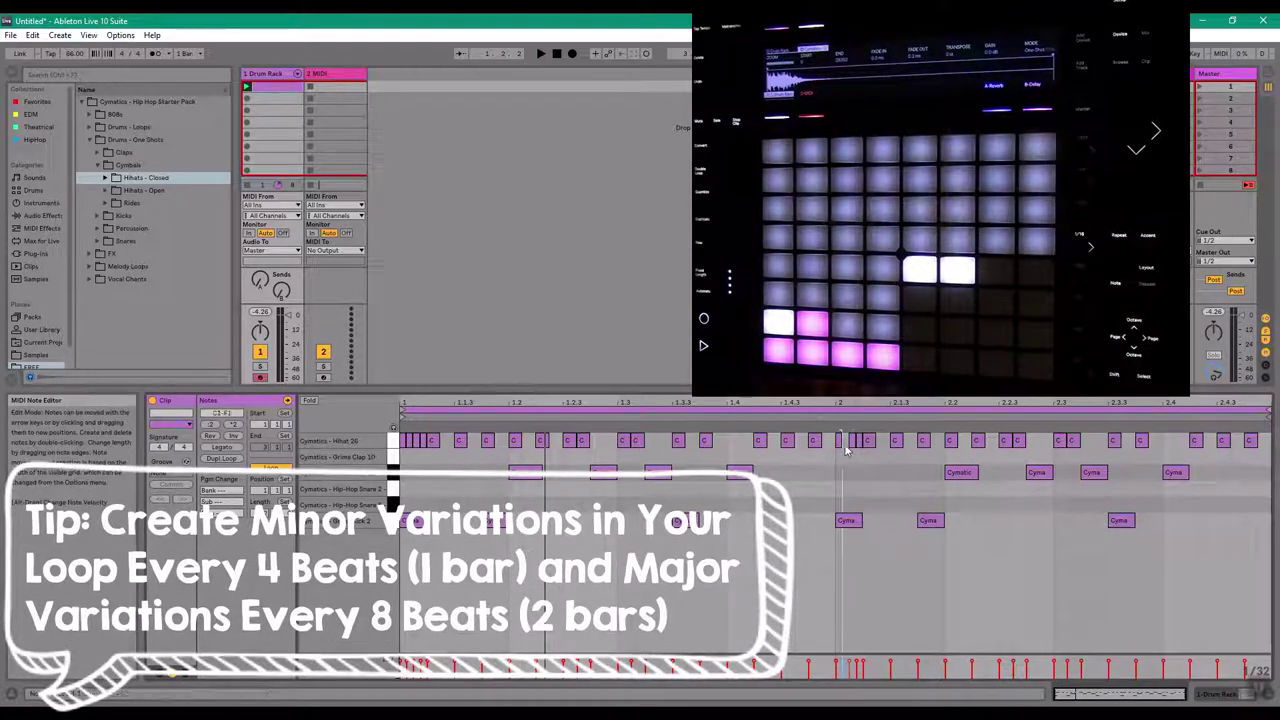
double_click(855, 440)
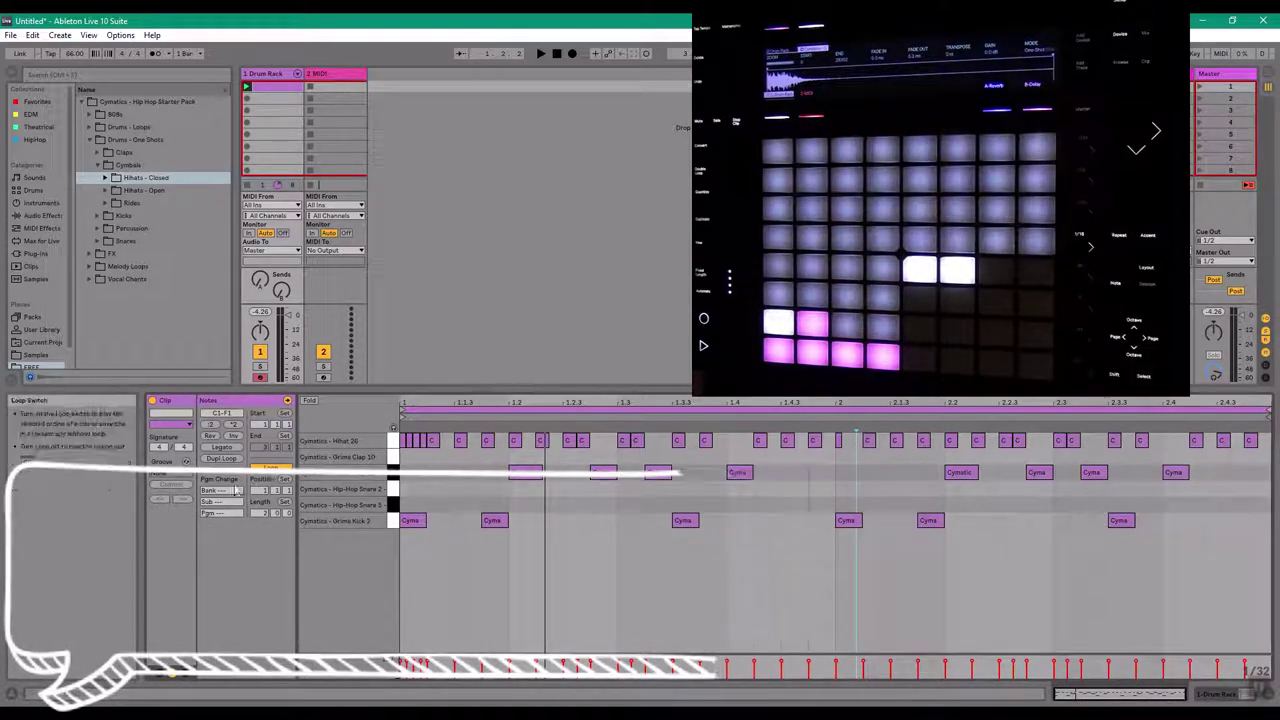
Duplicate the two-bar loop to four bars, and play the extended pattern
click(223, 459)
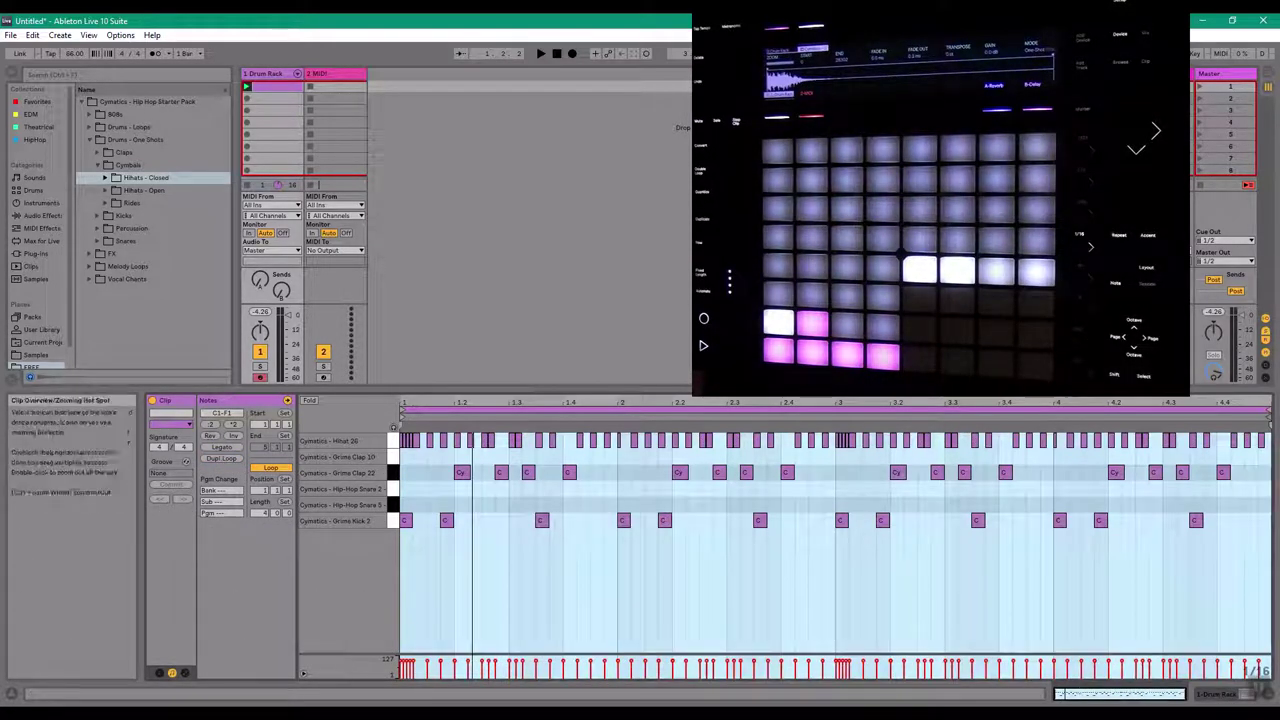
click(1122, 603)
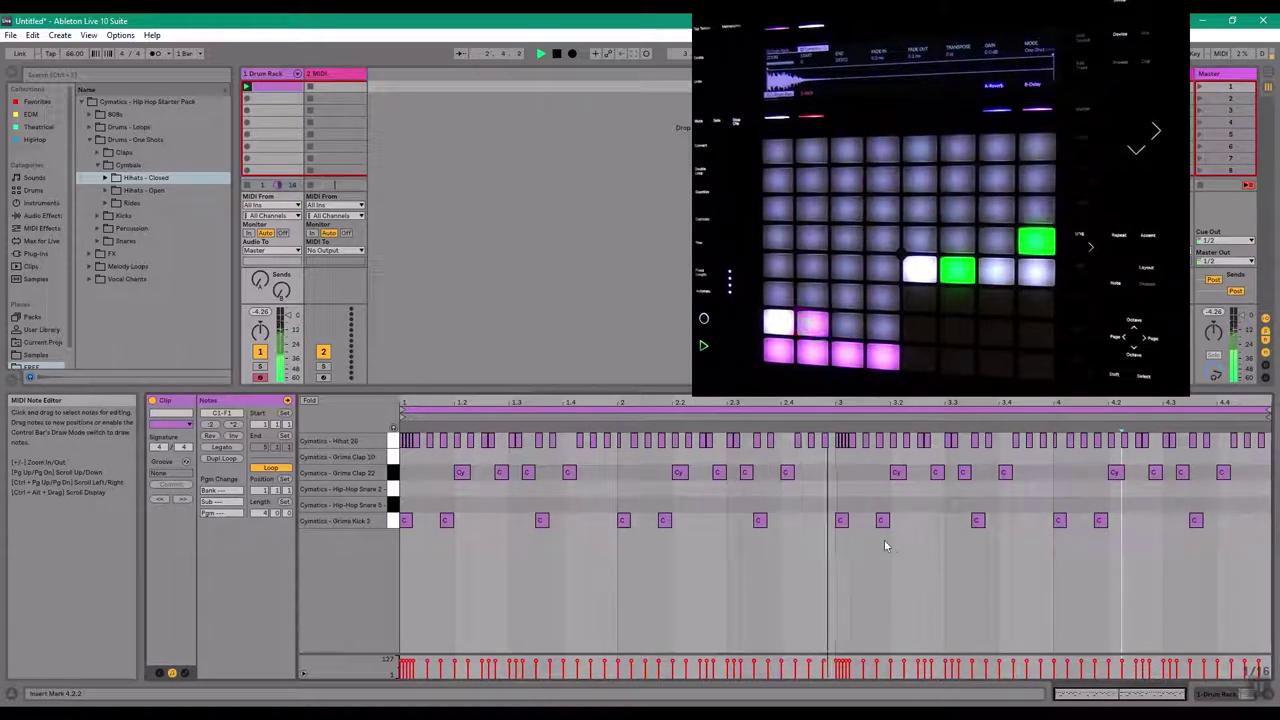
drag(1080, 695, 1078, 716)
key(space)
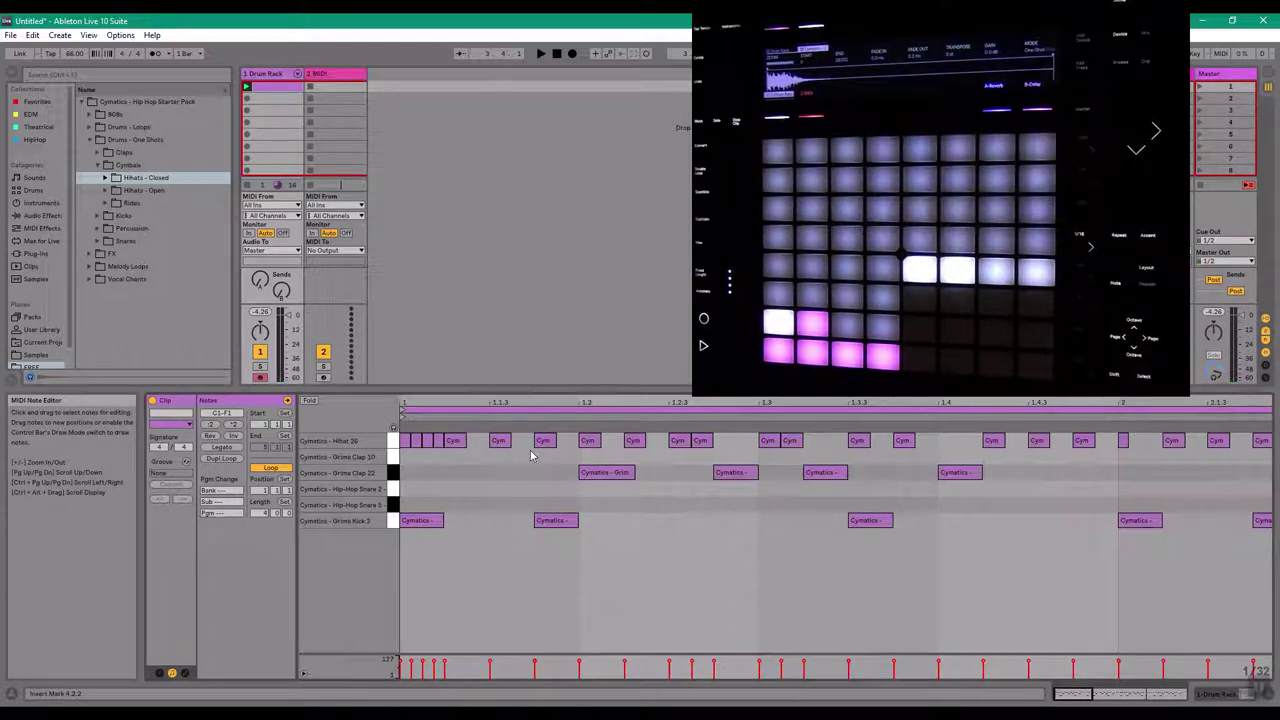
During playback, add a Grime Clap 10 note near 1.2.1 and move it to the Hip-Hop Snare 2 row
drag(1094, 694, 1046, 637)
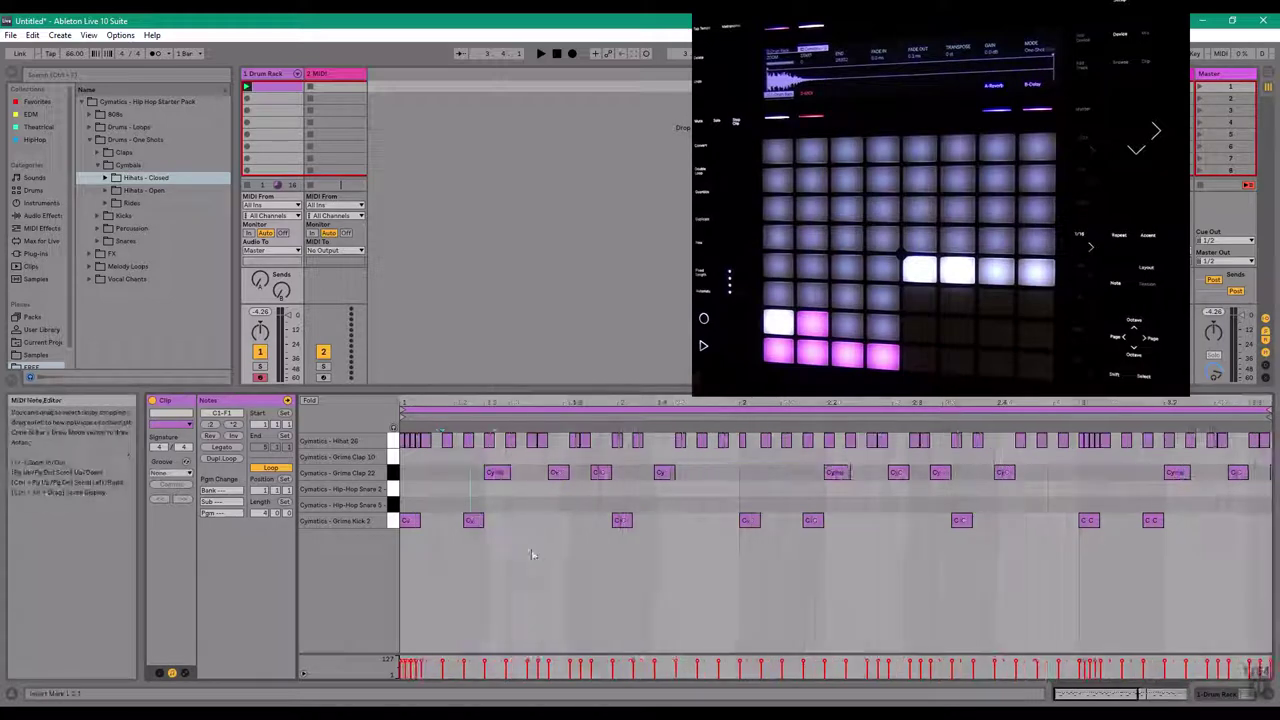
key(space)
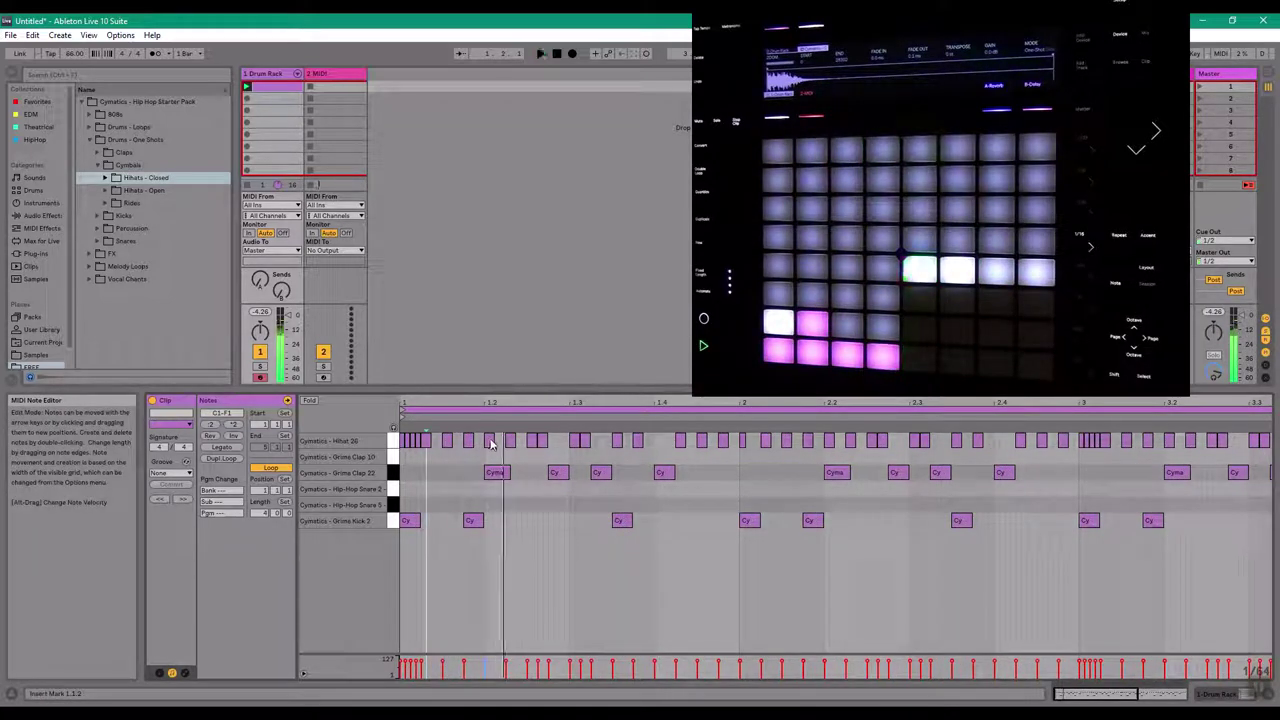
click(464, 440)
double_click(478, 442)
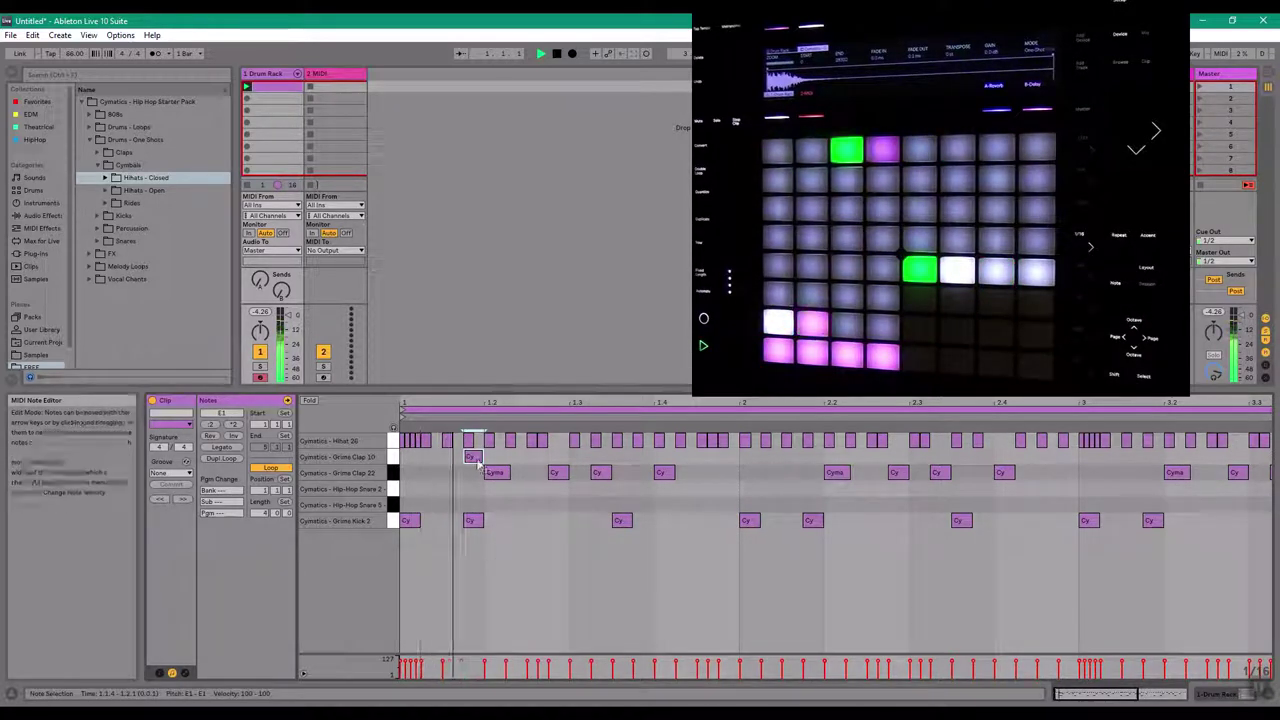
drag(478, 460, 502, 462)
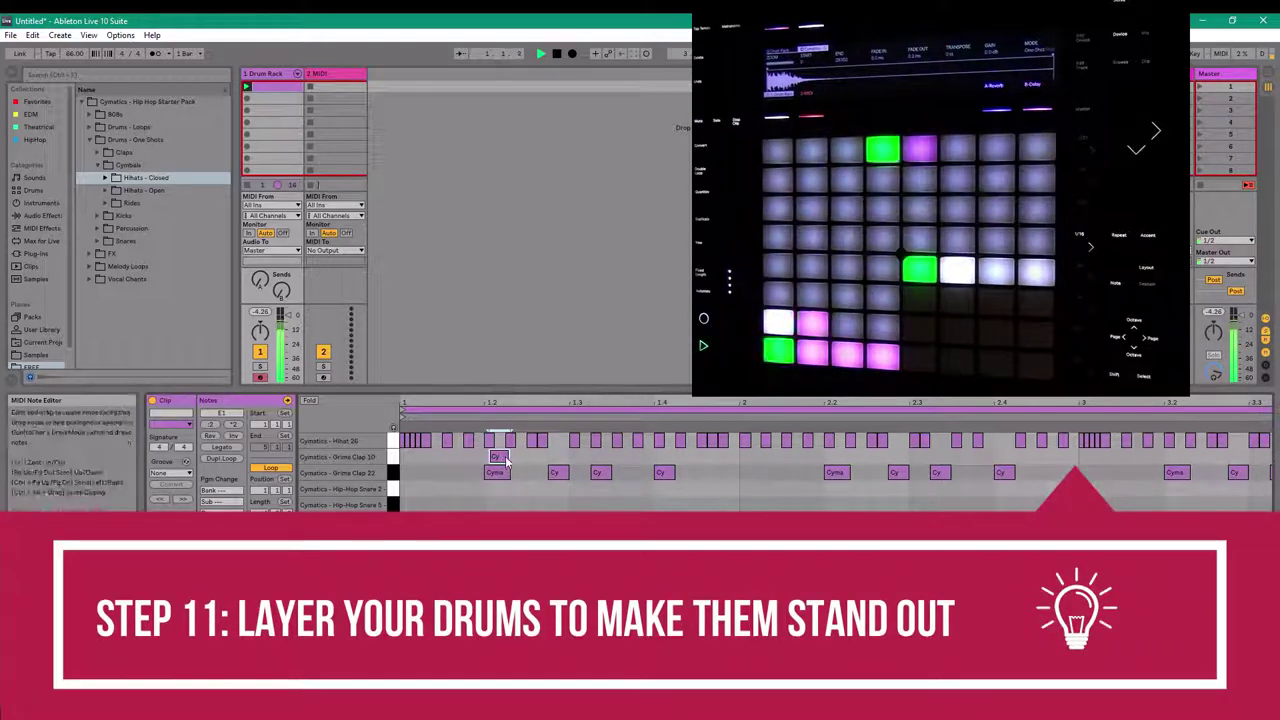
drag(499, 460, 499, 490)
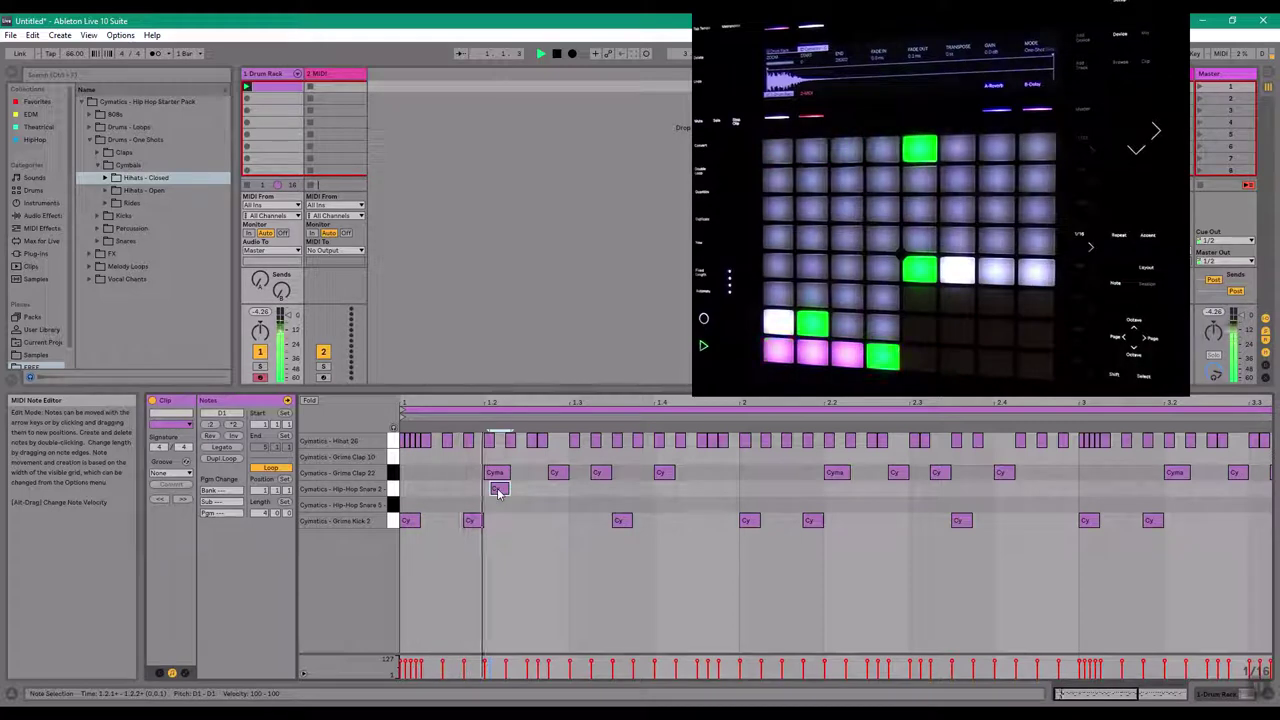
Move all Grime Clap 22 notes to the Hip-Hop Snare 5 row, and delete the Hip-Hop Snare 2 note near 1.2.1
scroll(460, 482, down, 2)
drag(445, 476, 1242, 460)
drag(463, 475, 465, 505)
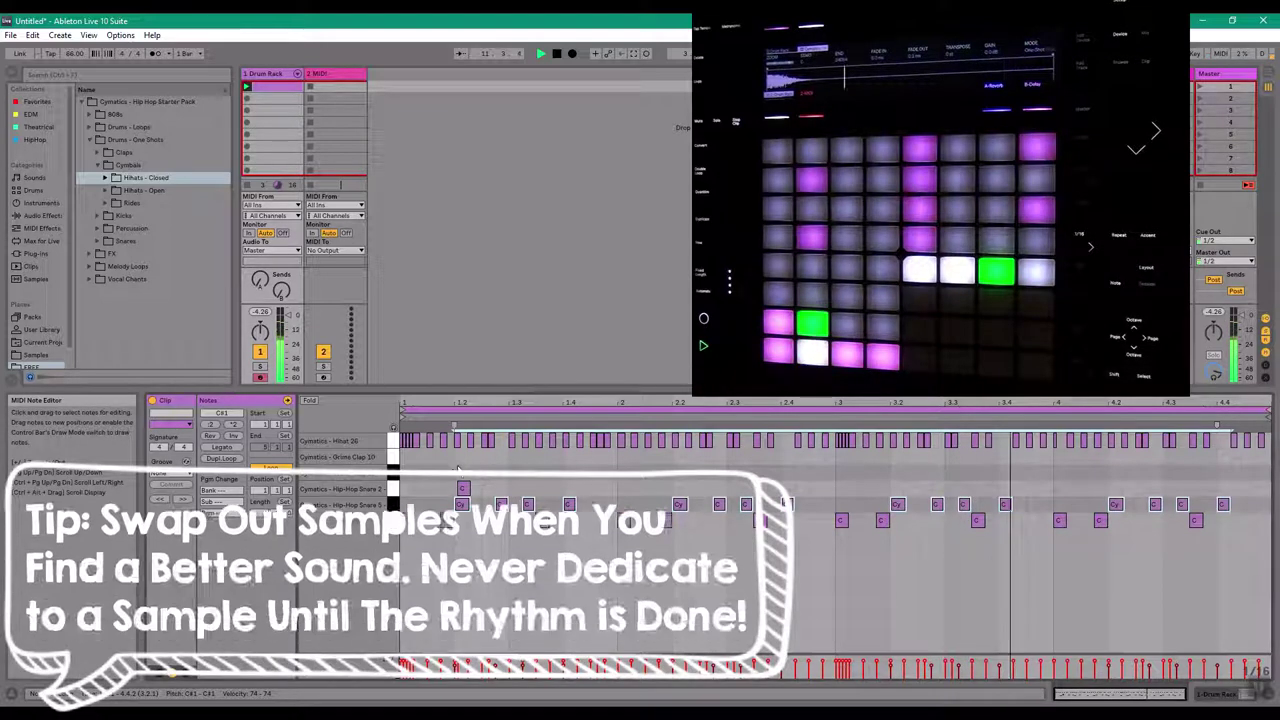
drag(453, 433, 525, 488)
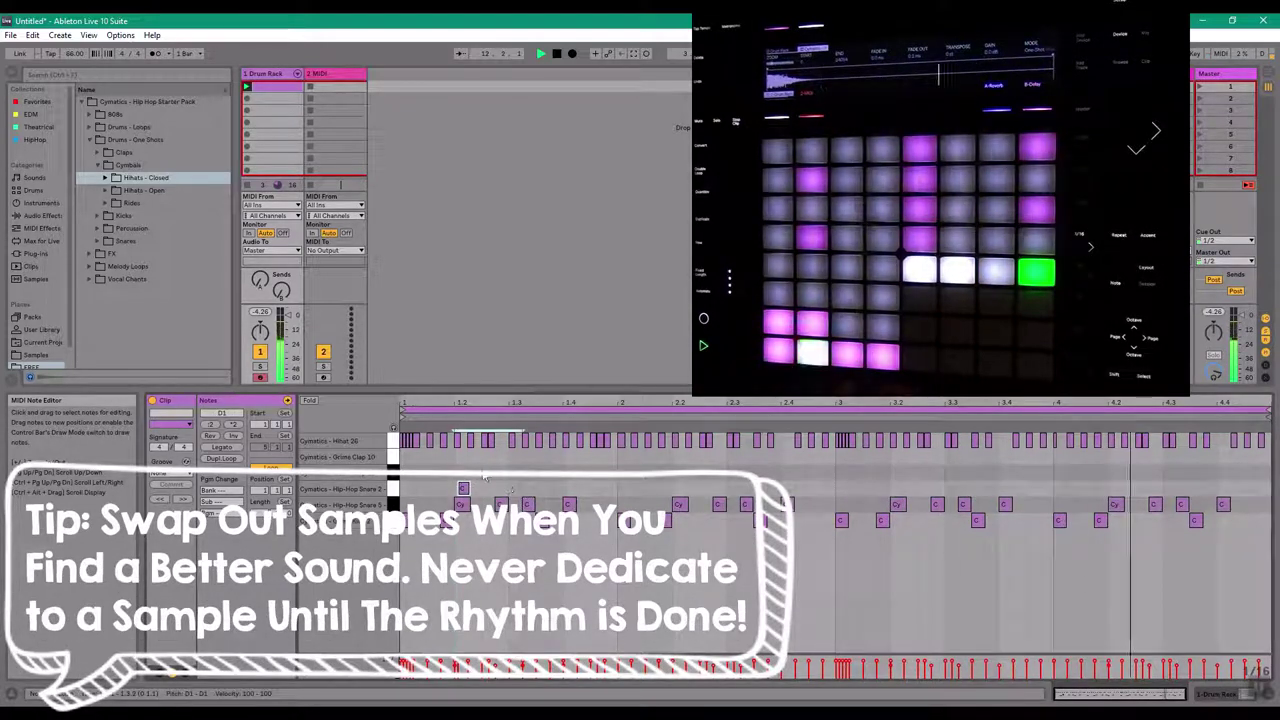
key(Delete)
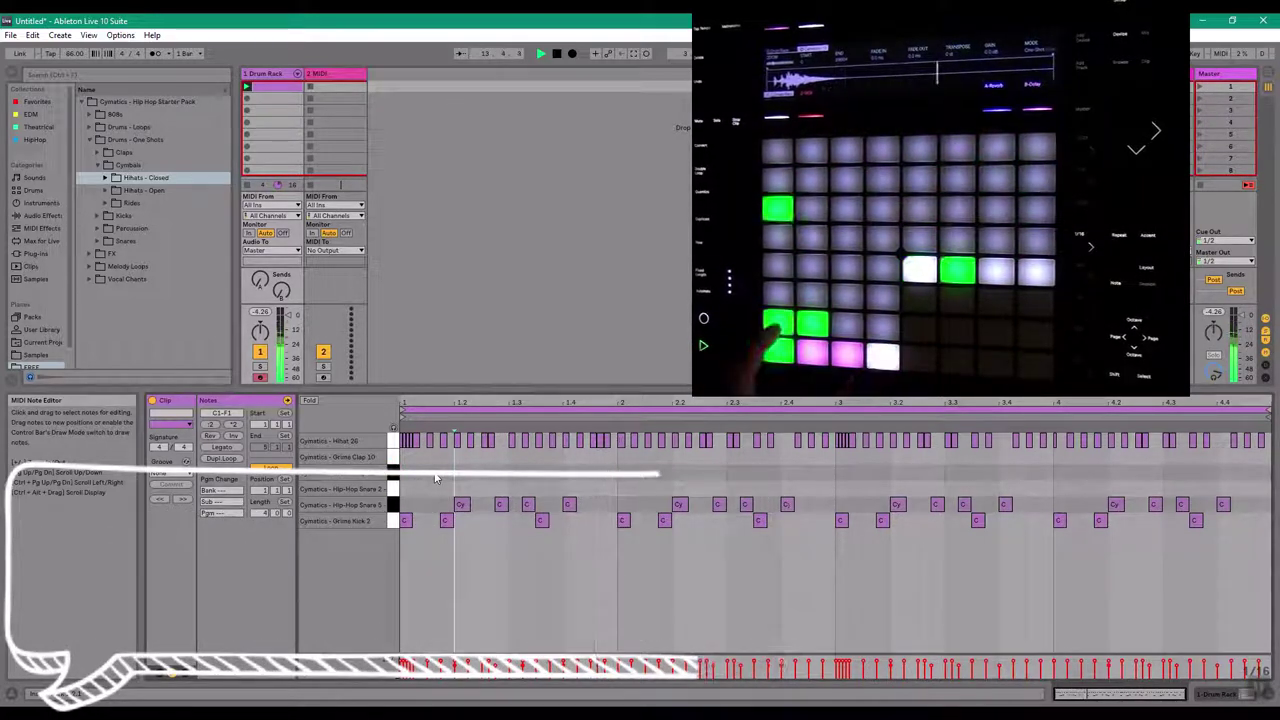
Add a clap layer at 1.2.1 and move it to the Grime Clap 22 row, slightly ahead of the snare
double_click(461, 456)
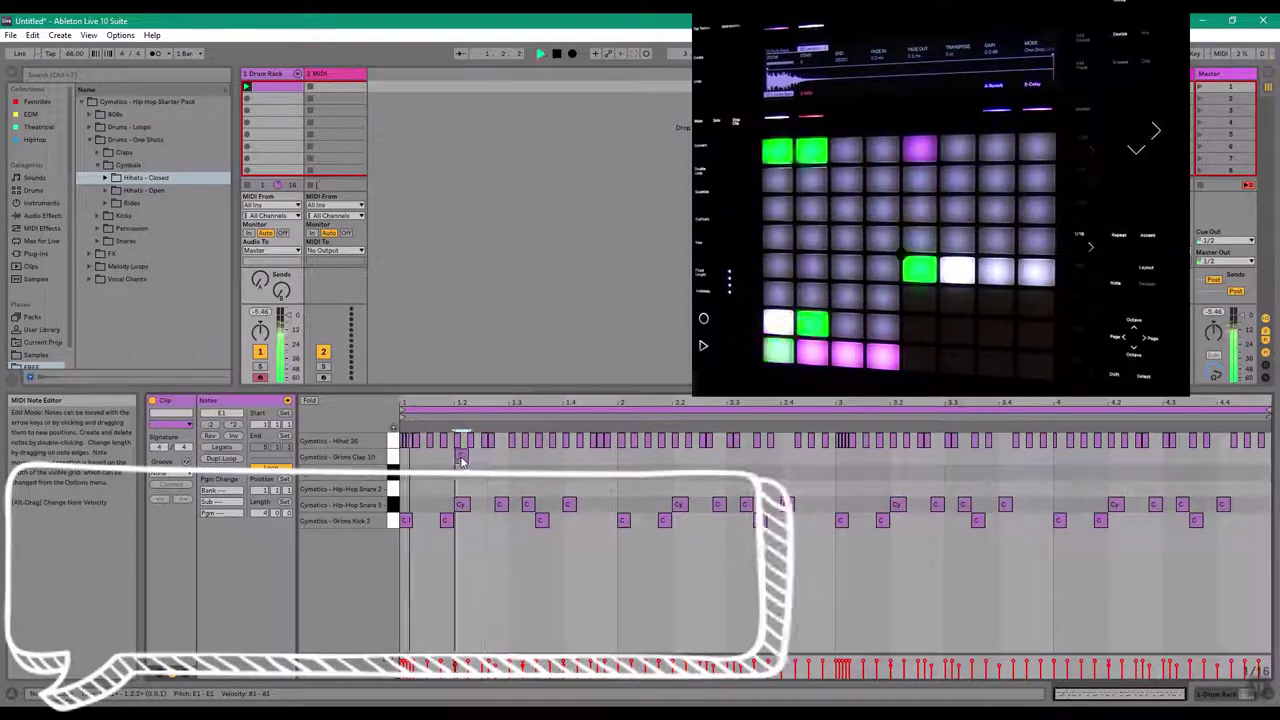
drag(1078, 694, 1069, 710)
drag(647, 456, 673, 474)
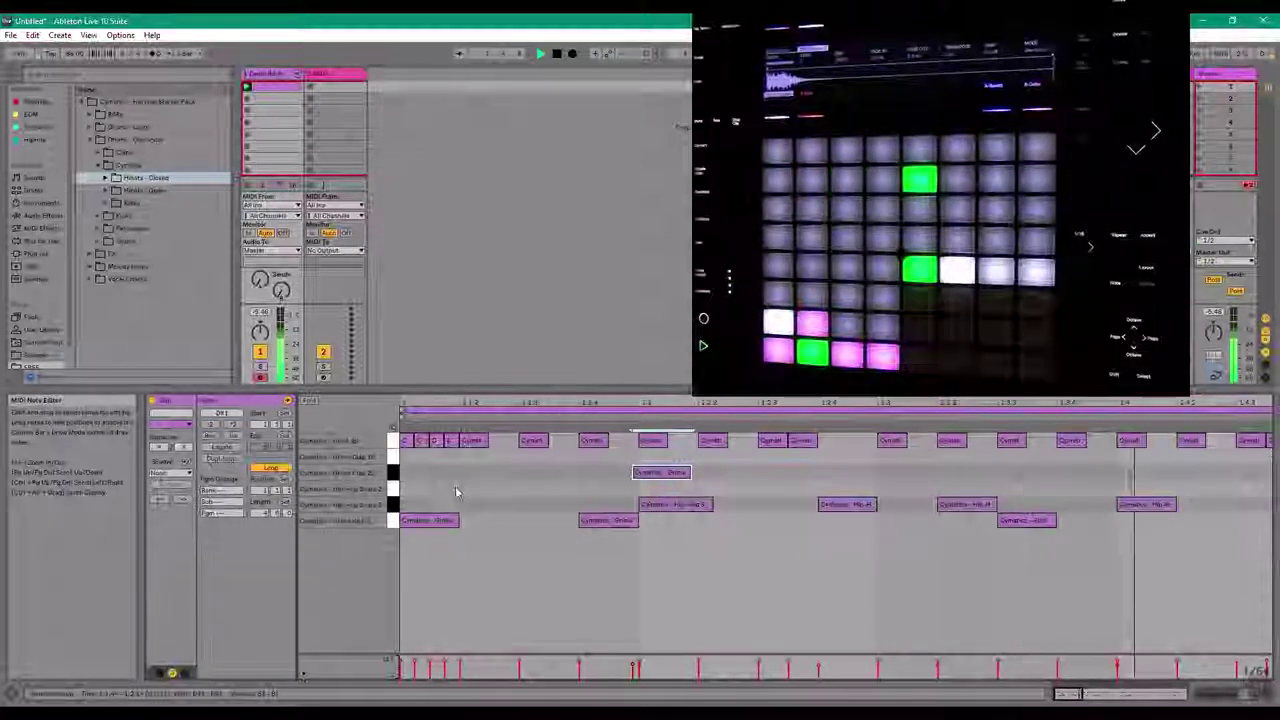
Layer Grime Clap 22 notes around beats 2 and 4 of all four bars, and show the drum track's Drum Rack
drag(1079, 697, 1186, 697)
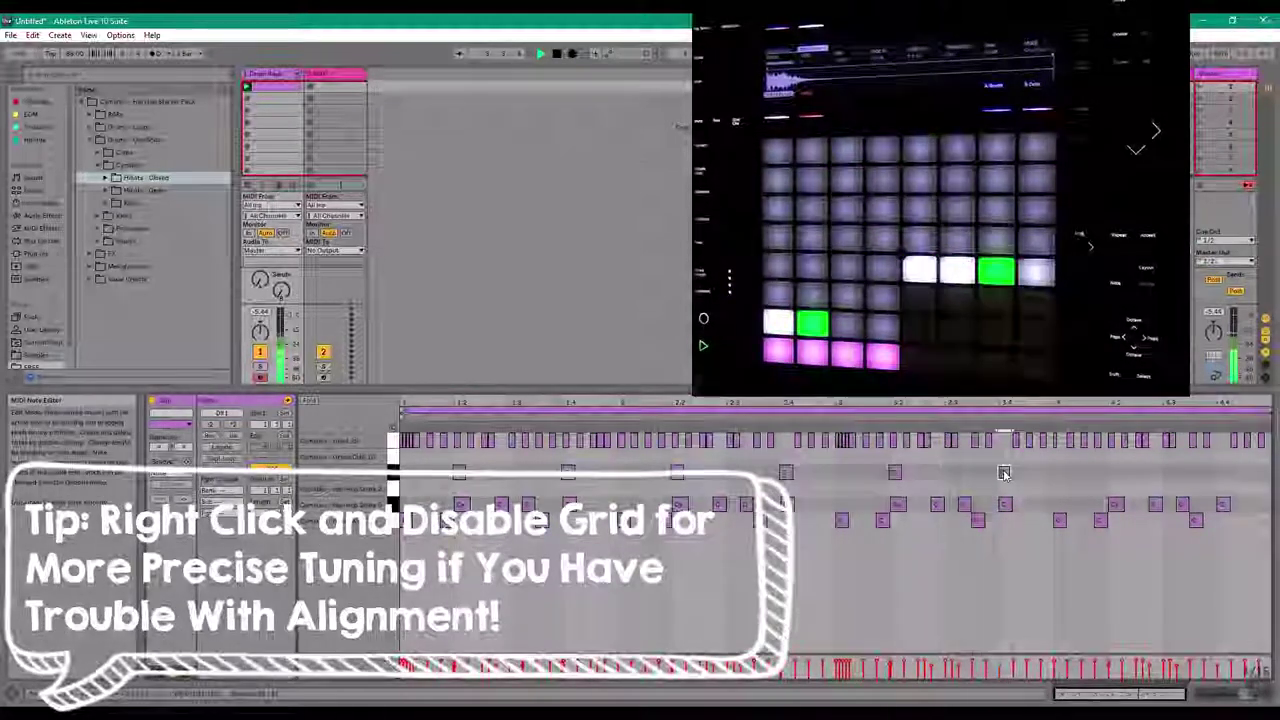
double_click(1113, 473)
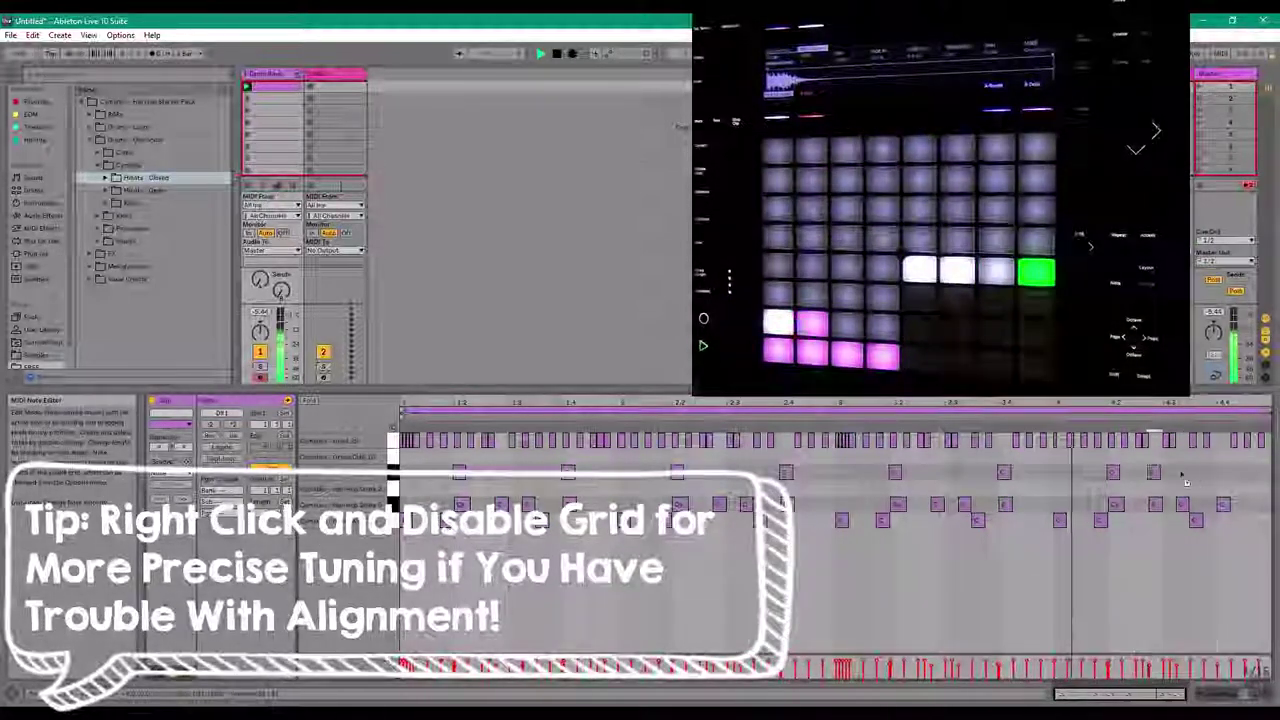
double_click(1221, 472)
click(1108, 487)
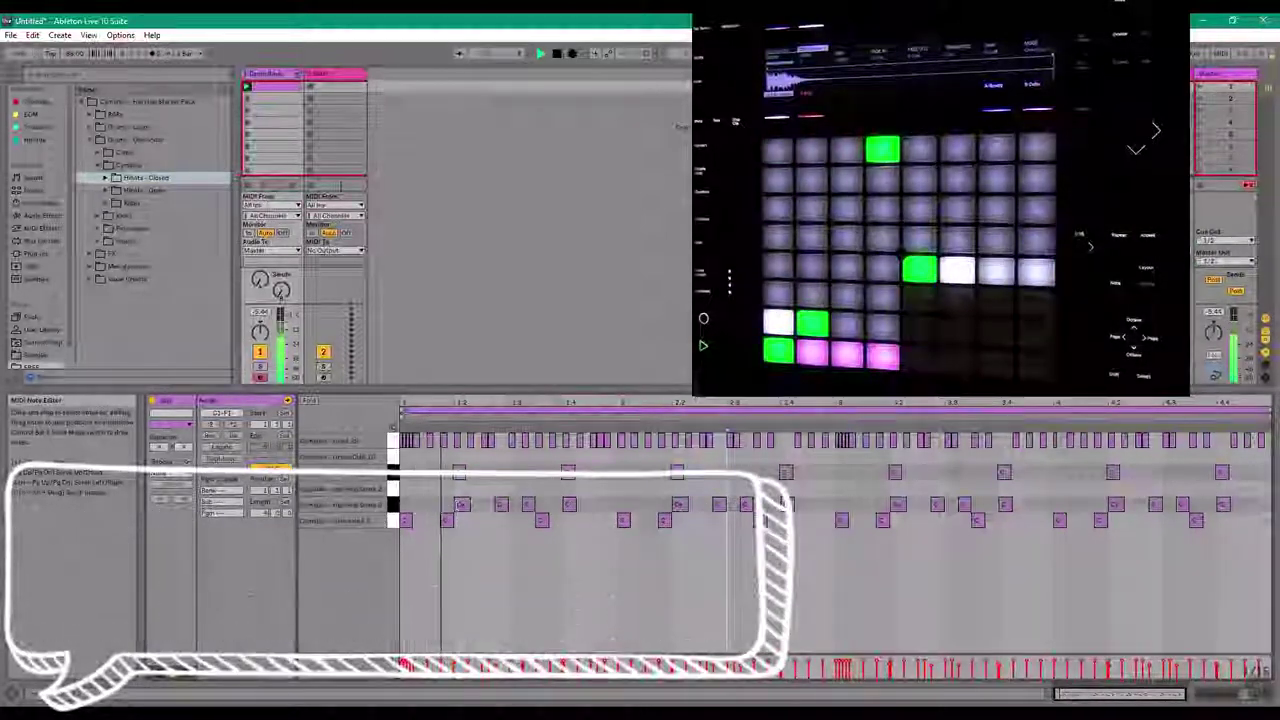
click(266, 77)
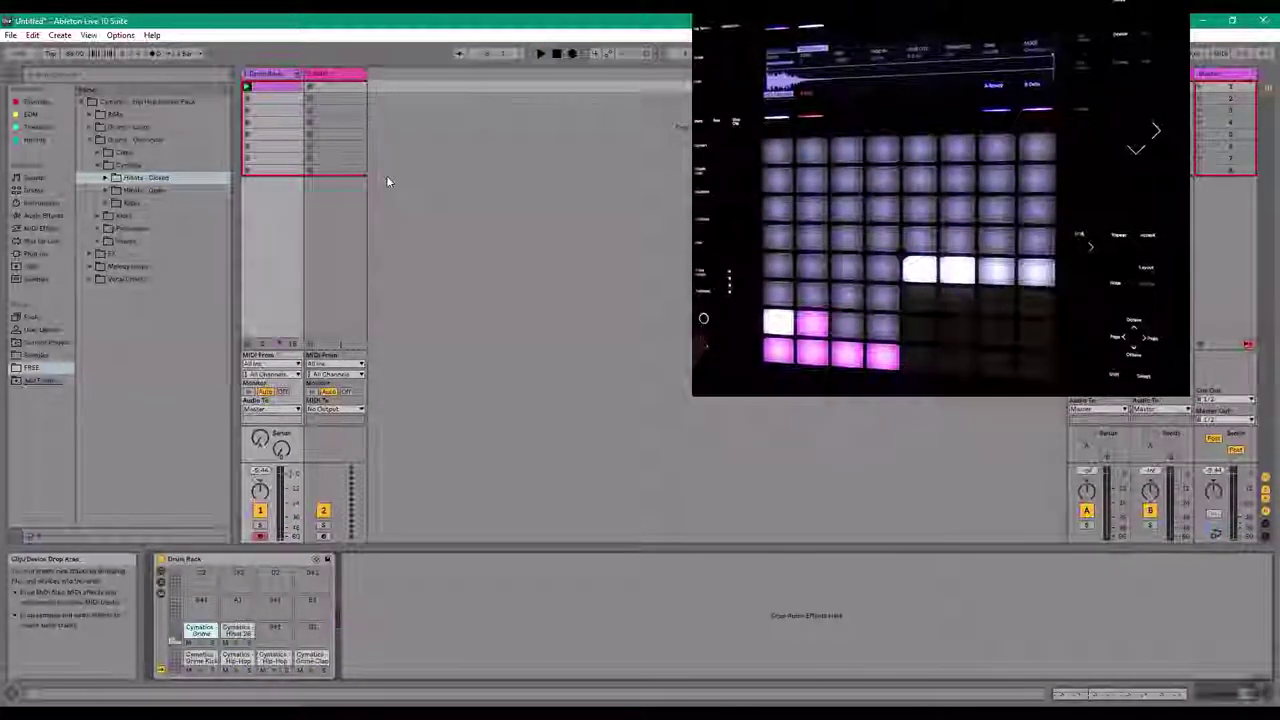
Play the layered drum loop and examine all notes of the drum clip
key(space)
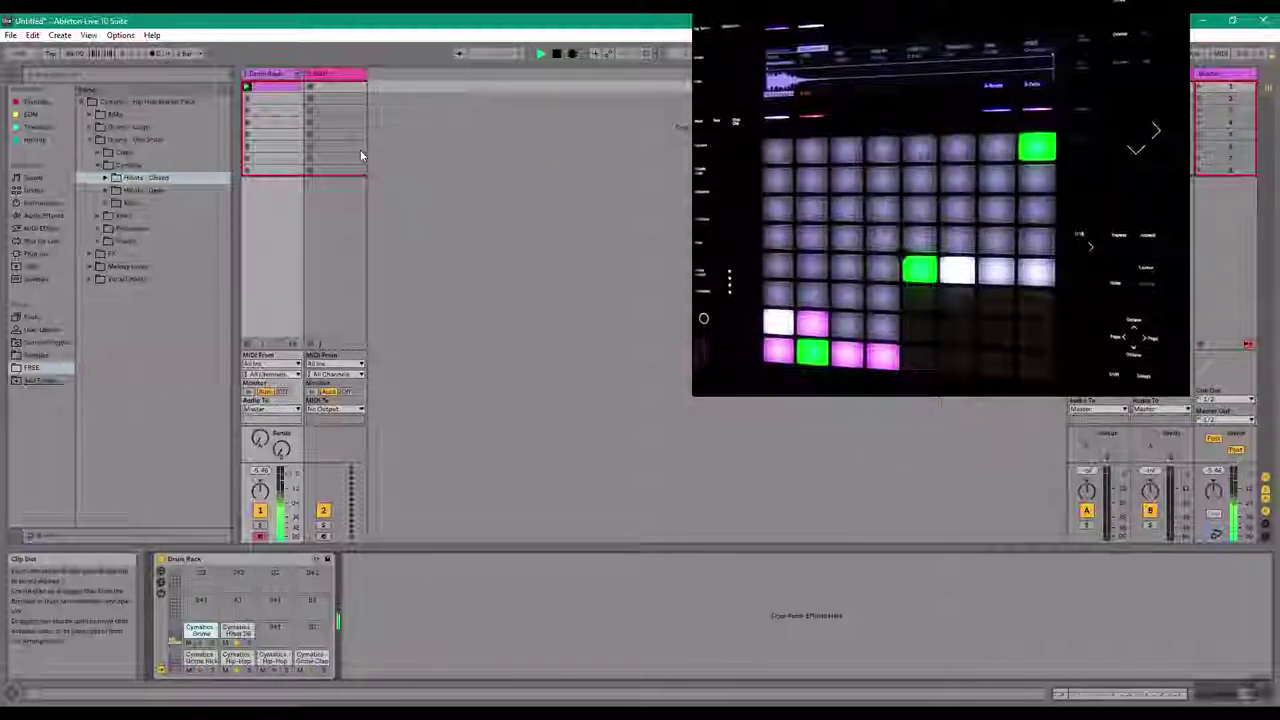
click(270, 85)
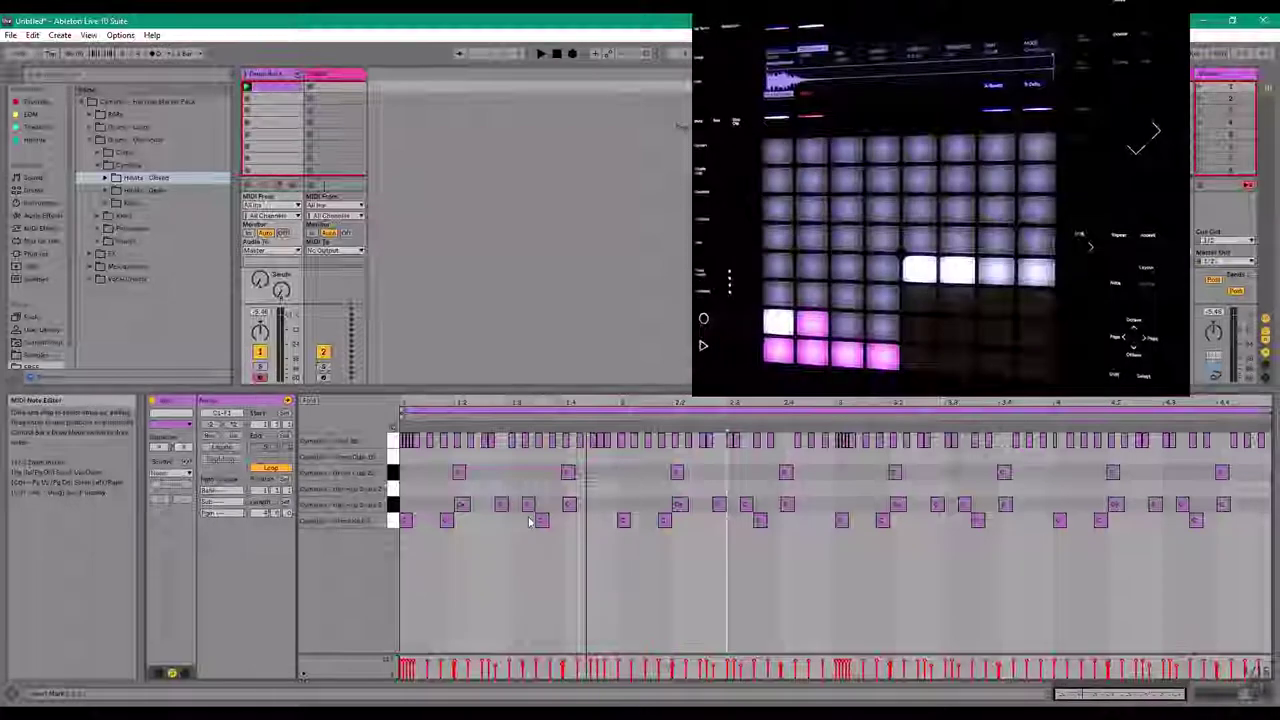
key(ctrl+a)
right_click(532, 470)
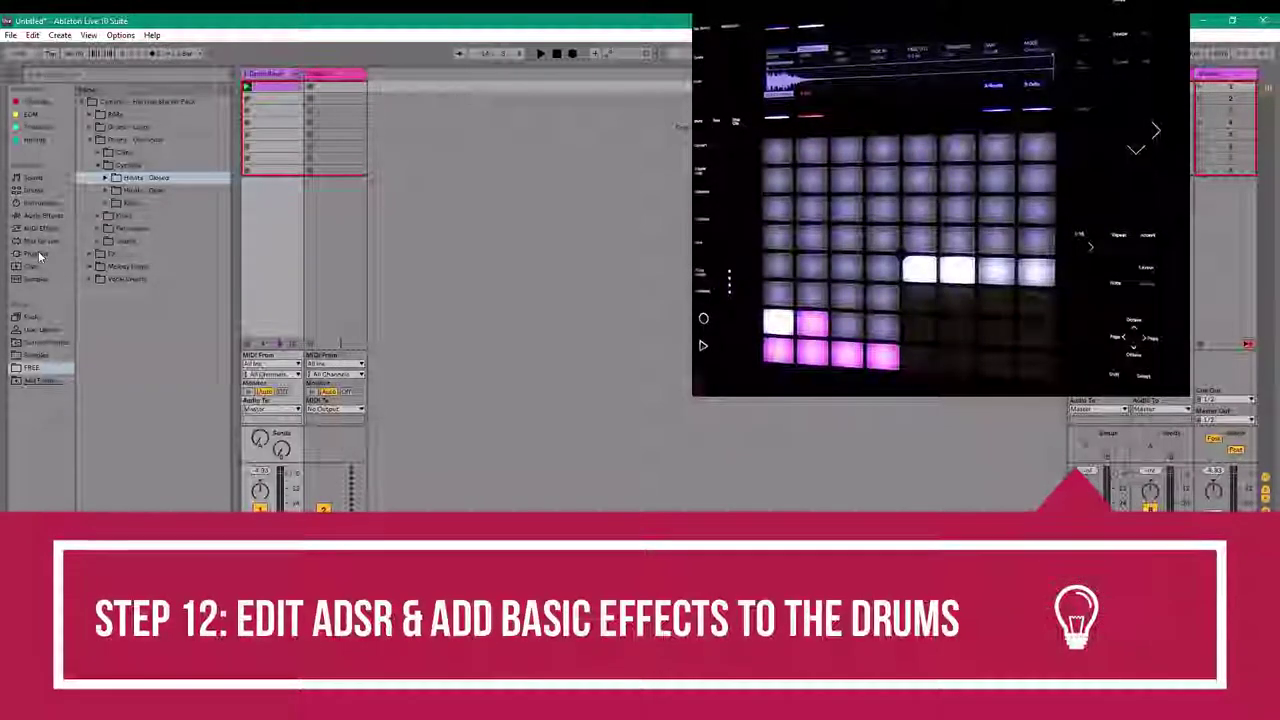
Find Protoverb among the u-he effect plug-ins and add it to the drum track after the Drum Rack
click(38, 251)
click(95, 127)
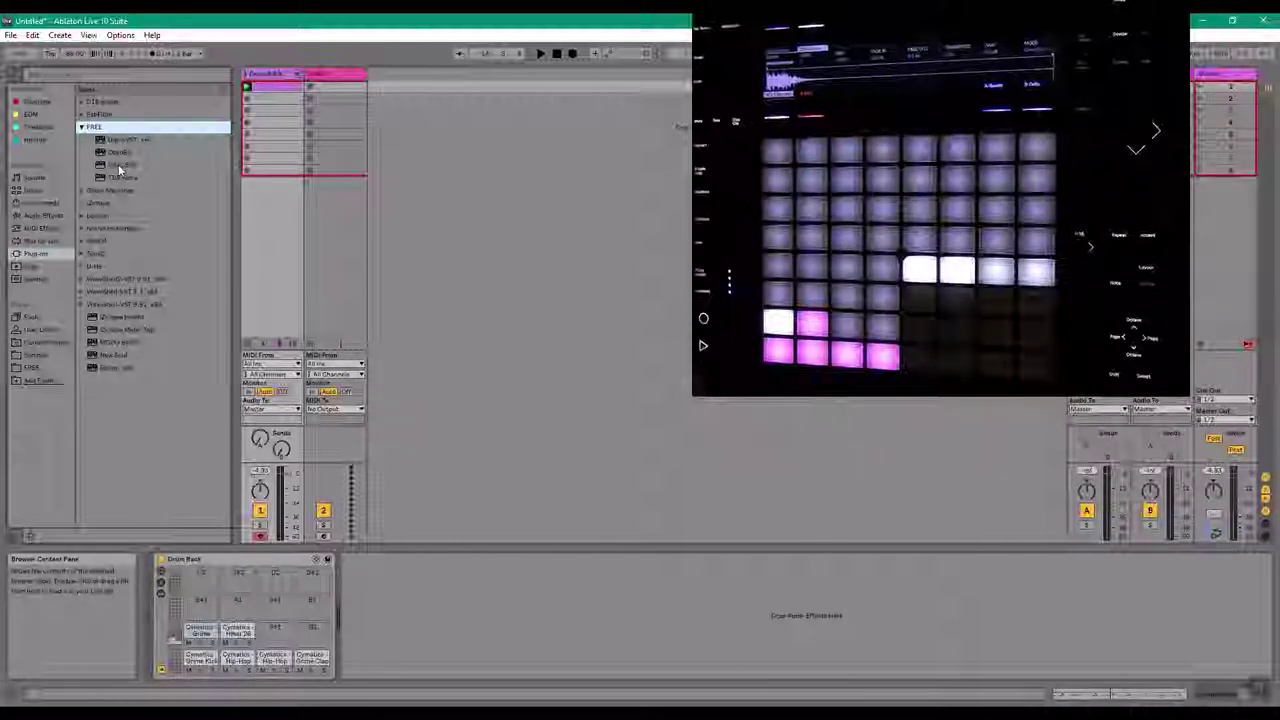
click(120, 166)
click(120, 154)
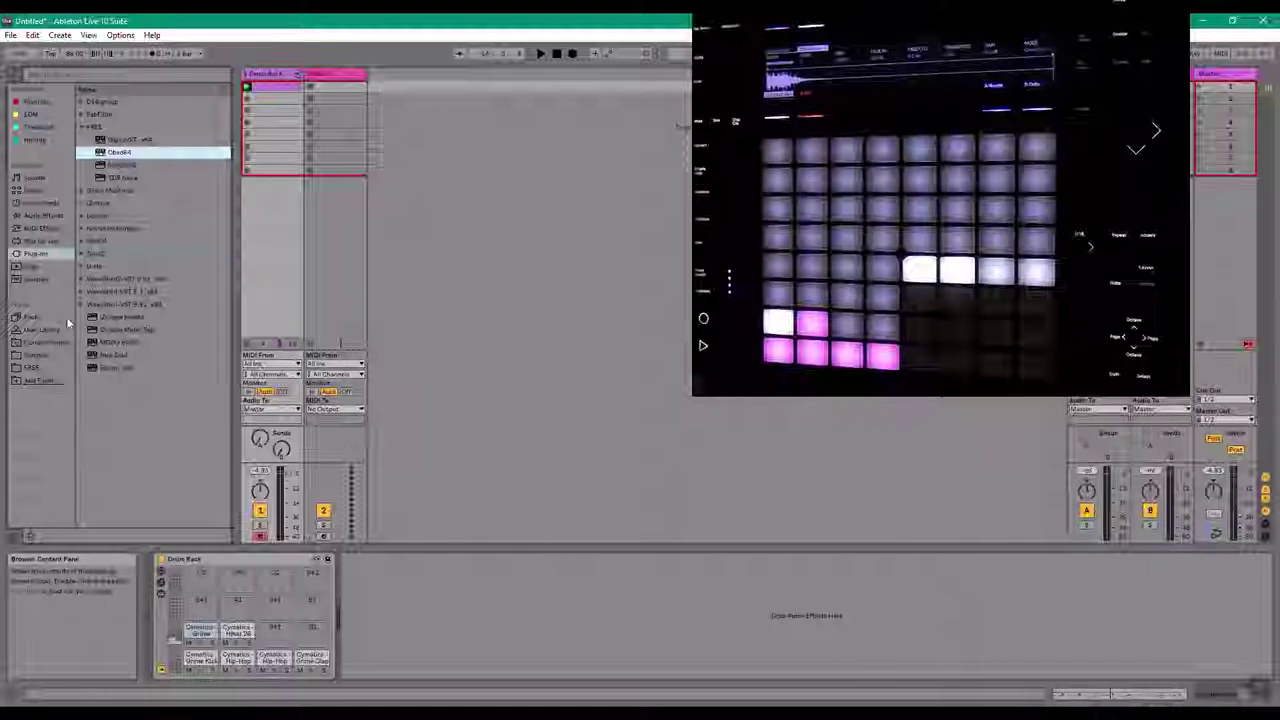
click(84, 266)
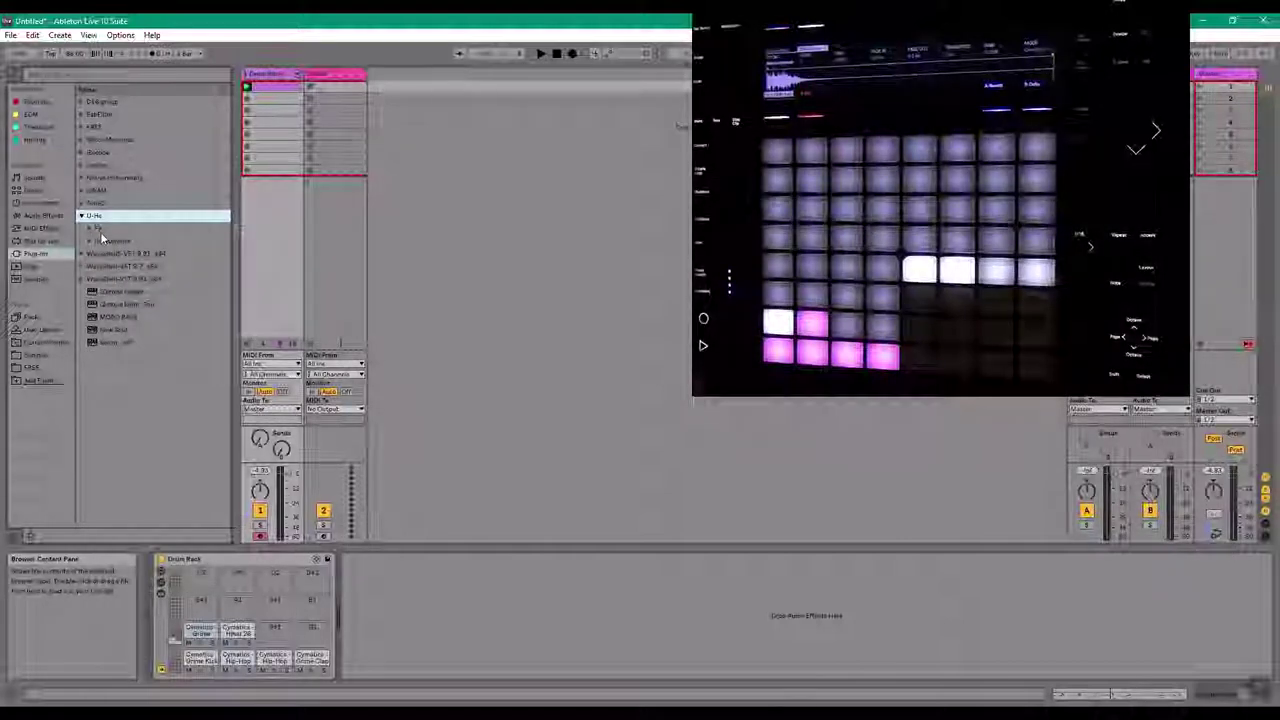
click(90, 229)
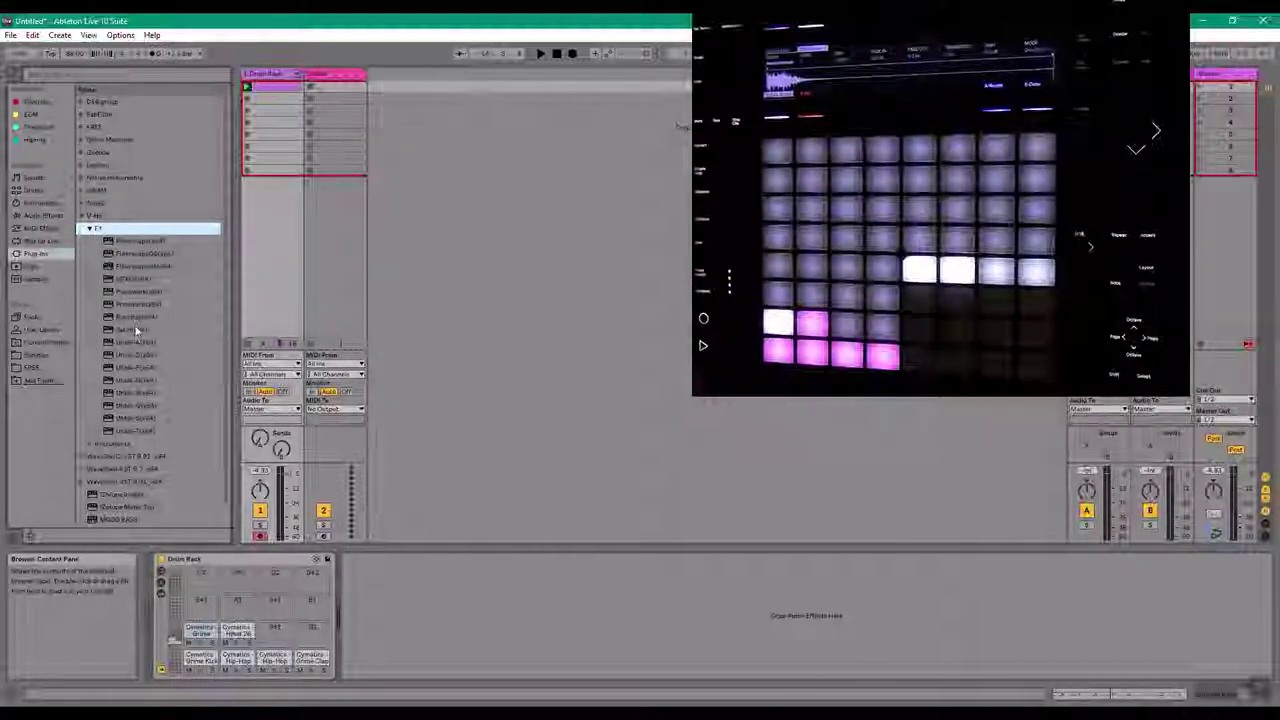
click(140, 304)
drag(145, 280, 277, 146)
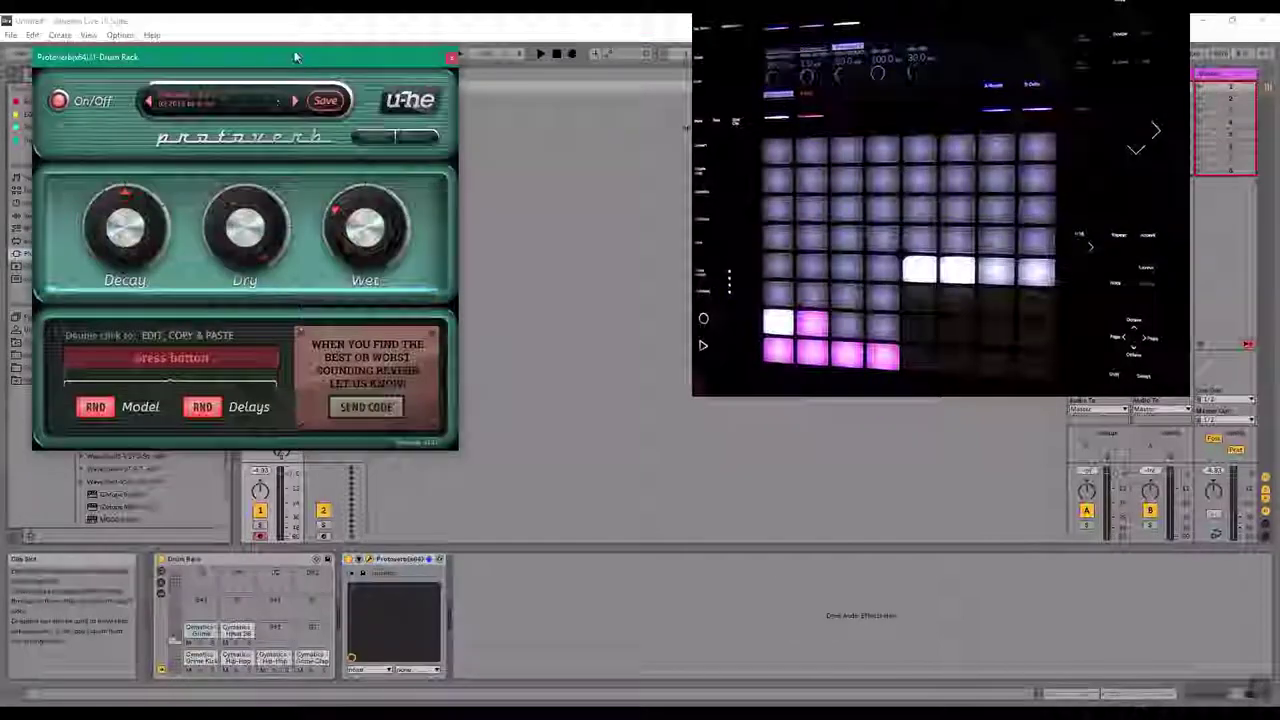
drag(290, 57, 623, 121)
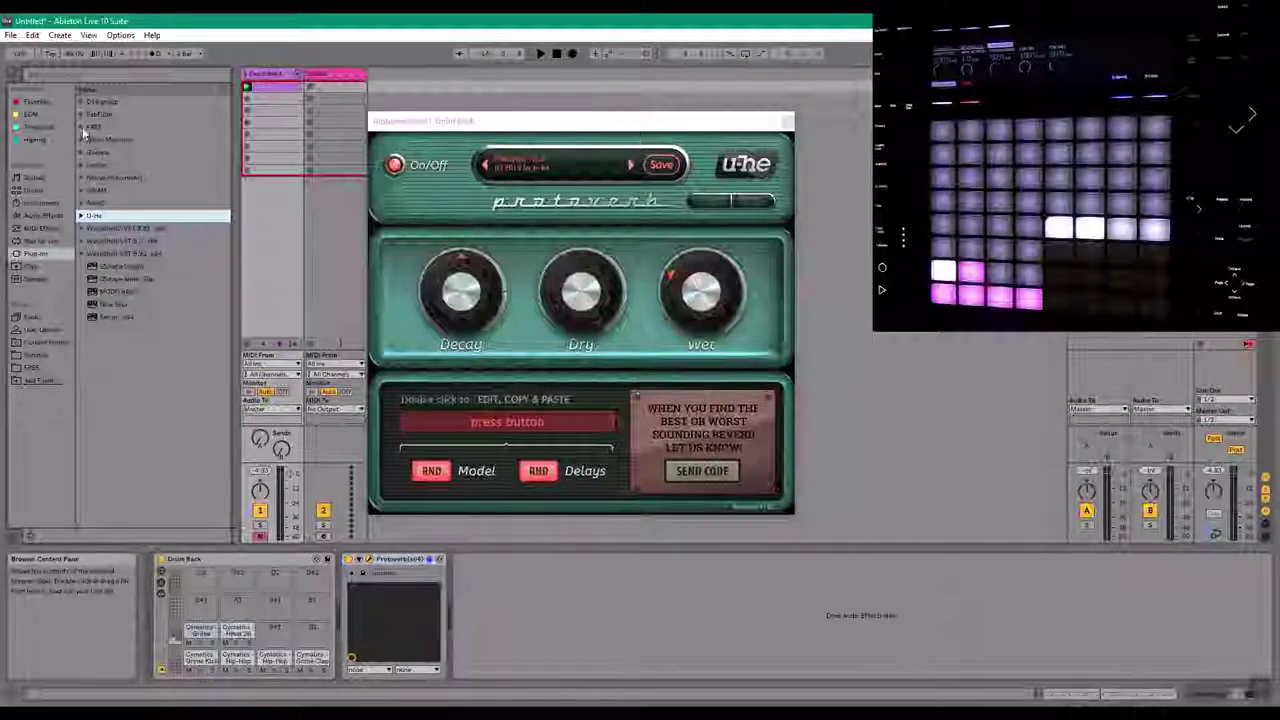
Add the free SGA1566 and TDR Nova plug-ins after Protoverb, and close all plug-in windows
click(90, 127)
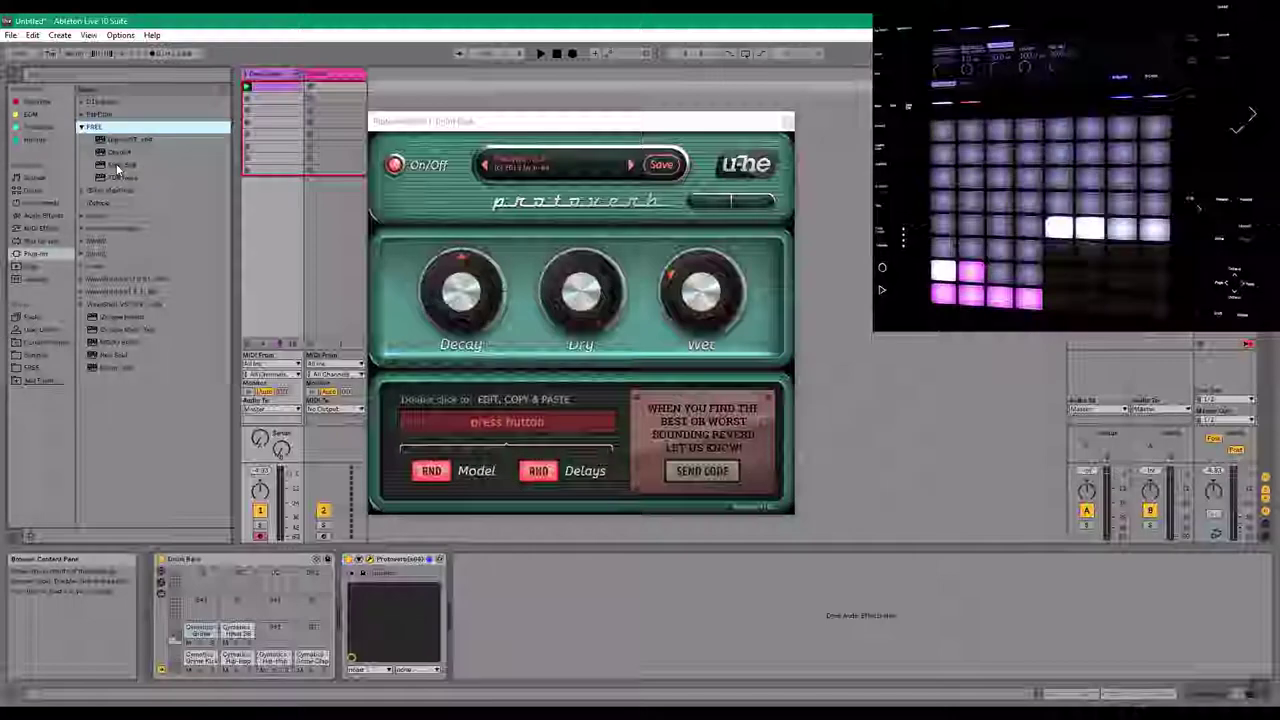
click(116, 164)
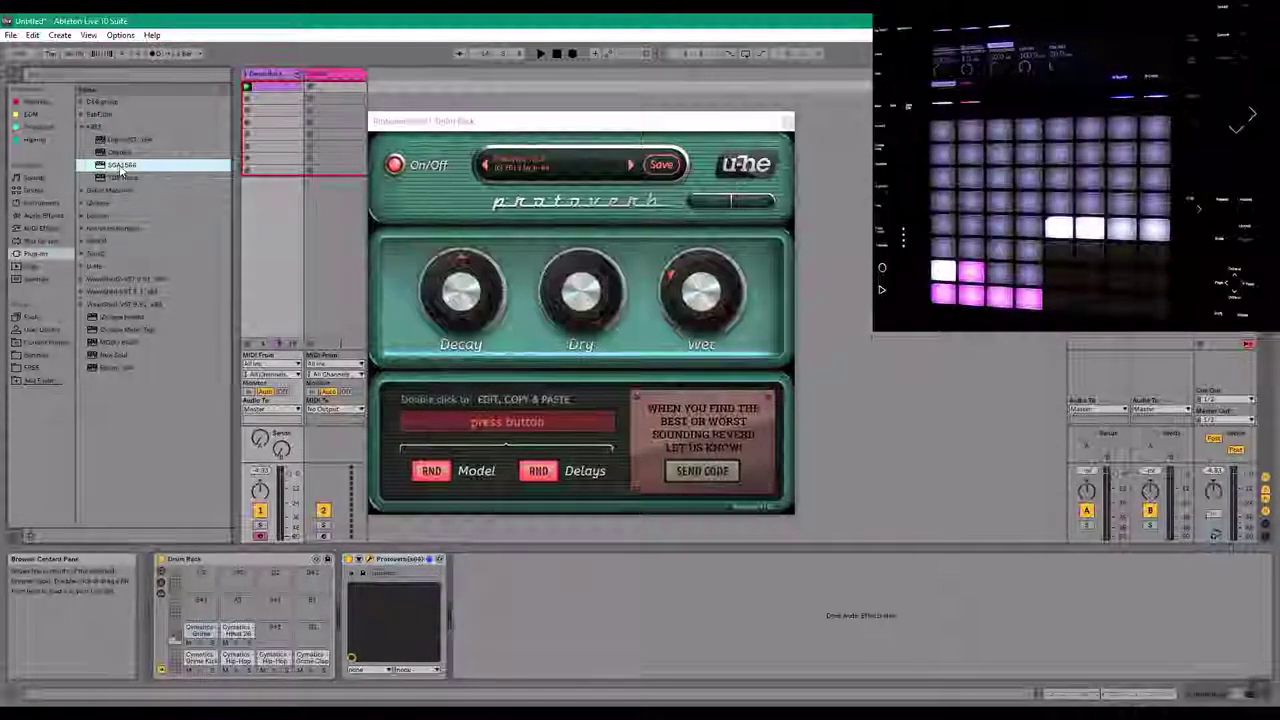
drag(120, 164, 496, 600)
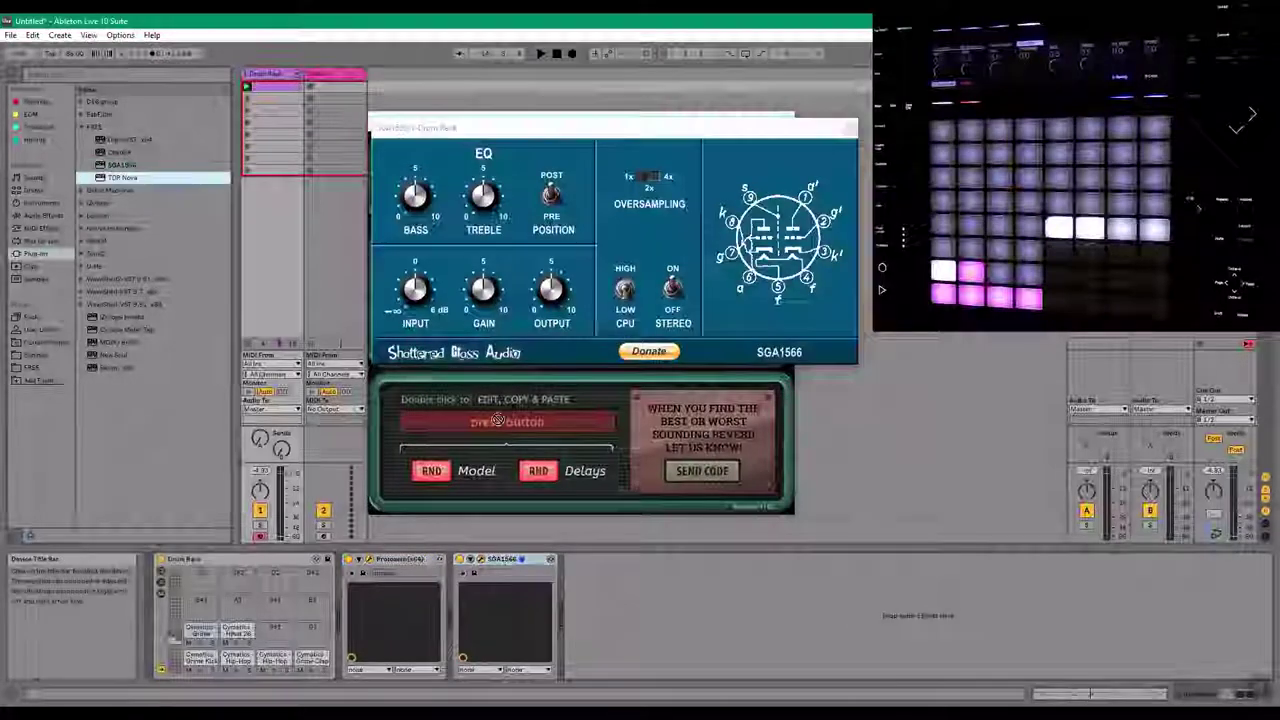
drag(122, 177, 622, 604)
click(920, 134)
click(851, 130)
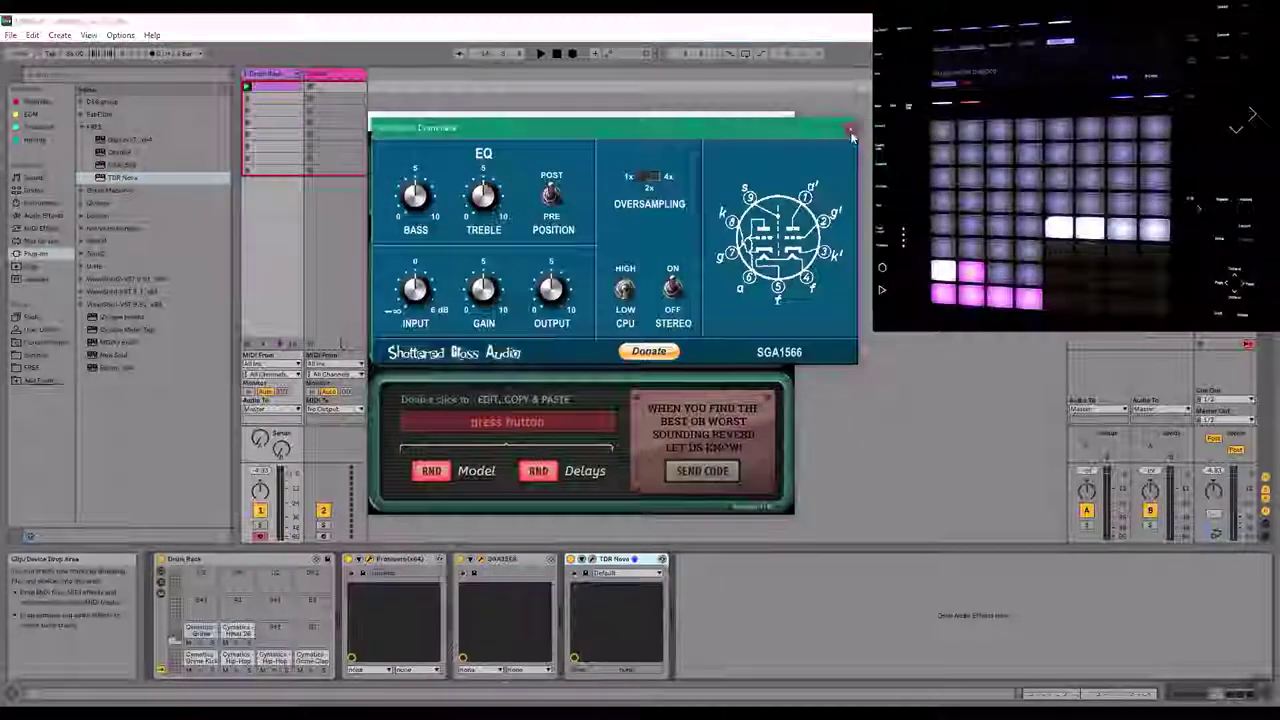
click(789, 123)
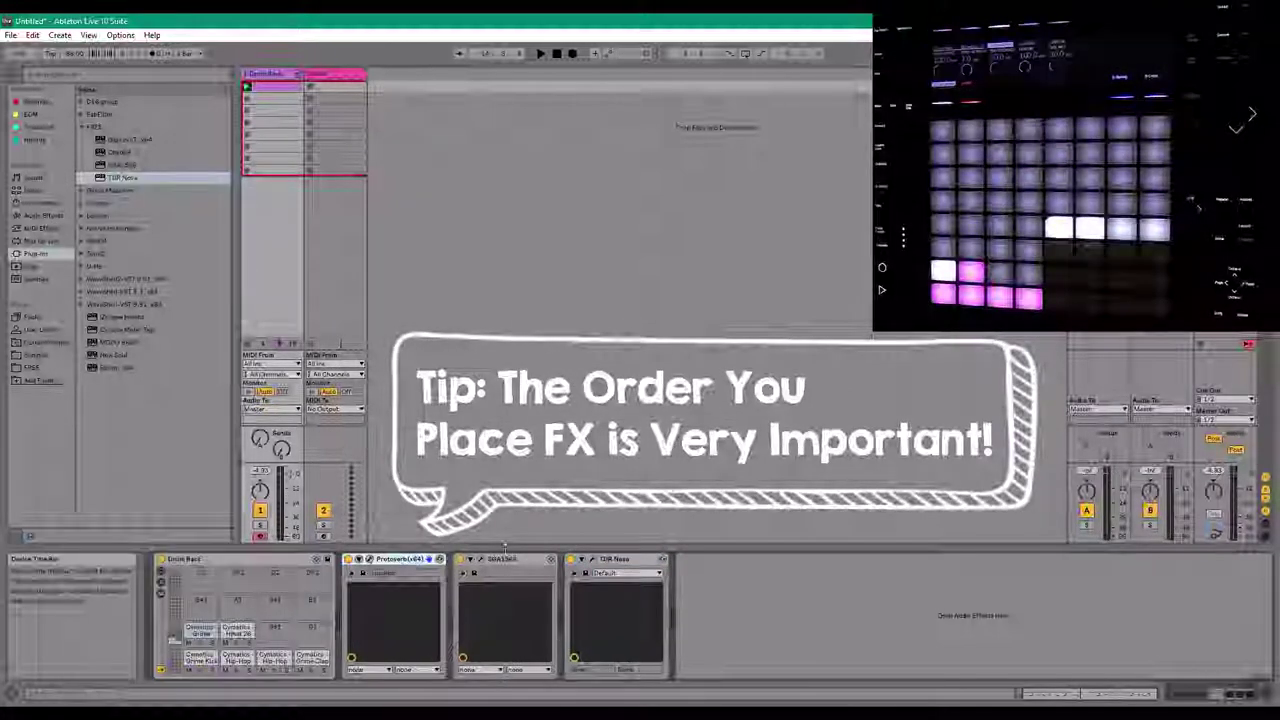
Examine the order of the drum track's device chain from Drum Rack through Protoverb and SGA1566 to TDR Nova
click(501, 560)
click(630, 560)
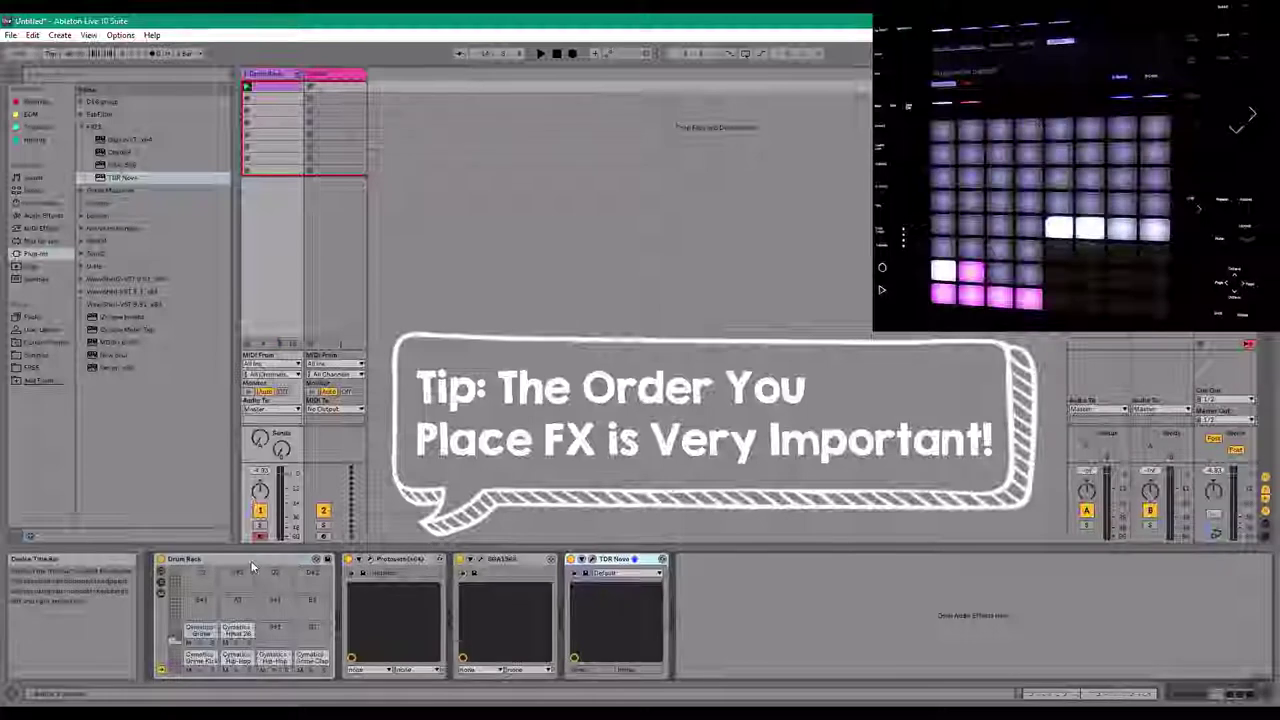
click(250, 560)
click(398, 560)
click(518, 560)
click(634, 560)
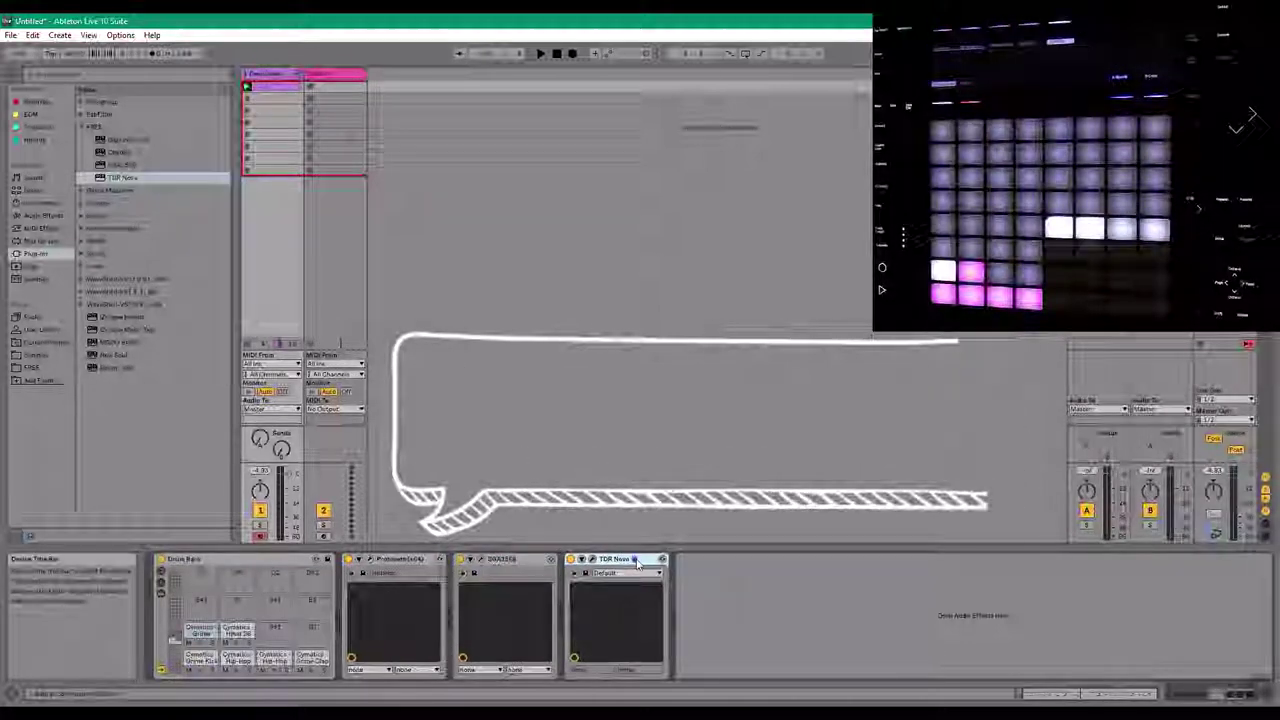
click(398, 560)
click(250, 560)
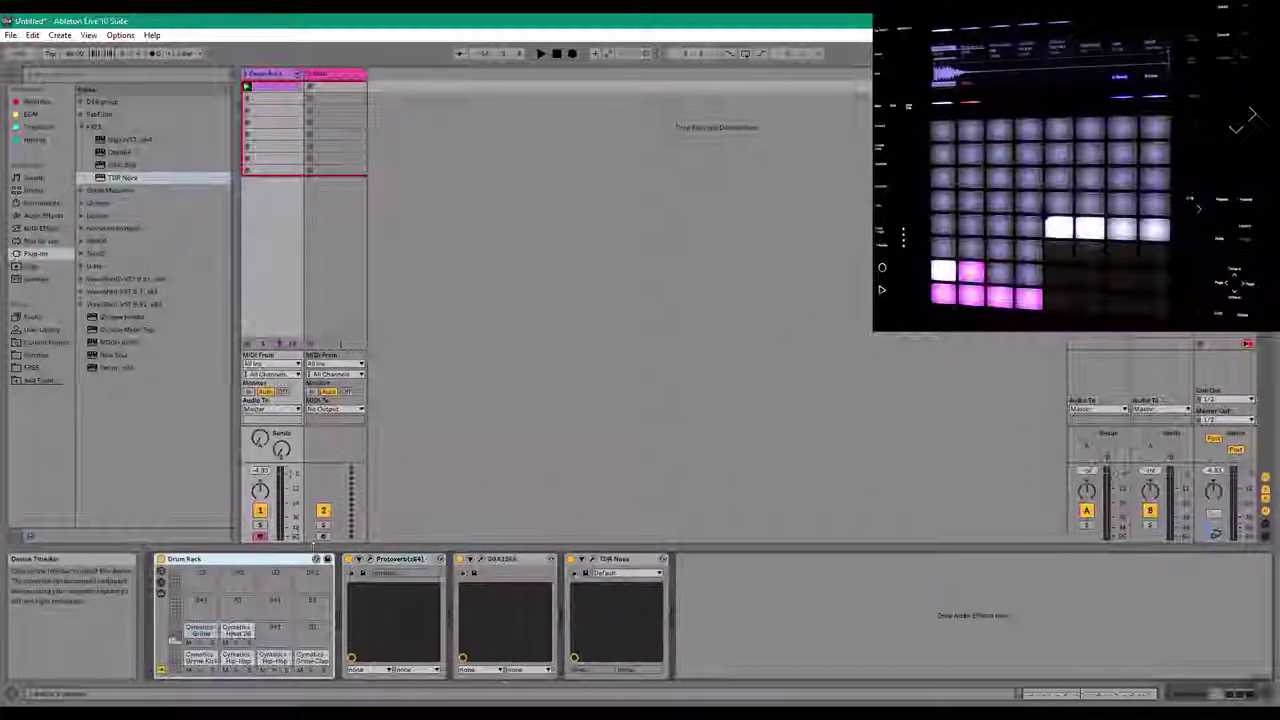
click(400, 560)
click(499, 563)
click(630, 560)
click(250, 560)
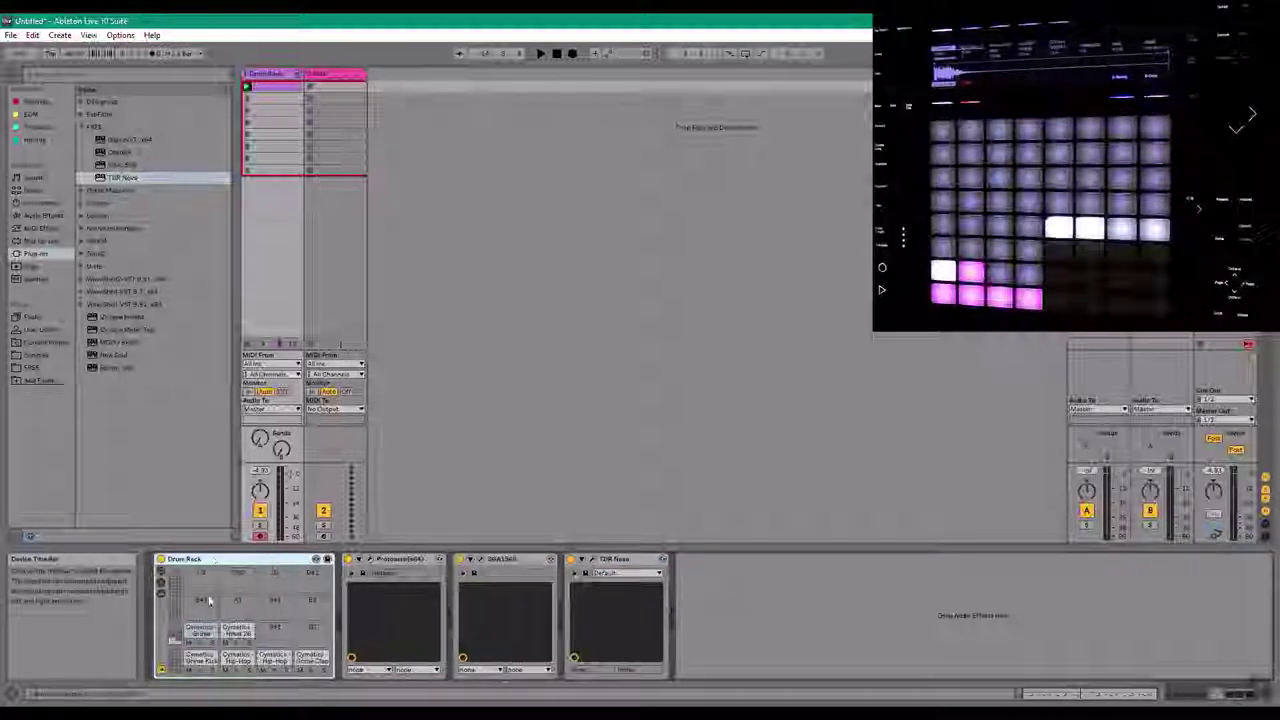
Play the loop with the effects active, and bypass Protoverb, SGA1566 and TDR Nova to hear the dry drums
key(space)
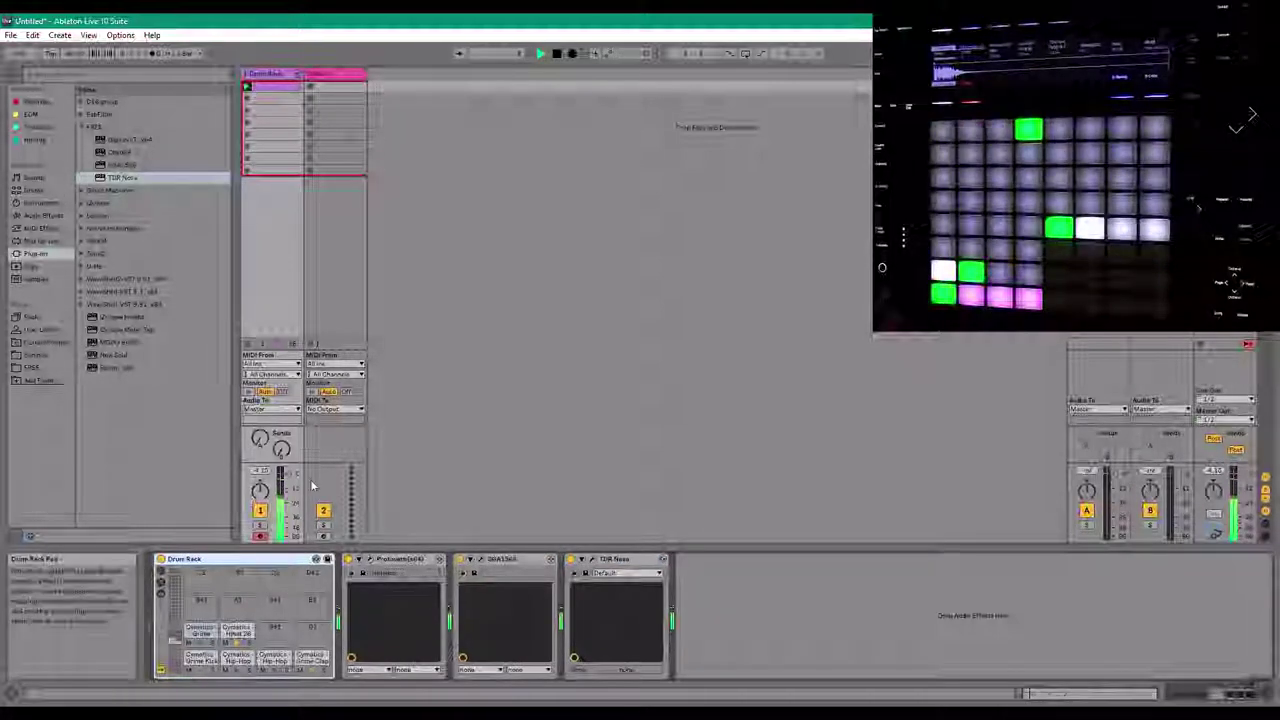
key(space)
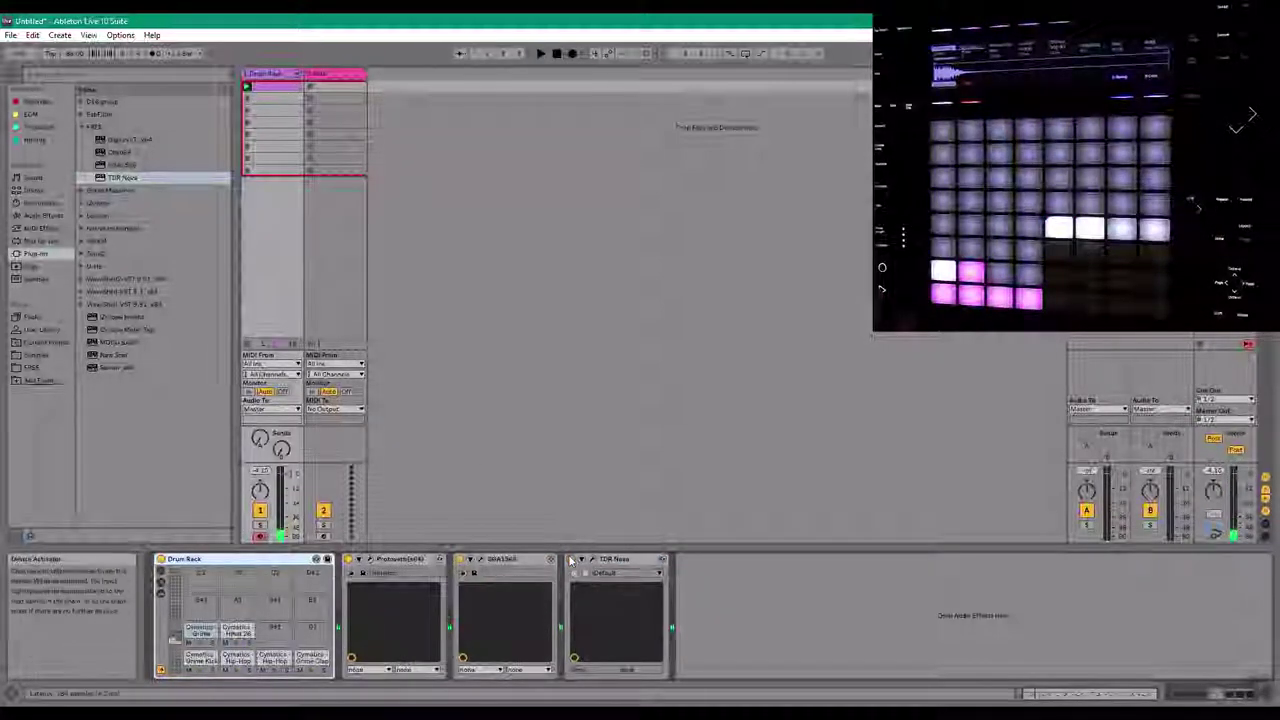
click(349, 560)
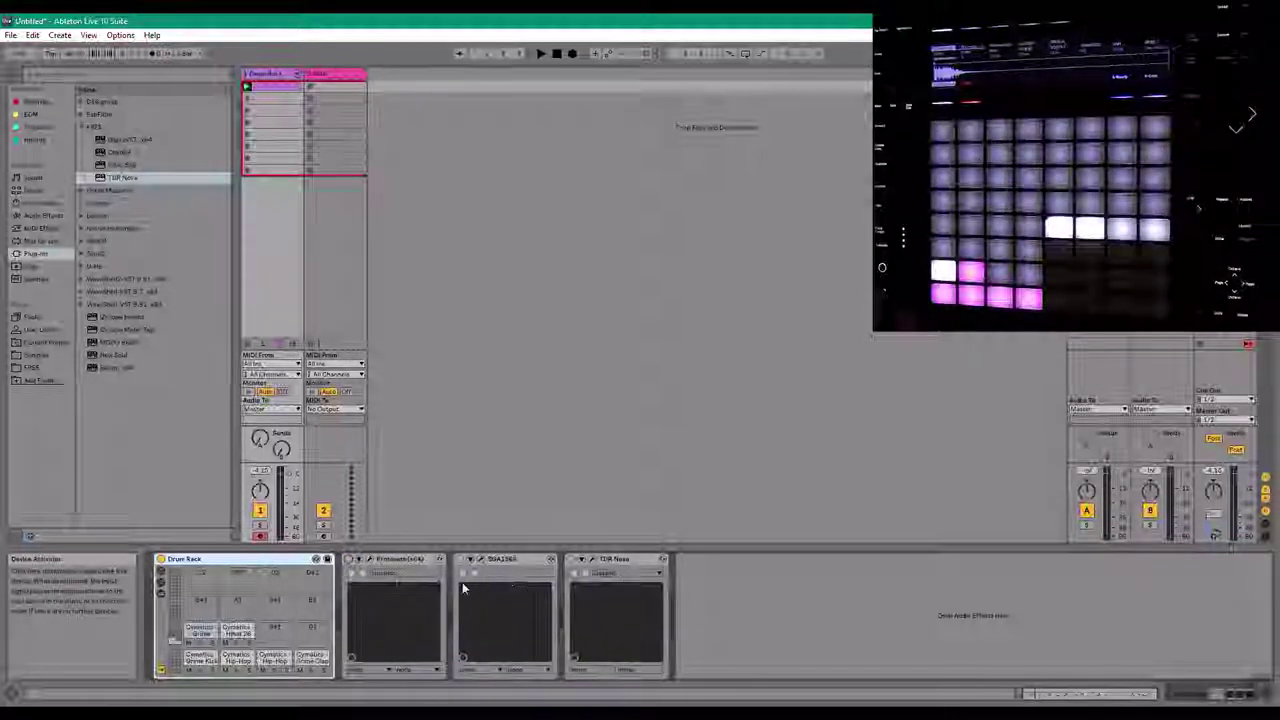
key(space)
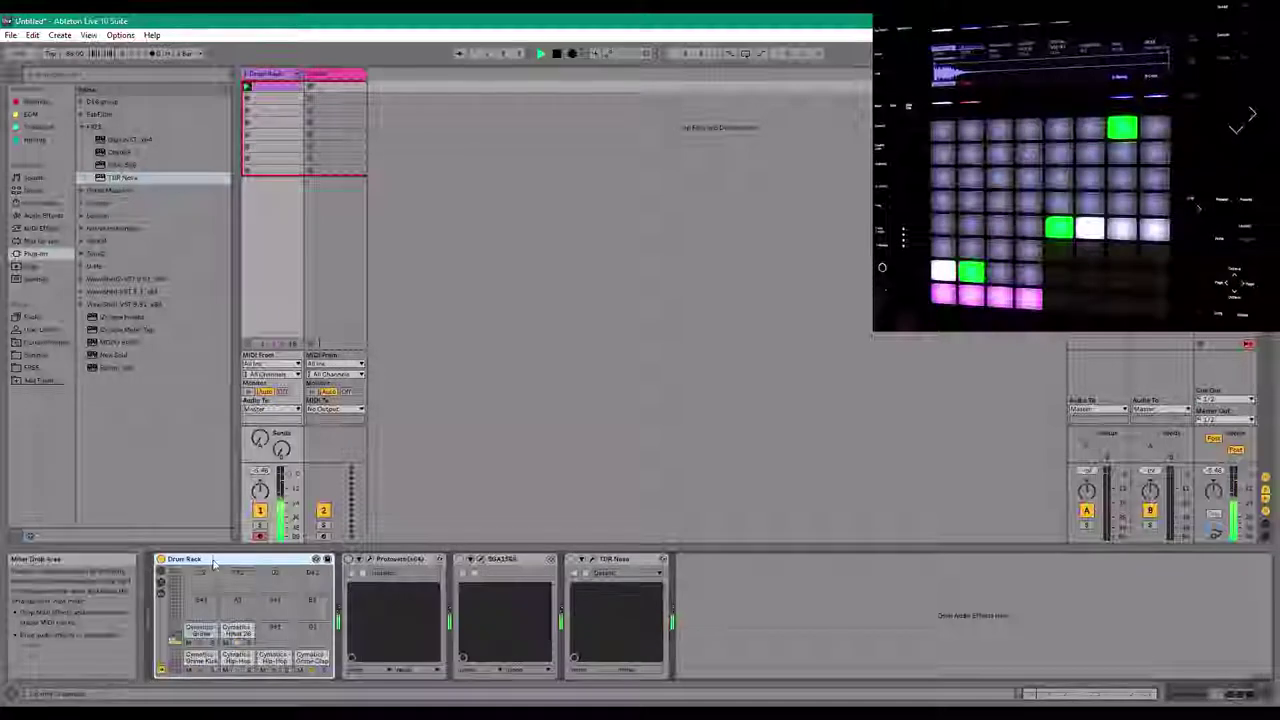
key(space)
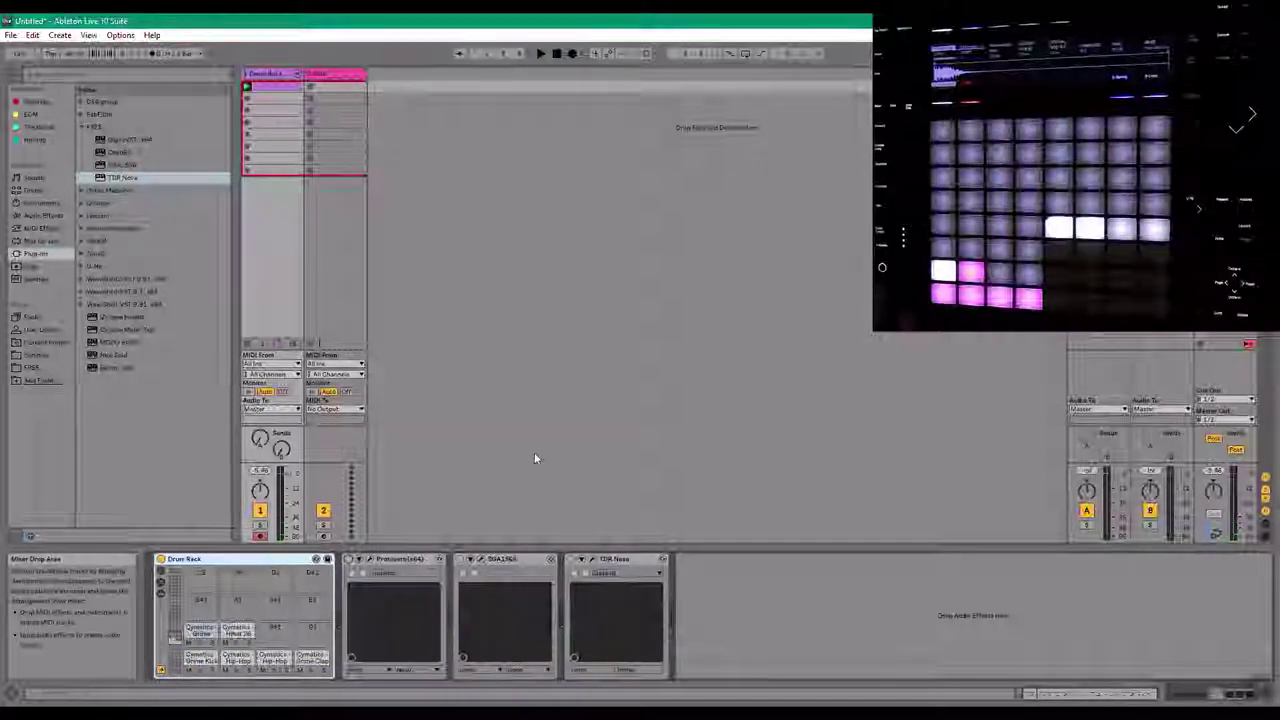
Move Protoverb to the end of the effect chain, and enable SGA1566 with its plug-in window open
click(403, 561)
drag(405, 563, 705, 570)
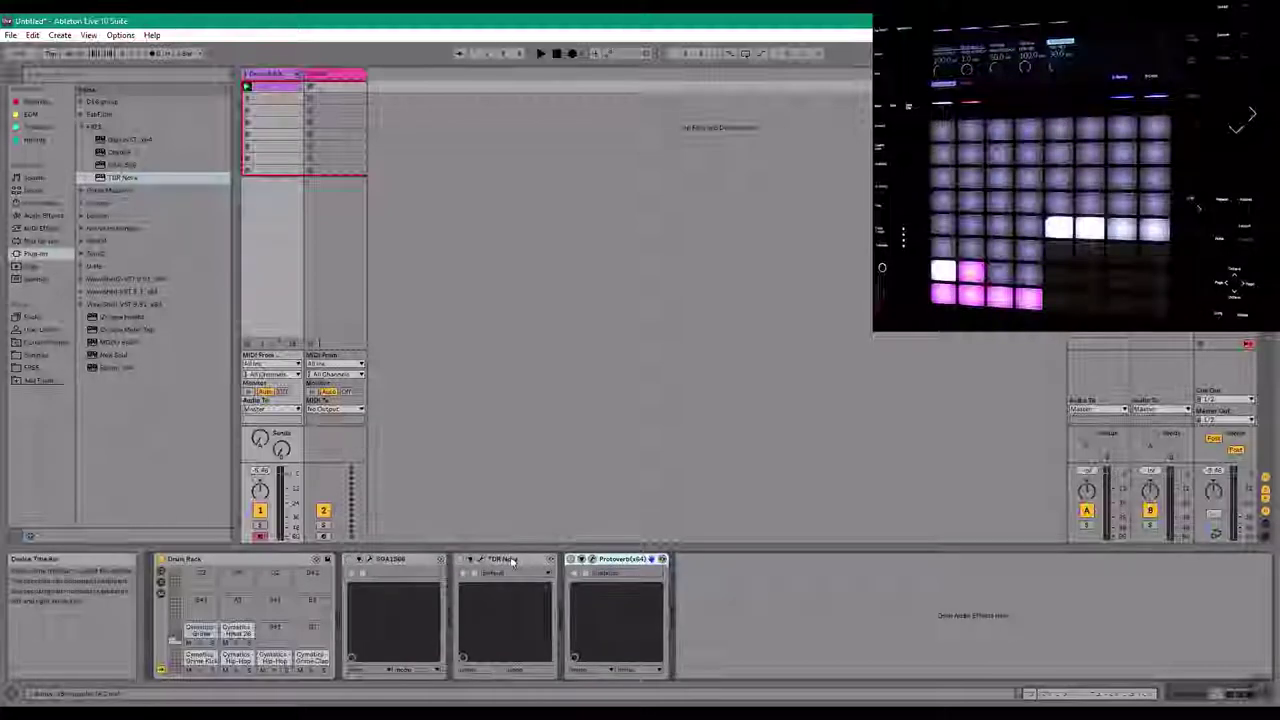
click(405, 563)
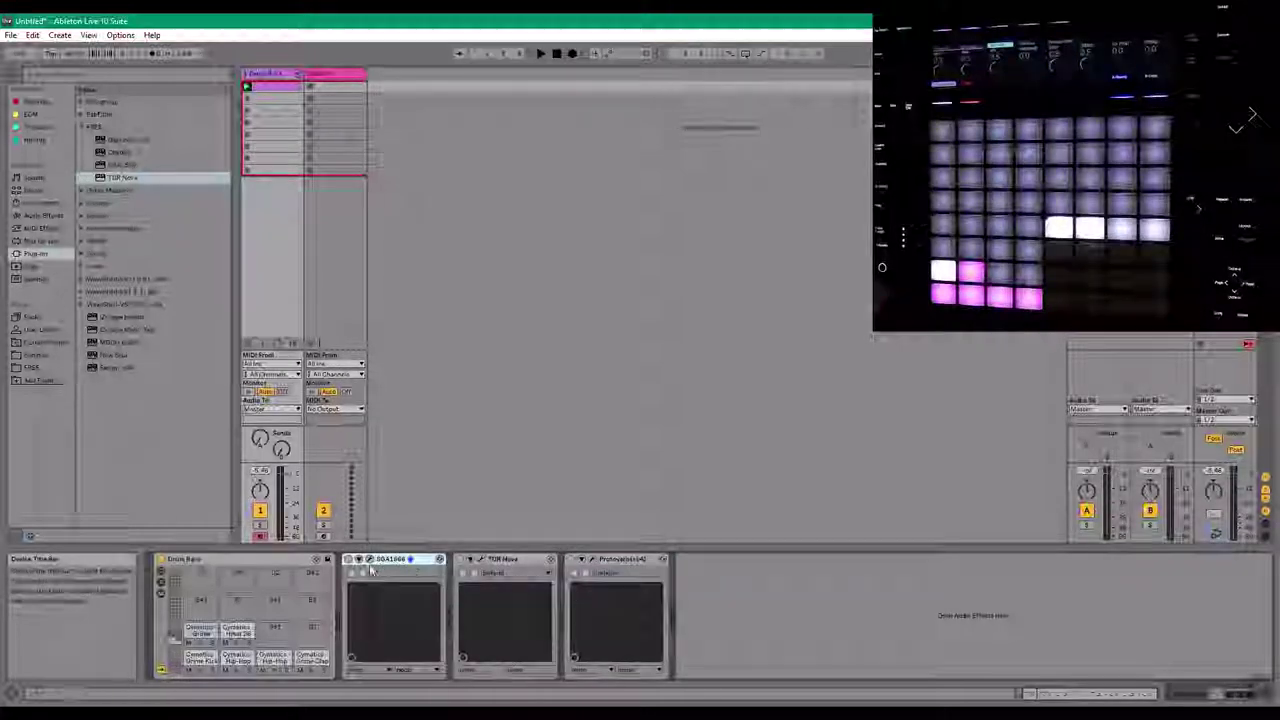
click(370, 559)
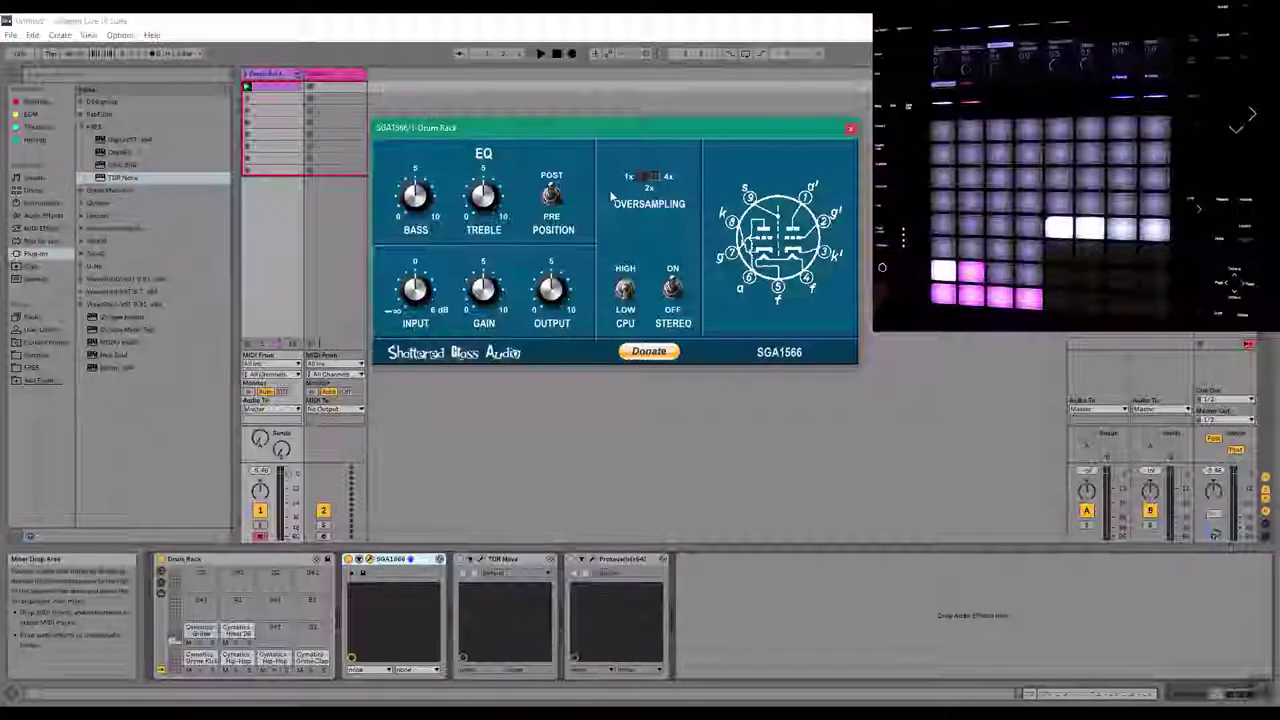
drag(620, 127, 650, 231)
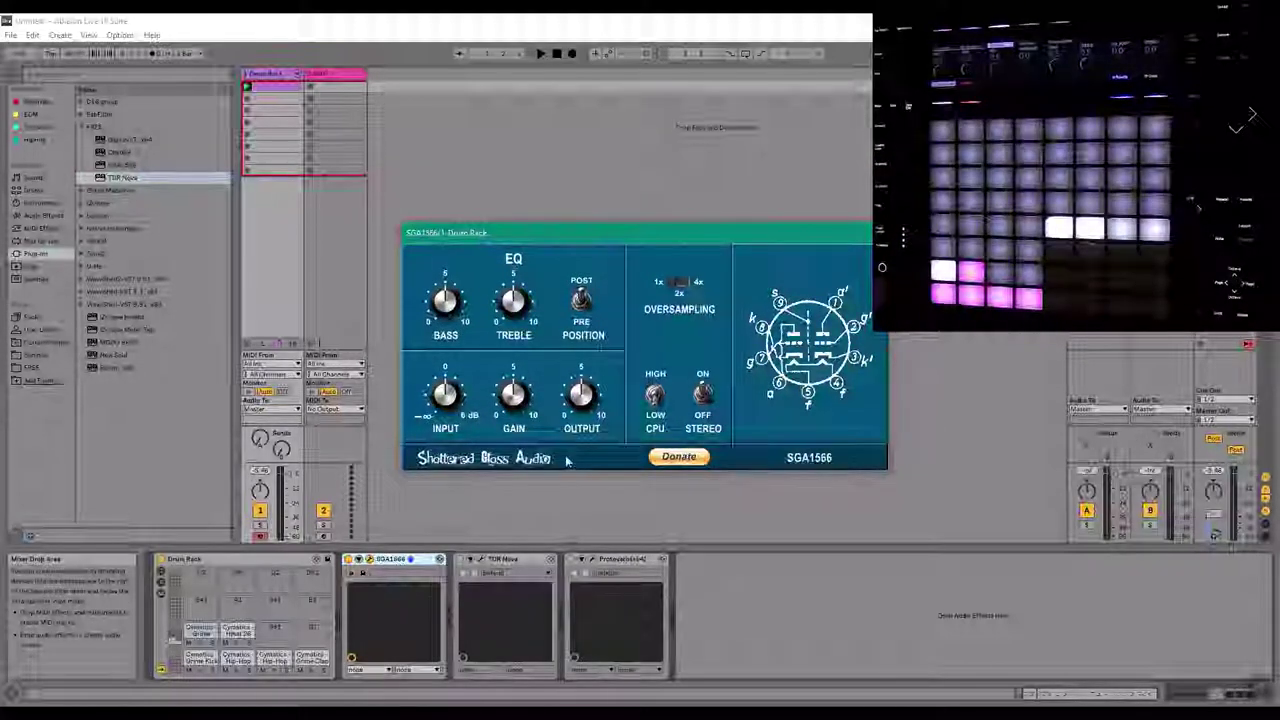
Enable TDR Nova and Protoverb, view Nova's equalizer, and close the open plug-in windows
click(503, 562)
click(460, 560)
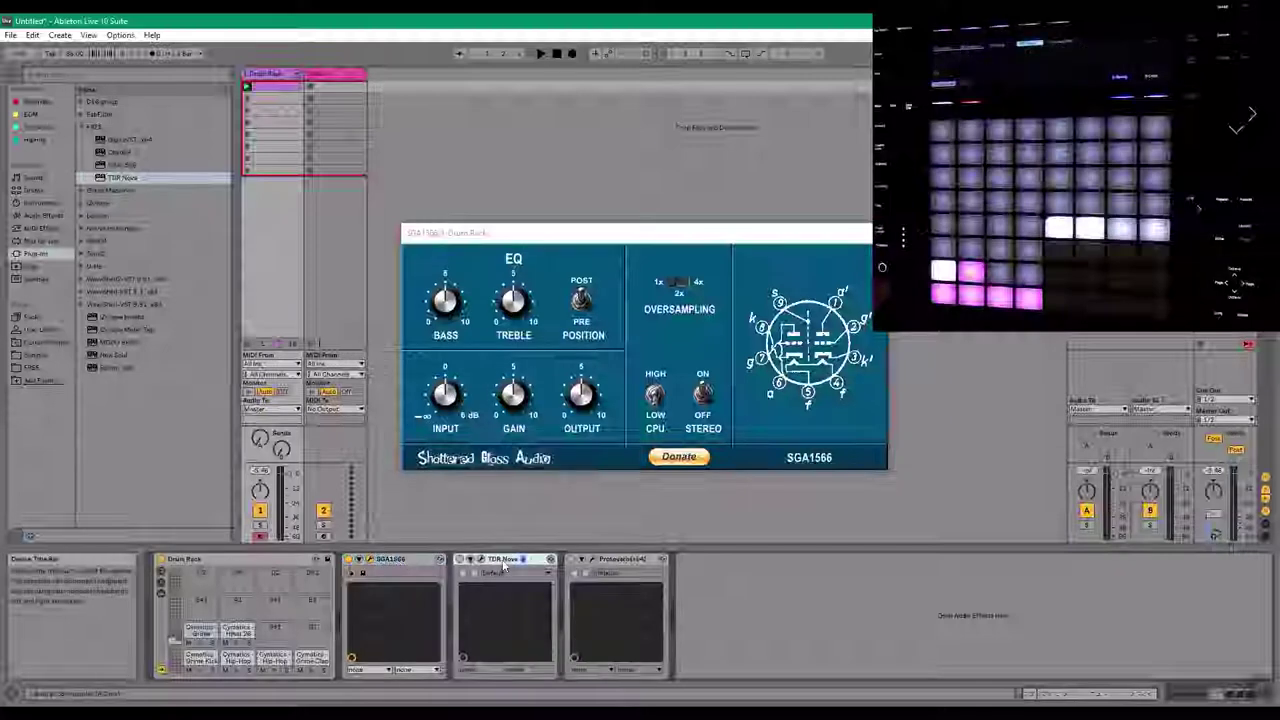
click(481, 559)
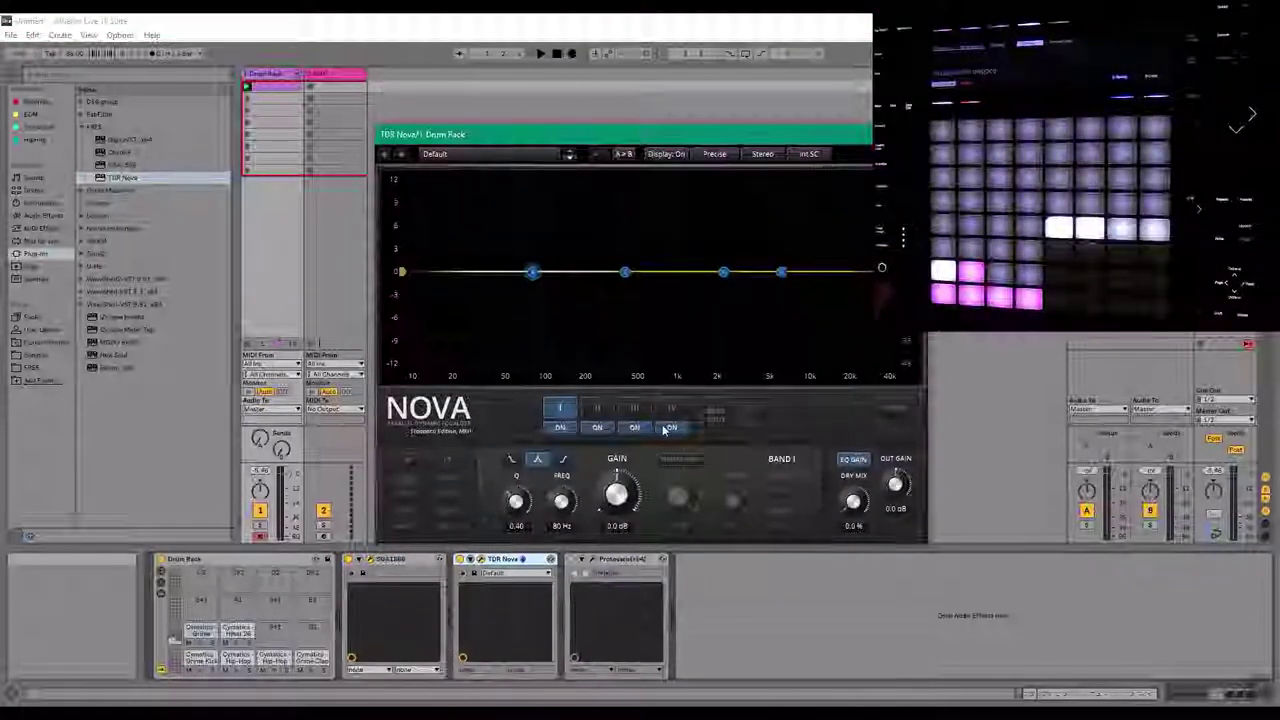
click(481, 559)
click(608, 561)
click(572, 561)
click(877, 233)
Try TDR Nova after Protoverb and before it again, viewing its equalizer in each position
drag(506, 560, 746, 584)
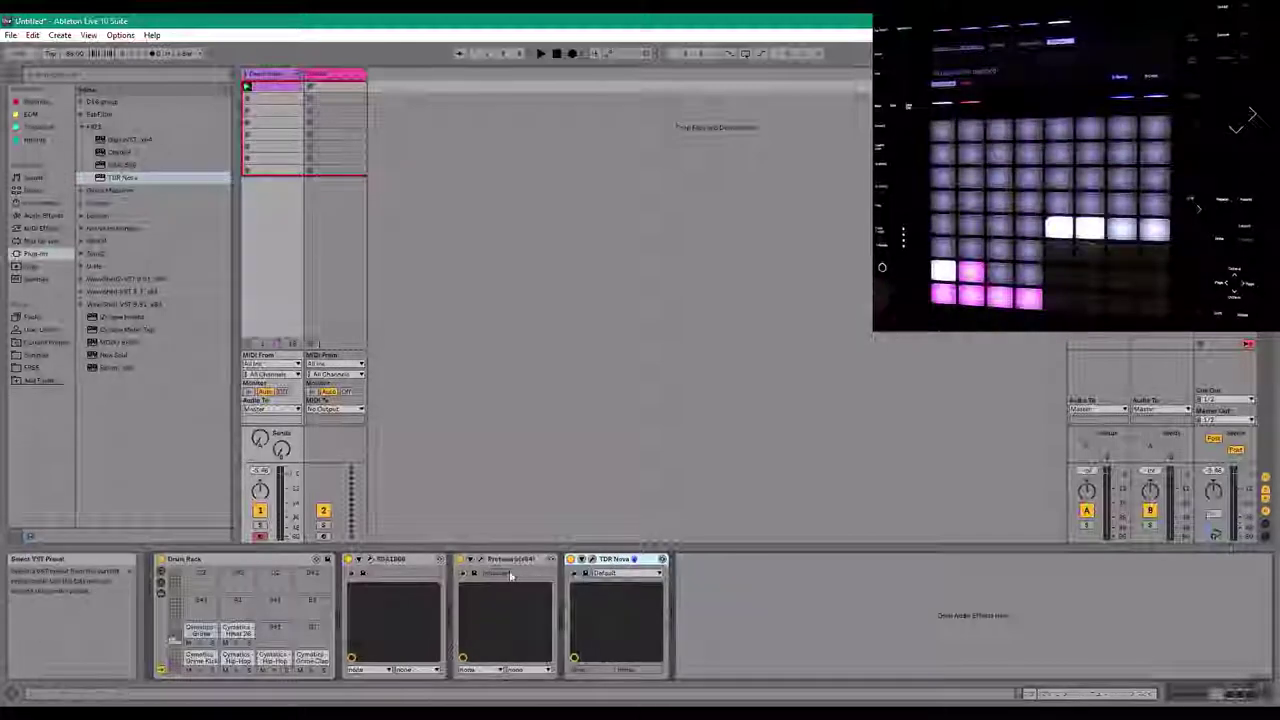
drag(594, 568, 526, 572)
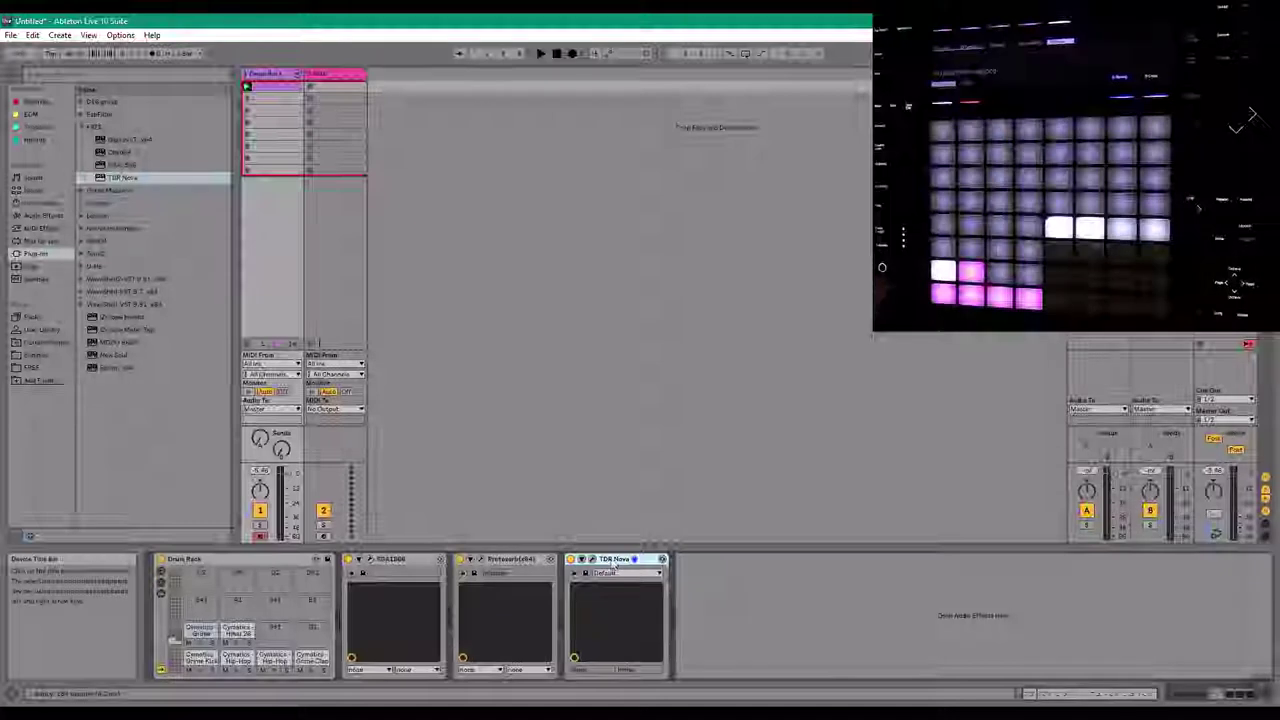
click(481, 561)
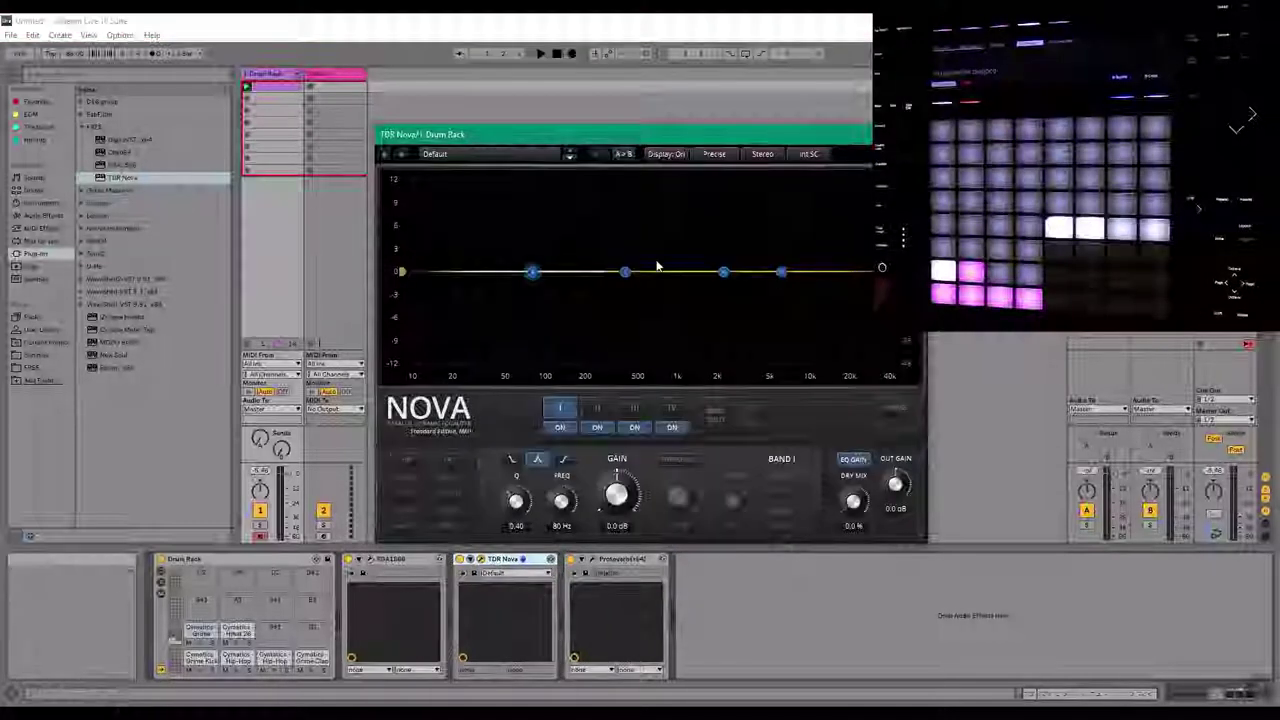
click(481, 561)
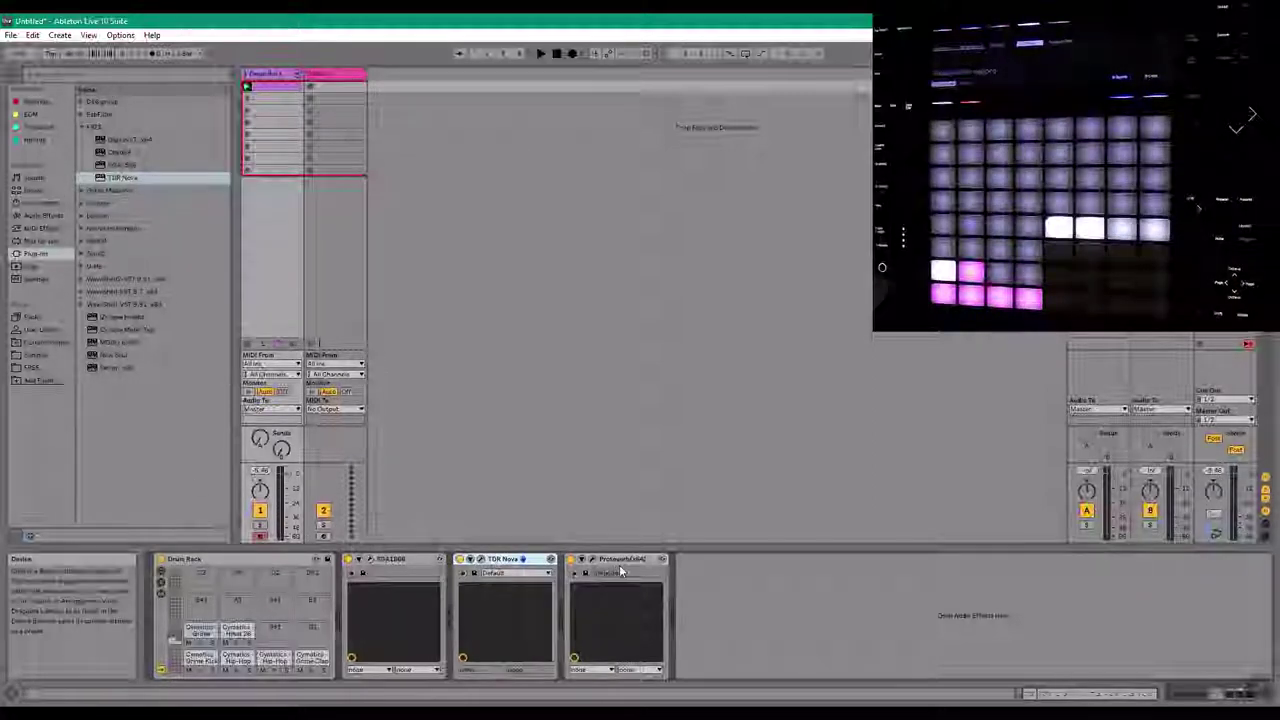
click(508, 561)
click(716, 581)
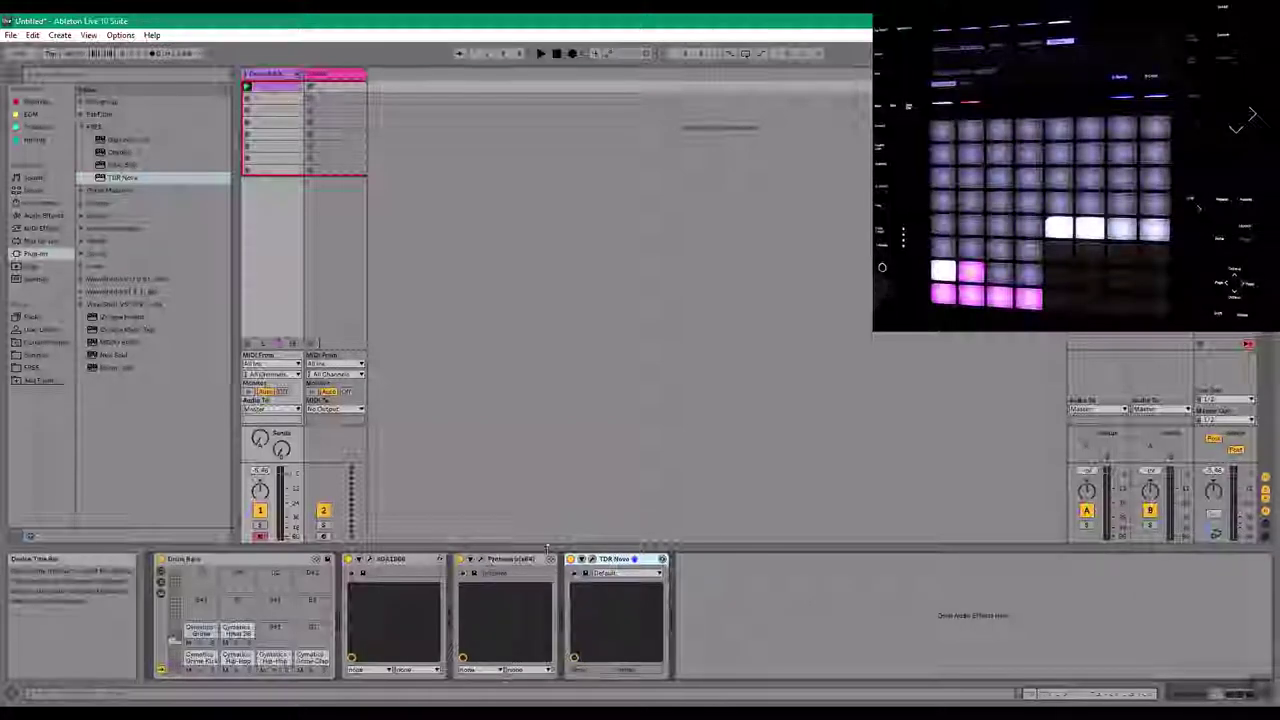
click(592, 559)
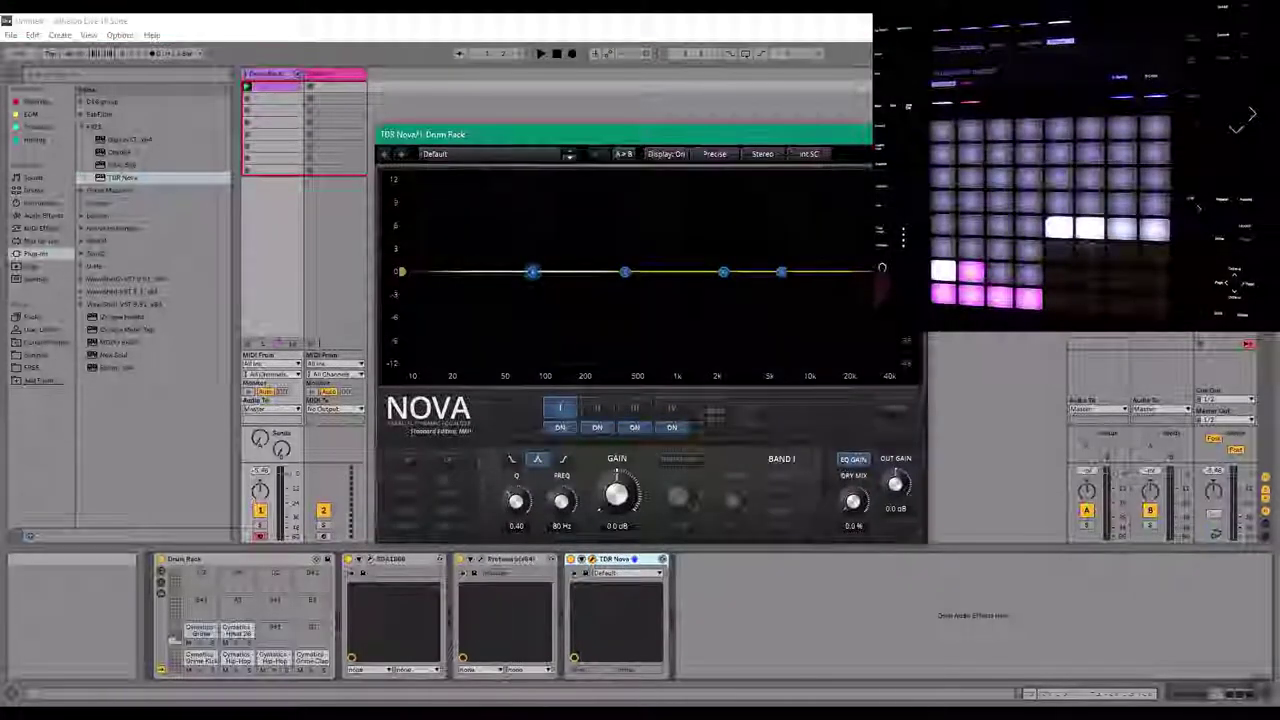
click(592, 559)
drag(612, 559, 487, 563)
Bypass TDR Nova and Protoverb, and open SGA1566 during playback to compare the drums with and without it
click(459, 559)
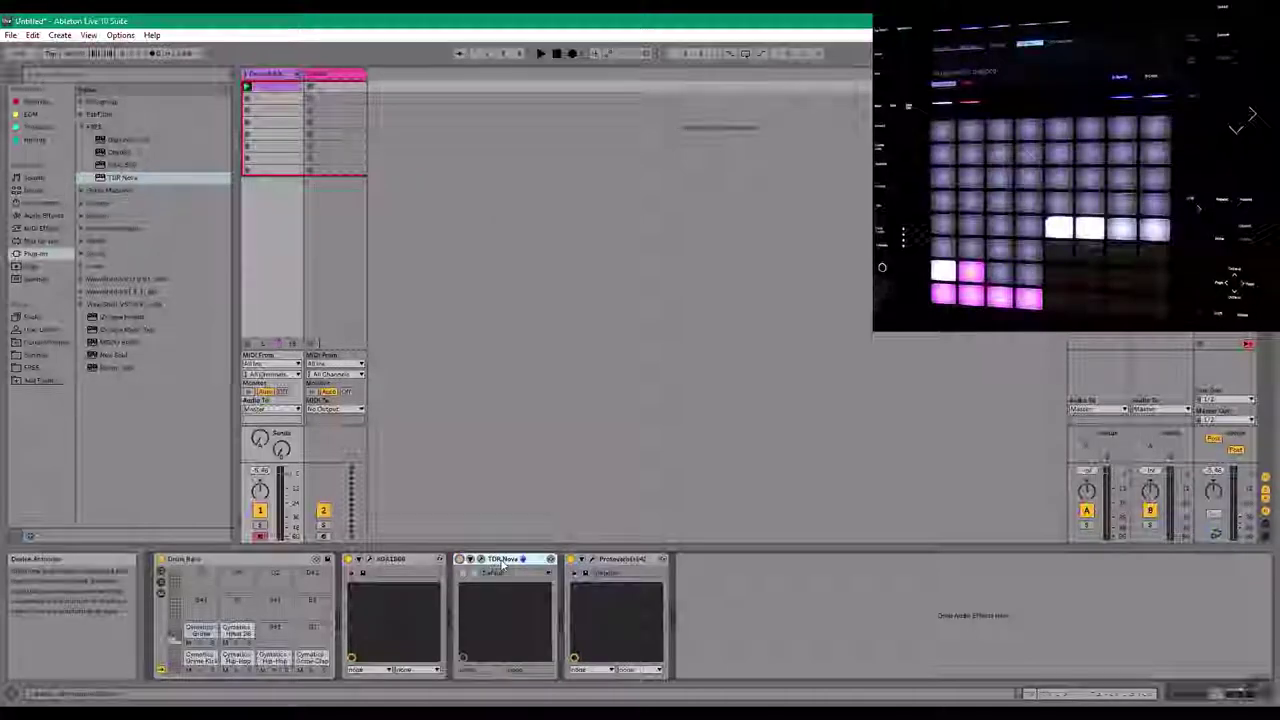
click(369, 559)
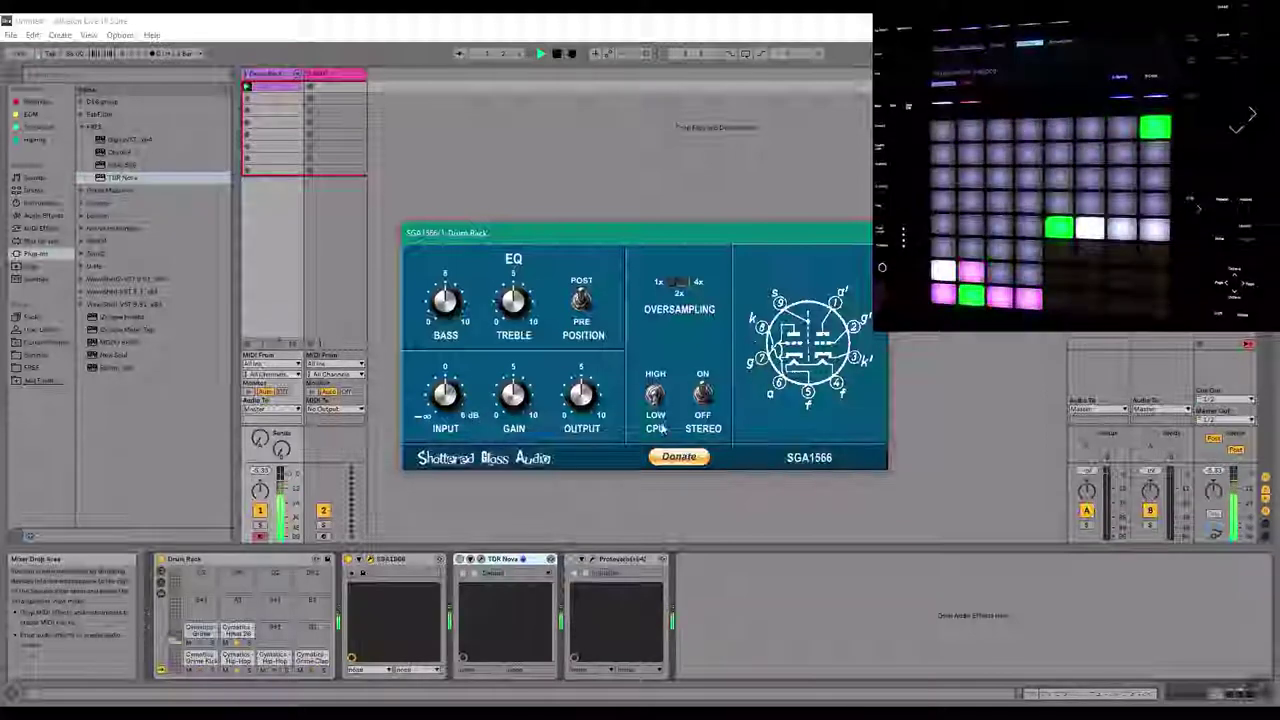
click(350, 563)
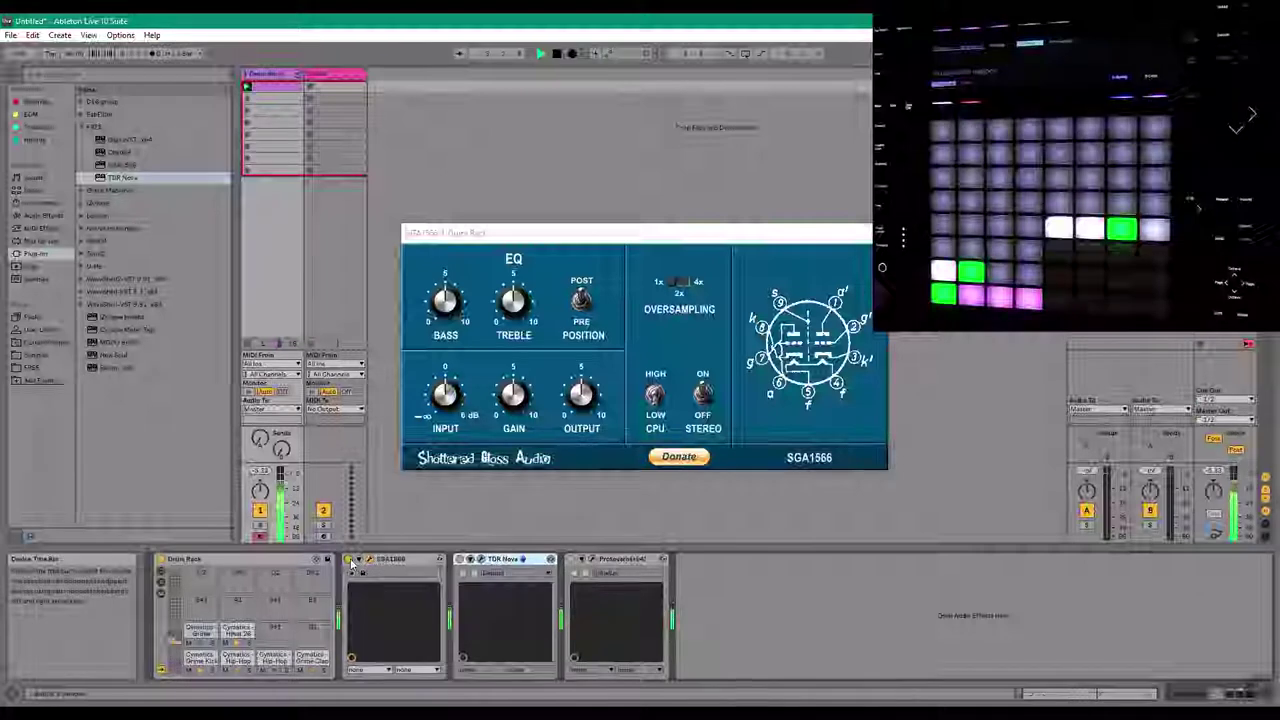
Audition the drum loop through the SGA1566 plug-in, then close the plug-in window
click(349, 560)
key(space)
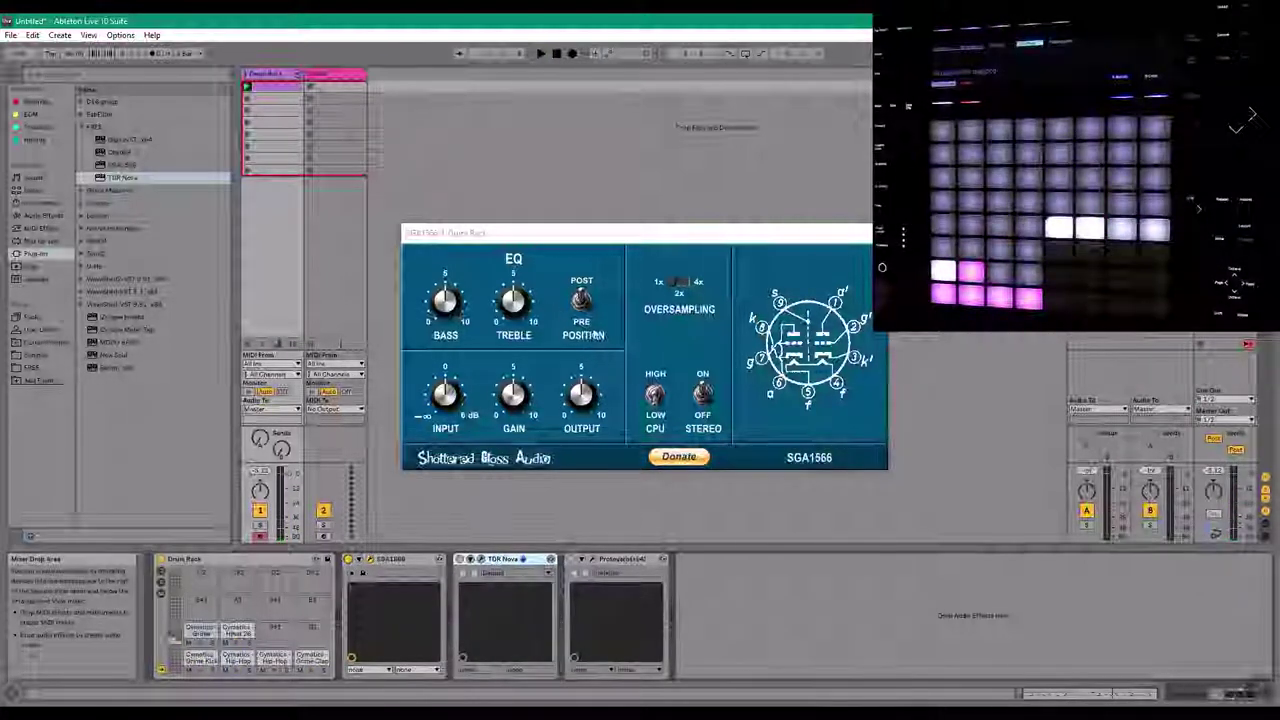
click(656, 393)
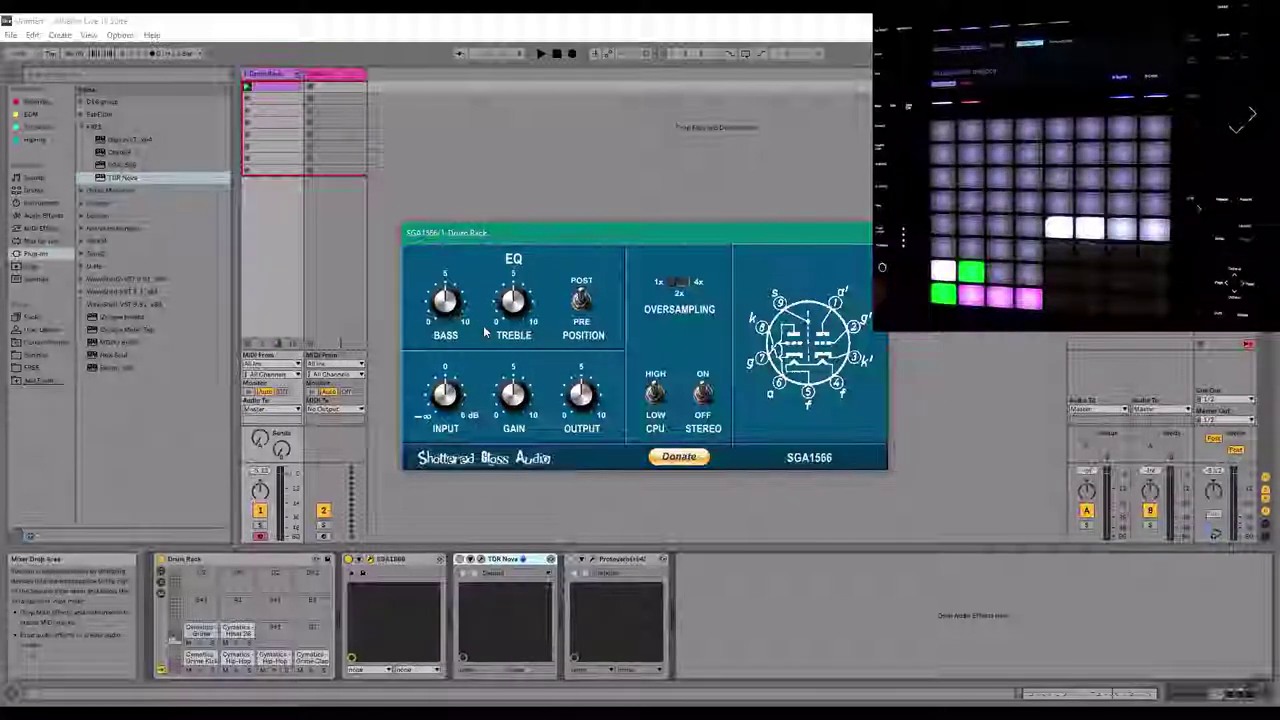
key(space)
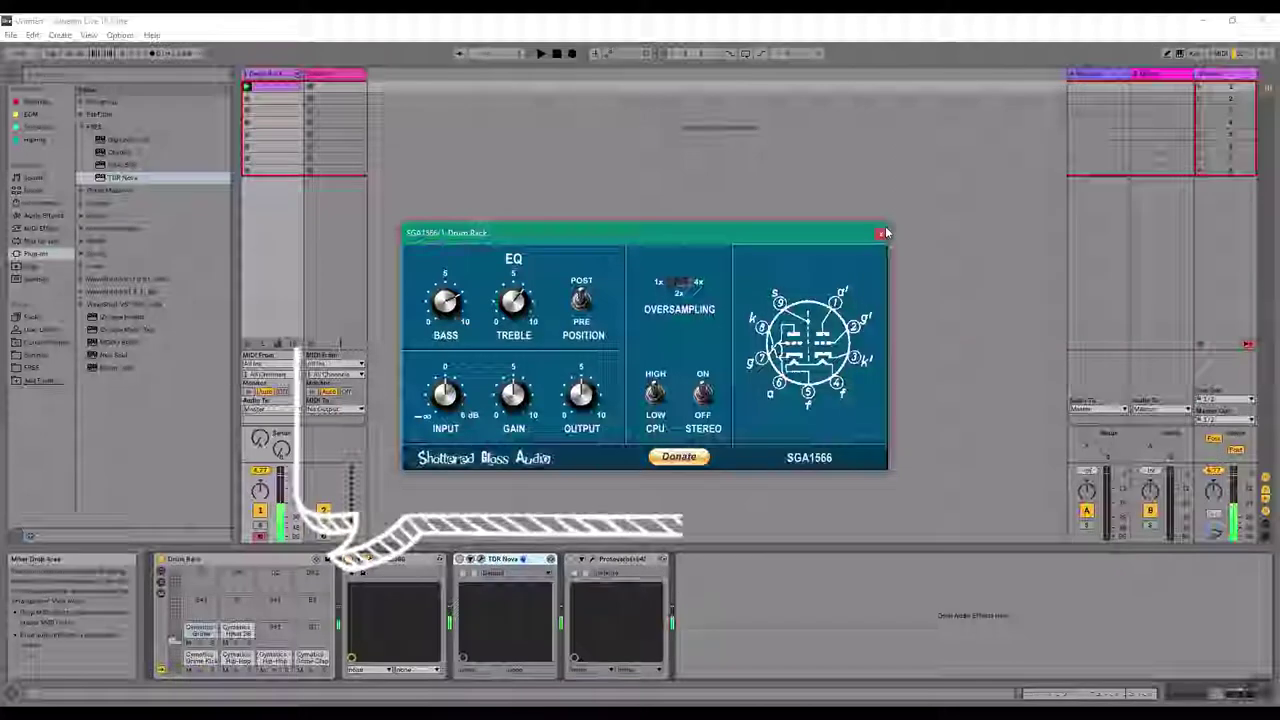
click(880, 233)
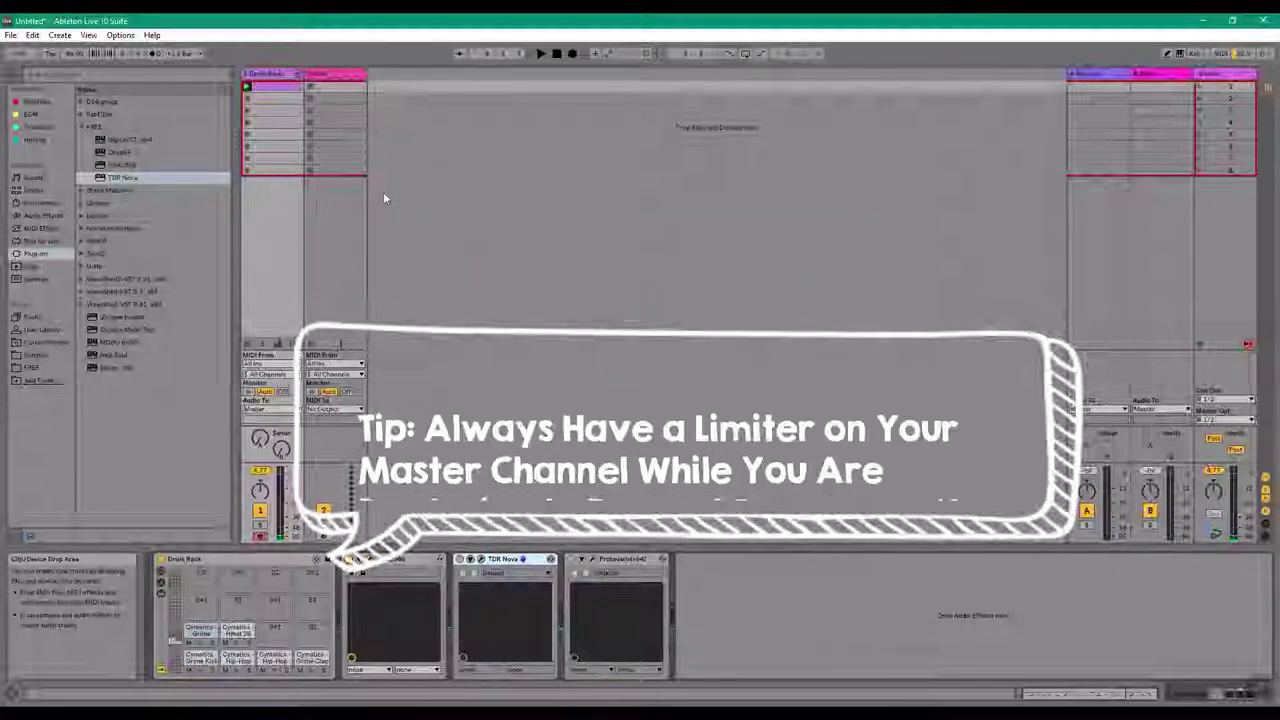
Add the Limiter audio effect to the Master track
click(1222, 76)
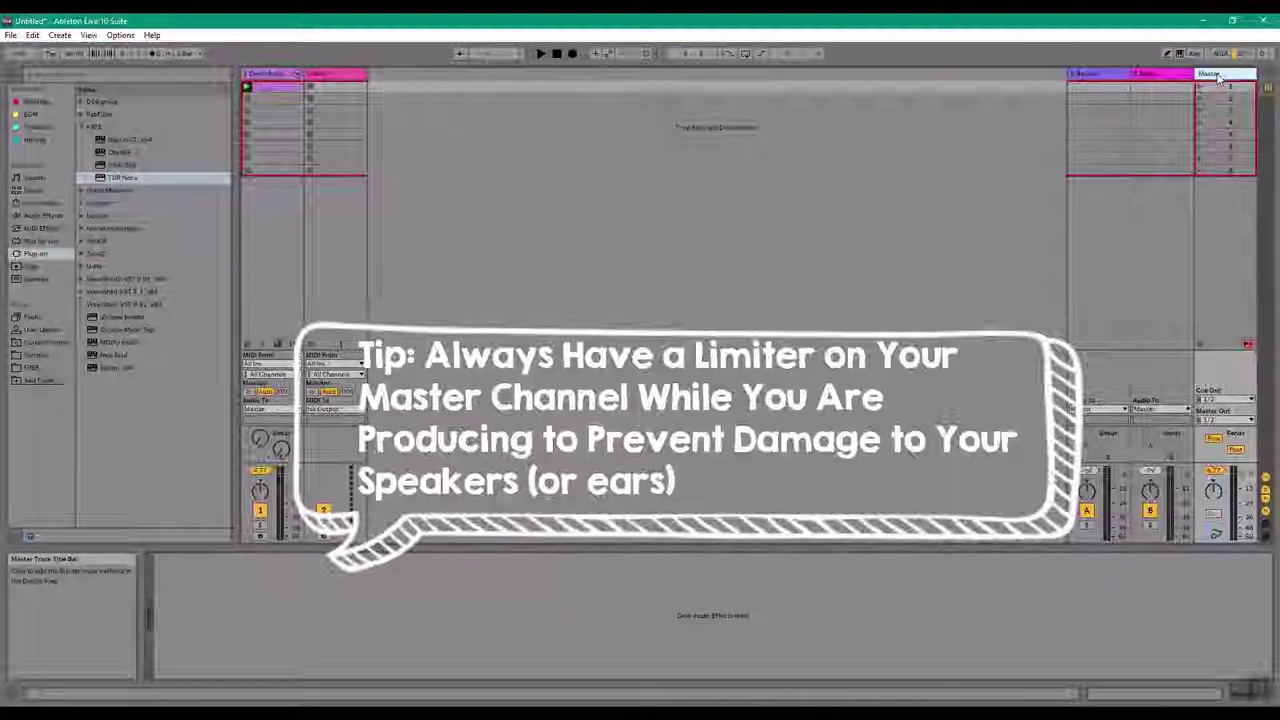
click(43, 216)
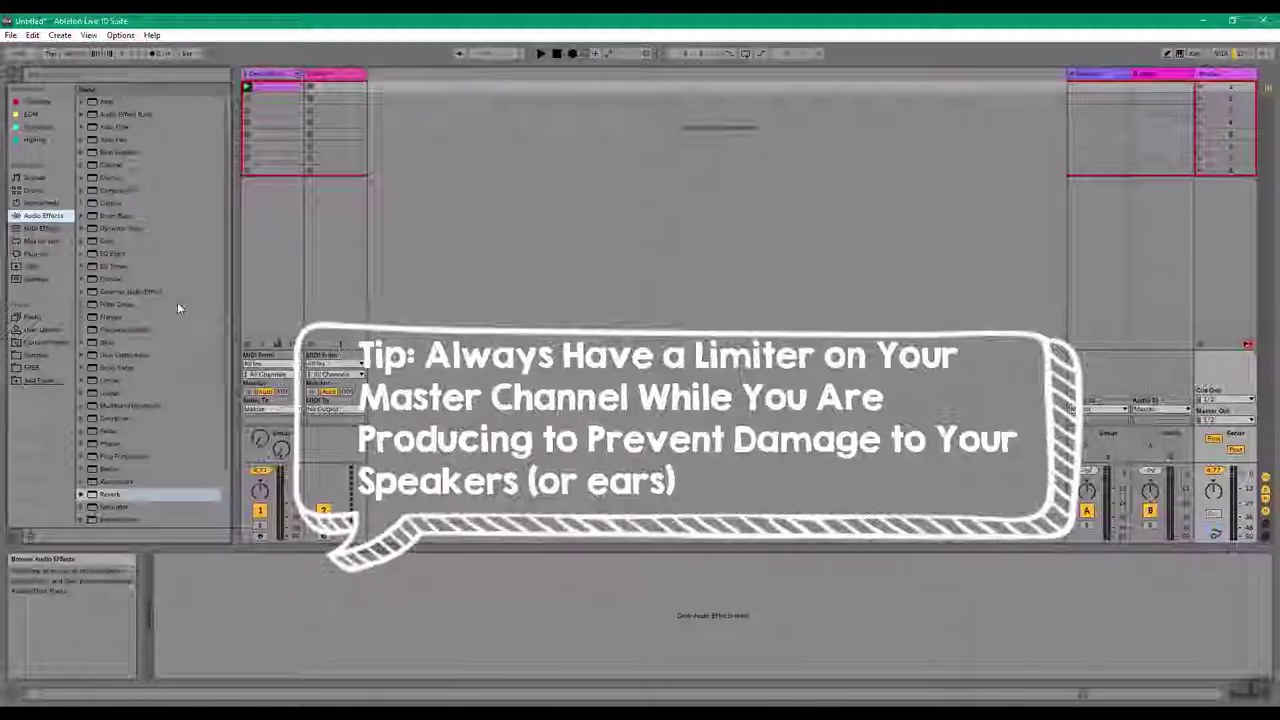
drag(110, 381, 348, 623)
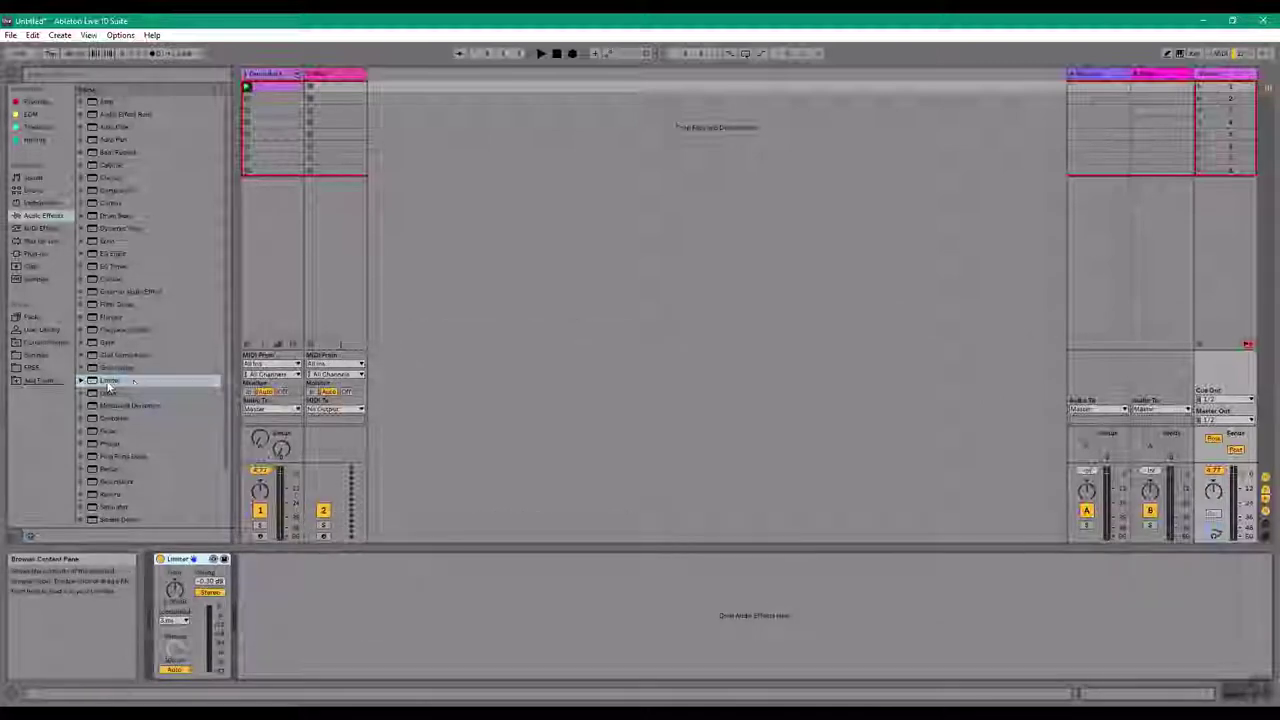
drag(110, 382, 118, 368)
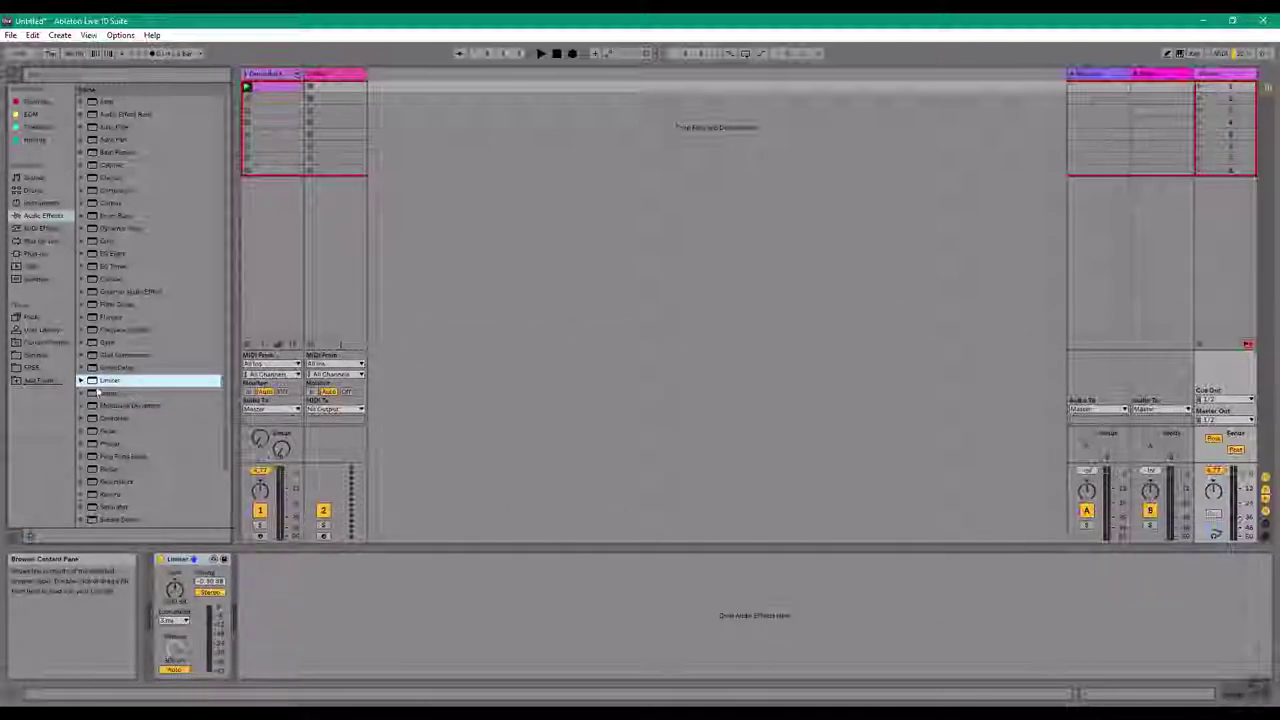
Adjust the ceiling of the Limiter on the Master track
click(1225, 73)
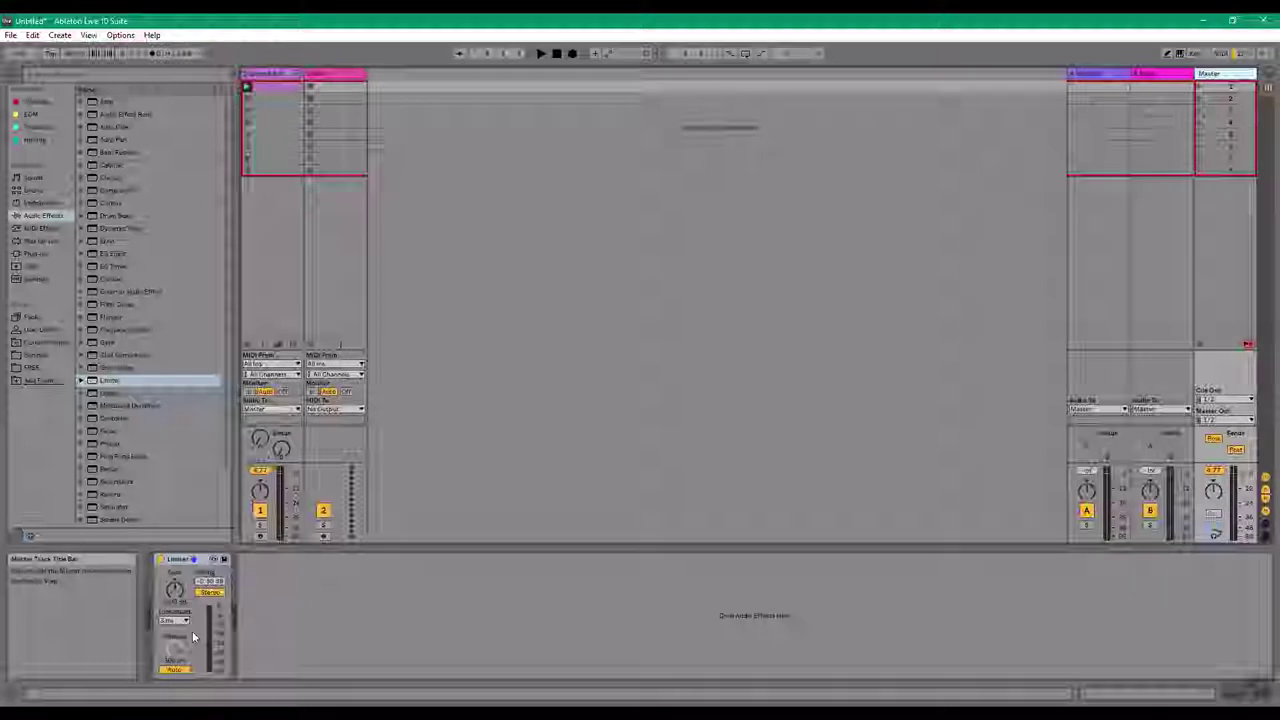
click(210, 582)
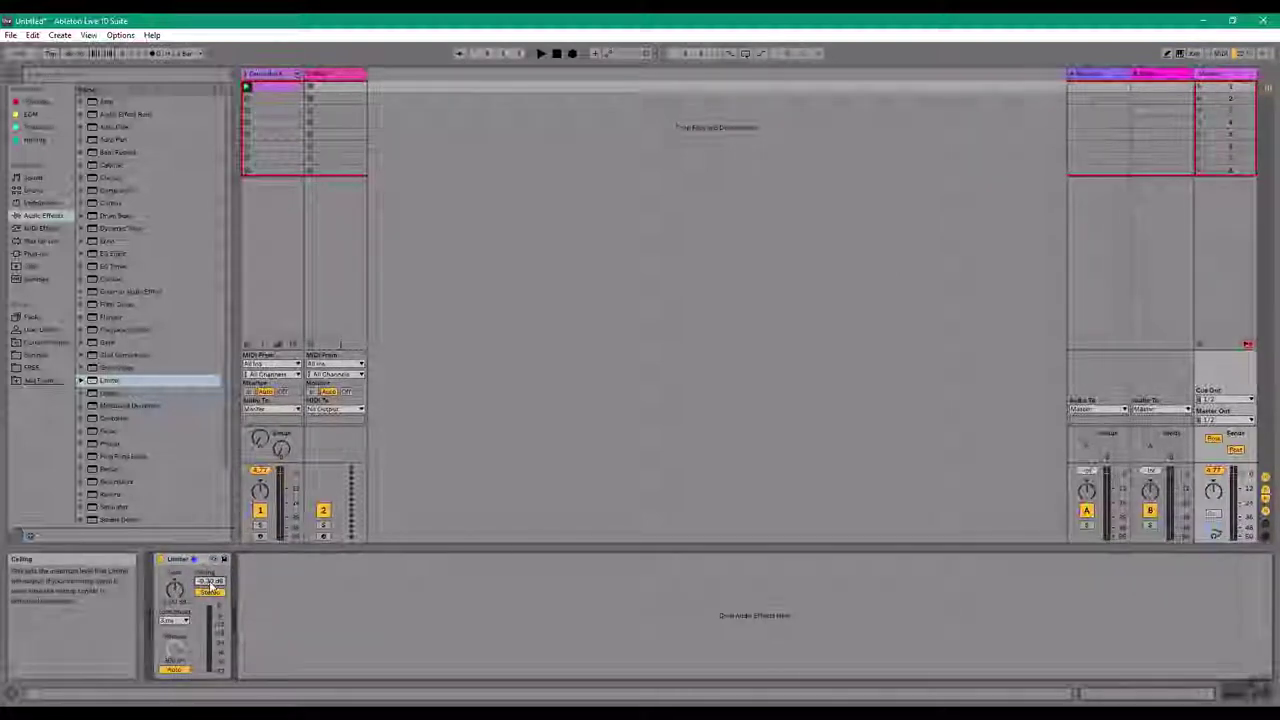
mouse_move(220, 582)
mouse_down()
mouse_move(220, 562)
mouse_move(210, 567)
mouse_up()
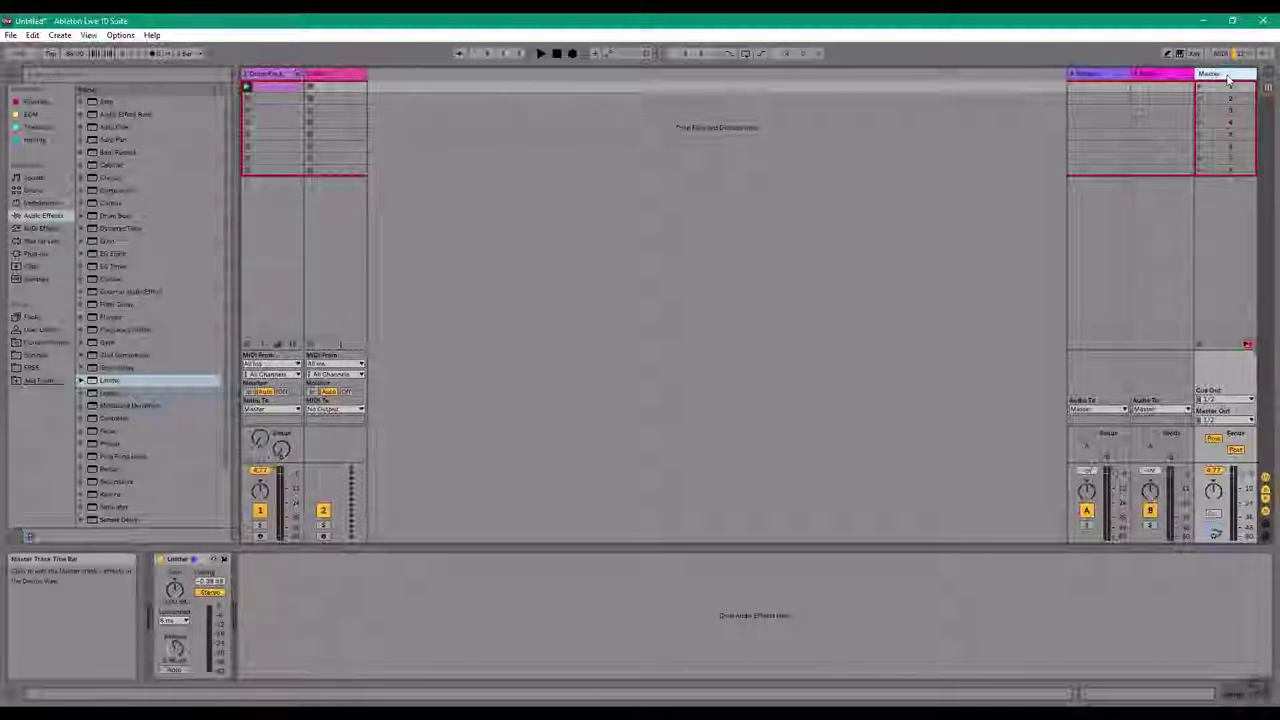
Examine the device chain of the Drum Rack track and compare it with the Master track's chain
click(280, 74)
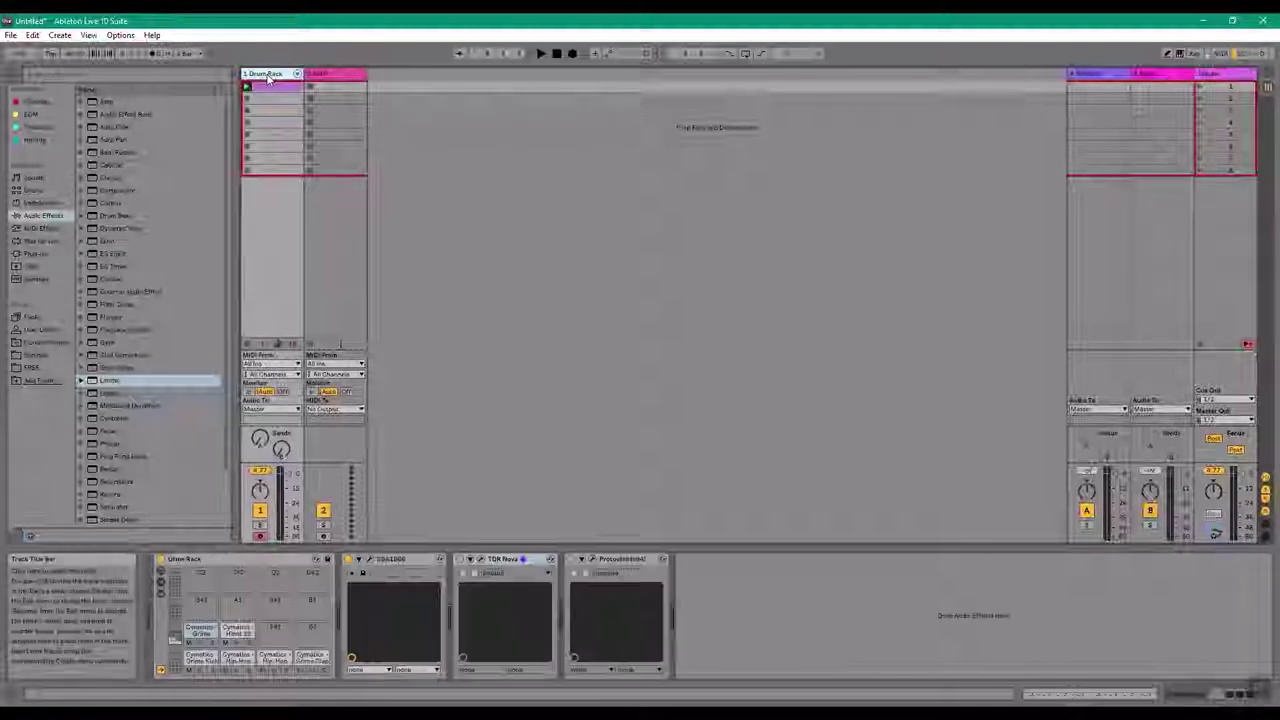
click(1219, 75)
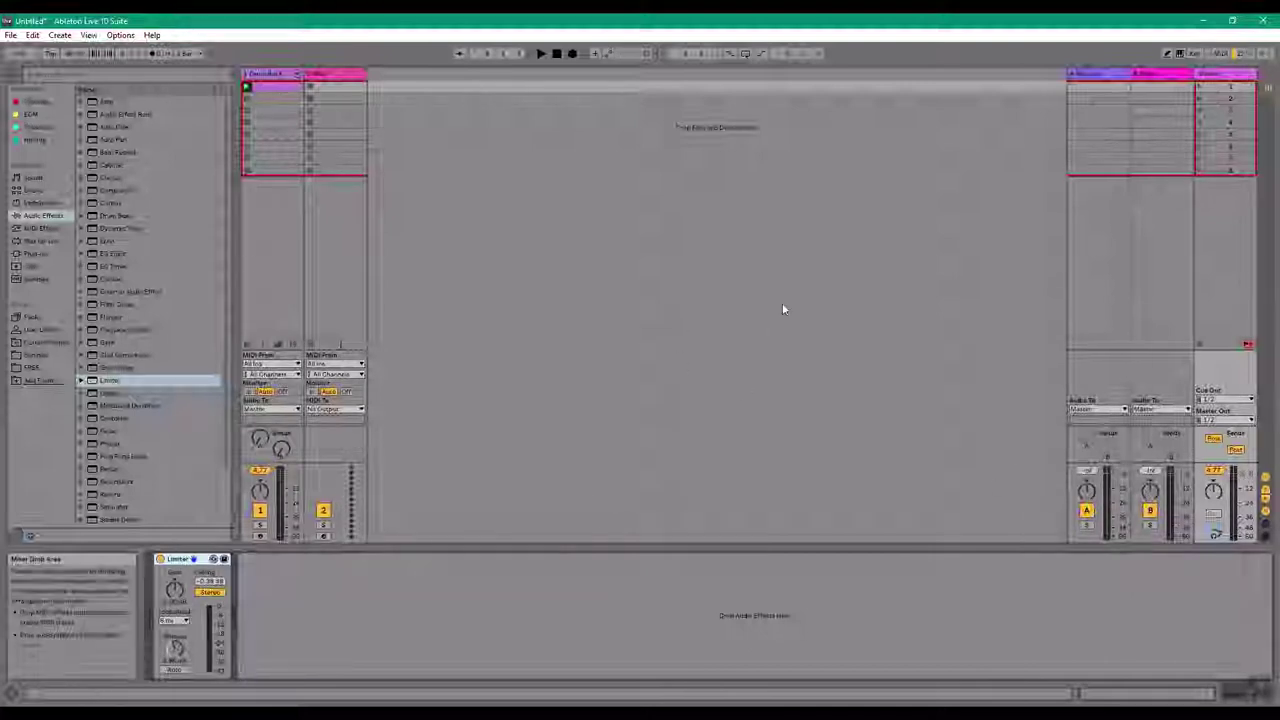
click(1215, 76)
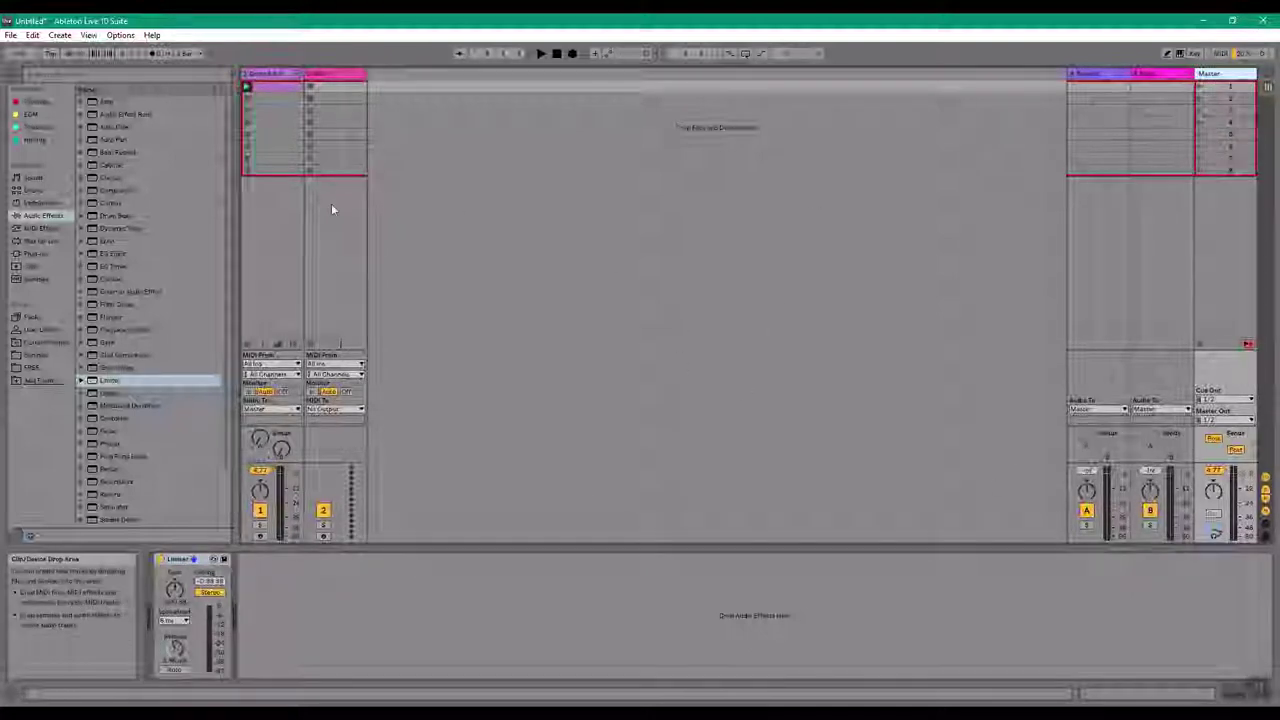
Open the SGA1566 plug-in window on the Drum Rack track and reposition it over the empty session area
click(266, 73)
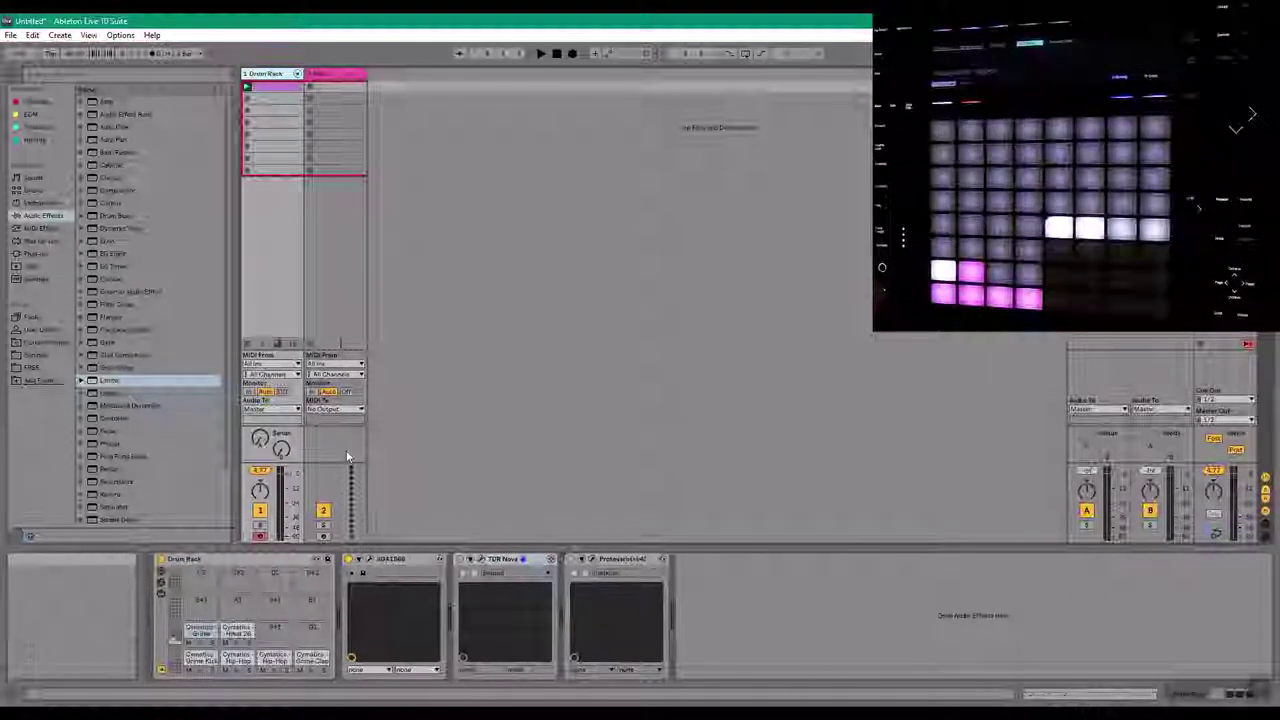
click(359, 559)
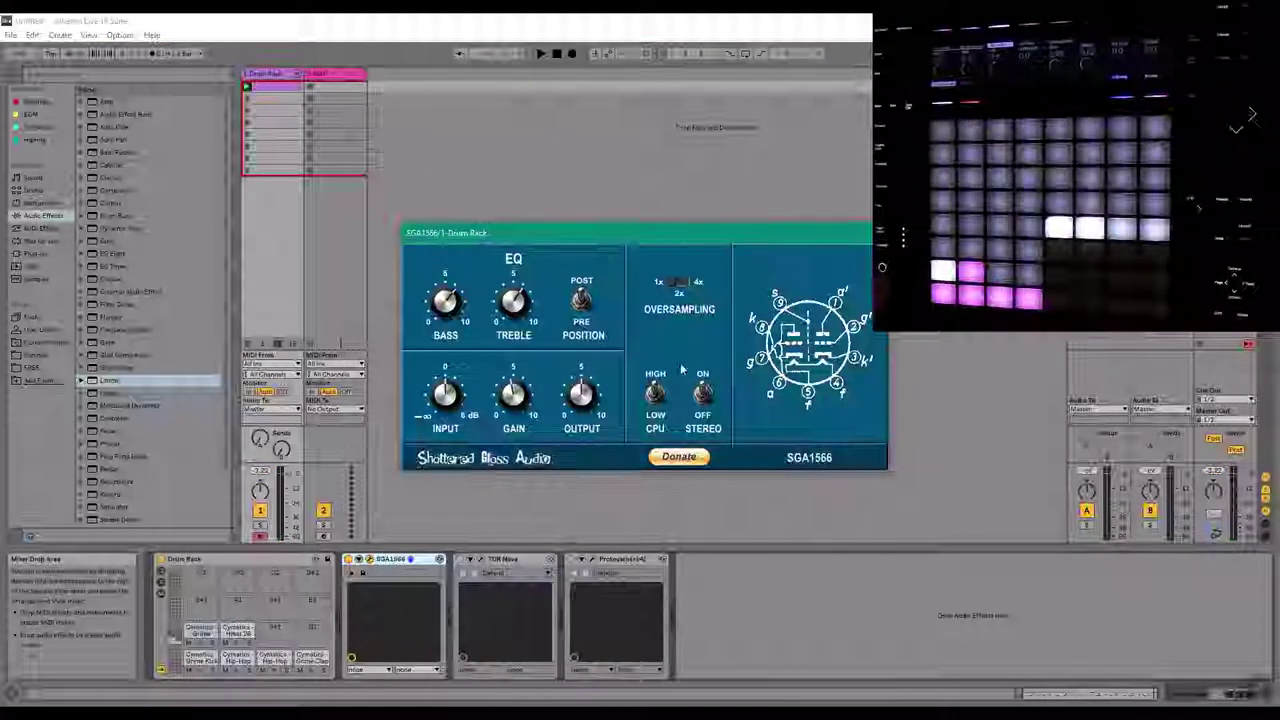
drag(610, 231, 700, 240)
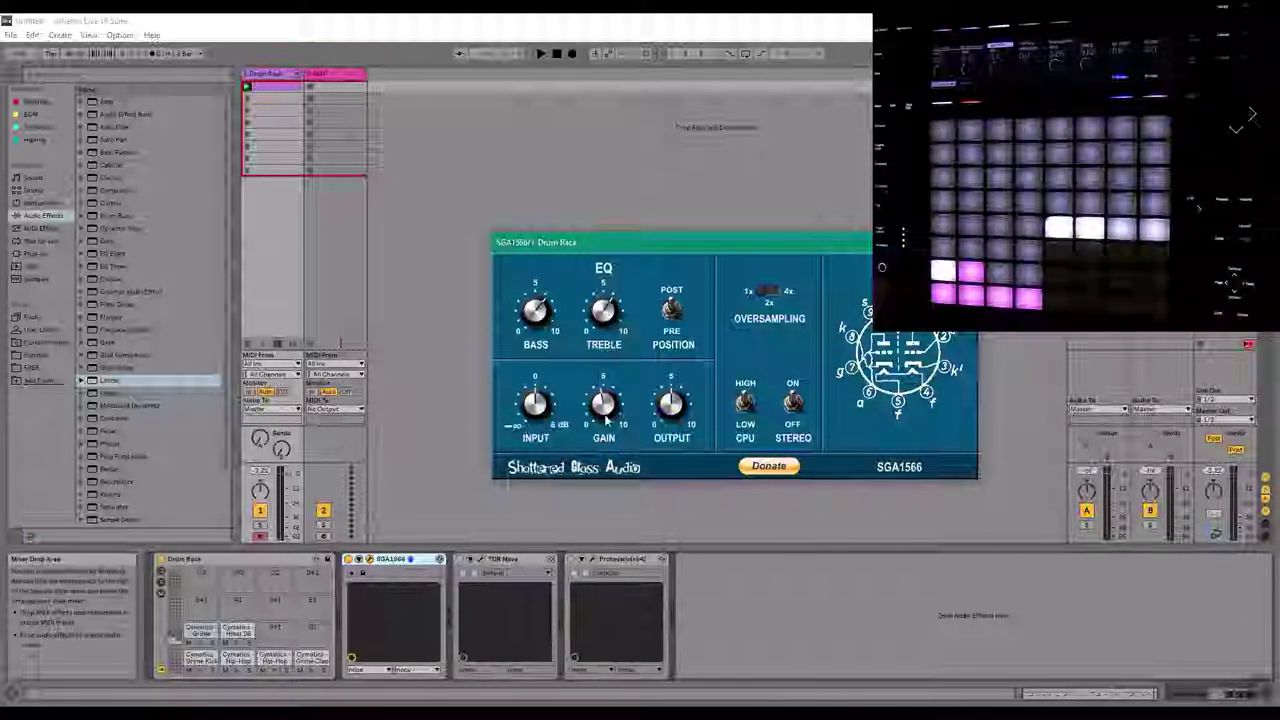
Play the drum loop with SGA1566 bypassed and with it enabled to compare the sound, leaving the plug-in on
click(348, 559)
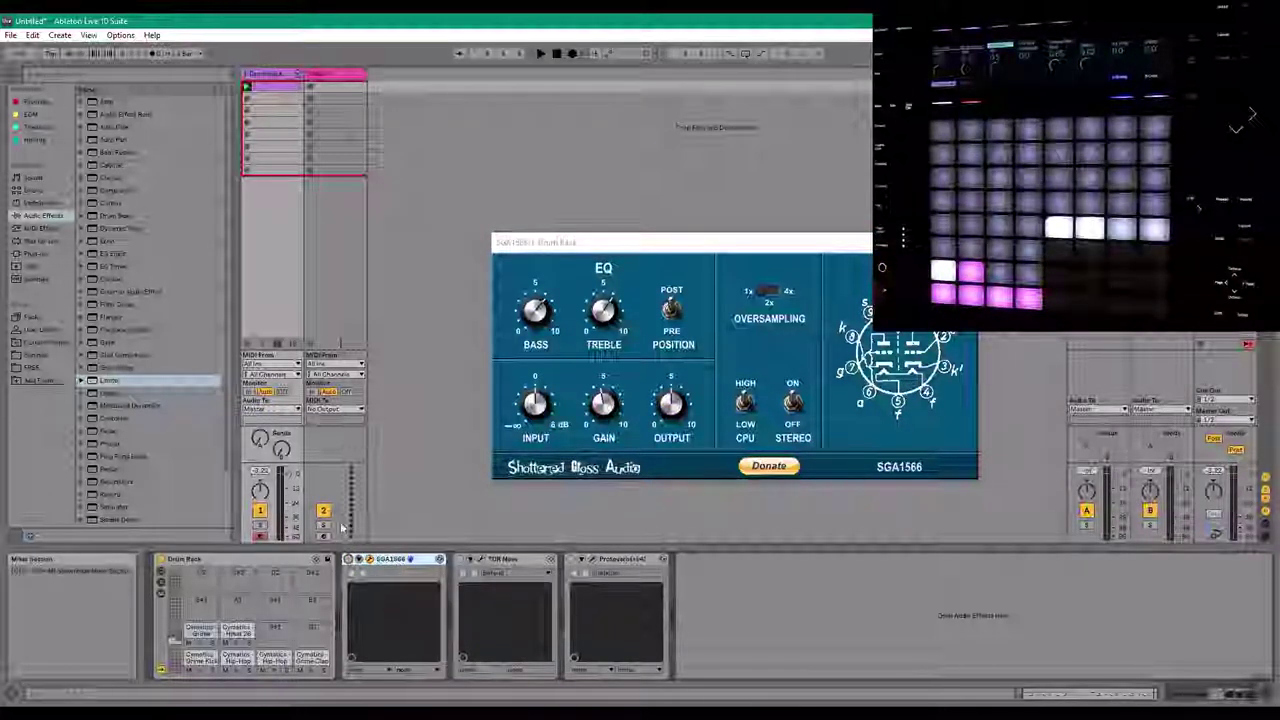
key(space)
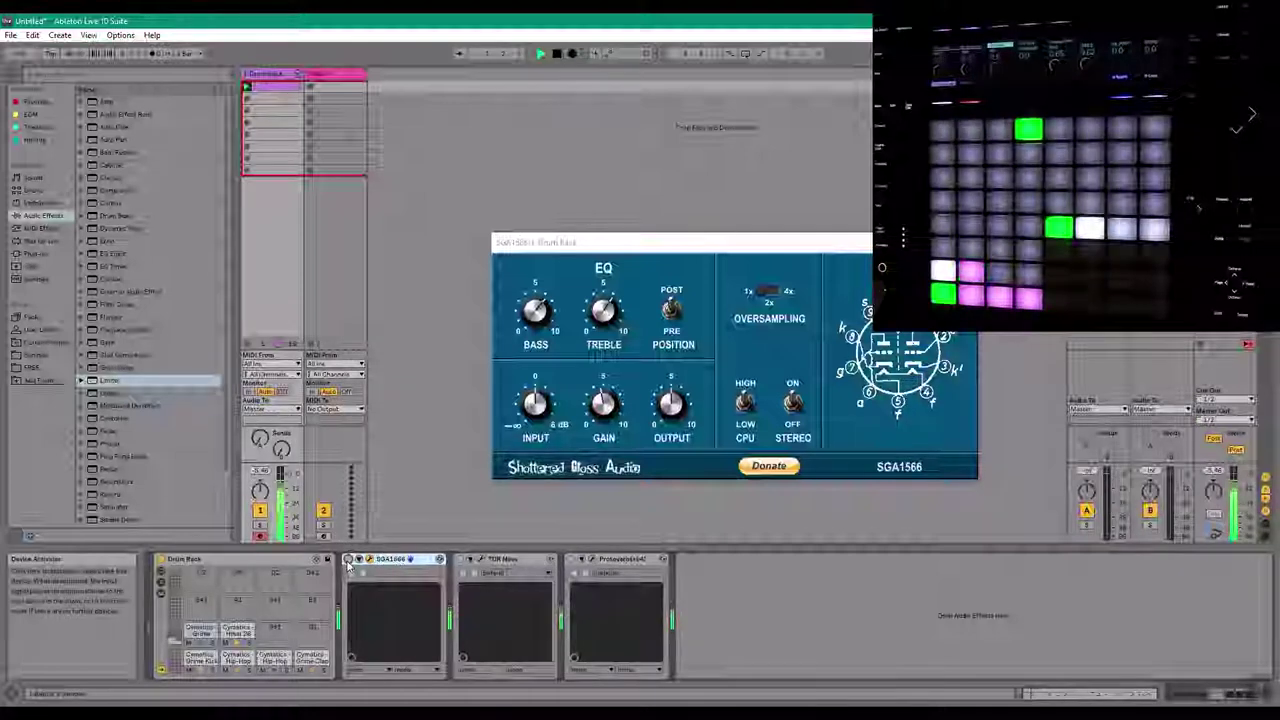
click(349, 561)
key(space)
key(space)
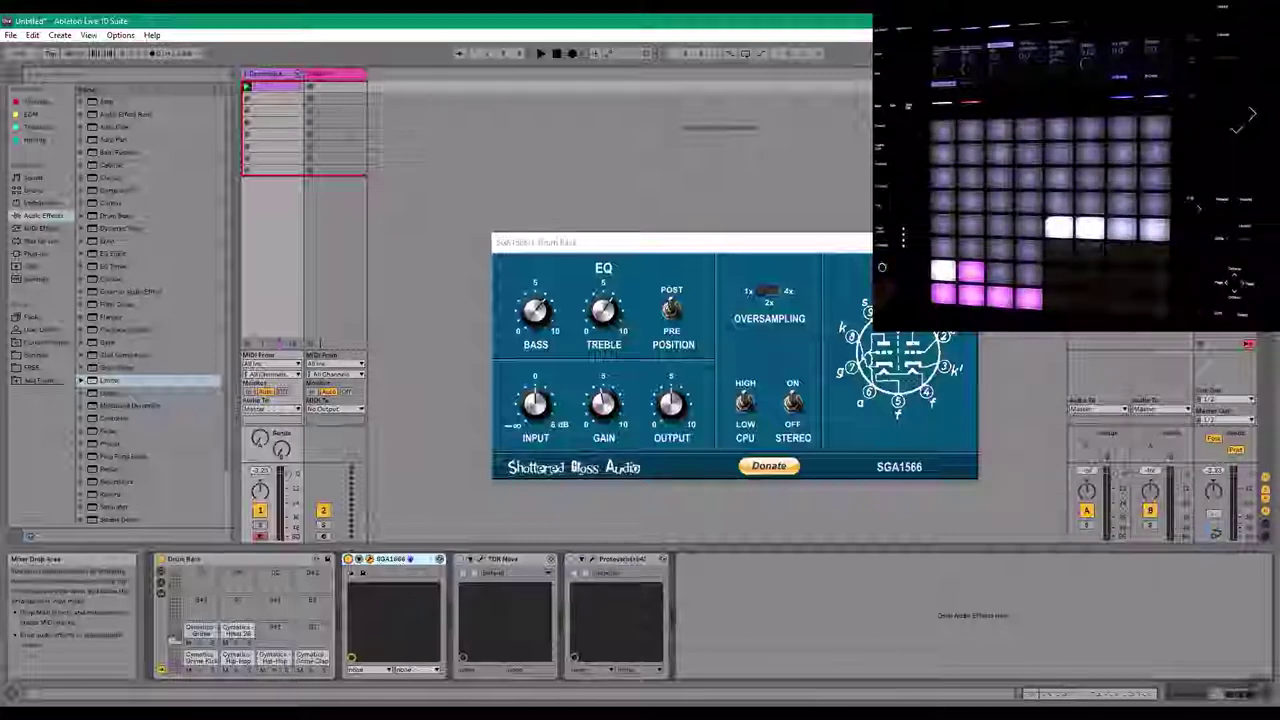
Move the SGA1566 plug-in window clear of the device chain and close it
drag(867, 246, 811, 226)
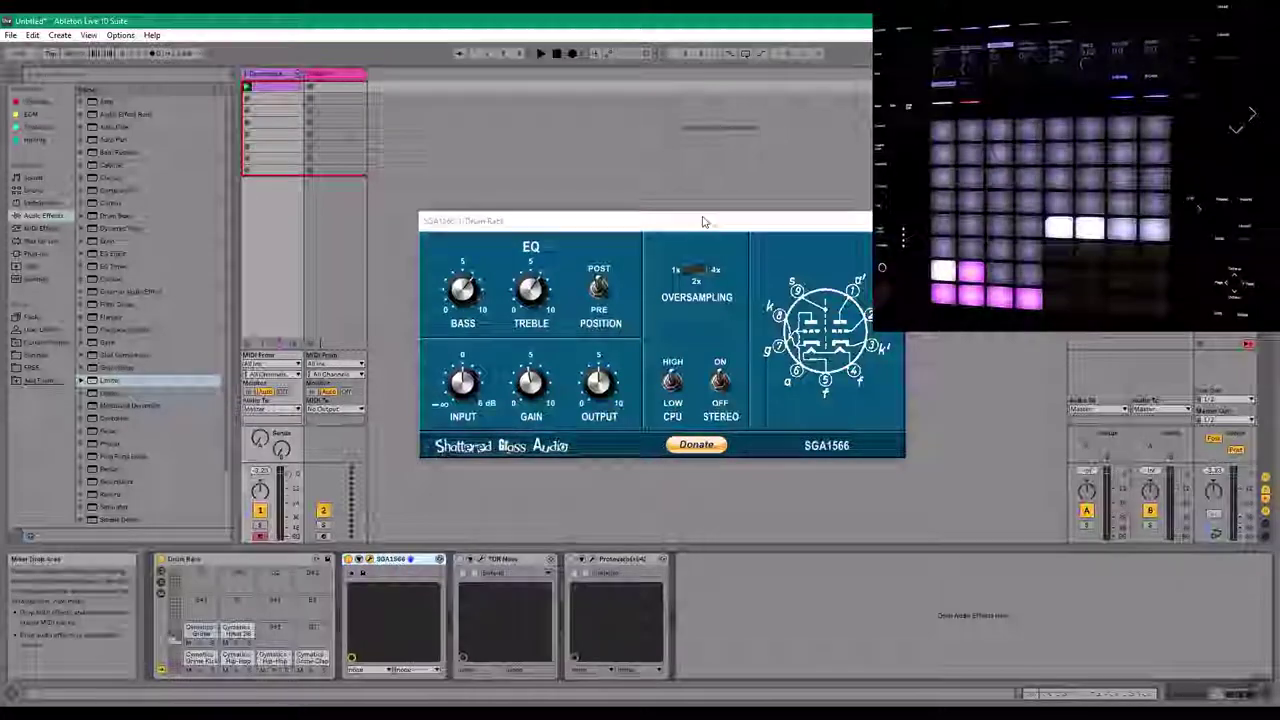
drag(734, 226, 724, 163)
click(881, 159)
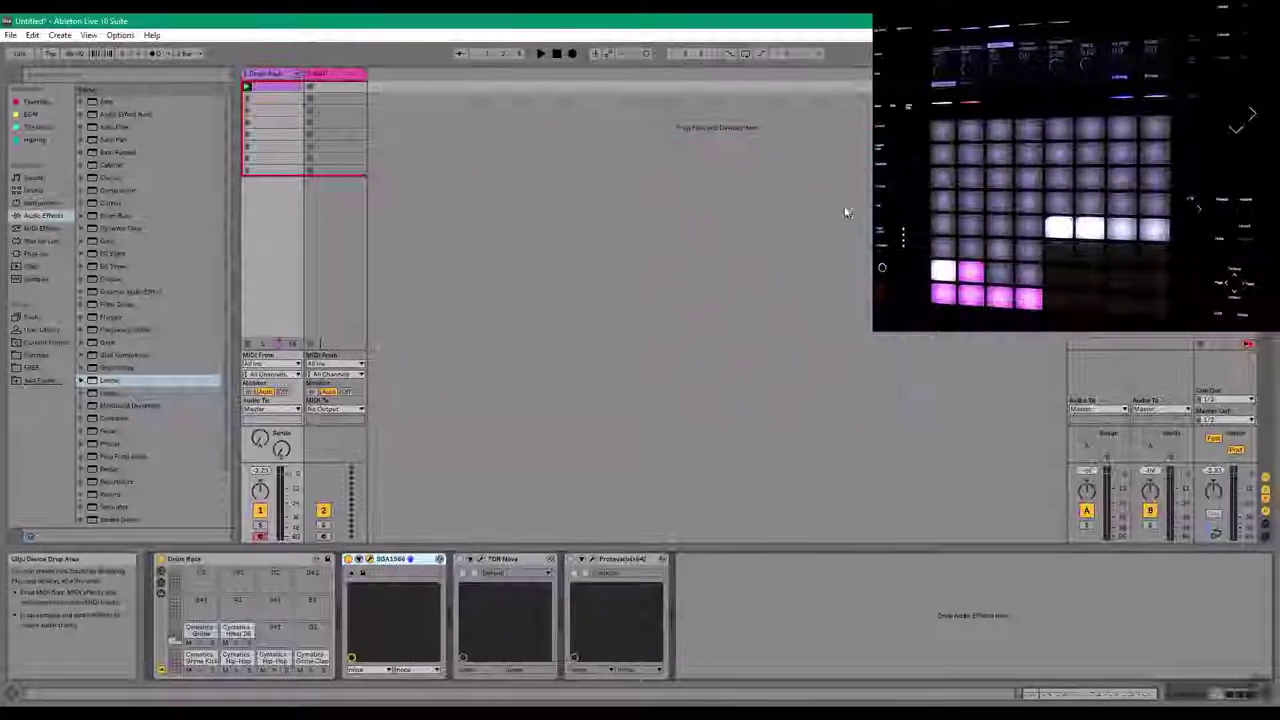
Show and hide the SGA1566 plug-in window from its device in the Drum Rack chain
click(400, 560)
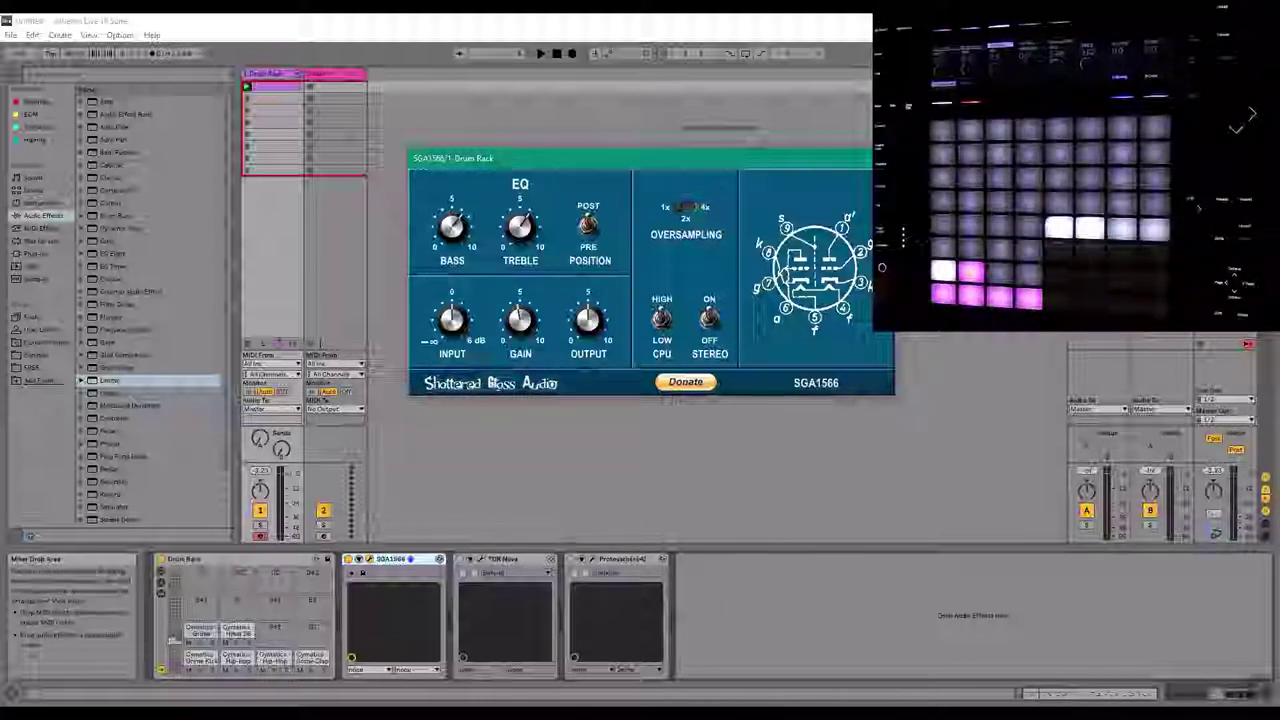
click(370, 559)
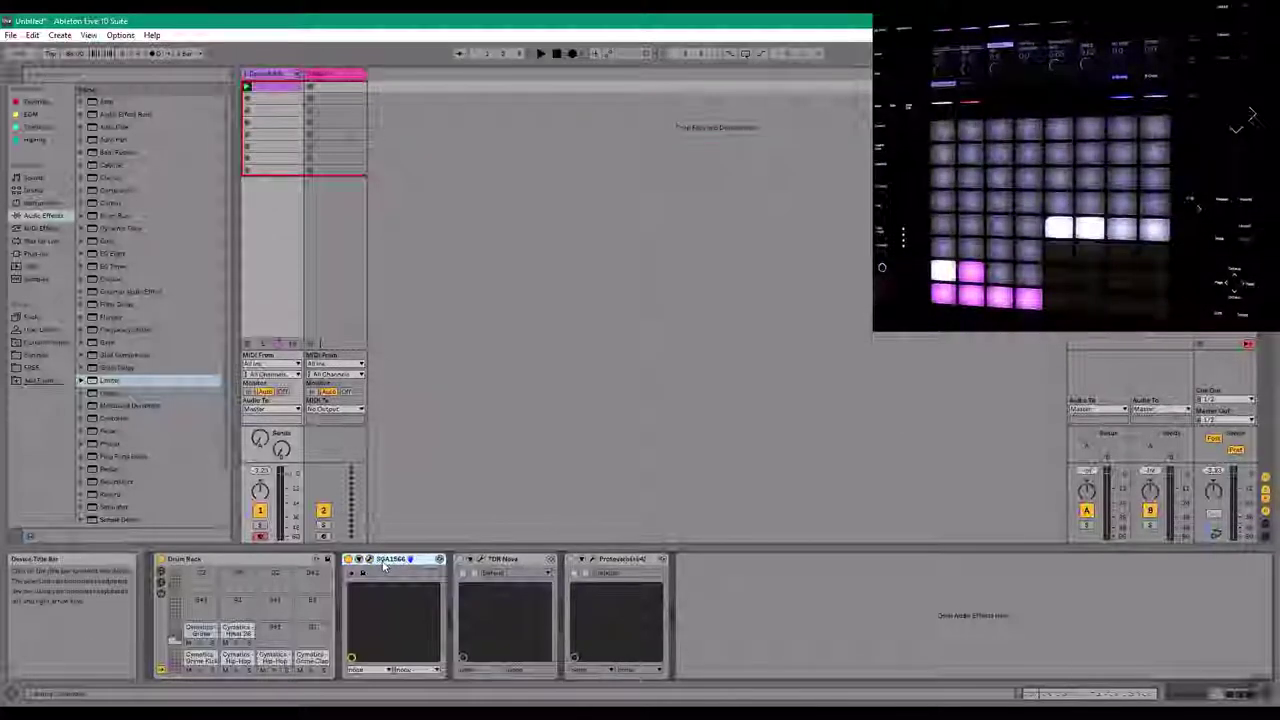
click(370, 559)
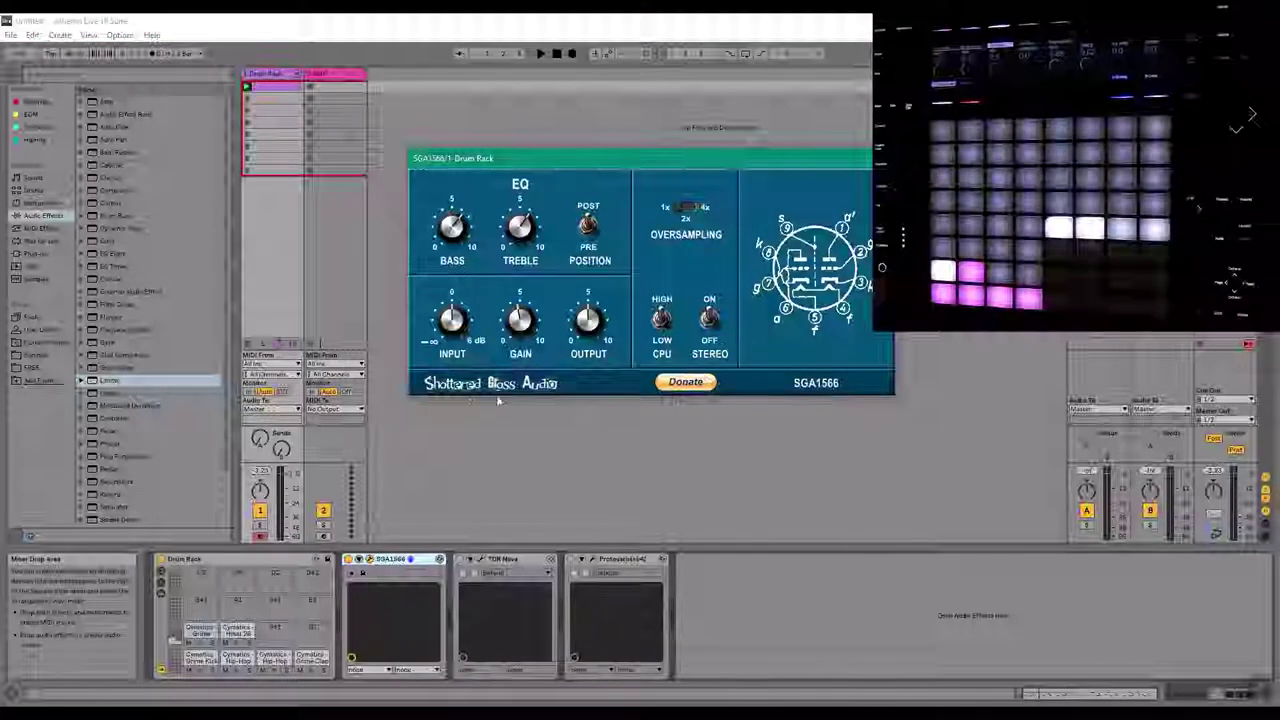
click(883, 158)
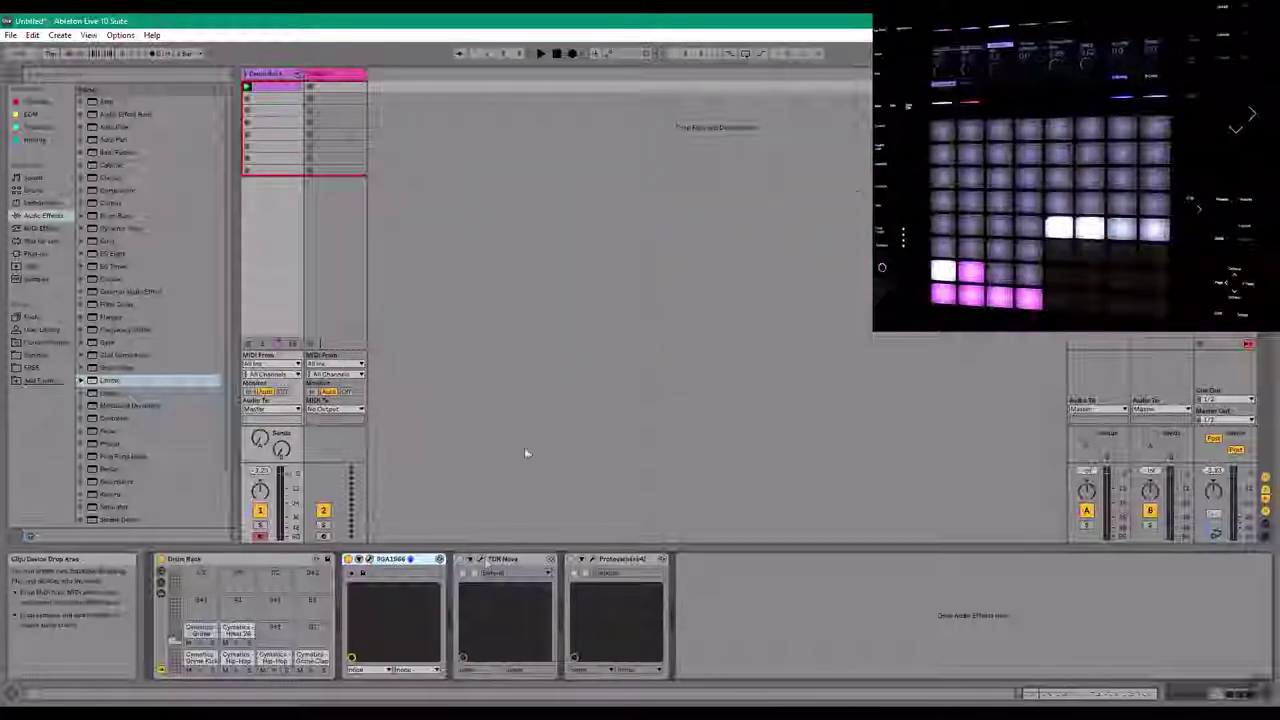
Place Protoverb ahead of TDR Nova in the Drum Rack track's device chain and open the Protoverb window
click(507, 561)
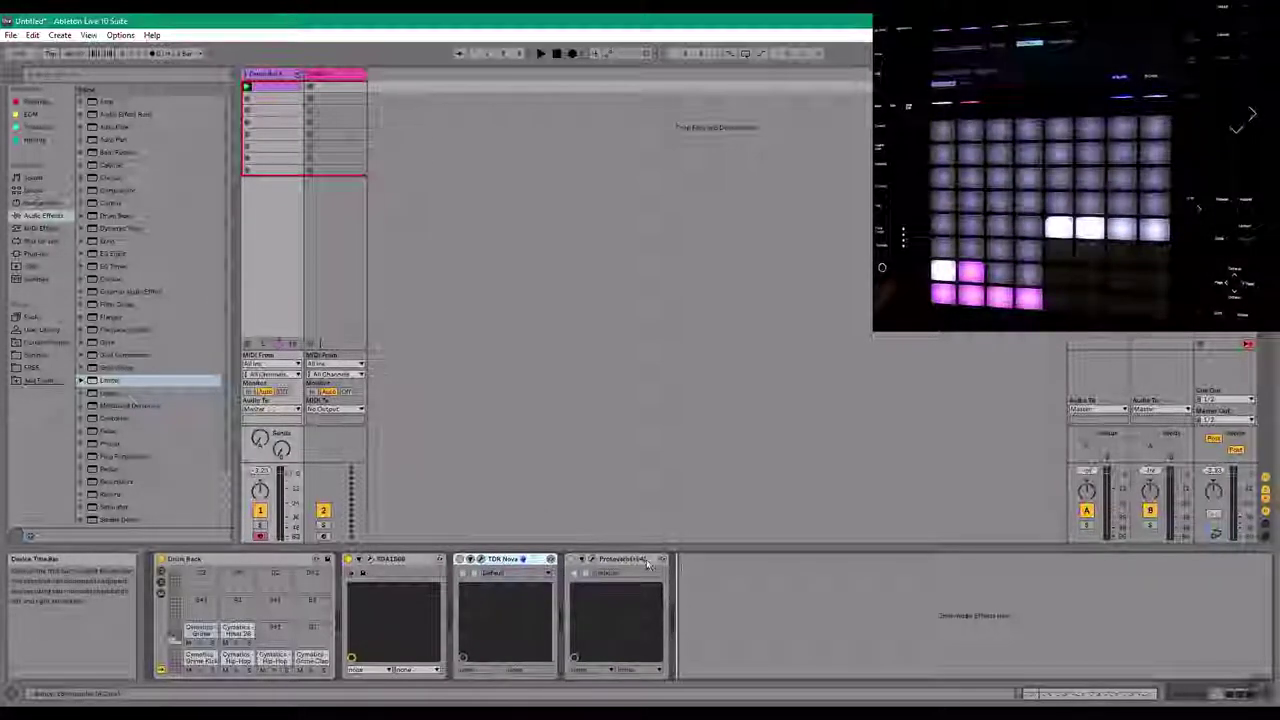
drag(647, 565, 493, 568)
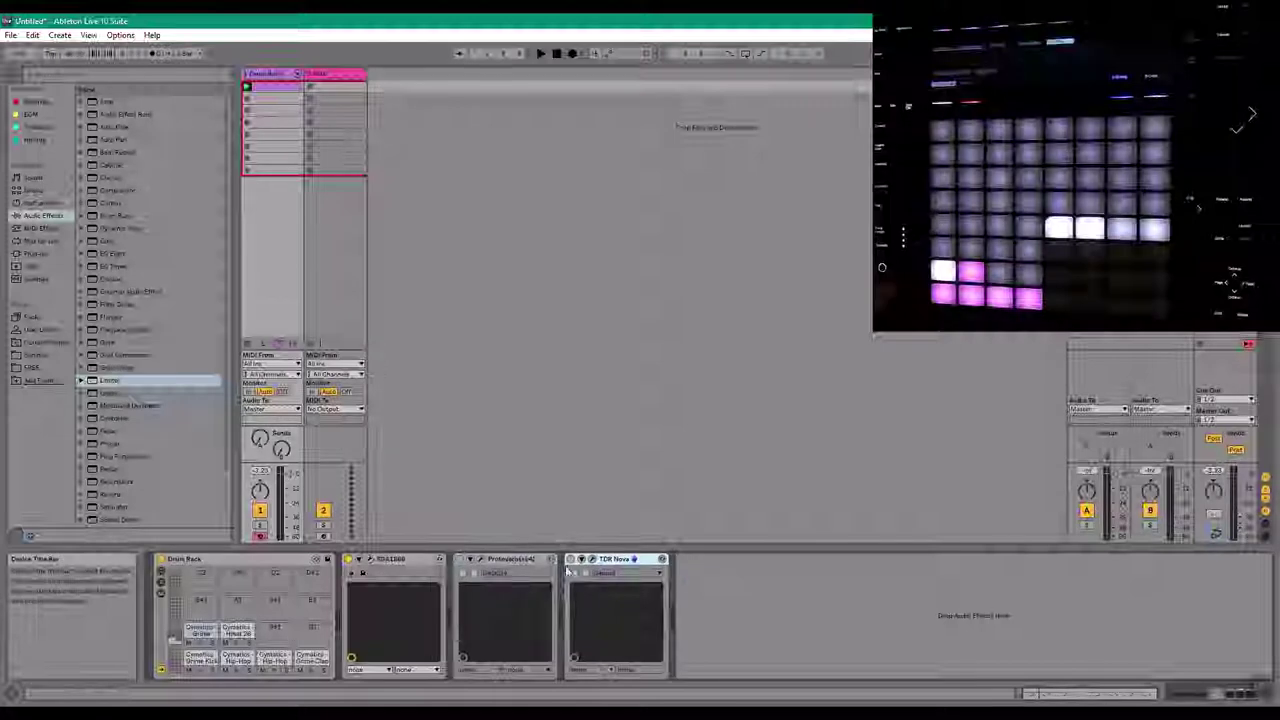
click(480, 558)
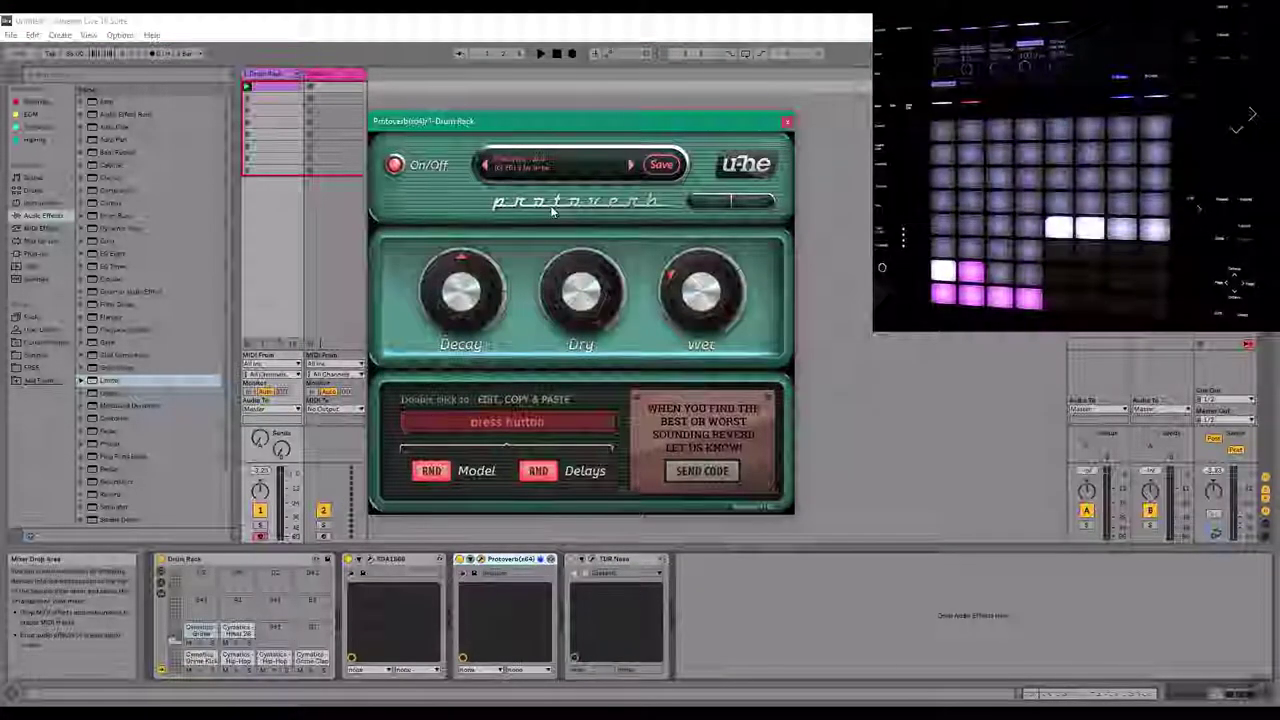
drag(548, 121, 710, 119)
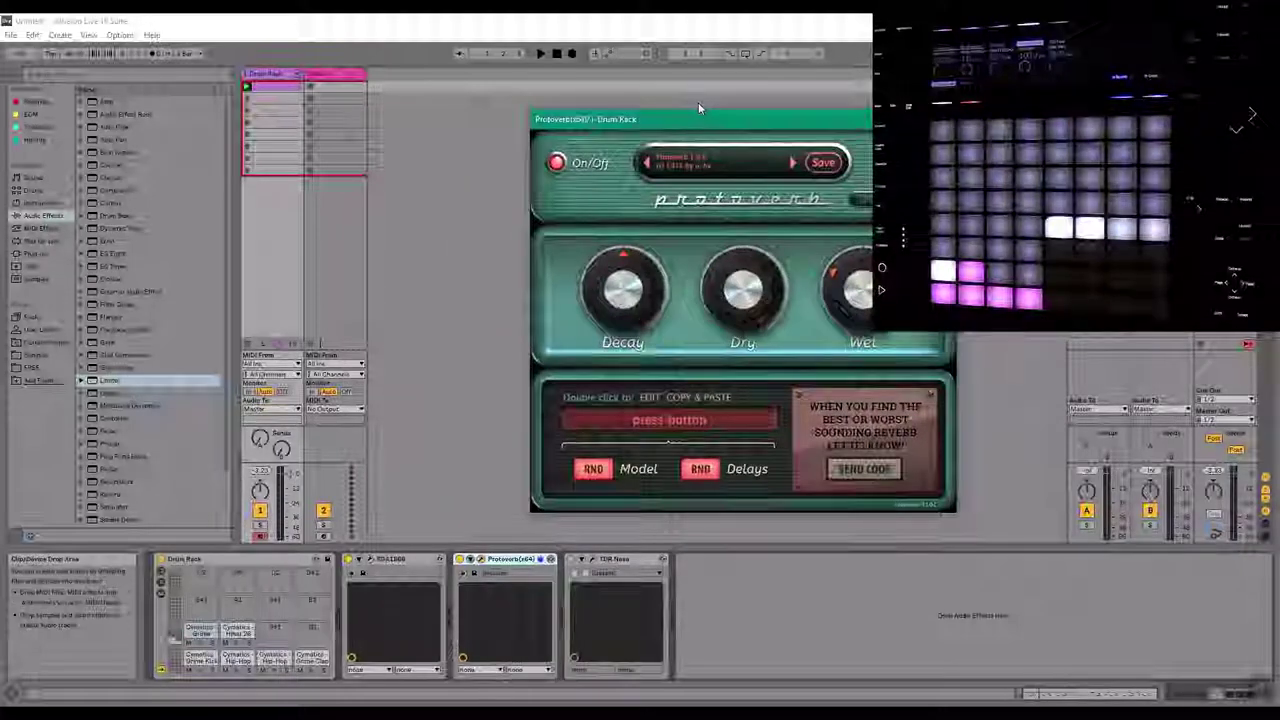
Set Protoverb's Dry level to 100 and its Wet level to 20
mouse_move(634, 288)
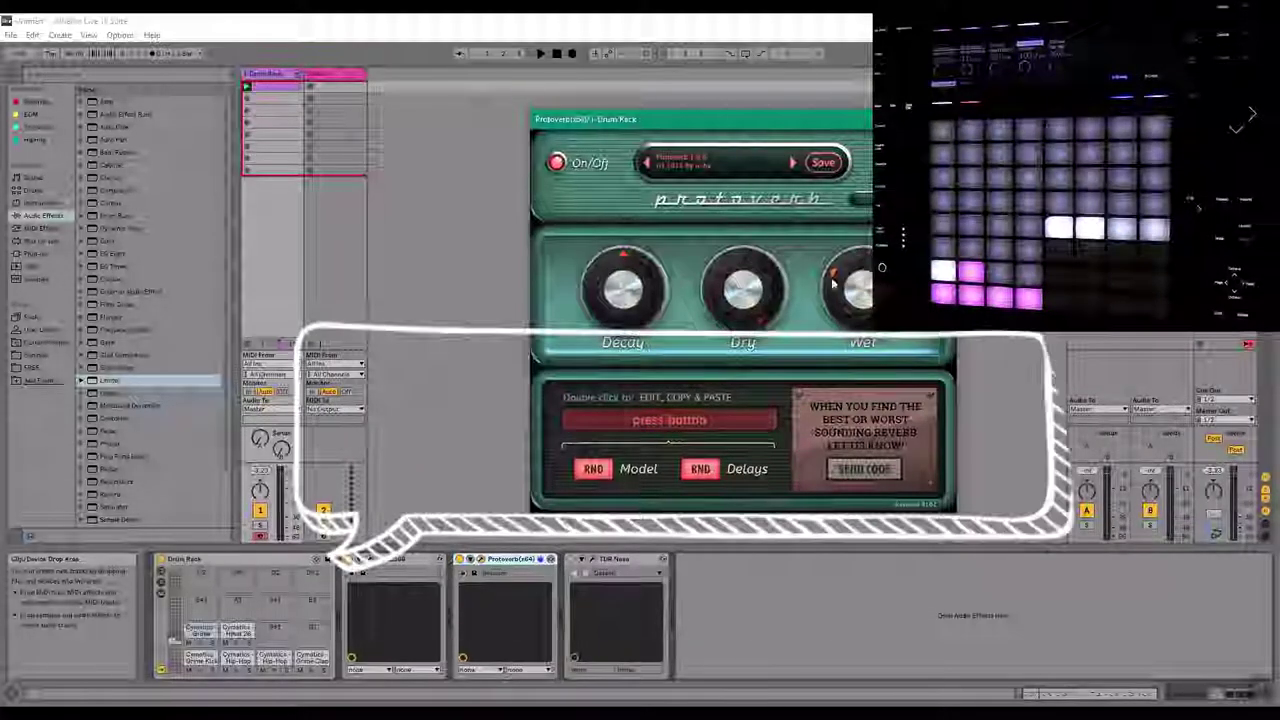
drag(749, 307, 757, 263)
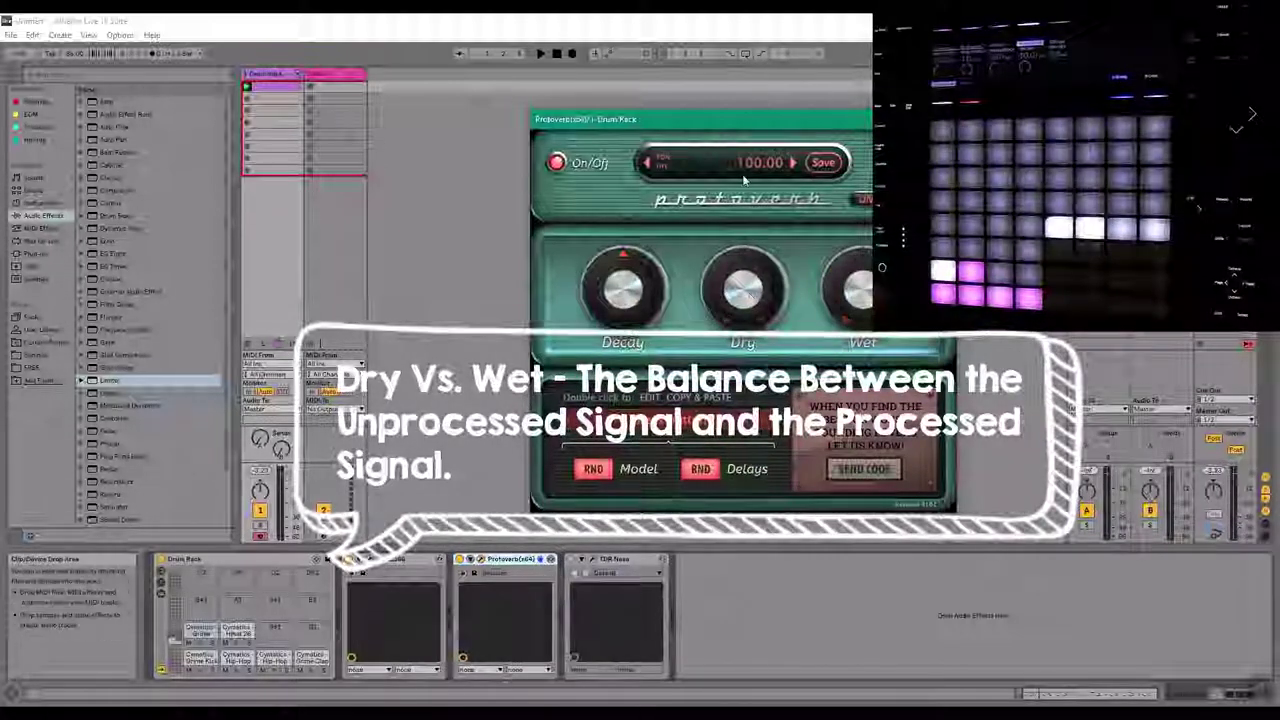
drag(757, 293, 741, 317)
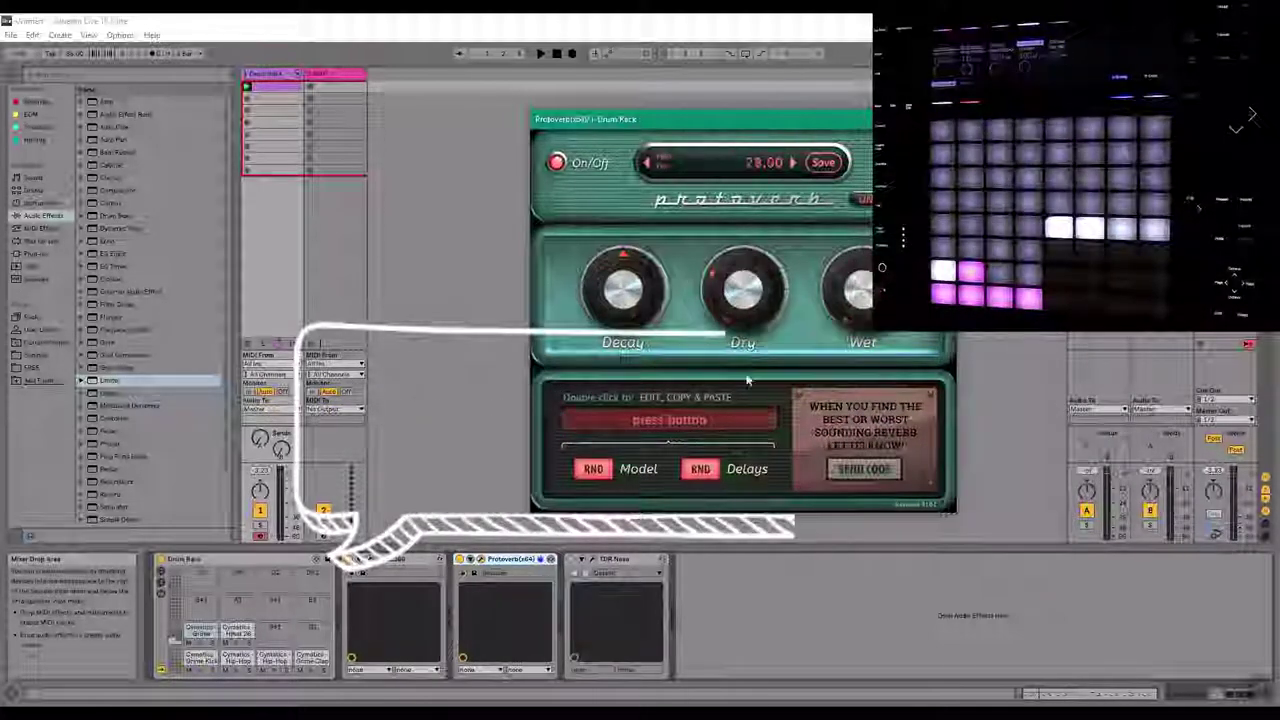
drag(744, 315, 771, 219)
click(750, 290)
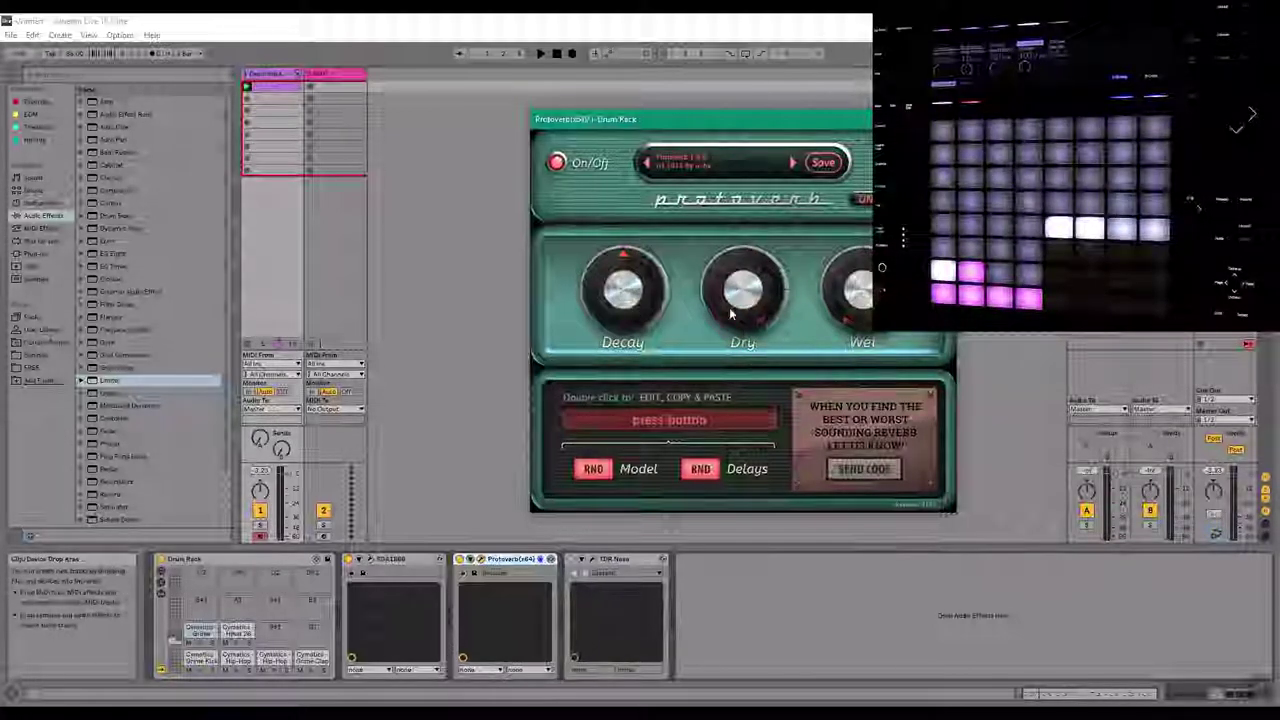
drag(847, 303, 867, 284)
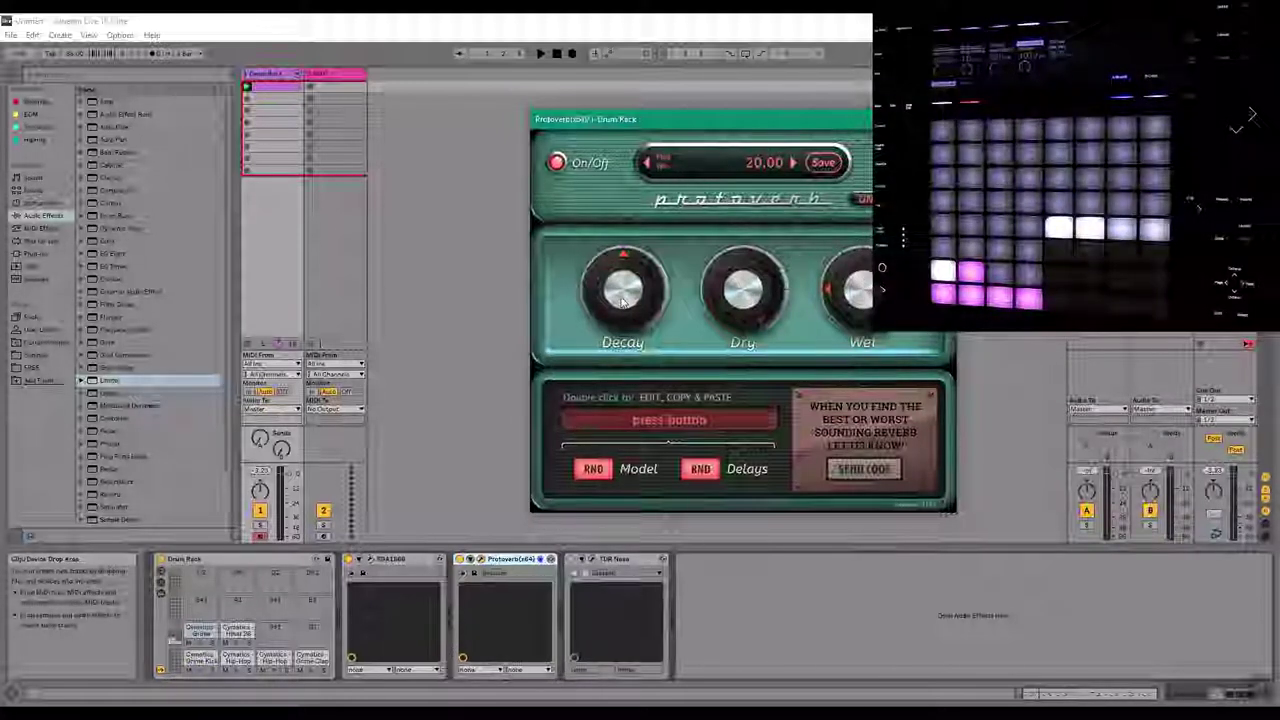
While the beat plays, raise Protoverb's Decay and rebalance its mix with Dry at full and Wet reduced
key(space)
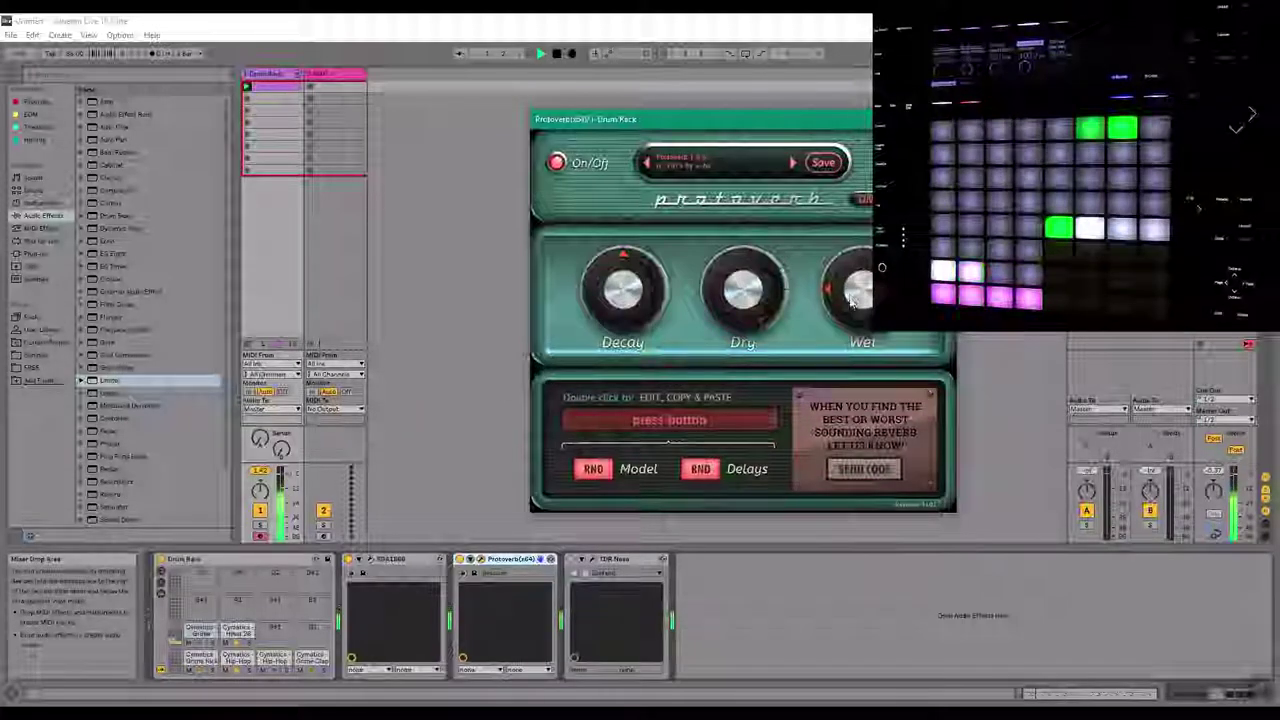
key(space)
mouse_move(628, 308)
mouse_down()
mouse_move(622, 263)
mouse_move(643, 358)
mouse_move(626, 291)
mouse_up()
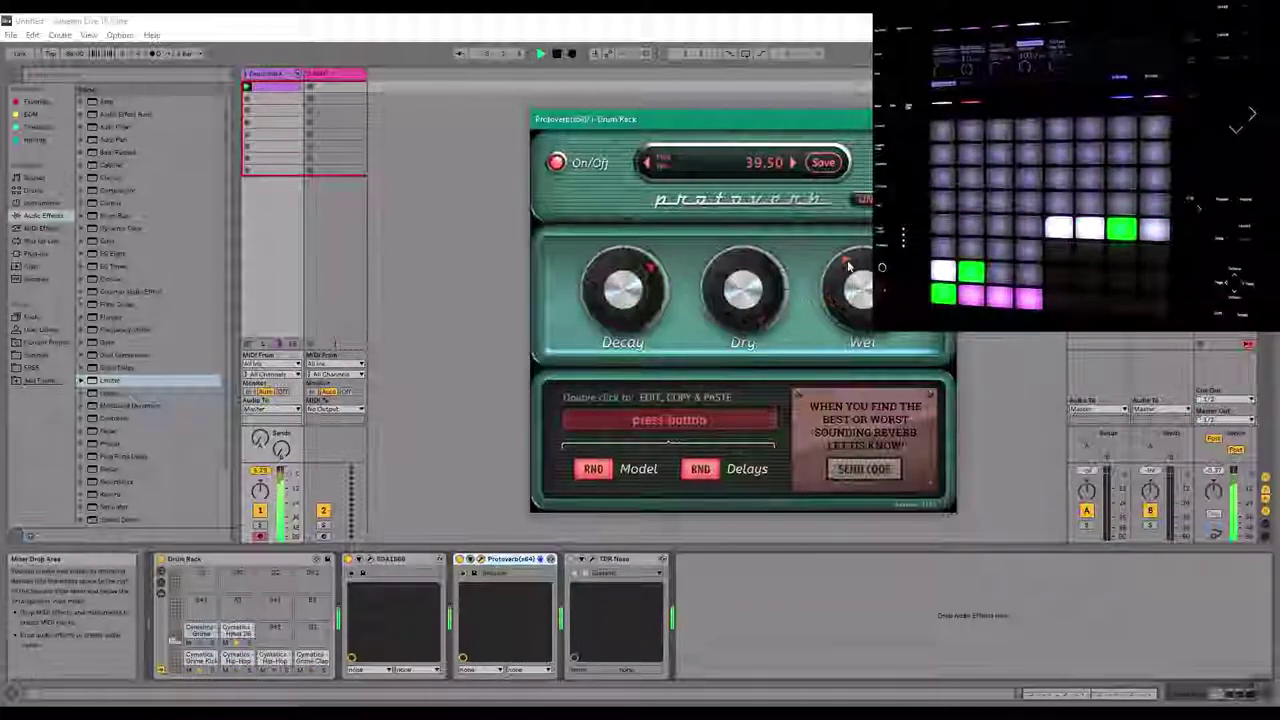
drag(790, 285, 770, 330)
drag(868, 275, 877, 335)
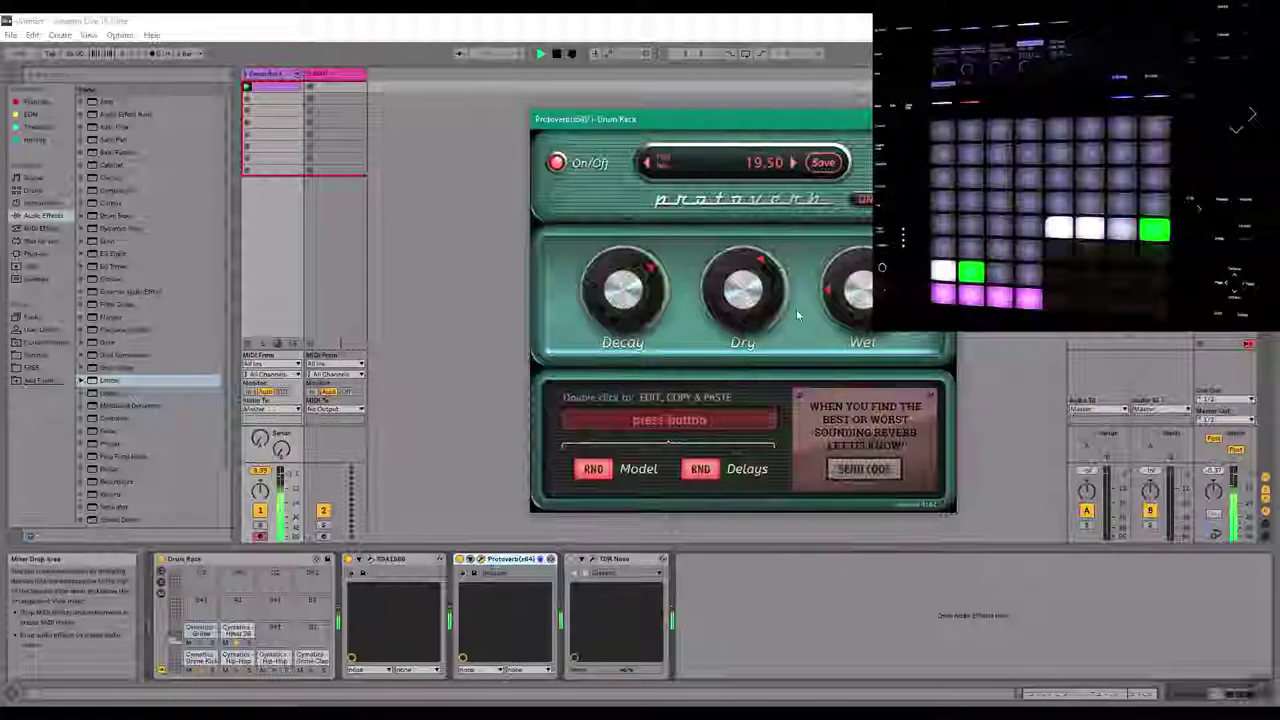
drag(866, 282, 867, 289)
drag(770, 288, 739, 256)
drag(846, 274, 842, 294)
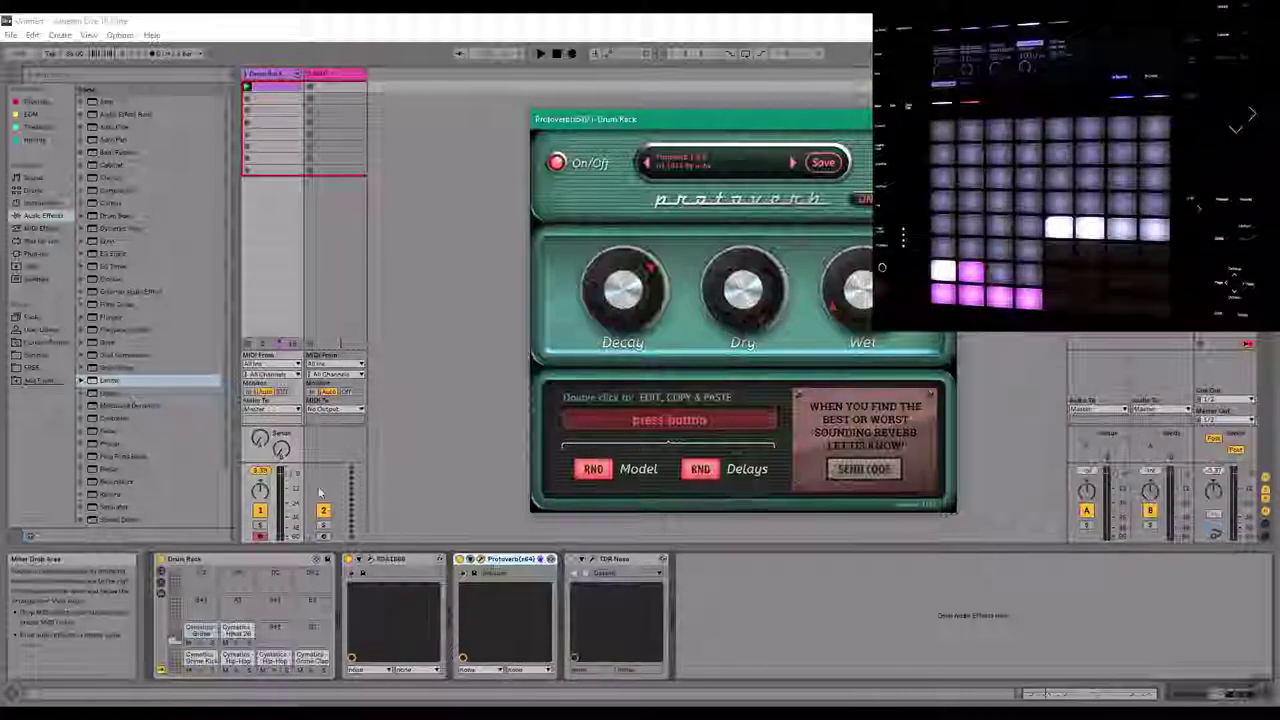
Lower the Drum Rack track's volume and fine-tune Protoverb's Wet level, checking the balance during playback
click(288, 474)
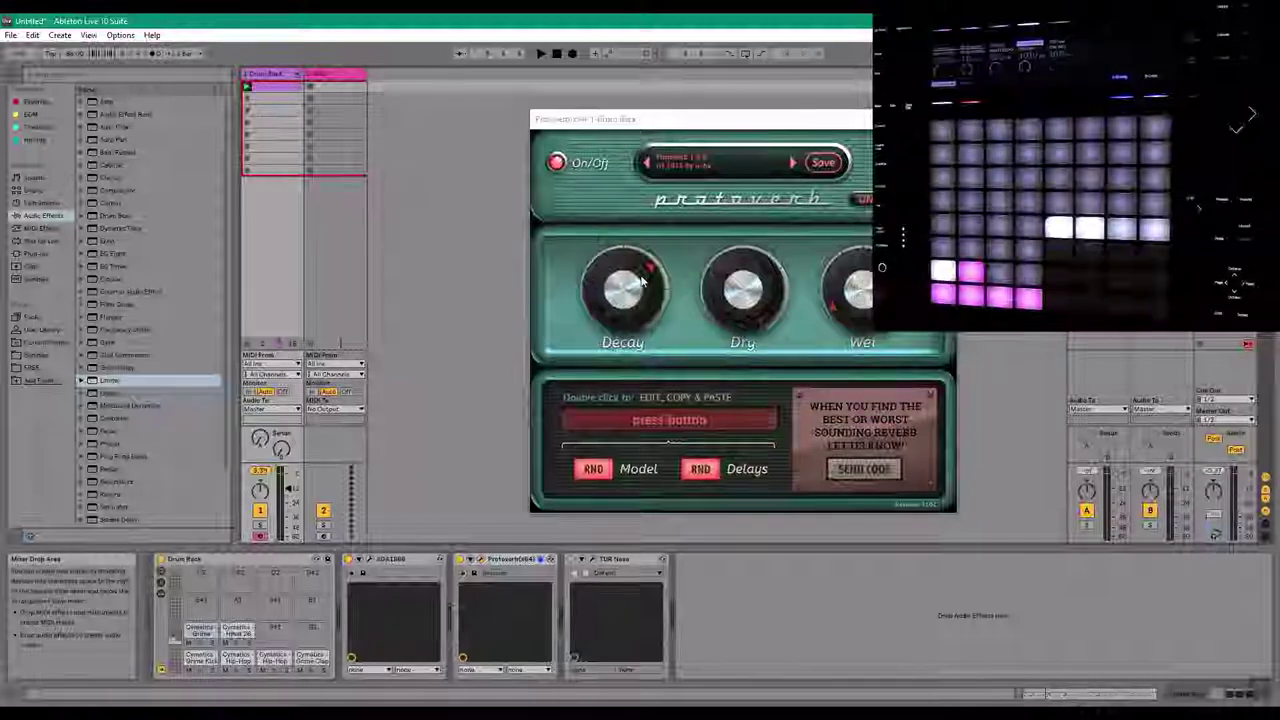
drag(868, 284, 870, 296)
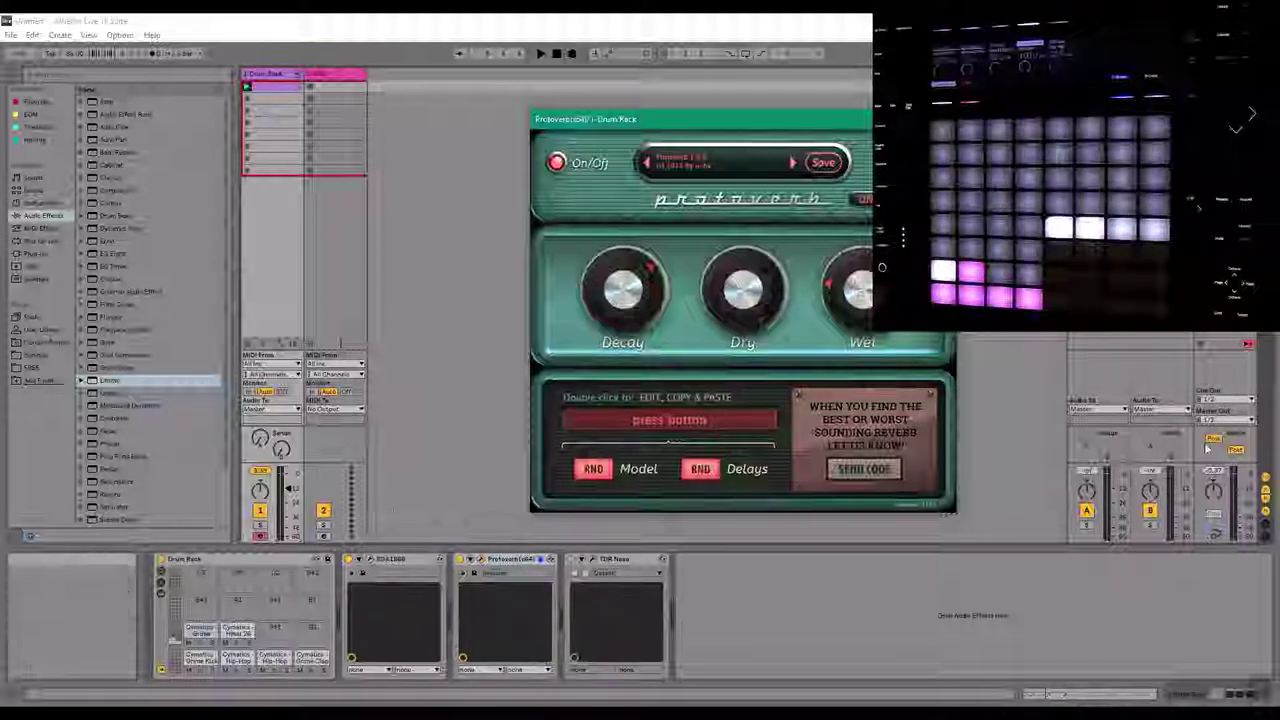
key(space)
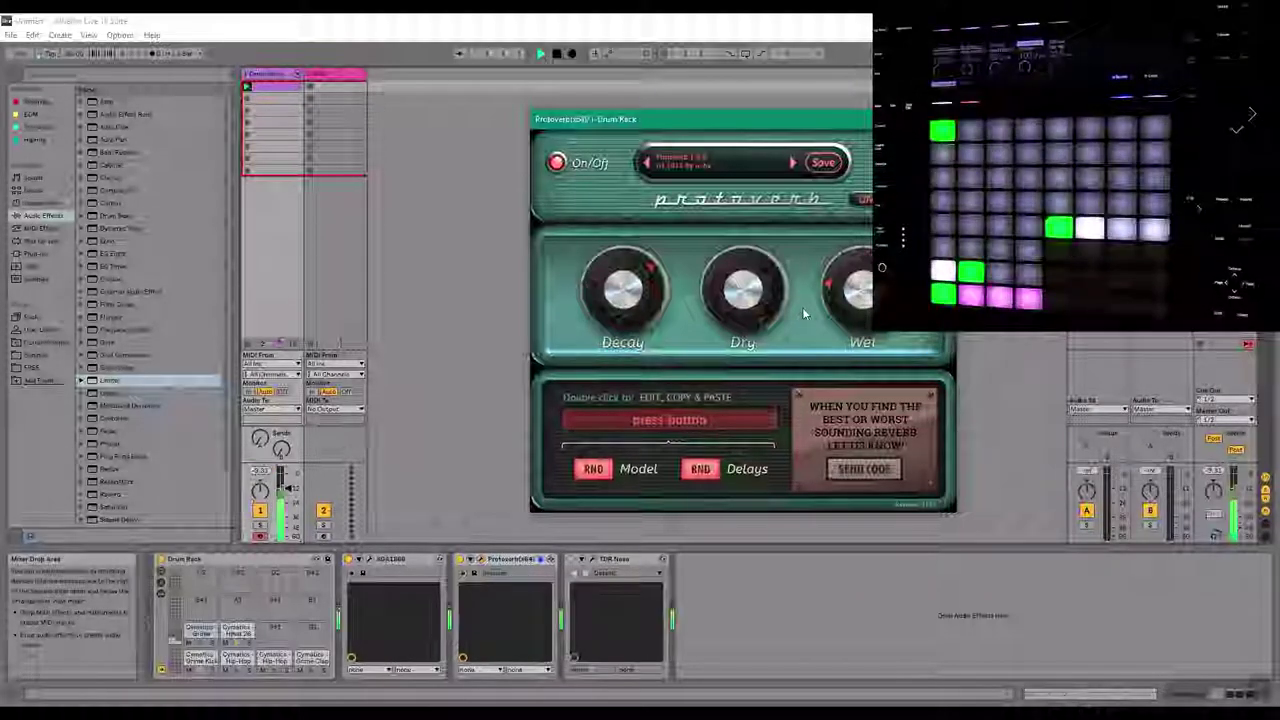
click(288, 489)
drag(288, 489, 288, 482)
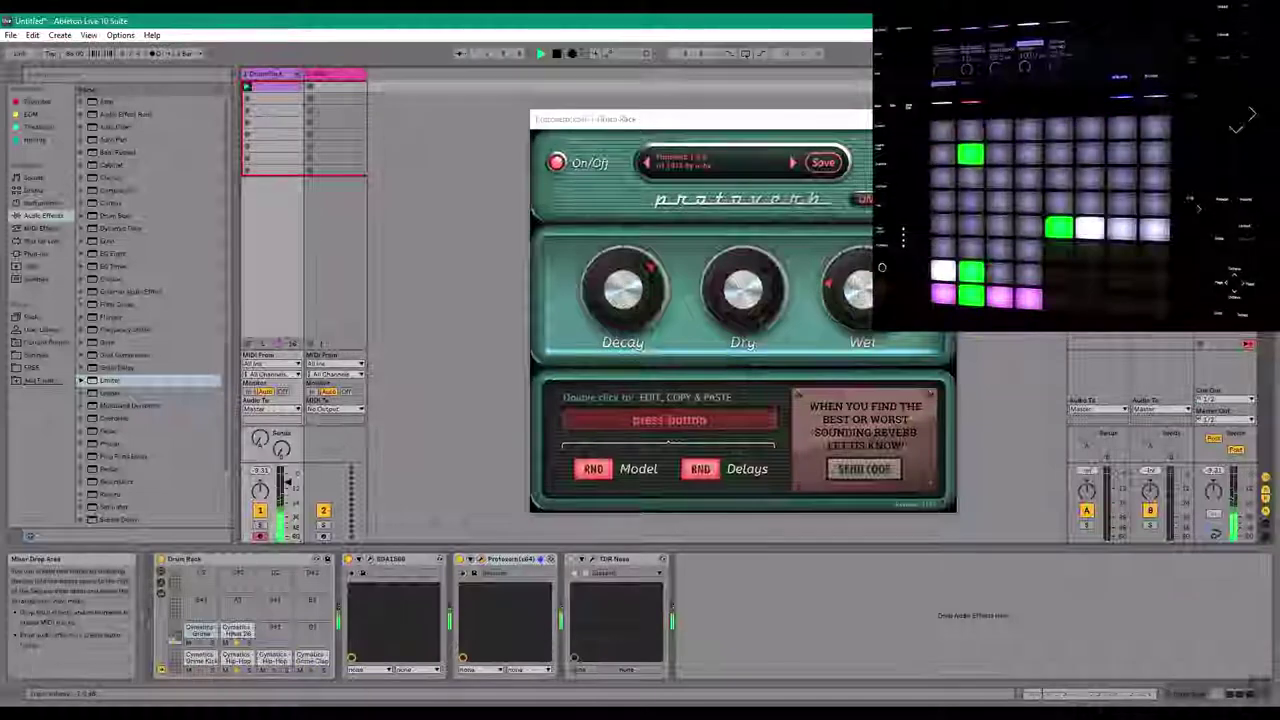
key(space)
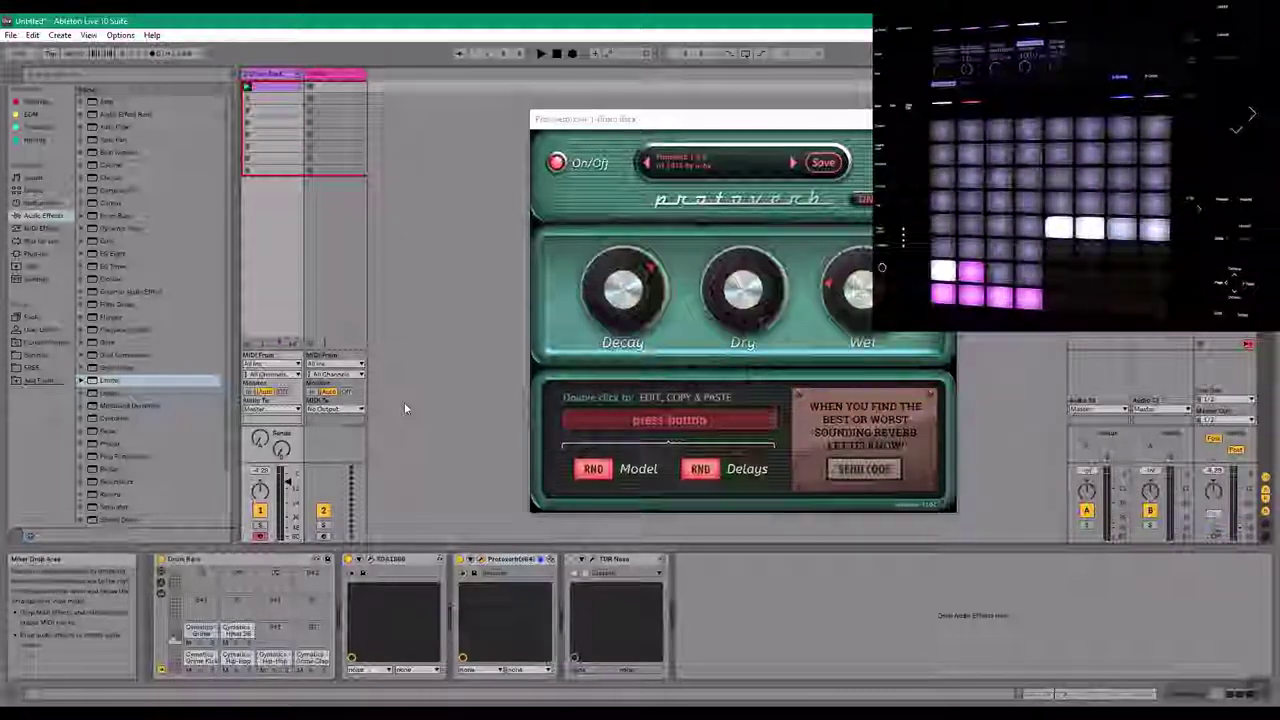
Raise Protoverb's Wet level and lower its Decay to just above the middle while the beat plays
key(space)
drag(867, 292, 857, 319)
mouse_move(642, 298)
mouse_down()
mouse_move(650, 340)
mouse_move(629, 290)
mouse_up()
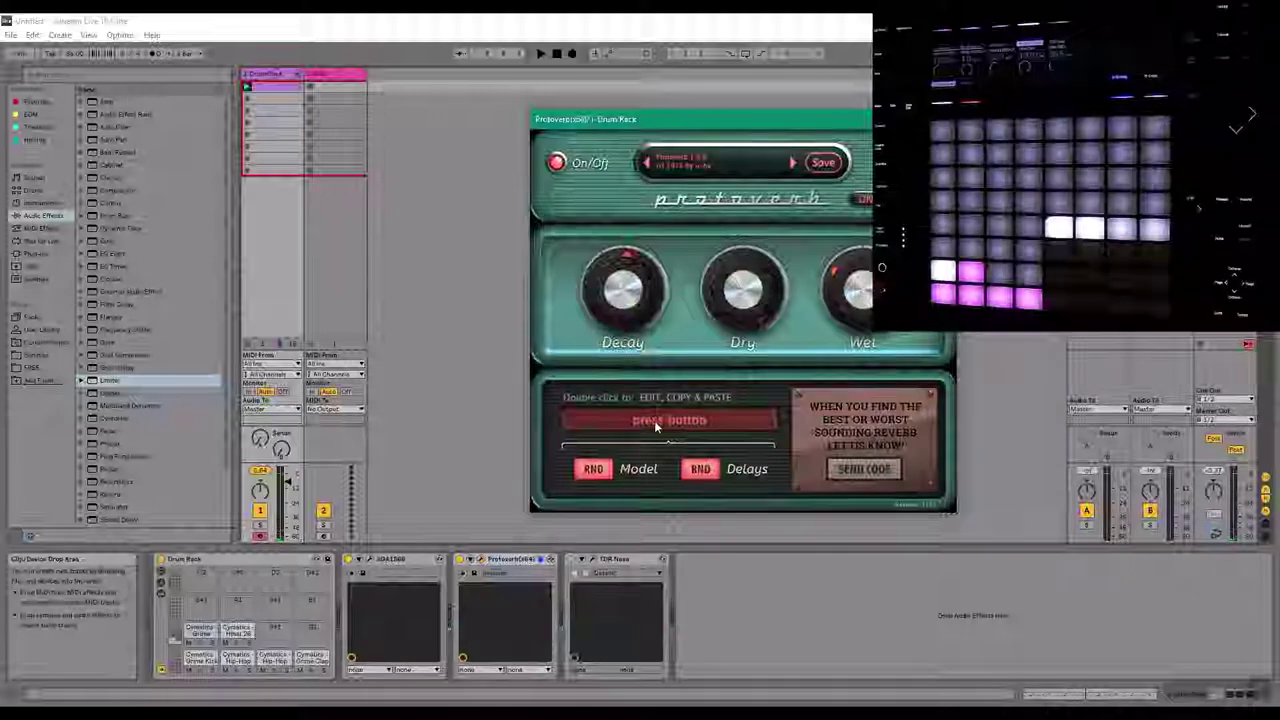
Generate a random Protoverb reverb model, adjust Wet and reduce Decay to slightly below the middle
click(593, 471)
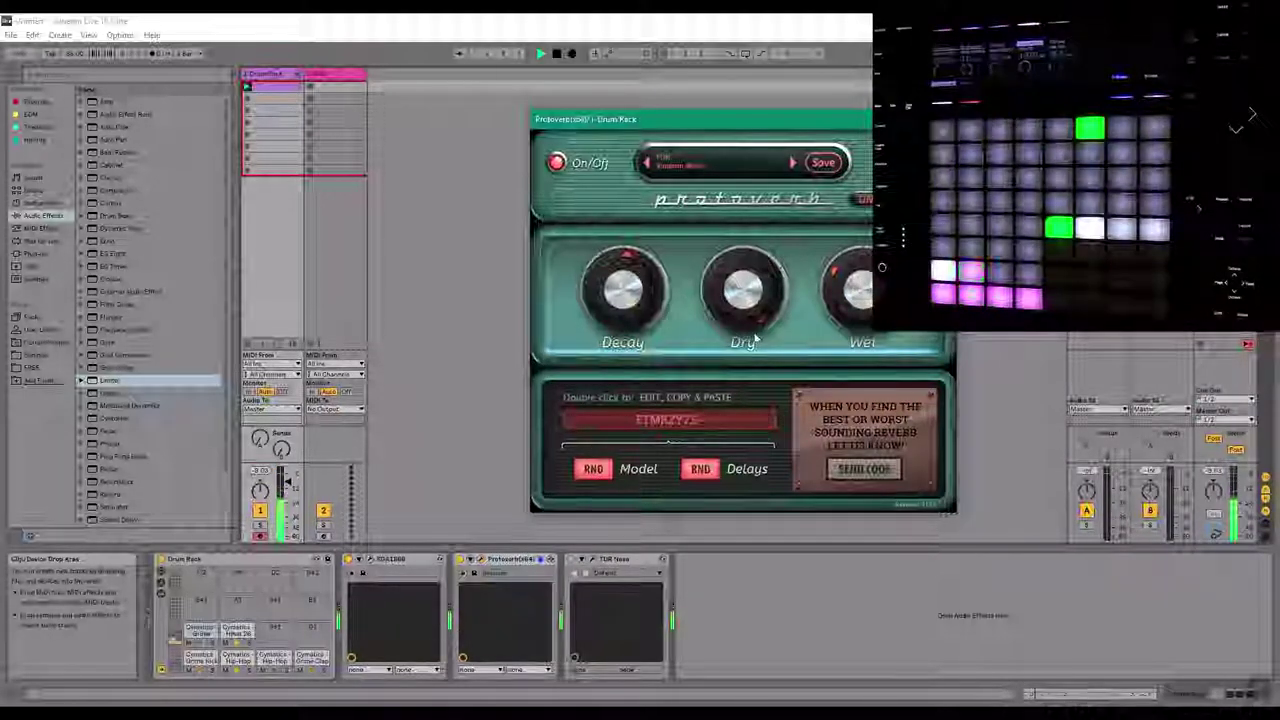
drag(635, 281, 636, 299)
mouse_move(857, 334)
mouse_down()
mouse_move(860, 298)
mouse_move(860, 312)
mouse_up()
drag(643, 289, 643, 310)
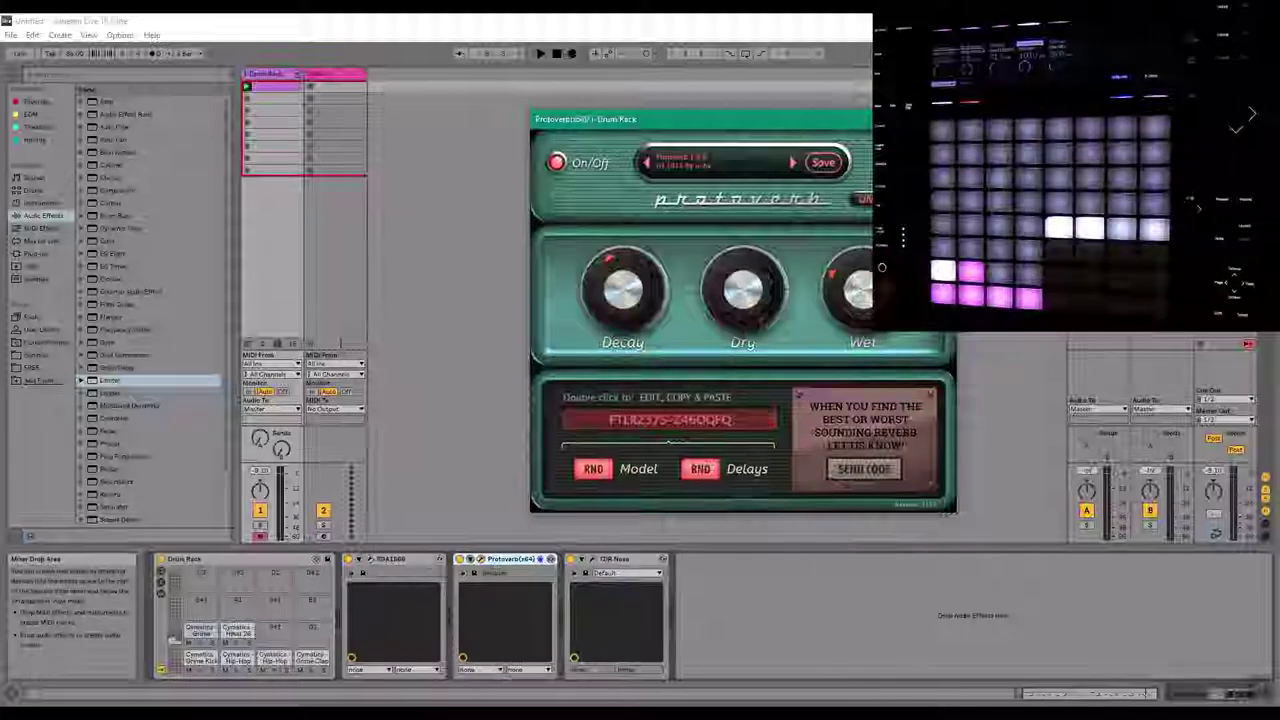
Open Protoverb's reverb code for copying, select the whole code and close the text dialog
double_click(668, 420)
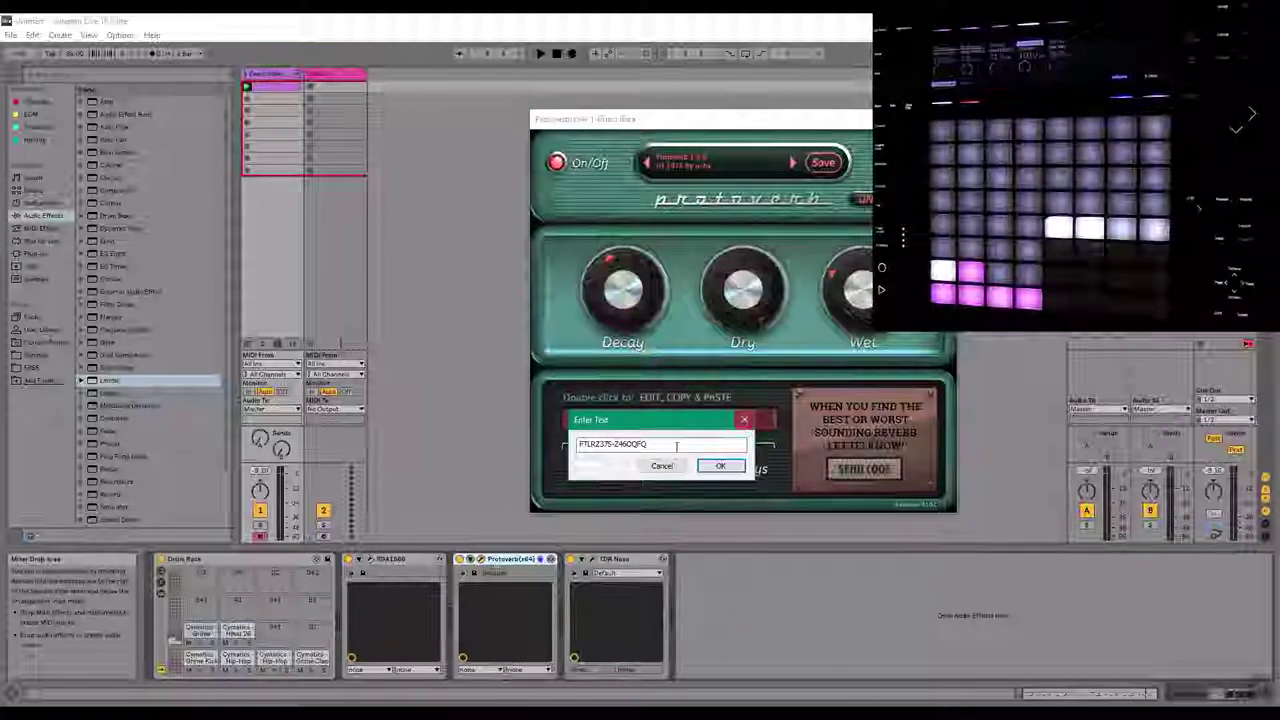
drag(642, 444, 575, 444)
click(745, 419)
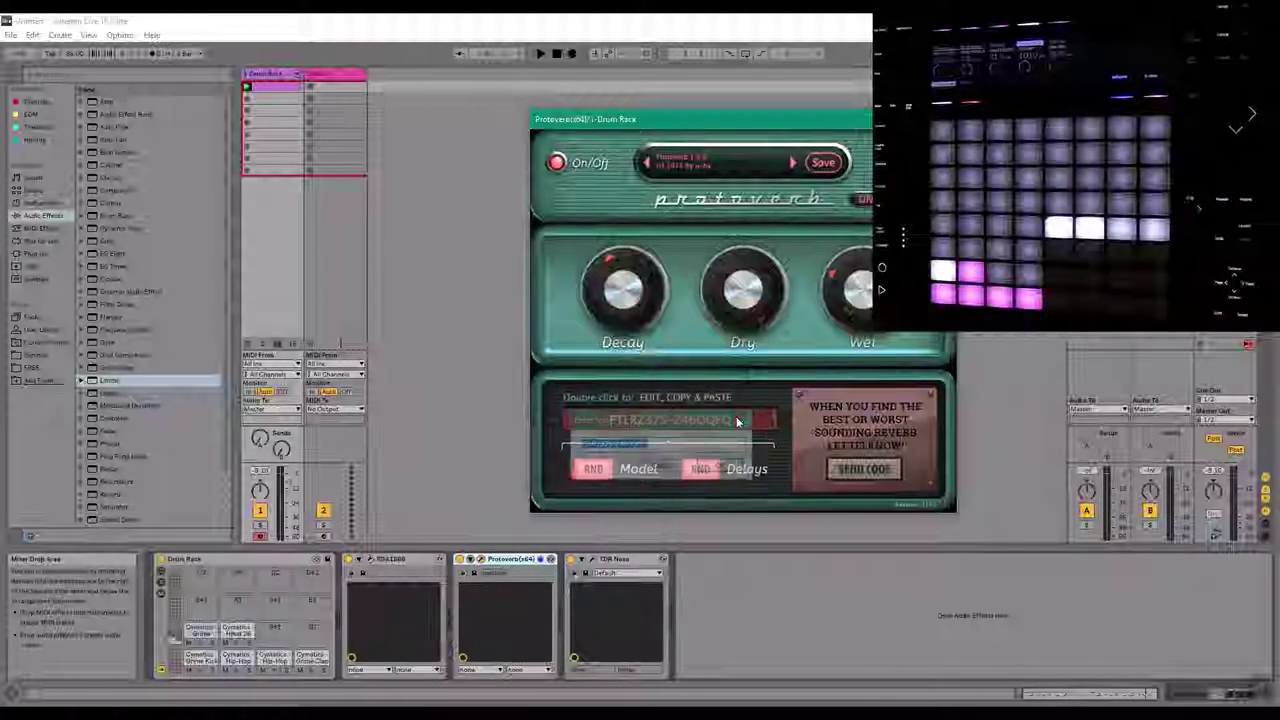
double_click(655, 429)
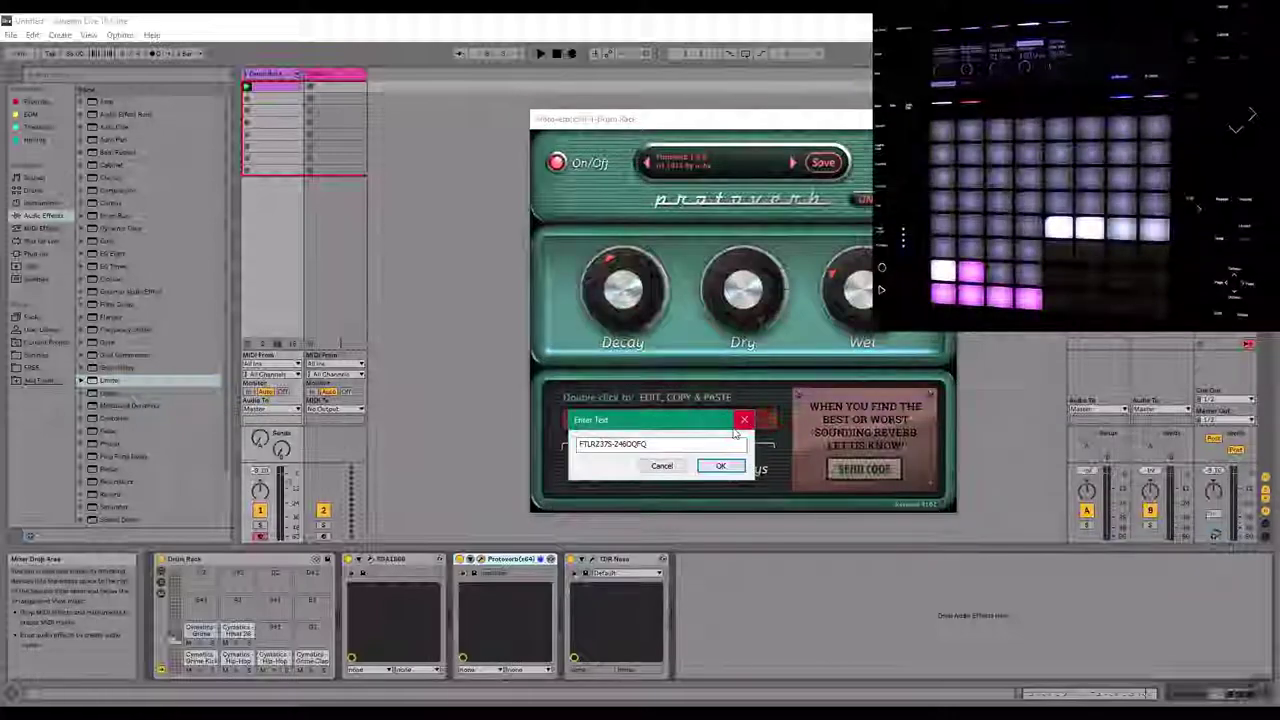
drag(577, 445, 655, 447)
click(721, 466)
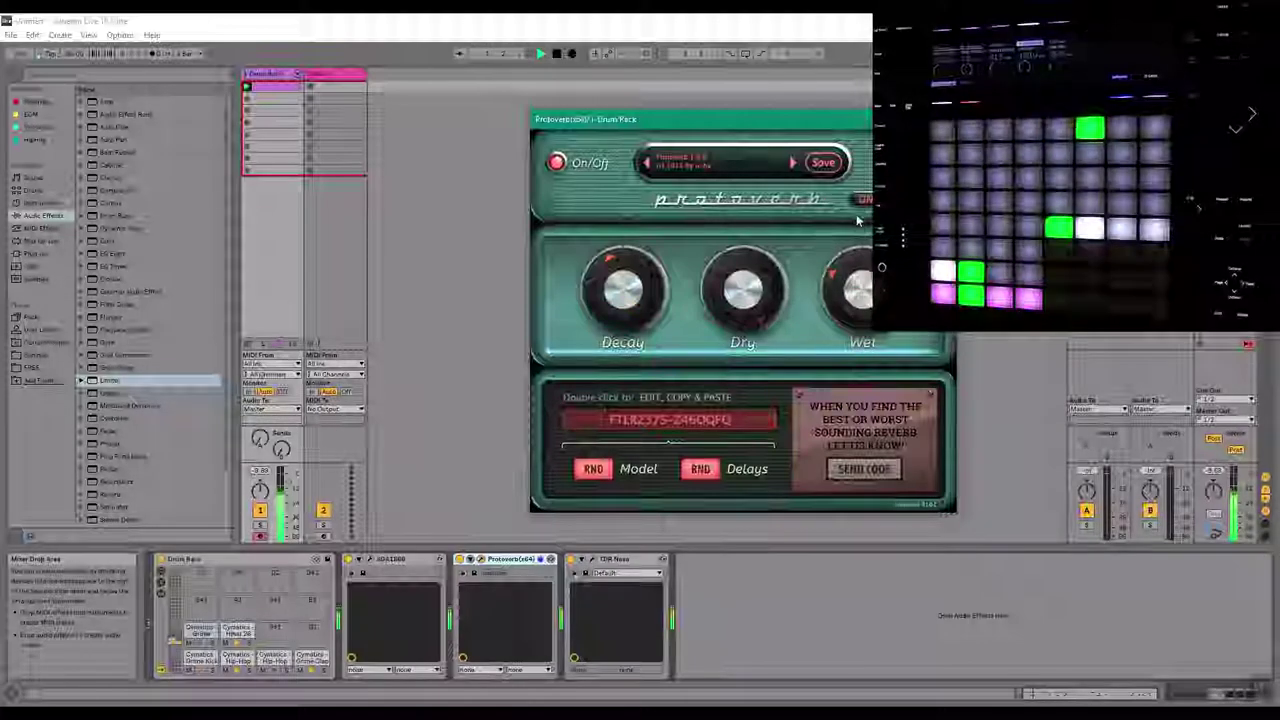
Set Protoverb's Wet level to about 32, stop playback and close the plug-in window
mouse_move(868, 288)
drag(868, 288, 868, 284)
key(space)
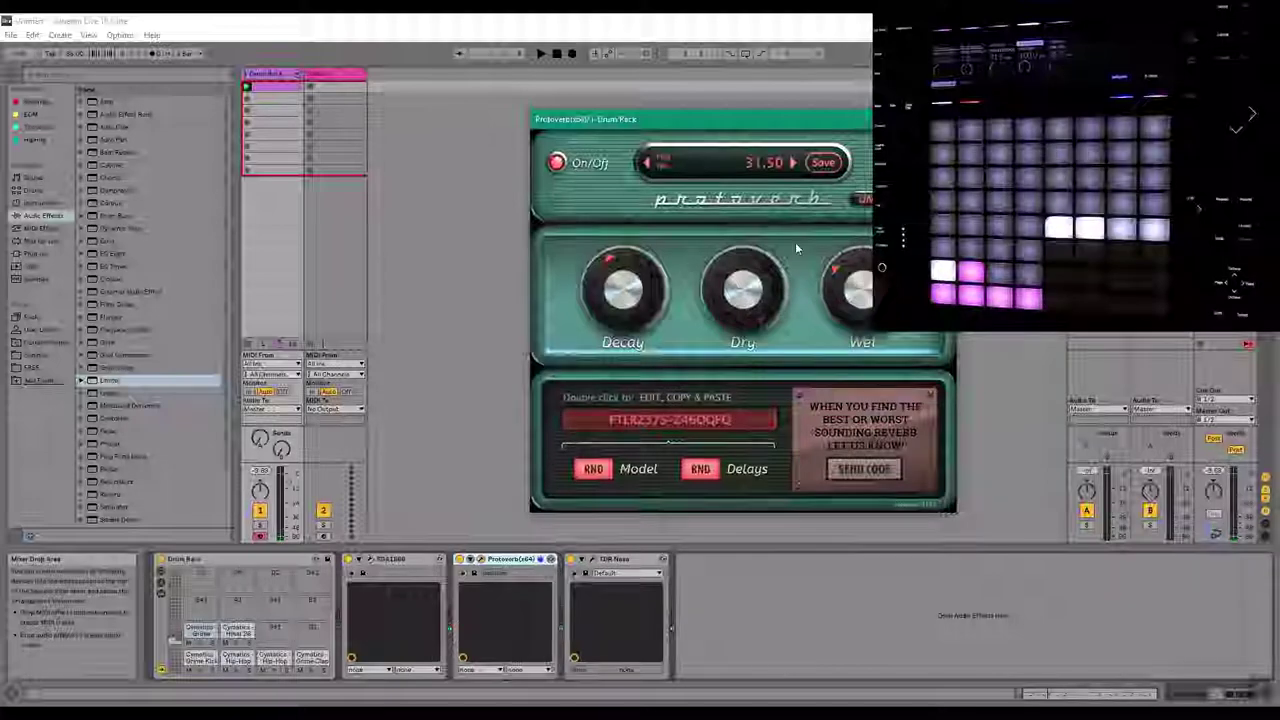
click(944, 119)
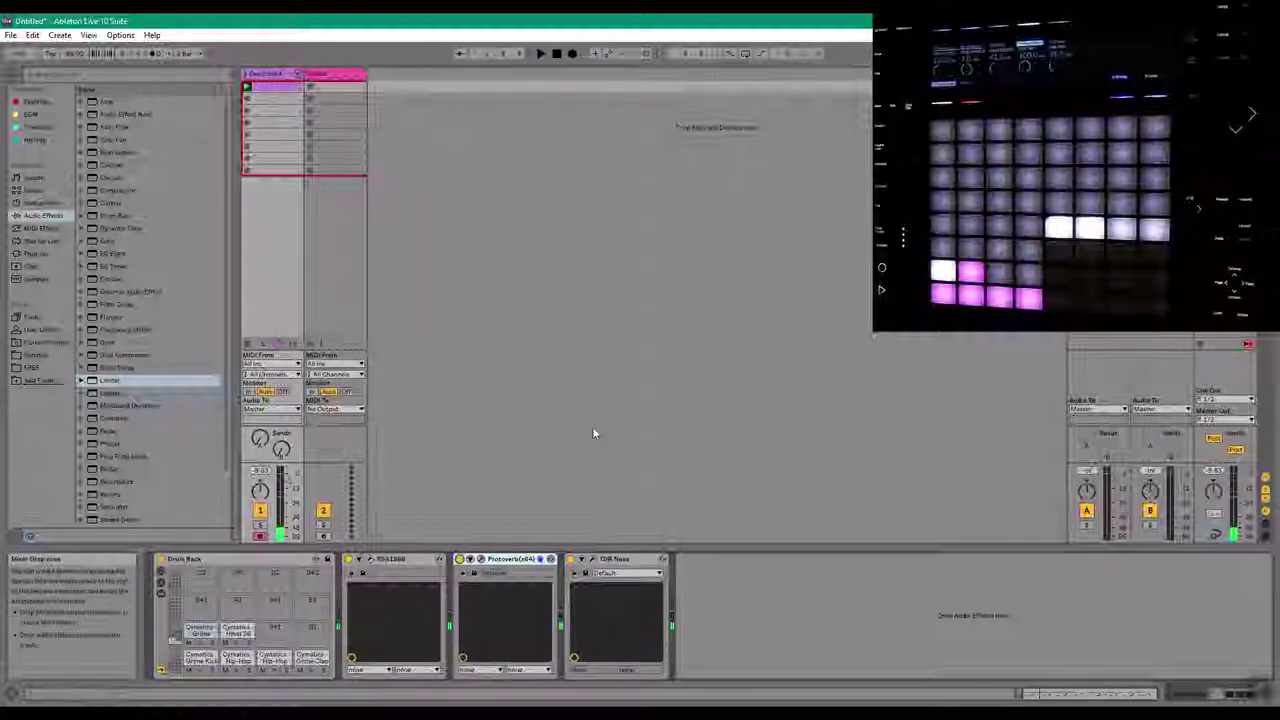
Play the beat briefly to check the reverb, and show and hide the Protoverb window
key(space)
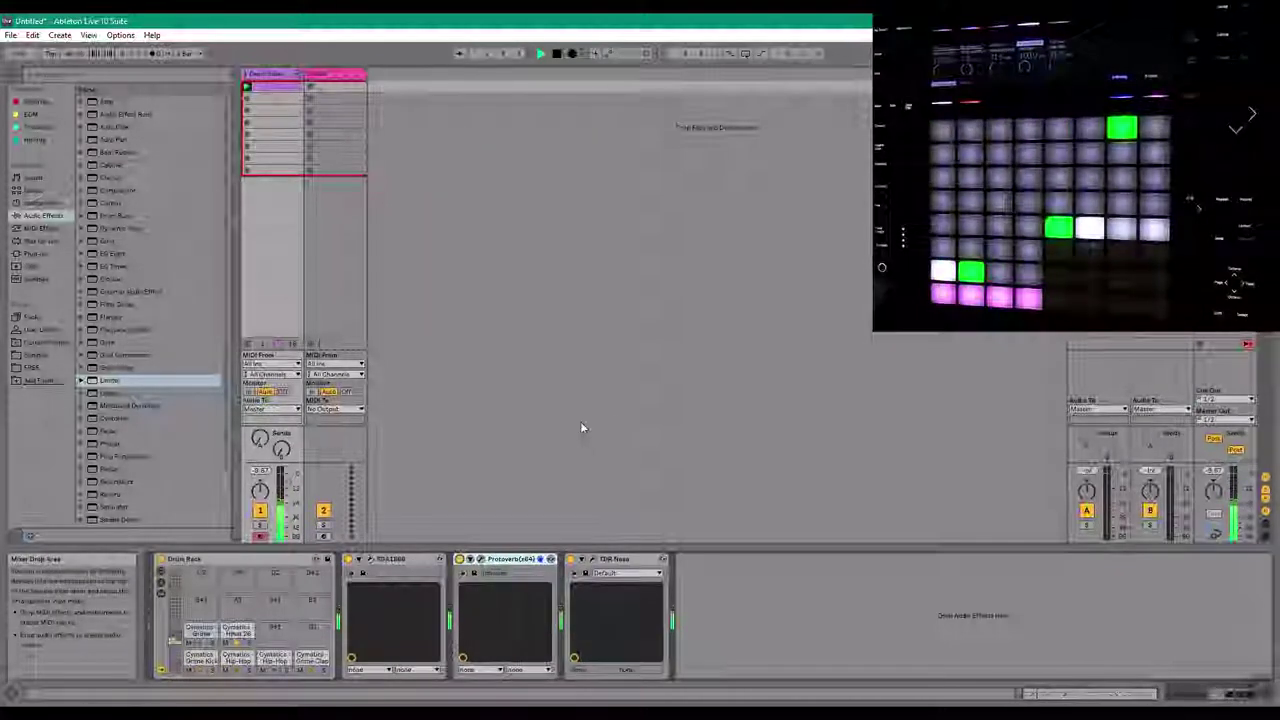
key(space)
click(481, 559)
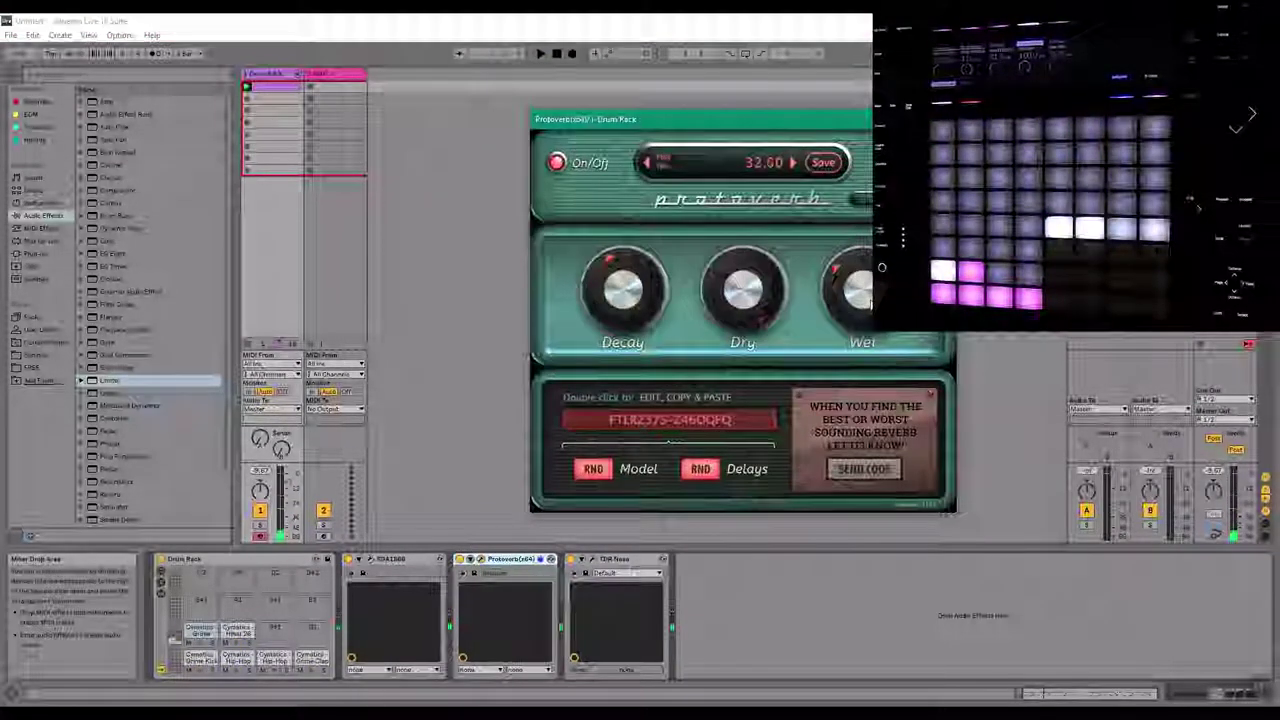
click(944, 119)
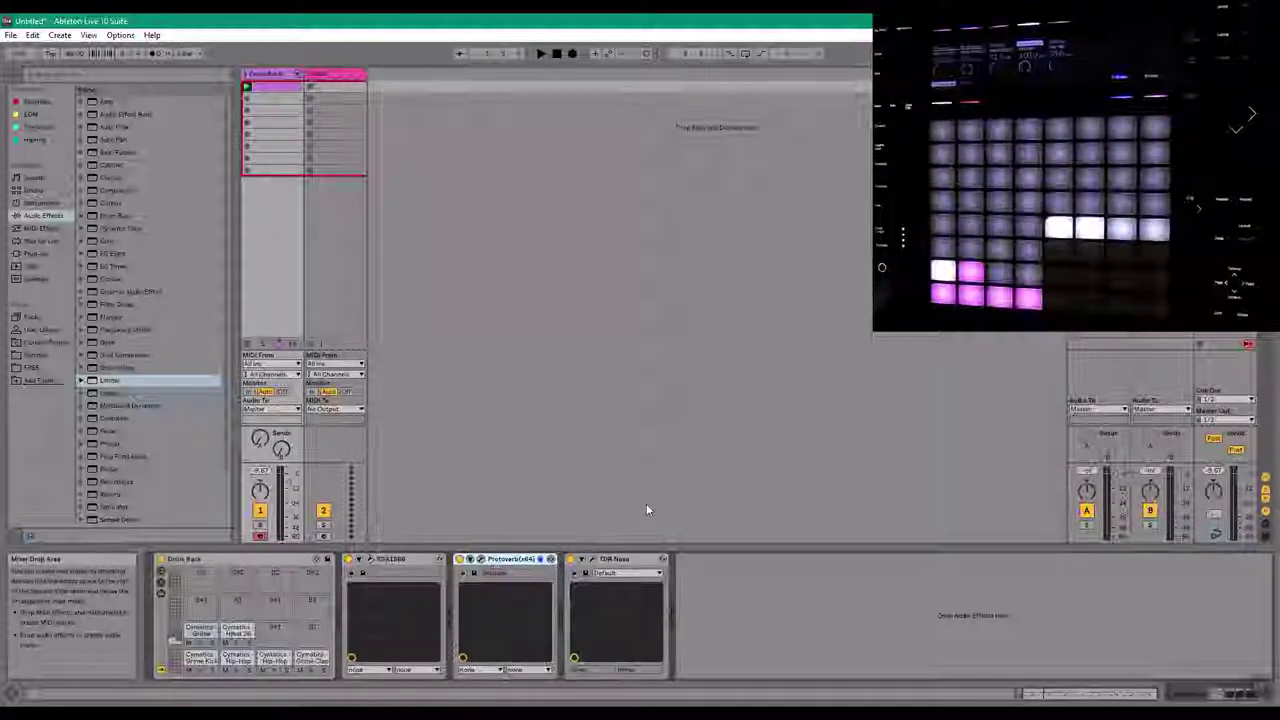
Examine the order of SGA1566, Protoverb and TDR Nova in the Drum Rack track's device chain
click(620, 550)
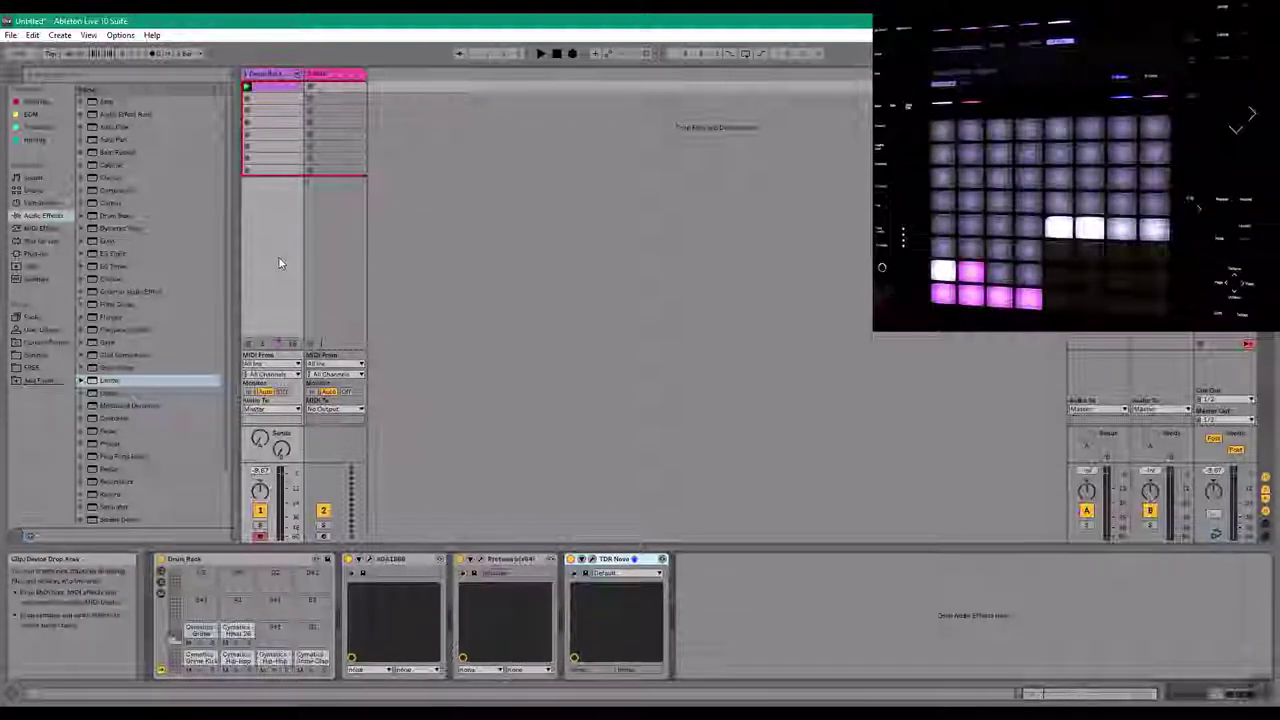
click(510, 559)
click(425, 560)
click(512, 561)
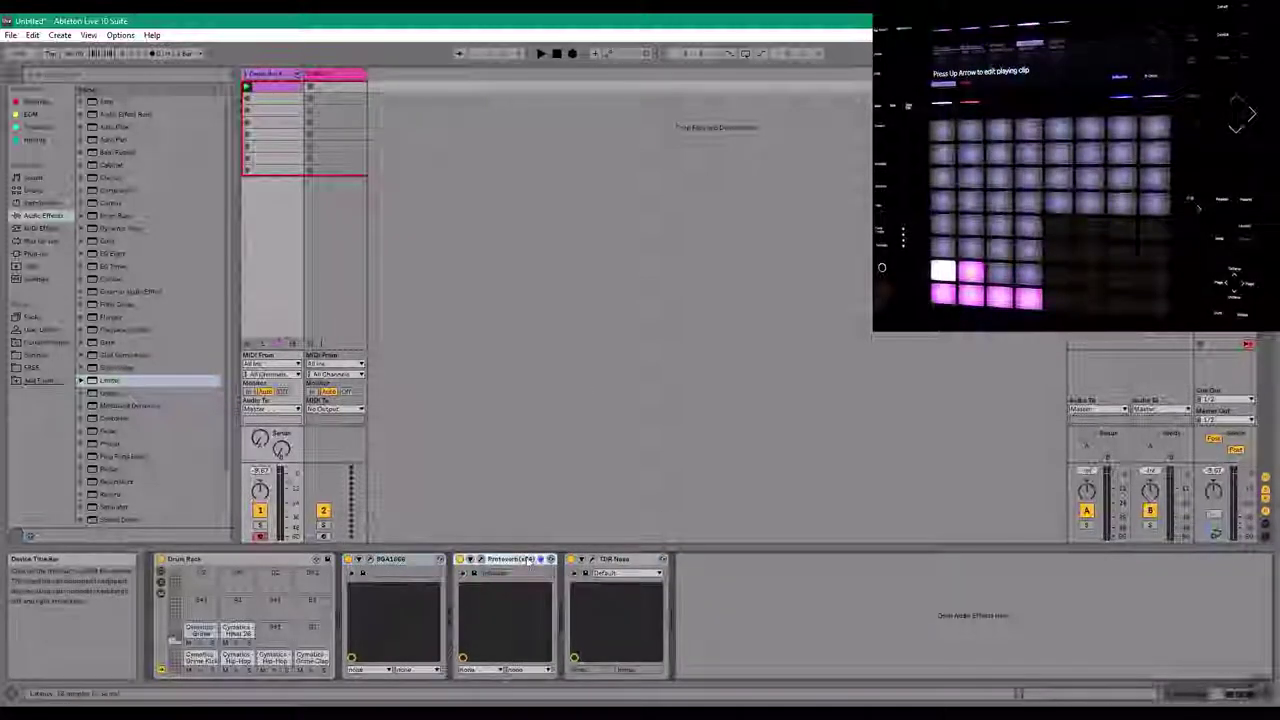
click(620, 562)
click(510, 561)
click(404, 562)
click(525, 561)
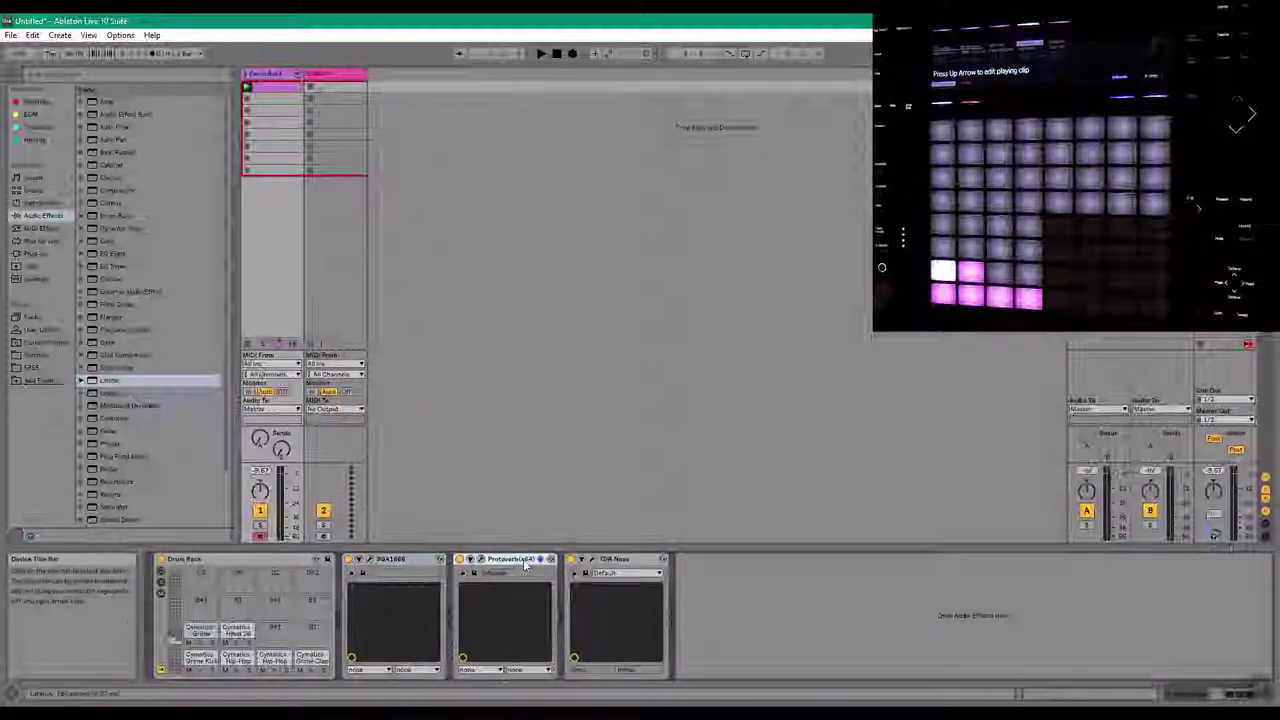
click(634, 561)
click(520, 561)
click(416, 563)
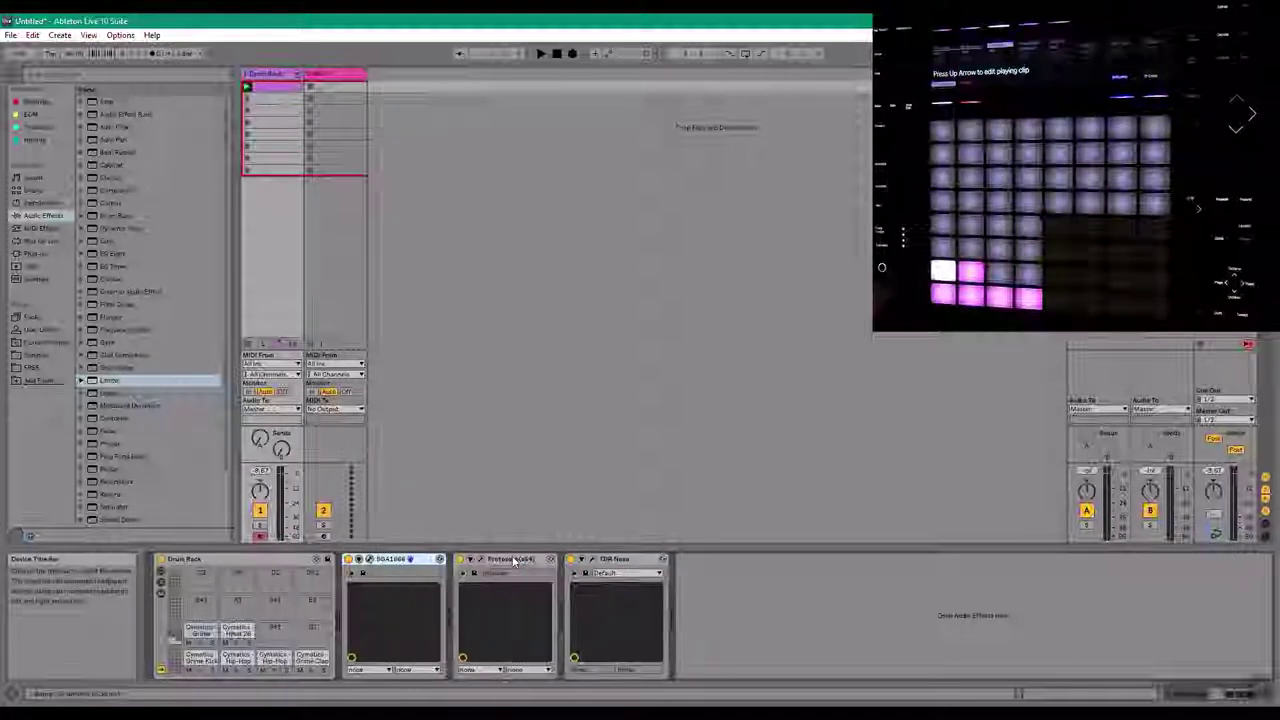
click(517, 562)
click(618, 561)
Open the TDR Nova equalizer window and move it clear of the device chain
click(593, 560)
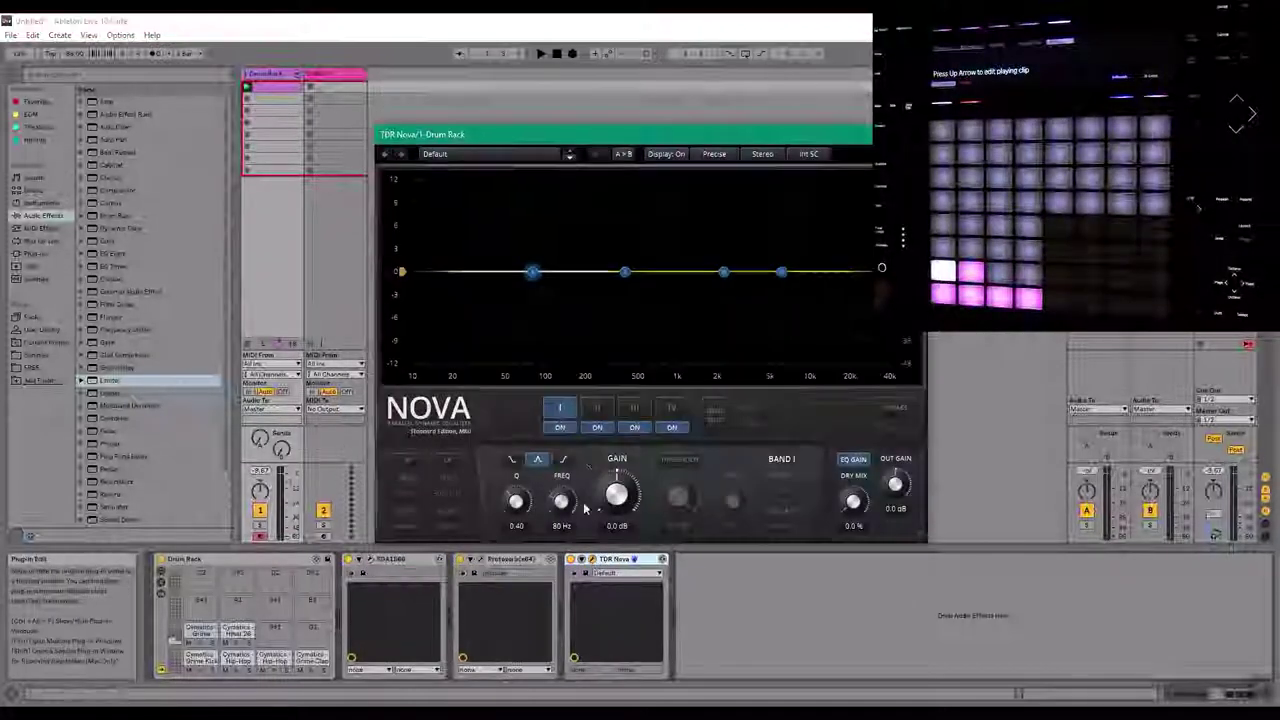
drag(674, 138, 680, 90)
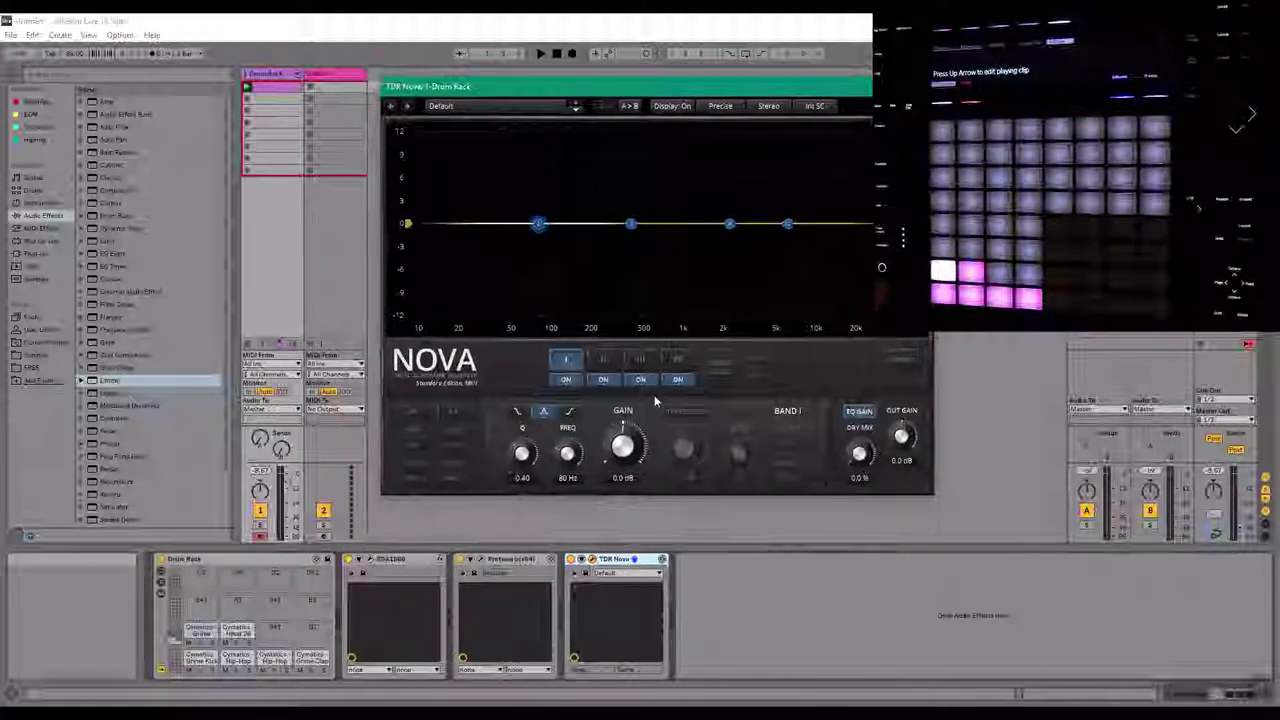
click(596, 567)
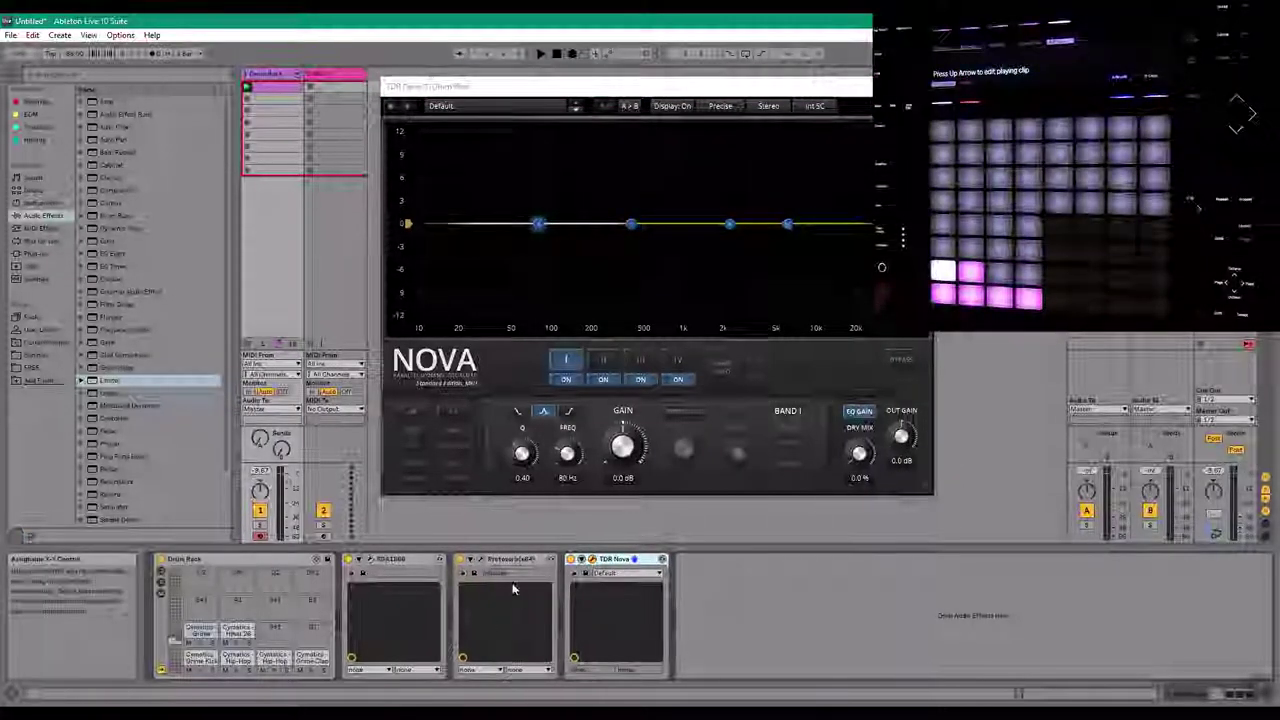
drag(618, 560, 697, 570)
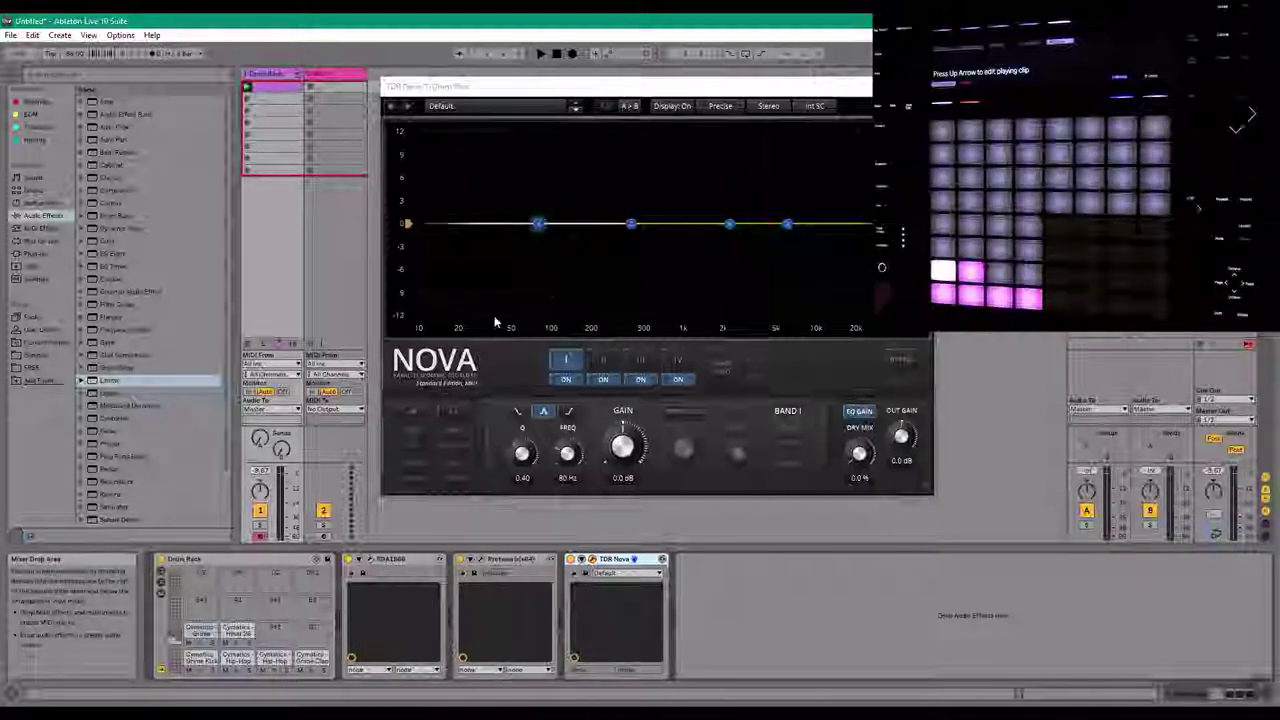
Shape TDR Nova's band I into a low-shelf cut at about 19 Hz with -12.0 dB gain and Q 0.86
drag(538, 222, 428, 314)
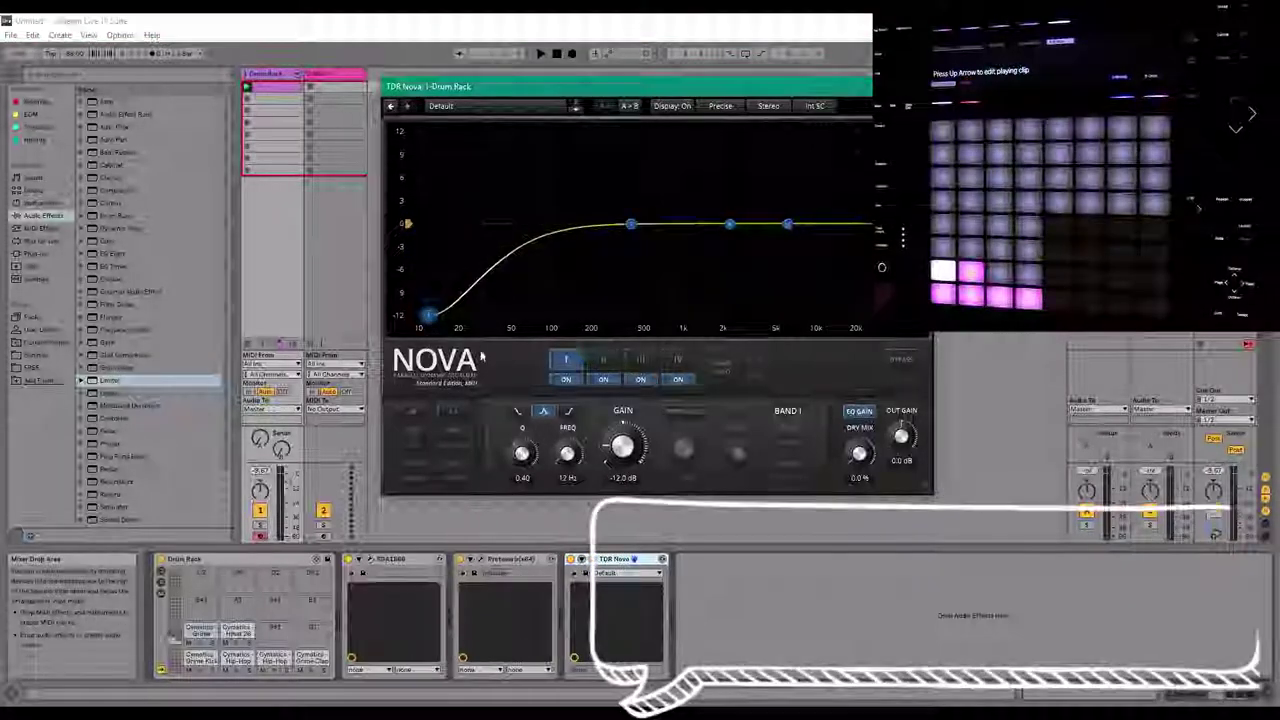
drag(573, 453, 575, 463)
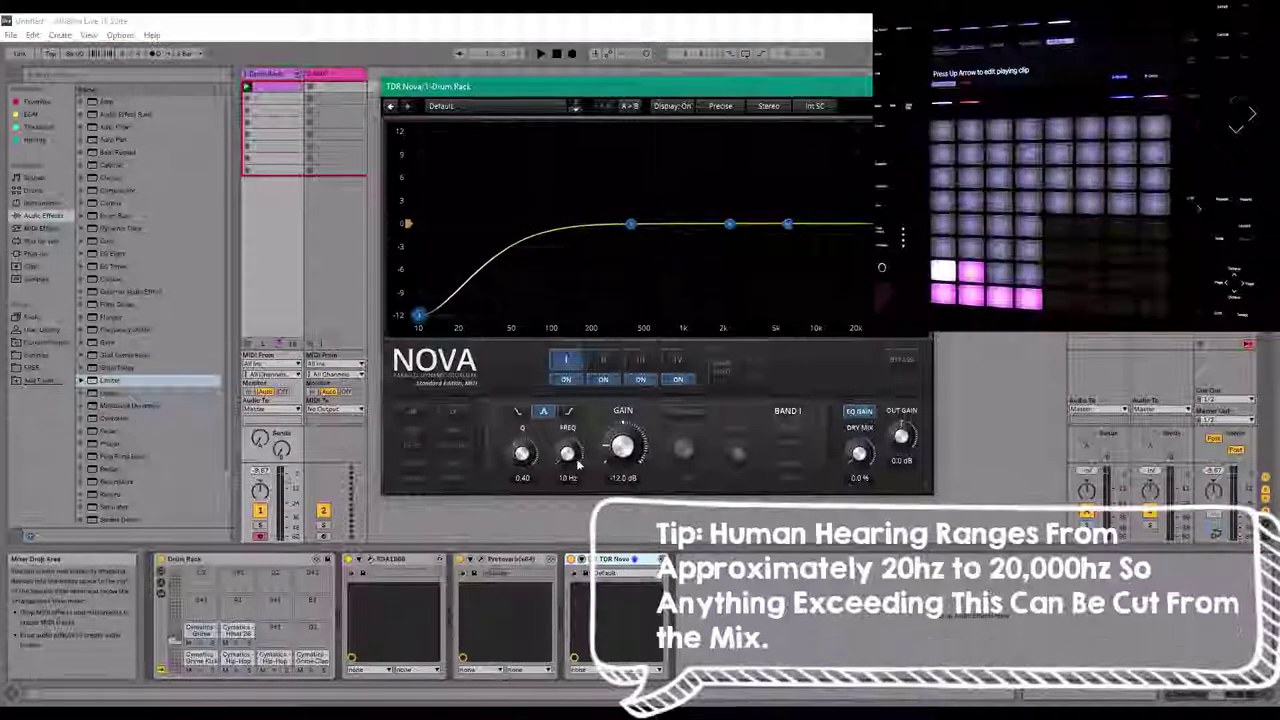
click(569, 412)
click(518, 411)
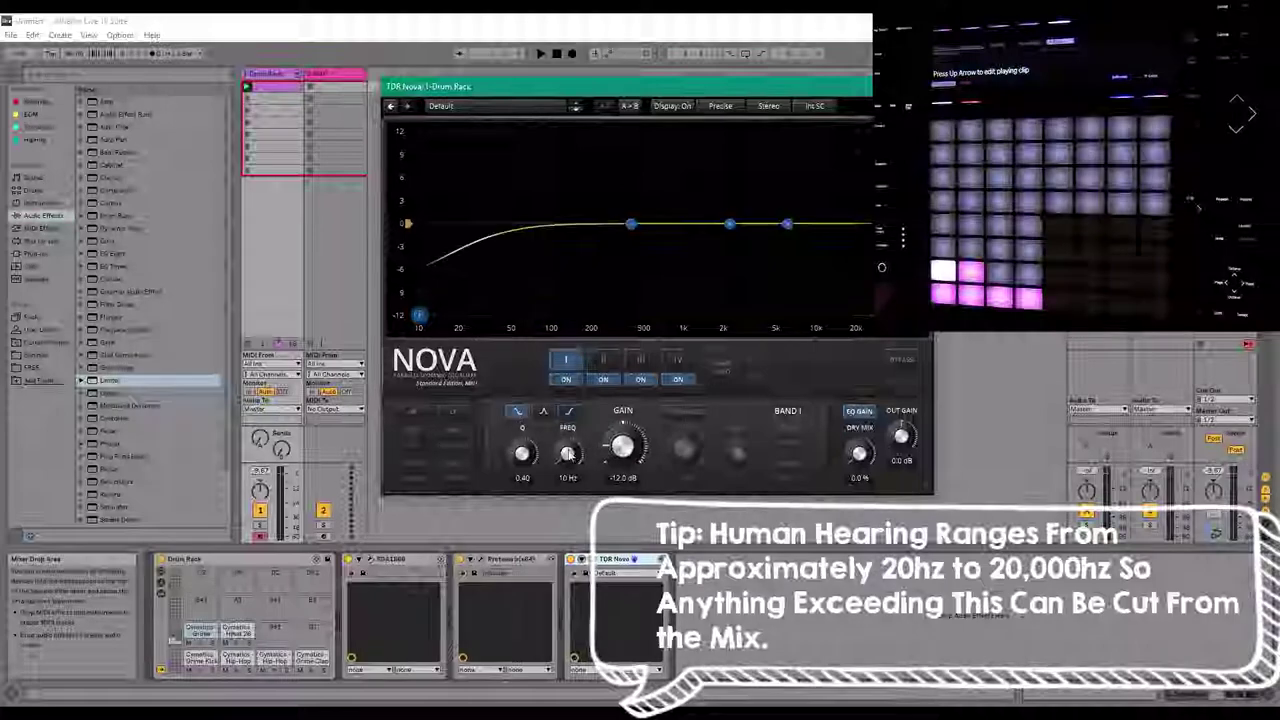
click(518, 412)
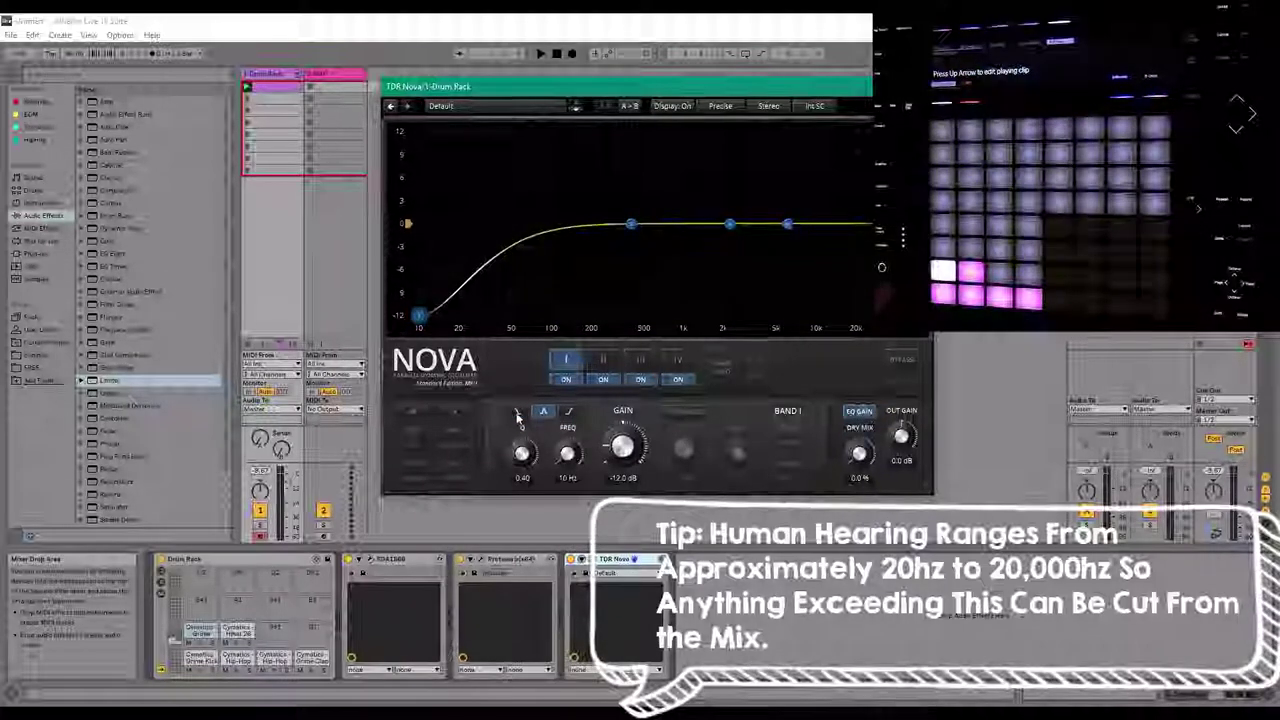
drag(420, 314, 461, 317)
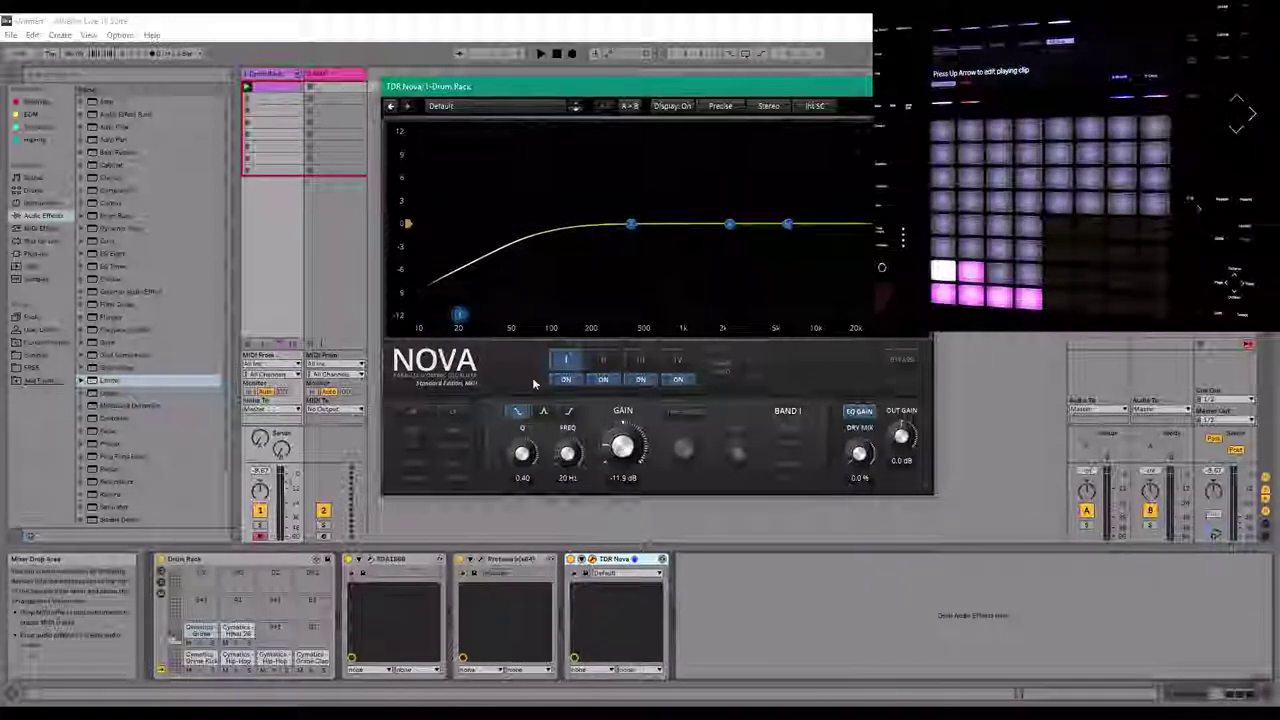
mouse_move(525, 457)
mouse_down()
mouse_move(525, 420)
mouse_move(525, 433)
mouse_up()
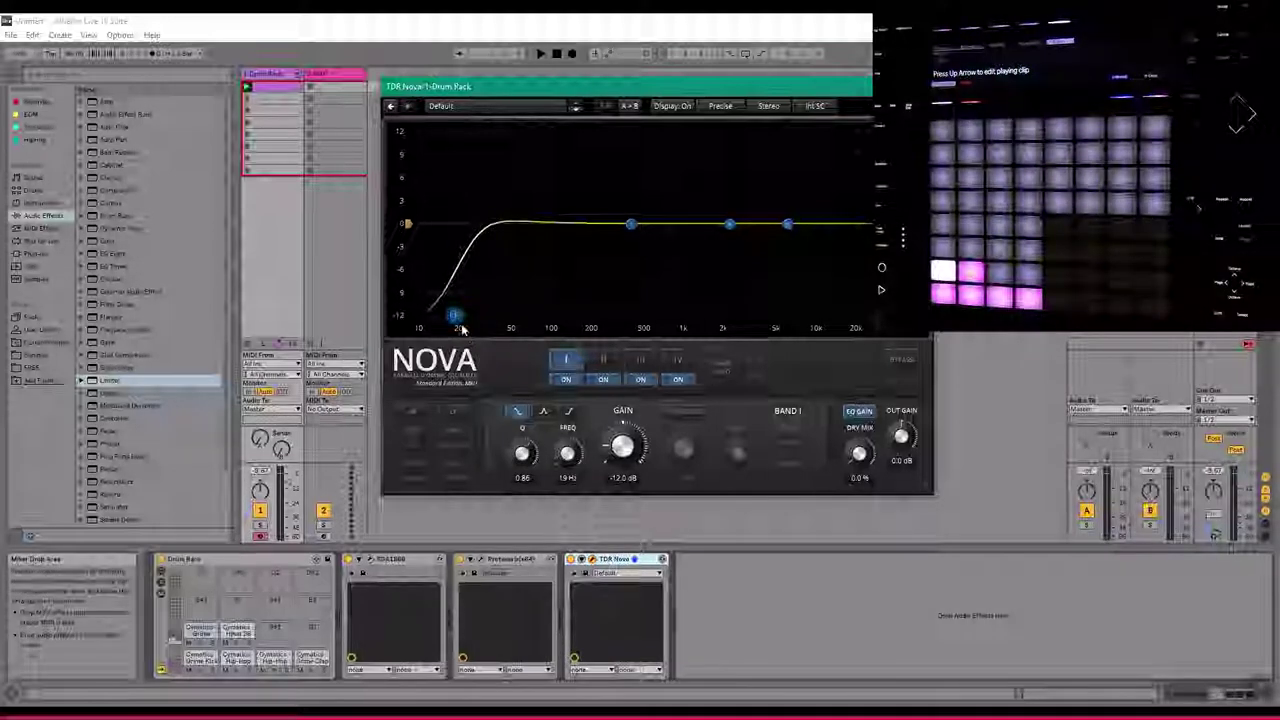
Set TDR Nova's band II to 0.8 dB at 141 Hz, and band III to 1.0 dB at 1315 Hz with Q 1.21
drag(630, 224, 573, 222)
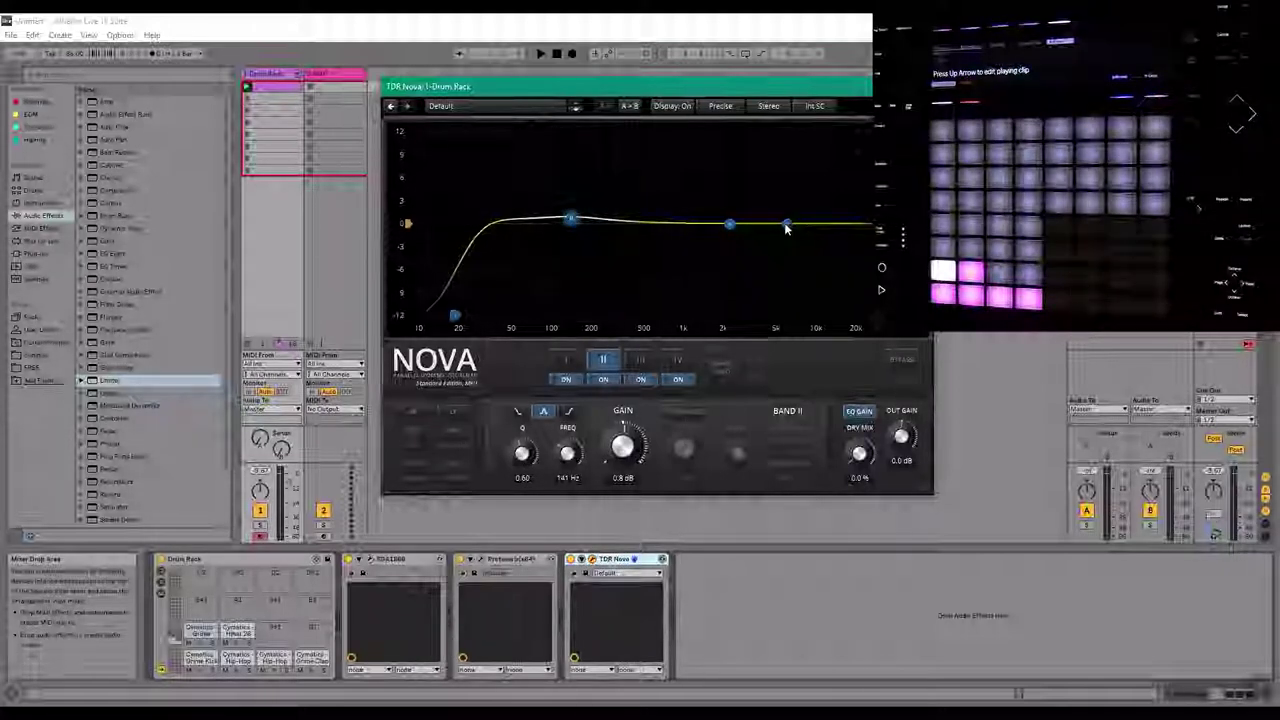
drag(731, 225, 688, 218)
drag(522, 455, 522, 404)
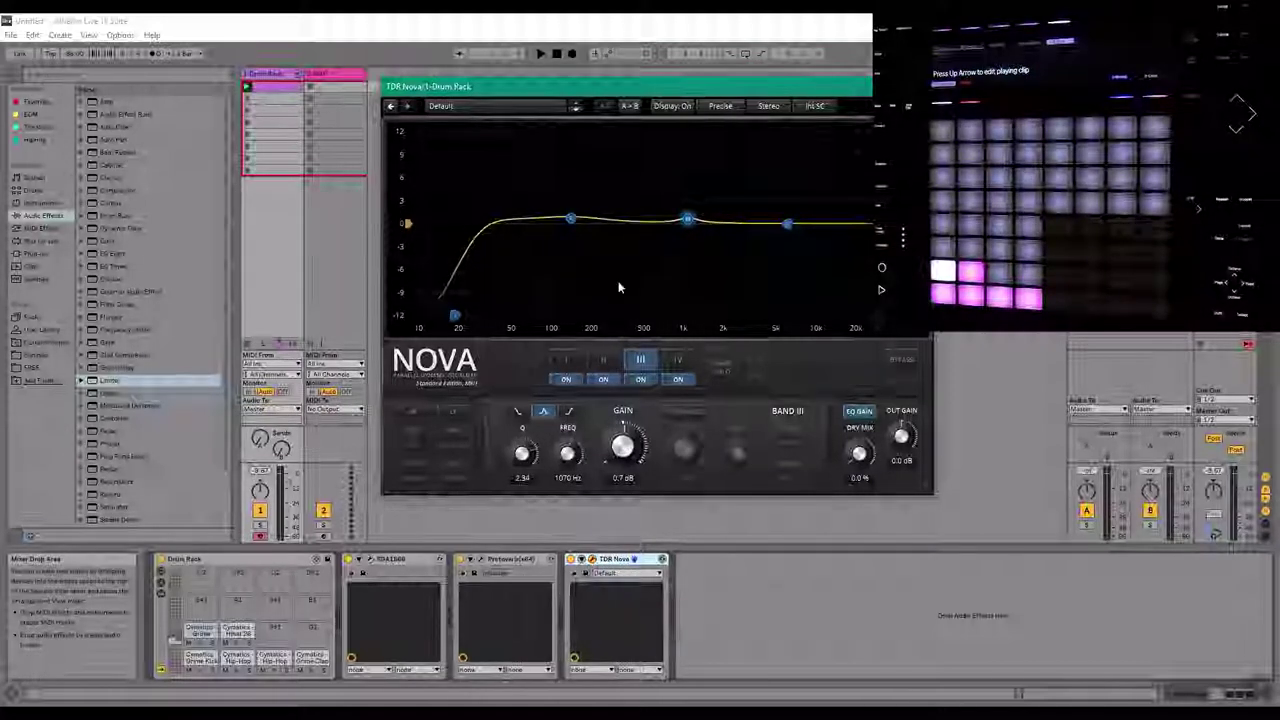
drag(688, 218, 683, 174)
drag(517, 467, 522, 518)
scroll(683, 176, up, 8)
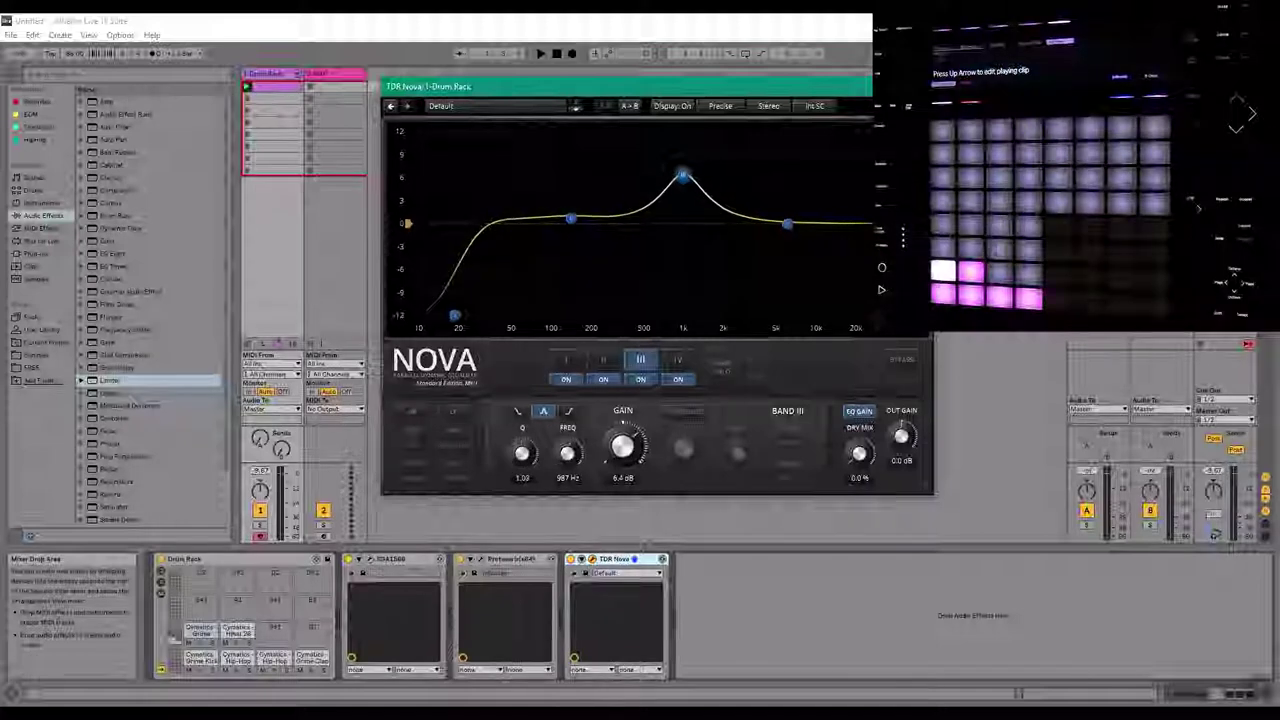
drag(683, 178, 700, 216)
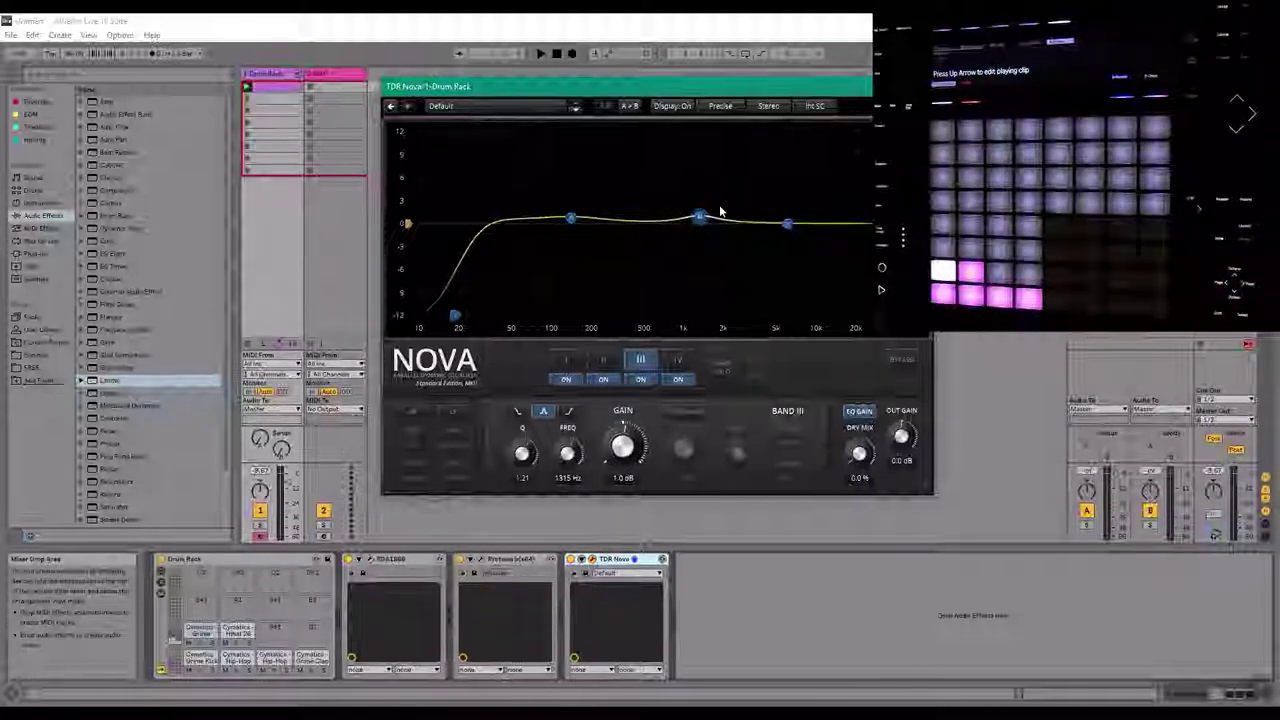
Switch TDR Nova's spectrum analyzer to the output signal and play the beat to watch its spectrum
key(space)
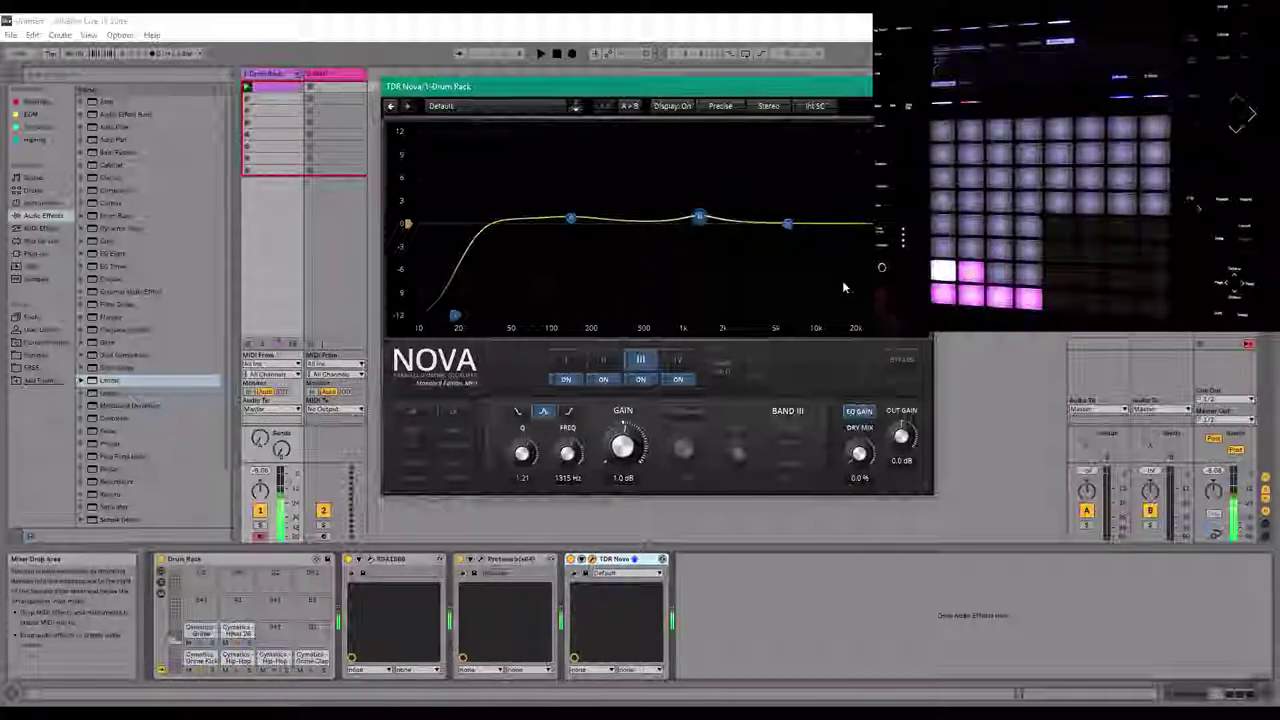
key(space)
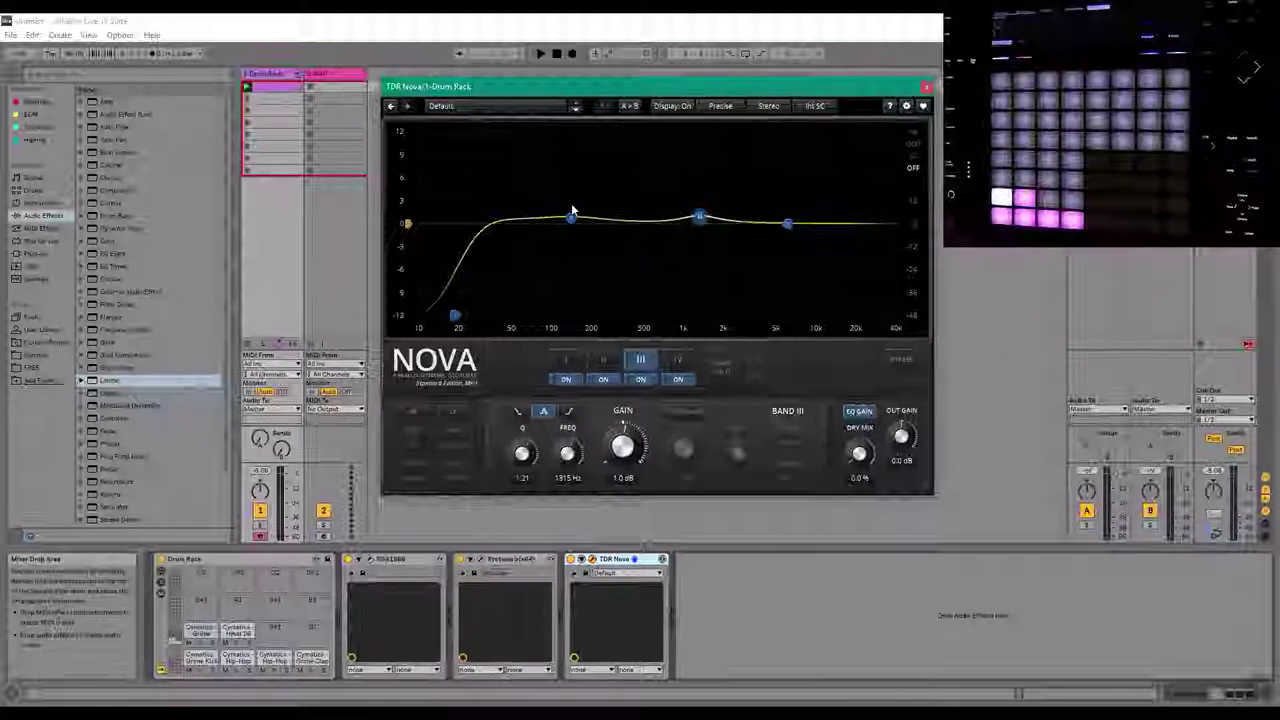
click(913, 140)
key(space)
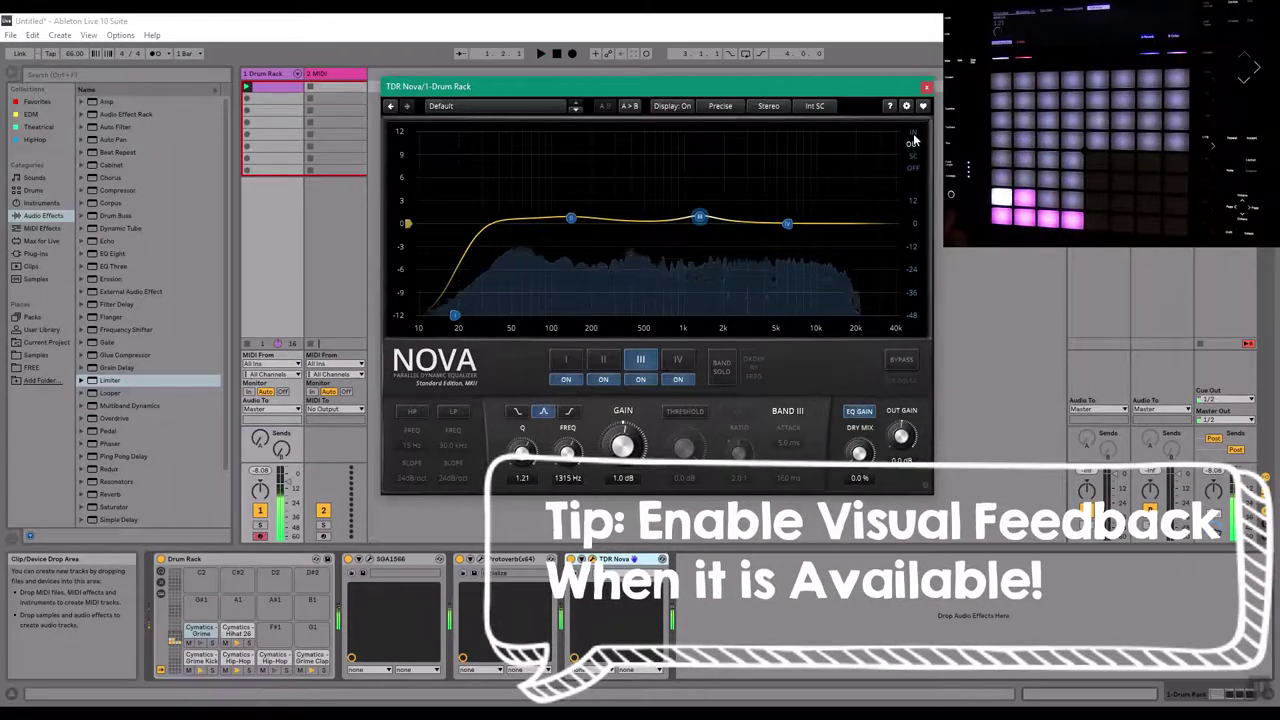
key(space)
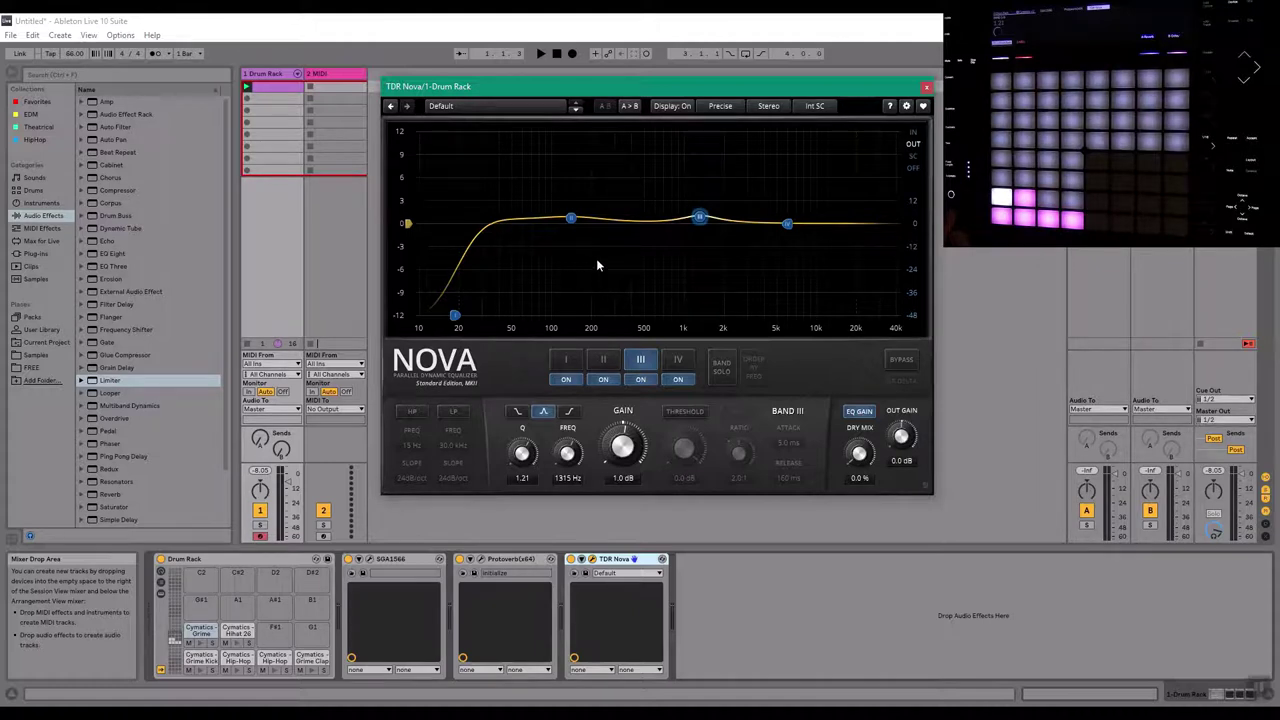
Raise TDR Nova's band II to 3.0 dB at 101 Hz while auditioning the beat
key(space)
mouse_move(572, 222)
mouse_down()
mouse_move(557, 206)
mouse_move(557, 166)
mouse_move(556, 207)
mouse_move(518, 138)
mouse_move(554, 205)
mouse_up()
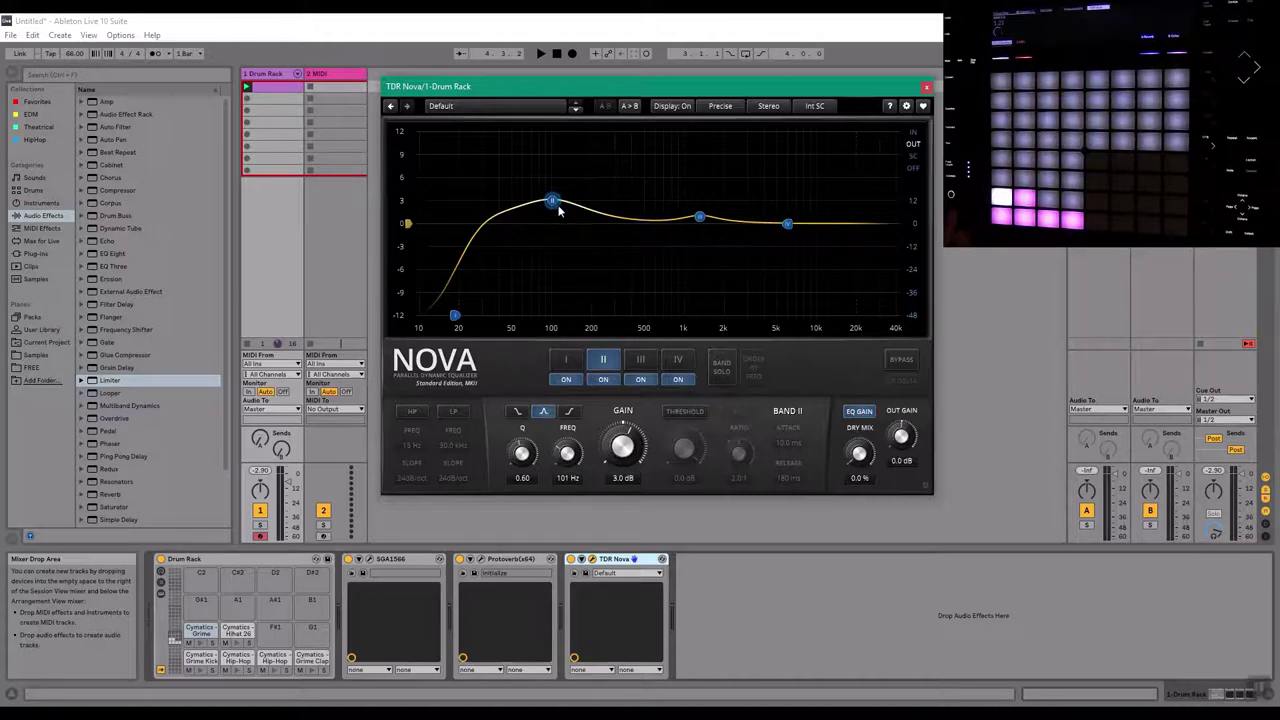
key(space)
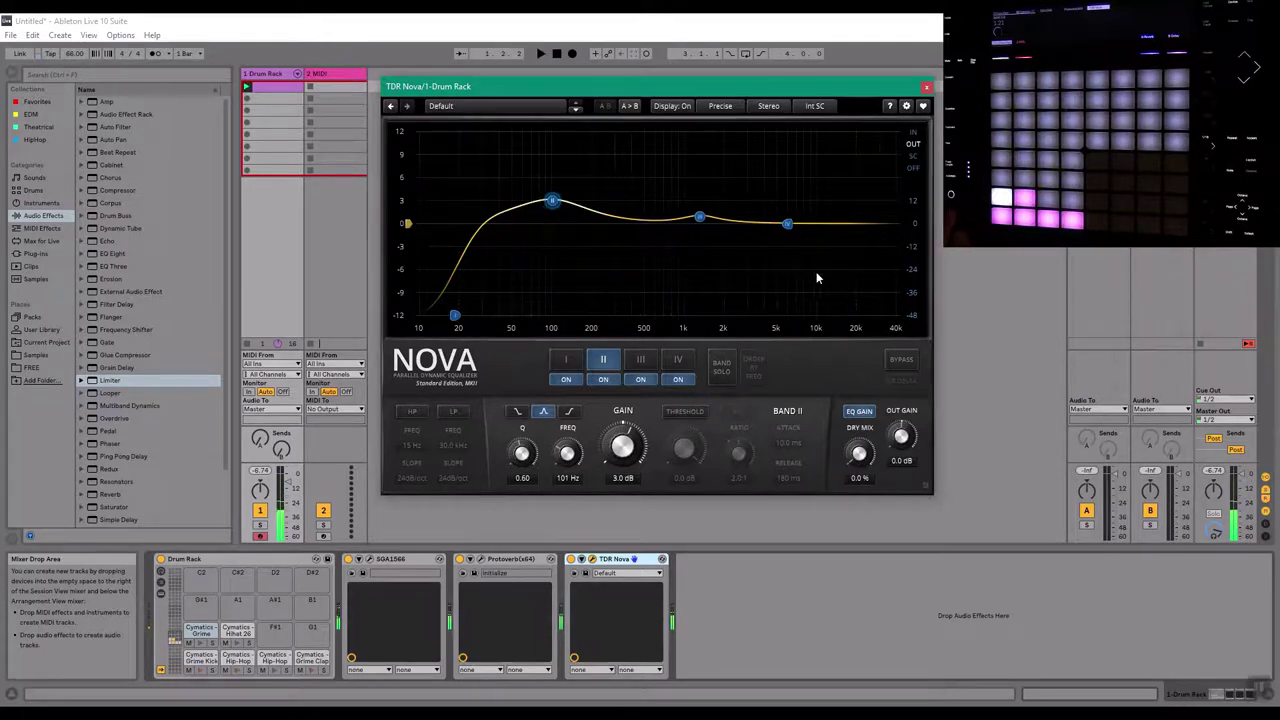
Shape band IV into a high-shelf cut of -4.8 dB at 7.2 kHz while auditioning the beat, and close the TDR Nova window
key(space)
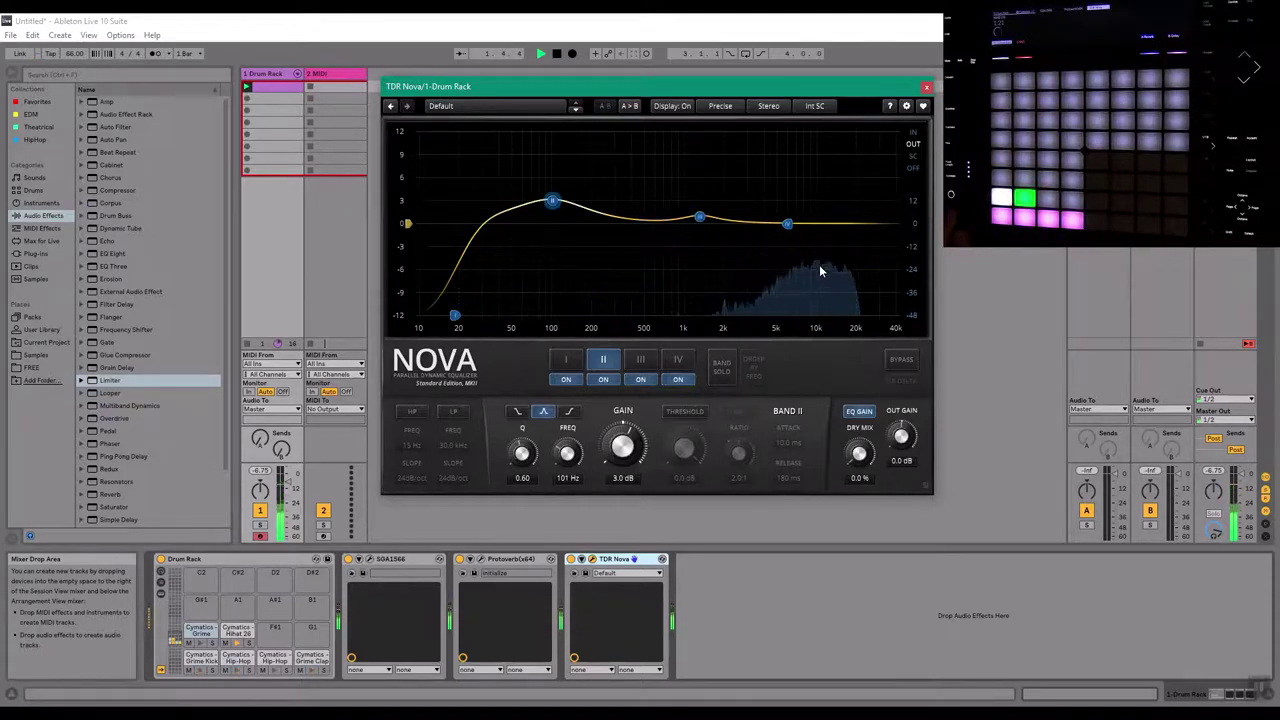
drag(787, 226, 783, 267)
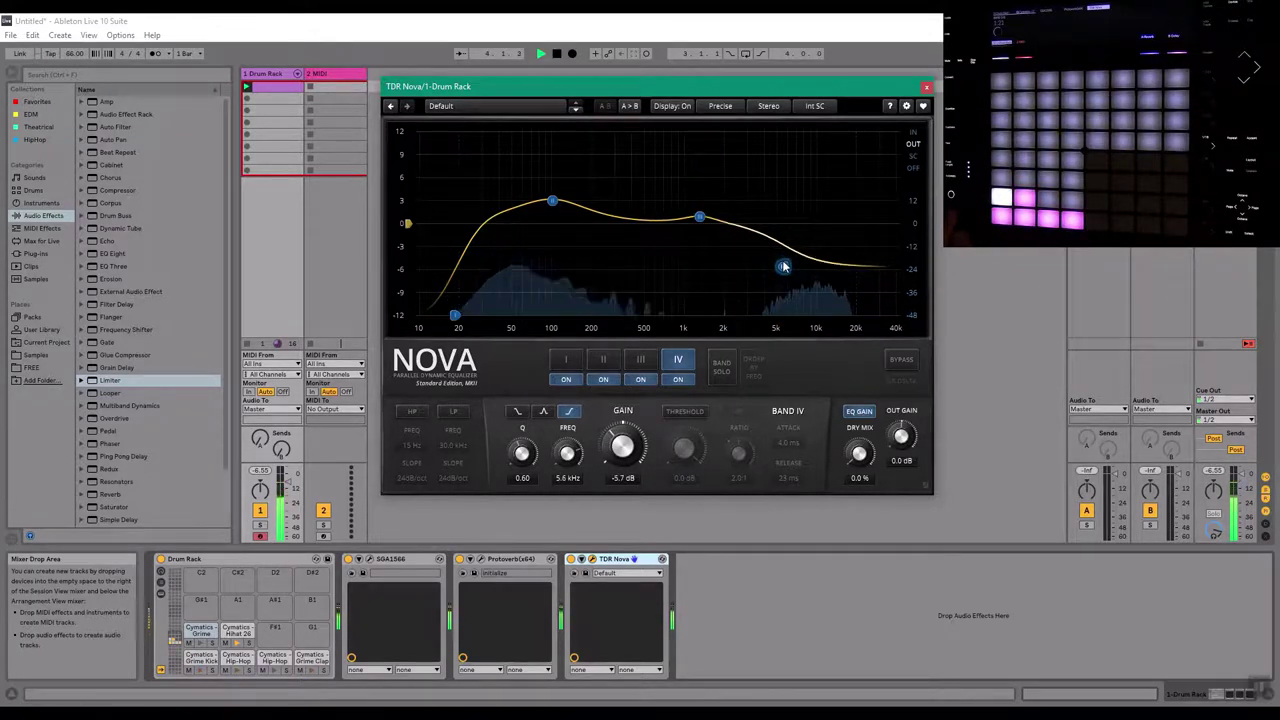
key(space)
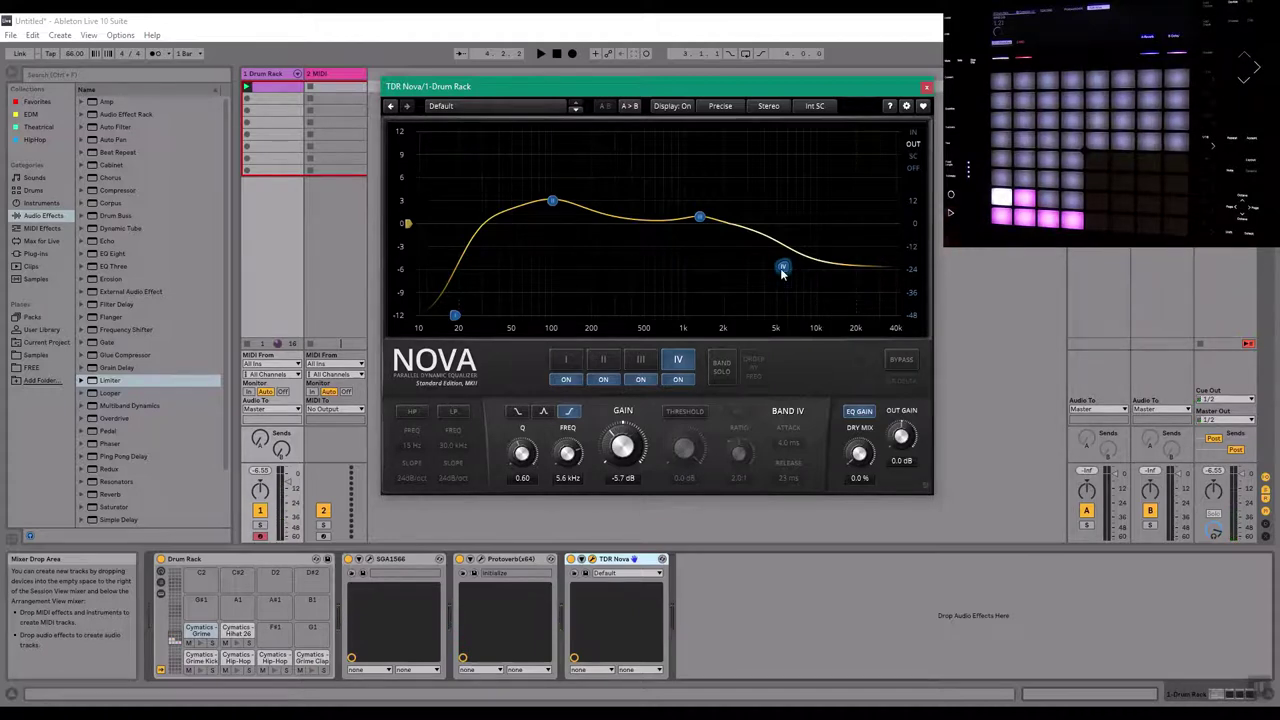
drag(783, 267, 791, 268)
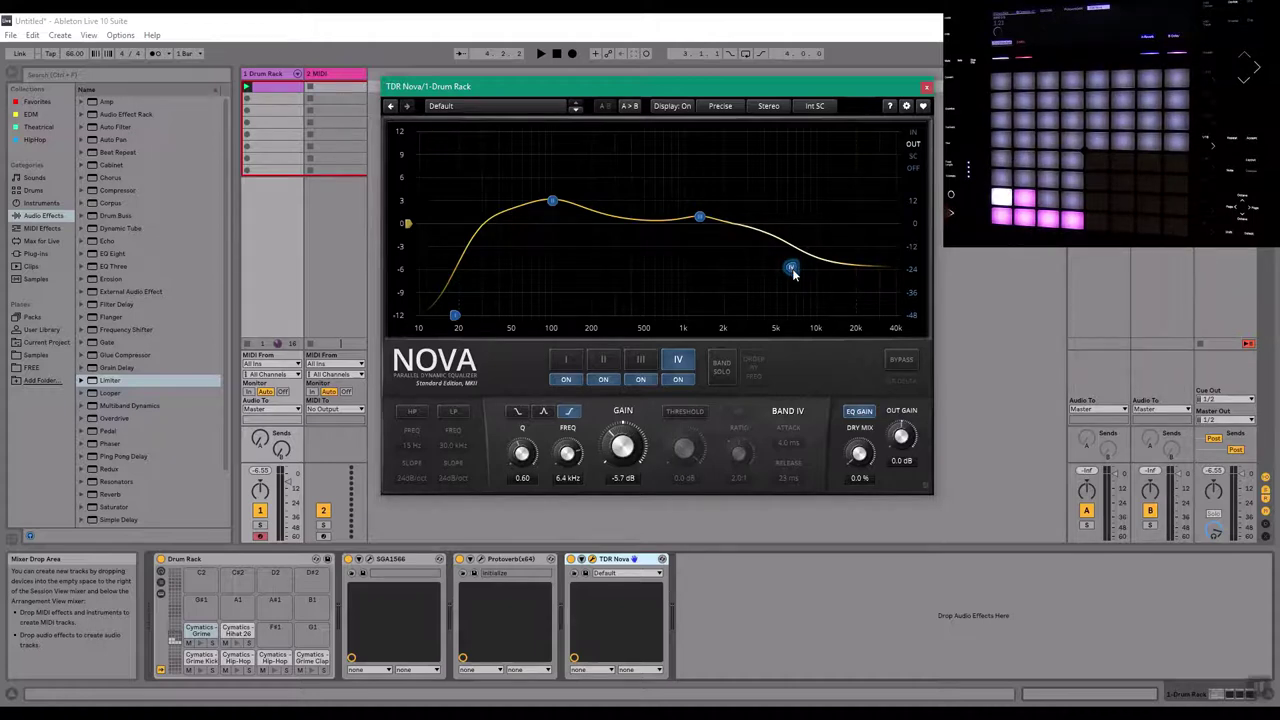
key(space)
mouse_move(793, 273)
mouse_down()
mouse_move(800, 229)
mouse_move(797, 260)
mouse_up()
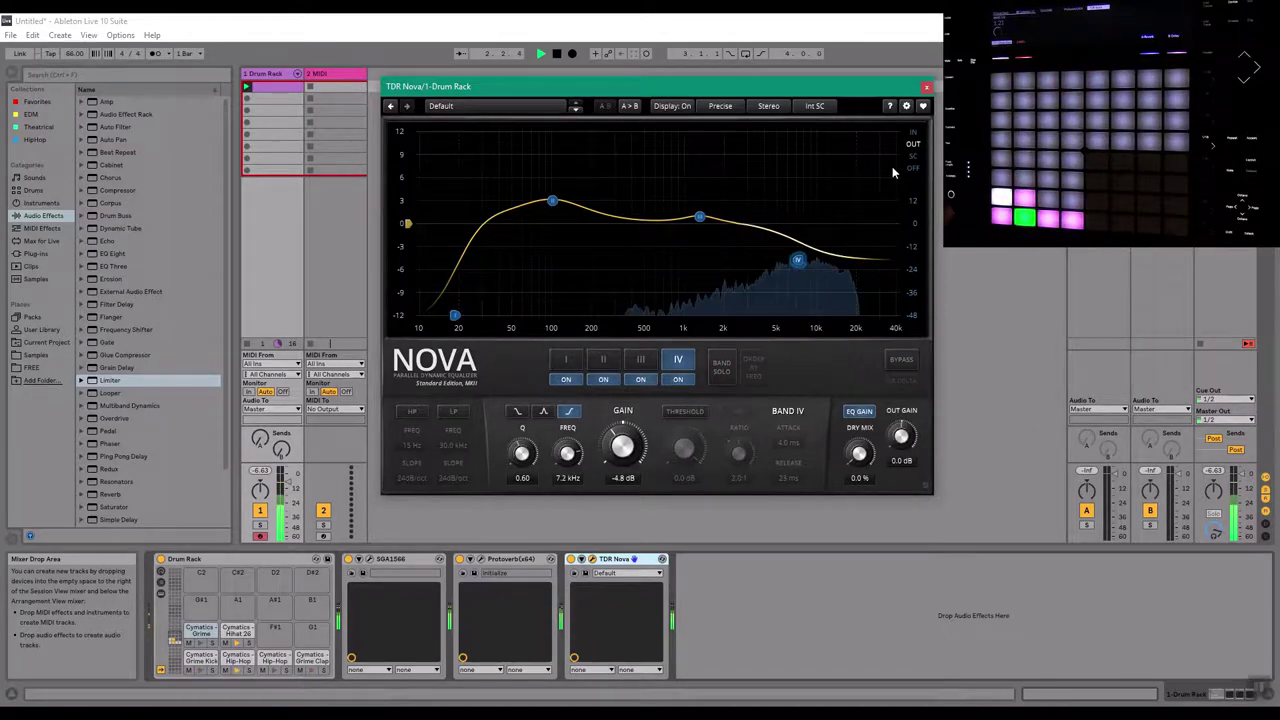
click(928, 87)
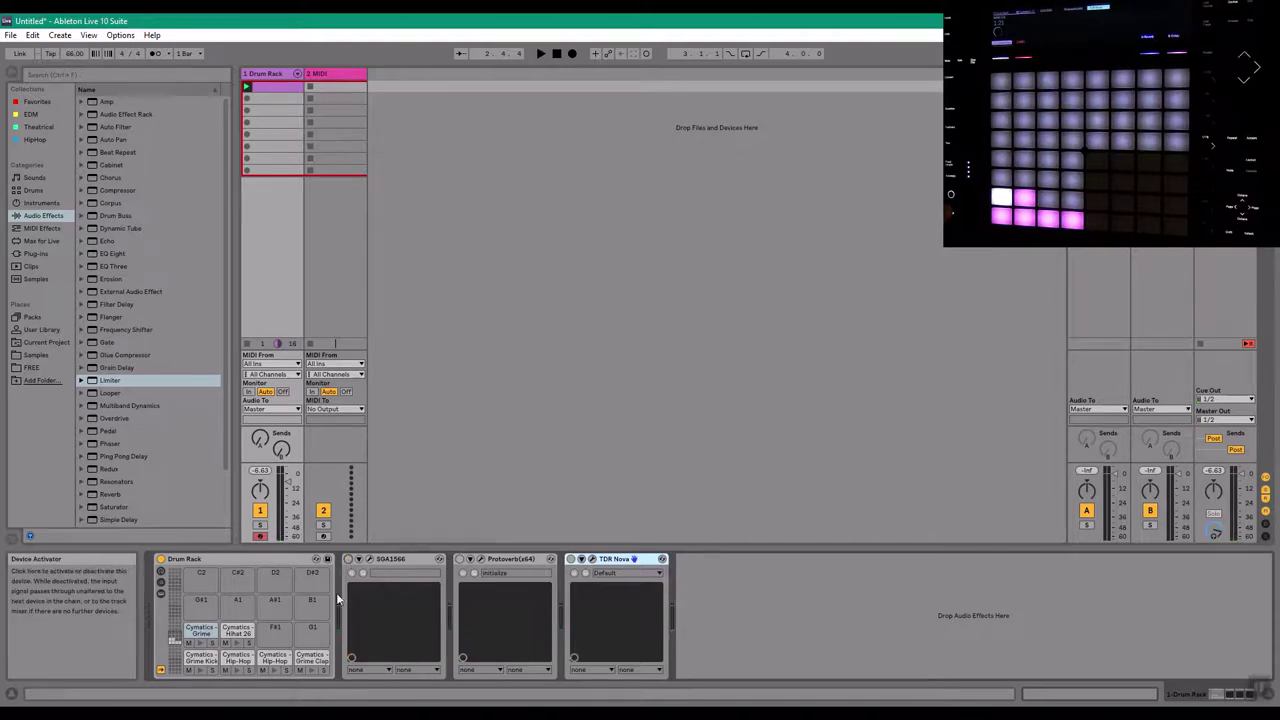
Play the beat with the three effects bypassed, and reactivate SGA1566, Protoverb and TDR Nova to compare the sound
key(space)
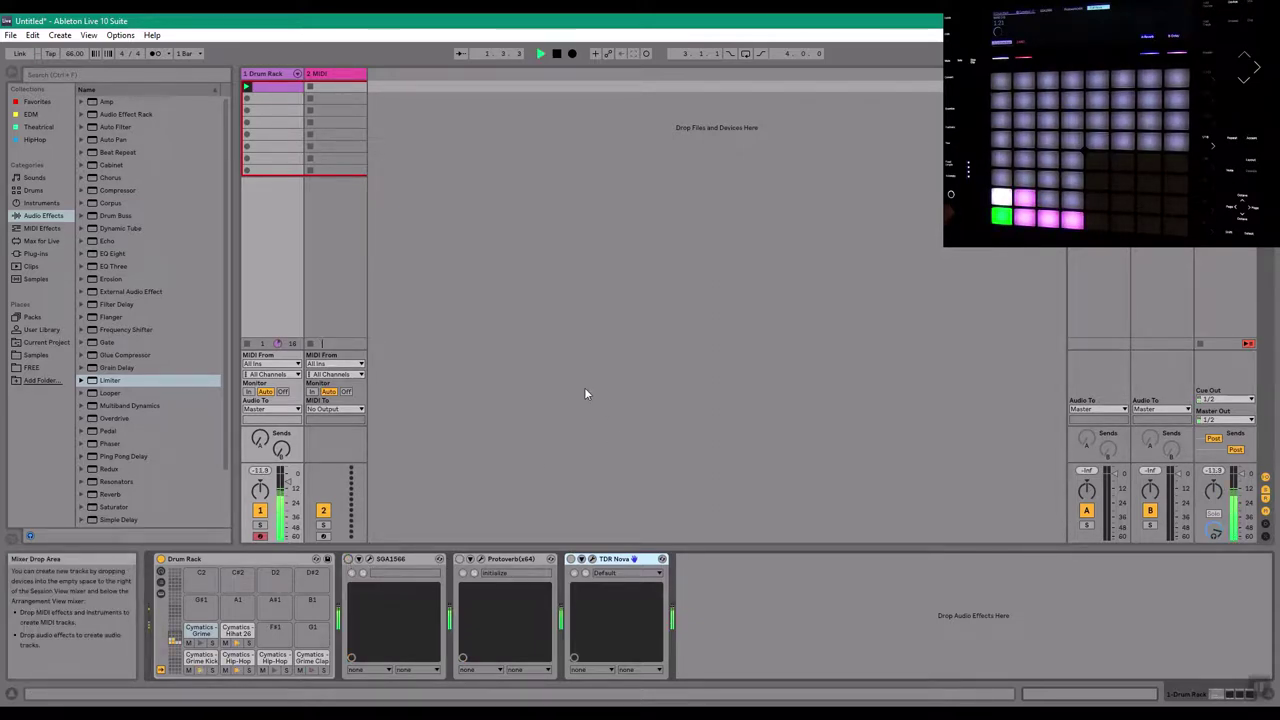
key(space)
click(348, 559)
click(459, 559)
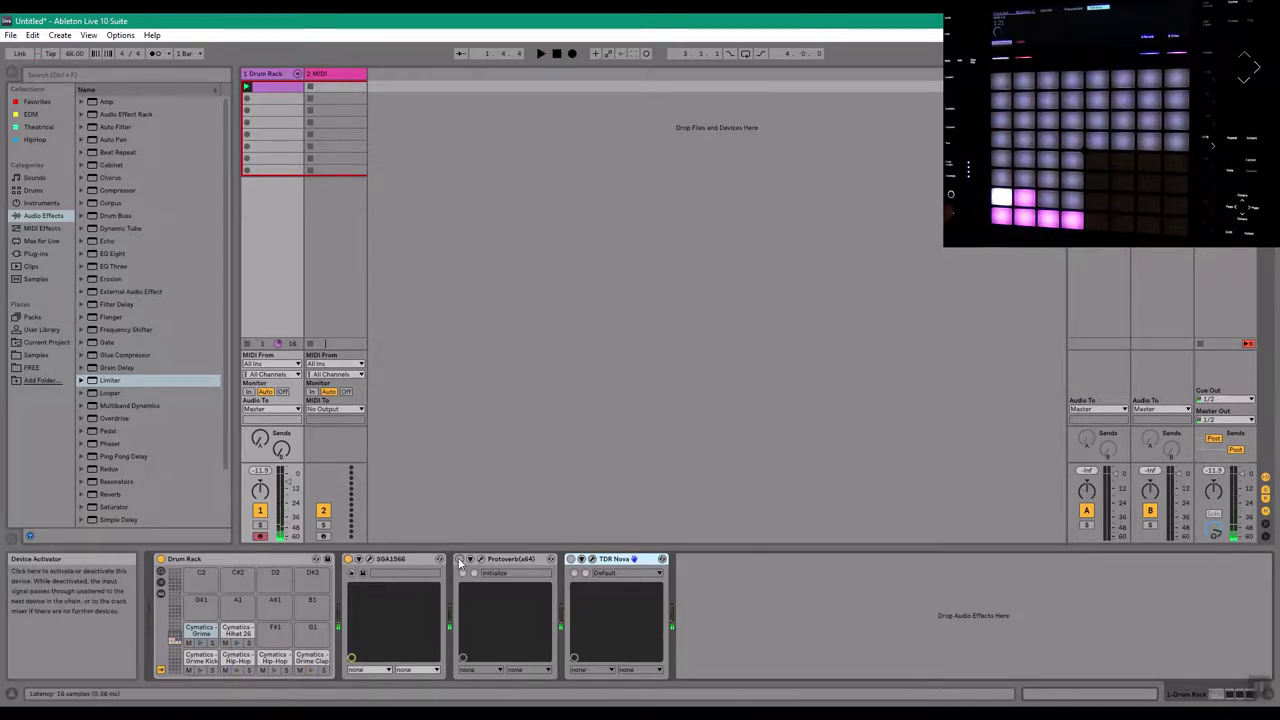
click(570, 559)
key(space)
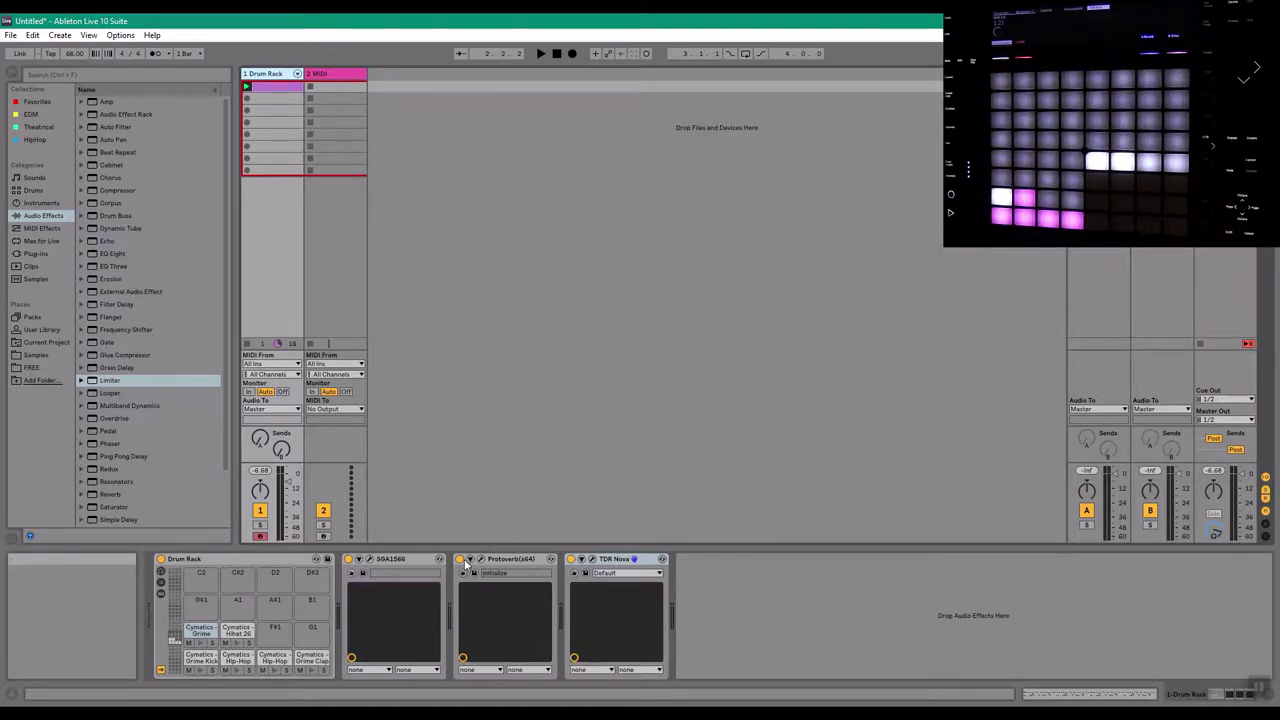
Show and hide the TDR Nova, Protoverb and SGA1566 plug-in windows
click(592, 560)
click(484, 560)
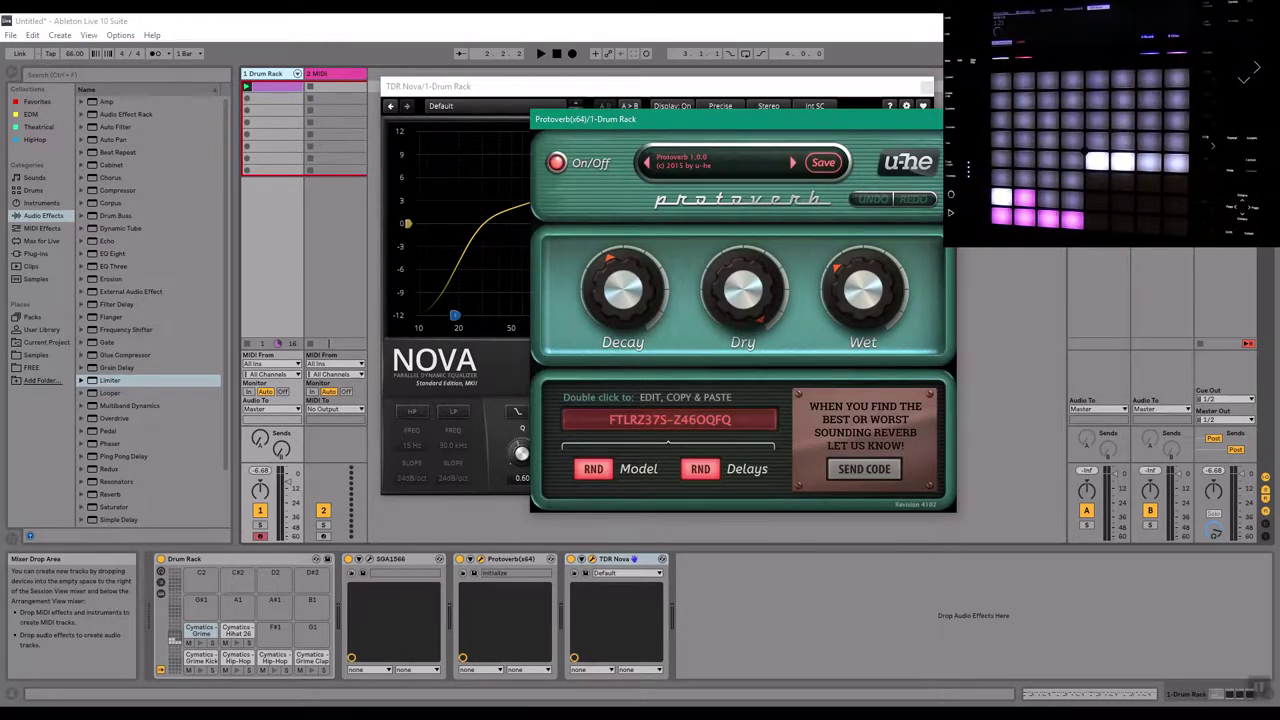
click(946, 119)
click(927, 88)
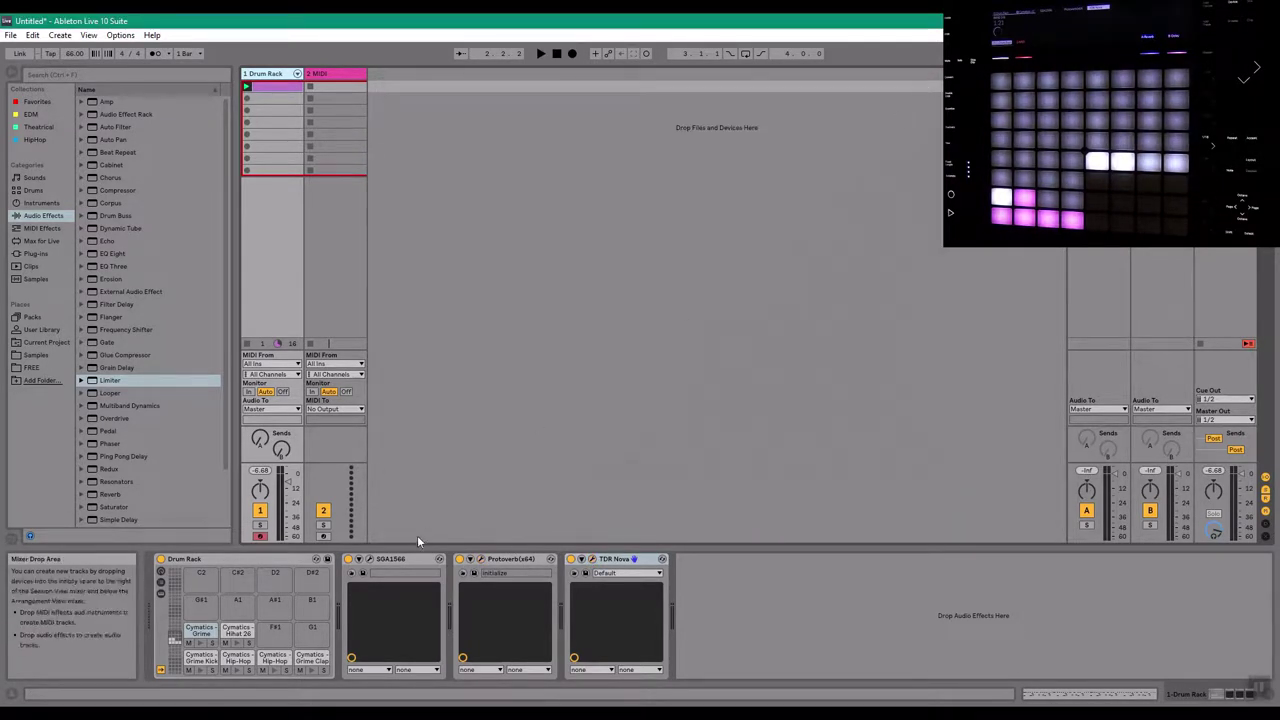
click(369, 560)
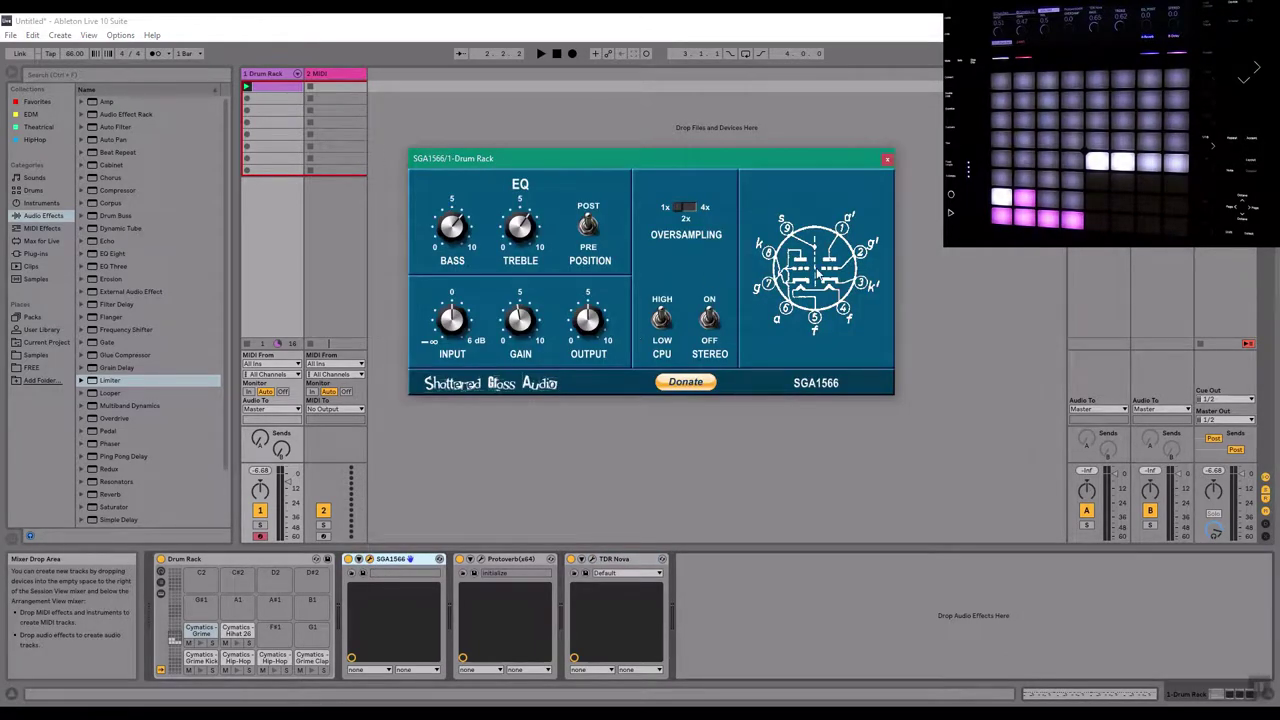
click(887, 160)
Examine the settings of SGA1566, Protoverb and TDR Nova one window at a time, in chain order
click(504, 560)
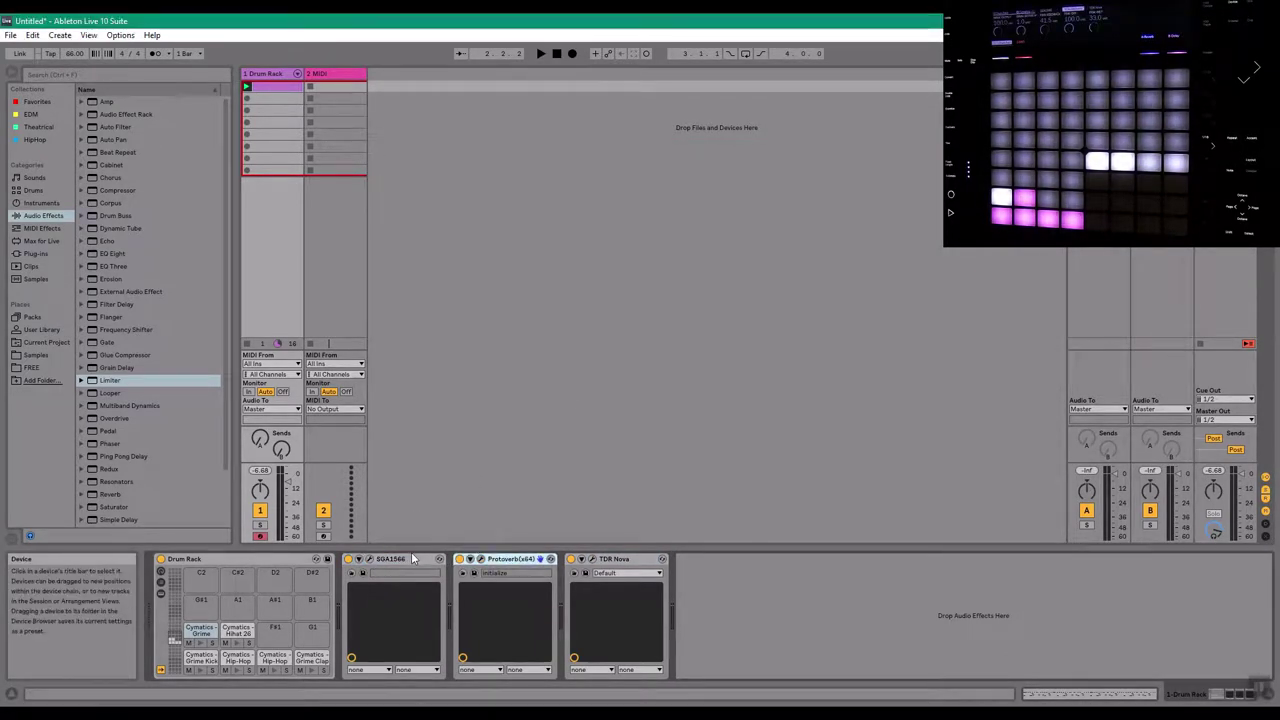
click(369, 559)
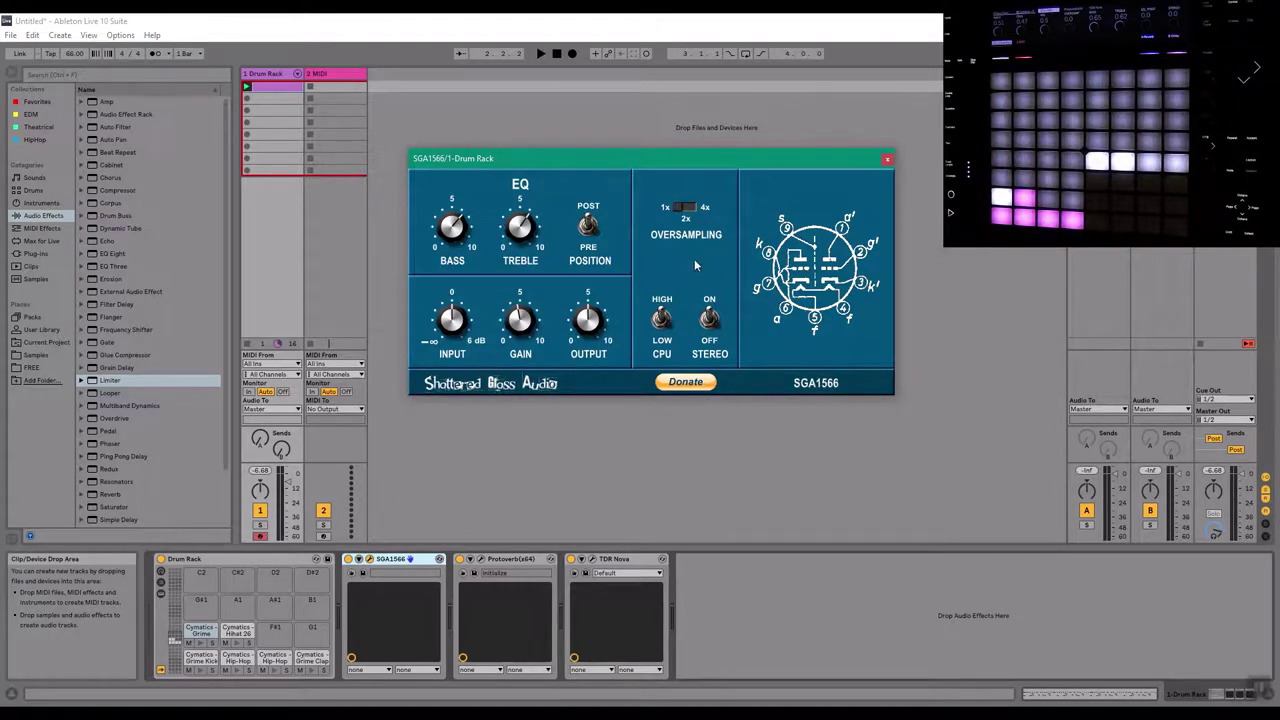
click(886, 158)
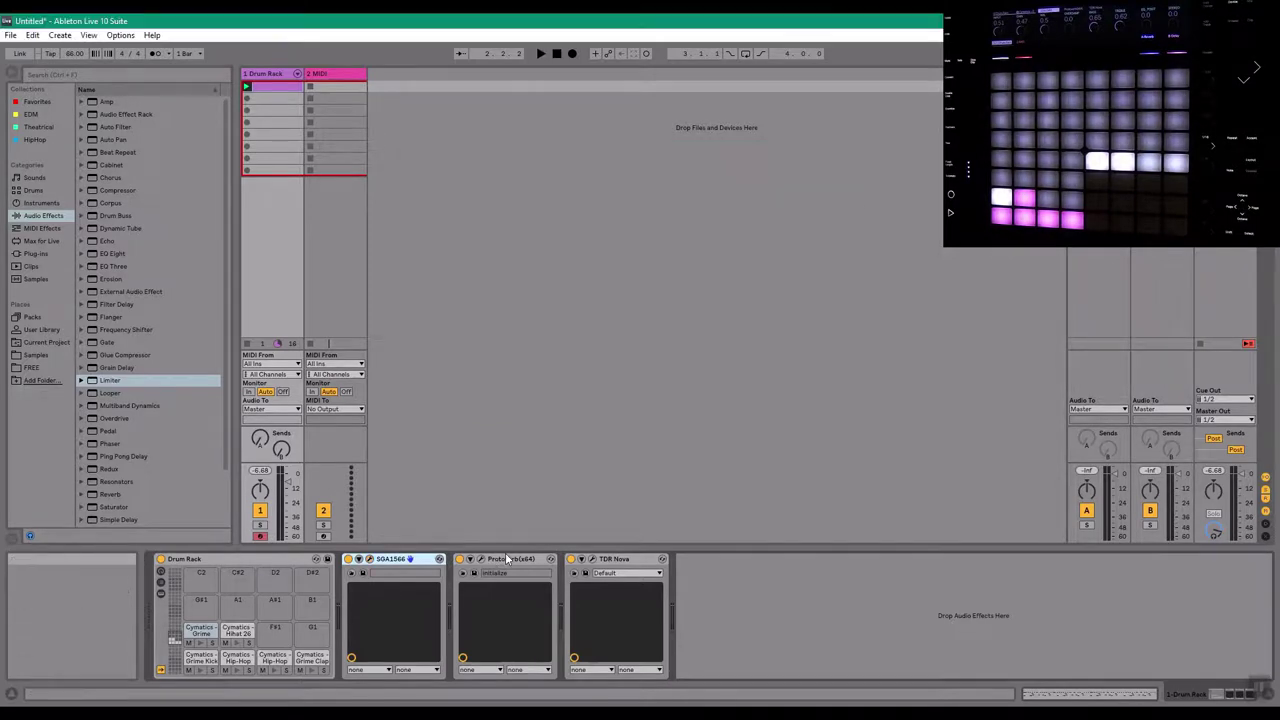
click(481, 559)
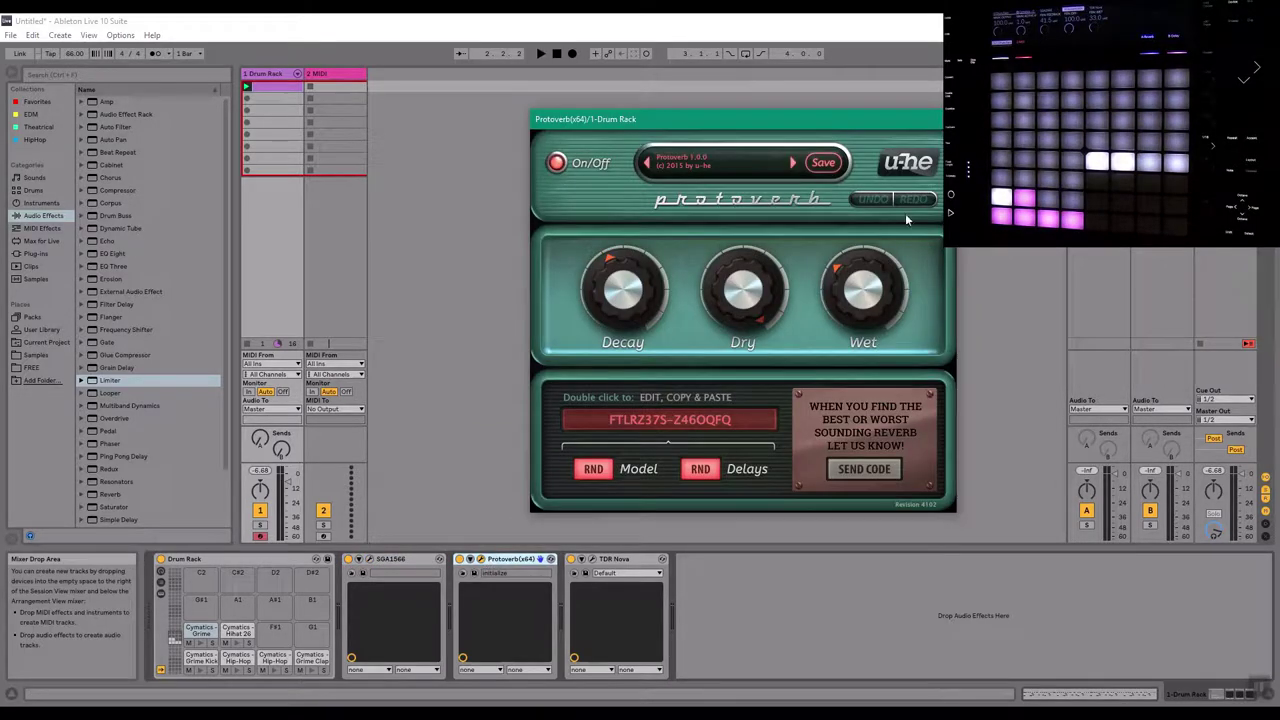
click(943, 119)
click(592, 560)
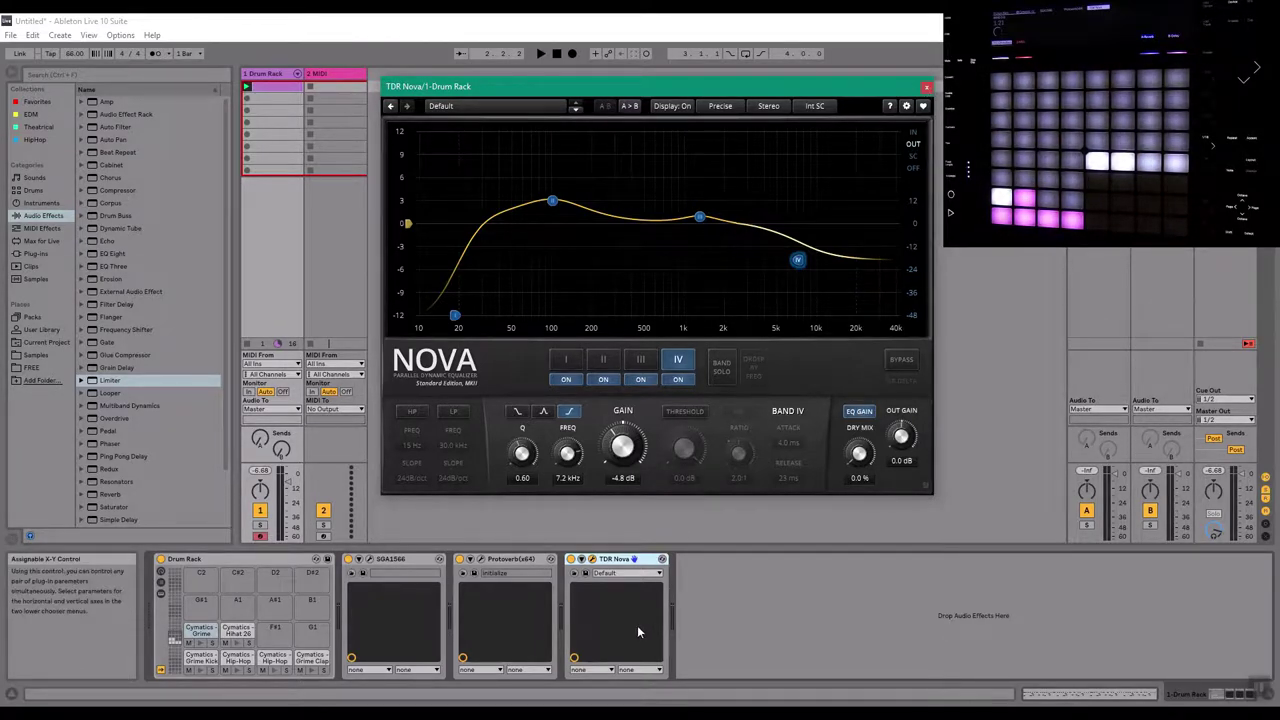
click(926, 86)
click(257, 560)
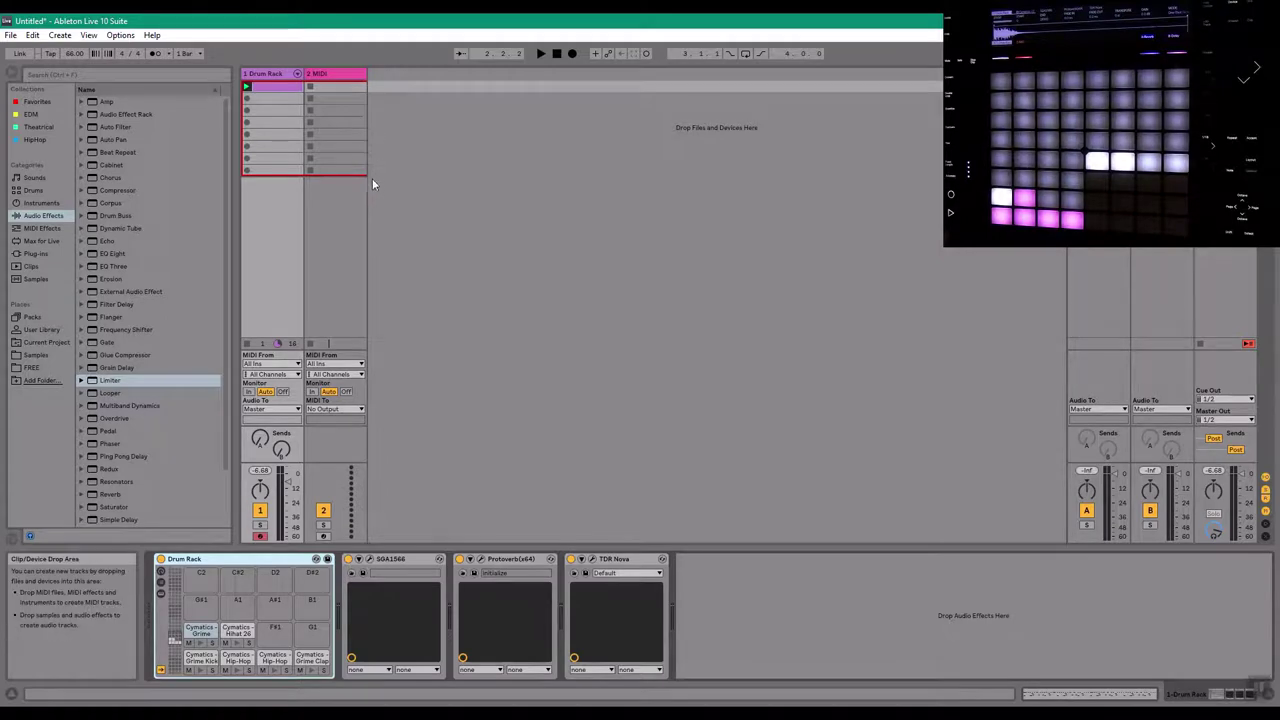
click(346, 147)
click(289, 135)
click(284, 75)
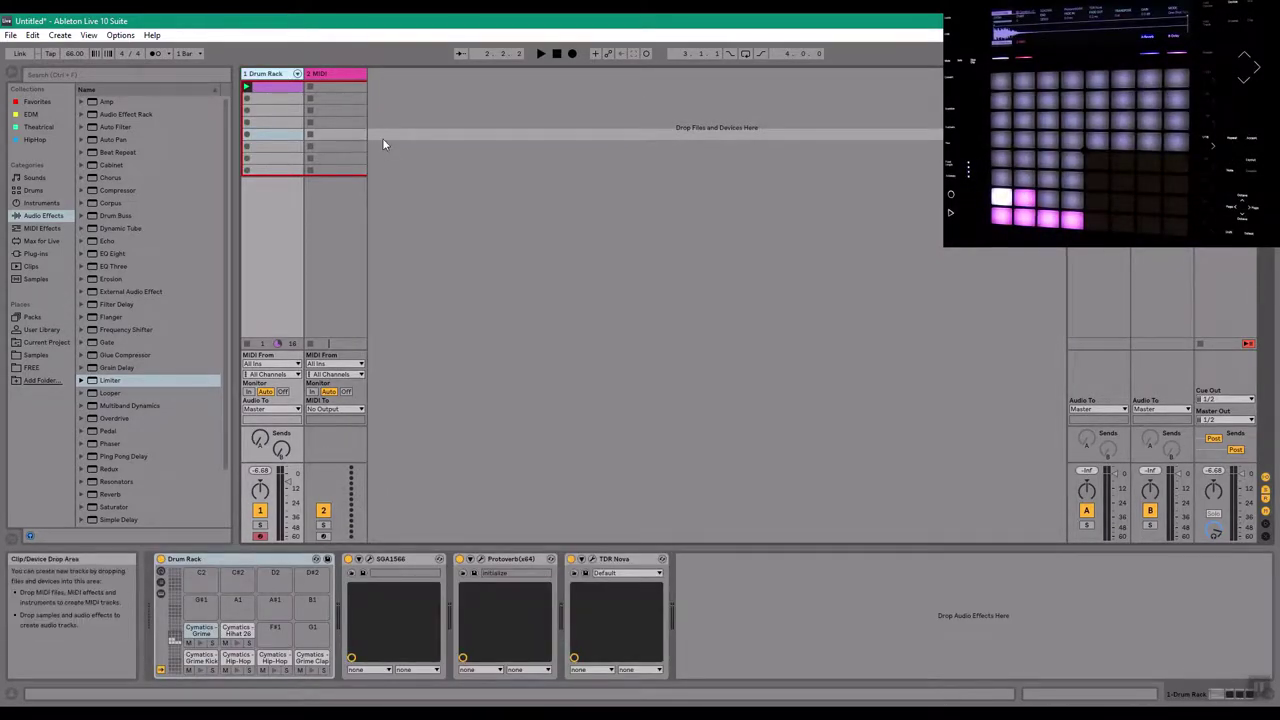
click(122, 36)
click(122, 36)
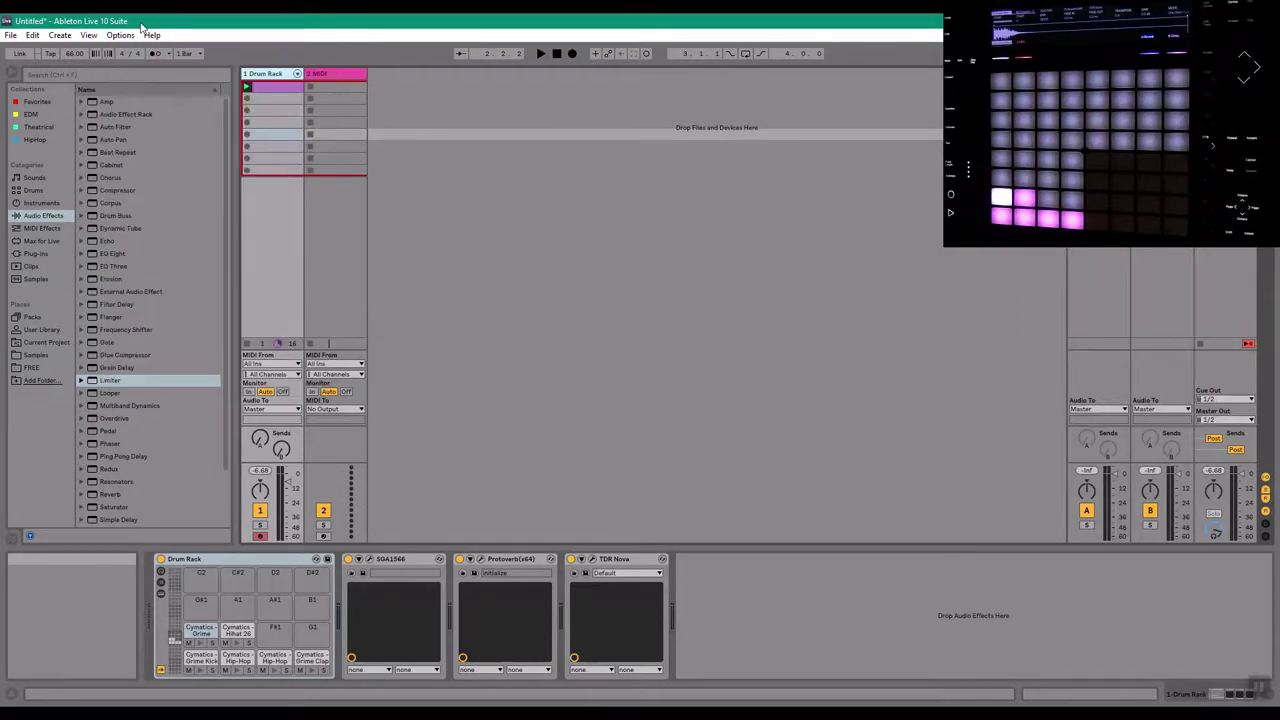
Load the DigitsVST_x64 synth from the FREE plug-ins folder onto the empty MIDI track and reposition its window
click(38, 253)
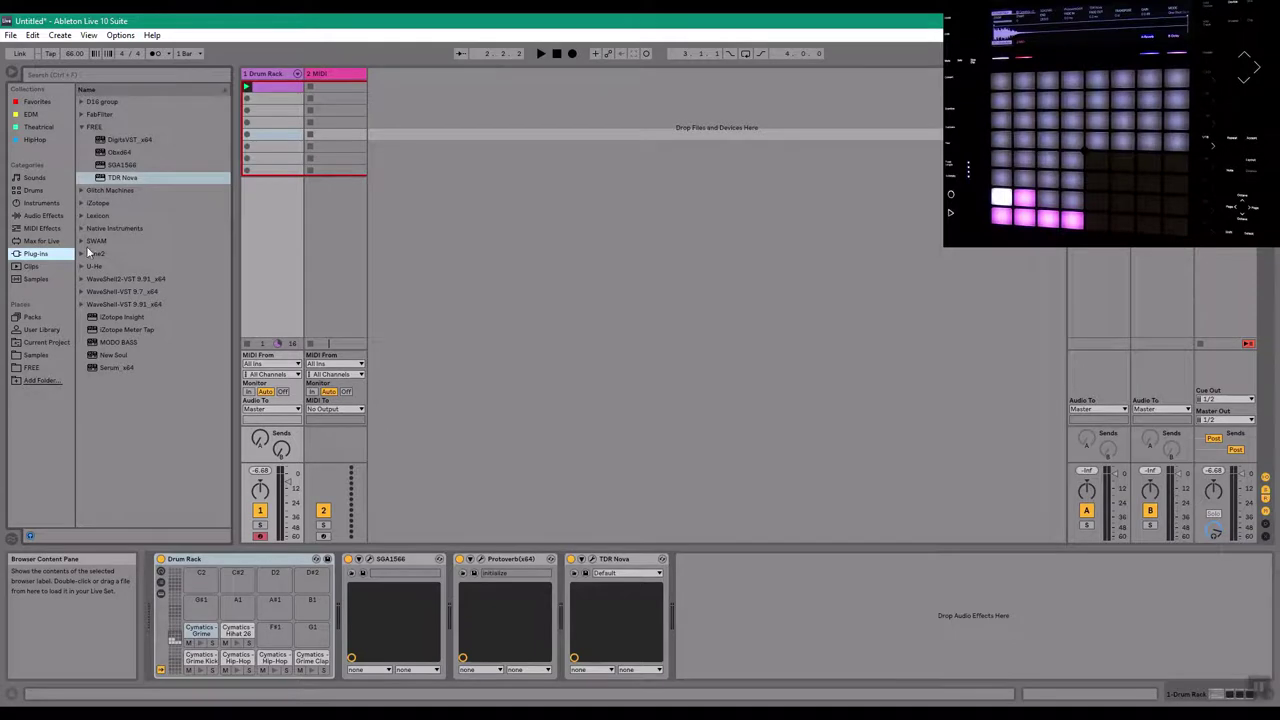
click(124, 154)
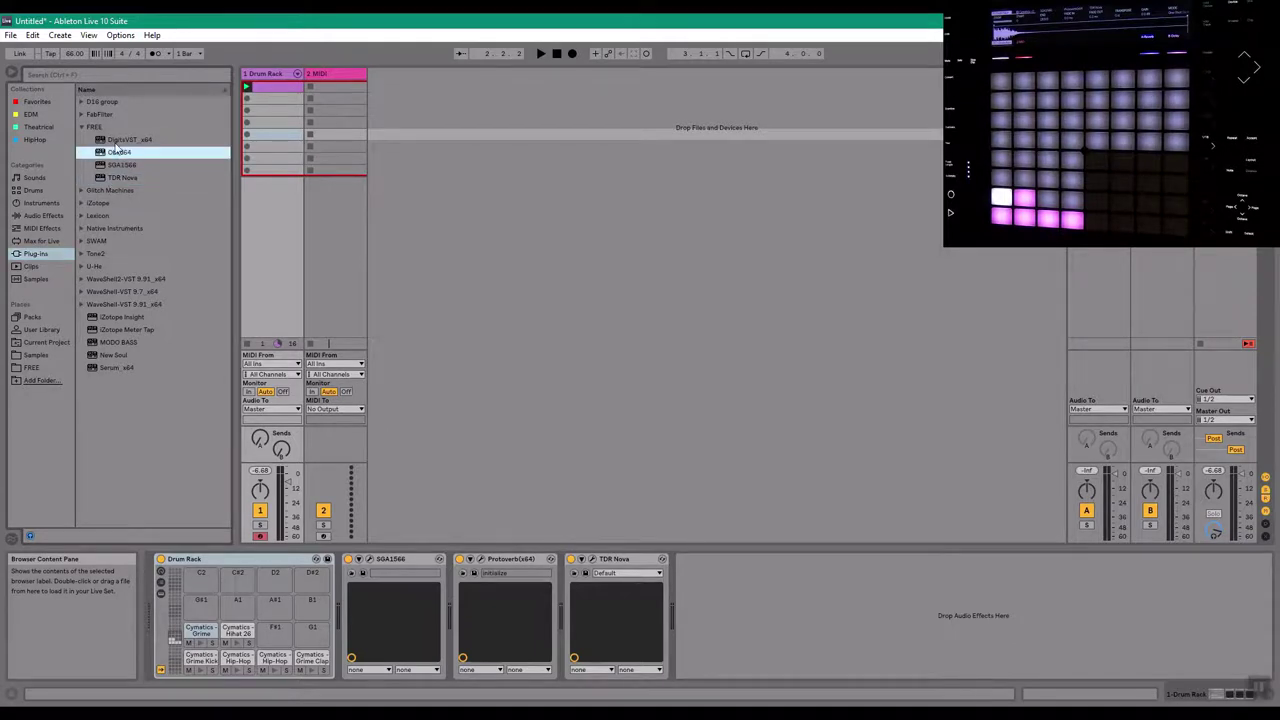
click(117, 142)
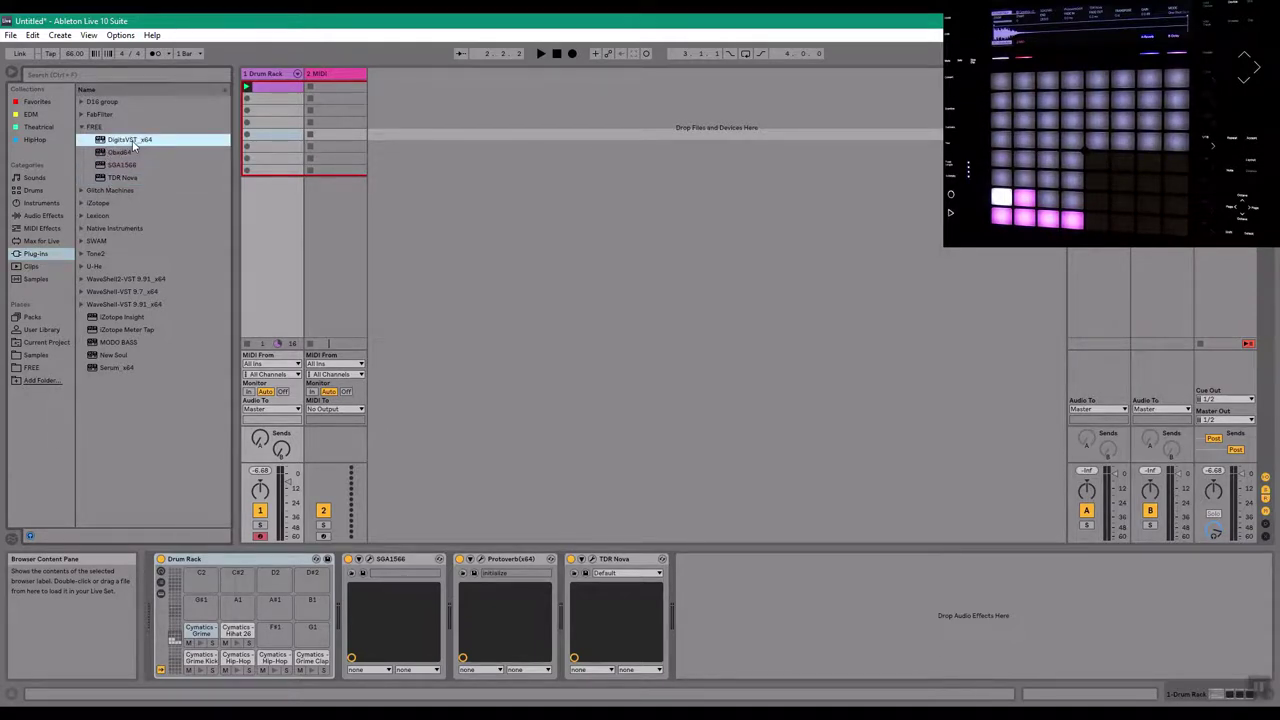
drag(118, 141, 333, 91)
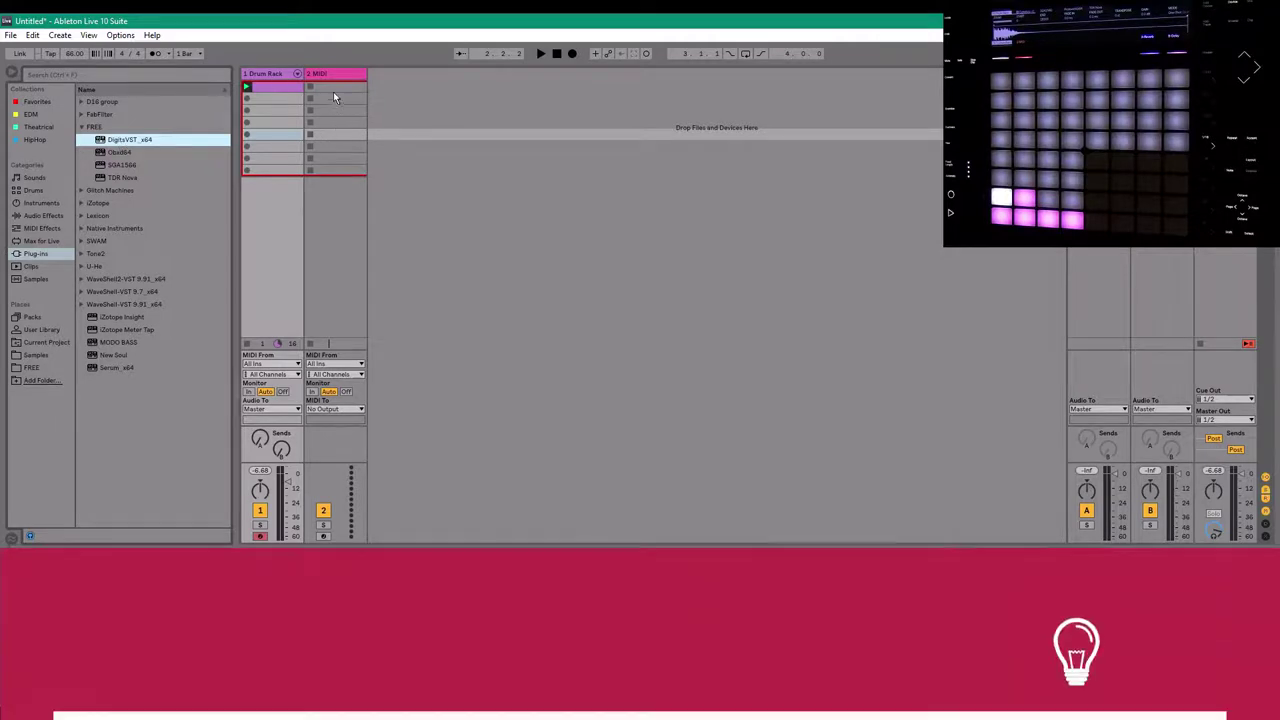
drag(724, 90, 789, 172)
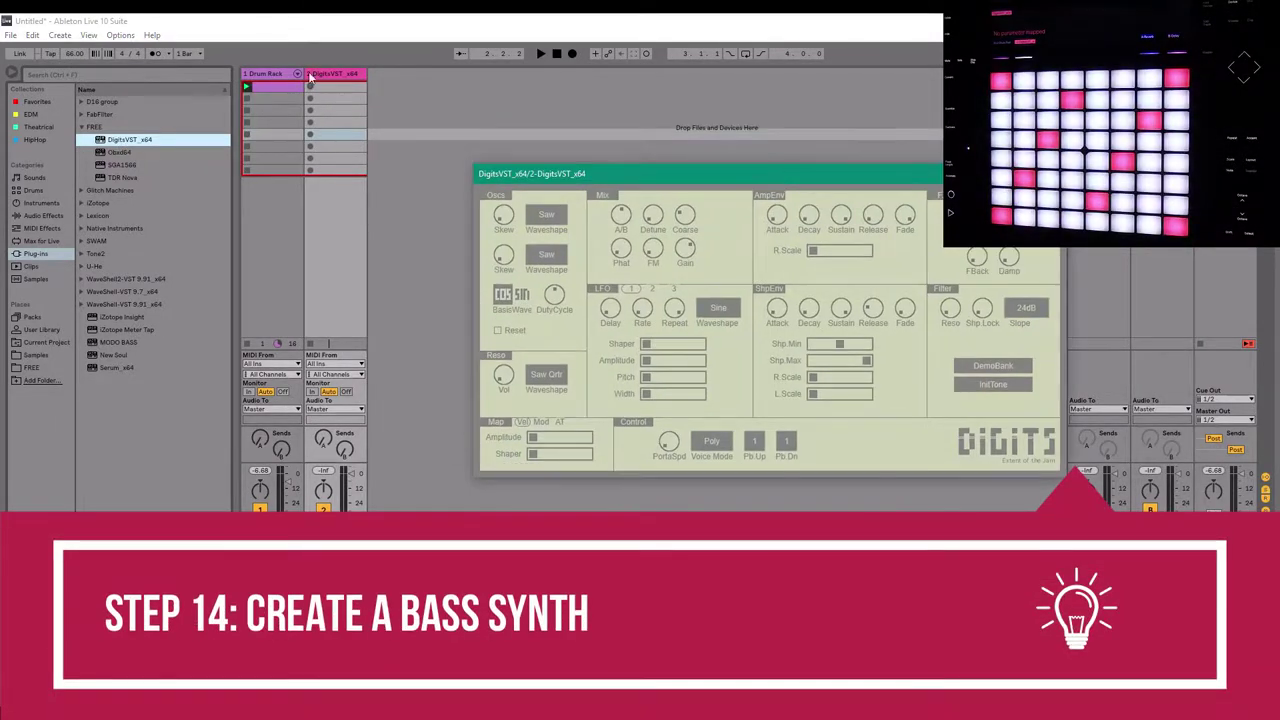
Switch between the Drum Rack and DigitsVST_x64 tracks, ending on DigitsVST_x64, and reposition the synth window
click(275, 74)
click(326, 74)
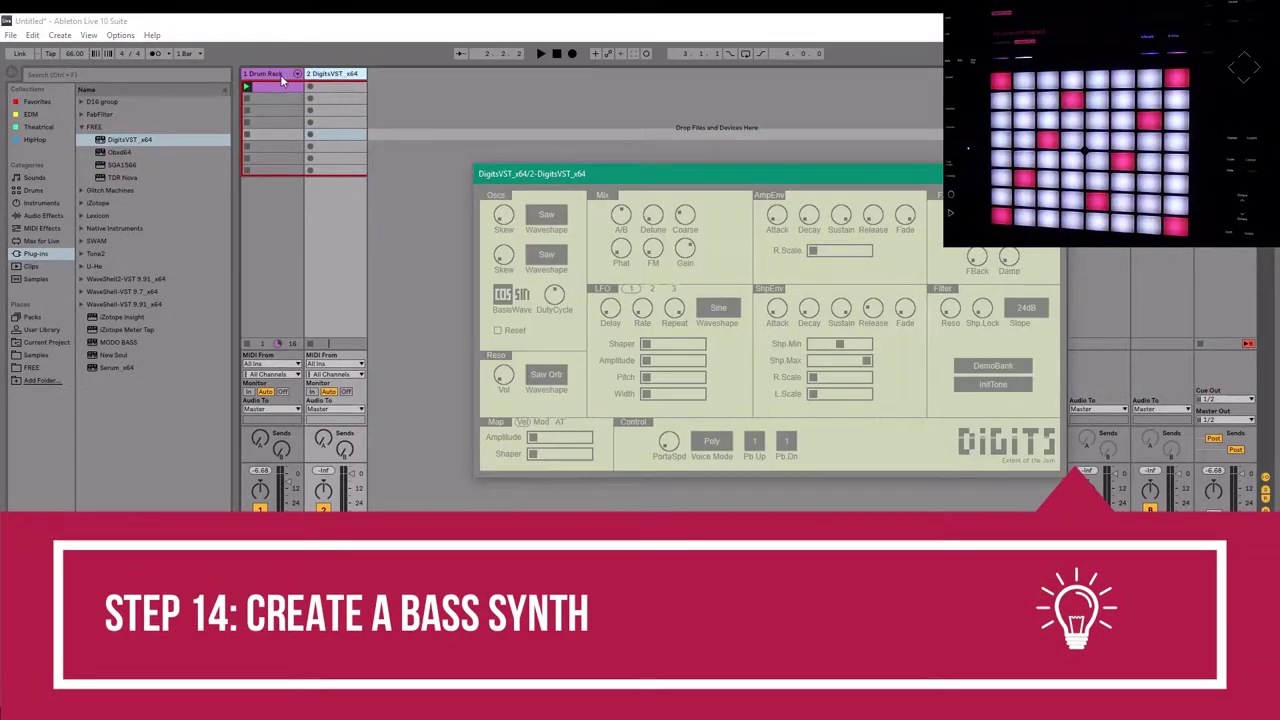
click(280, 75)
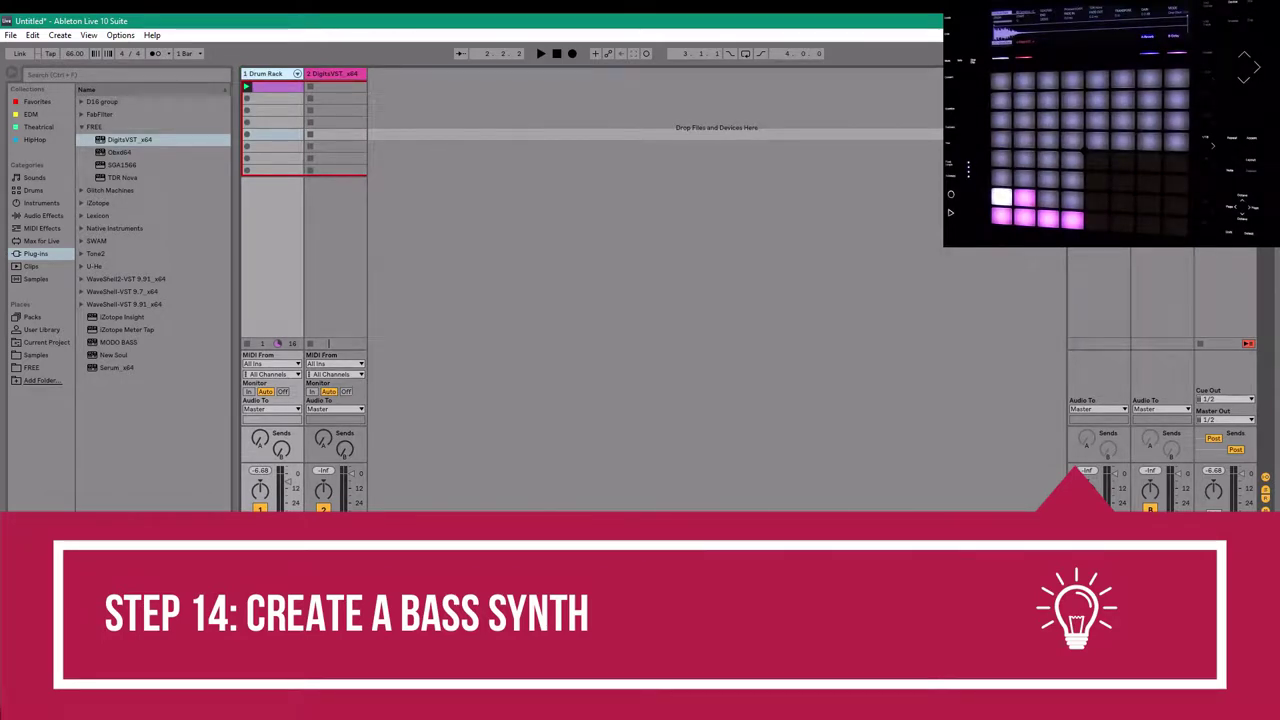
click(336, 75)
drag(693, 176, 625, 181)
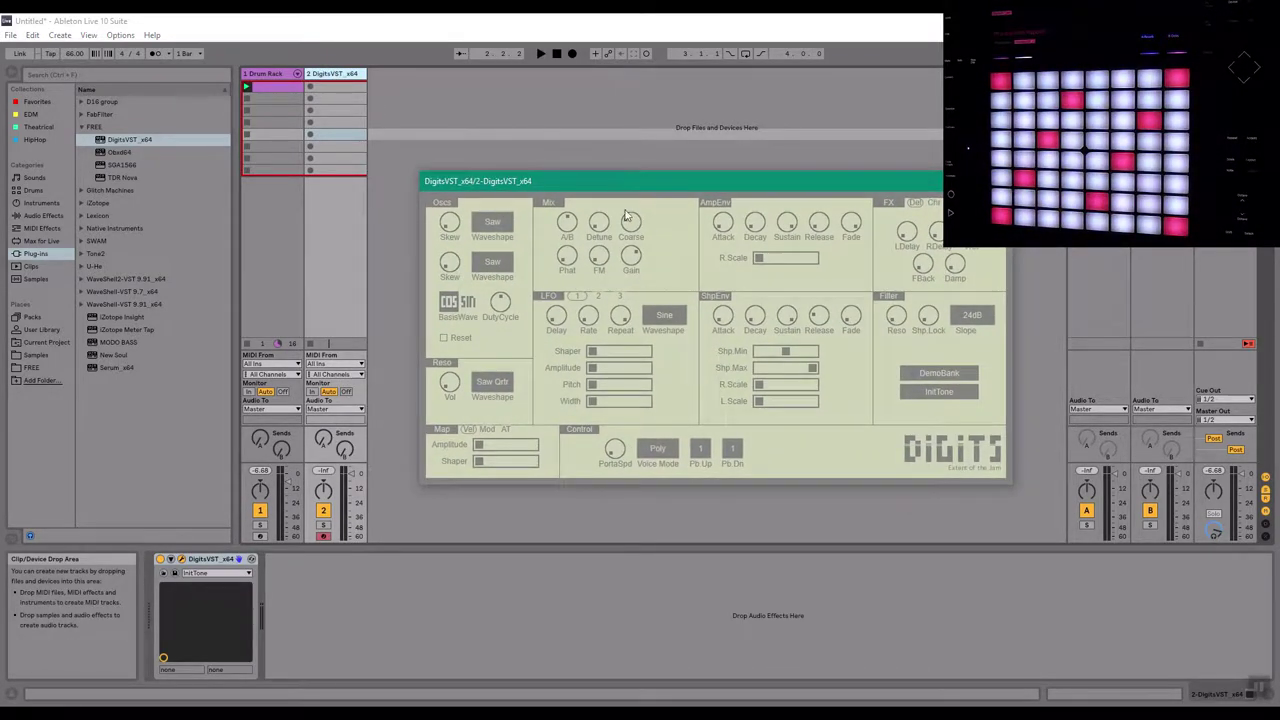
mouse_move(614, 184)
mouse_down()
mouse_move(616, 166)
mouse_move(608, 201)
mouse_up()
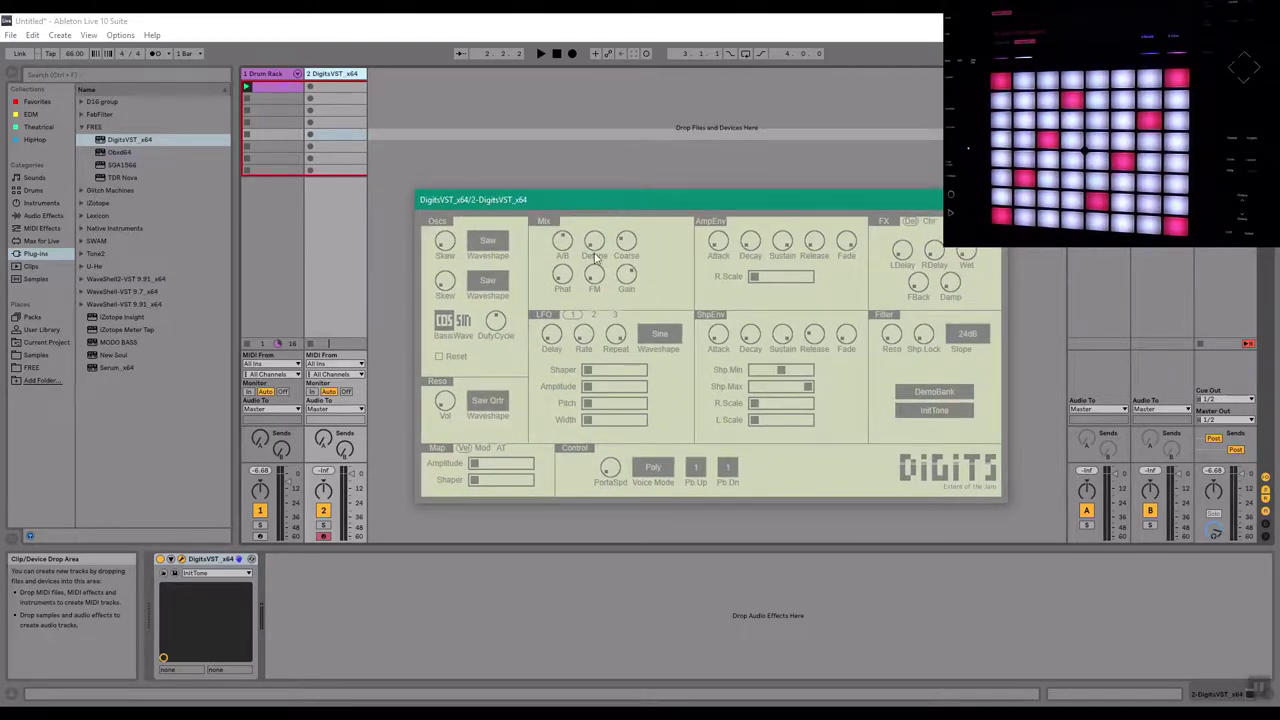
Examine the waveshape options of both DigitsVST oscillators and the list of preset banks without choosing any
click(489, 245)
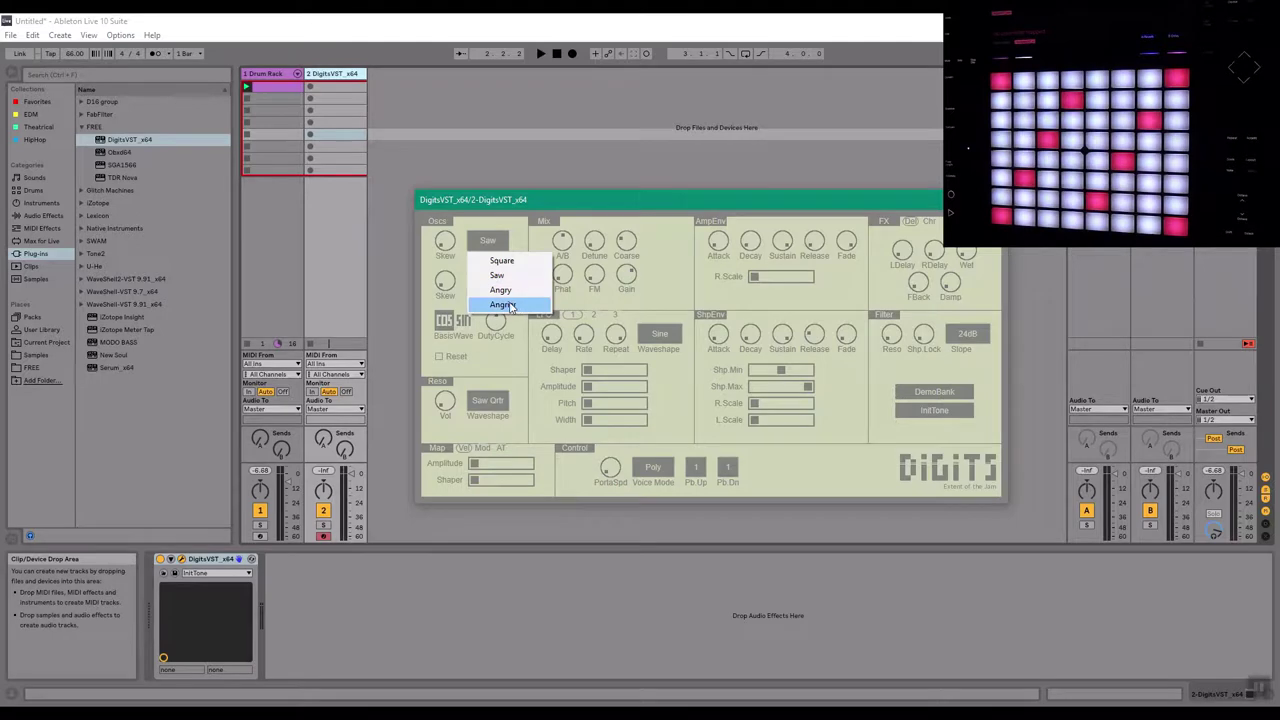
click(504, 225)
click(498, 281)
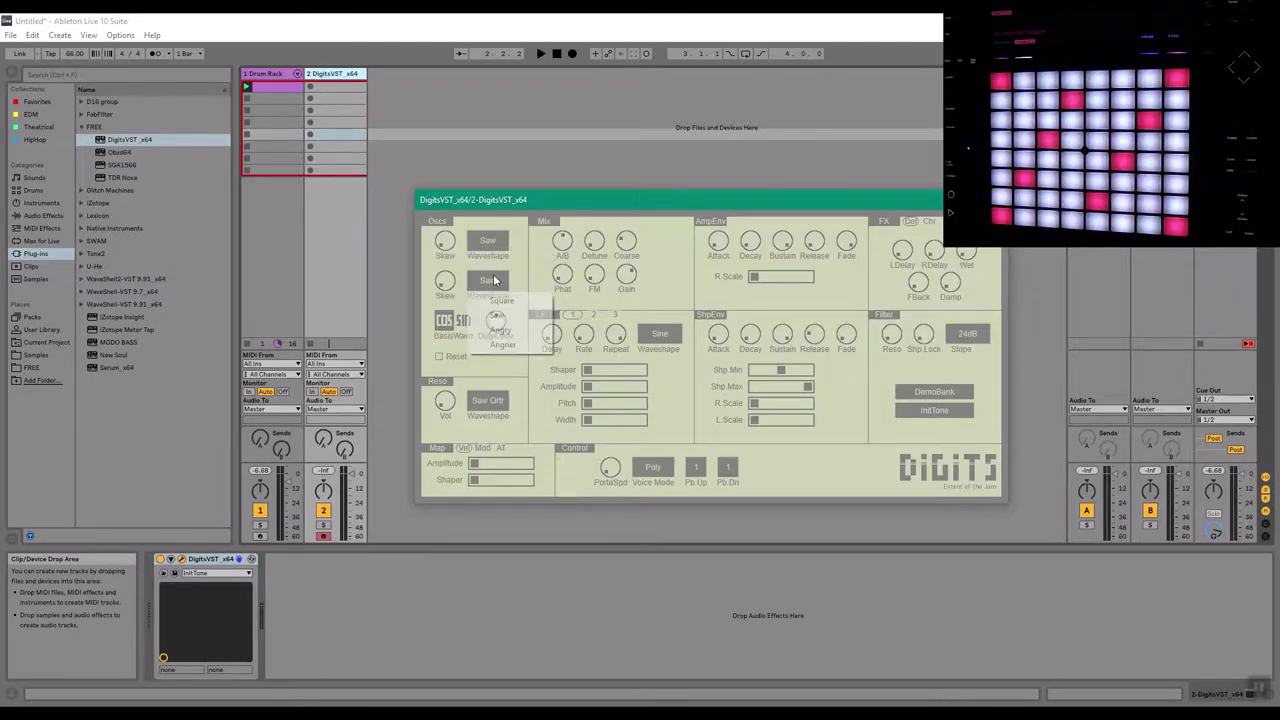
click(523, 255)
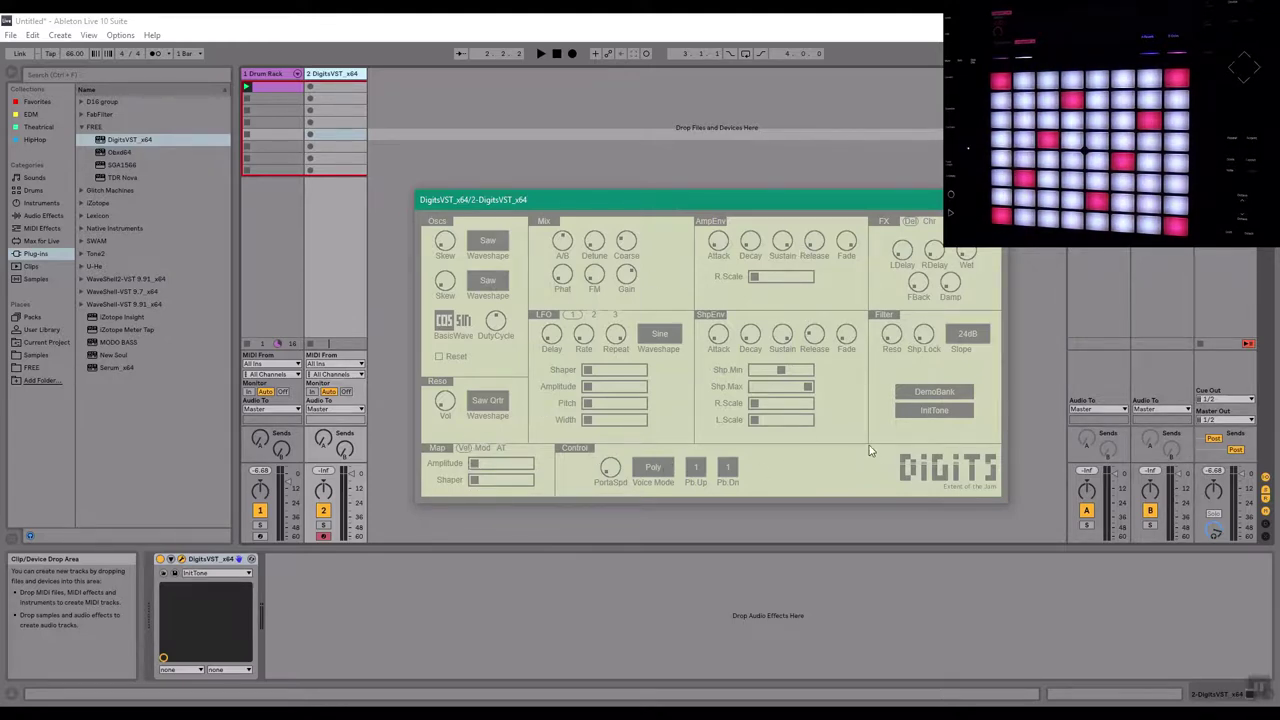
click(920, 393)
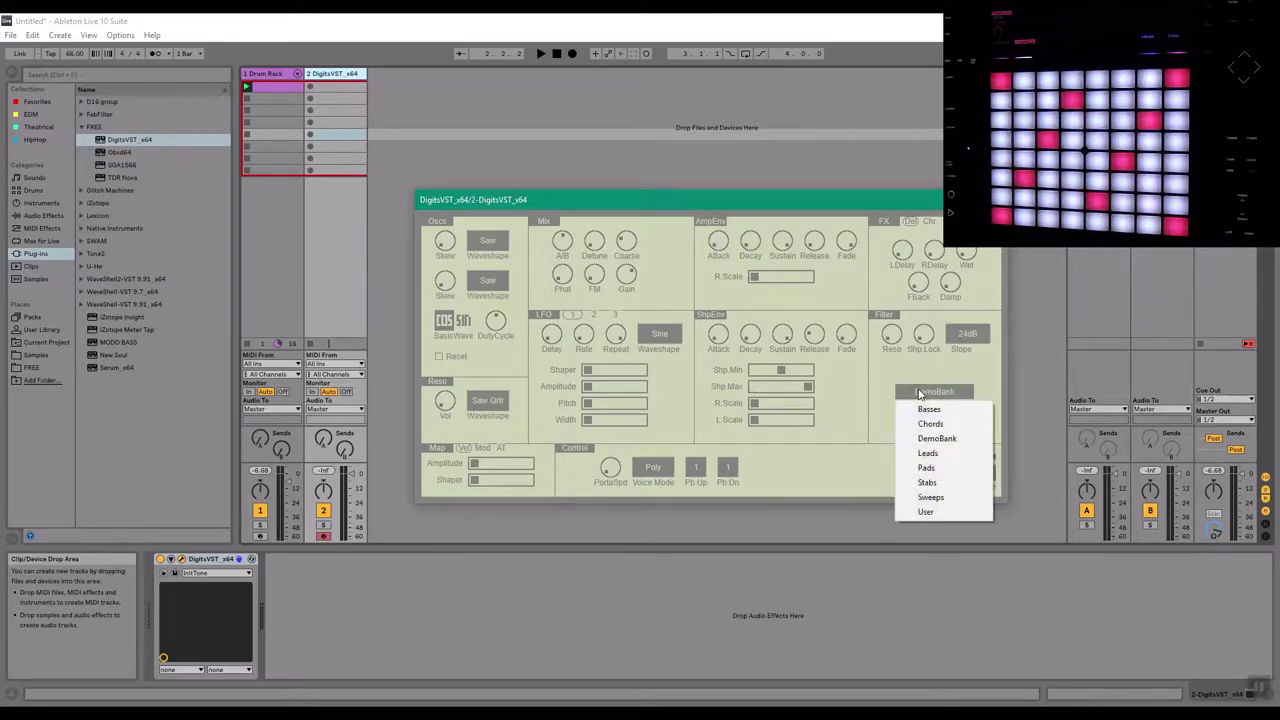
click(853, 422)
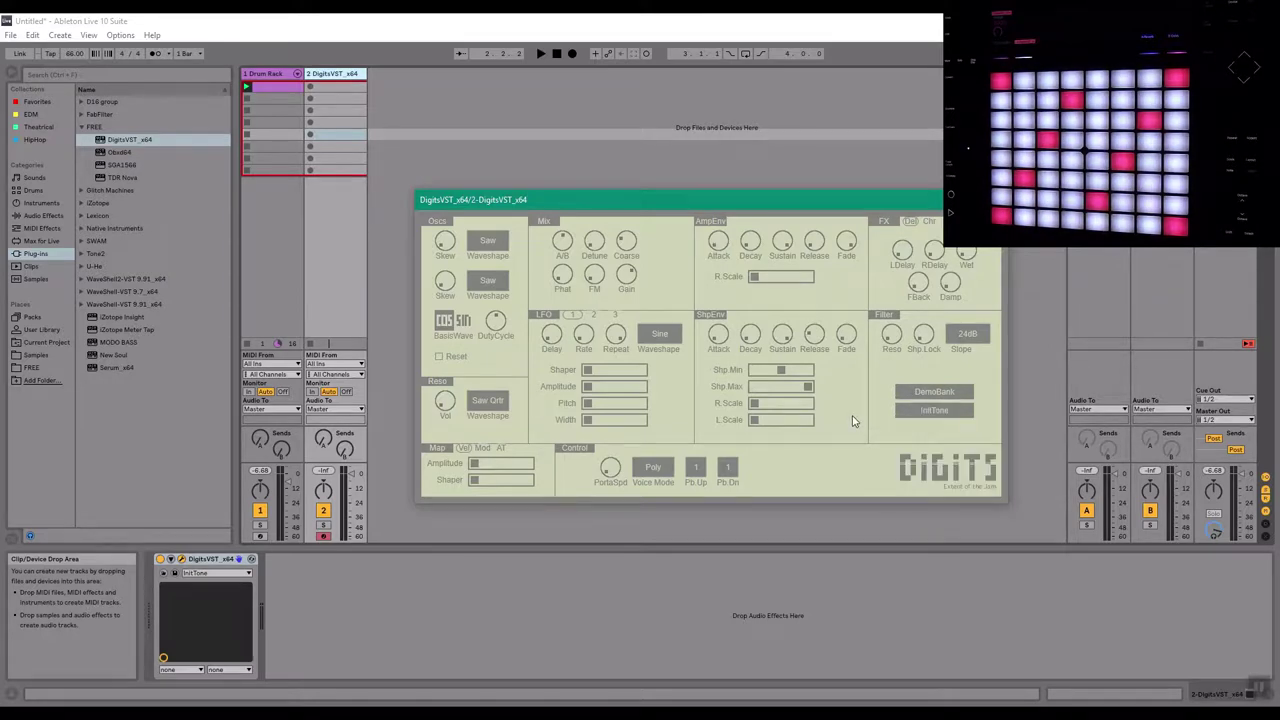
click(780, 369)
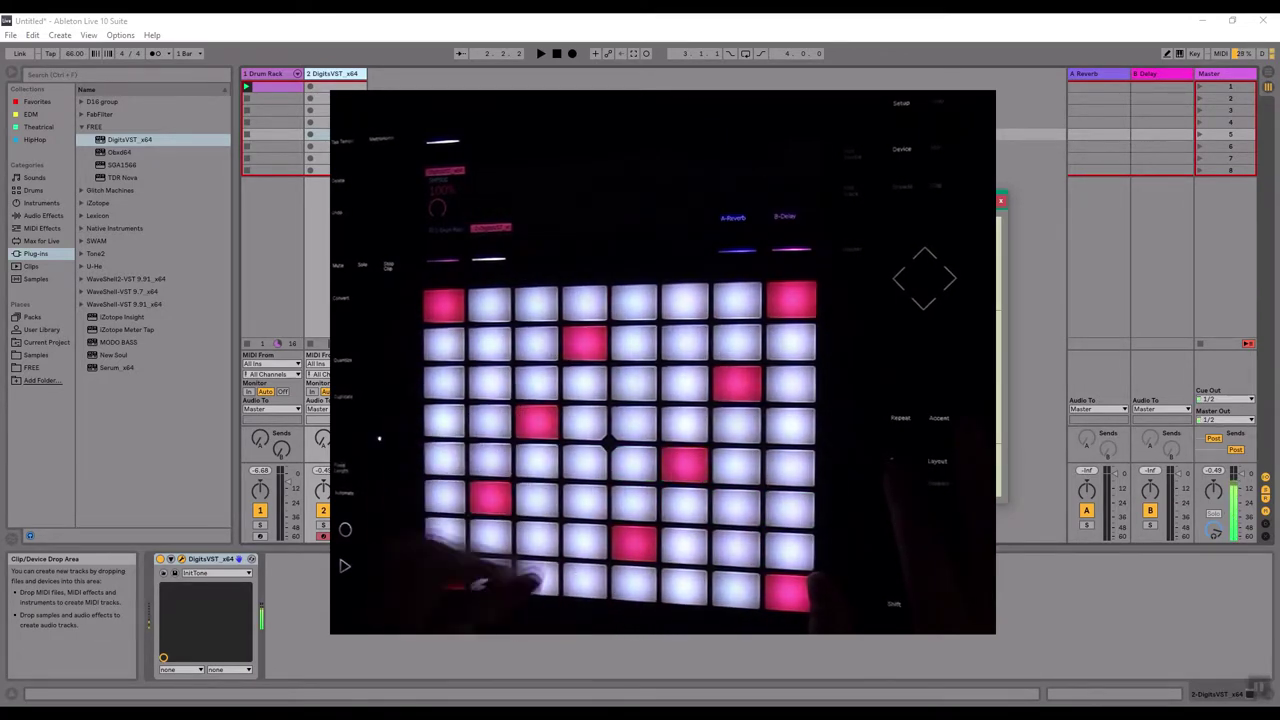
Create a MIDI clip in the DigitsVST track's first slot and bring the piano roll to the low octaves around C2
double_click(340, 86)
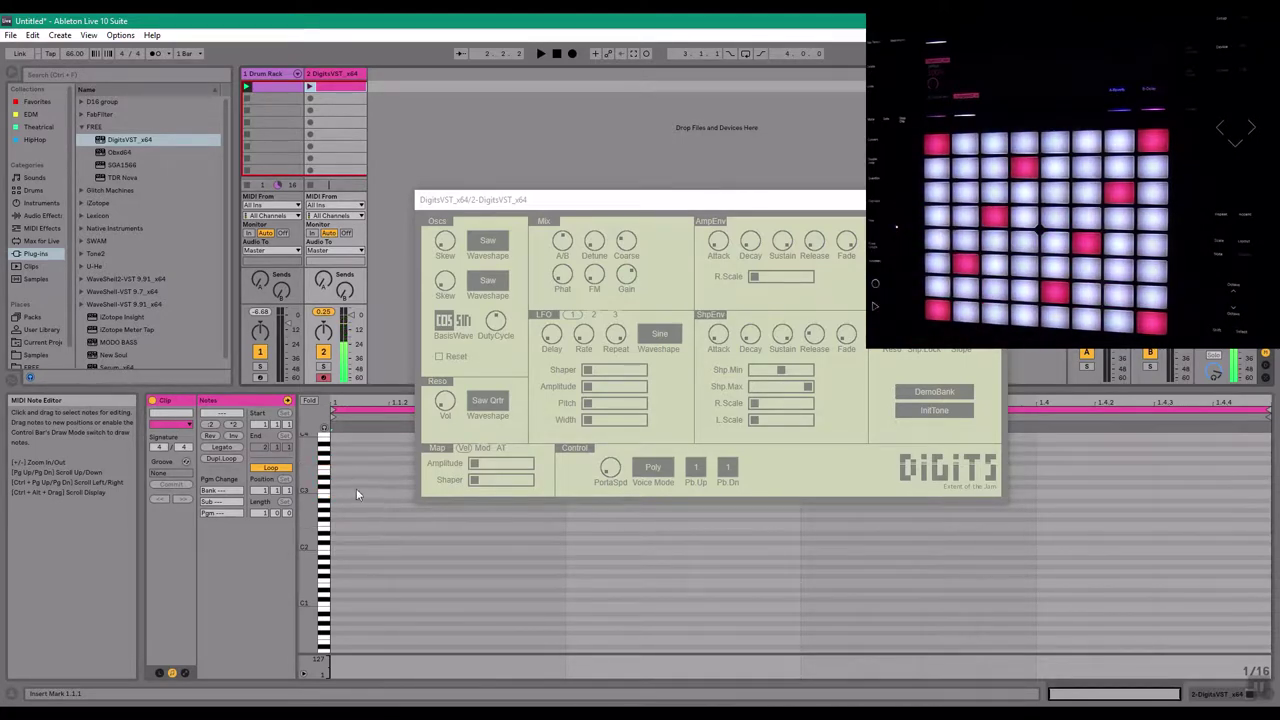
mouse_move(308, 498)
mouse_down()
mouse_move(372, 498)
mouse_move(317, 509)
mouse_up()
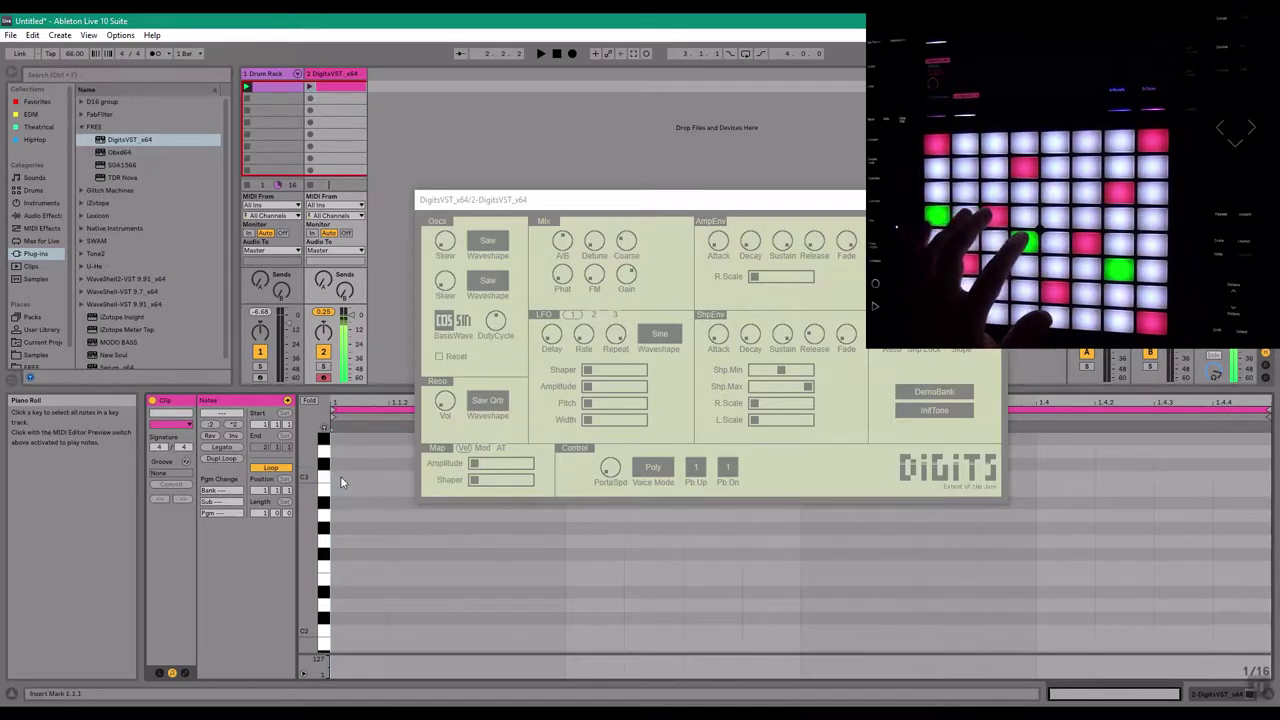
scroll(375, 504, up, 2)
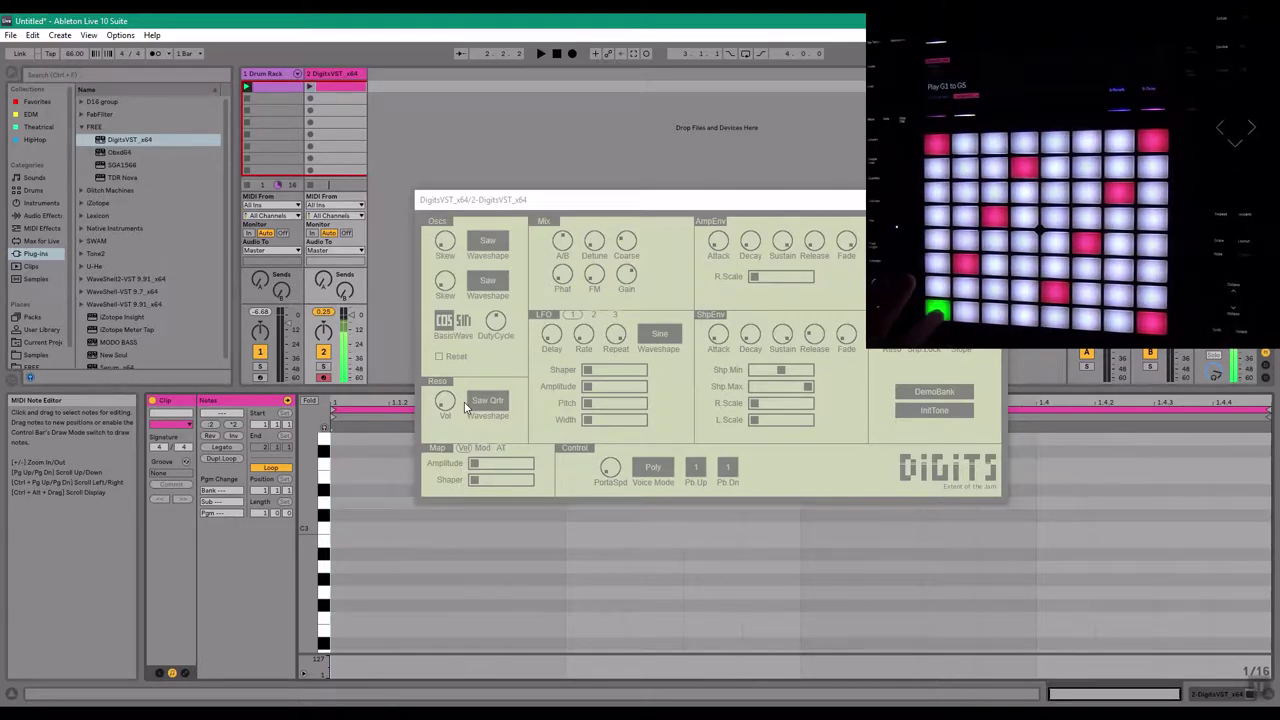
scroll(420, 590, down, 5)
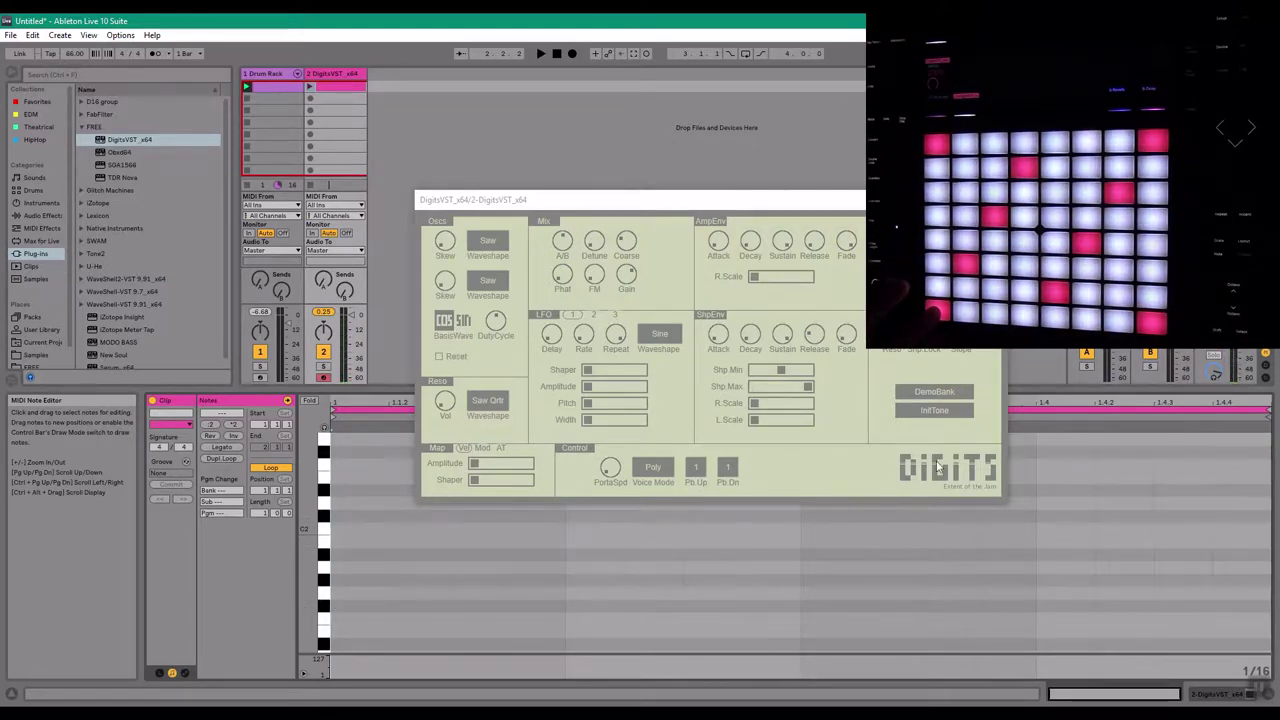
Choose the Basses preset bank in DigitsVST
click(952, 392)
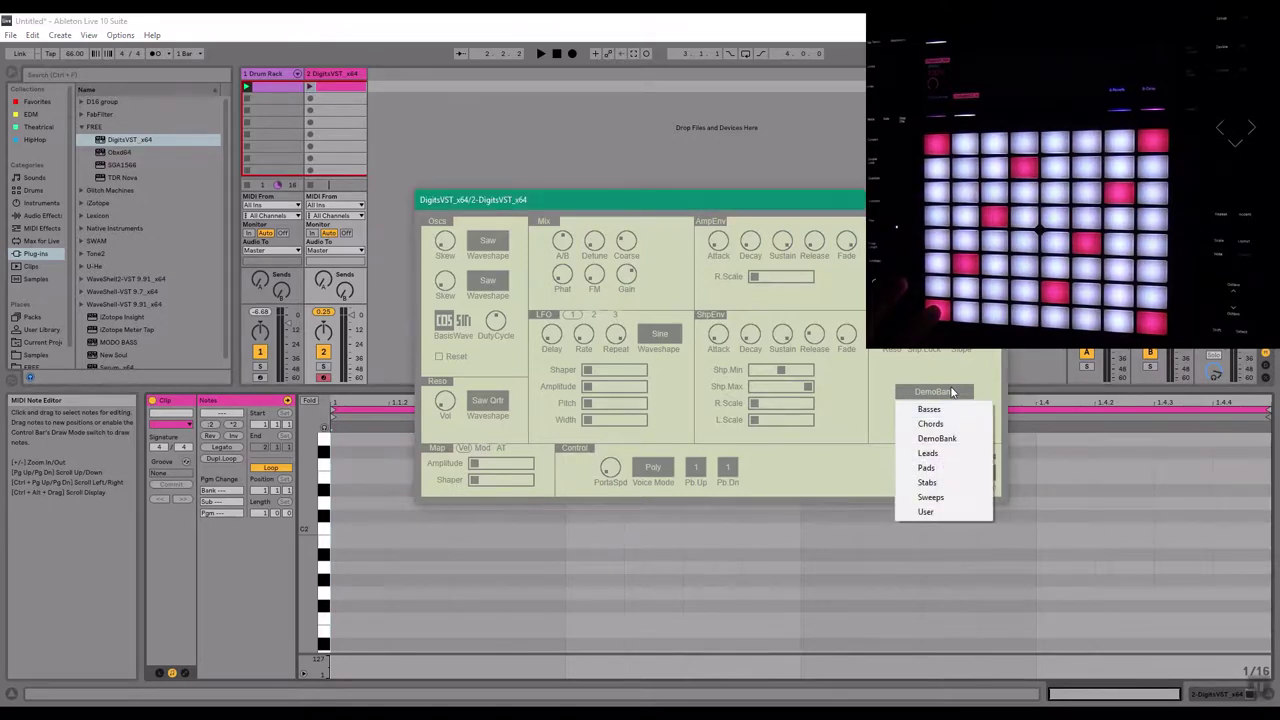
click(856, 385)
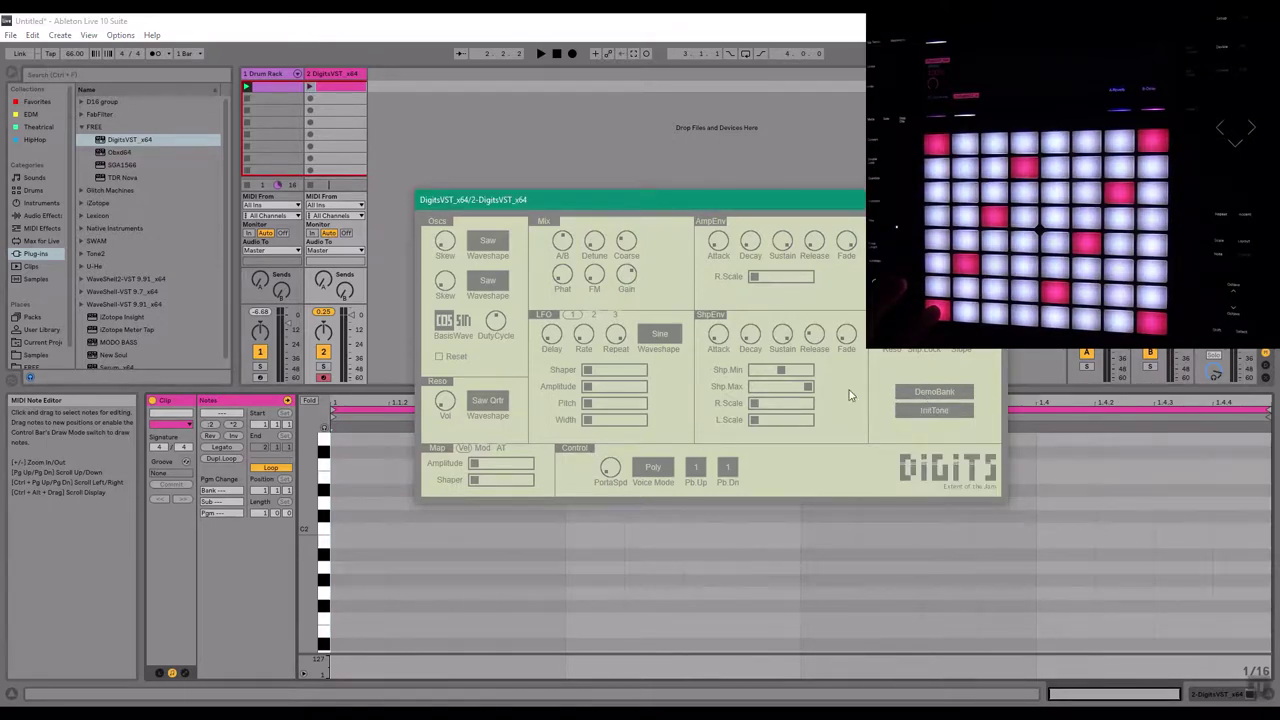
click(930, 392)
click(930, 408)
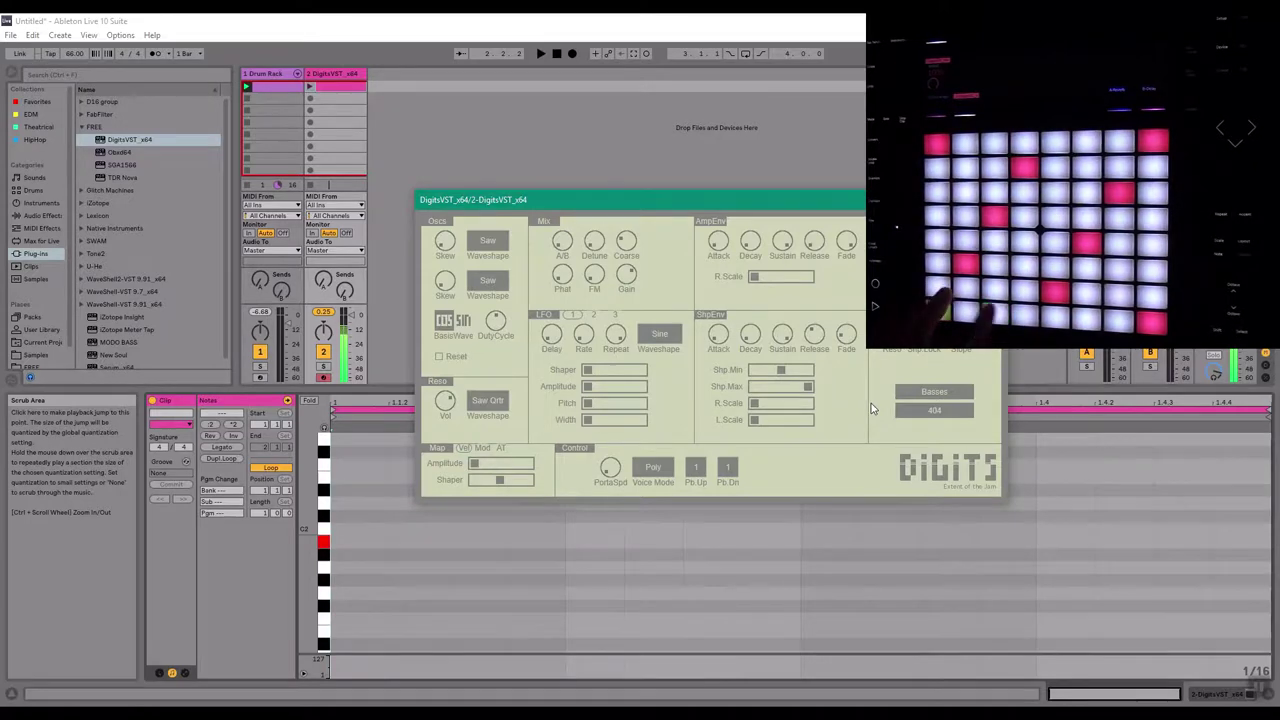
Audition the 404, ChorusBass, ElBass, ElBass II and EyeEye bass patches, and load the Sub patch
click(934, 411)
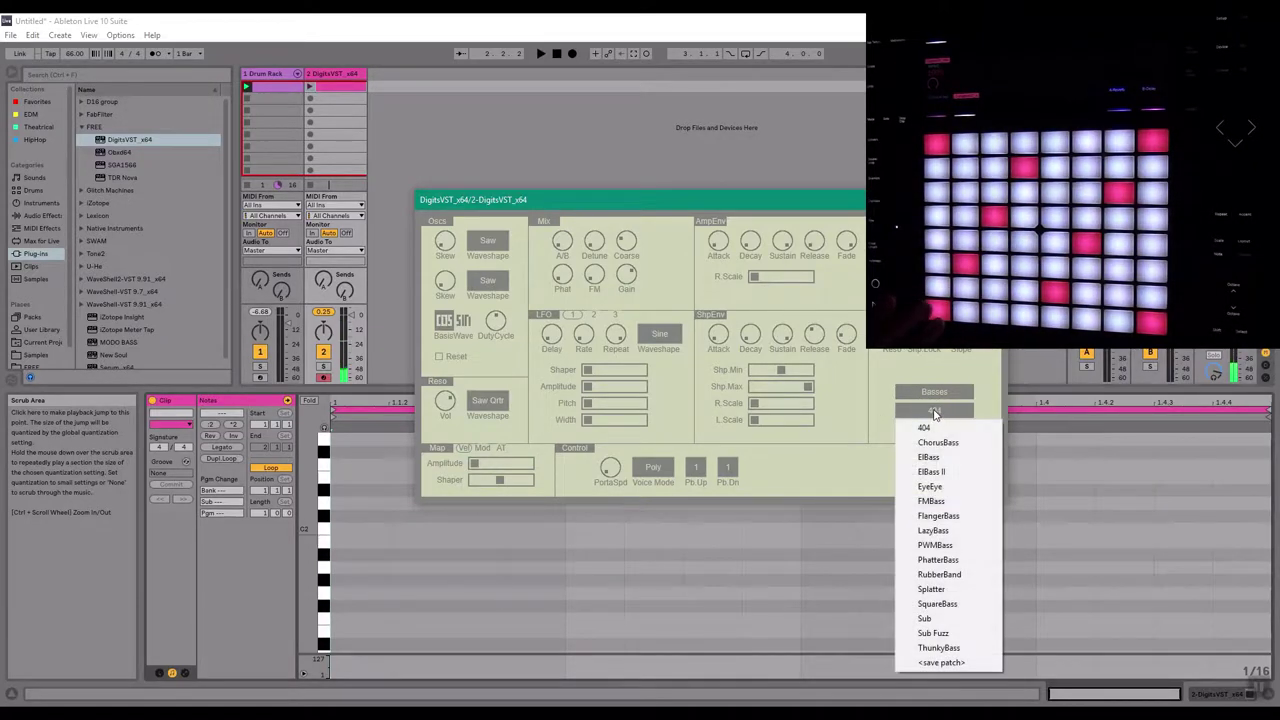
click(924, 428)
click(931, 412)
click(932, 443)
click(932, 411)
click(932, 457)
click(933, 411)
click(931, 471)
click(932, 411)
click(929, 486)
click(933, 411)
click(928, 618)
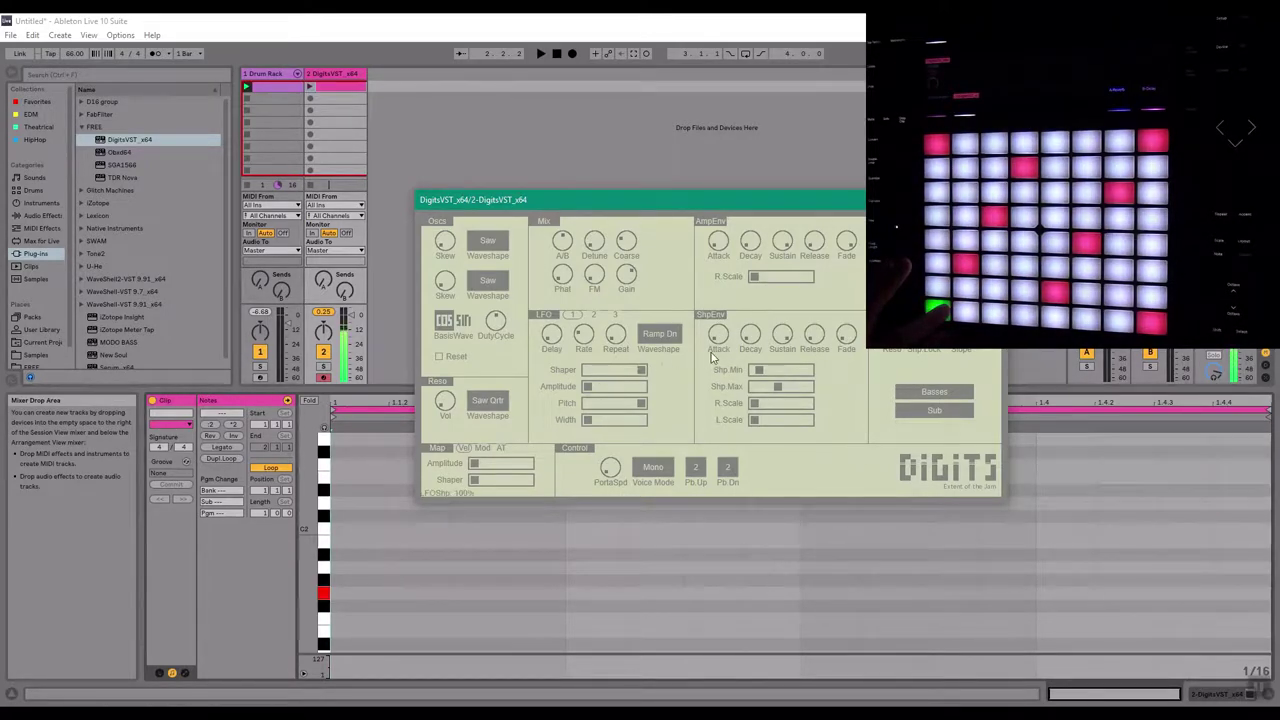
Examine the waveshape choices of the Sub patch's two oscillators, leaving both on Saw
click(486, 240)
click(480, 236)
click(480, 236)
click(489, 220)
click(490, 279)
click(505, 316)
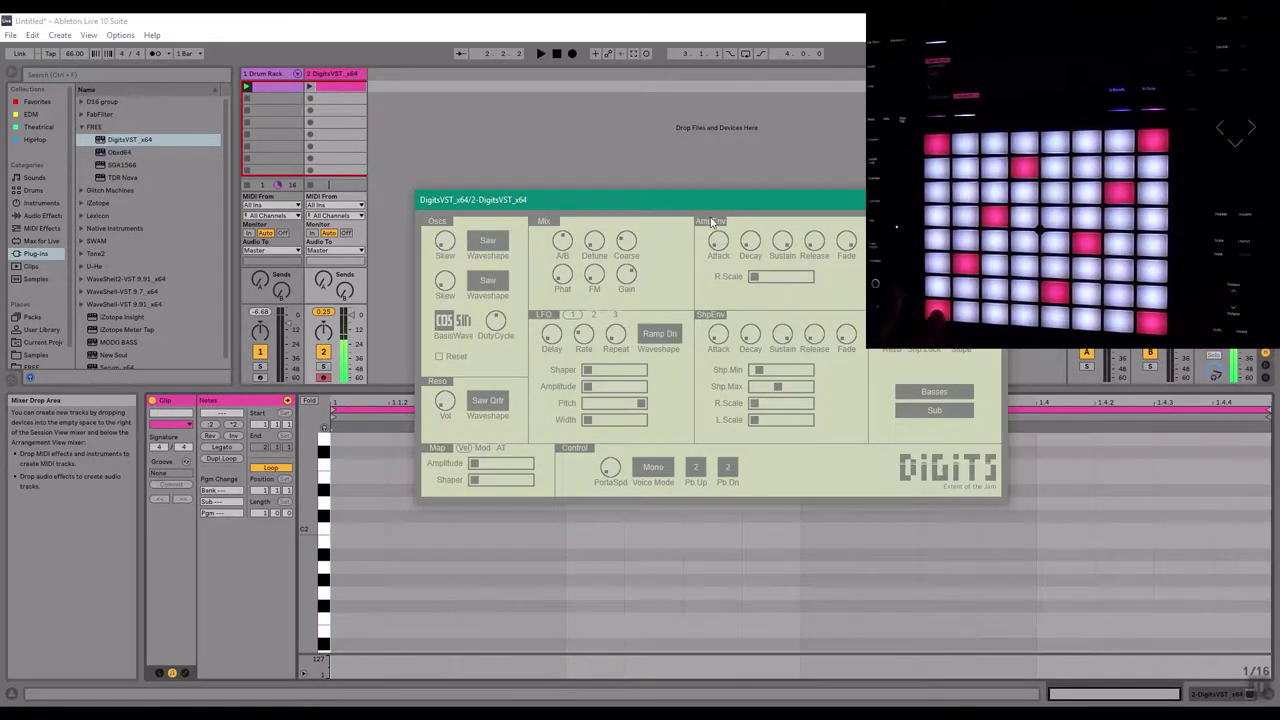
click(497, 288)
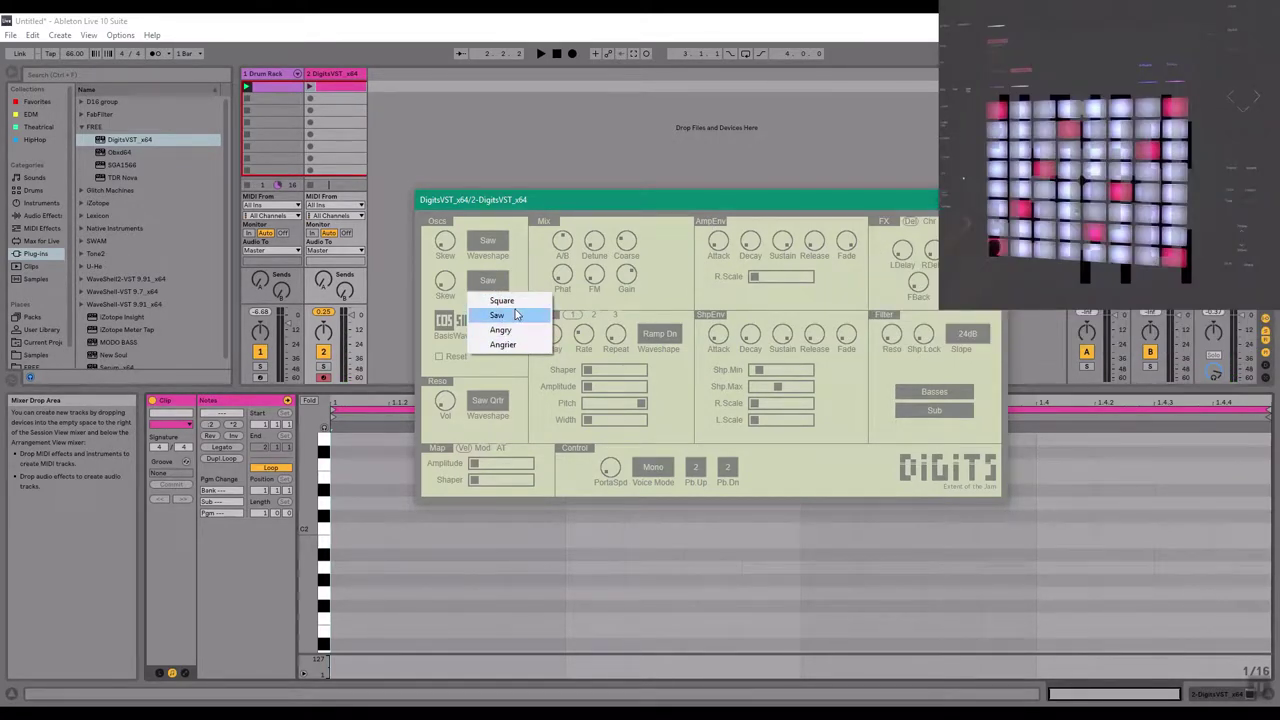
click(530, 250)
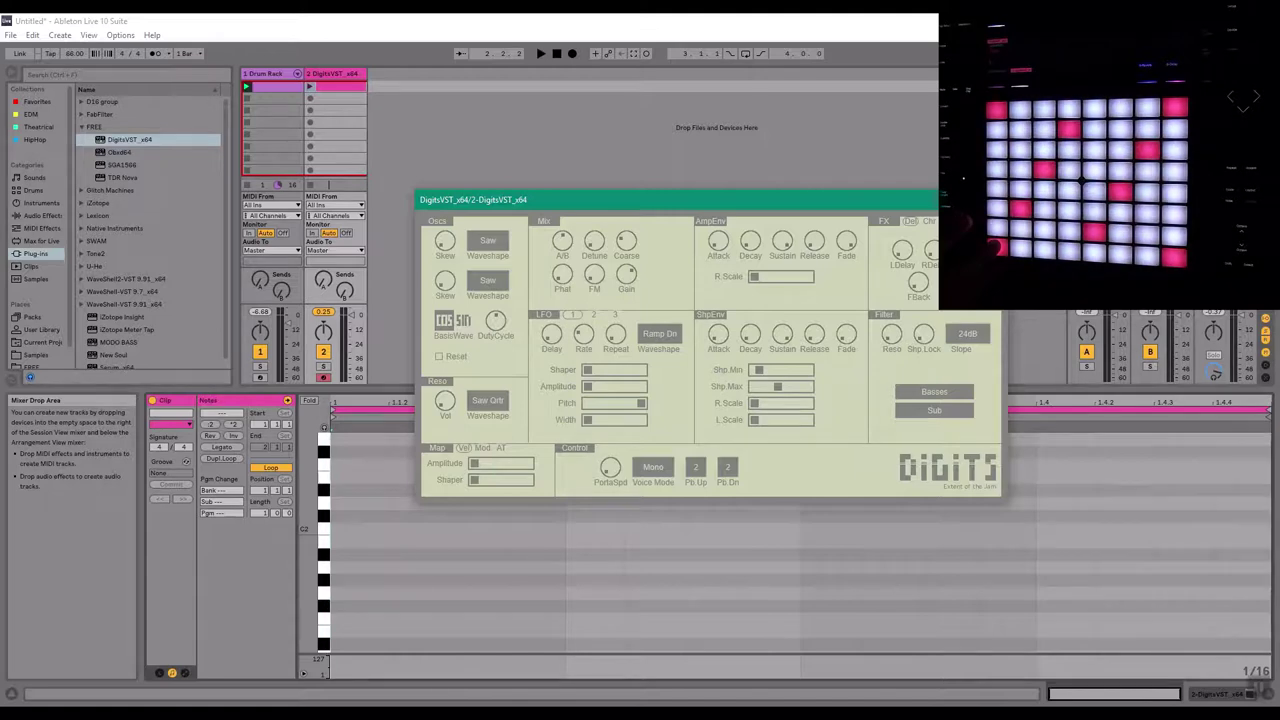
Load Obxd64 from the FREE plug-ins folder onto a new third track and move the empty DigitsVST clip to its first slot
click(463, 190)
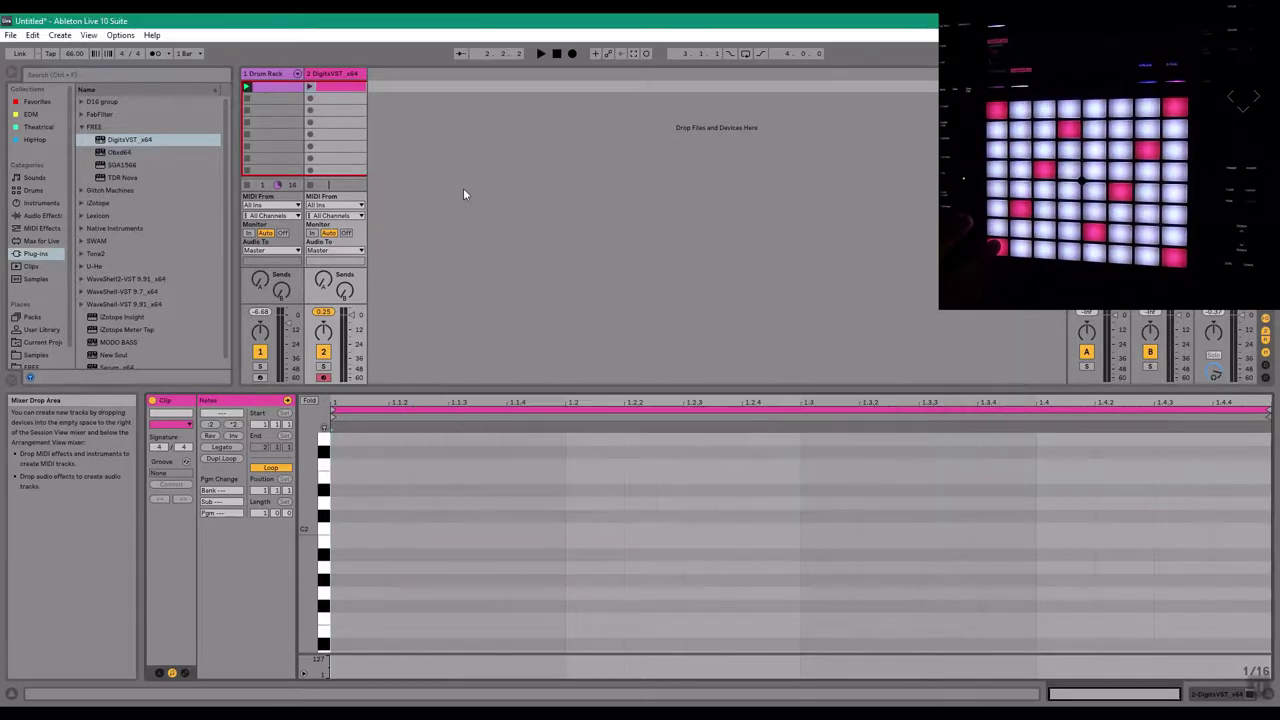
click(119, 153)
drag(119, 153, 432, 86)
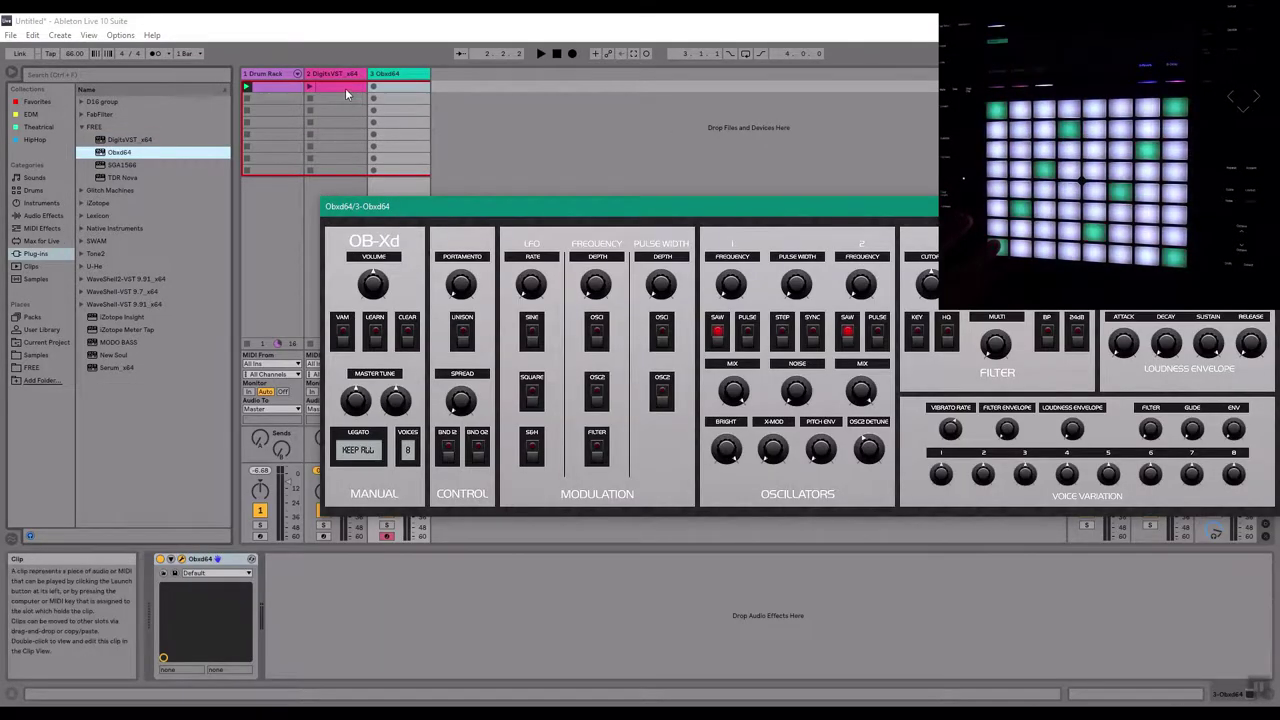
drag(346, 87, 380, 87)
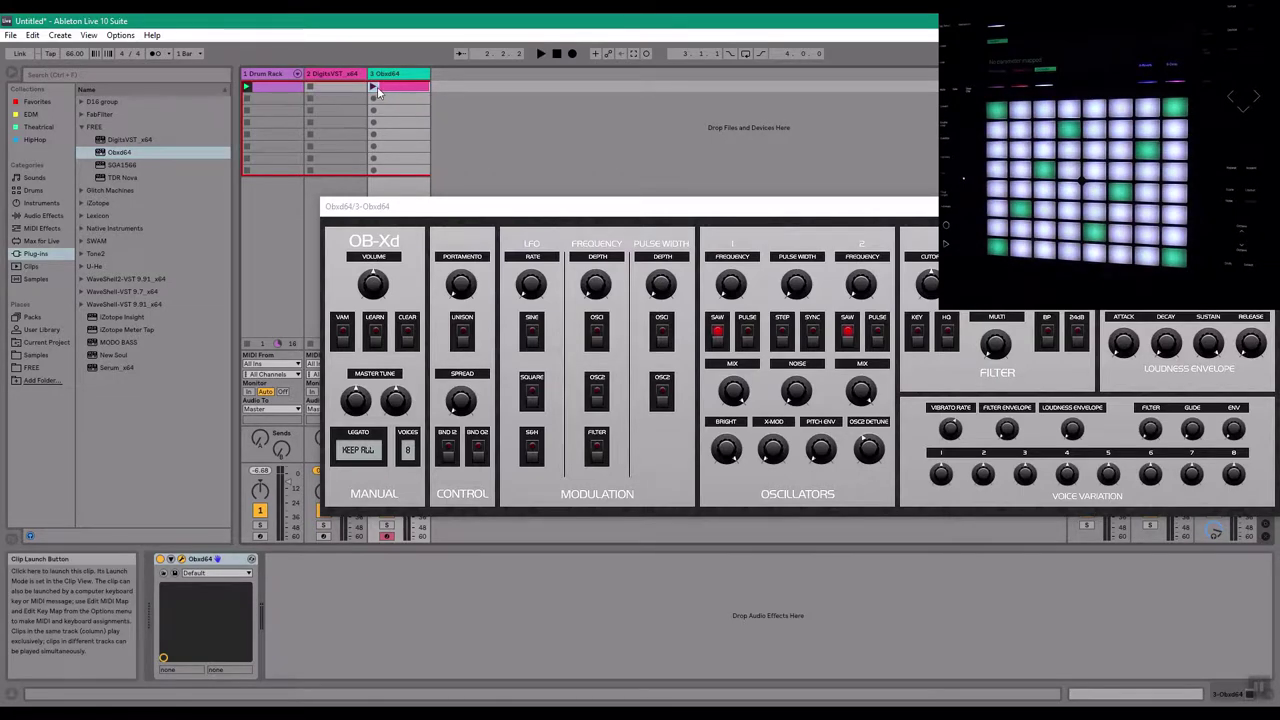
Reposition the Obxd64 window to view the whole synth, and close it after trying its default sound
drag(546, 204, 666, 117)
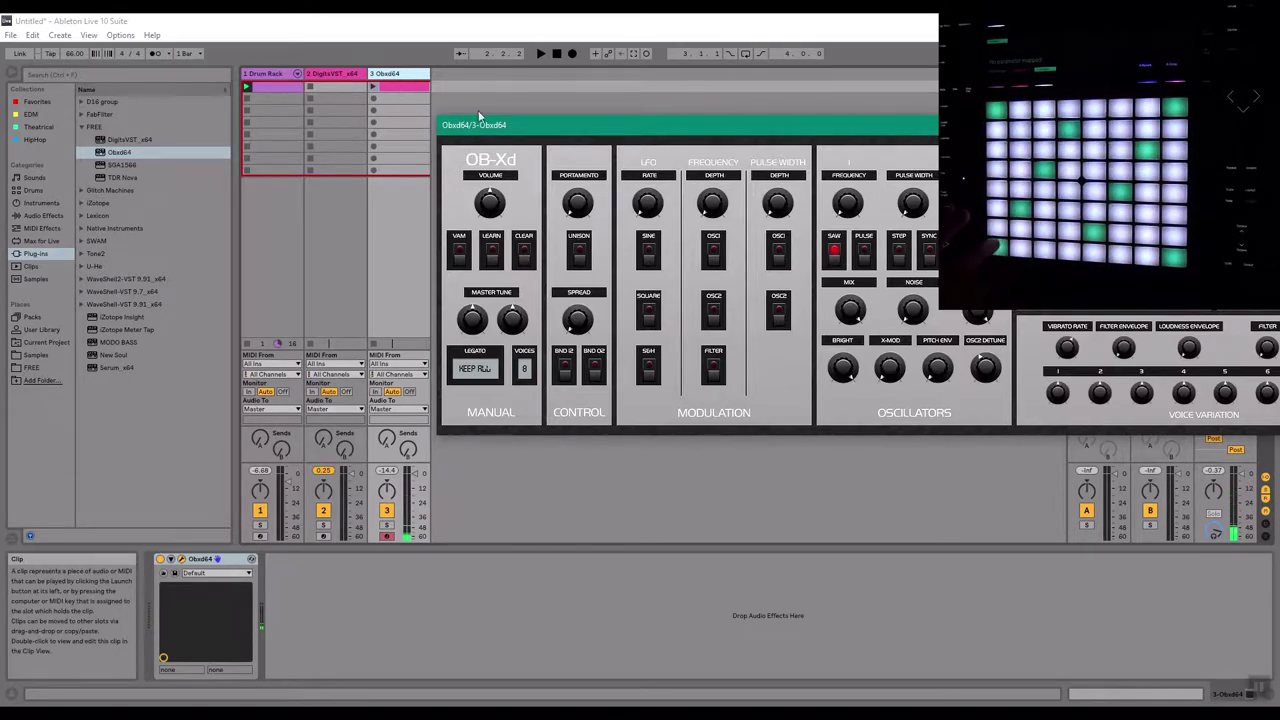
drag(670, 125, 643, 203)
drag(672, 121, 446, 156)
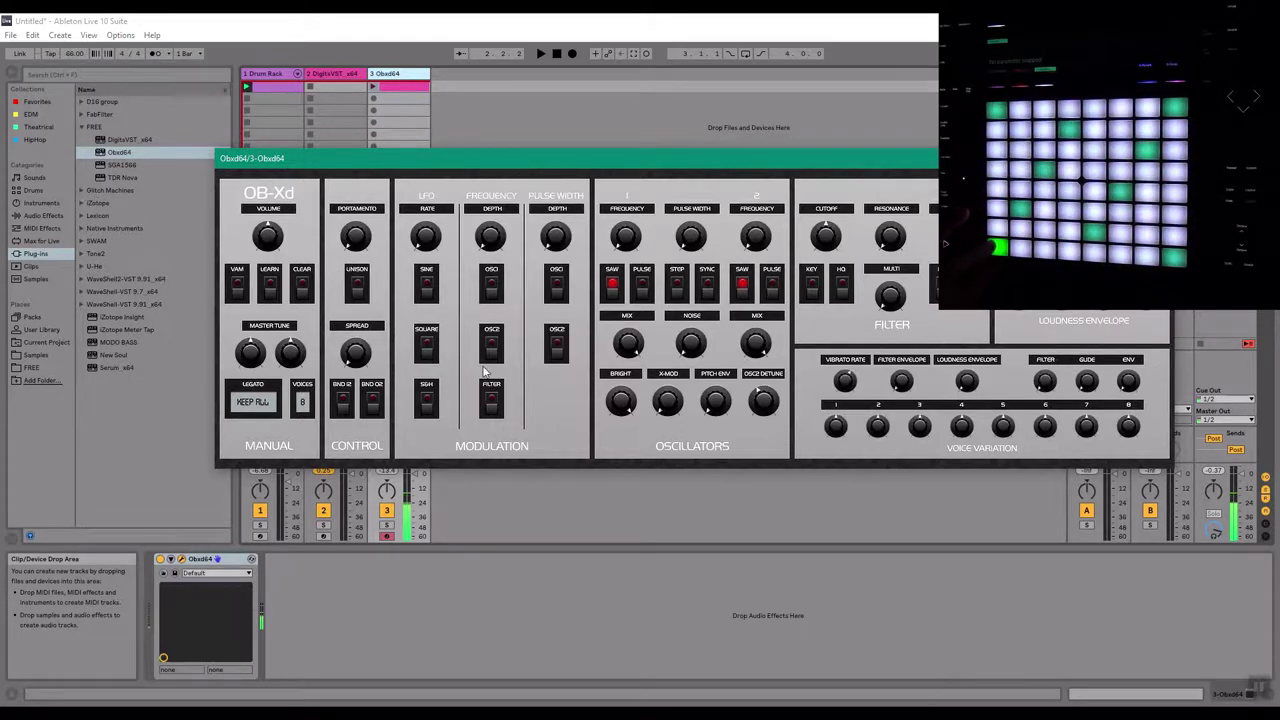
click(1158, 158)
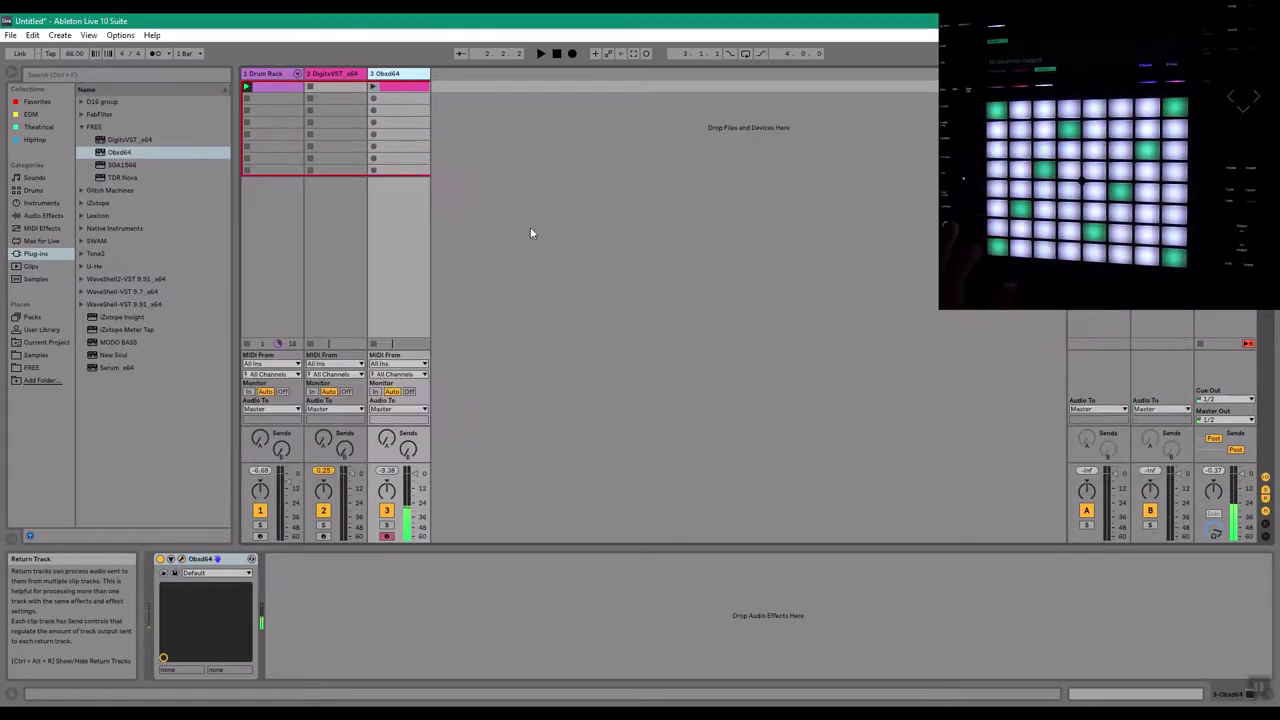
Arm the DigitsVST track, reopen its synth window, and choose the Basses bank to review its patches, keeping Sub
click(352, 522)
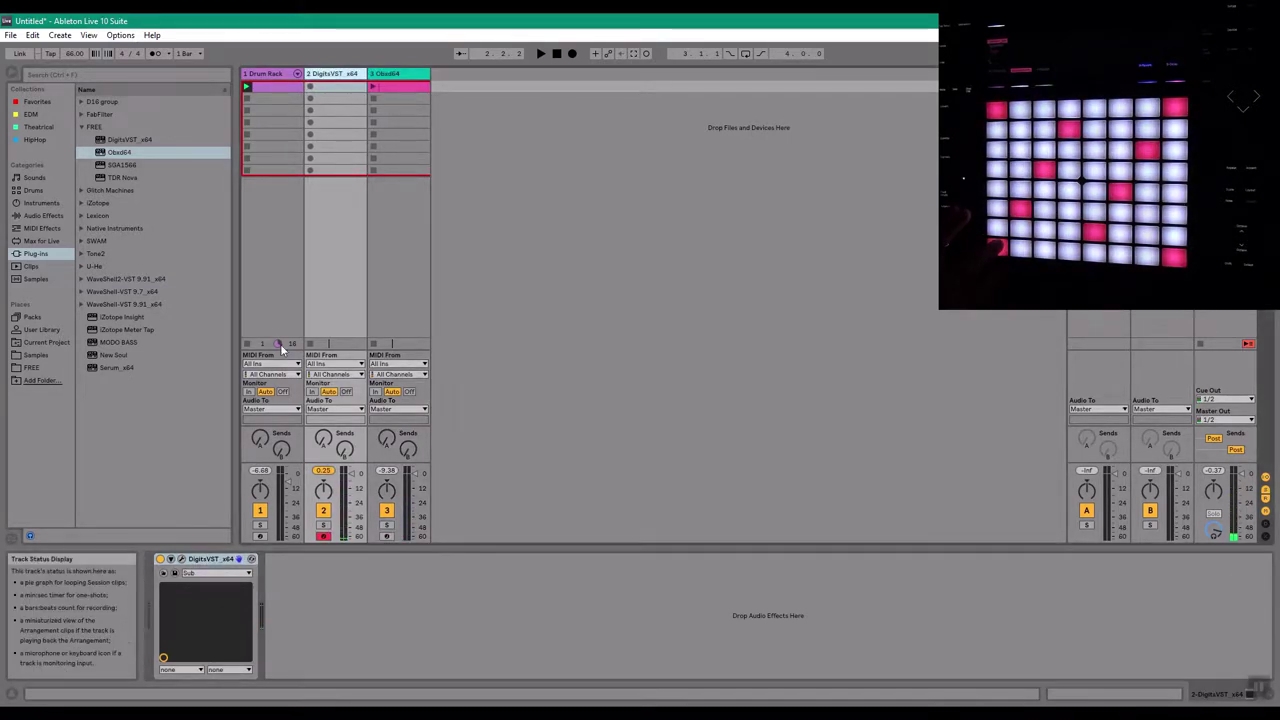
click(183, 558)
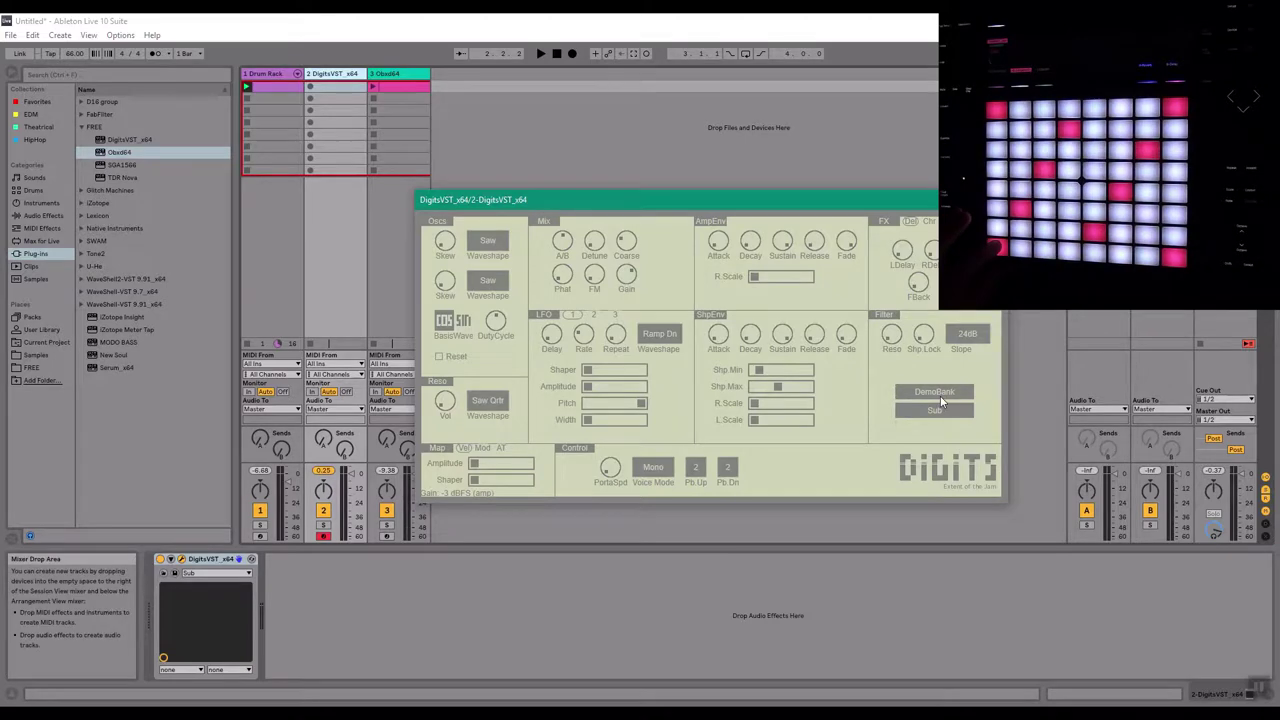
click(936, 393)
click(936, 406)
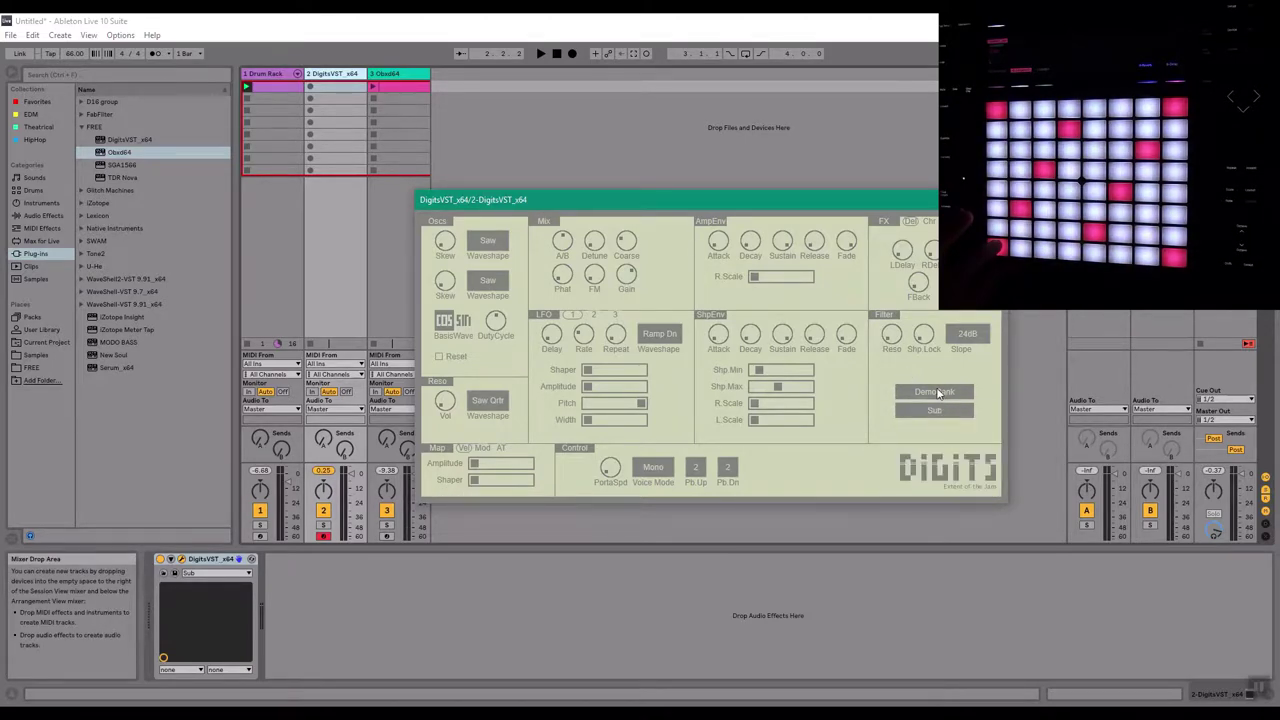
click(938, 393)
click(930, 408)
click(925, 406)
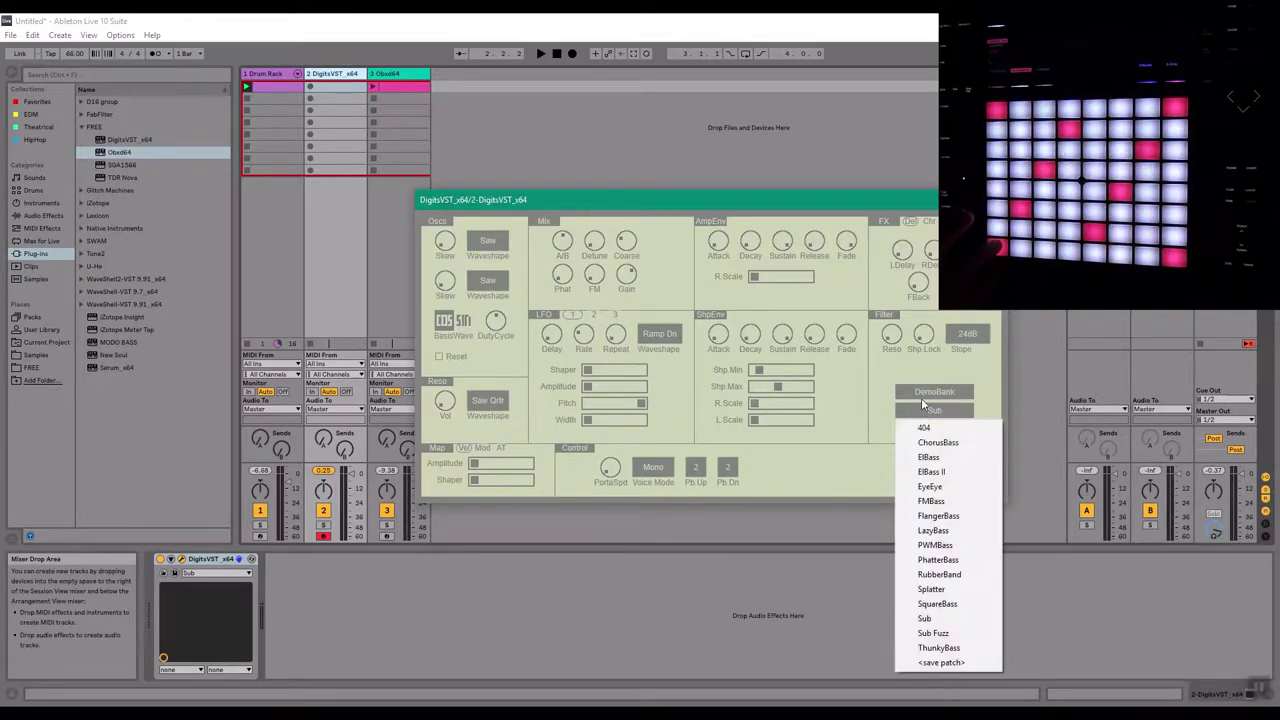
click(860, 378)
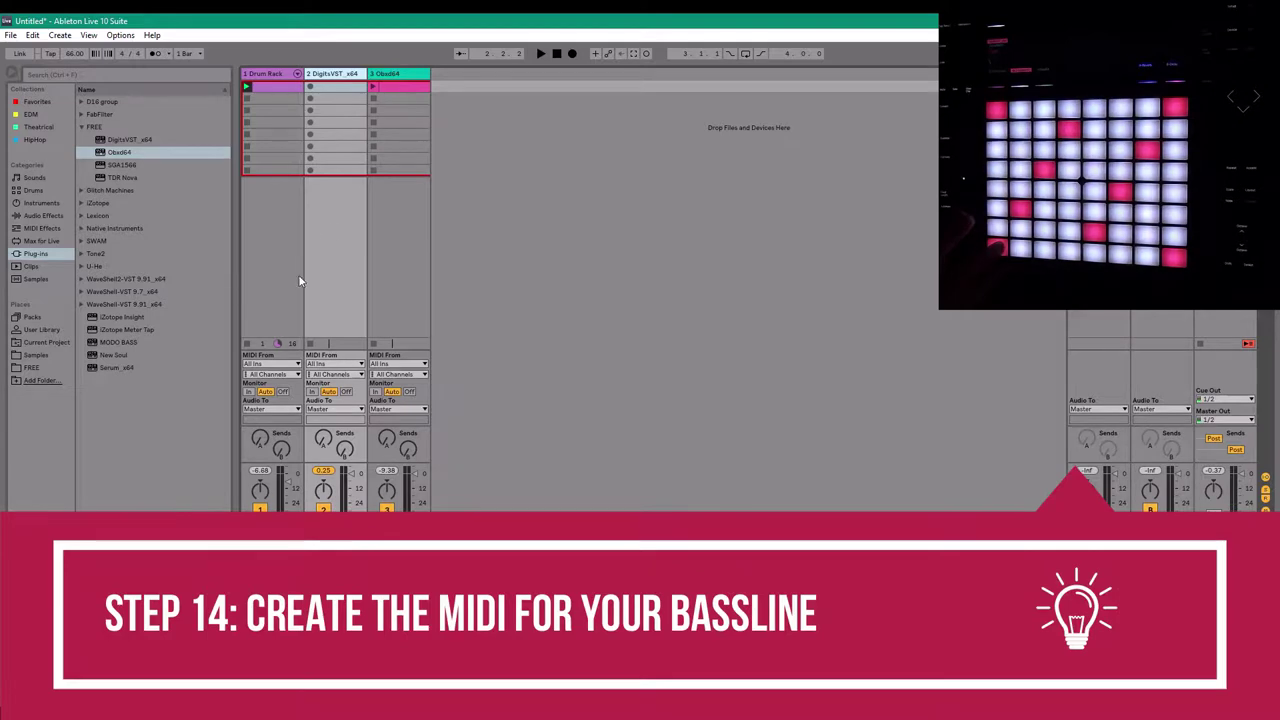
Create a 4-bar MIDI clip in the DigitsVST track's first slot, holding a two-beat G1 note at its start, and launch it
double_click(325, 88)
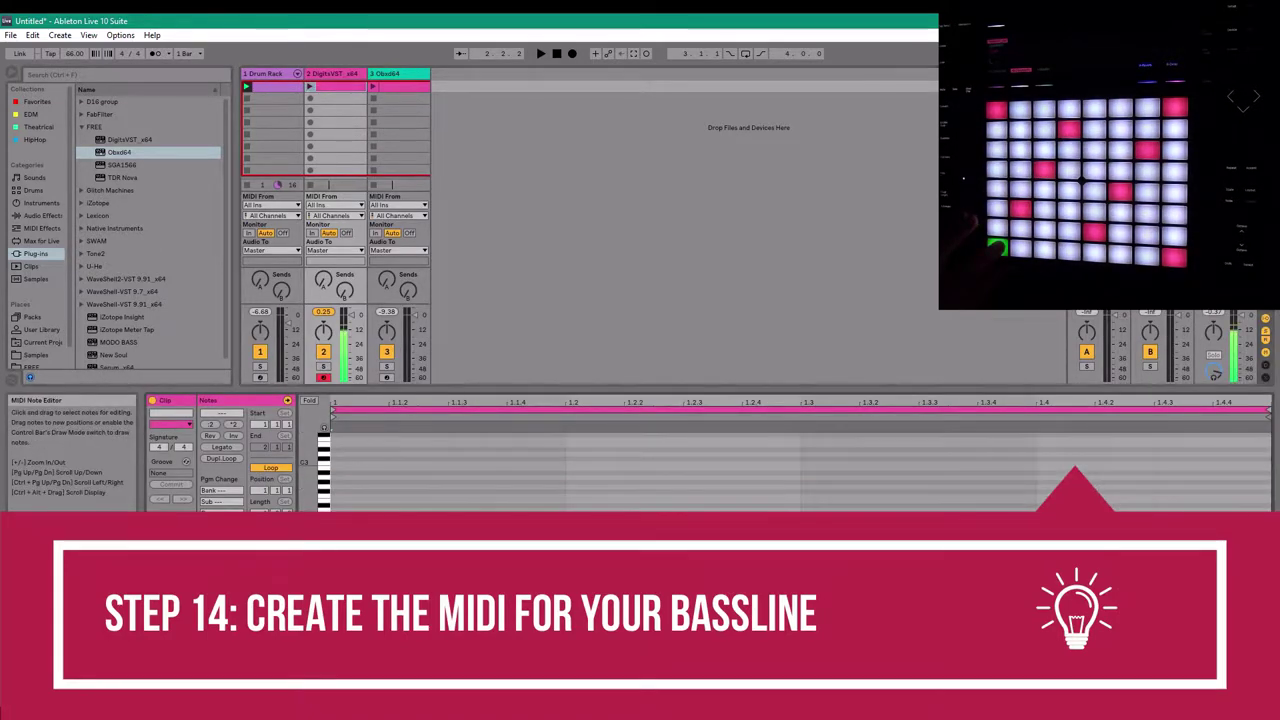
key(Right)
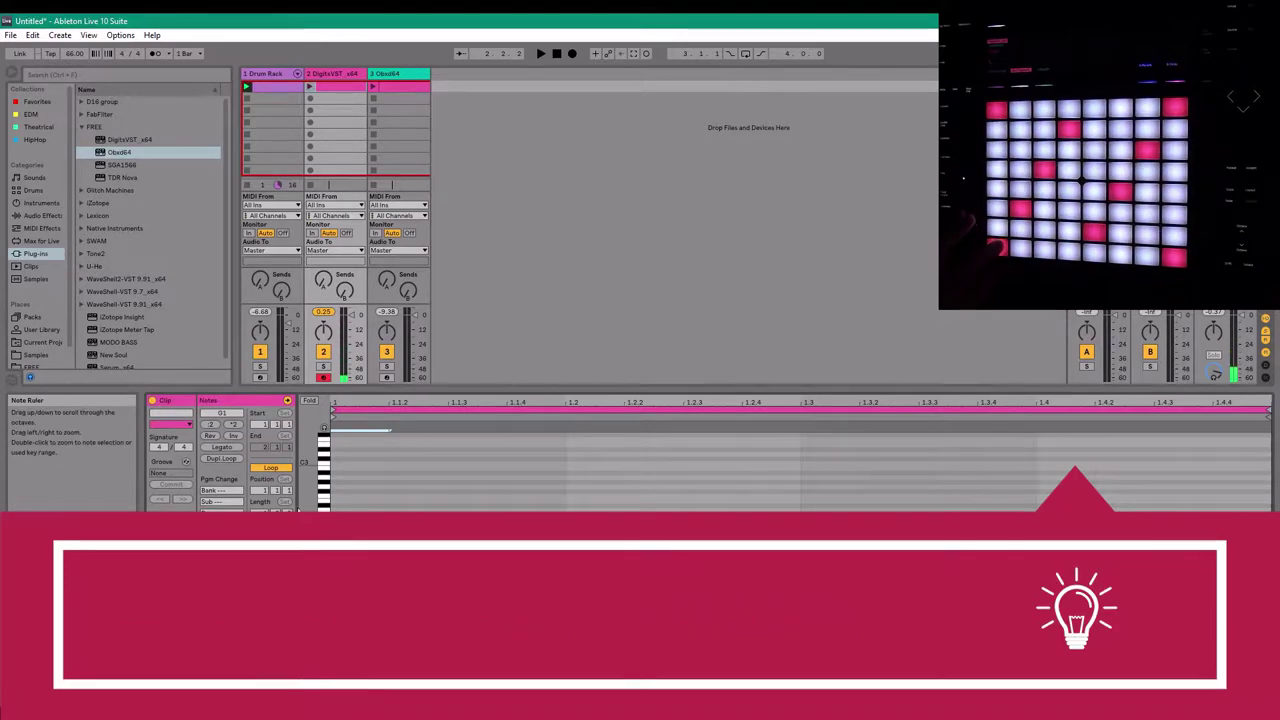
click(310, 88)
drag(388, 543, 565, 543)
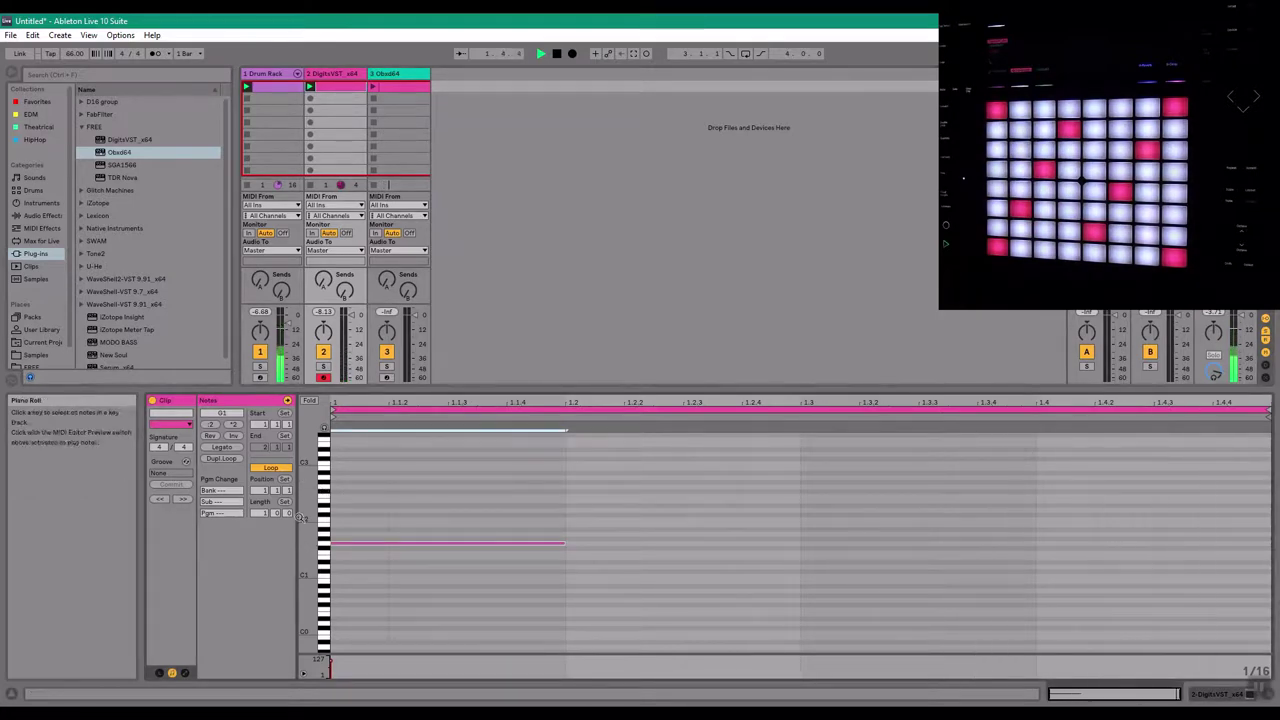
mouse_move(263, 512)
mouse_down()
mouse_move(263, 498)
mouse_move(267, 512)
mouse_up()
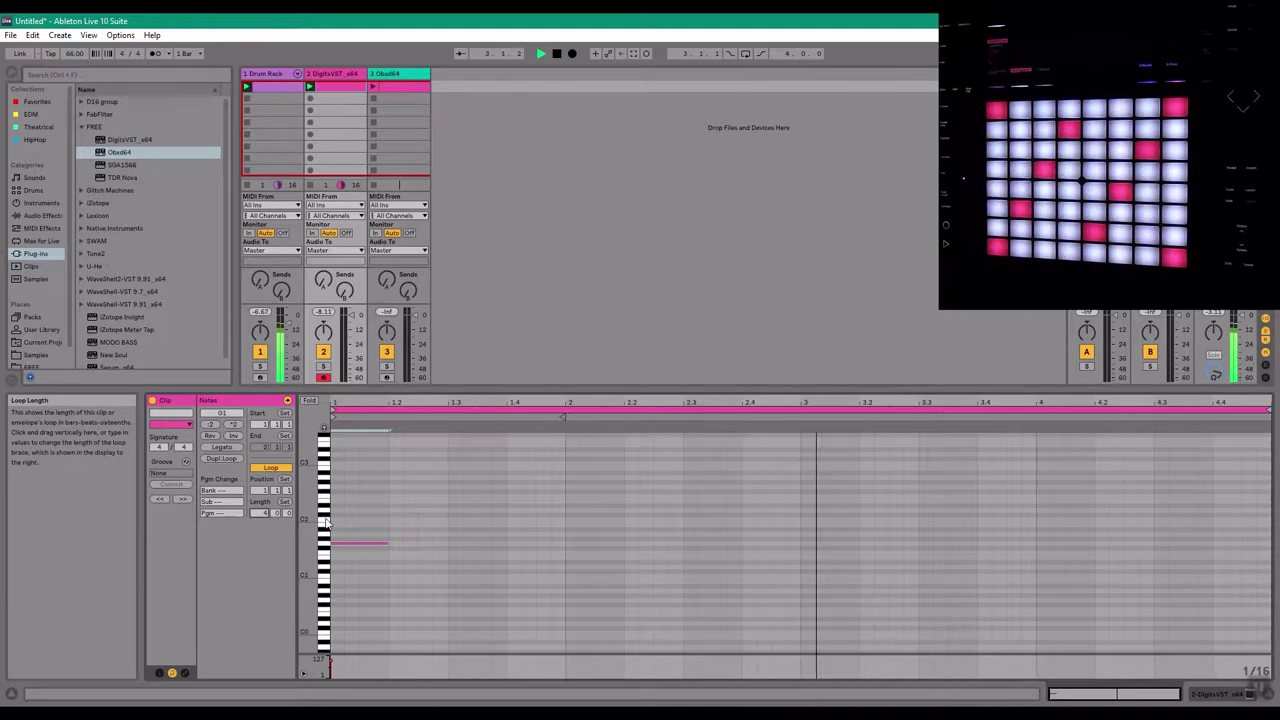
click(392, 544)
drag(392, 544, 448, 544)
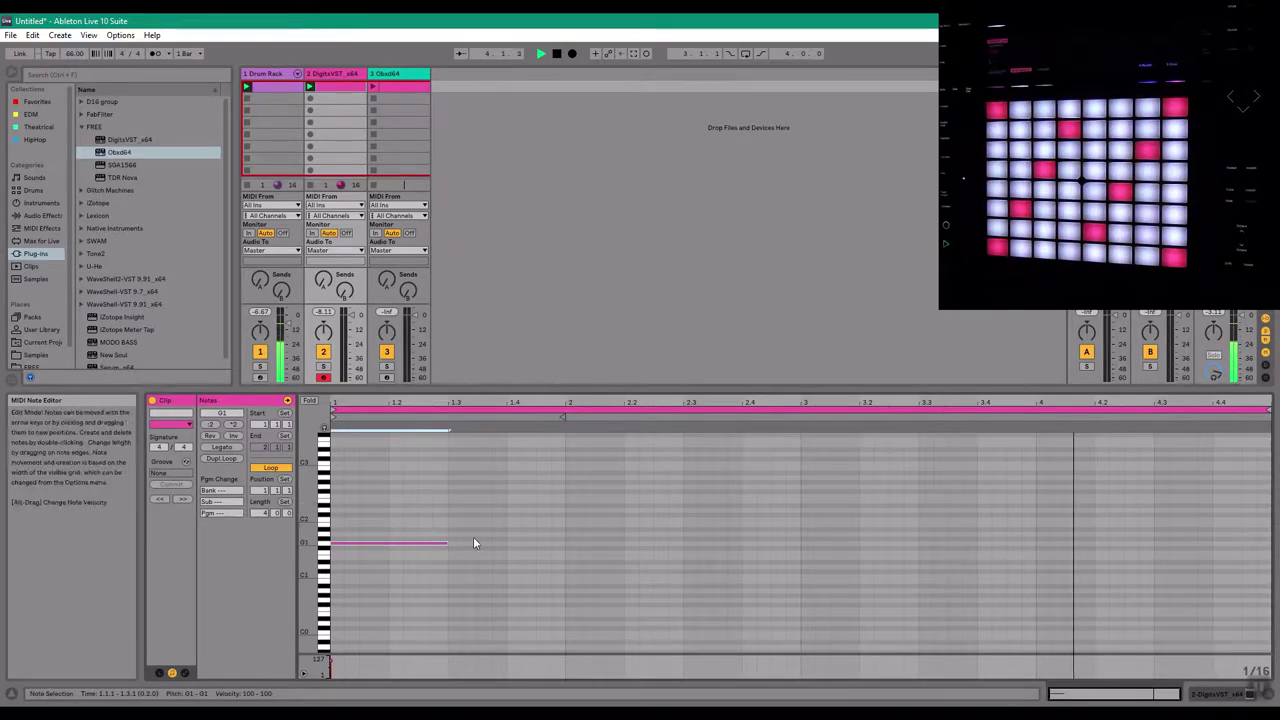
Reopen the DigitsVST track's synth window to view its settings
click(329, 80)
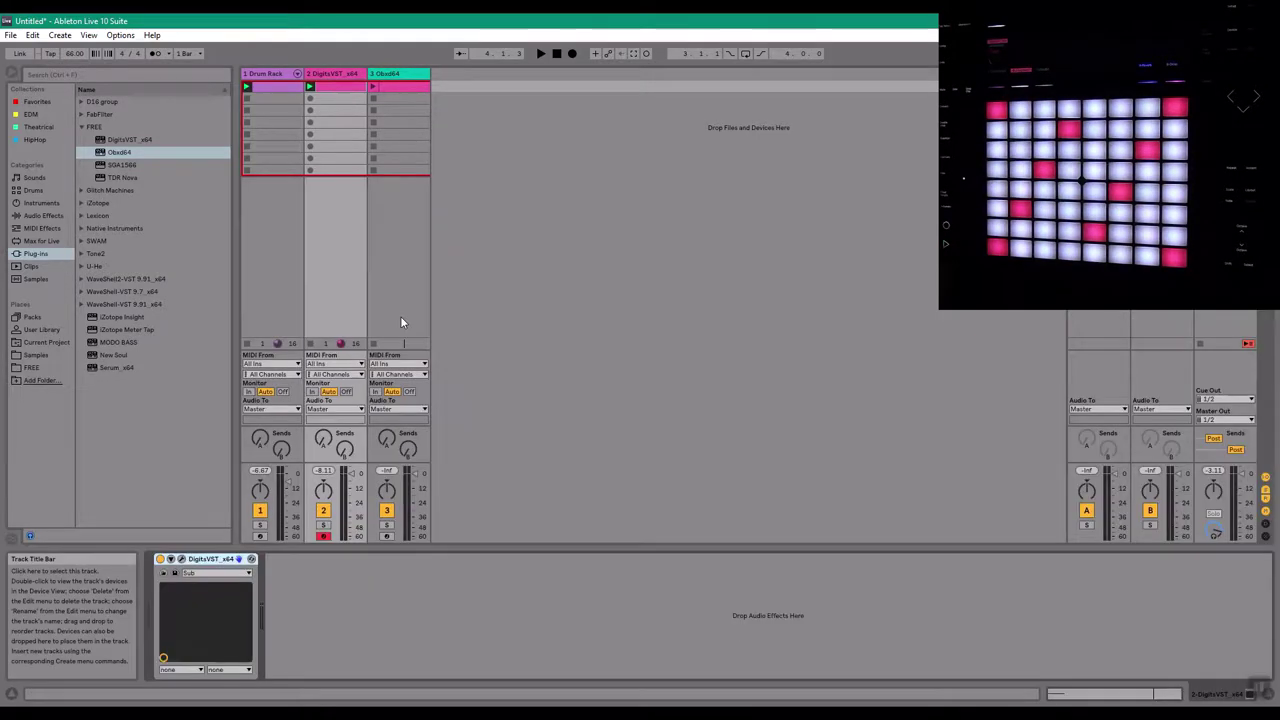
click(190, 559)
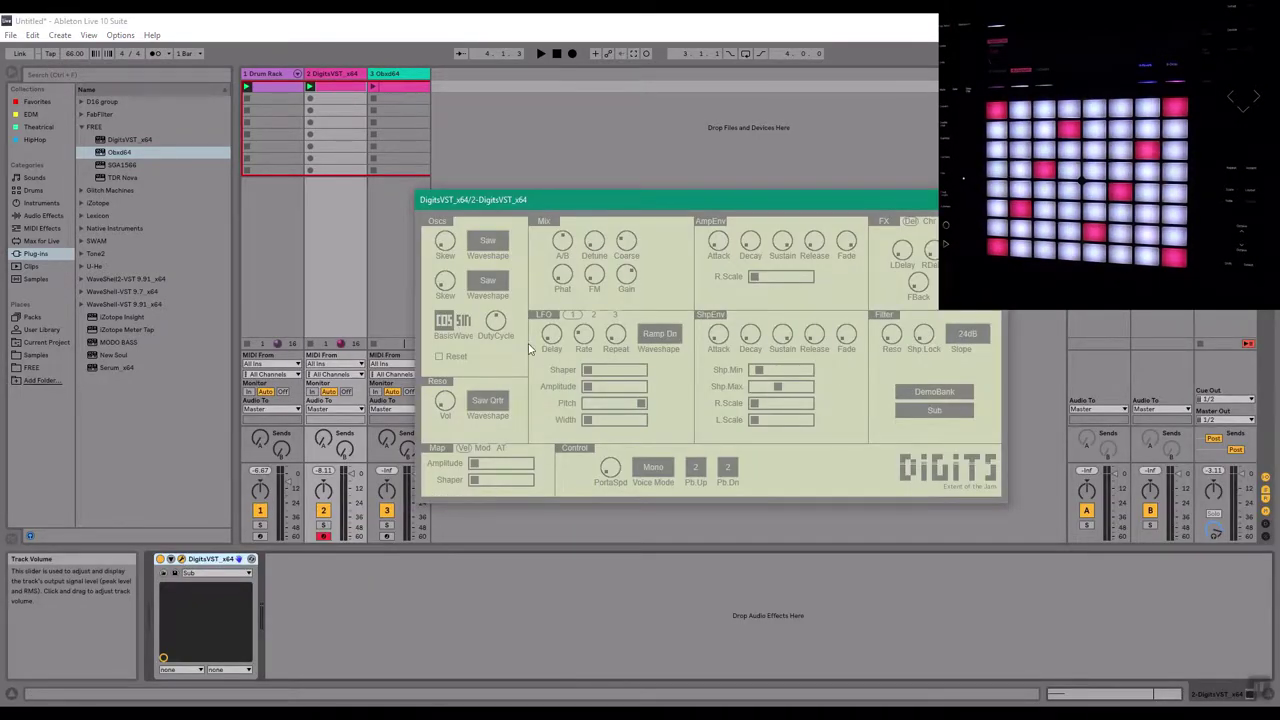
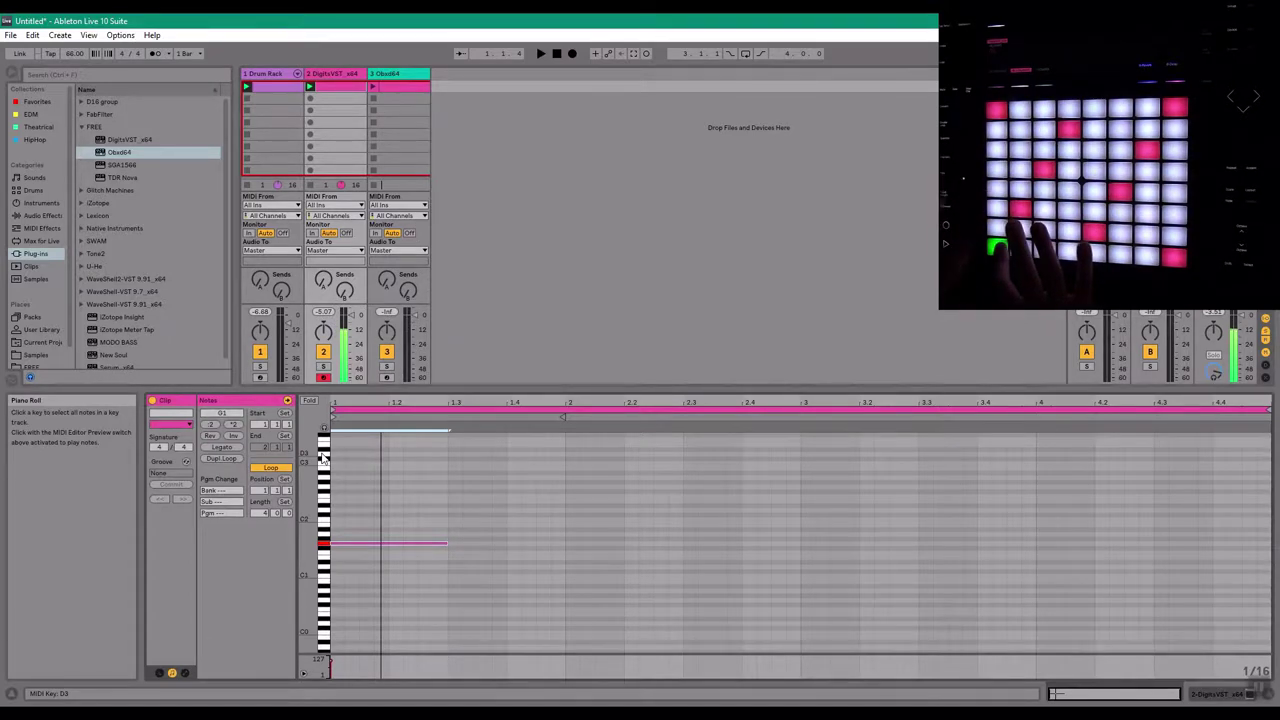
Show the bass clip's envelopes and choose Pitch Bend under MIDI Ctrl
click(184, 672)
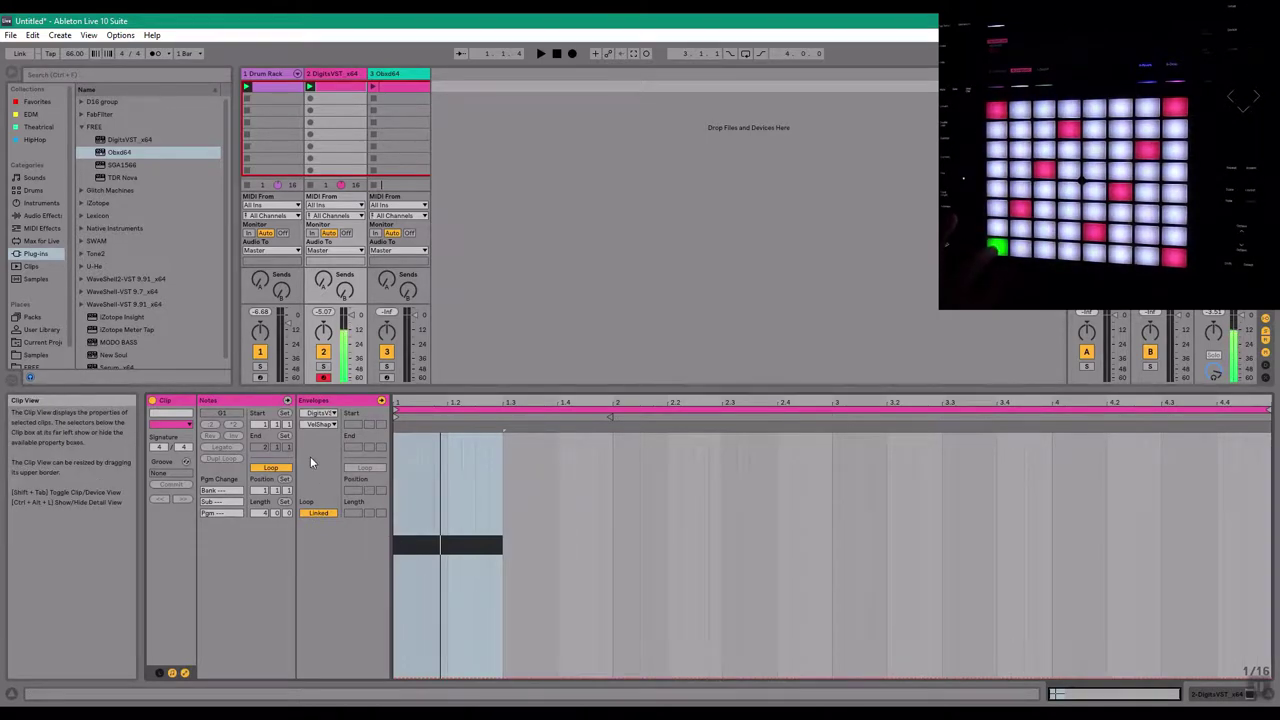
click(330, 413)
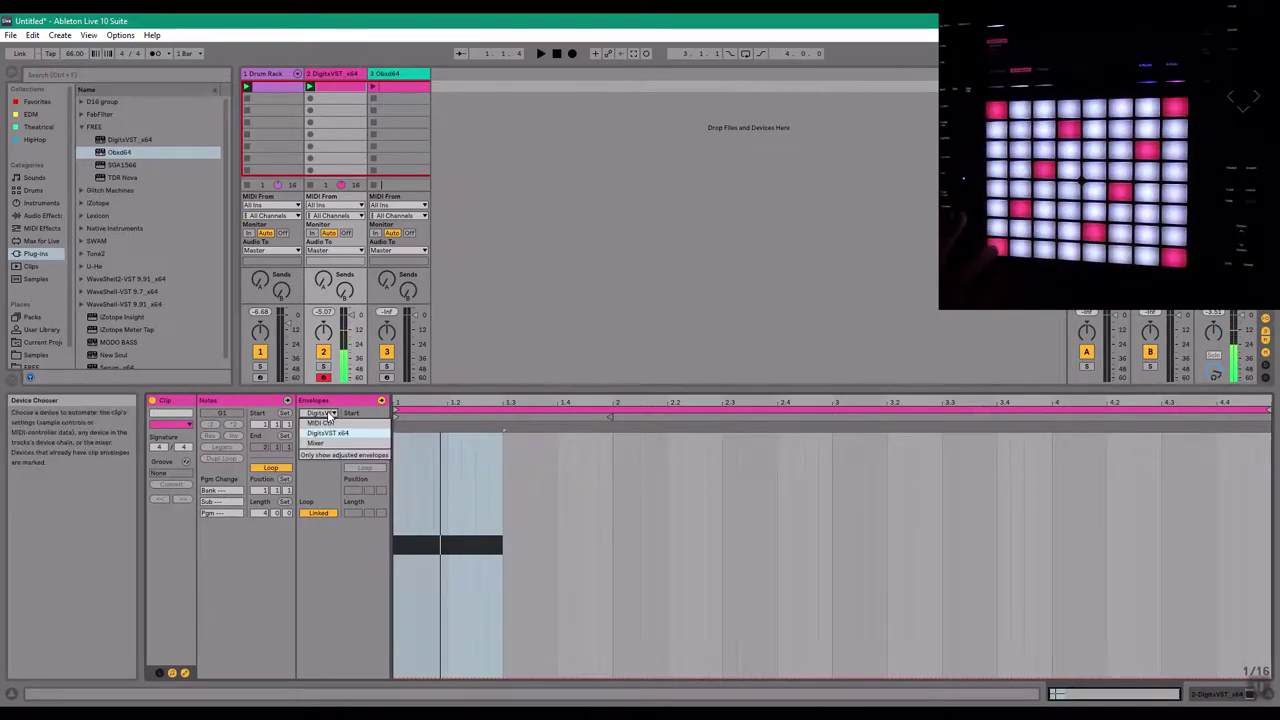
click(320, 423)
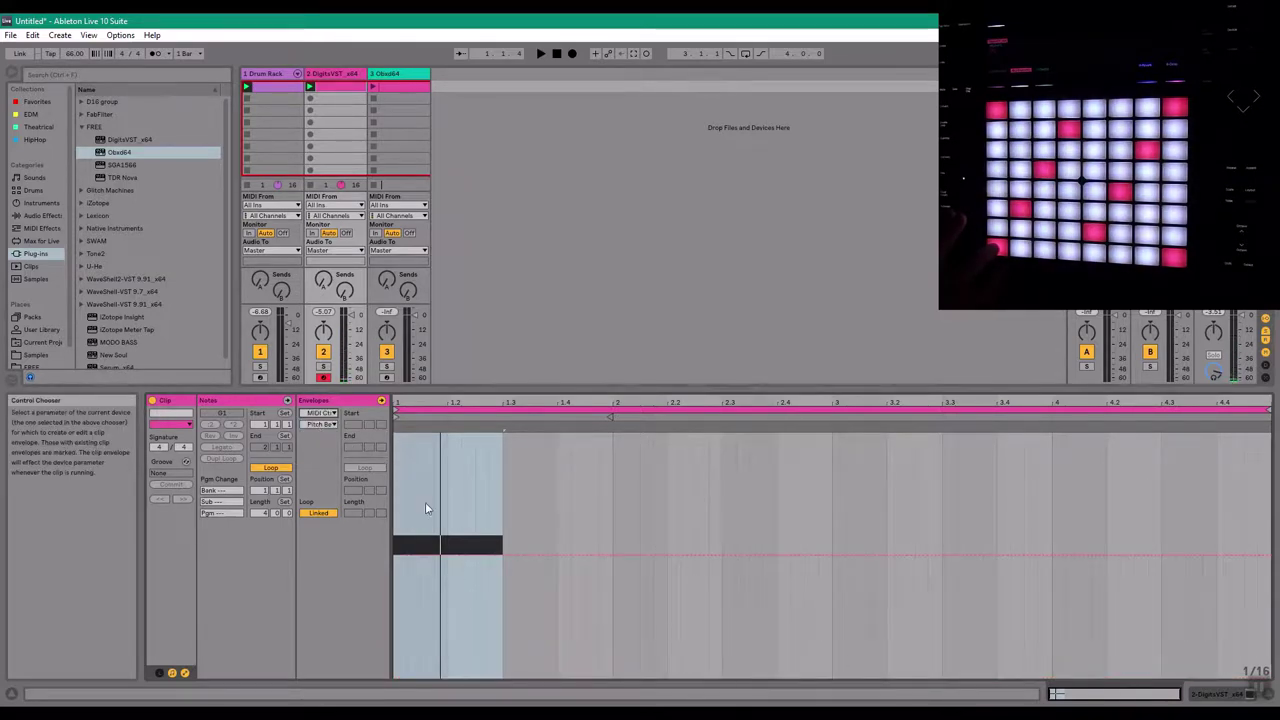
click(320, 426)
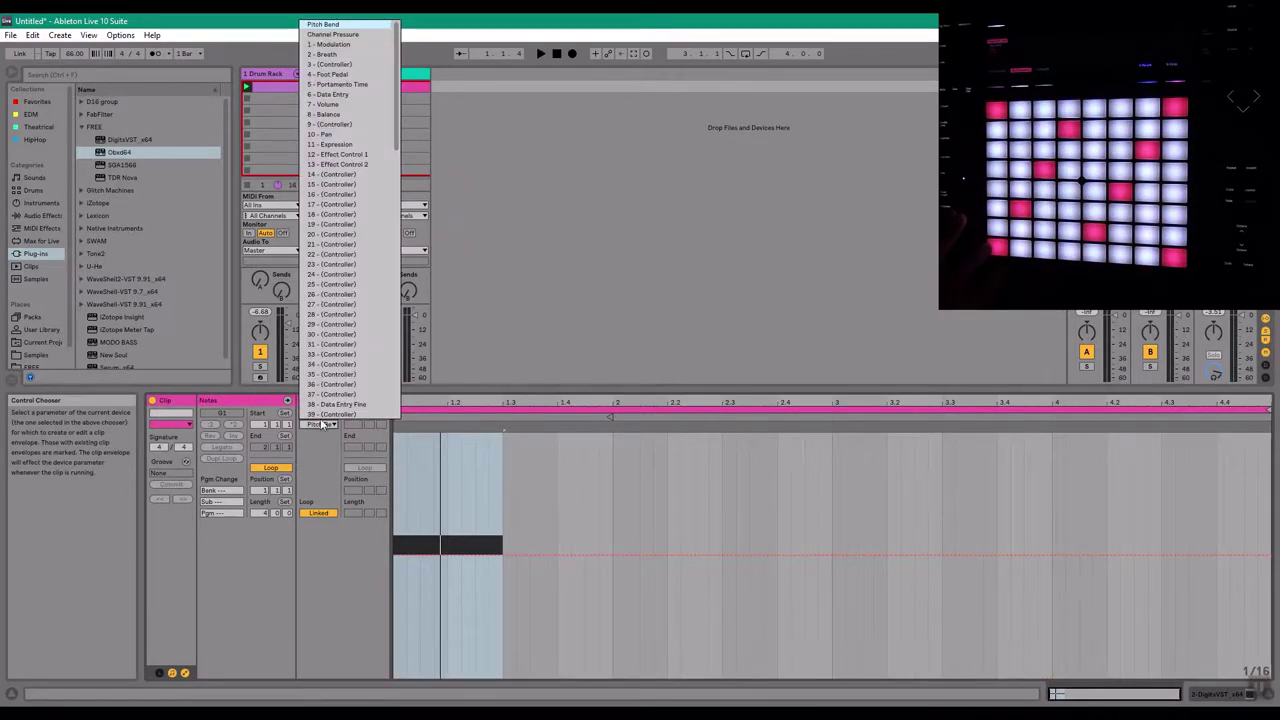
click(321, 27)
click(184, 672)
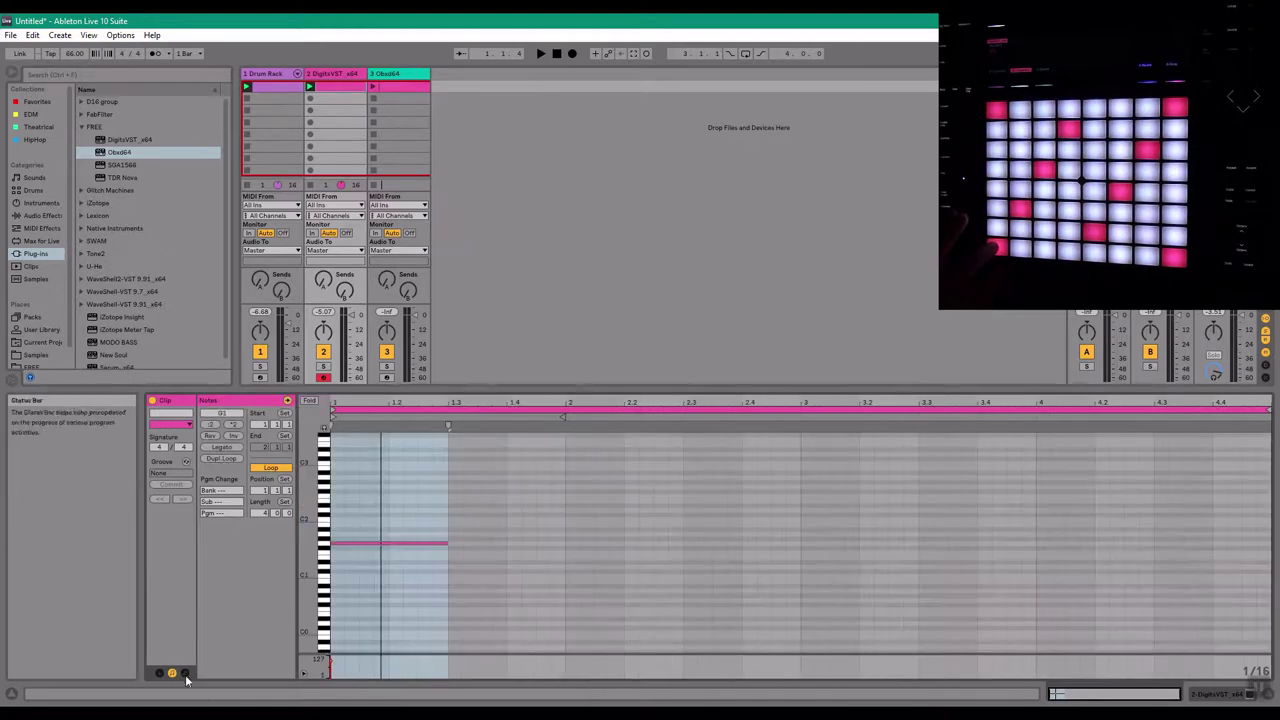
click(184, 672)
click(185, 673)
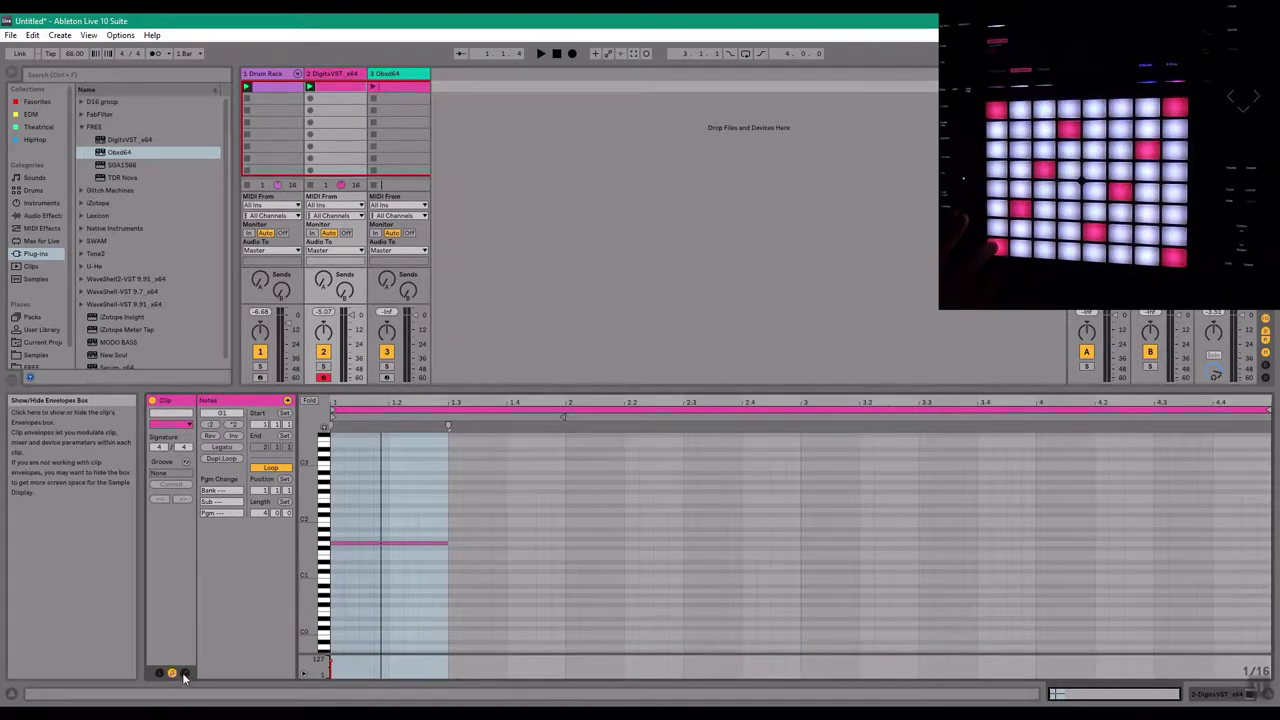
click(184, 673)
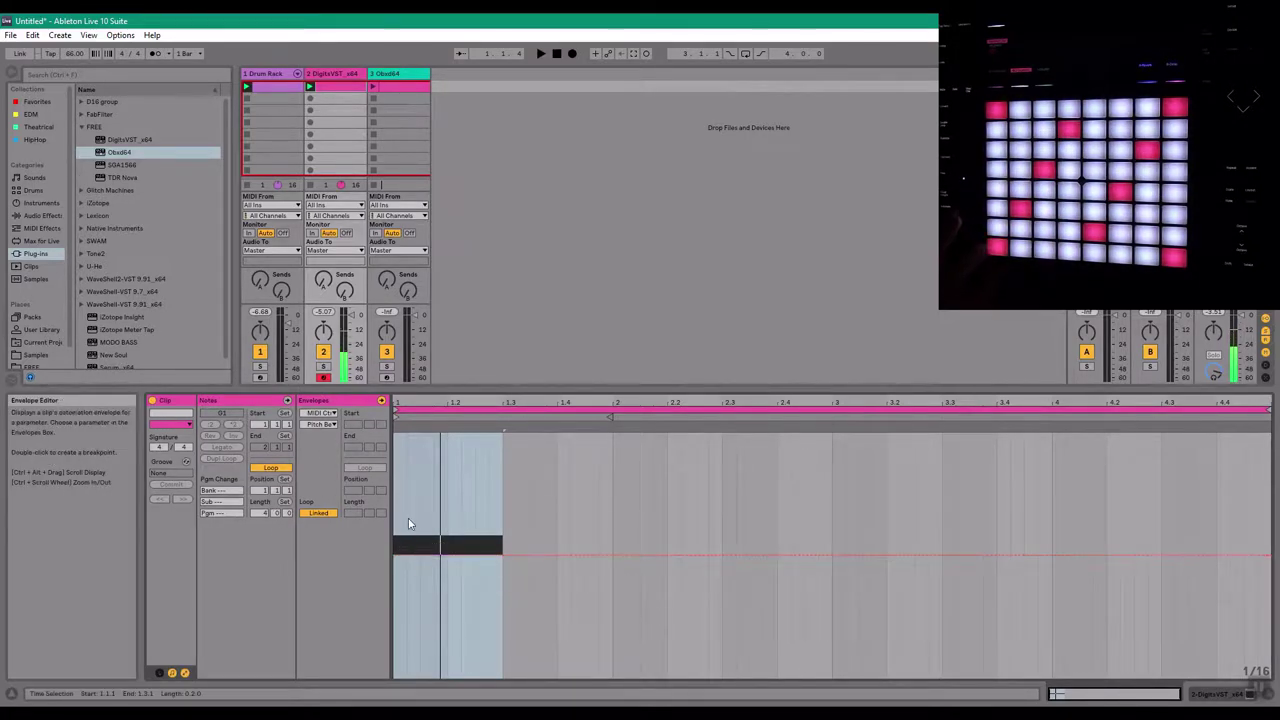
Shape the pitch bend envelope to start at its maximum and drop steeply to zero right after the clip start, and audition it
drag(1113, 695, 1038, 698)
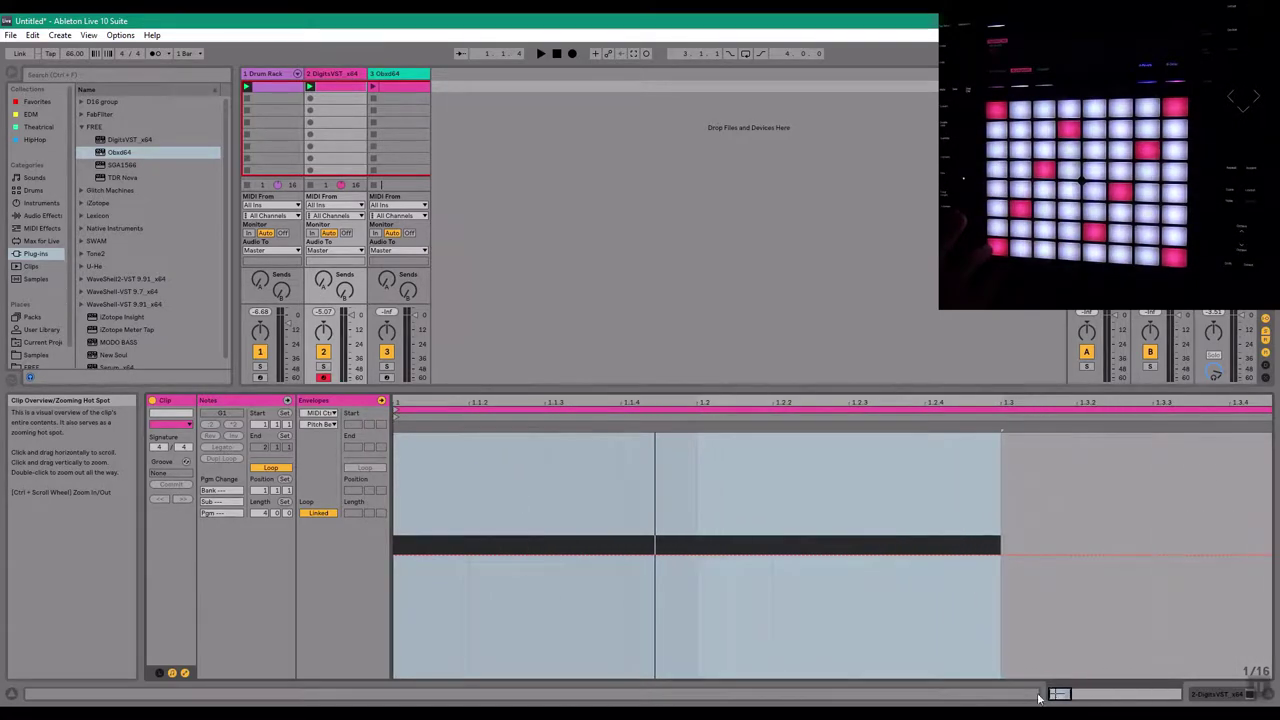
click(410, 556)
drag(405, 556, 406, 438)
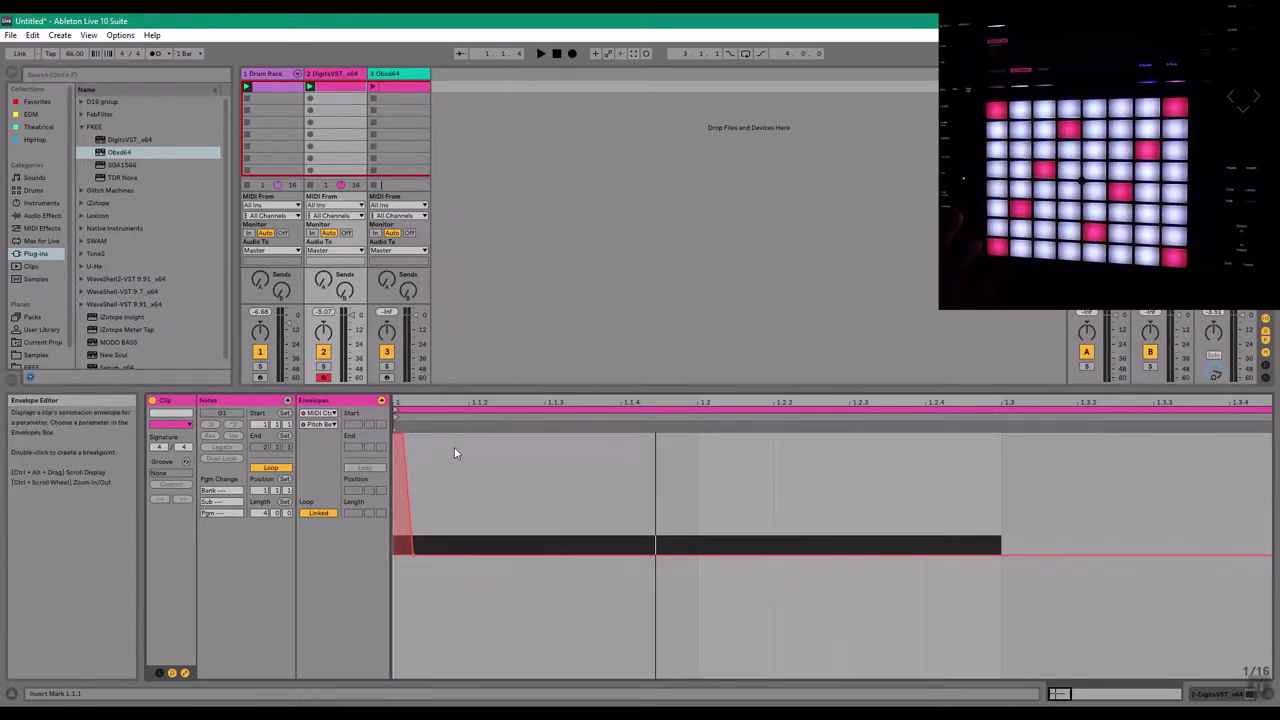
key(space)
key(space)
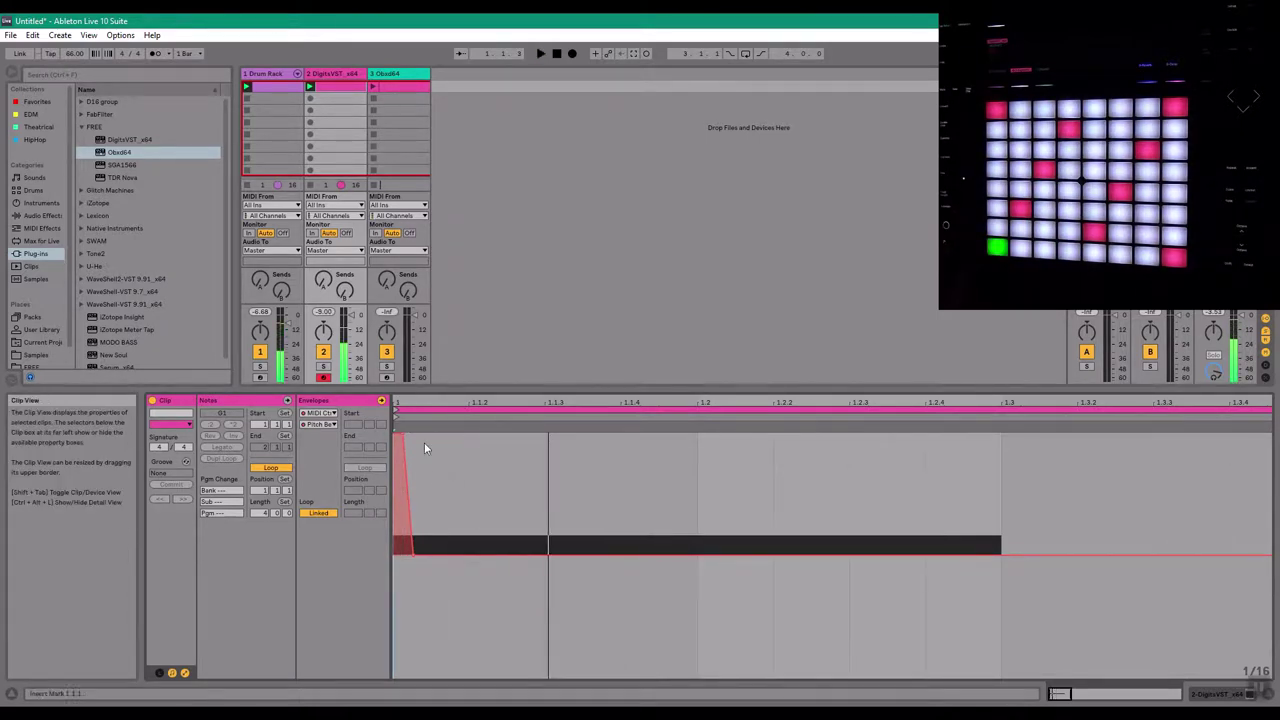
Lengthen the pitch bend fall so it reaches zero at about 1.1.2, and audition it
drag(417, 558, 449, 553)
click(463, 557)
click(449, 556)
key(space)
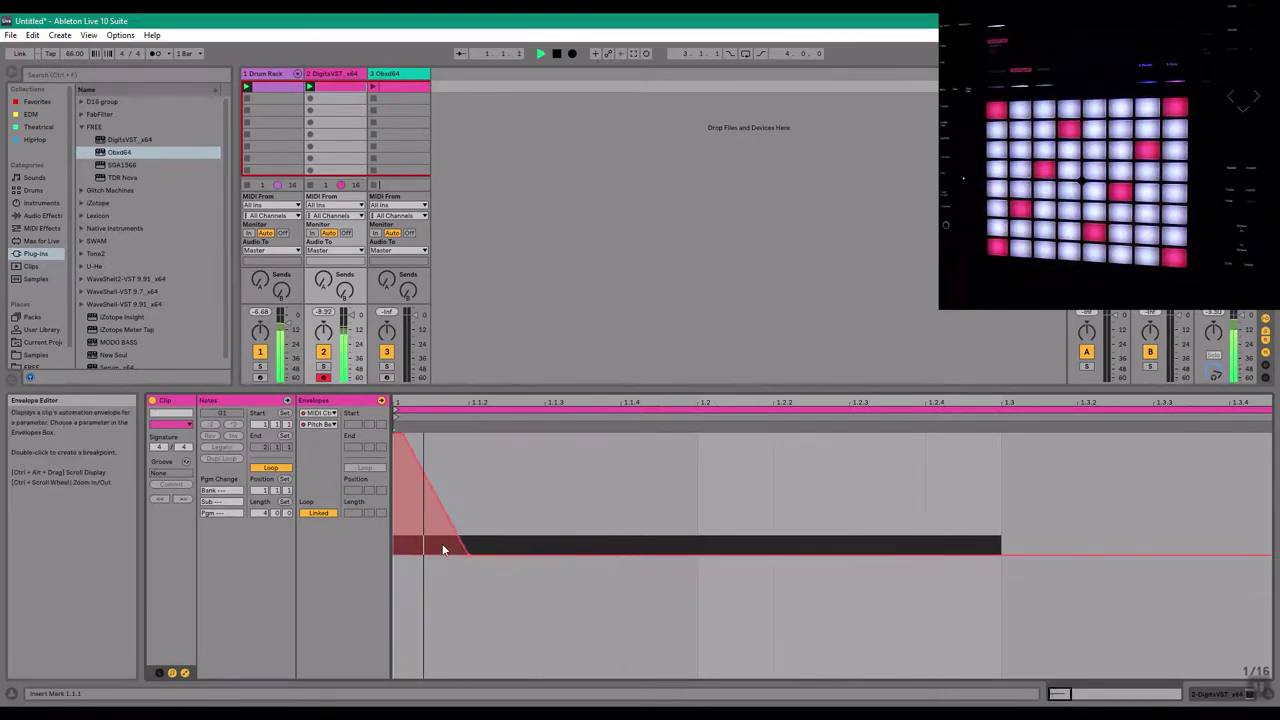
key(space)
Solo the DigitsVST track and try stretching the pitch bend fall to just past 1.1.3 while listening
click(323, 368)
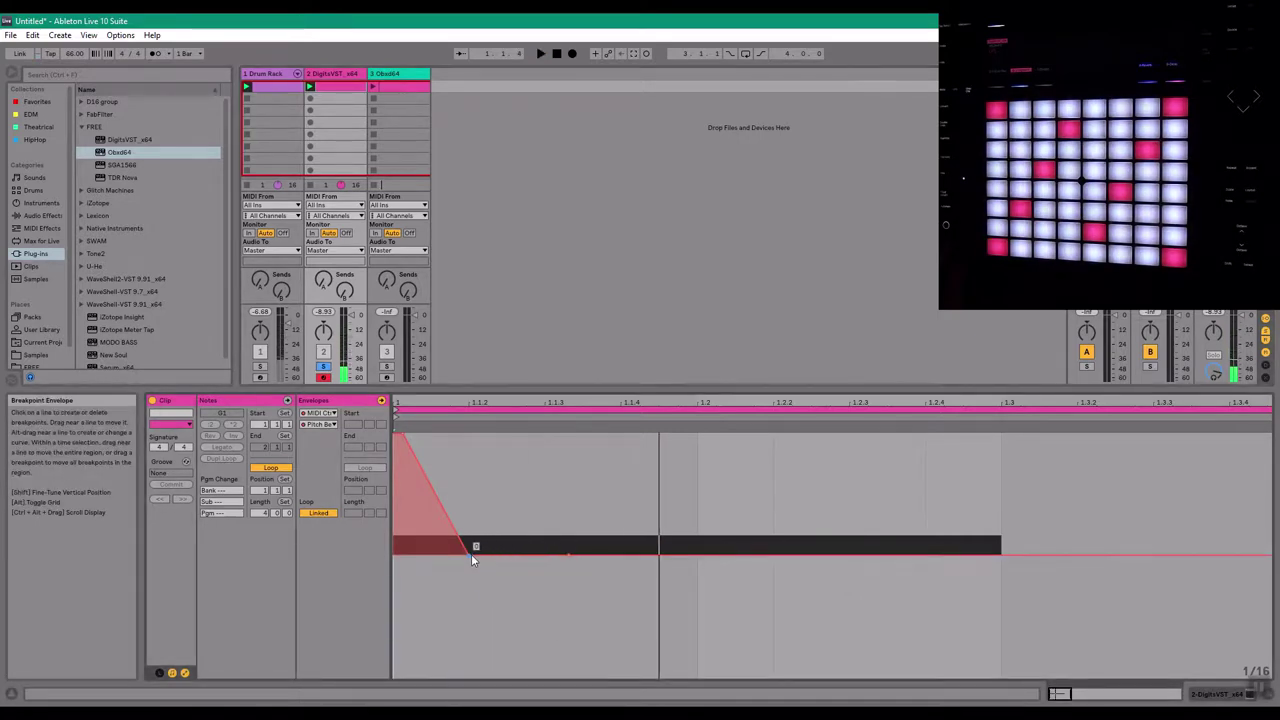
drag(472, 557, 560, 551)
key(space)
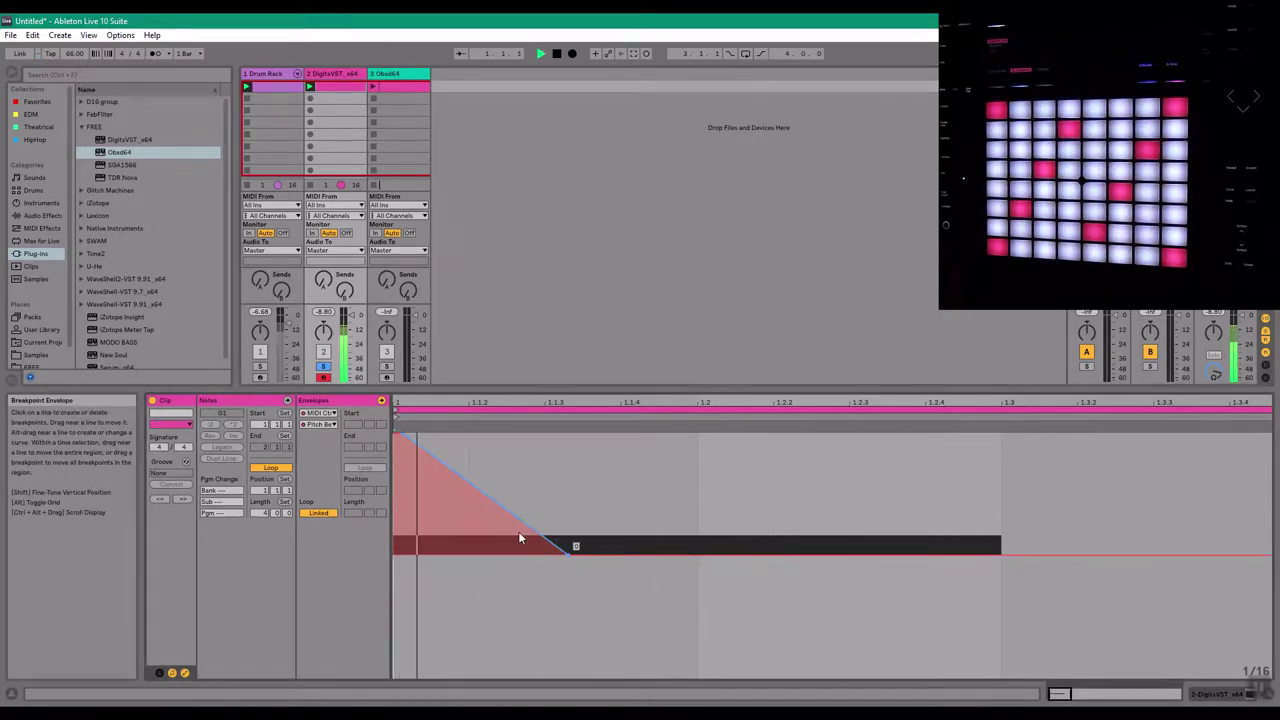
key(space)
Try flattening the pitch bend peak, undo it, audition a fall down to the minimum bend instead, and undo that as well
drag(403, 434, 403, 558)
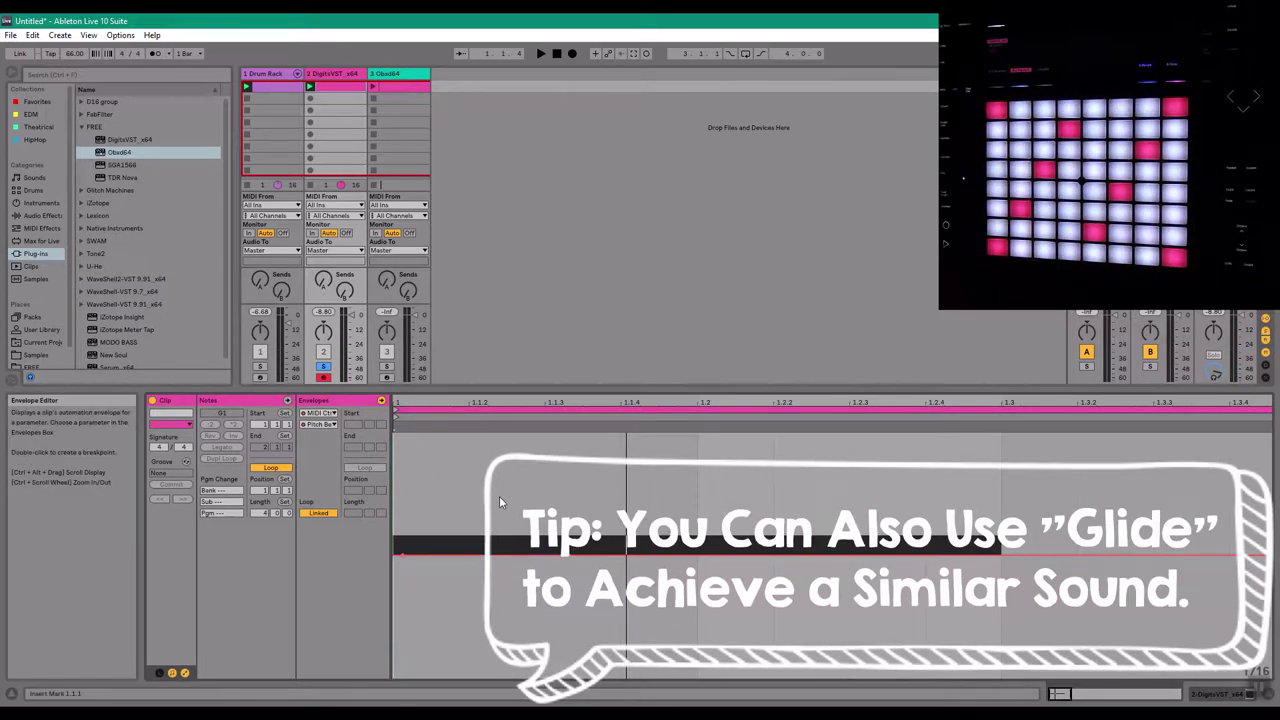
key(ctrl+z)
drag(494, 562, 494, 683)
key(space)
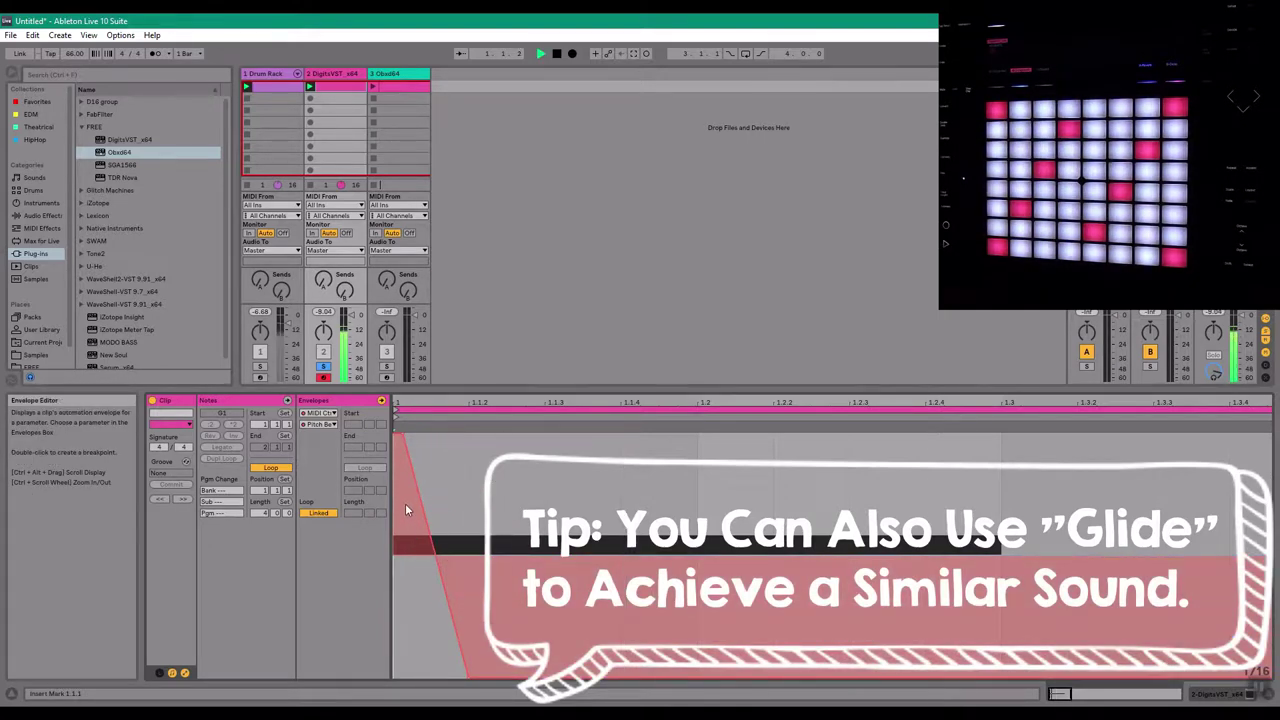
key(space)
key(space)
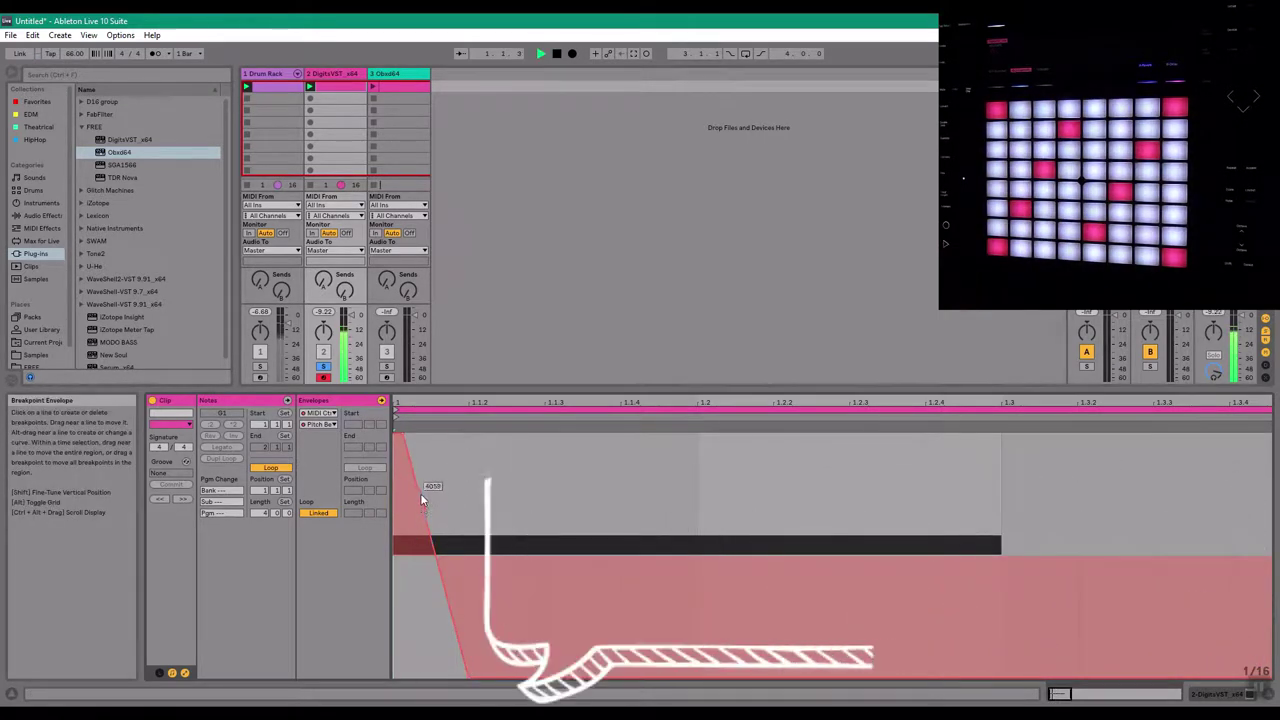
key(space)
key(ctrl+z)
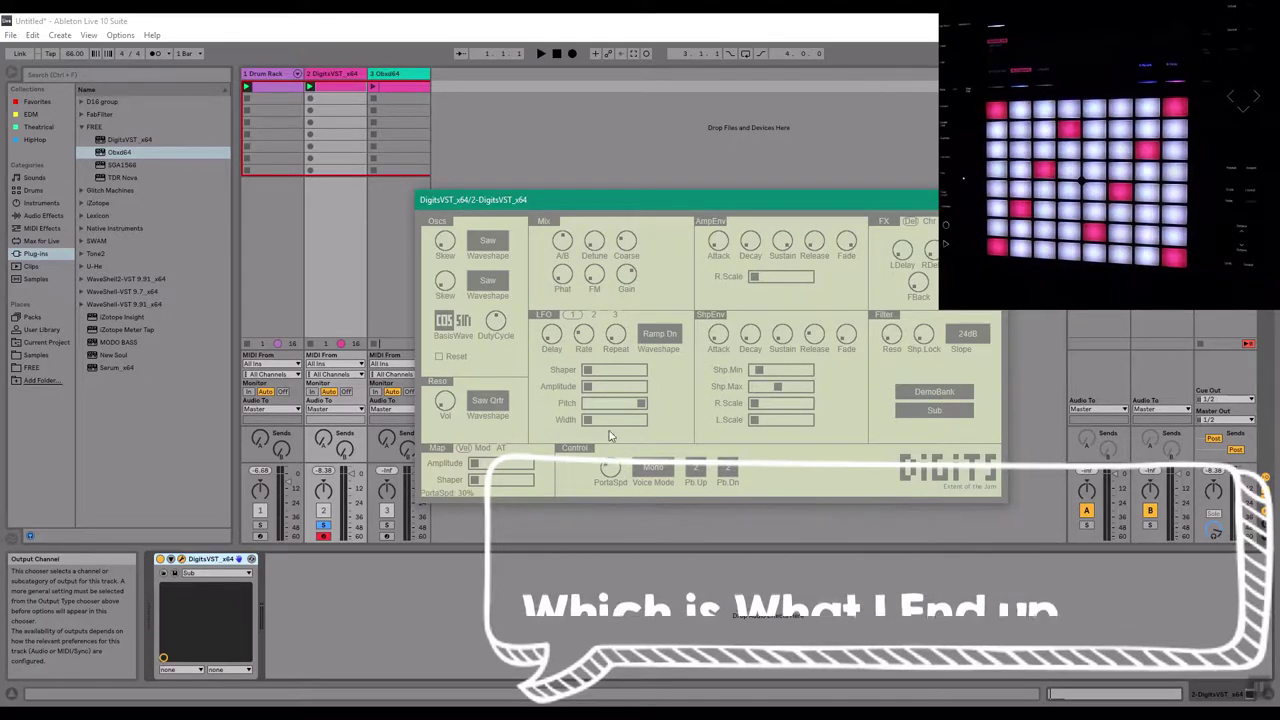
Adjust the Sub patch's portamento speed during playback, trying 44%
key(space)
drag(610, 471, 613, 482)
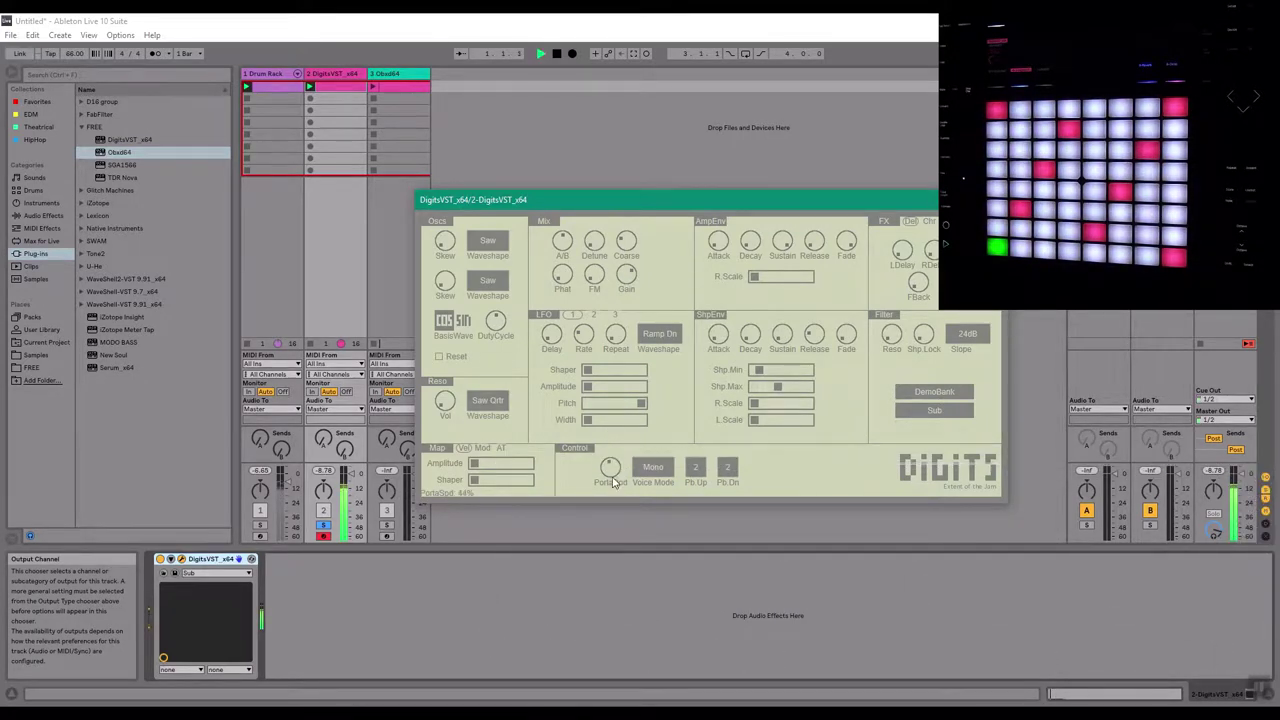
drag(612, 472, 648, 561)
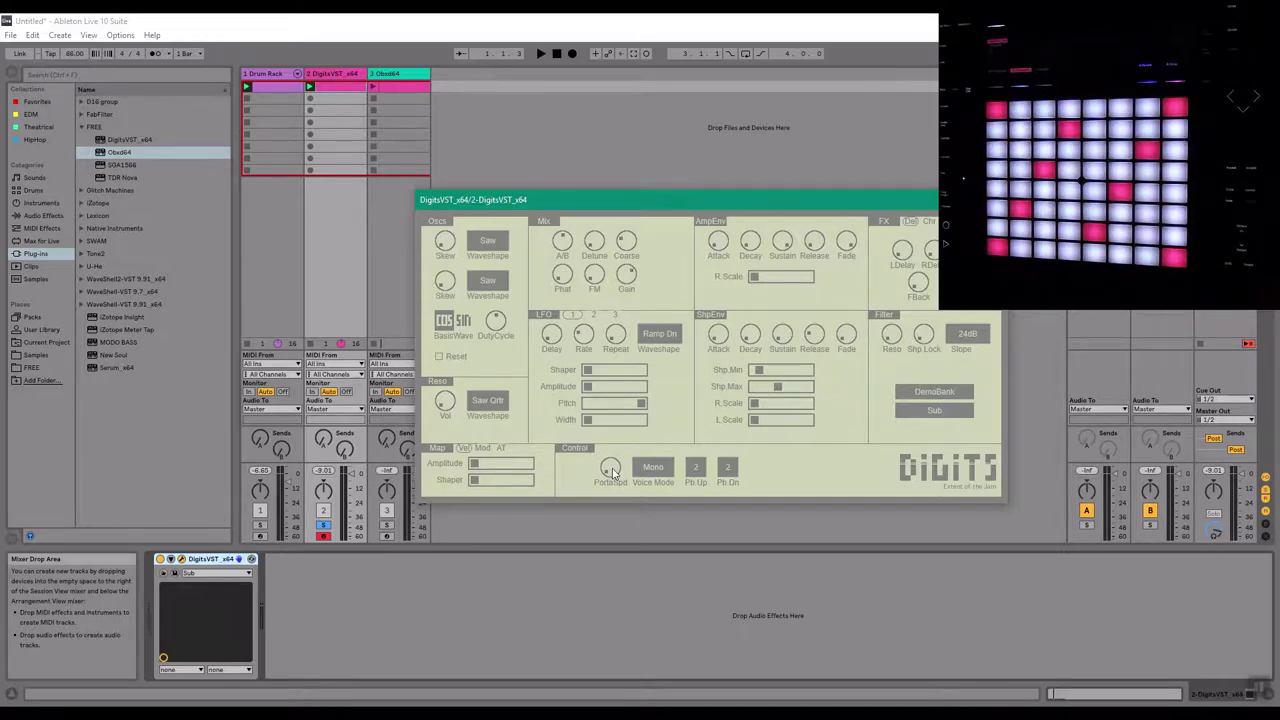
Display the DigitsVST clip's notes beside the repositioned synth window and select the short G3 note at the clip start
click(336, 88)
drag(636, 200, 770, 130)
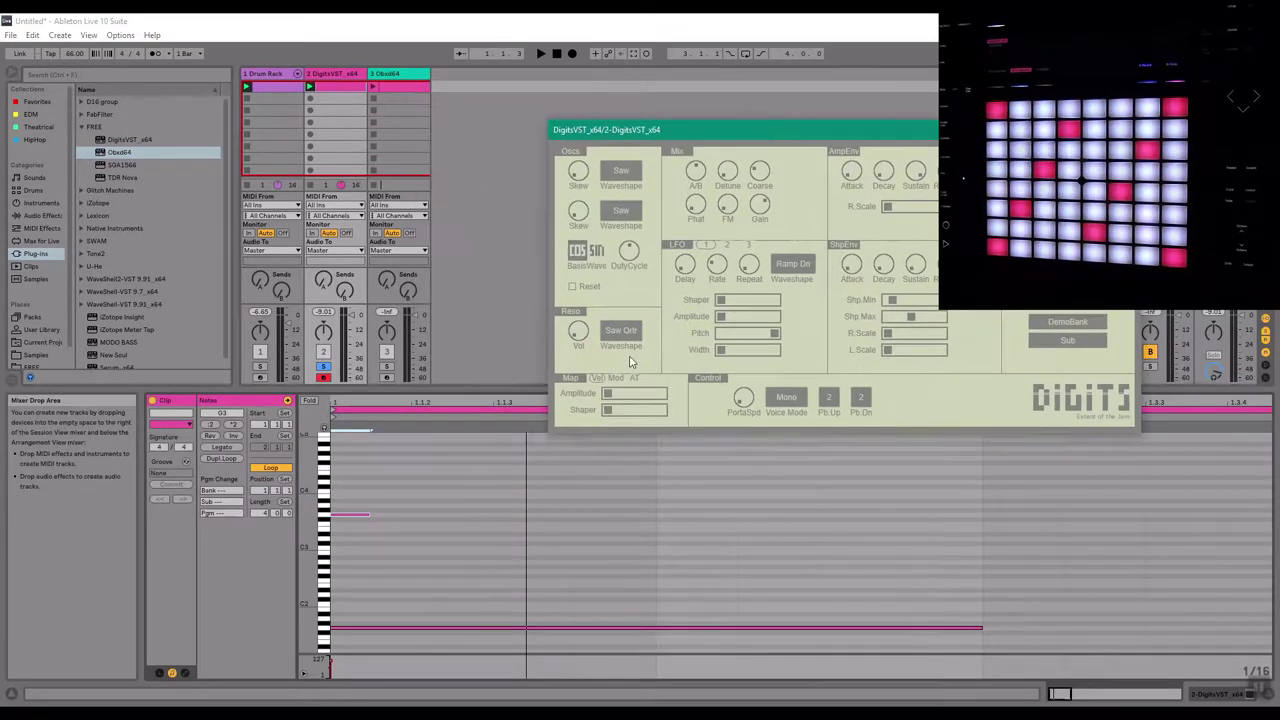
click(352, 517)
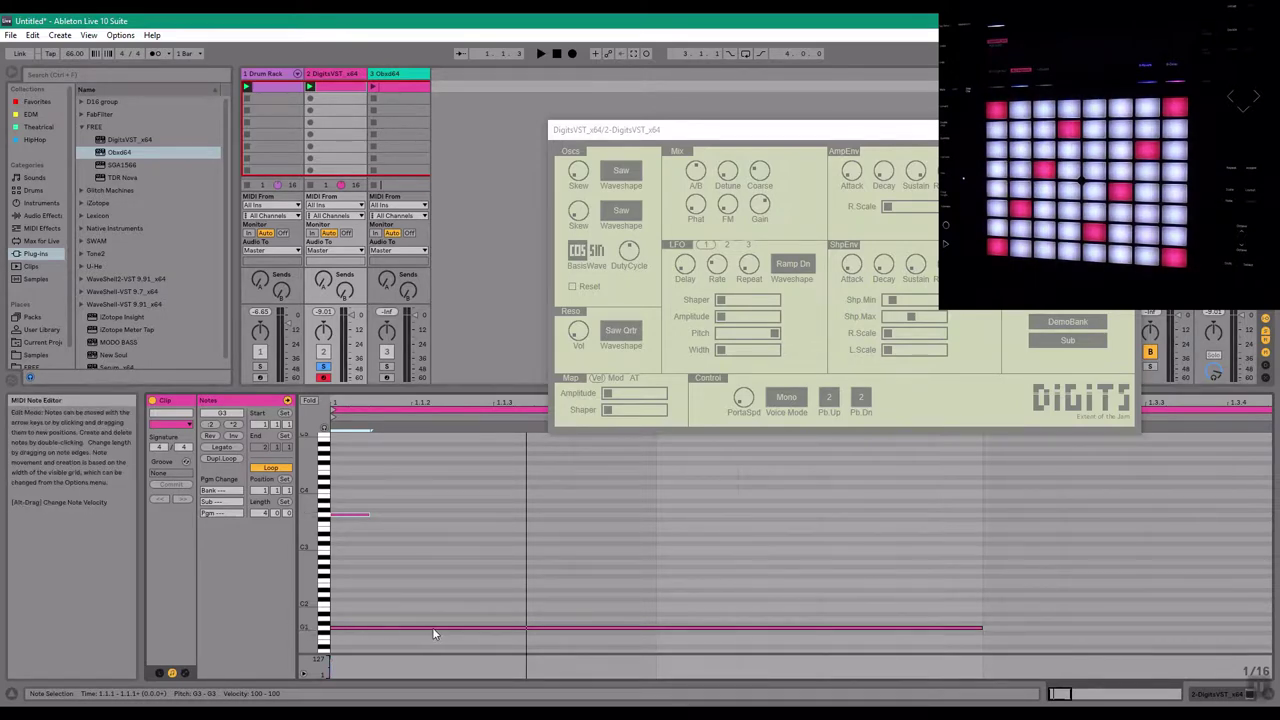
Readjust the portamento speed while auditioning the bass glide, trying 51%, and close the synth window
click(744, 402)
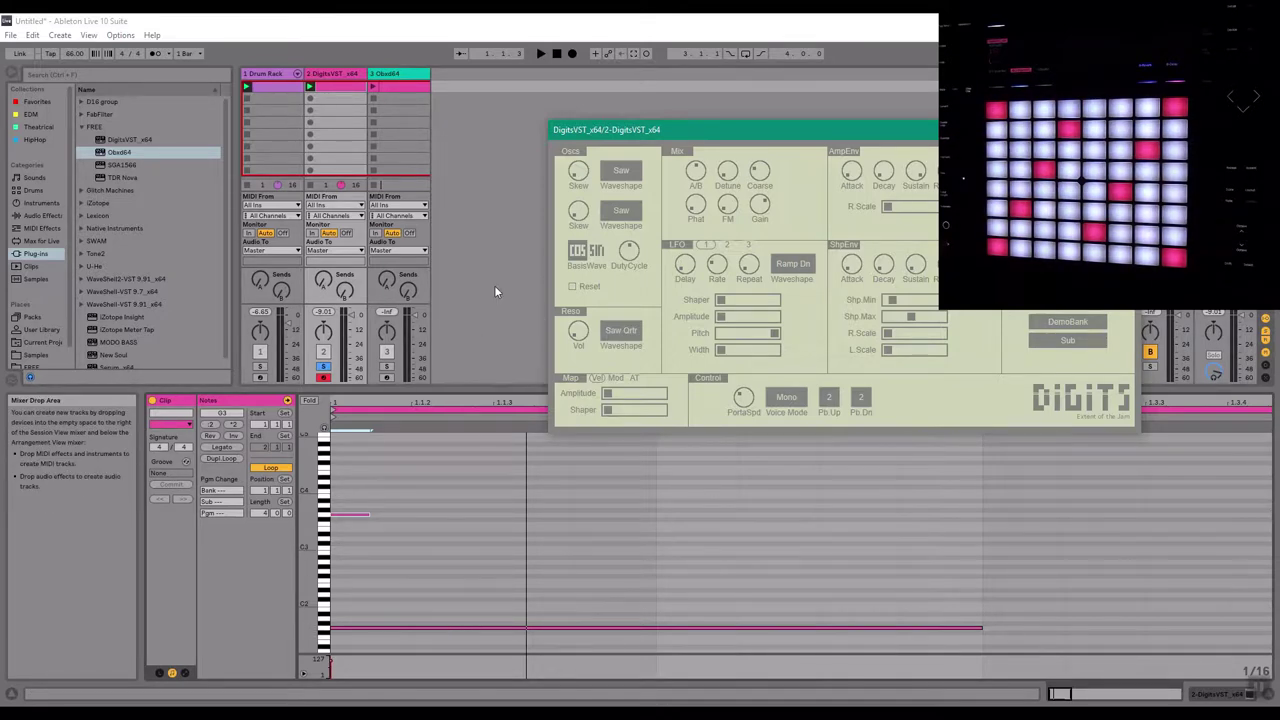
key(space)
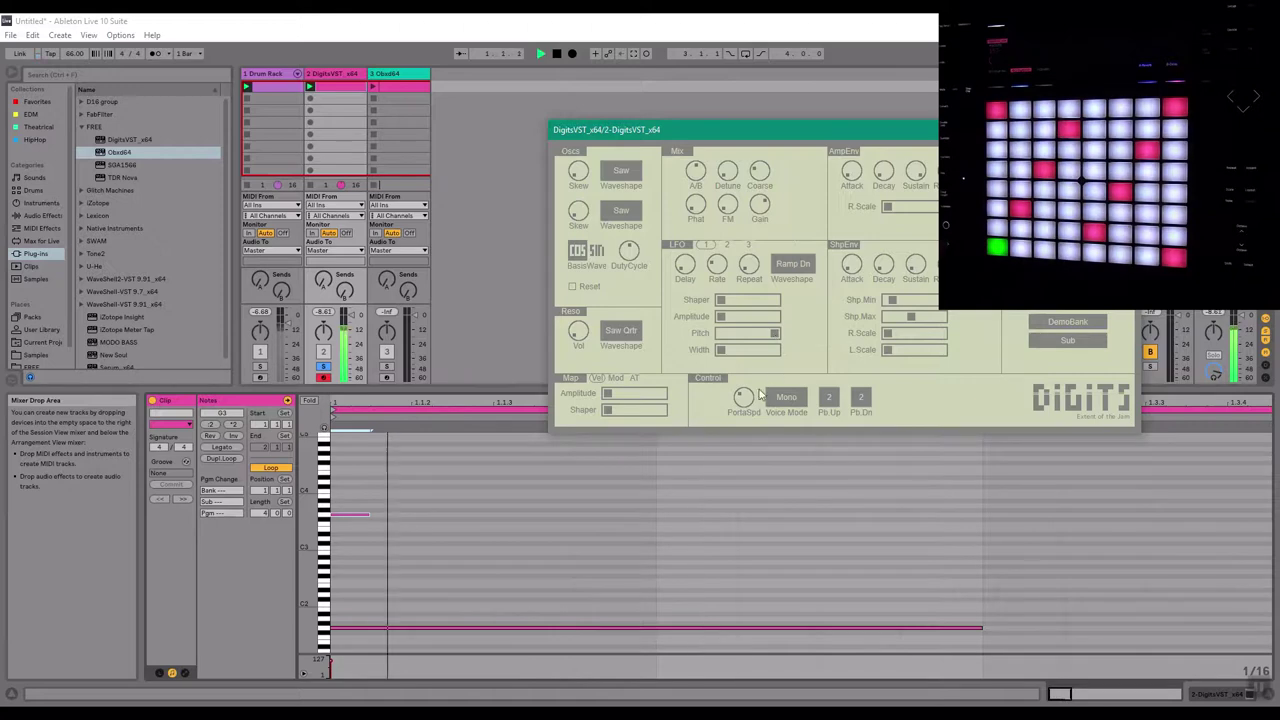
mouse_move(745, 400)
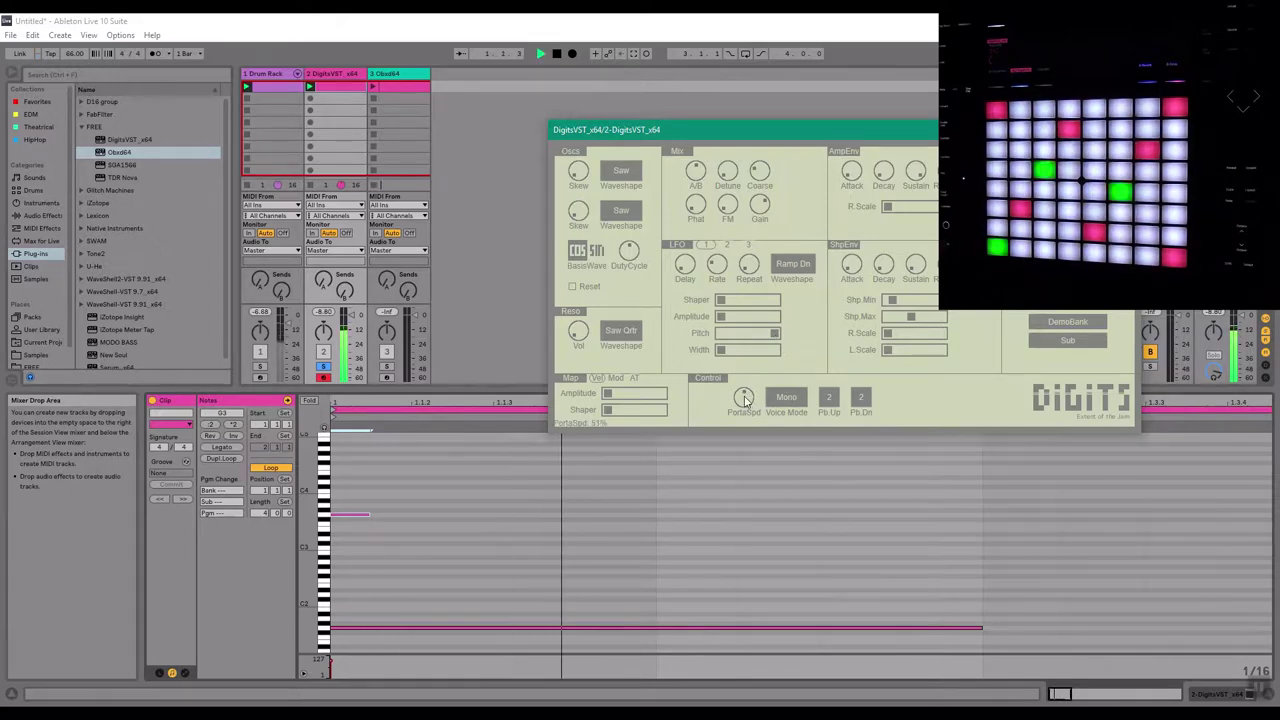
key(space)
drag(746, 417, 747, 340)
key(space)
key(space)
click(1126, 130)
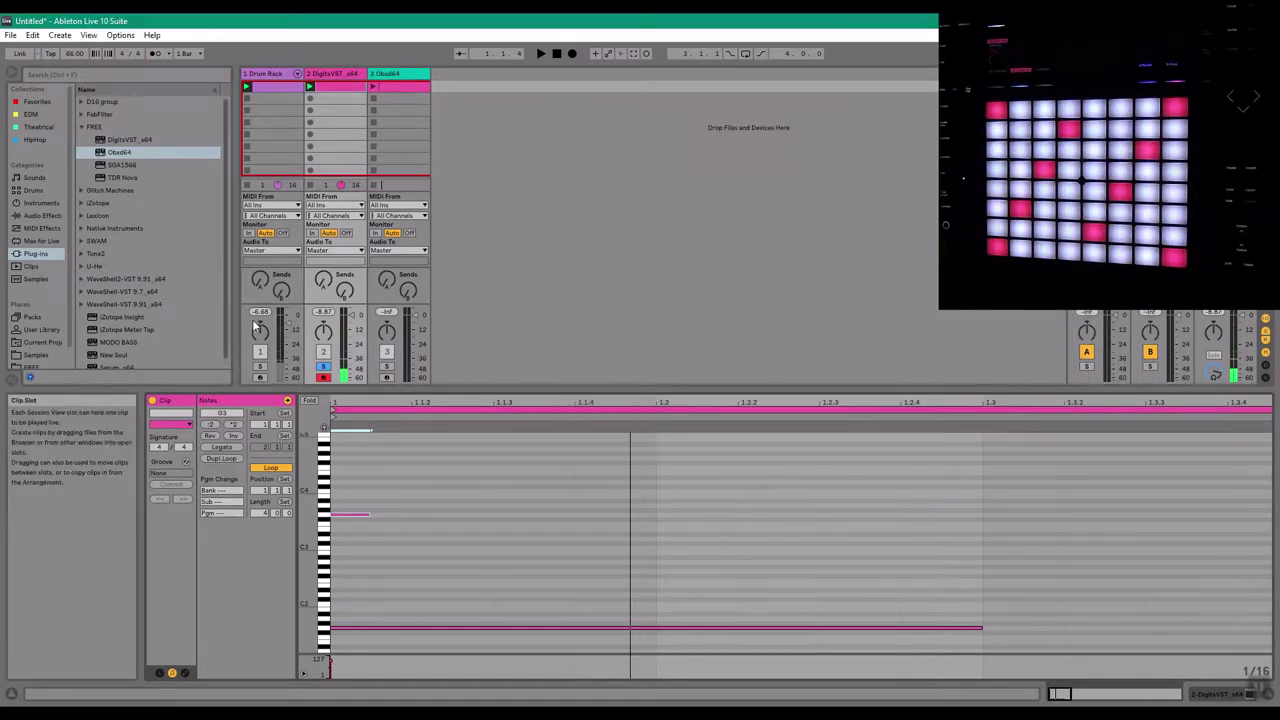
Take the bass track out of solo to play it with the drums, and display its DigitsVST device
key(space)
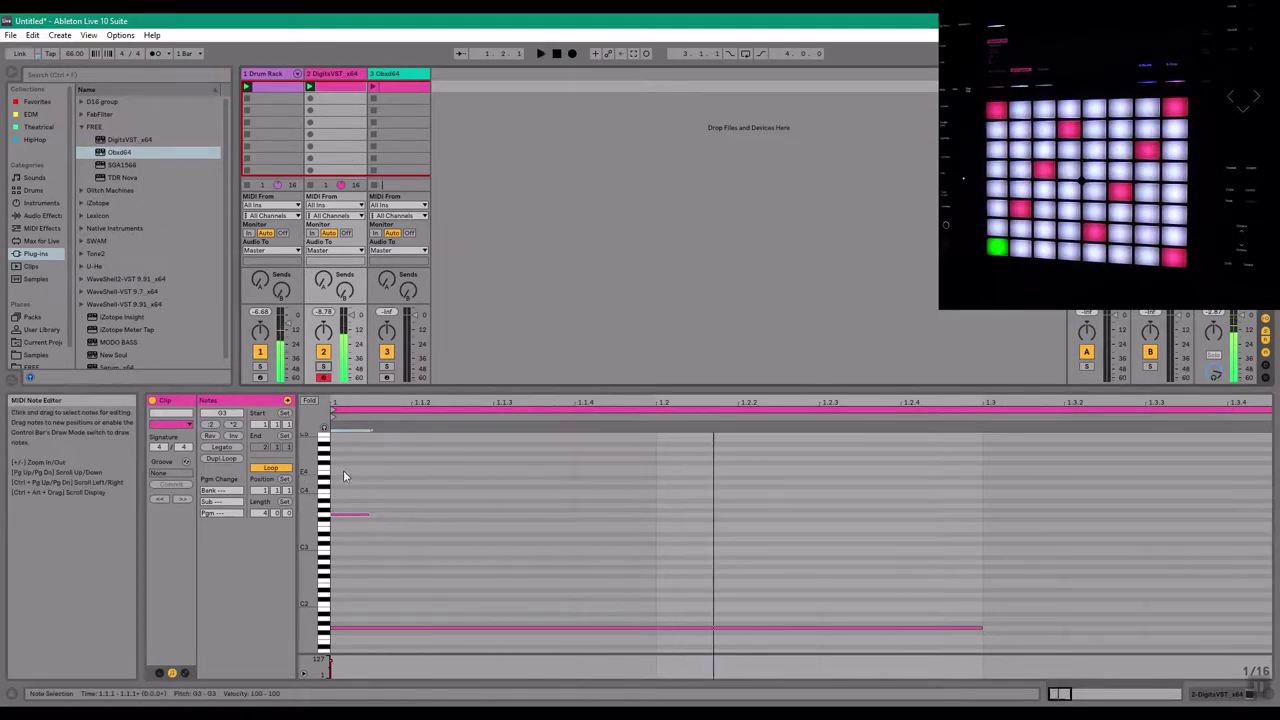
double_click(330, 74)
key(space)
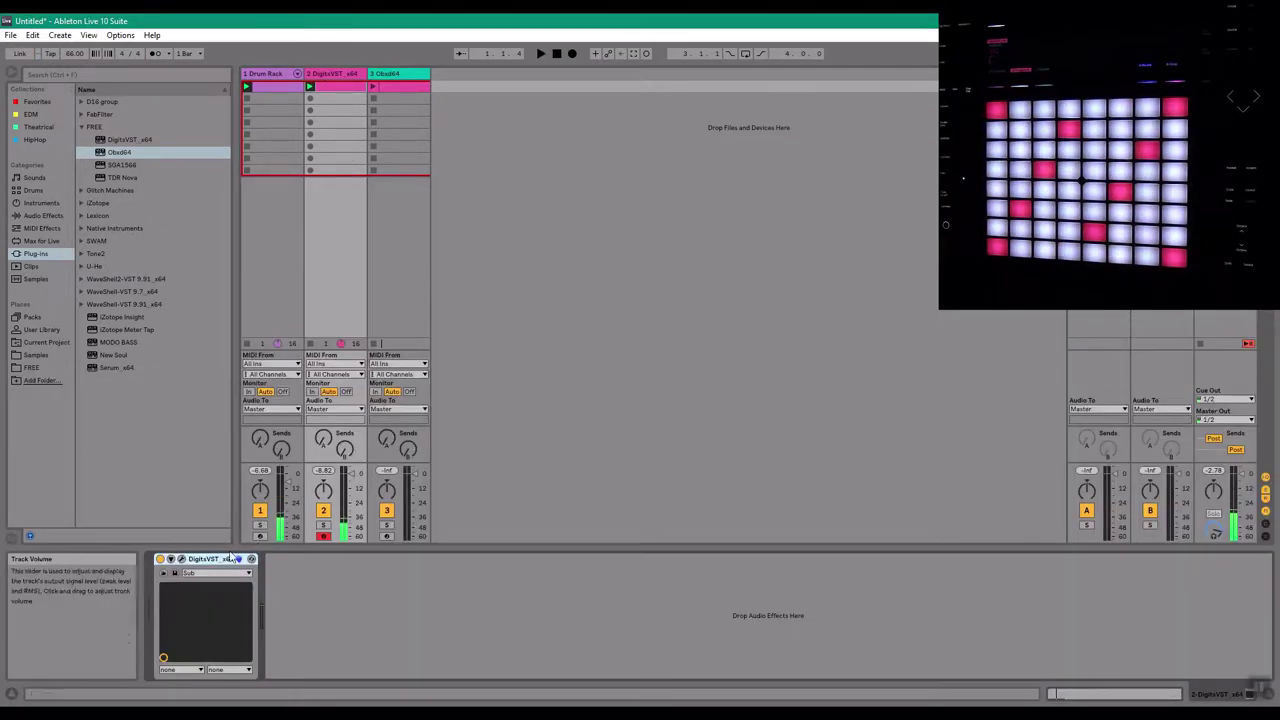
Check the DigitsVST clip's notes, reopen its synth window and readjust the portamento speed during playback, trying 35%
click(337, 86)
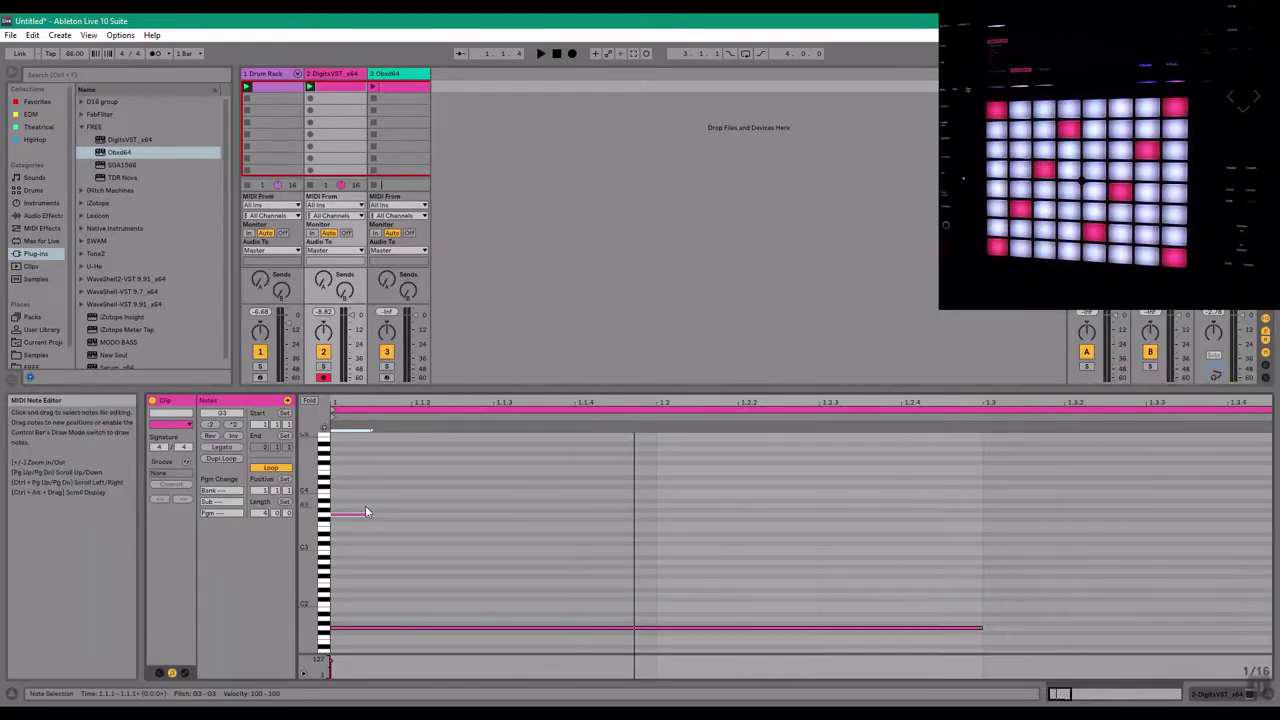
click(185, 672)
click(187, 674)
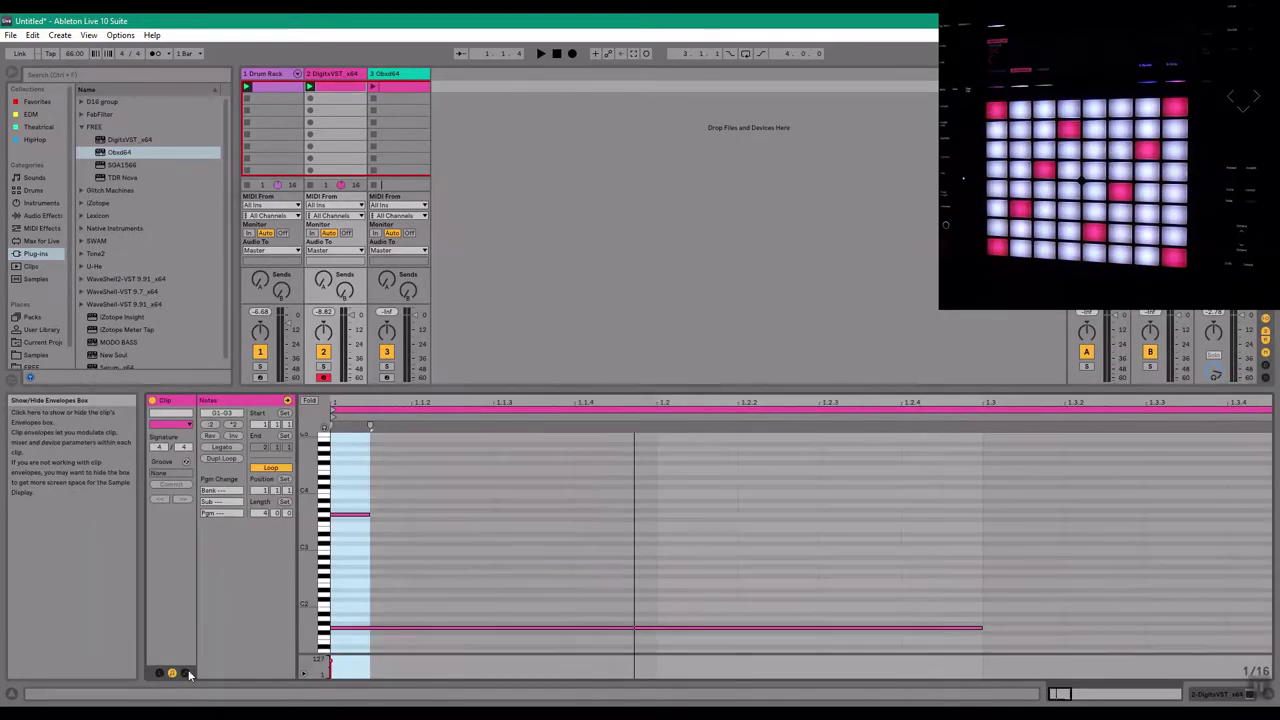
double_click(332, 74)
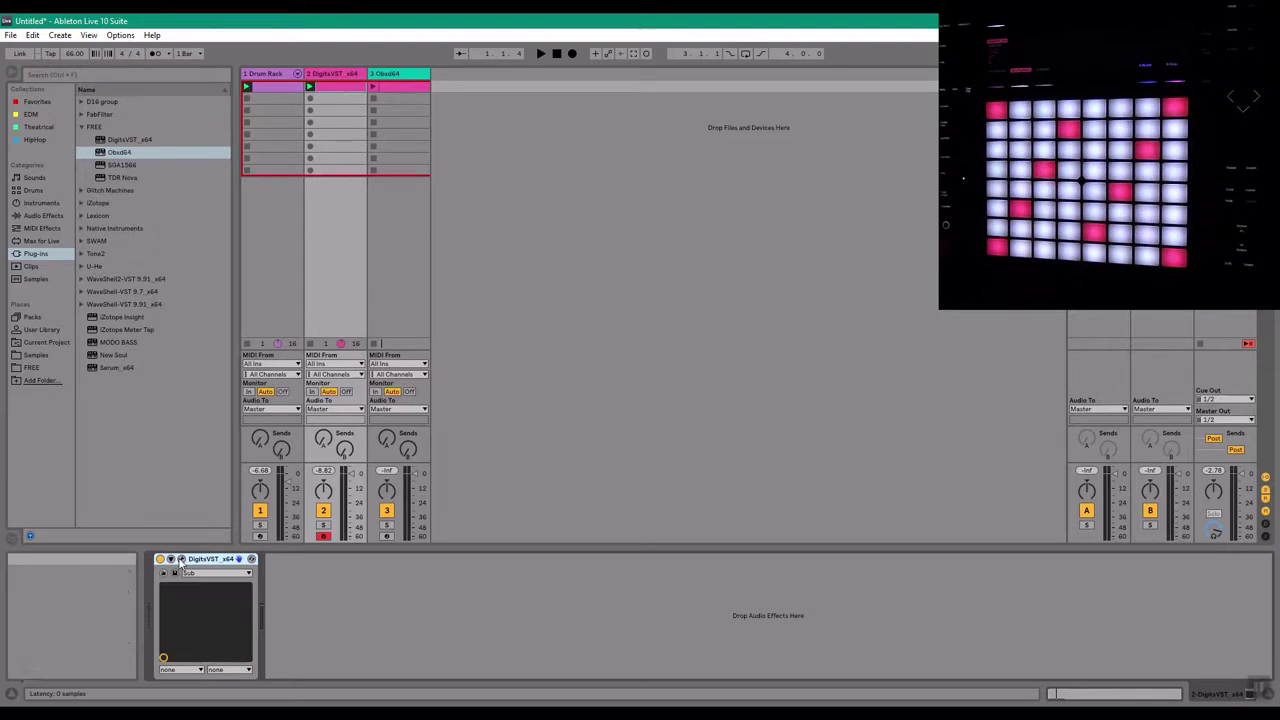
click(181, 560)
key(space)
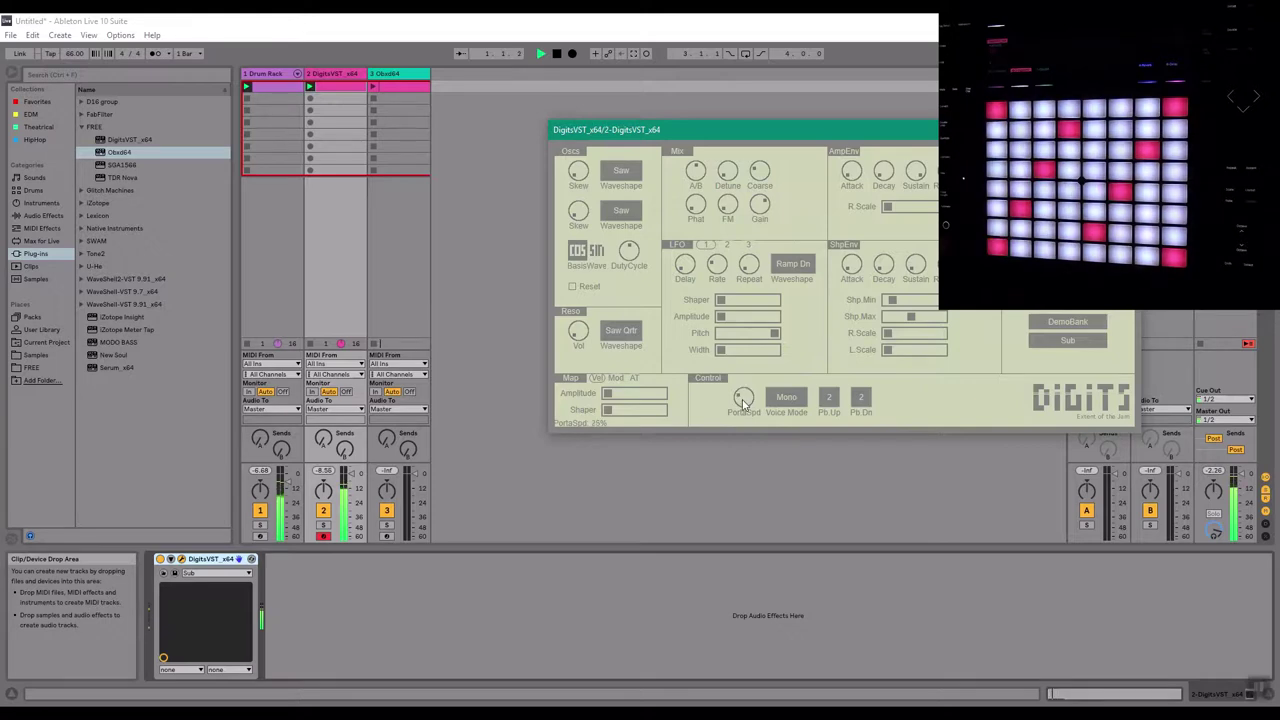
Move the short note at the start of the DigitsVST clip down to G2, audition it and close the synth window
double_click(331, 87)
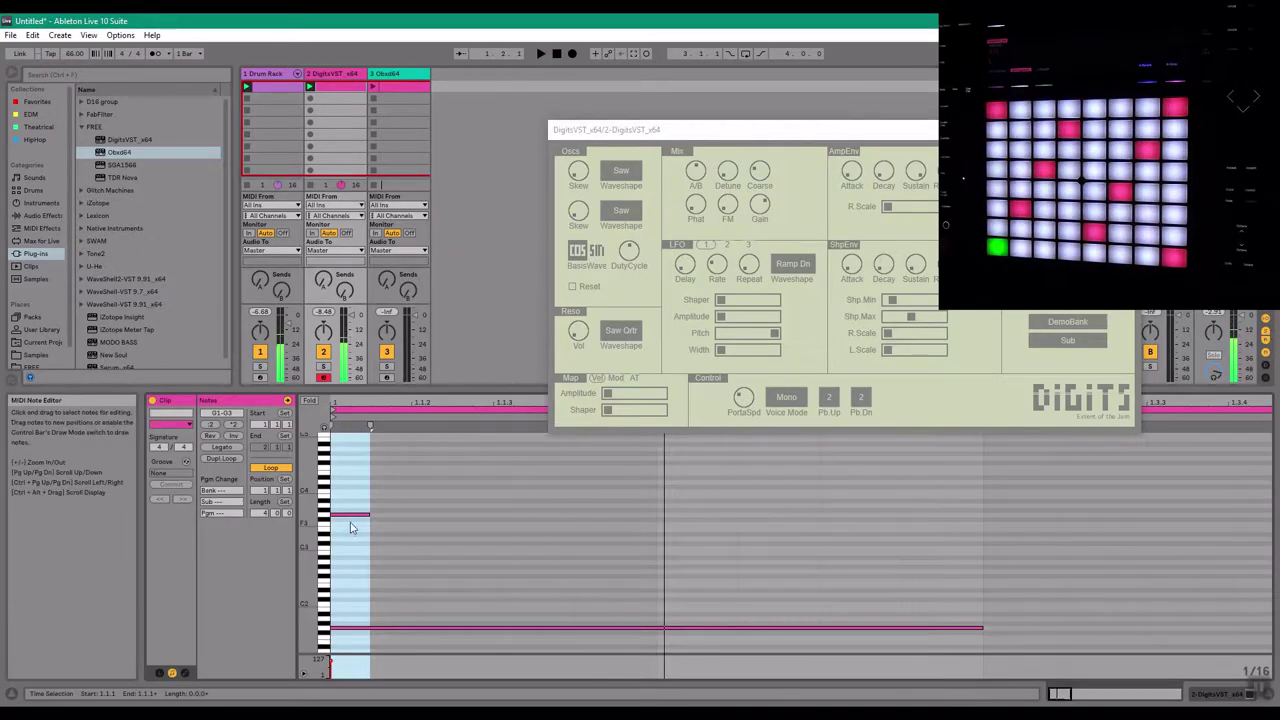
drag(352, 519, 360, 577)
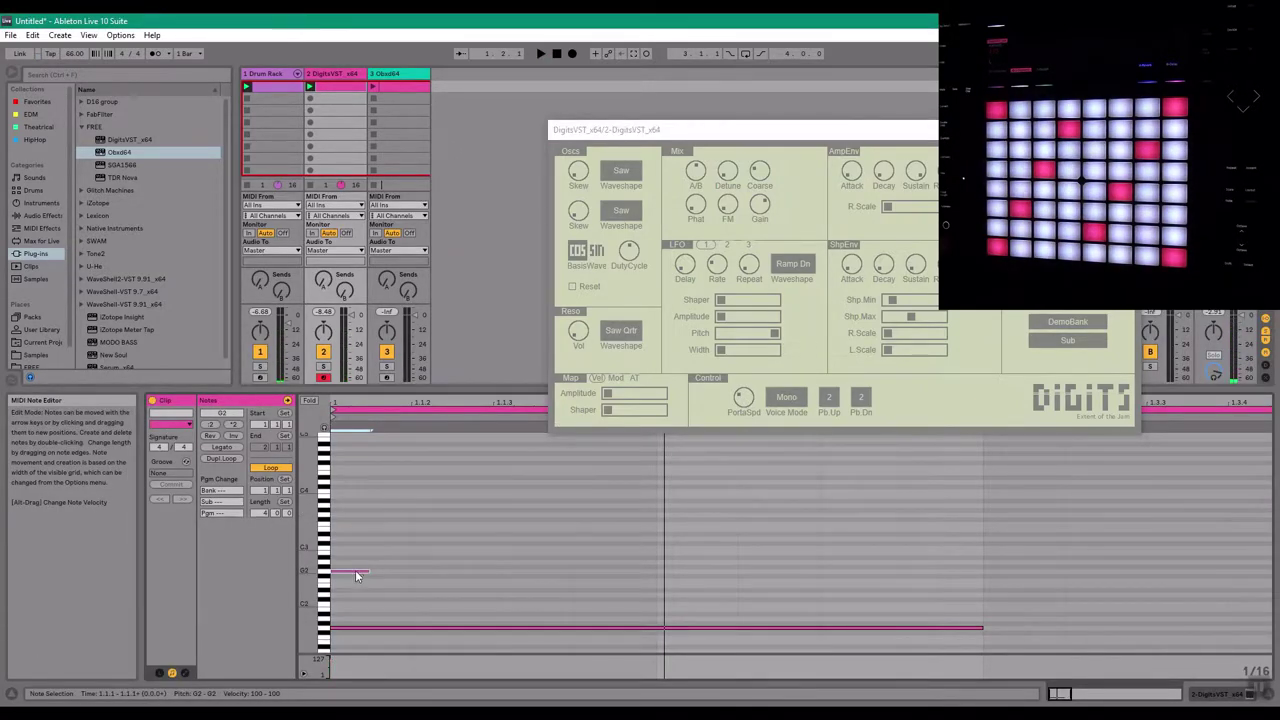
key(space)
click(1125, 130)
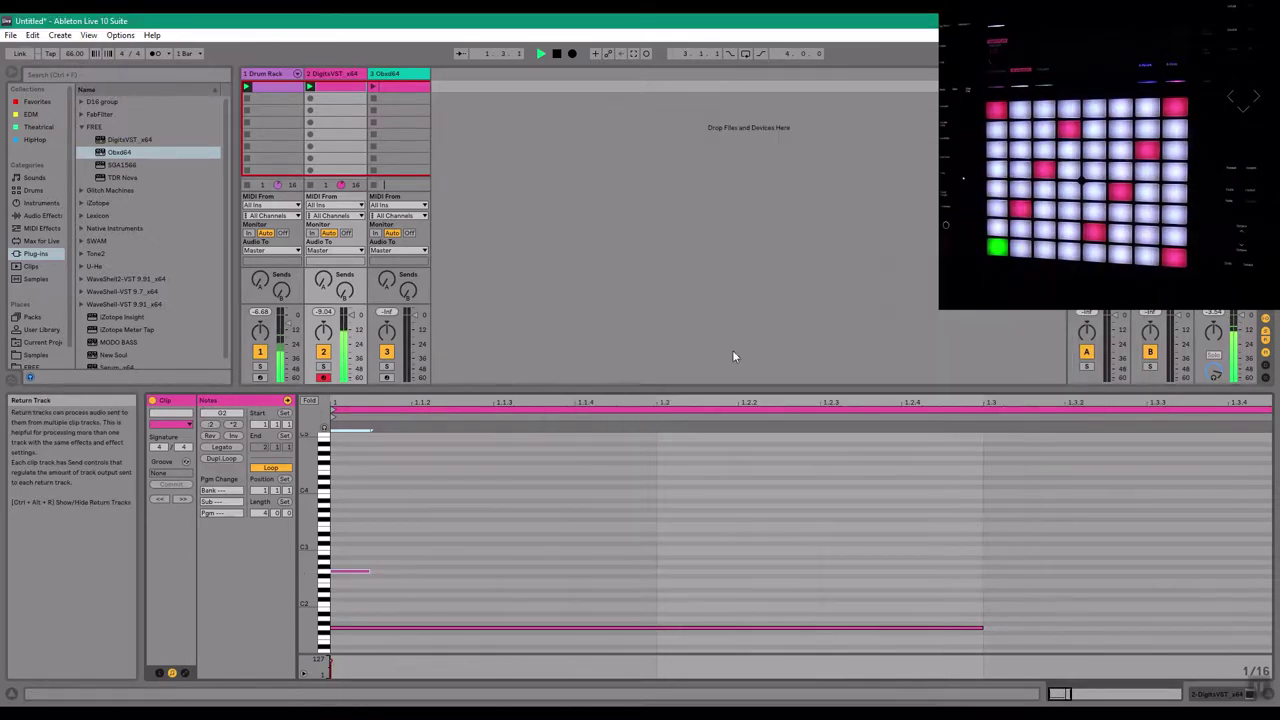
Shorten the long G1 bass note and lay out further G1 notes at 1.1.4 and 1.3.3 in the first bar
drag(981, 628, 574, 628)
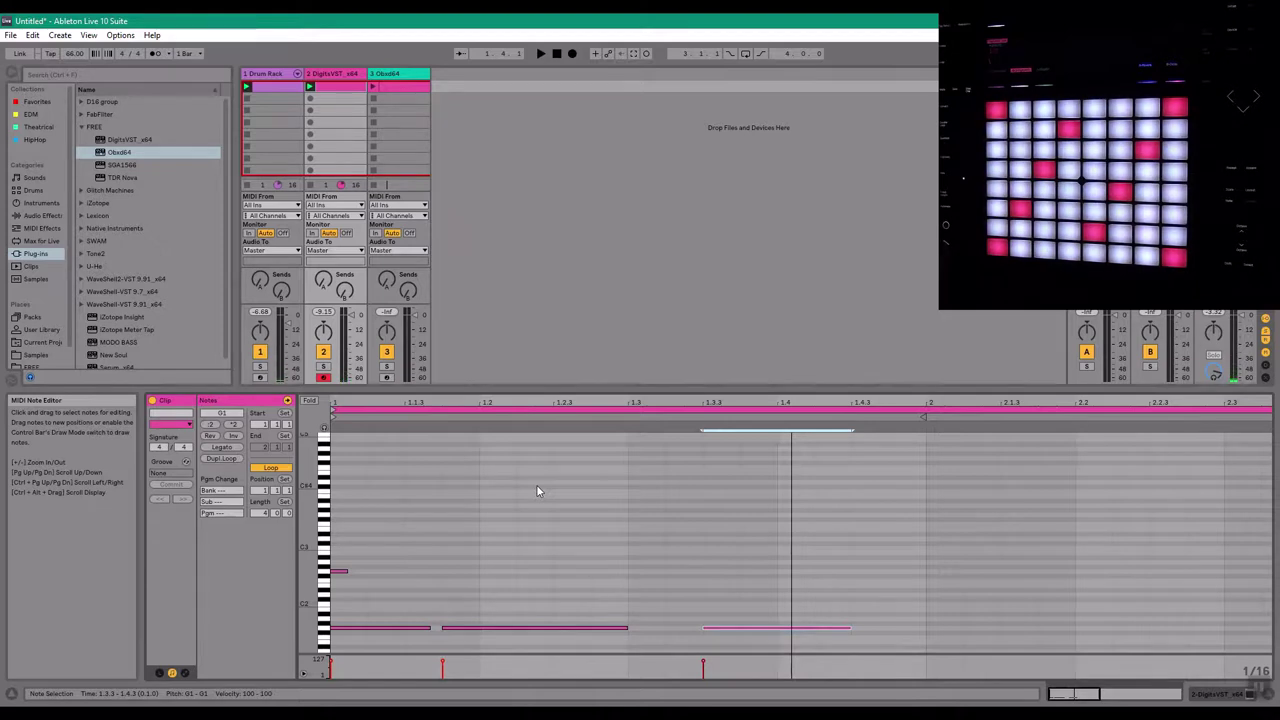
drag(410, 561, 838, 636)
click(413, 542)
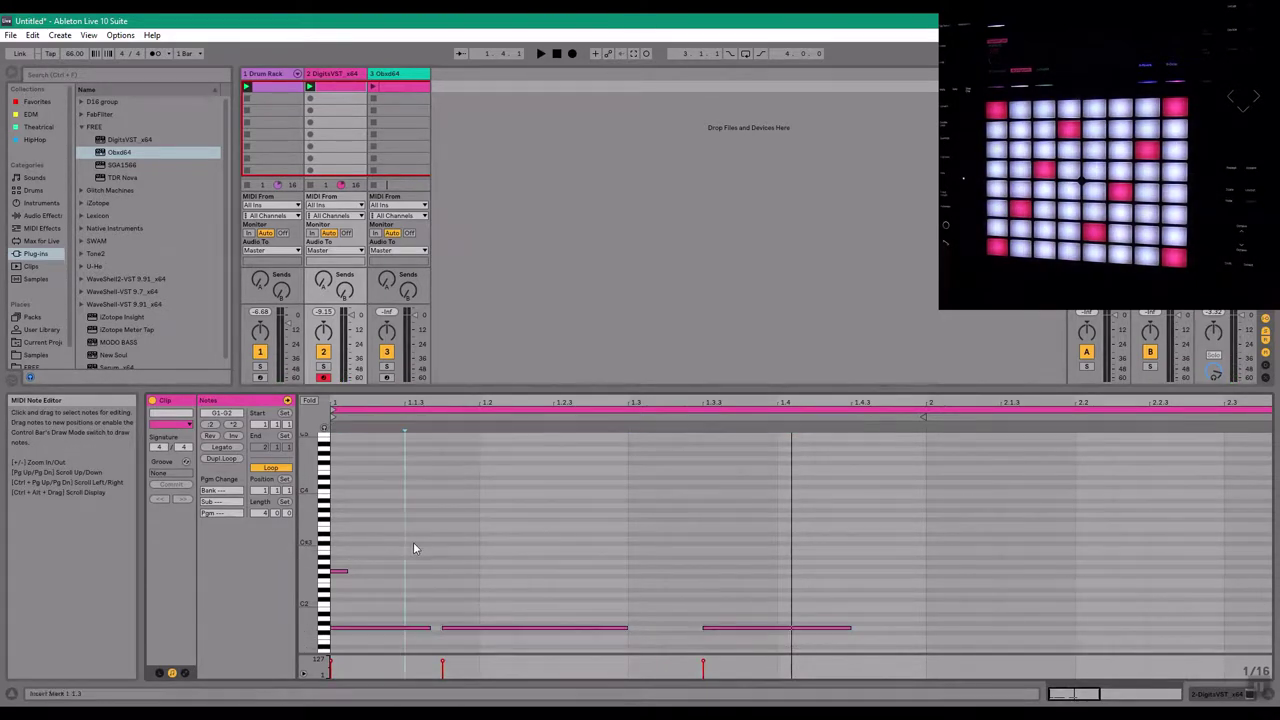
Select all Grime Kick 2 notes in the Drum Rack clip and copy them
click(271, 87)
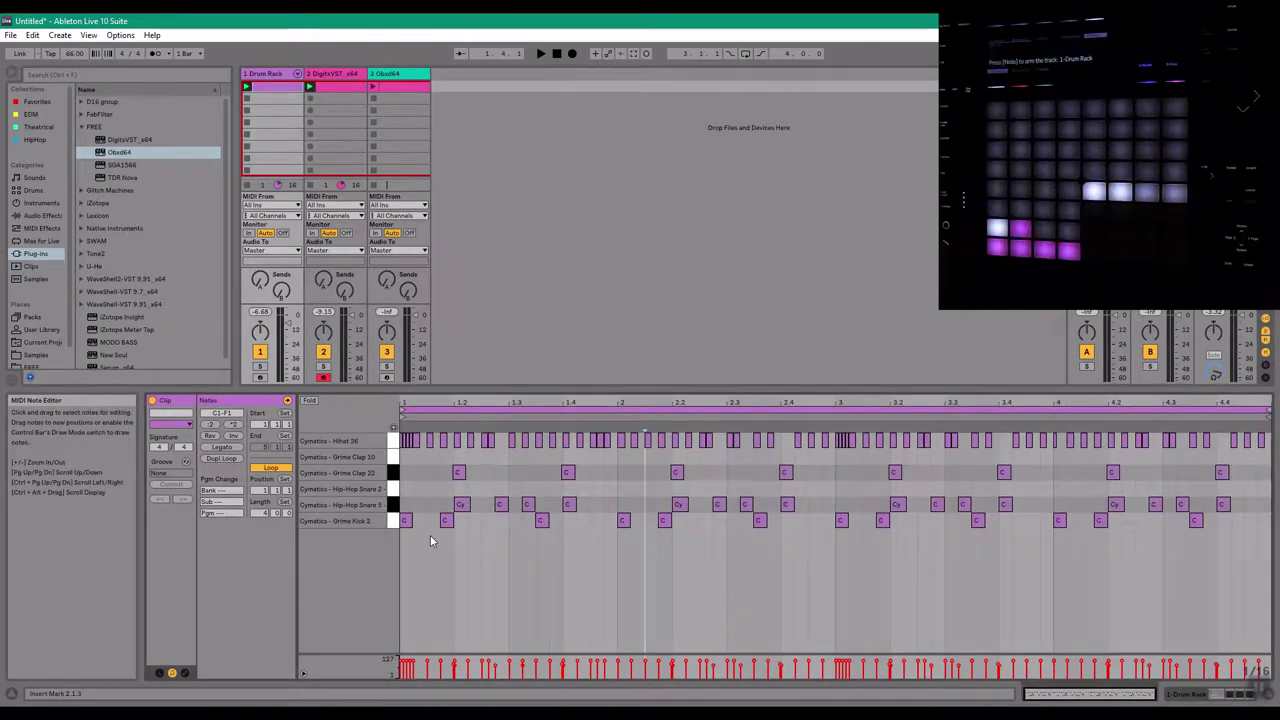
drag(410, 553, 1236, 533)
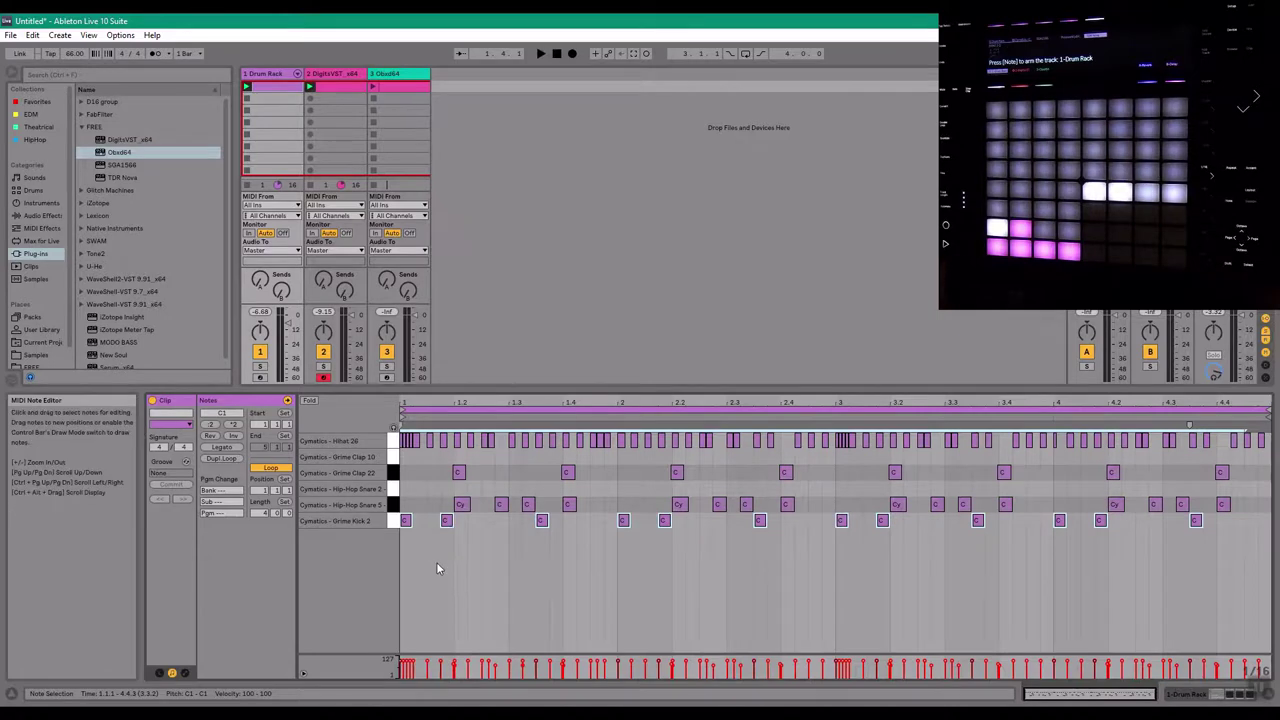
drag(409, 557, 1205, 521)
right_click(407, 521)
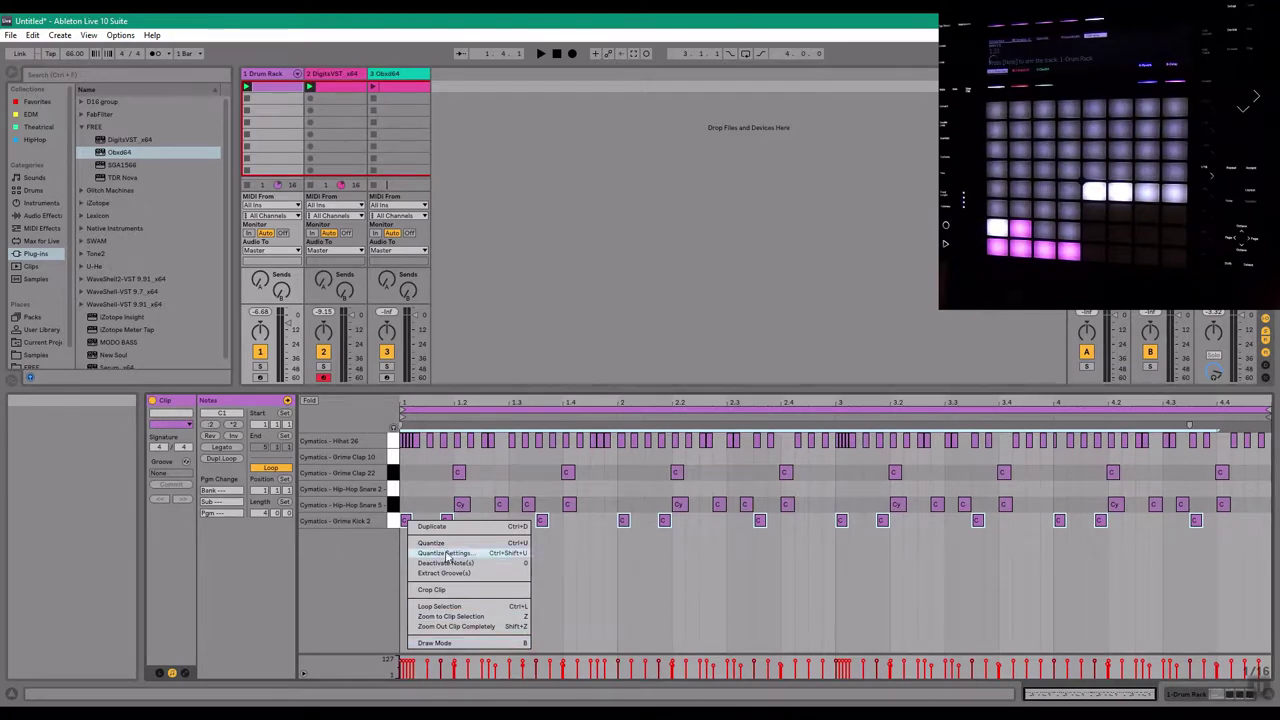
click(597, 567)
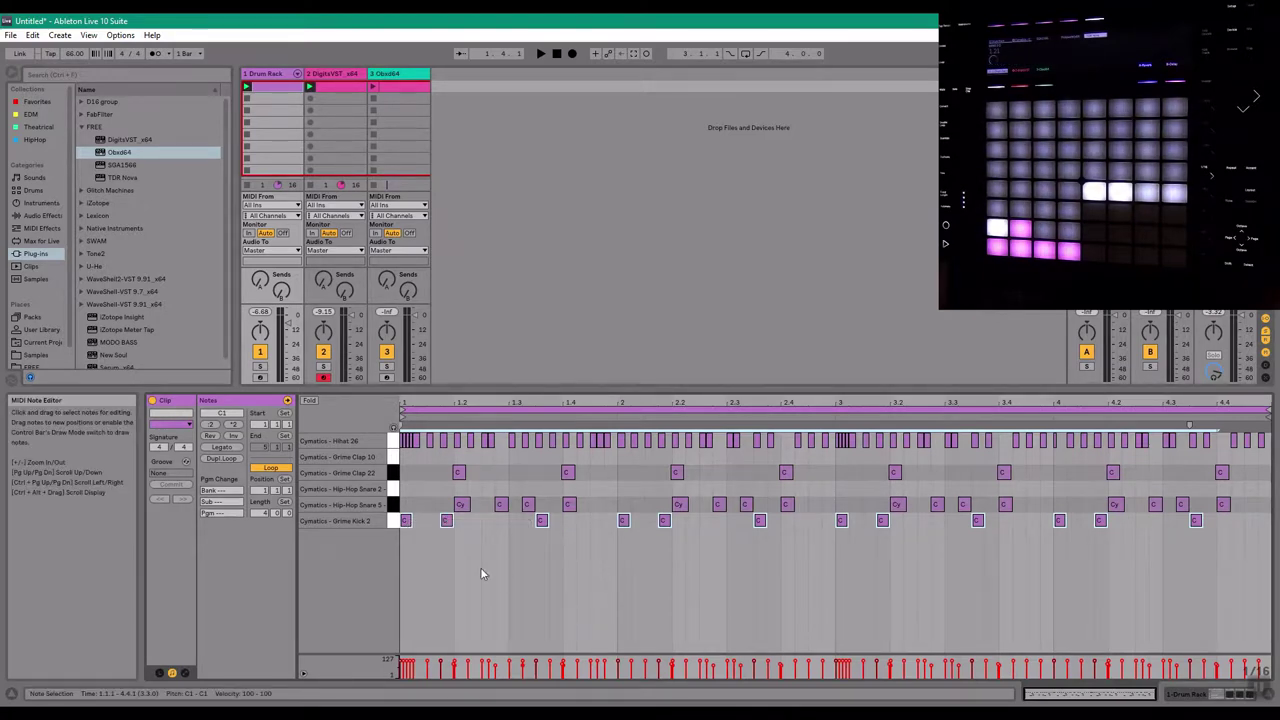
click(32, 35)
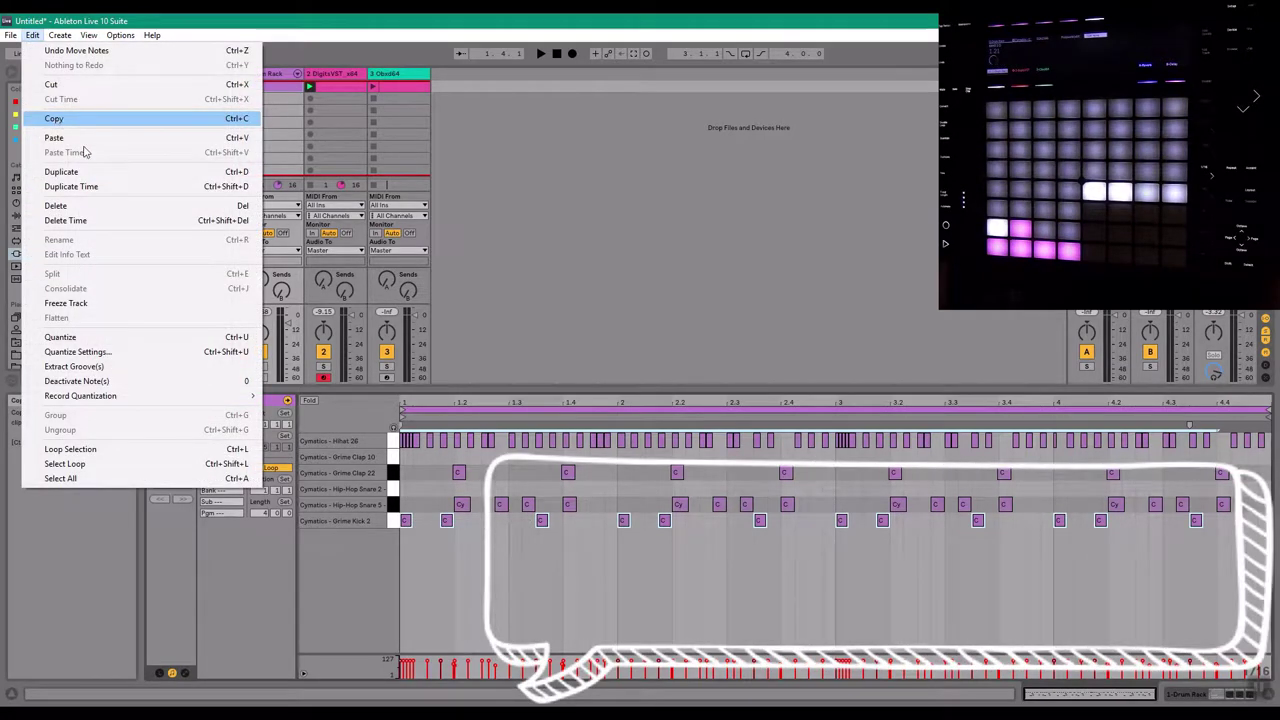
click(54, 119)
drag(712, 526, 1224, 517)
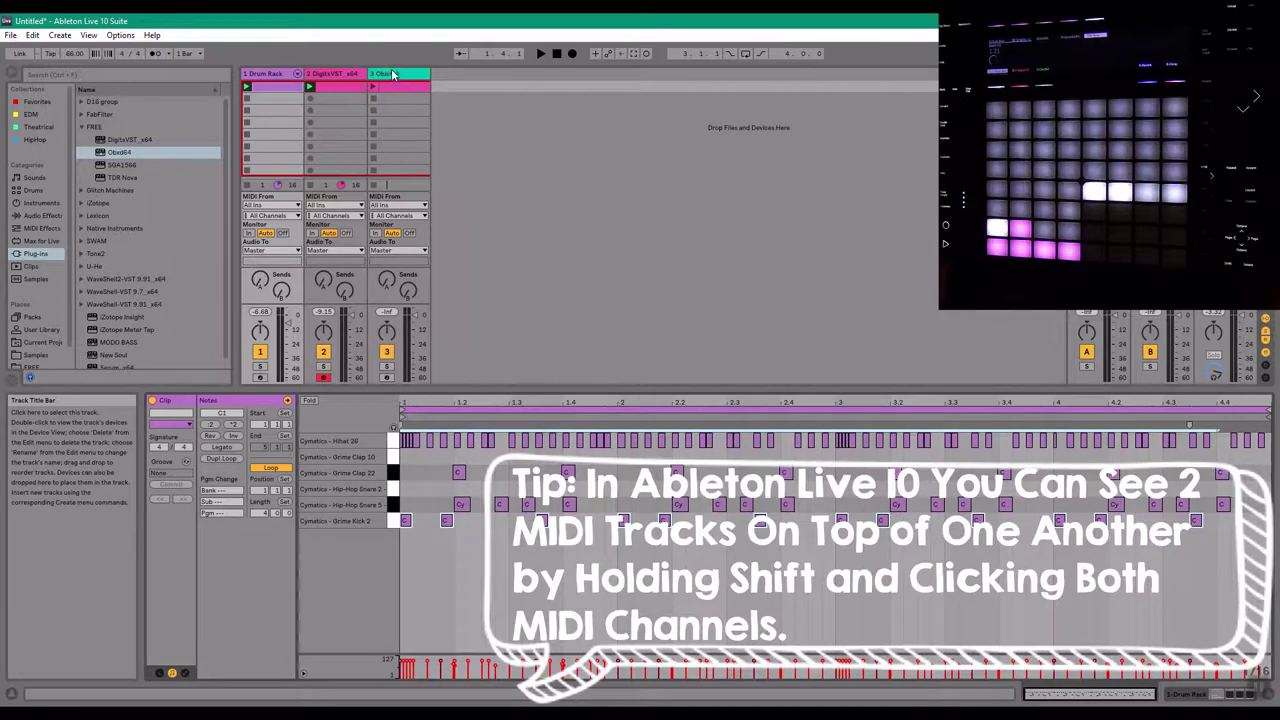
Paste the kick notes at the start of the DigitsVST clip and move them to D1 as a rhythm guide
click(320, 75)
click(342, 465)
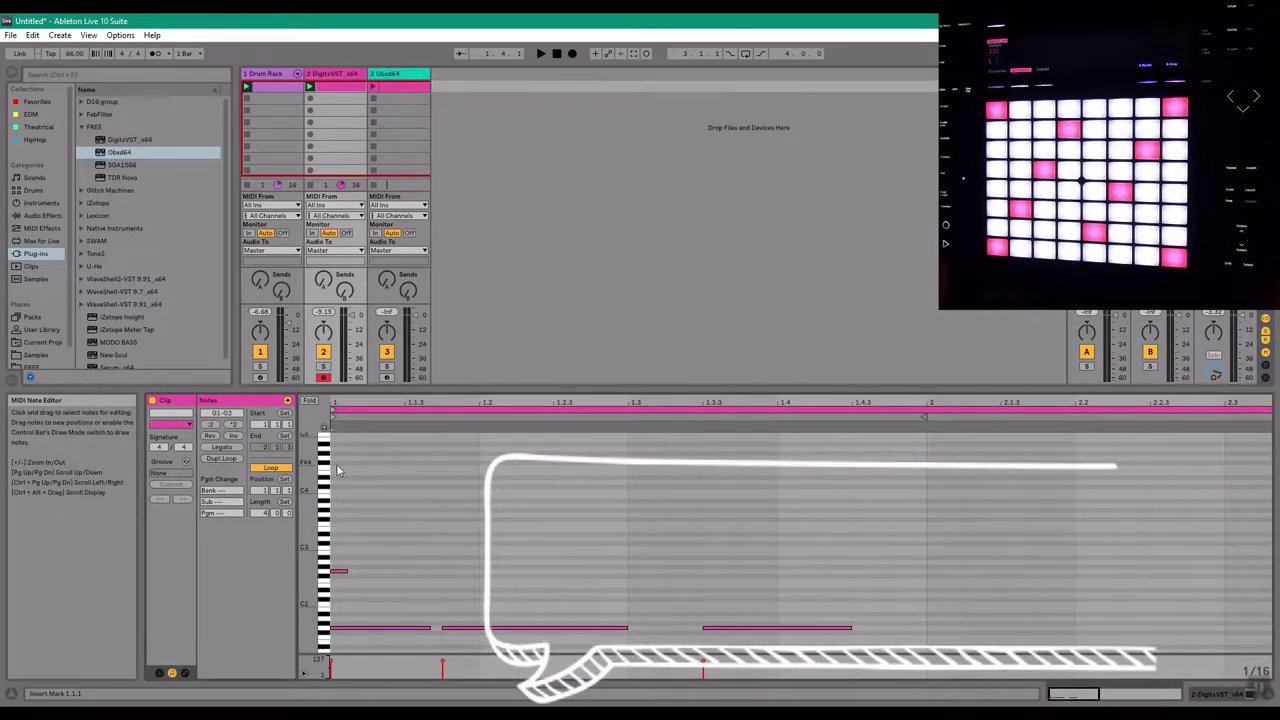
key(ctrl+v)
scroll(722, 645, down, 1)
drag(874, 403, 604, 350)
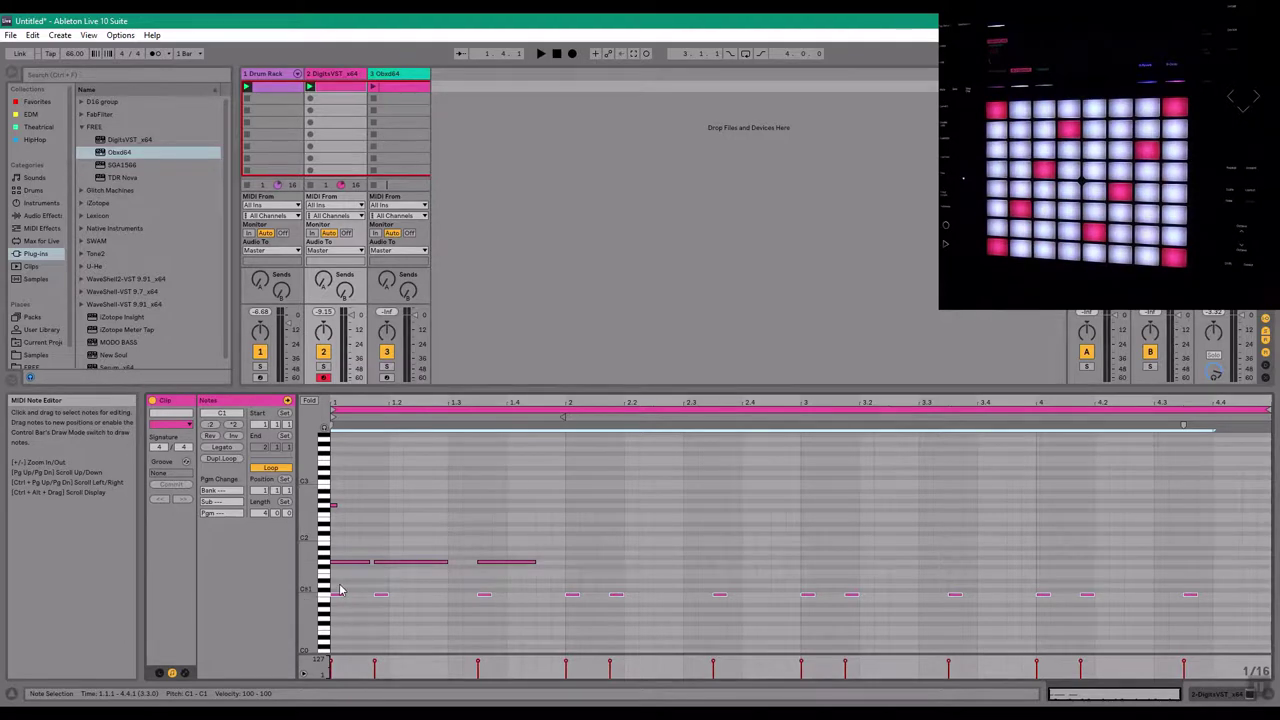
drag(336, 600, 338, 596)
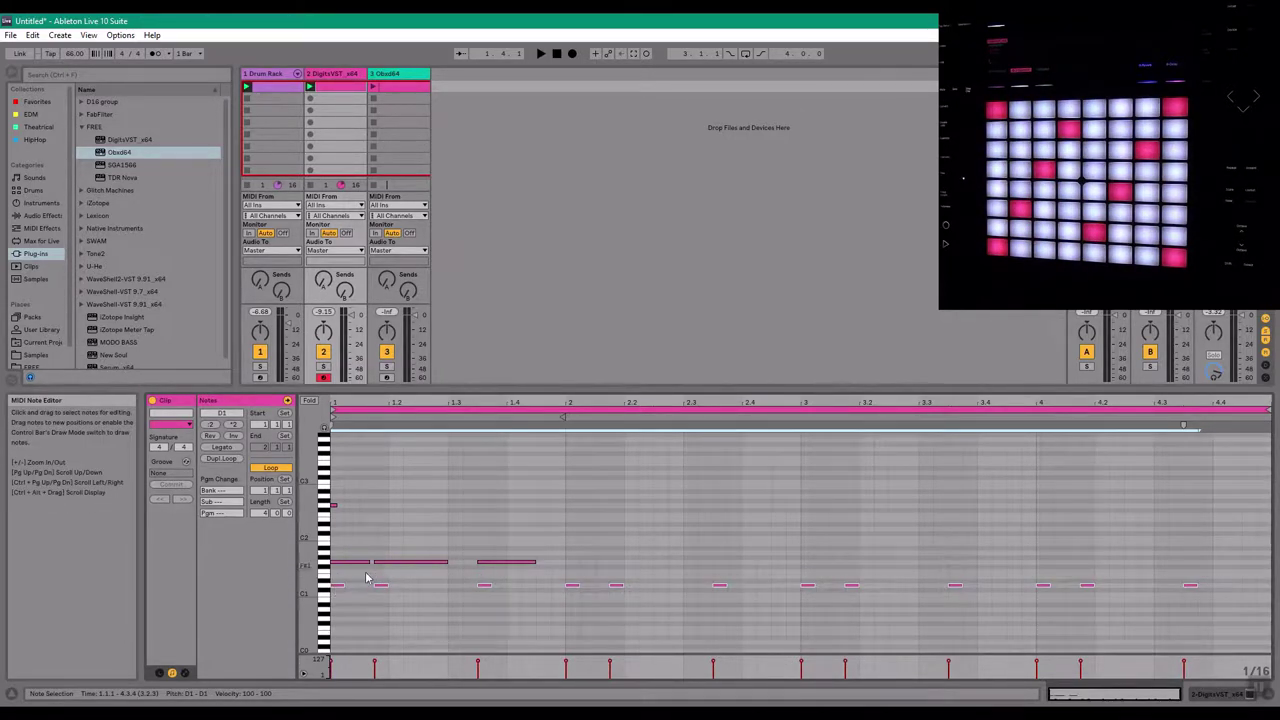
Copy the G1 bass notes to the kick positions in bar 2, and duplicate the two-bar pattern into bars 3 and 4
drag(511, 568, 605, 562)
click(603, 564)
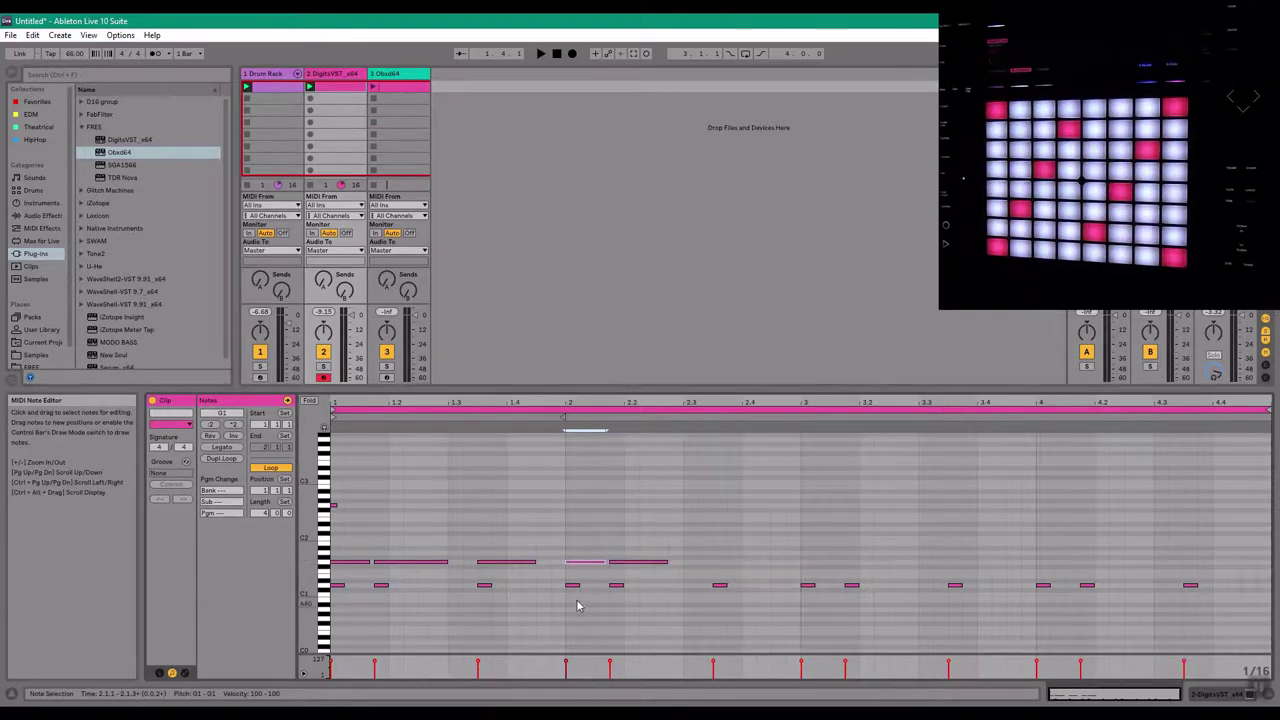
drag(434, 563, 330, 571)
key(Delete)
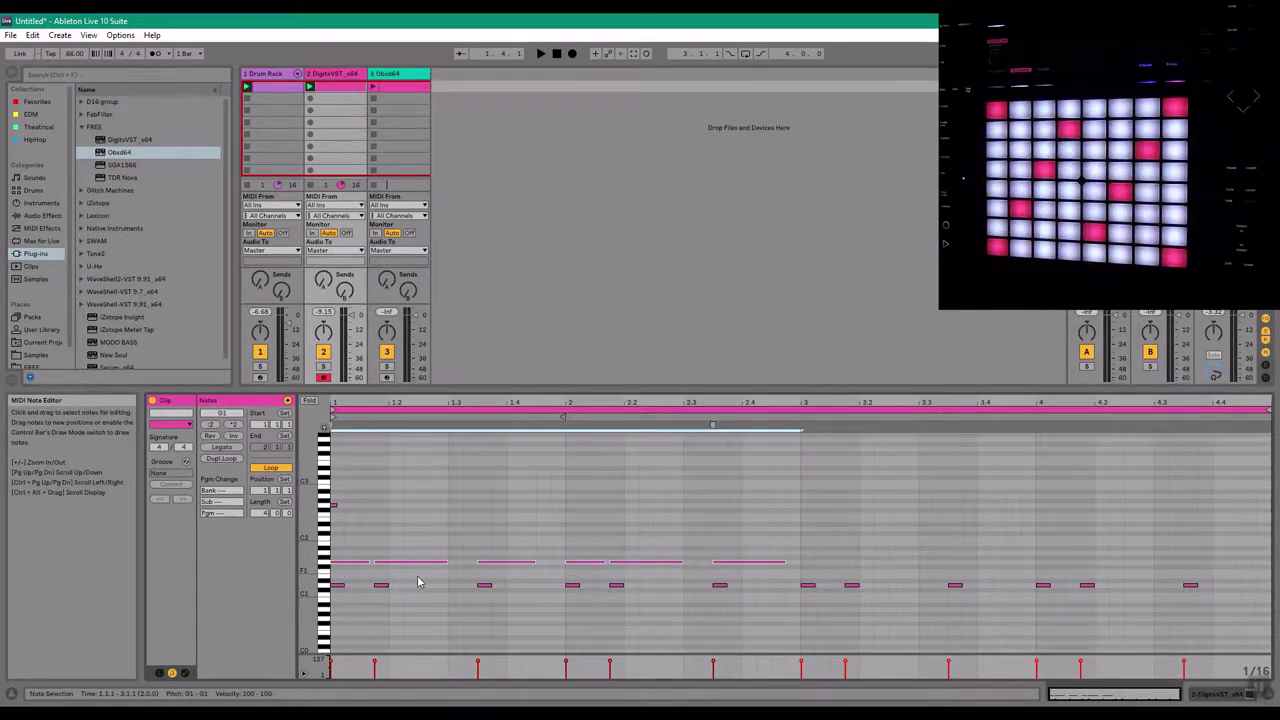
key(ctrl+d)
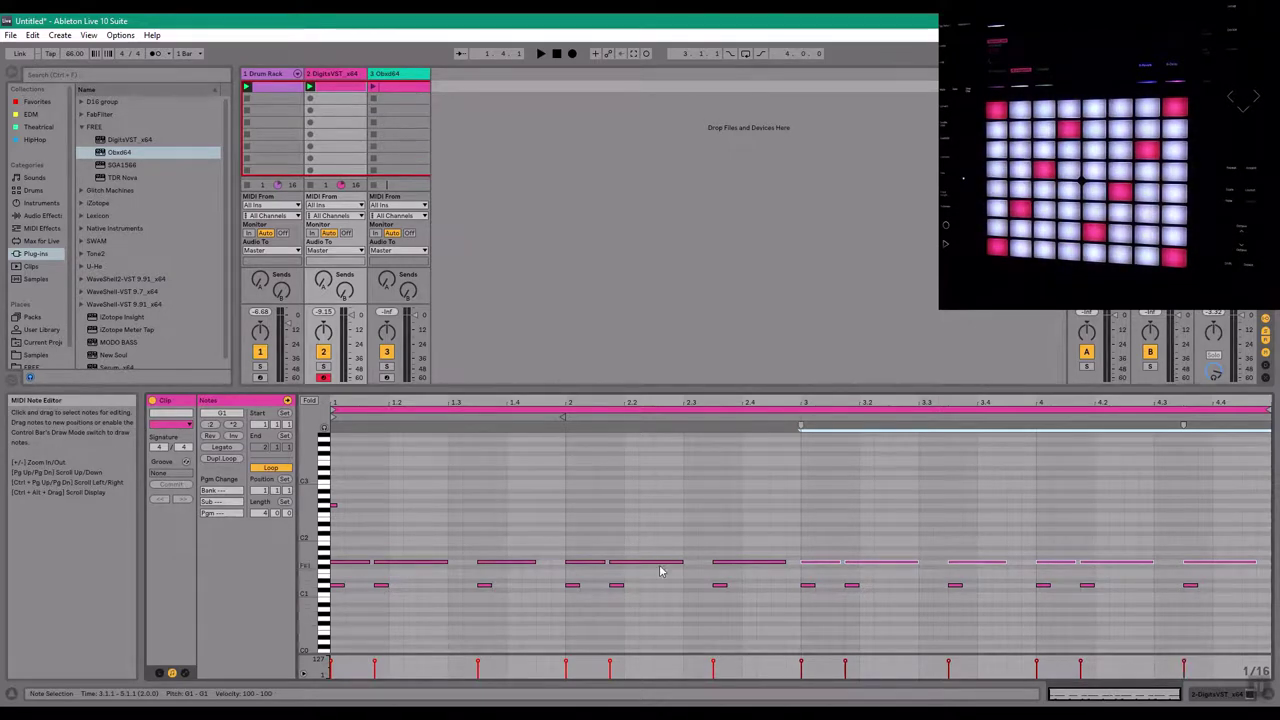
Delete the D1 guide notes from the bass clip and play the bassline
drag(340, 626, 1265, 578)
key(Delete)
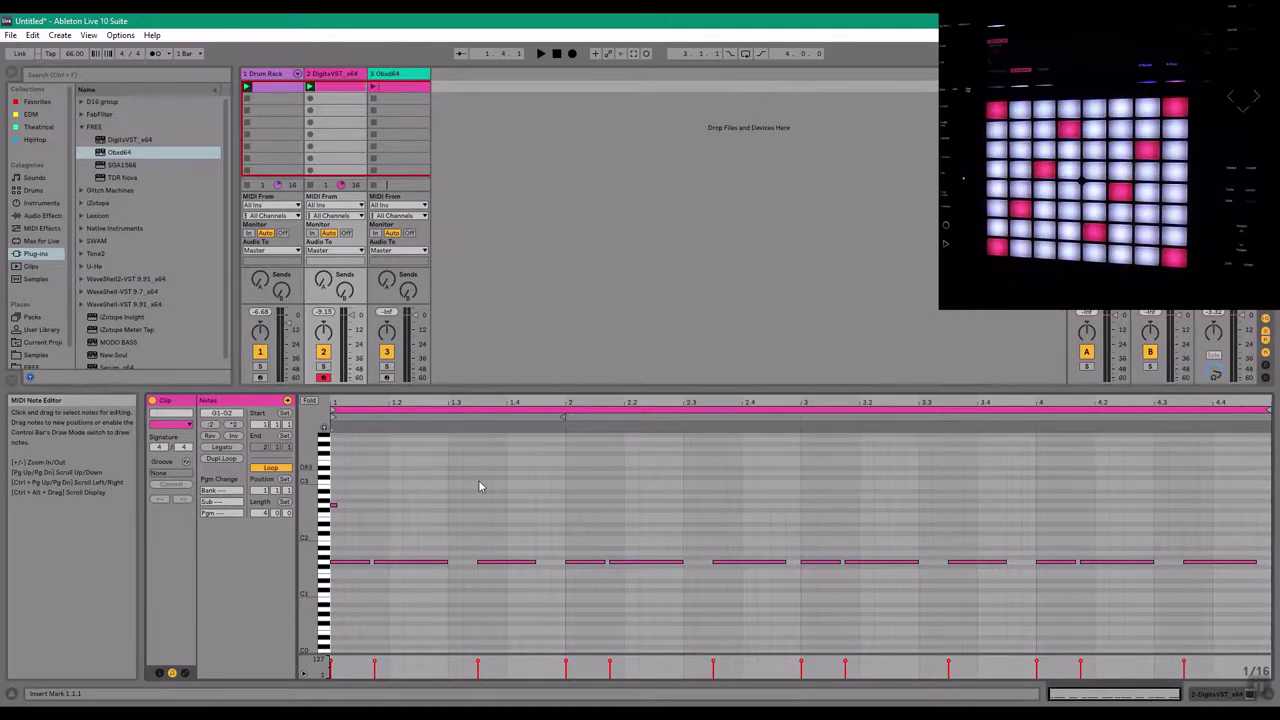
key(space)
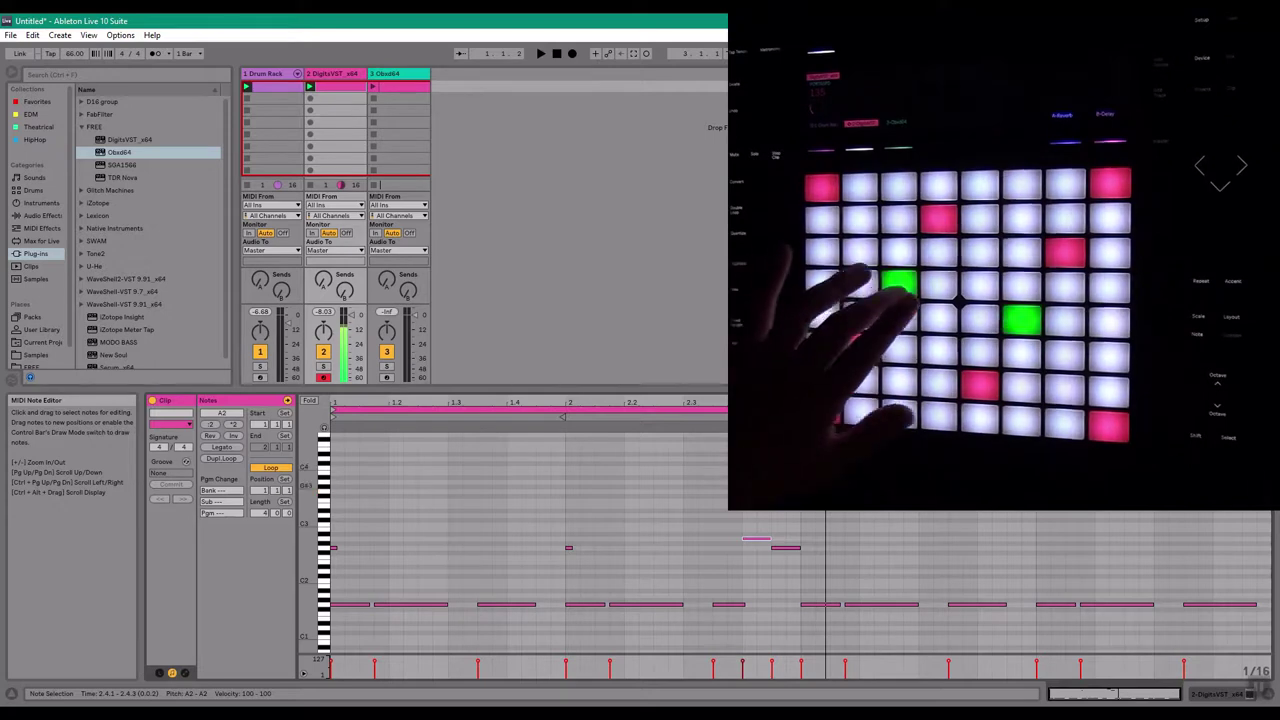
Raise the A2 note at beat 2.4 to G3, move the following G2 note to 2.4.2, and play the loop
drag(754, 546, 755, 498)
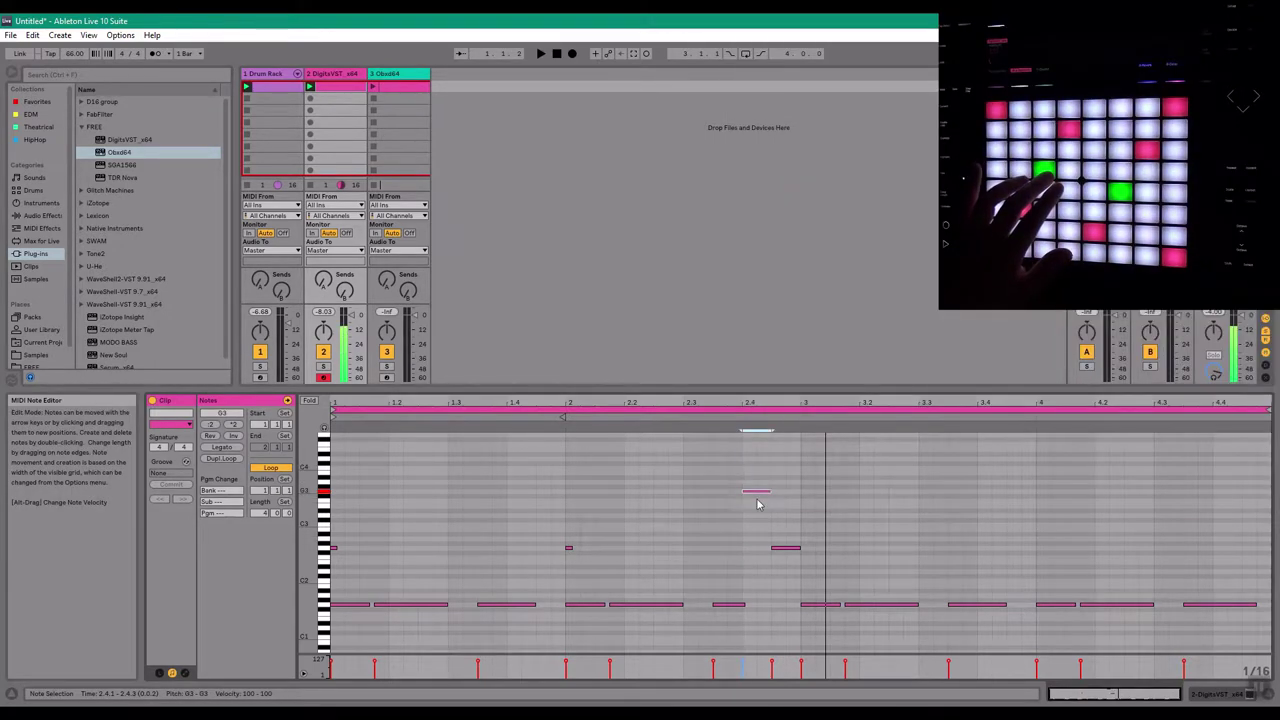
click(782, 549)
drag(779, 552, 769, 553)
key(space)
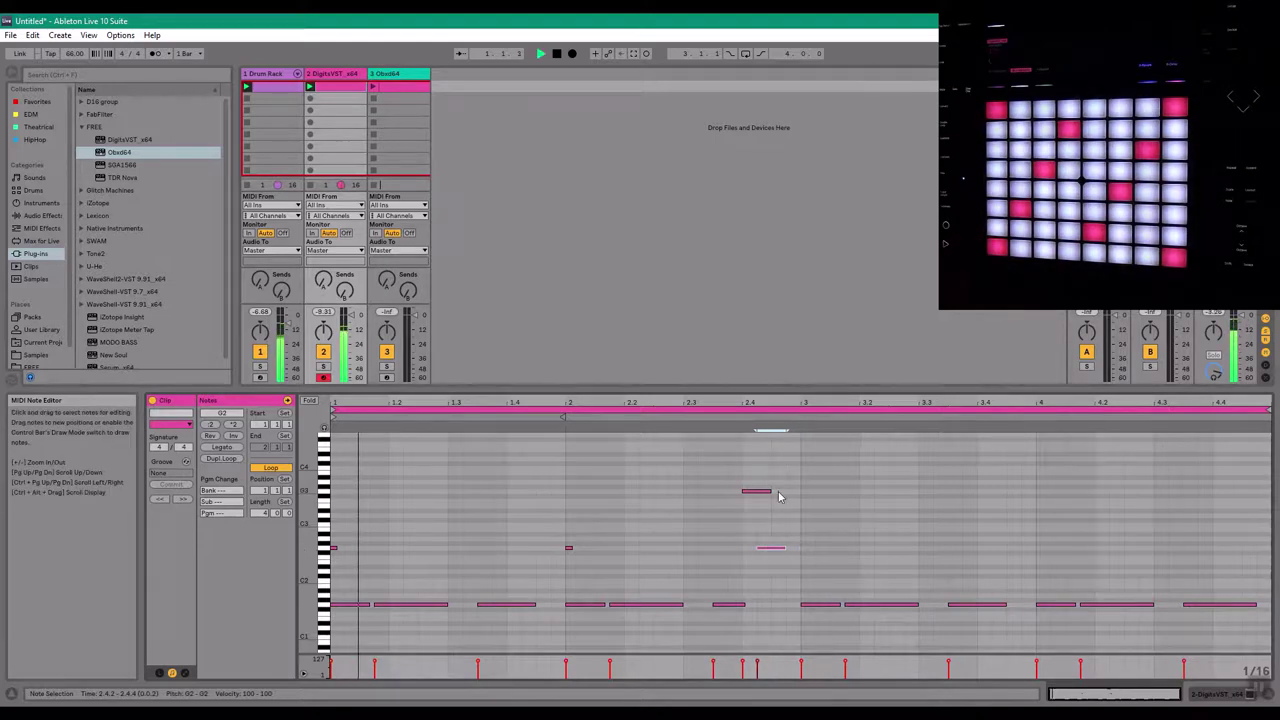
Shorten the G3 and G2 notes at beat 2.4 to a sixteenth each and add a G1 note at 2.4.3
drag(770, 492, 757, 492)
drag(784, 547, 769, 549)
double_click(778, 492)
Copy the G3, G2 and G1 fill from beat 2.4 to 4.4 and shorten the G1 note at 4.3.3
key(shift+Right)
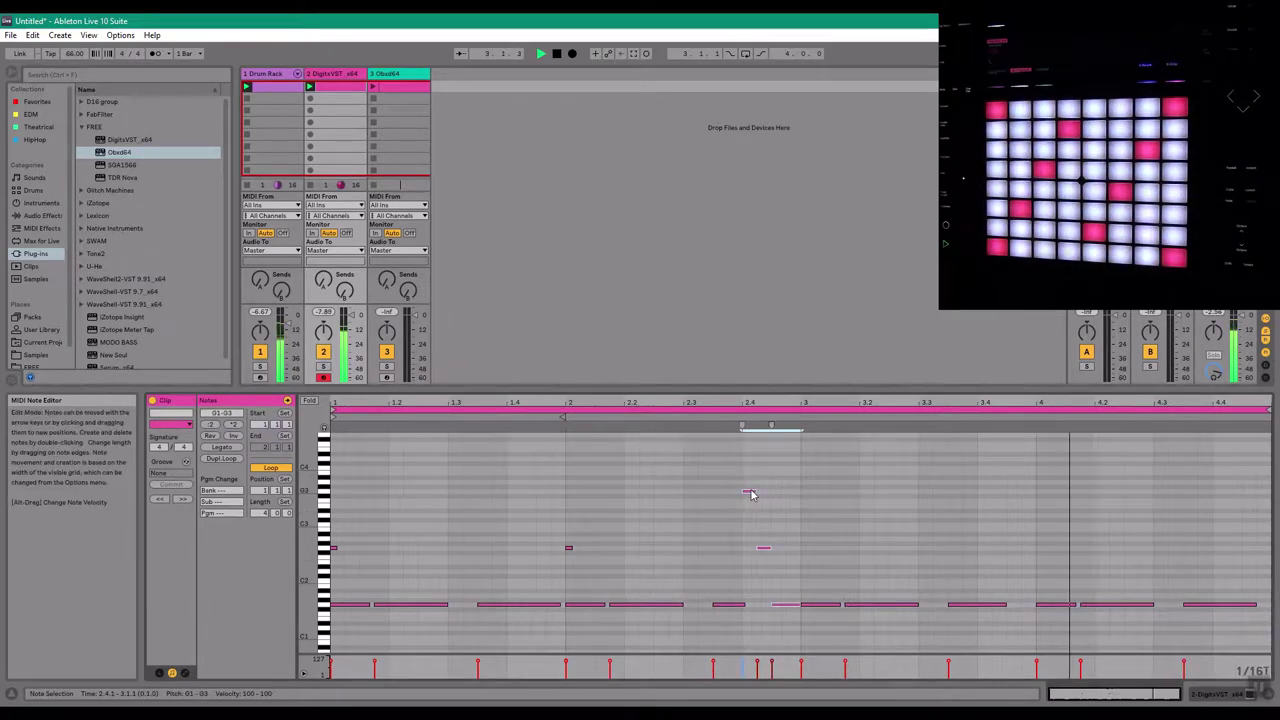
drag(752, 492, 1221, 499)
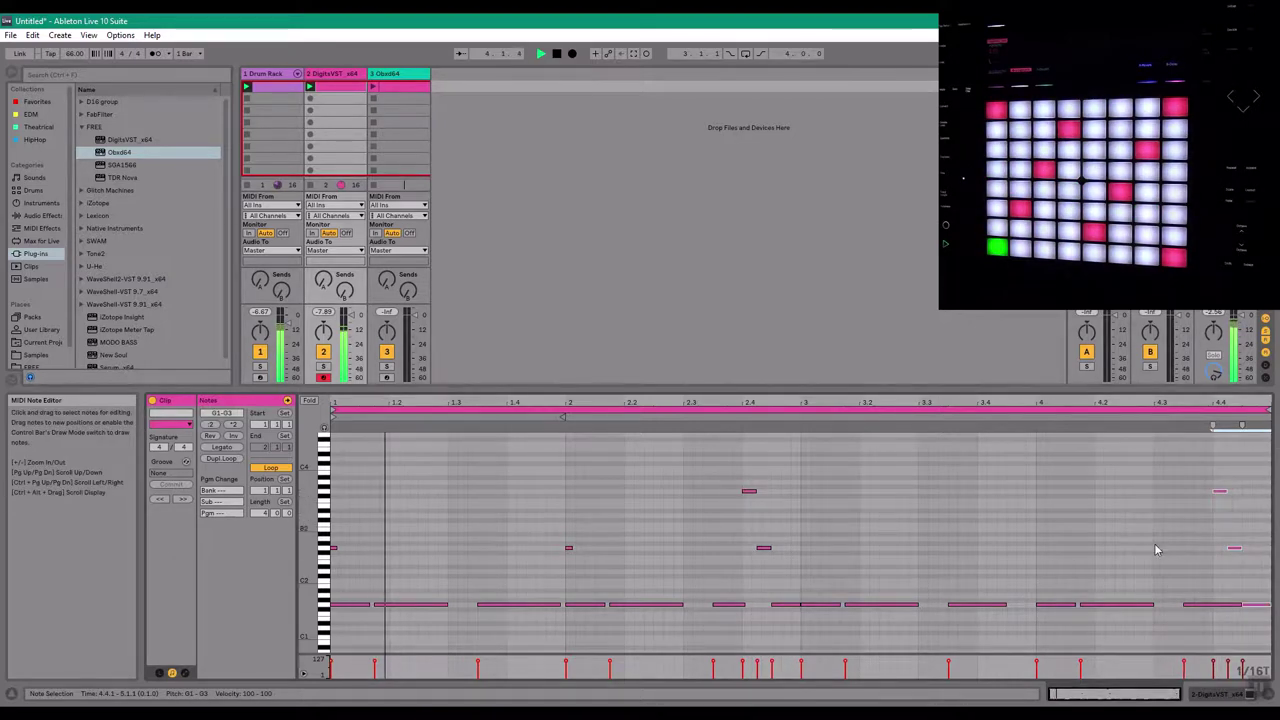
click(1233, 606)
drag(1238, 606, 1221, 606)
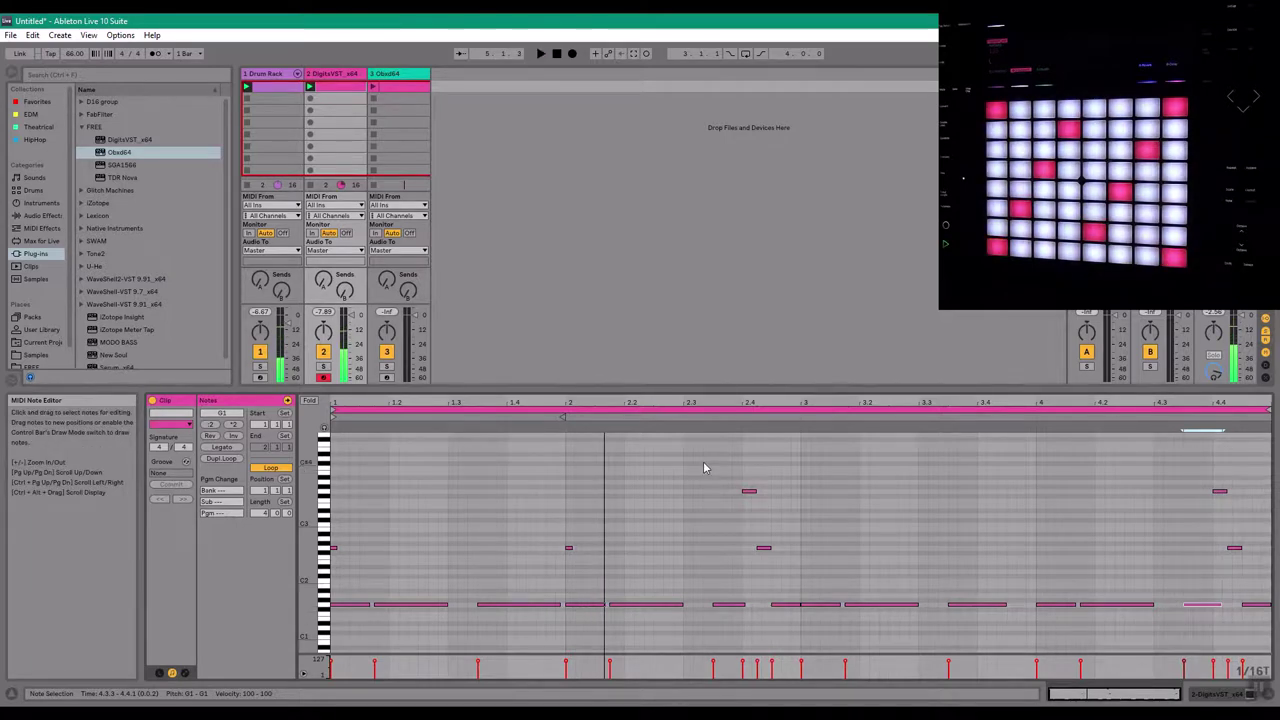
Set the note grid to 1/32 triplets and fine-trim the end of the G1 note at 4.3.3 to meet beat 4.4
mouse_move(1180, 403)
mouse_down()
mouse_move(1180, 450)
mouse_move(1180, 425)
mouse_up()
drag(1205, 606, 1205, 610)
drag(1164, 690, 1164, 694)
drag(1198, 607, 1188, 612)
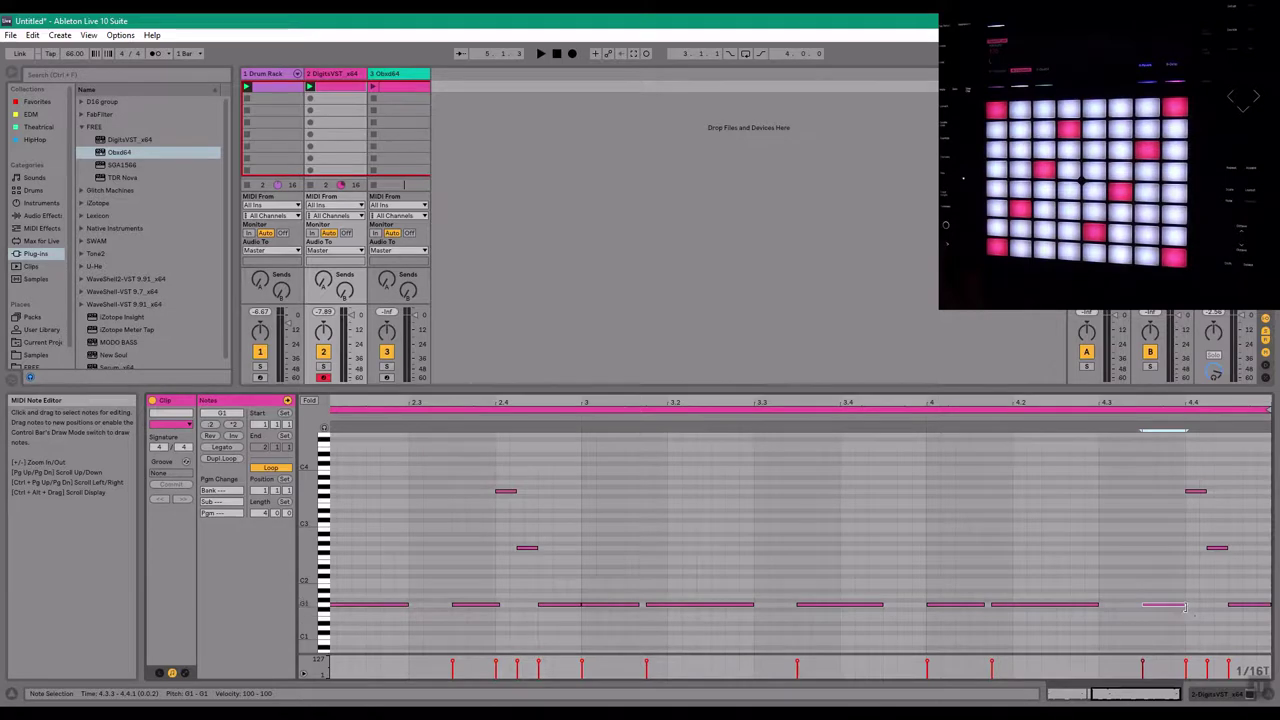
right_click(1186, 607)
click(1084, 516)
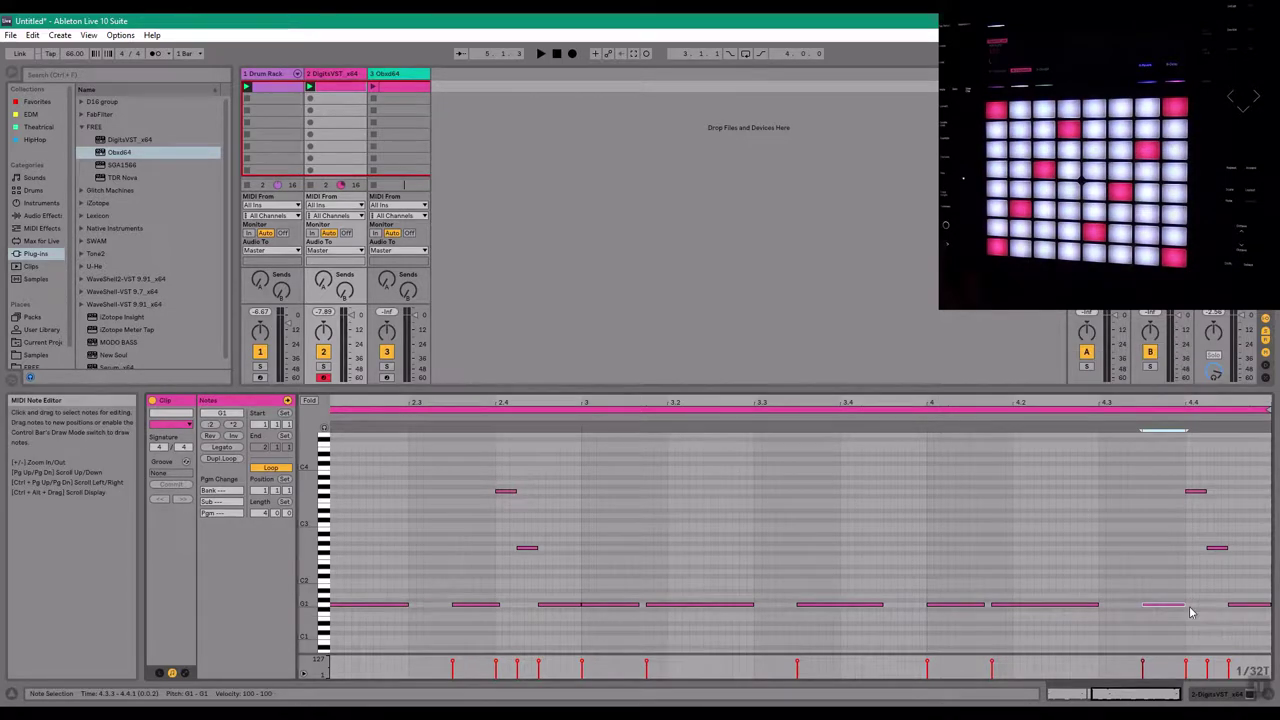
drag(1187, 607, 1188, 608)
double_click(1120, 695)
click(371, 508)
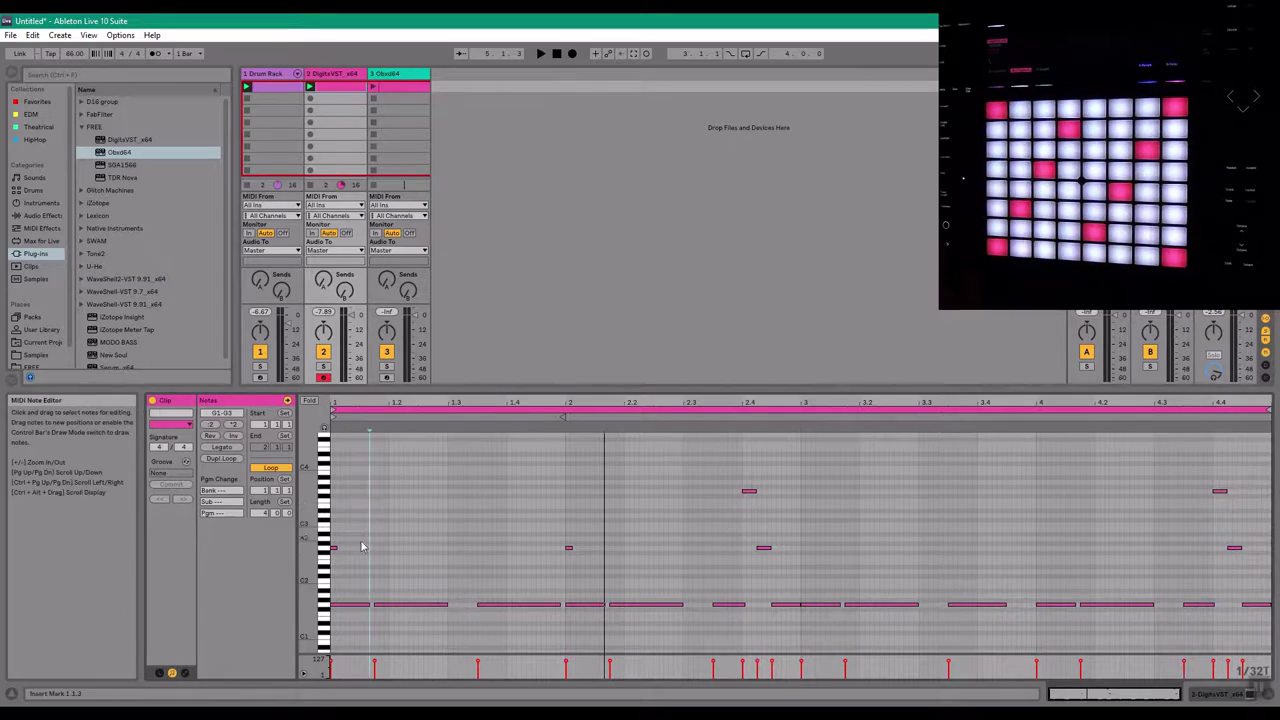
Select the short G2 note at the start of bar 2 and audition the full bassline with the drums
click(568, 548)
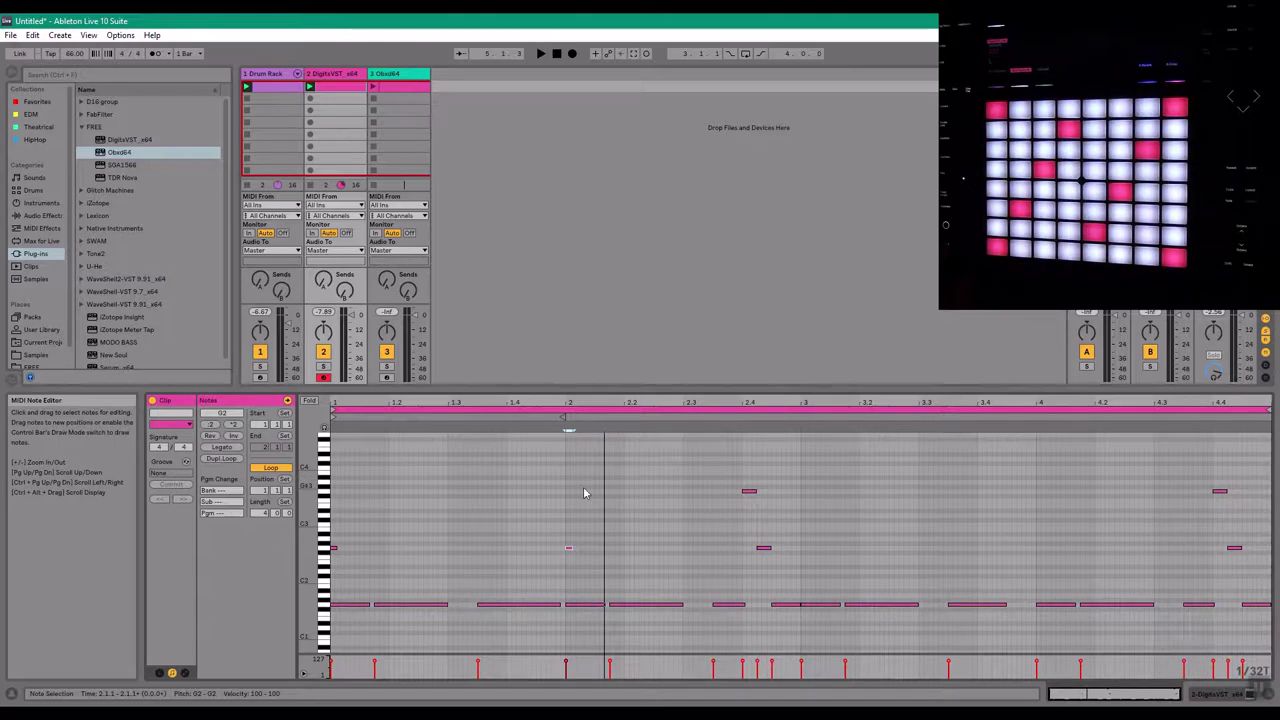
key(space)
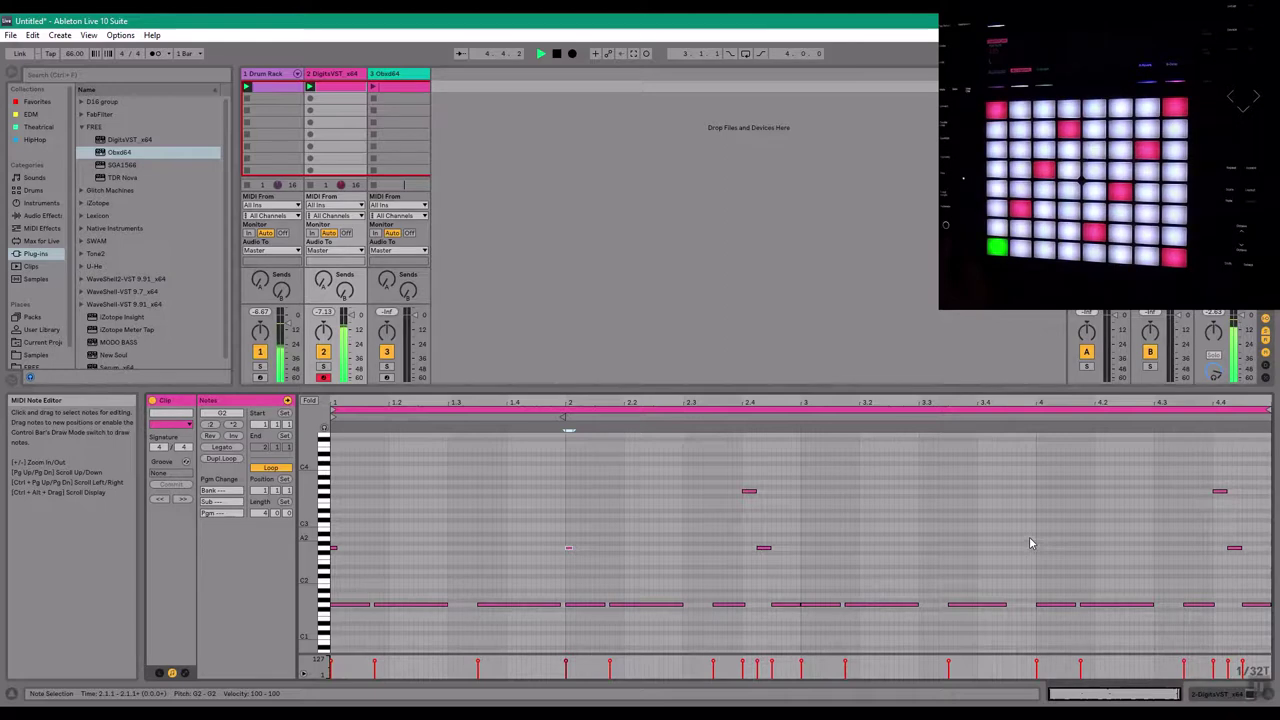
key(space)
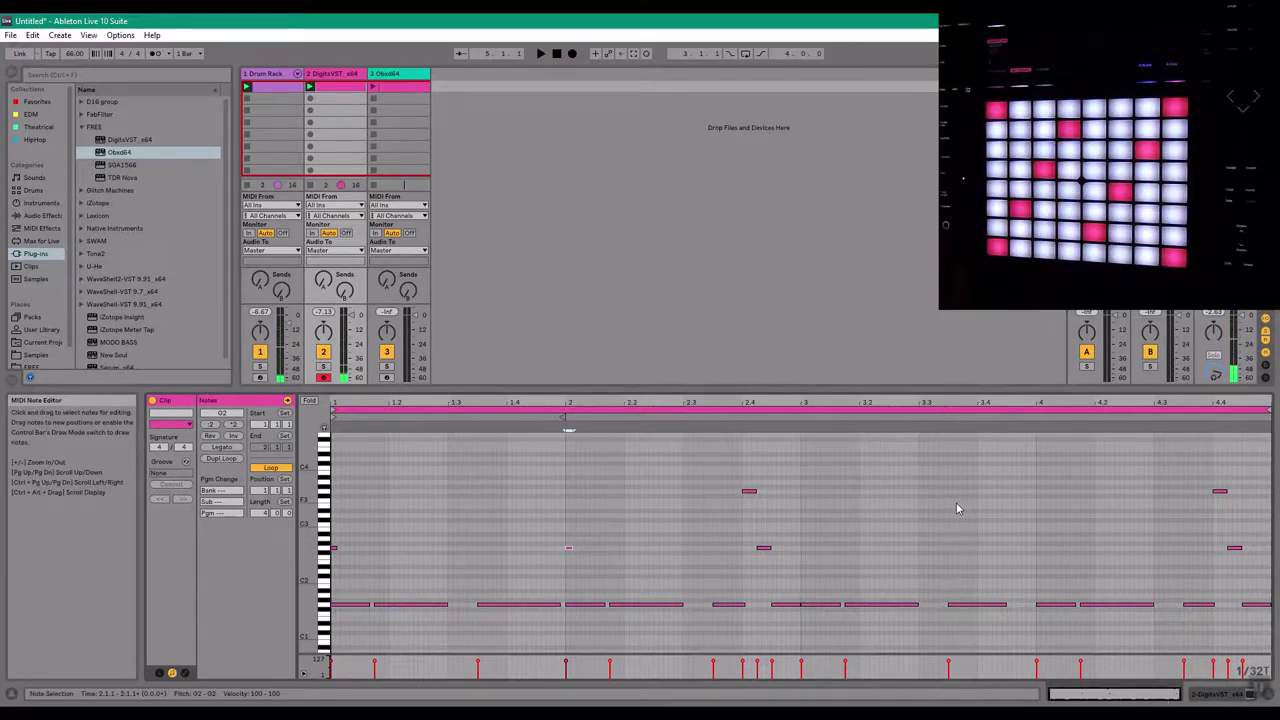
click(703, 264)
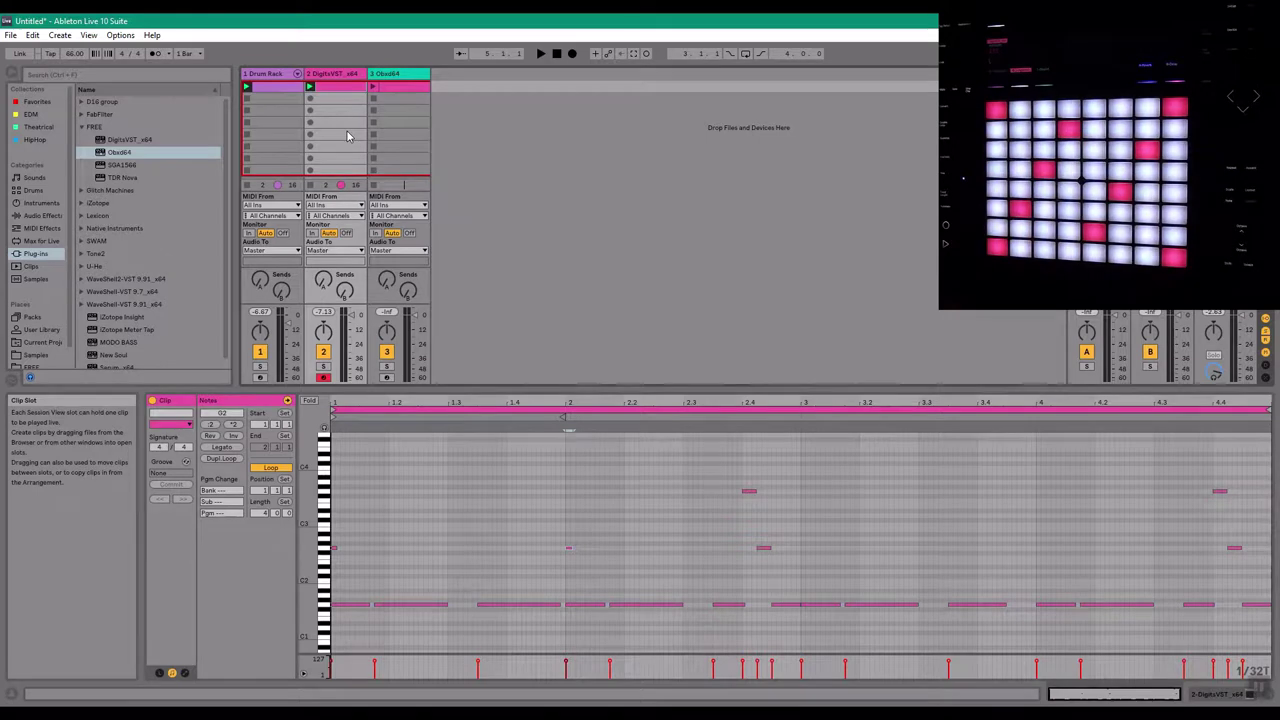
Examine the DigitsVST plug-in on the bass track, checking its preset banks and the first oscillator's waveshape choices, and close its window
click(391, 75)
click(350, 77)
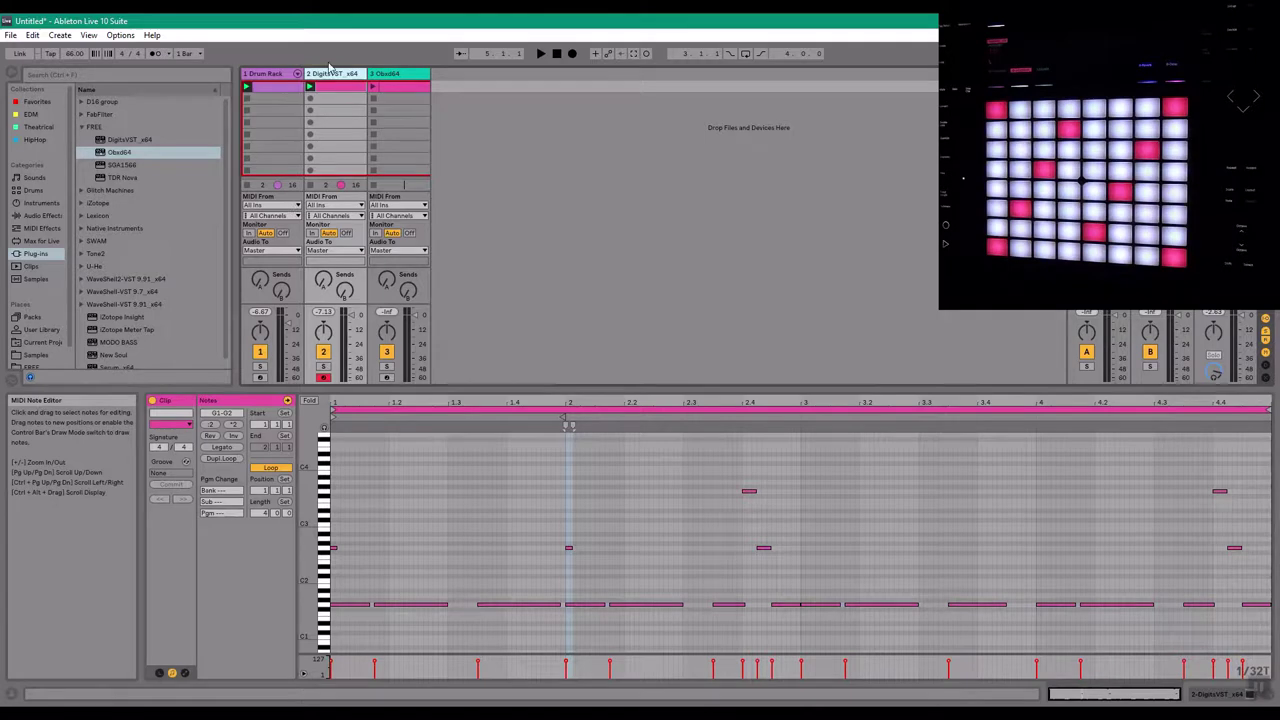
double_click(325, 75)
click(181, 558)
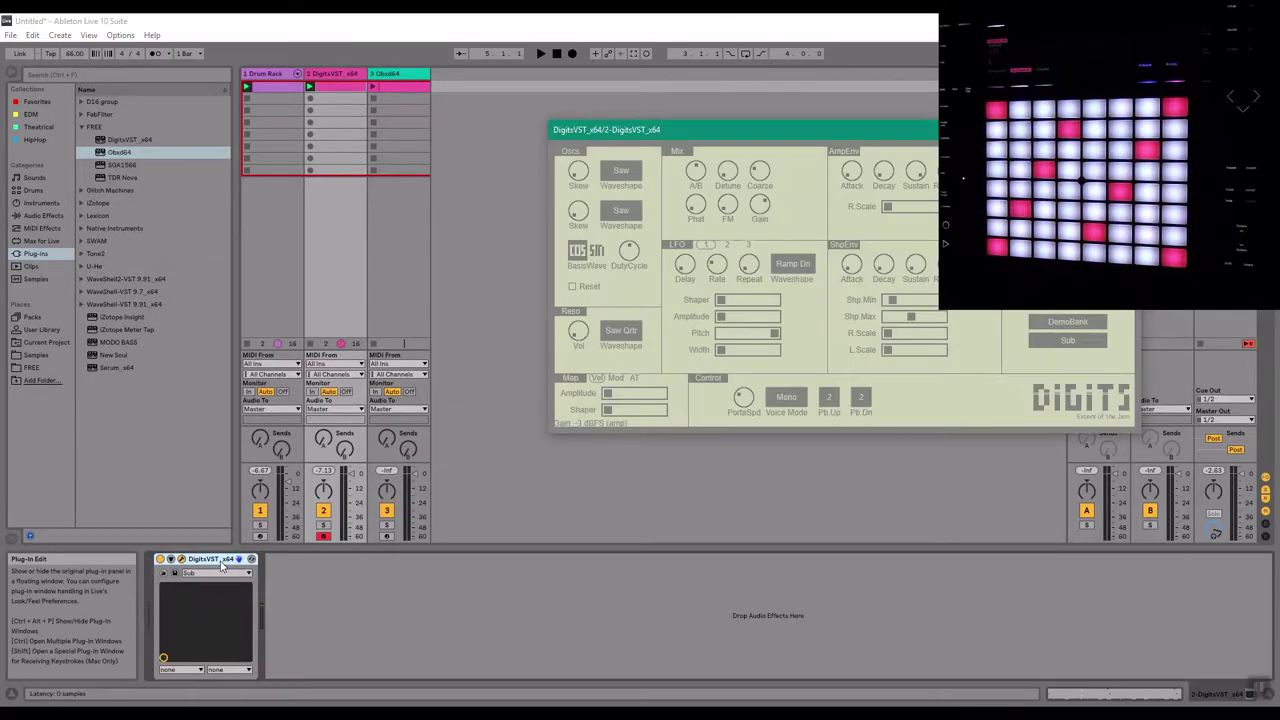
click(1067, 321)
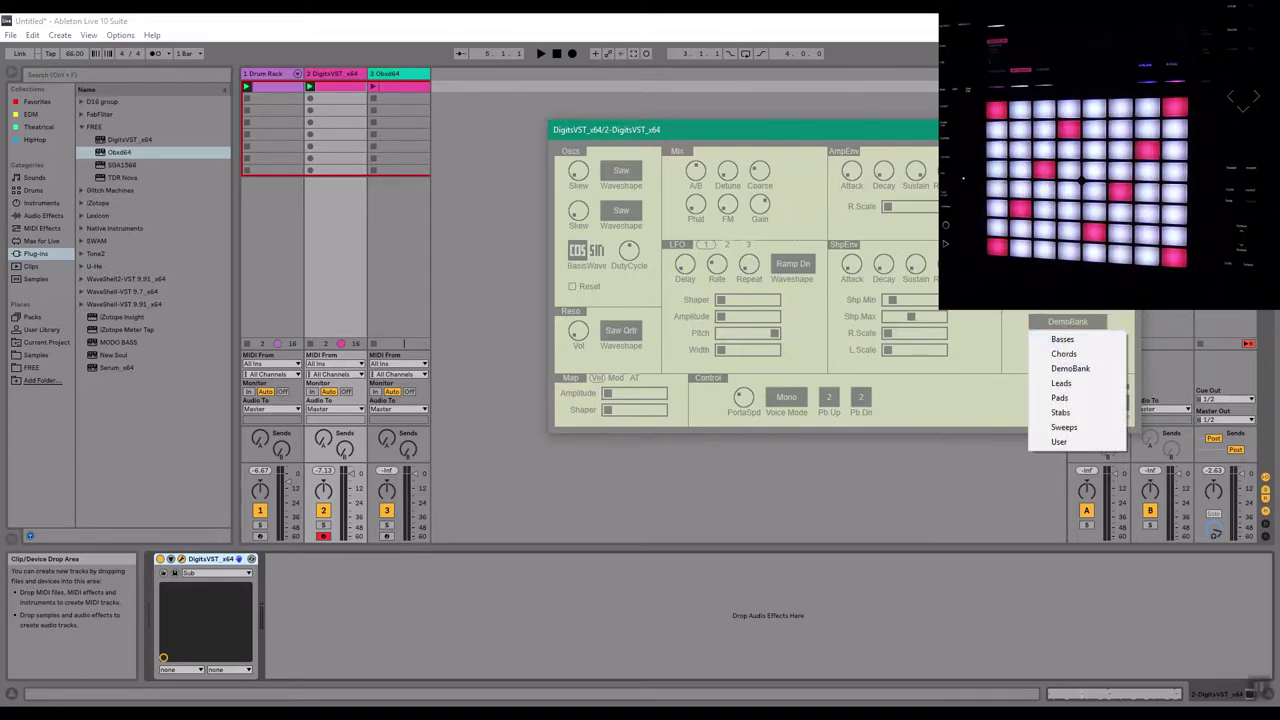
click(614, 183)
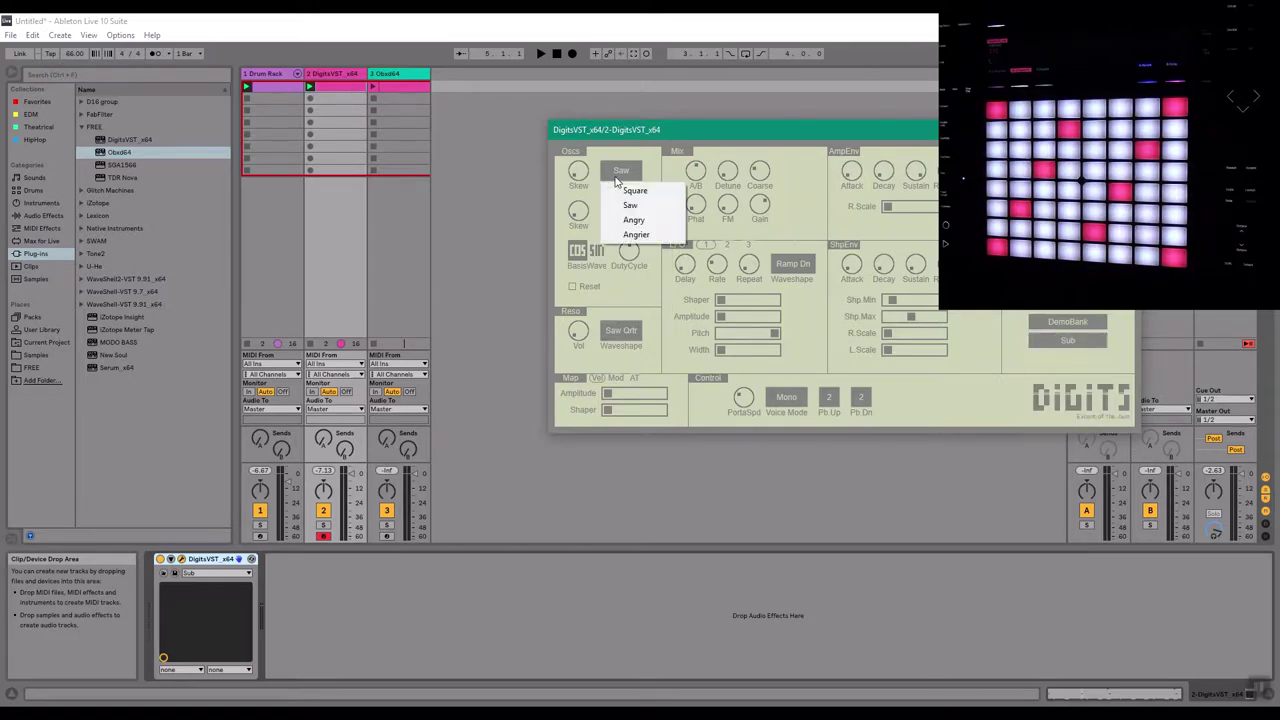
click(623, 234)
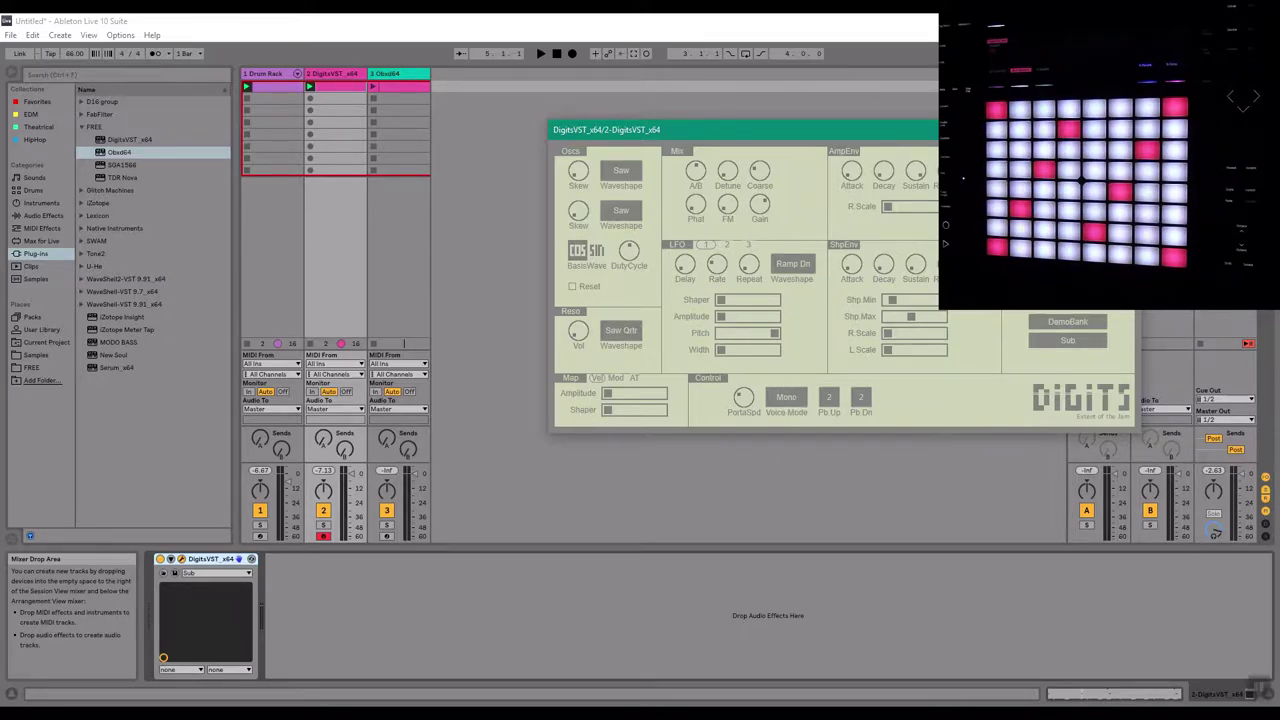
key(ctrl+alt+p)
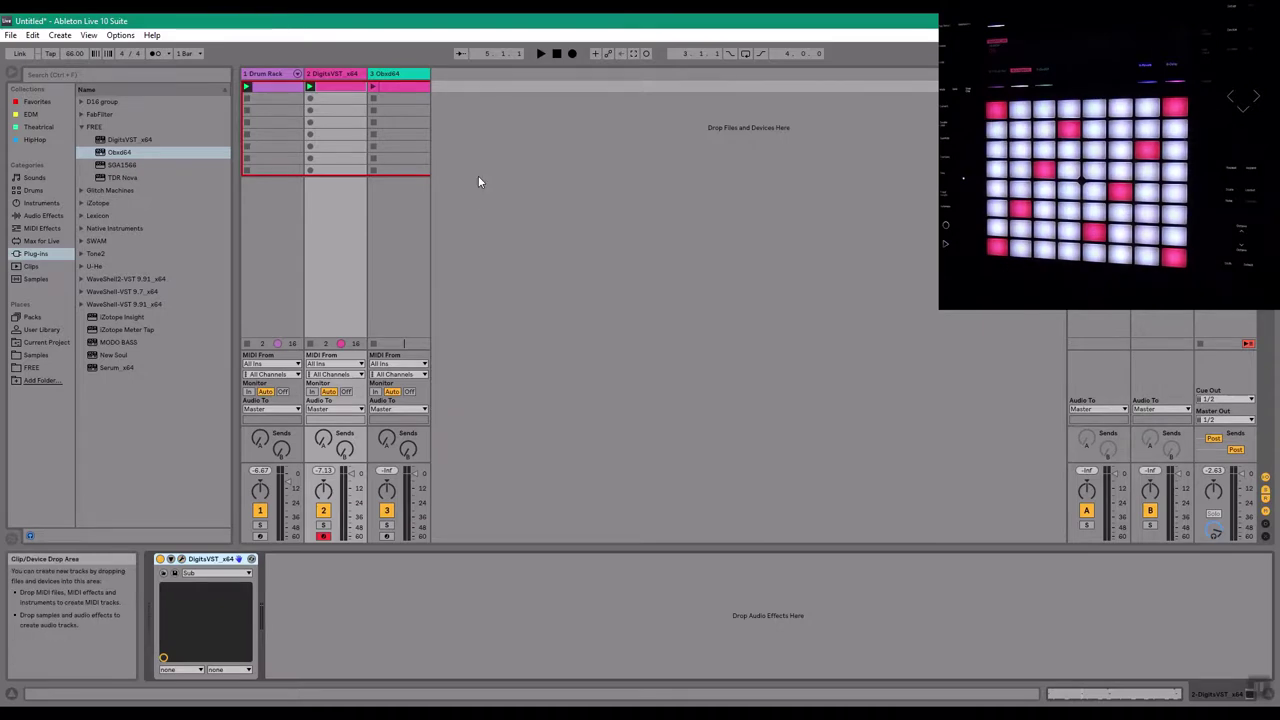
click(275, 75)
click(327, 76)
click(277, 74)
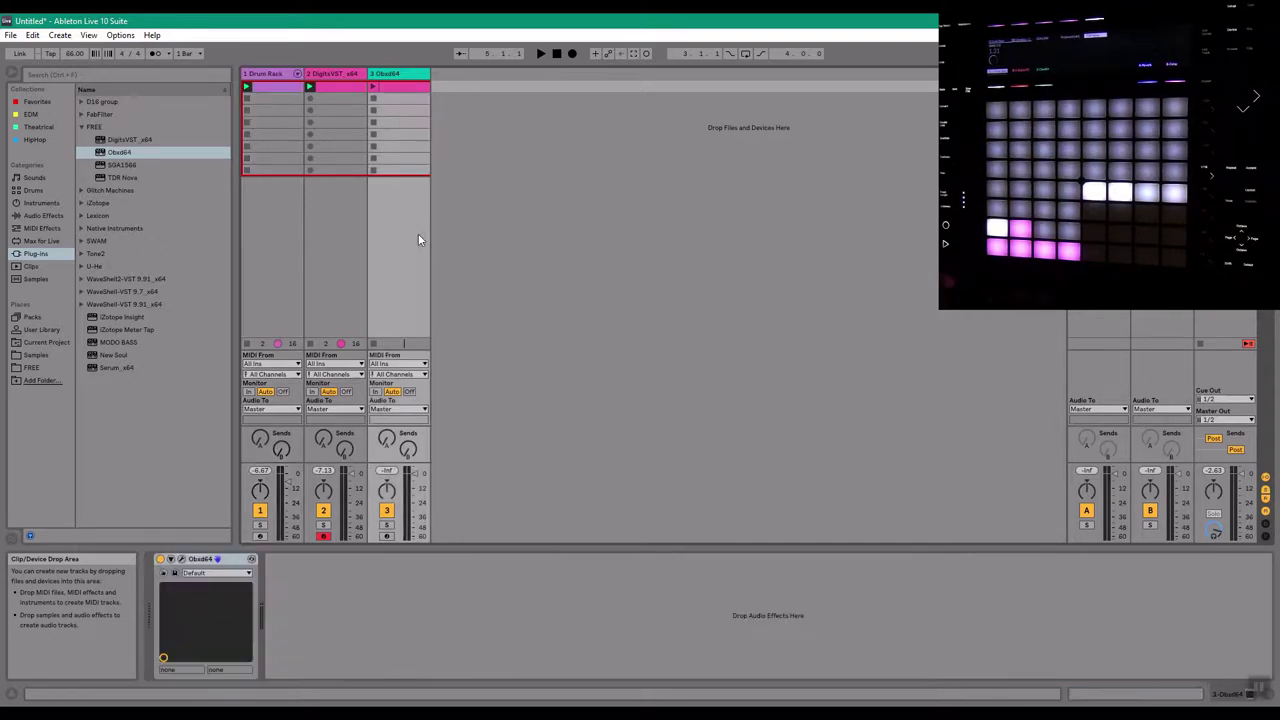
click(278, 76)
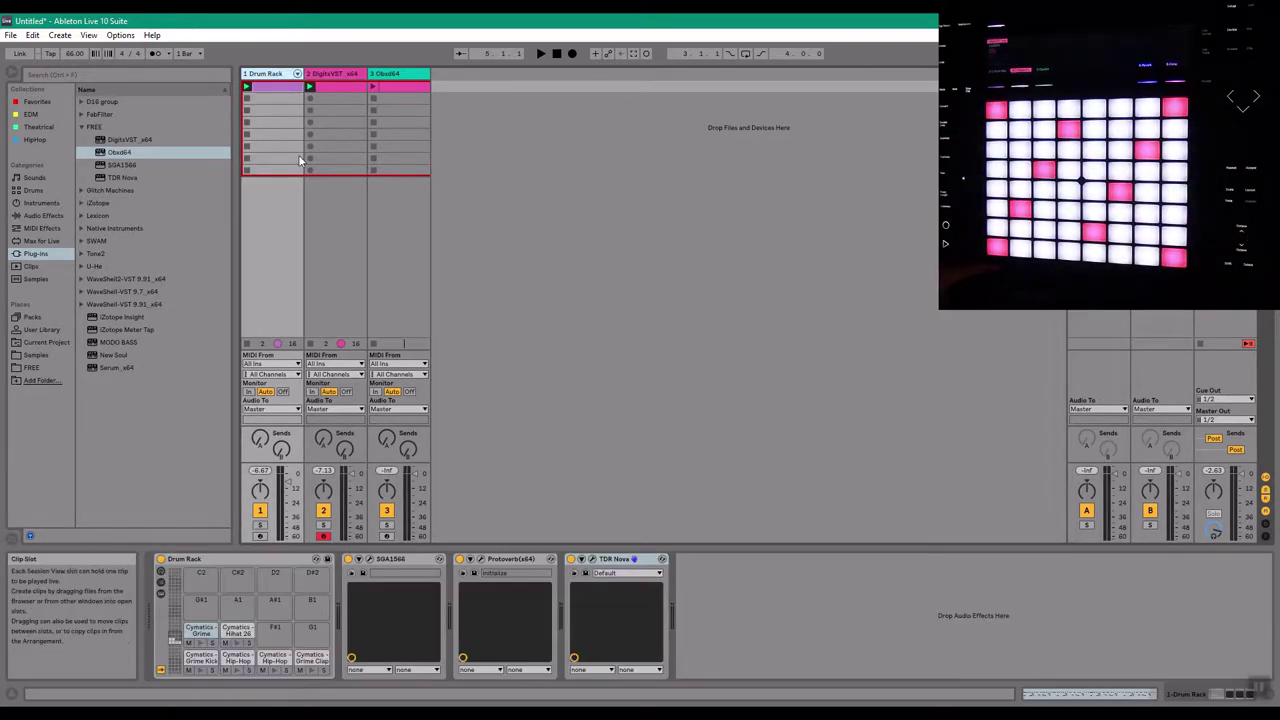
click(333, 87)
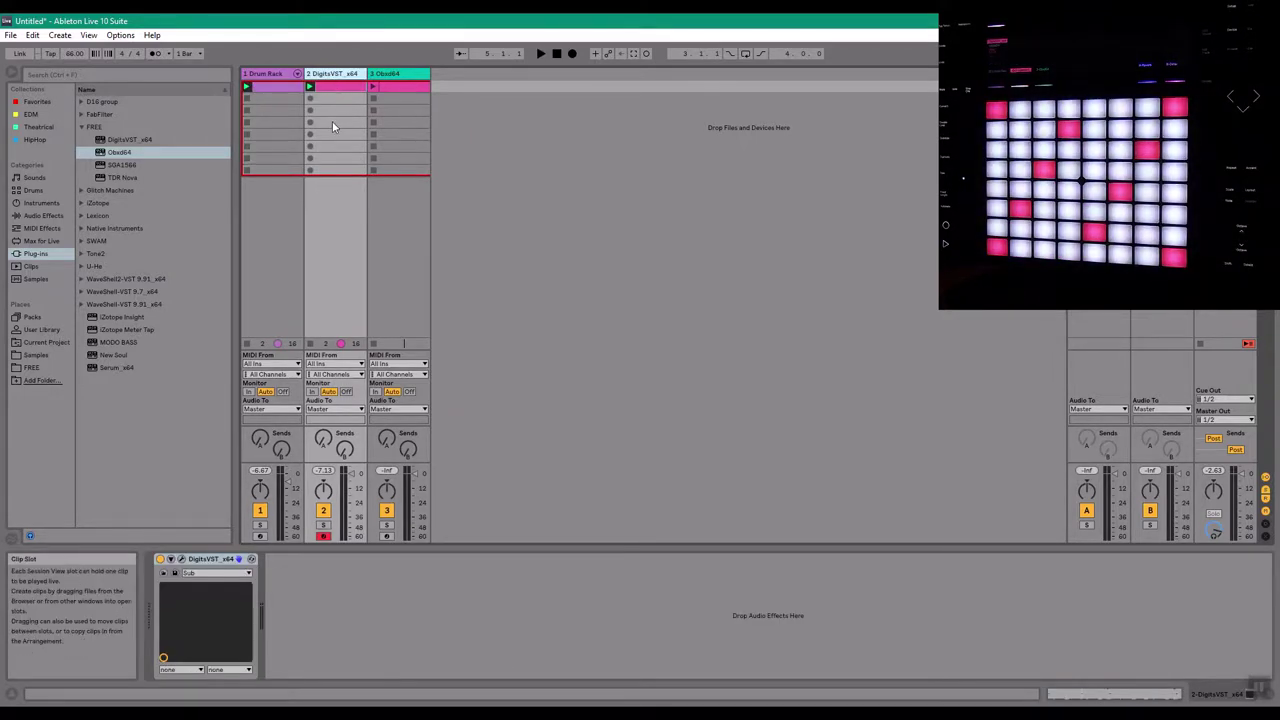
click(272, 76)
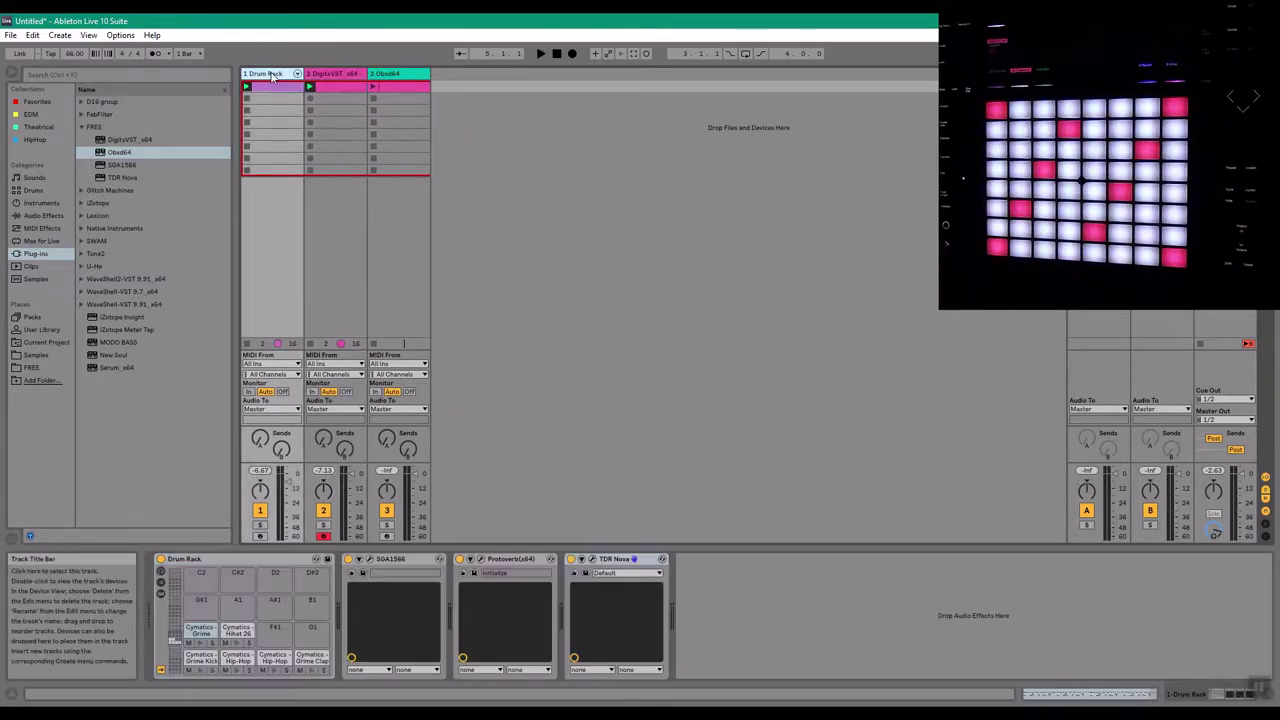
click(333, 74)
click(402, 74)
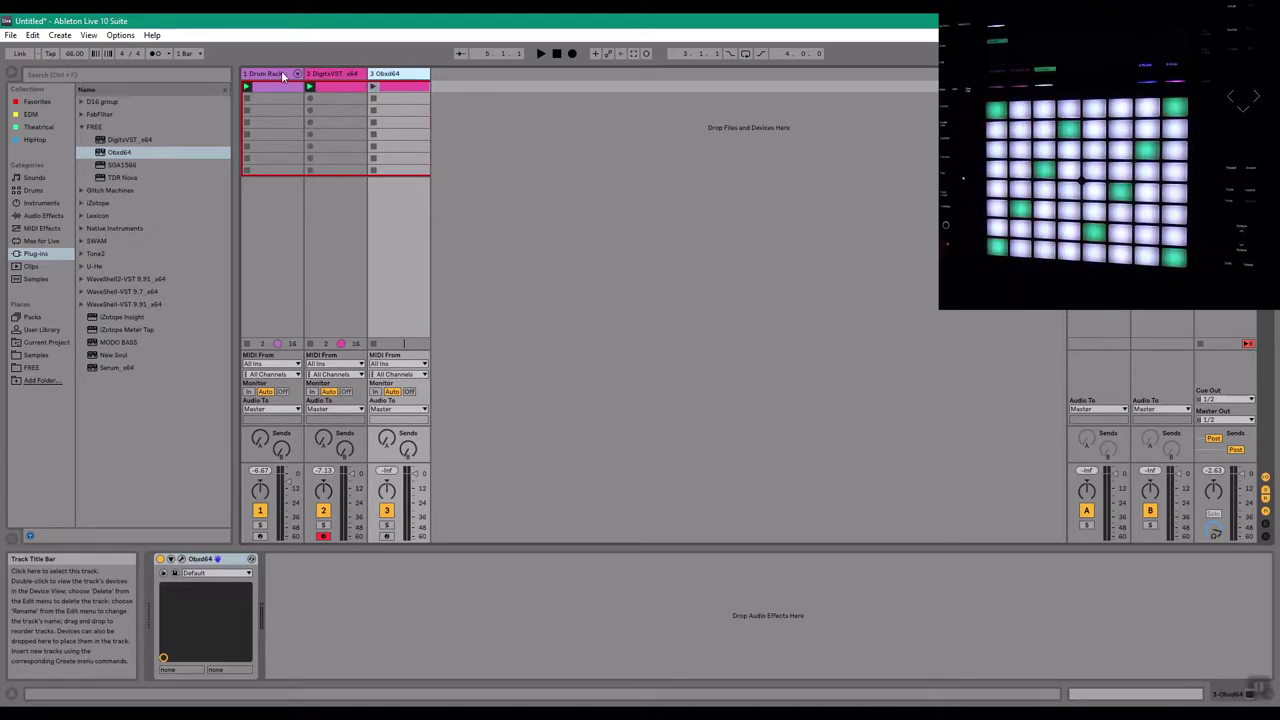
Rename the Drum Rack track HipHopDrumLoop and widen its column to fit the full name
right_click(277, 74)
click(297, 126)
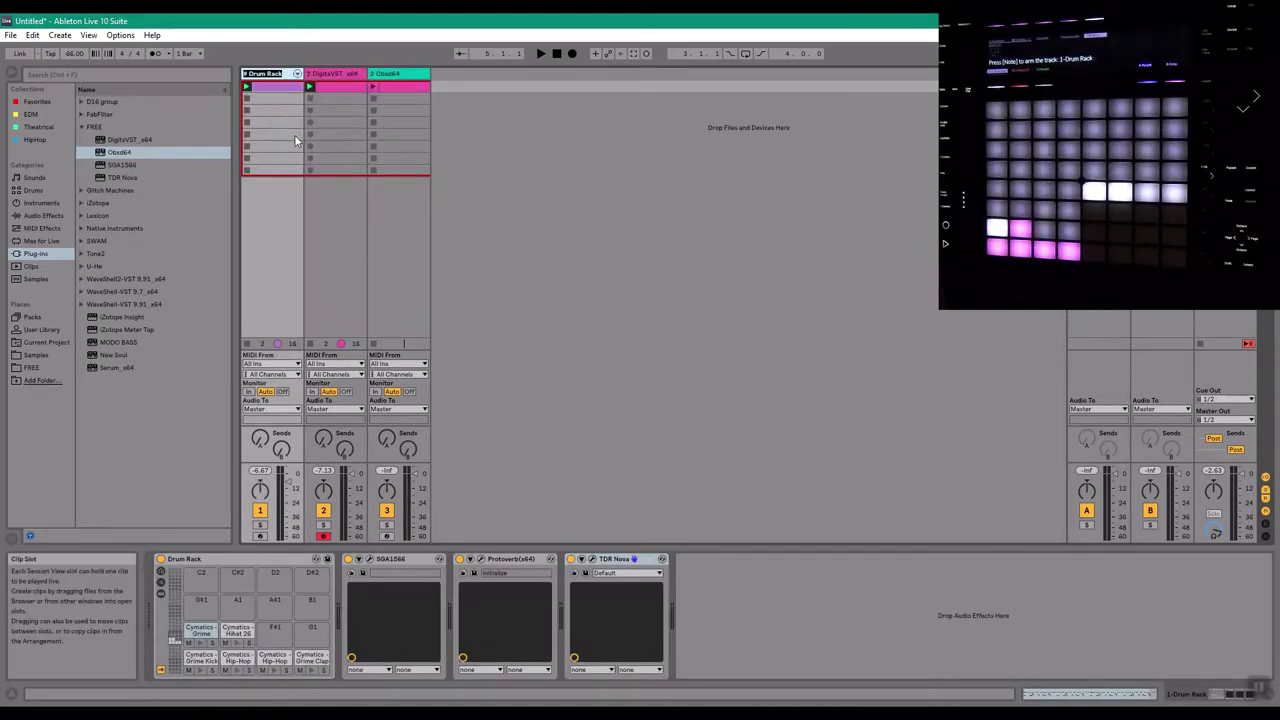
text(HipHopDrumLo)
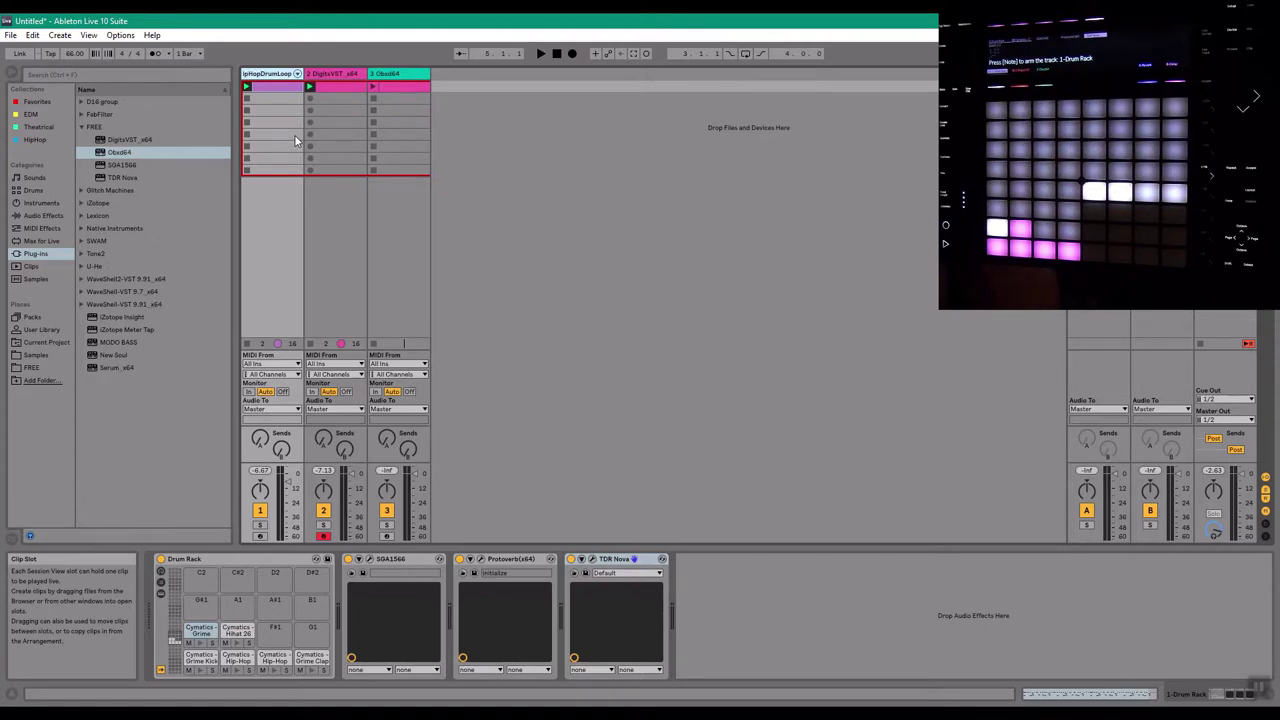
drag(304, 74, 316, 74)
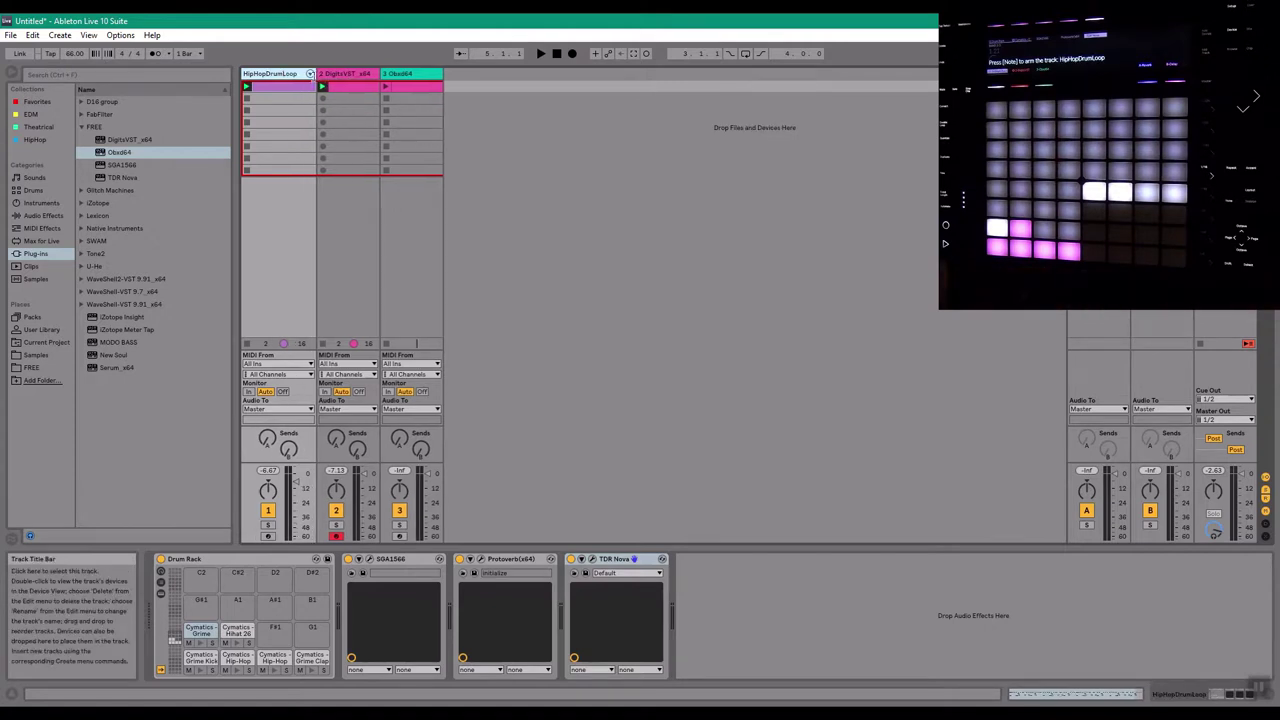
Rename the DigitsVST track LowBass
click(355, 72)
right_click(355, 72)
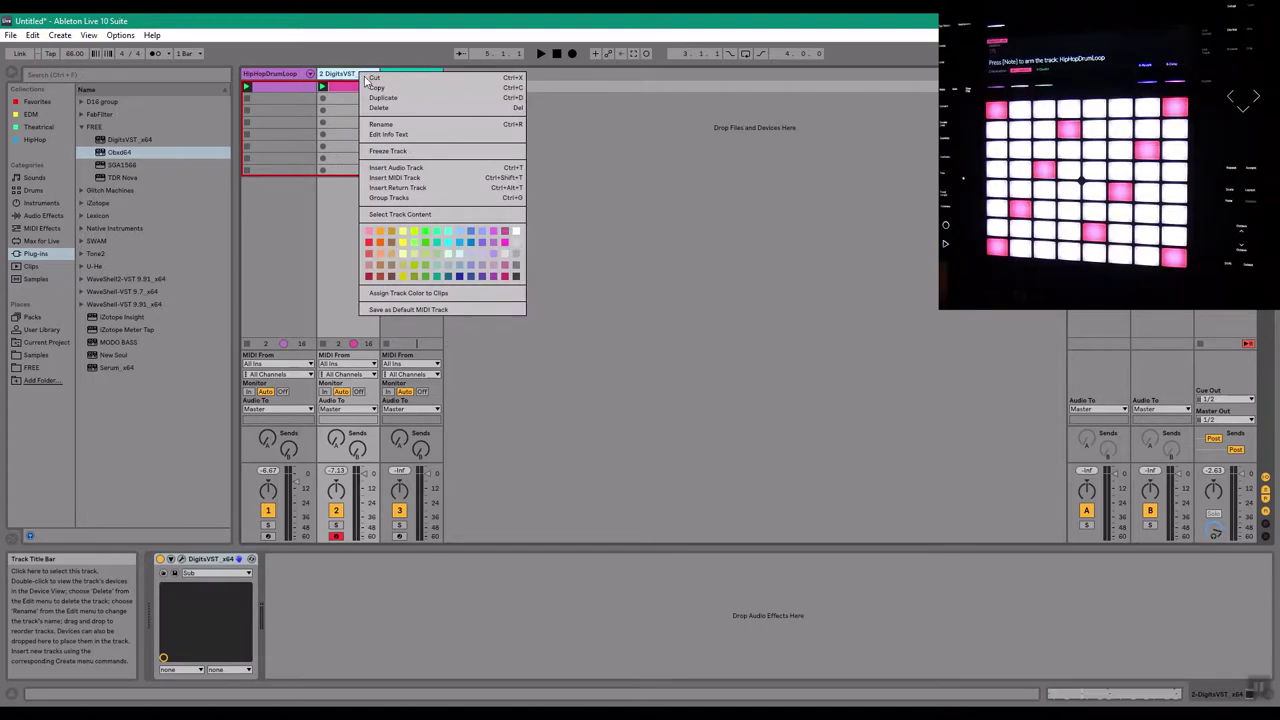
click(386, 131)
text(LowBass)
key(Return)
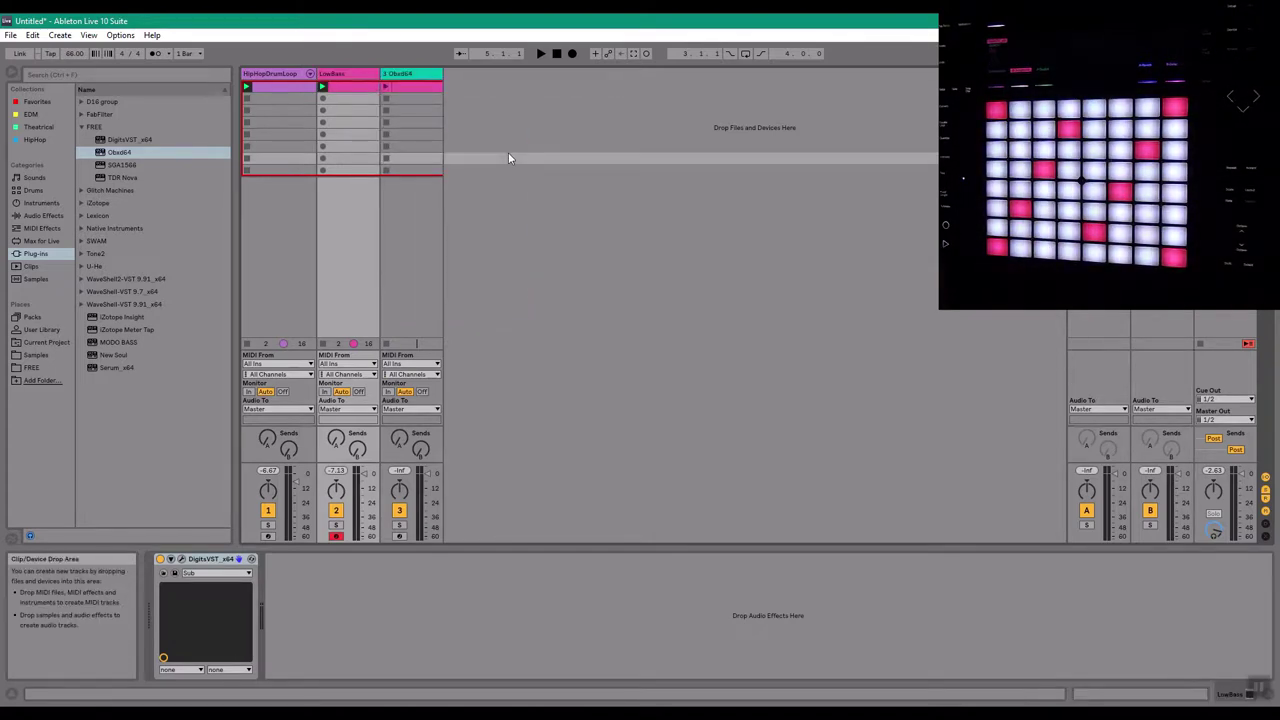
Try yellow, red and cyan on the LowBass track, and cyan and dark grey on the HipHopDrumLoop track
right_click(336, 76)
click(379, 249)
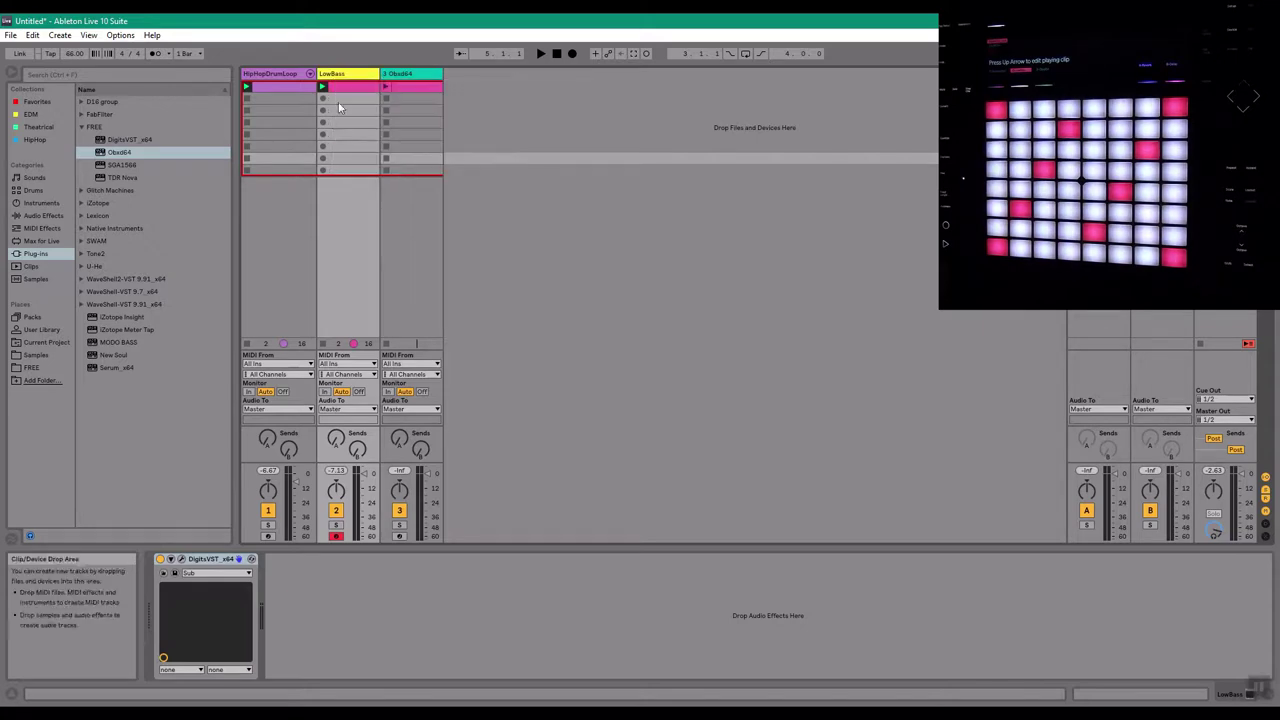
right_click(343, 74)
click(353, 246)
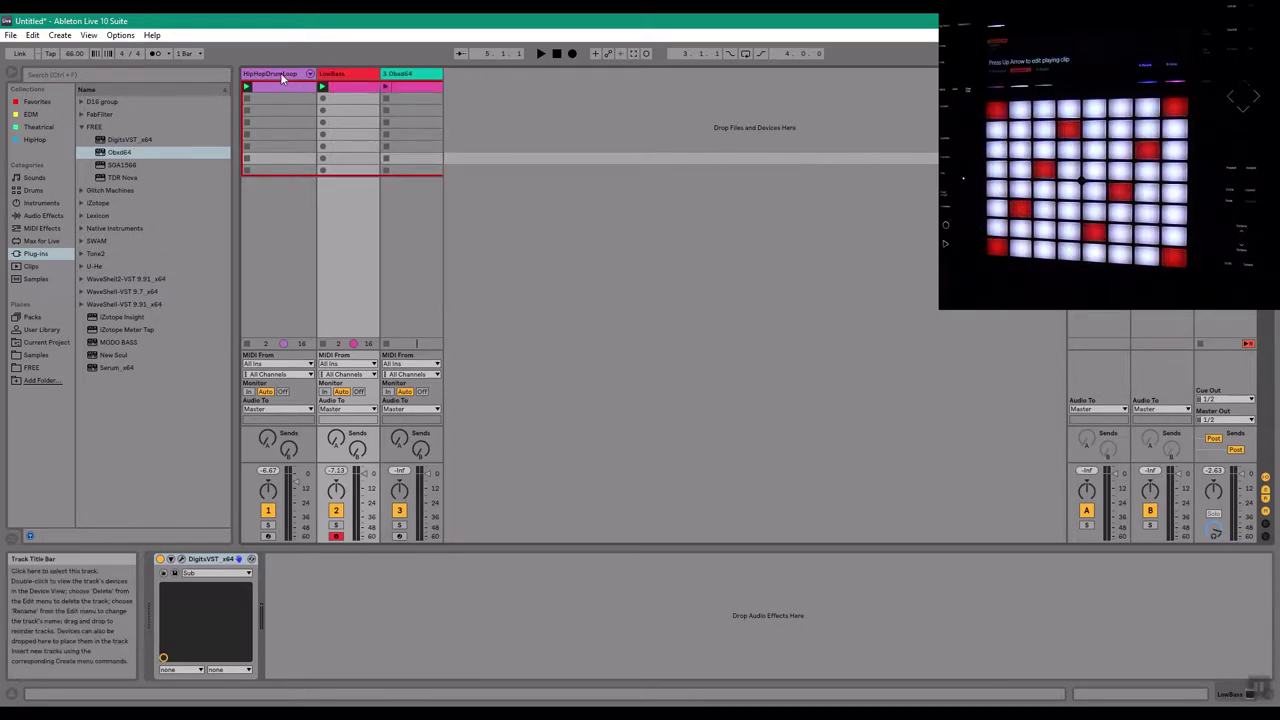
right_click(248, 74)
click(373, 238)
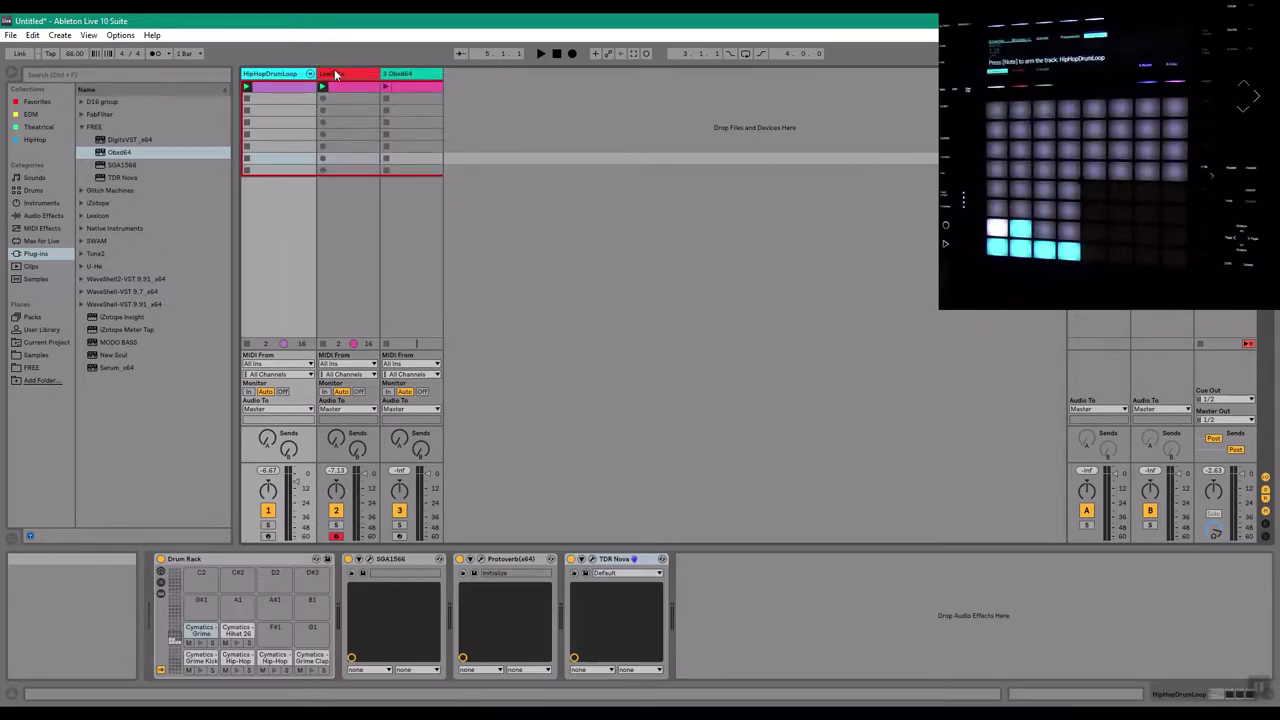
right_click(299, 74)
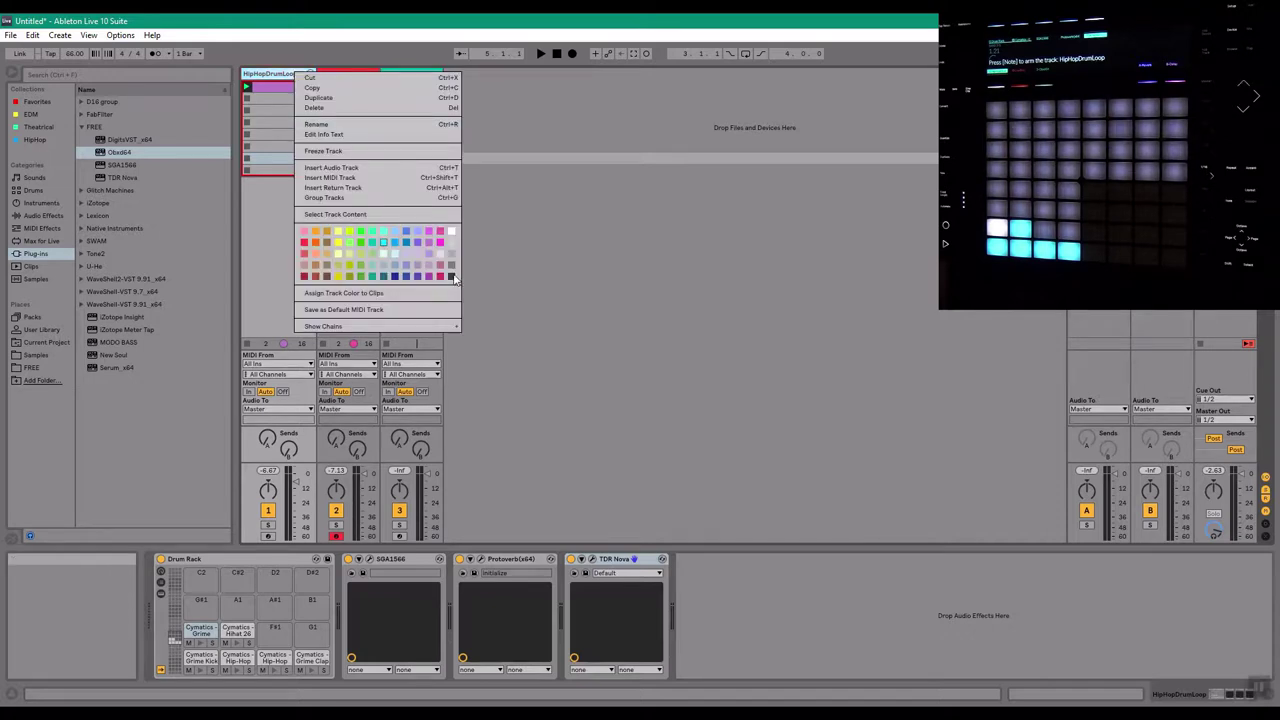
click(453, 276)
right_click(344, 76)
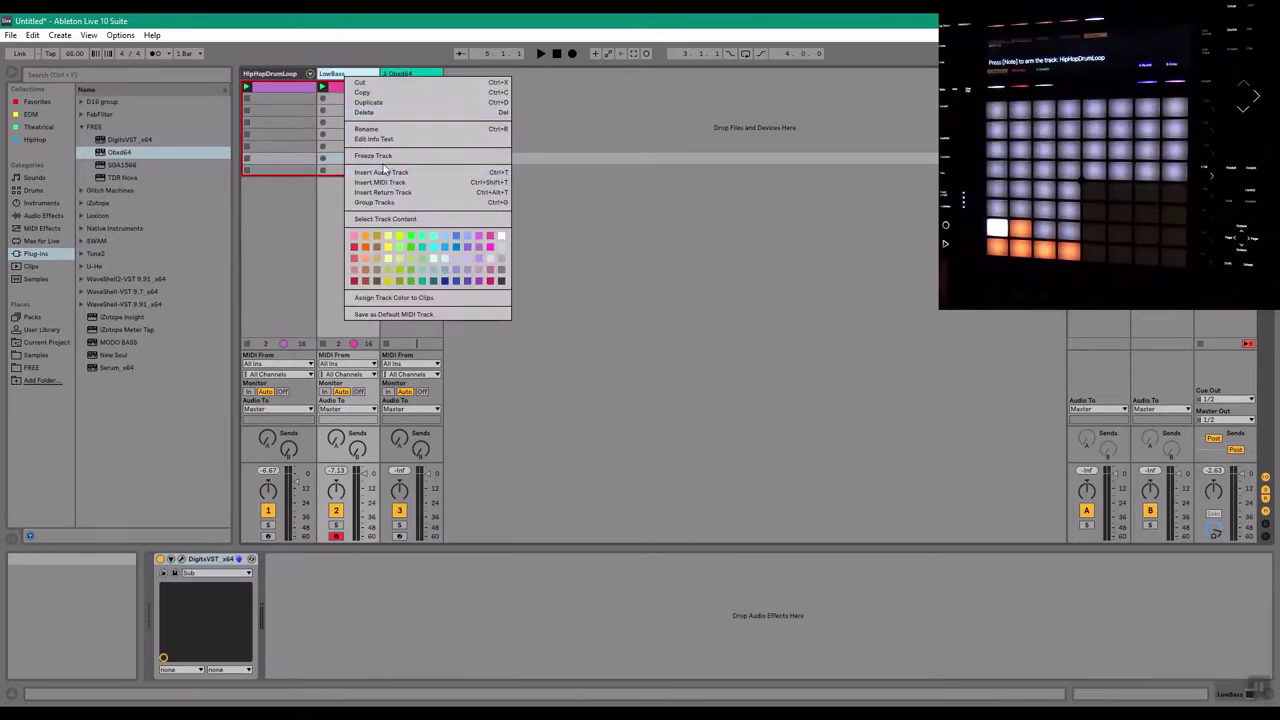
click(434, 252)
Colour the LowBass track light red and the HipHopDrumLoop track medium grey
right_click(344, 76)
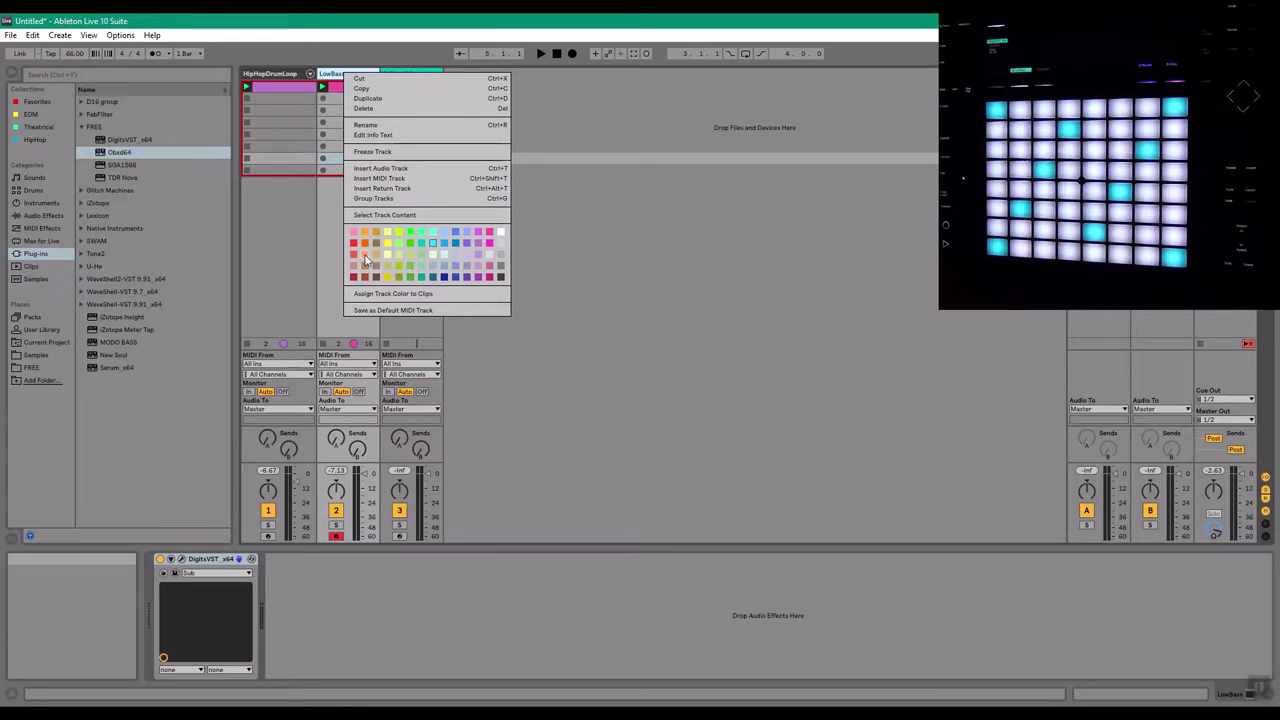
click(352, 254)
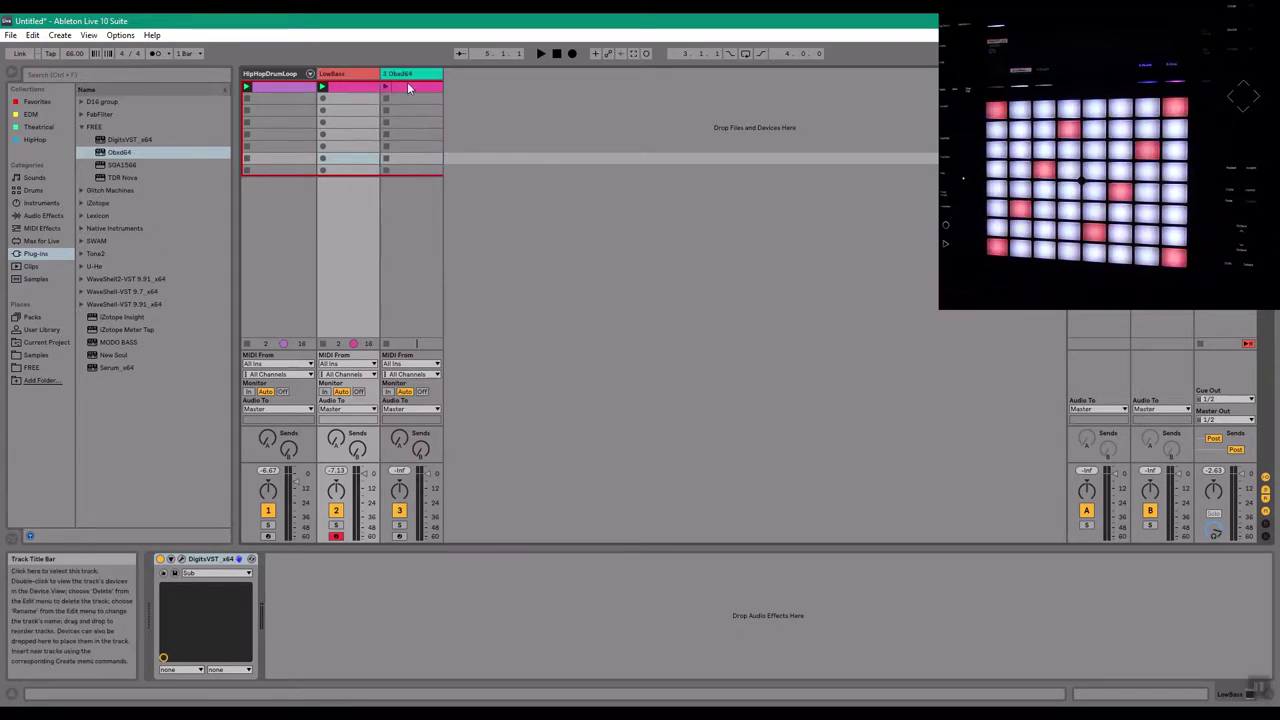
right_click(281, 75)
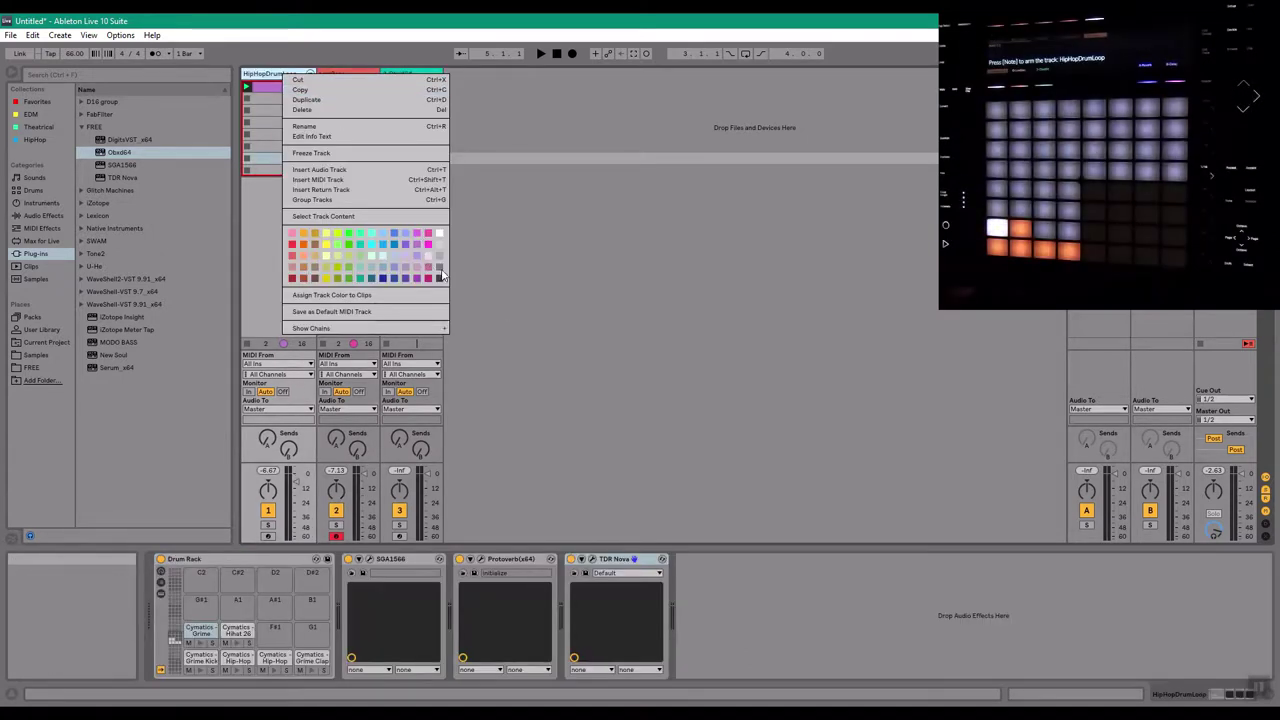
click(438, 269)
Set the Obxd64 track's colour to teal and compare it with the other two tracks
click(340, 74)
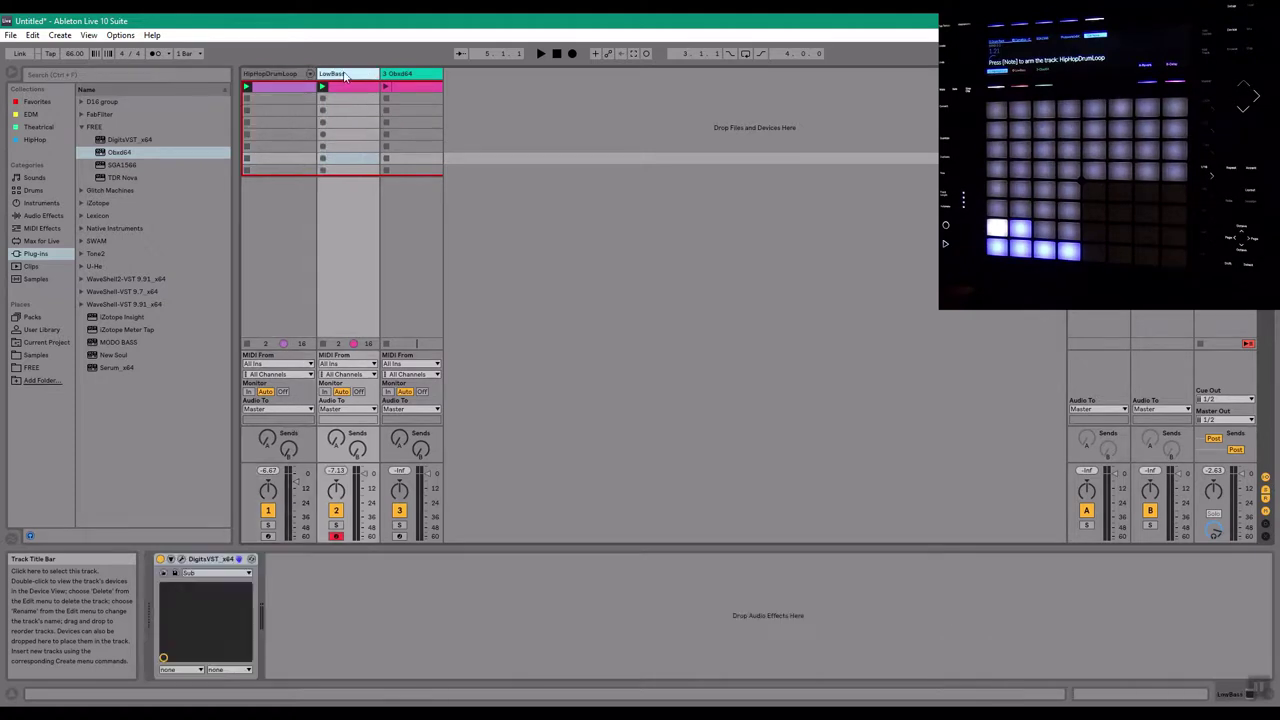
click(404, 74)
click(358, 74)
click(401, 75)
right_click(400, 74)
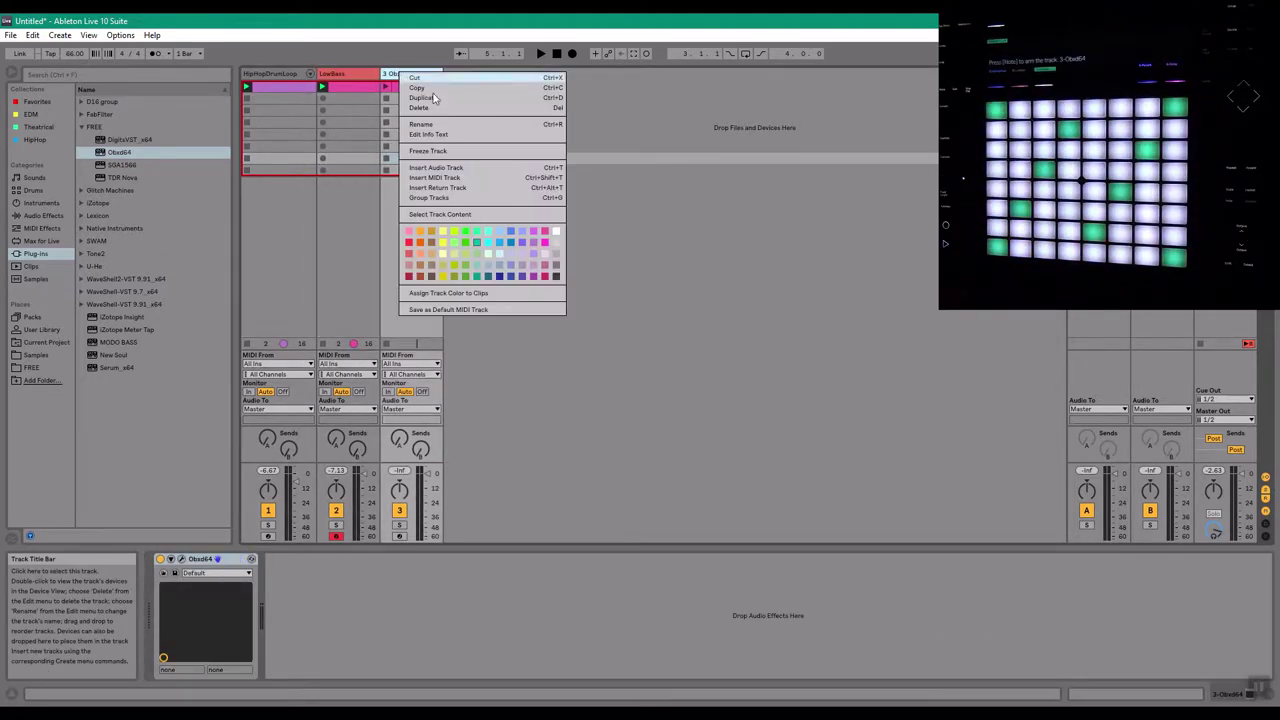
click(489, 242)
click(338, 74)
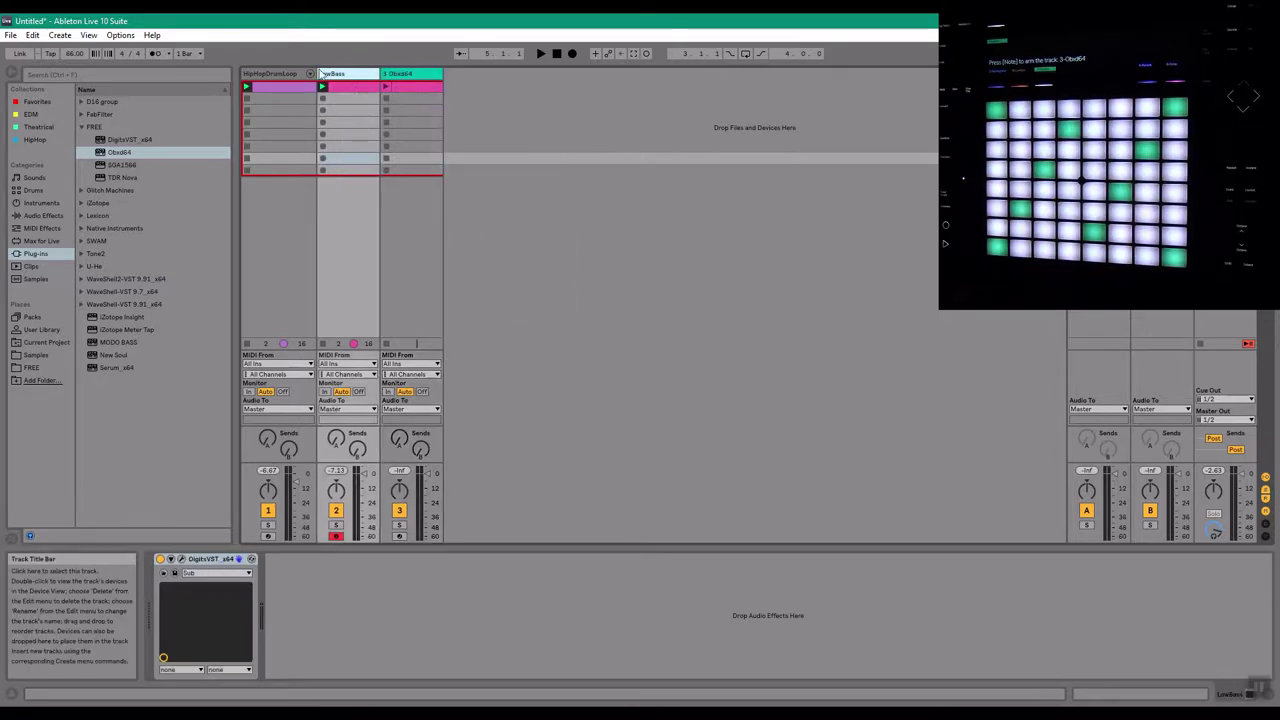
click(295, 74)
click(411, 73)
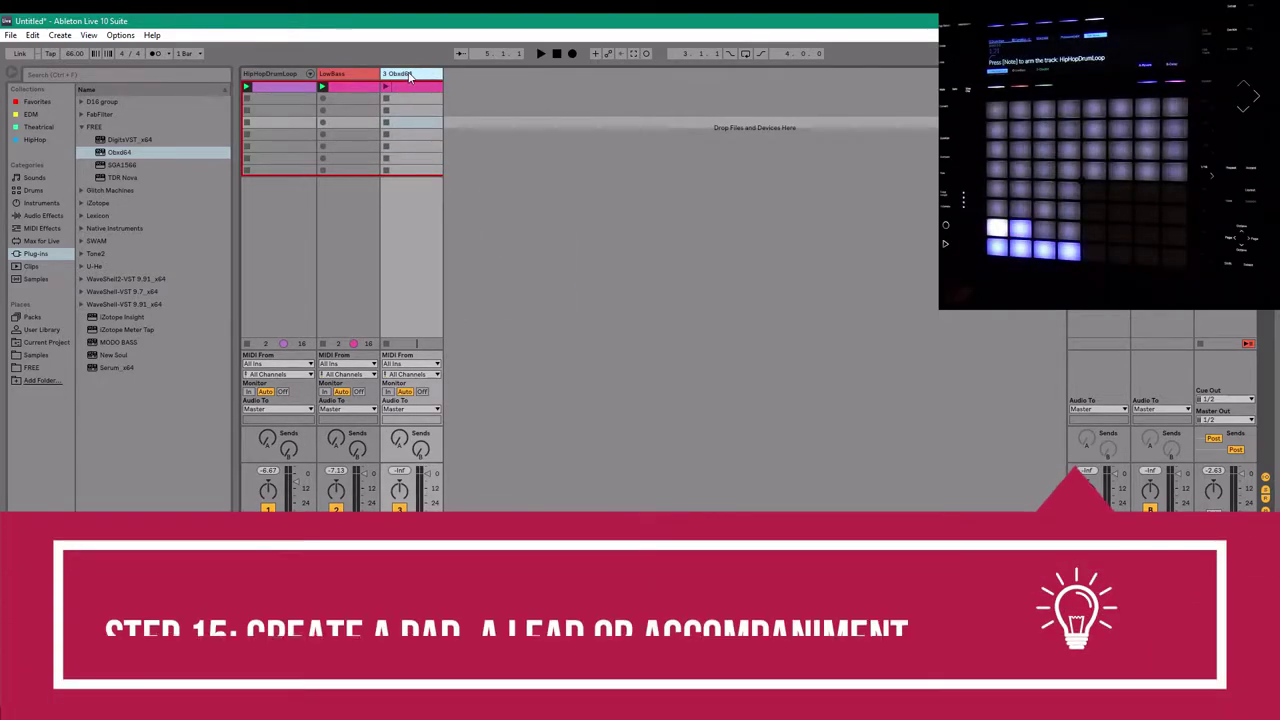
Open the Obxd64 synth's plug-in window on the third track and arm that track for playing
double_click(415, 85)
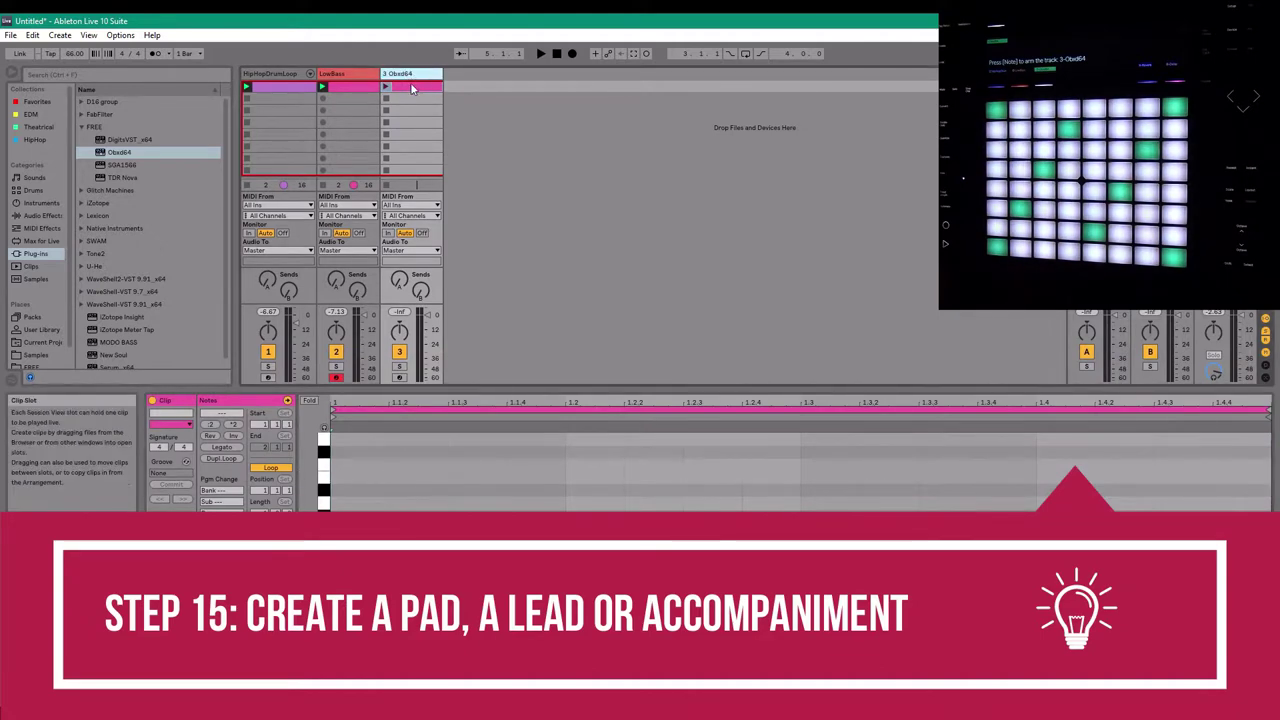
double_click(415, 87)
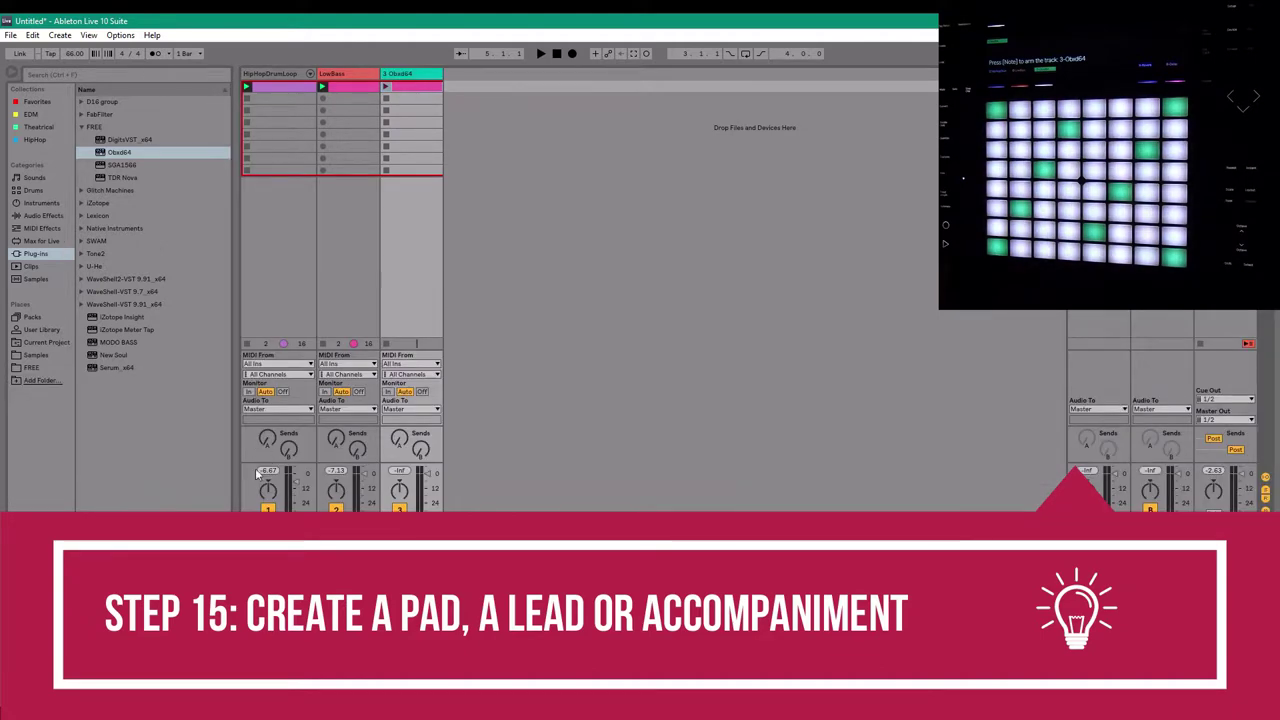
click(181, 559)
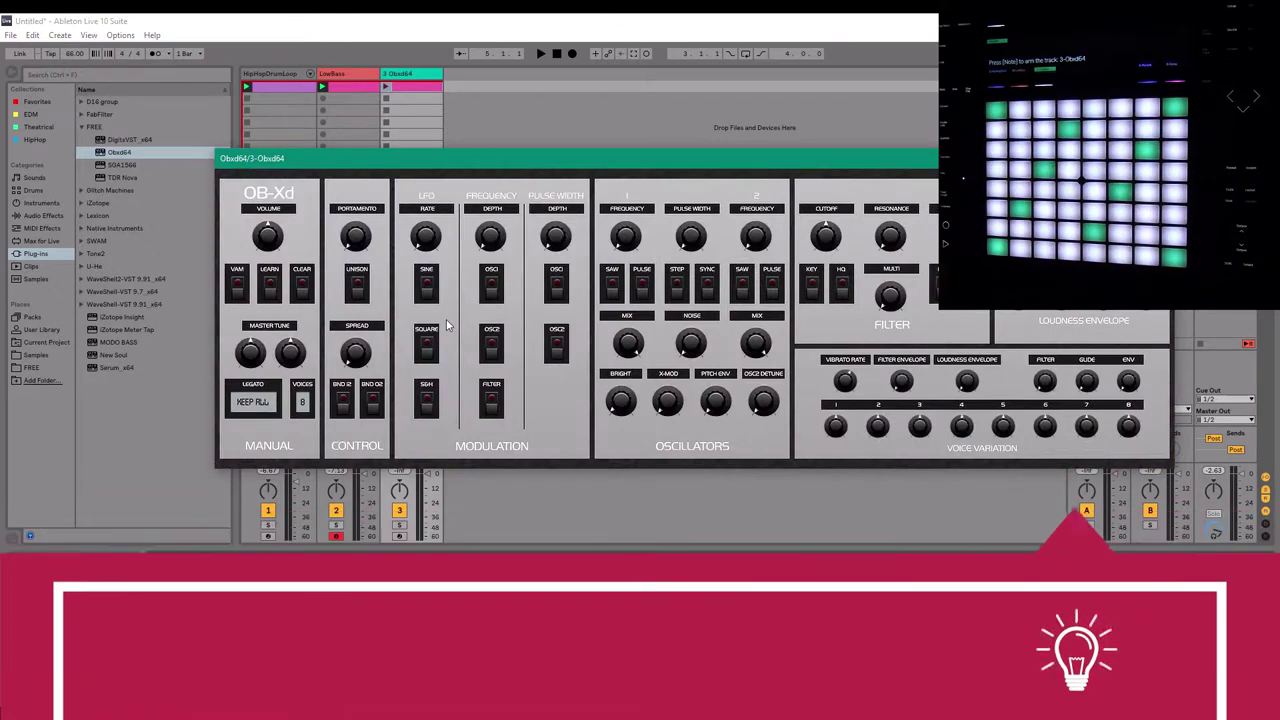
drag(476, 160, 739, 124)
click(400, 537)
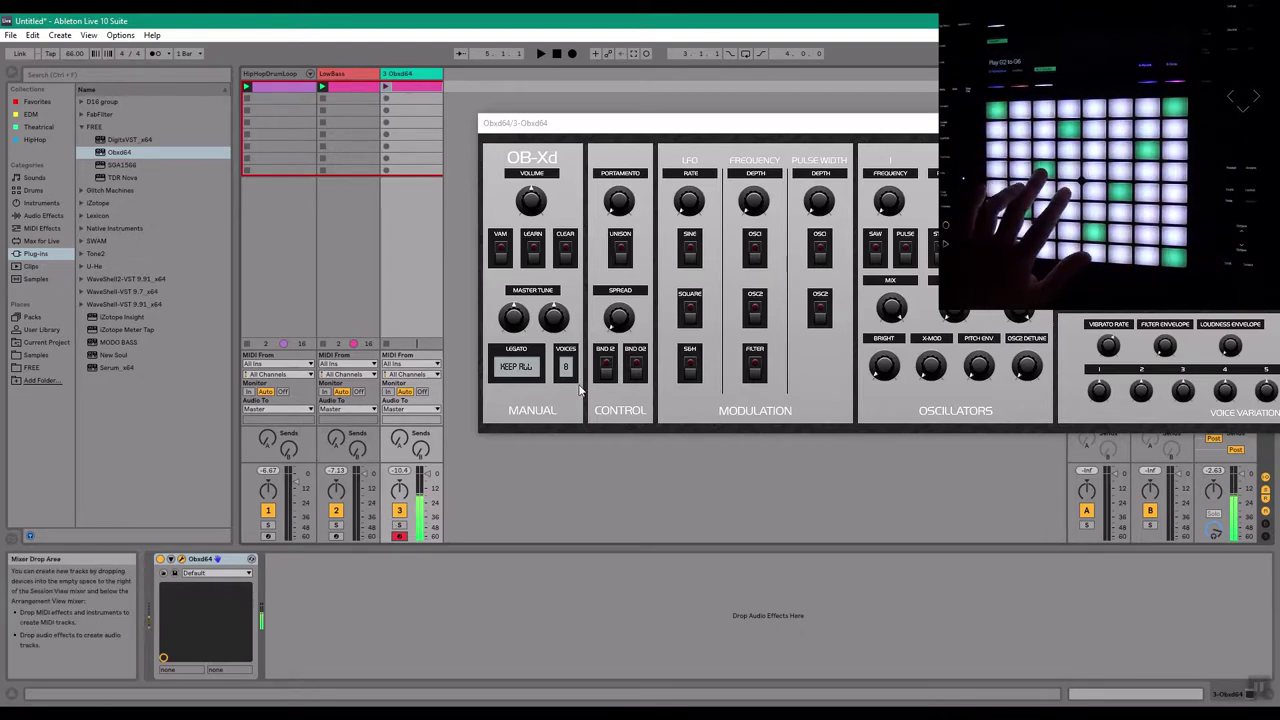
Reposition the Obxd64 window to expose its control sections while auditioning chords with the Default sound
drag(768, 131, 480, 240)
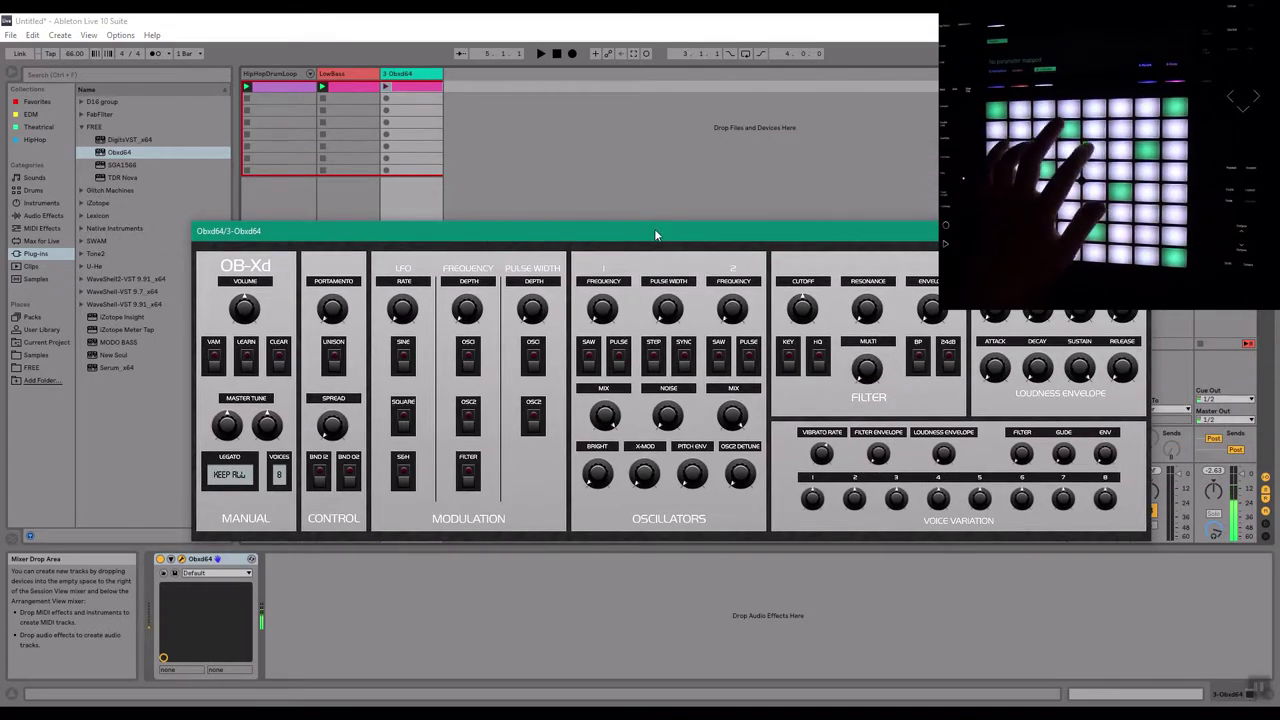
drag(351, 236, 447, 239)
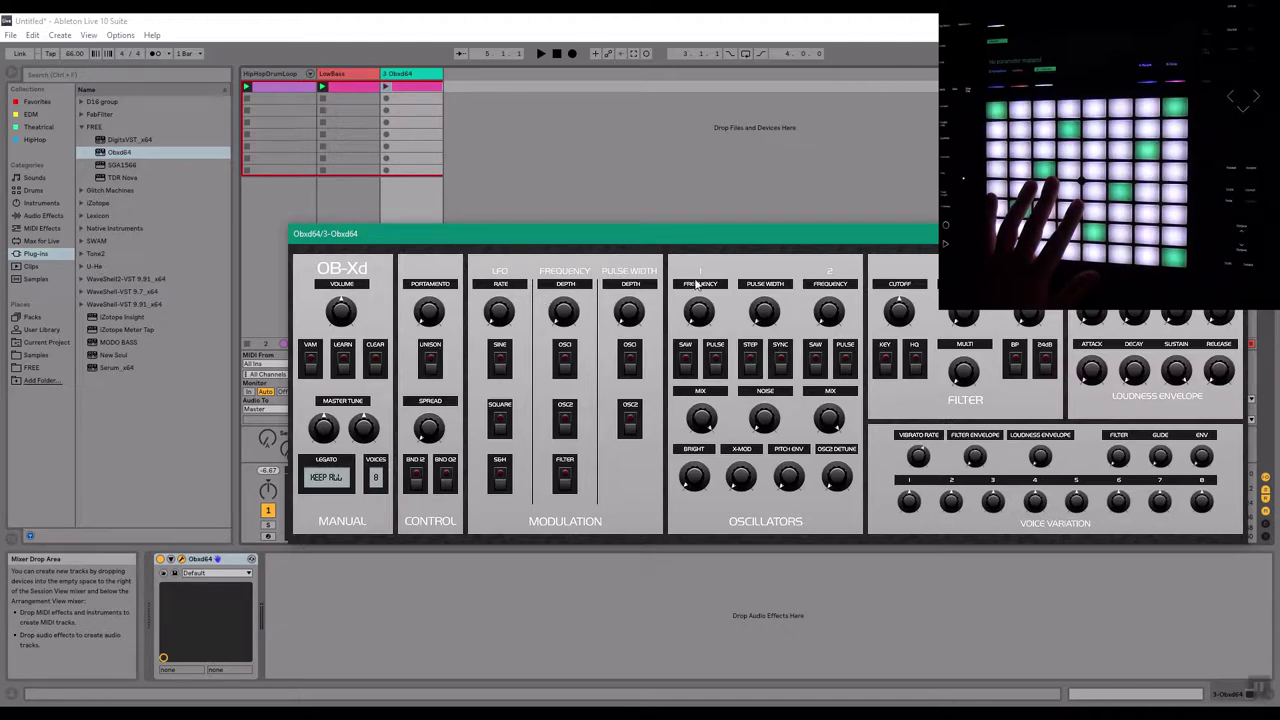
drag(632, 240, 597, 237)
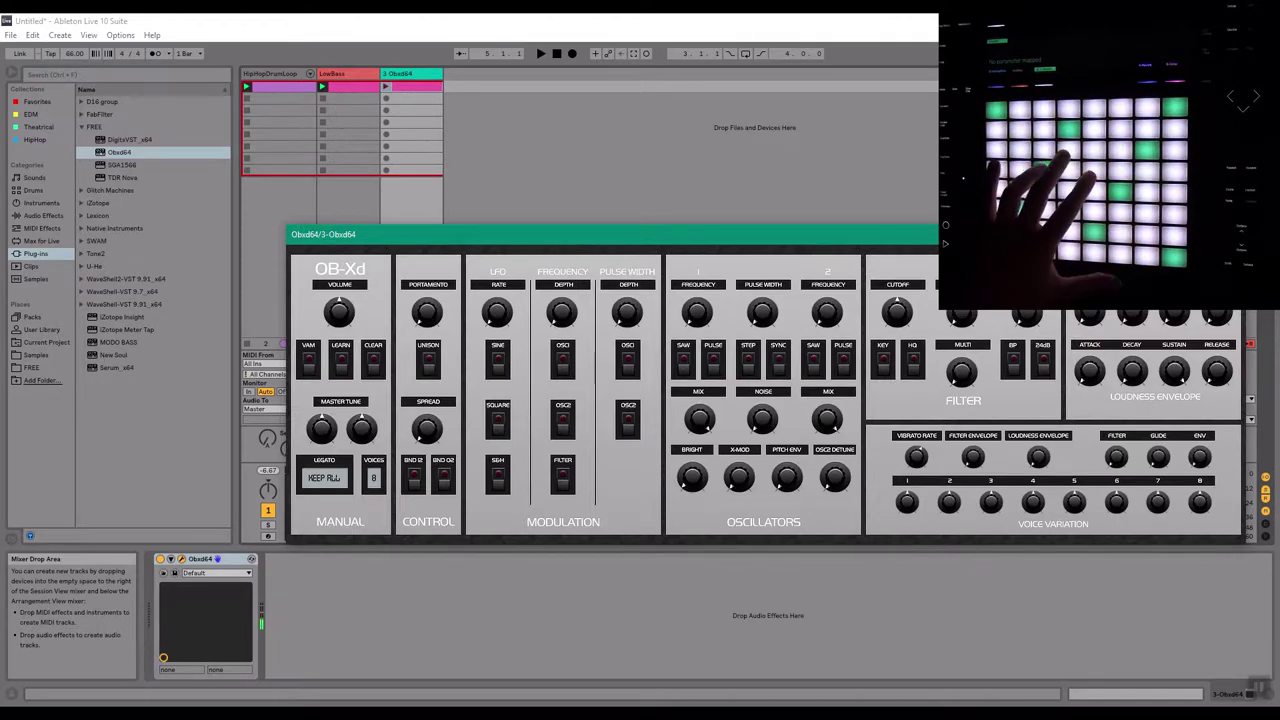
Set the Obxd64 oscillators to Pulse on oscillator 1, Saw on oscillator 2 and Sync, and close the synth's window
drag(1017, 235, 812, 242)
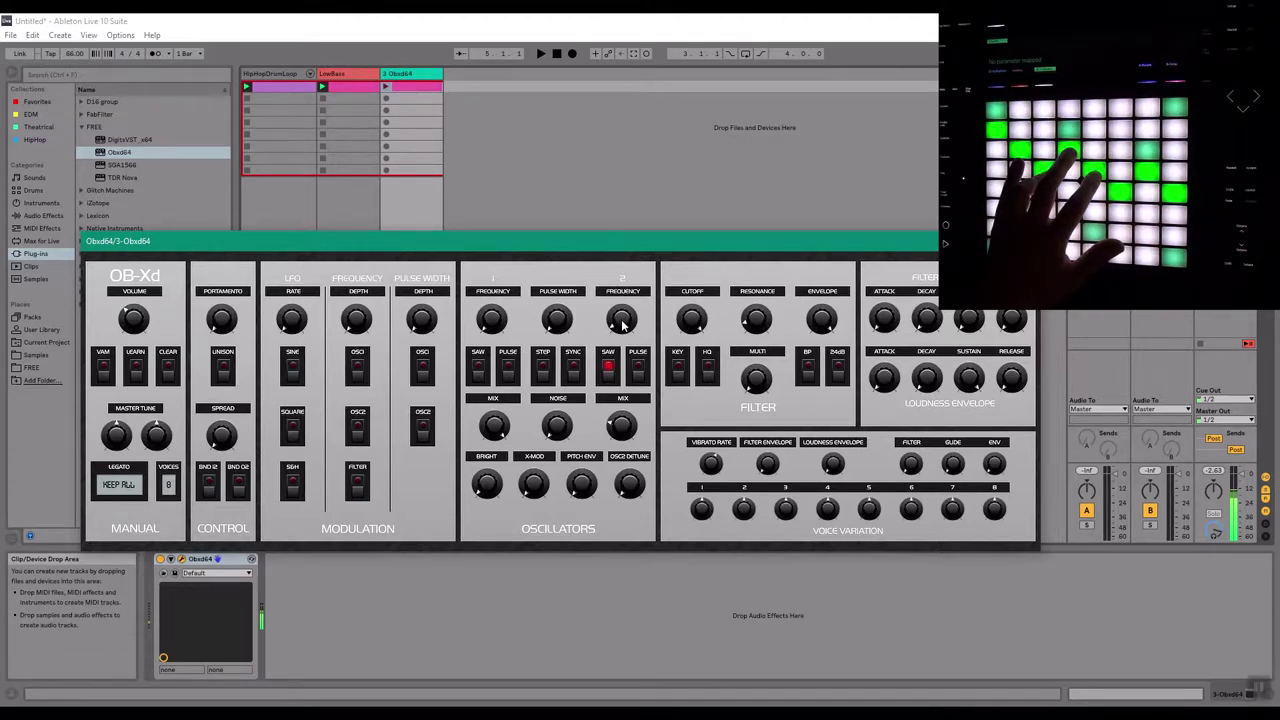
click(572, 368)
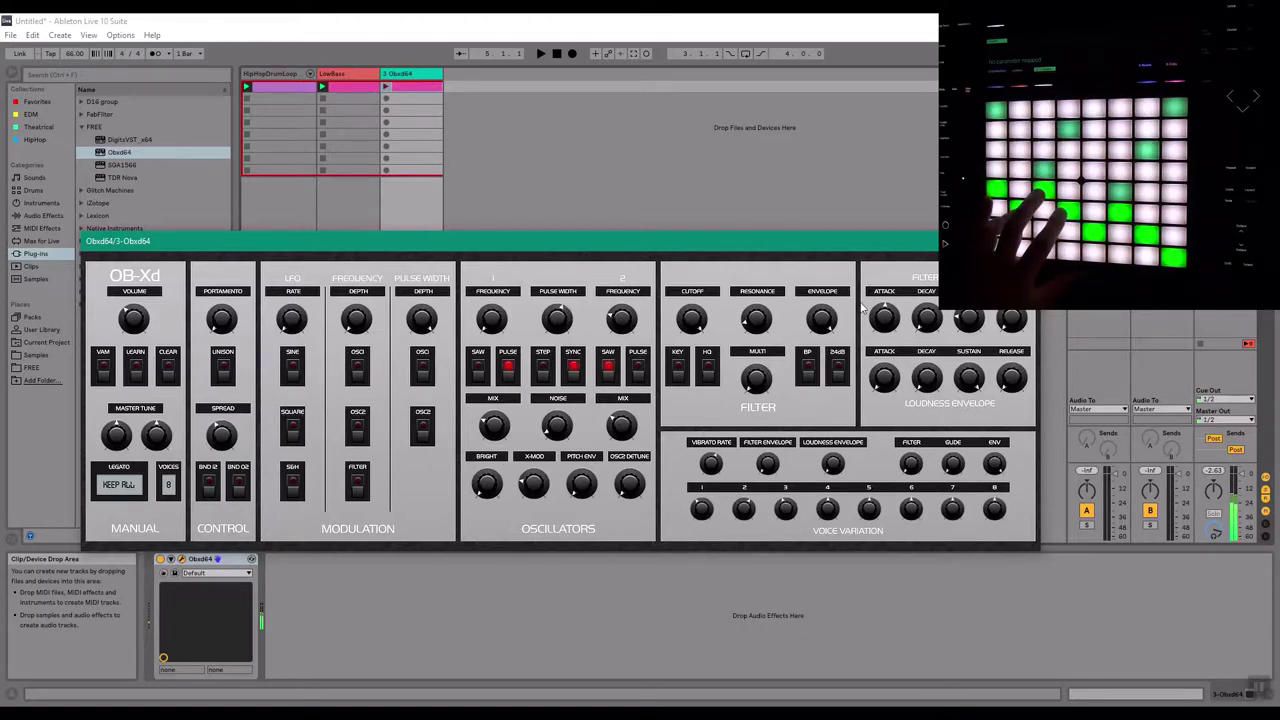
click(1026, 241)
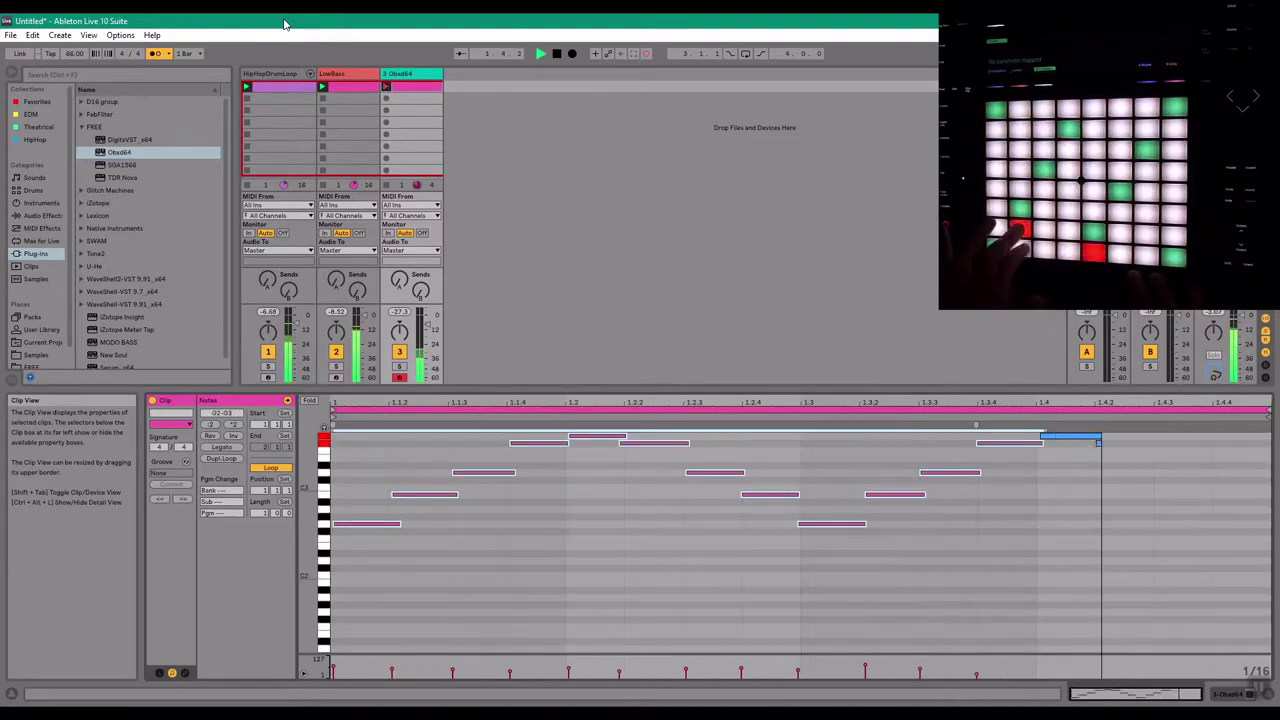
Play the loop and check the third track's MIDI clip notes before returning to its device chain
key(space)
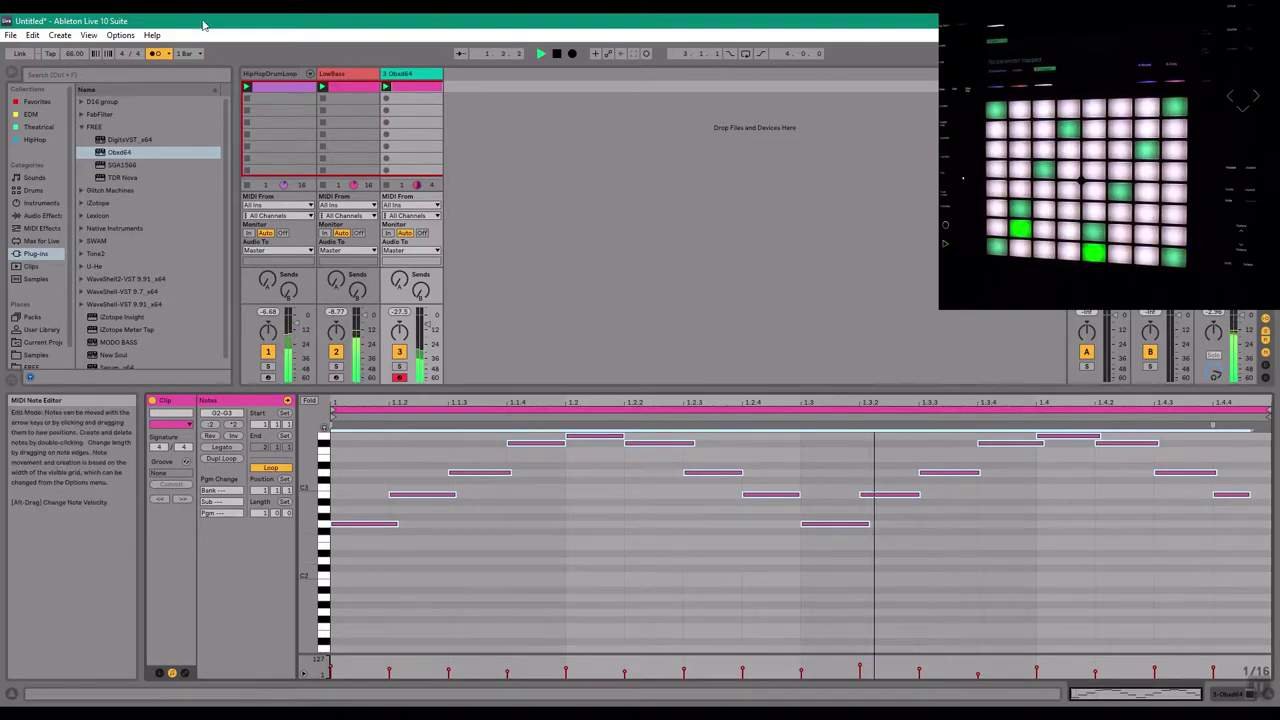
click(404, 76)
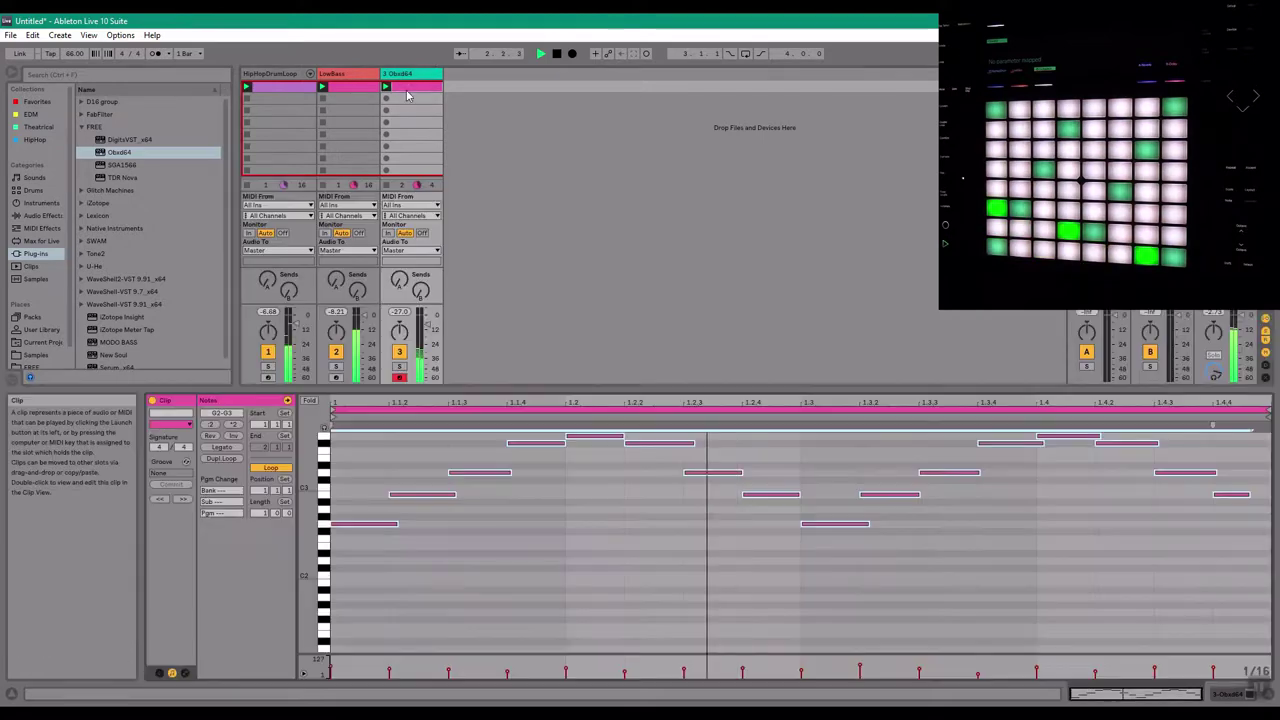
click(410, 87)
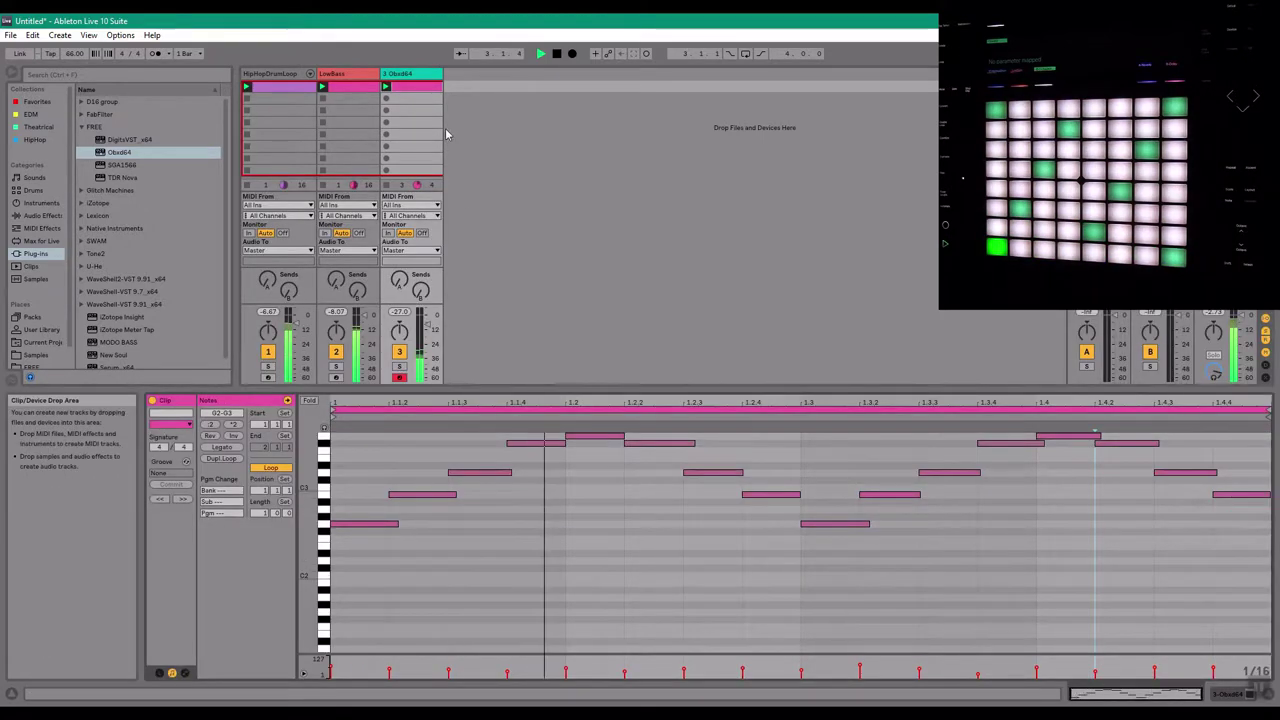
double_click(404, 76)
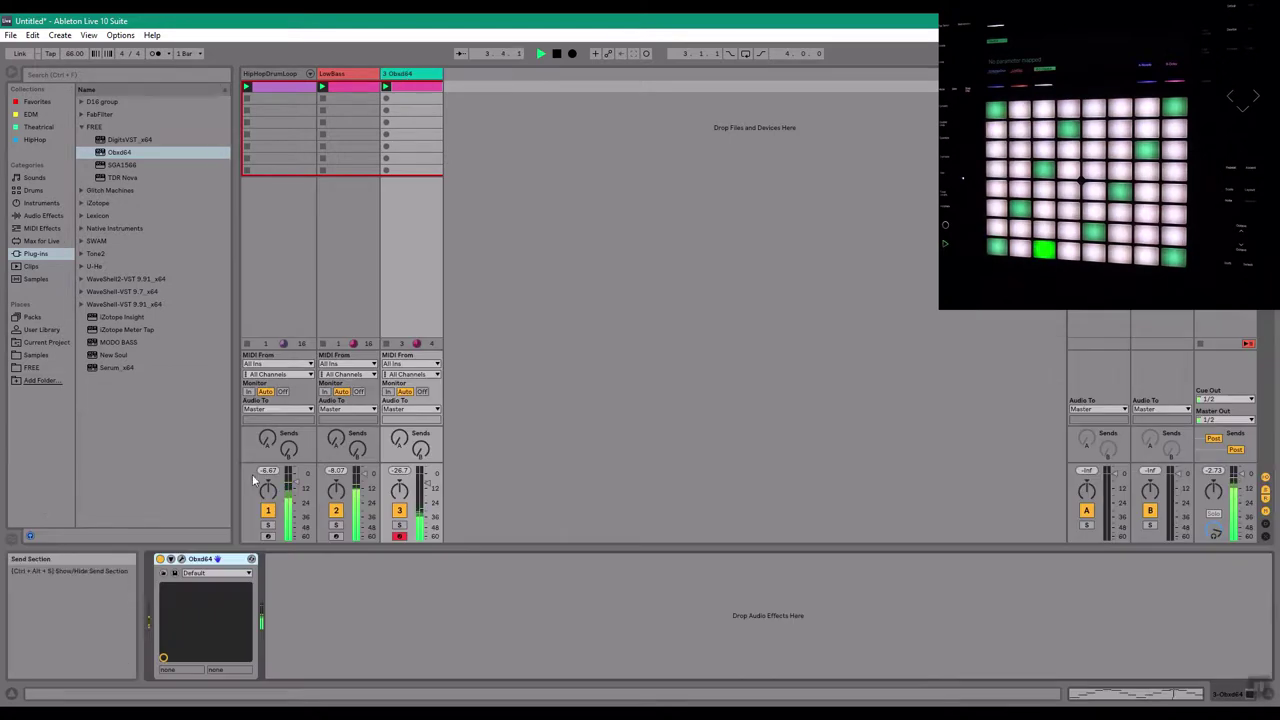
Reopen the Obxd64 window, reposition it, enable Unison and audition the modified sound with the loop
click(164, 572)
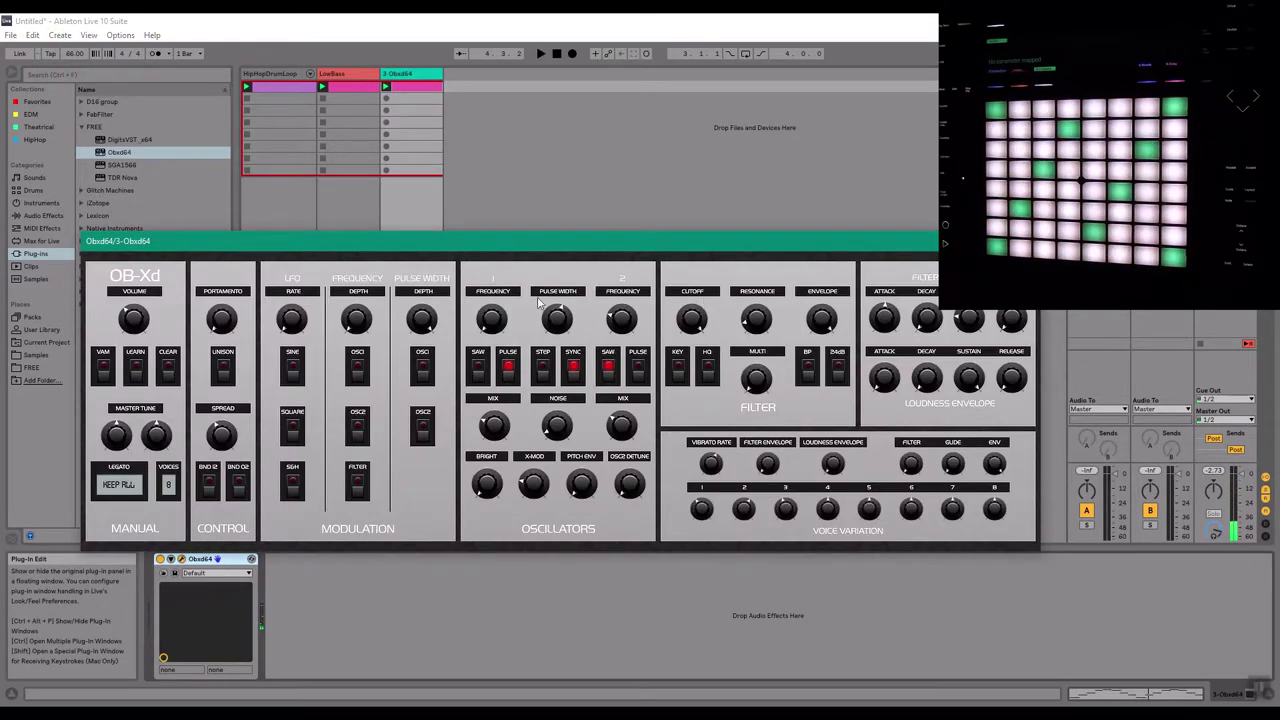
drag(636, 244, 760, 319)
drag(612, 333, 575, 266)
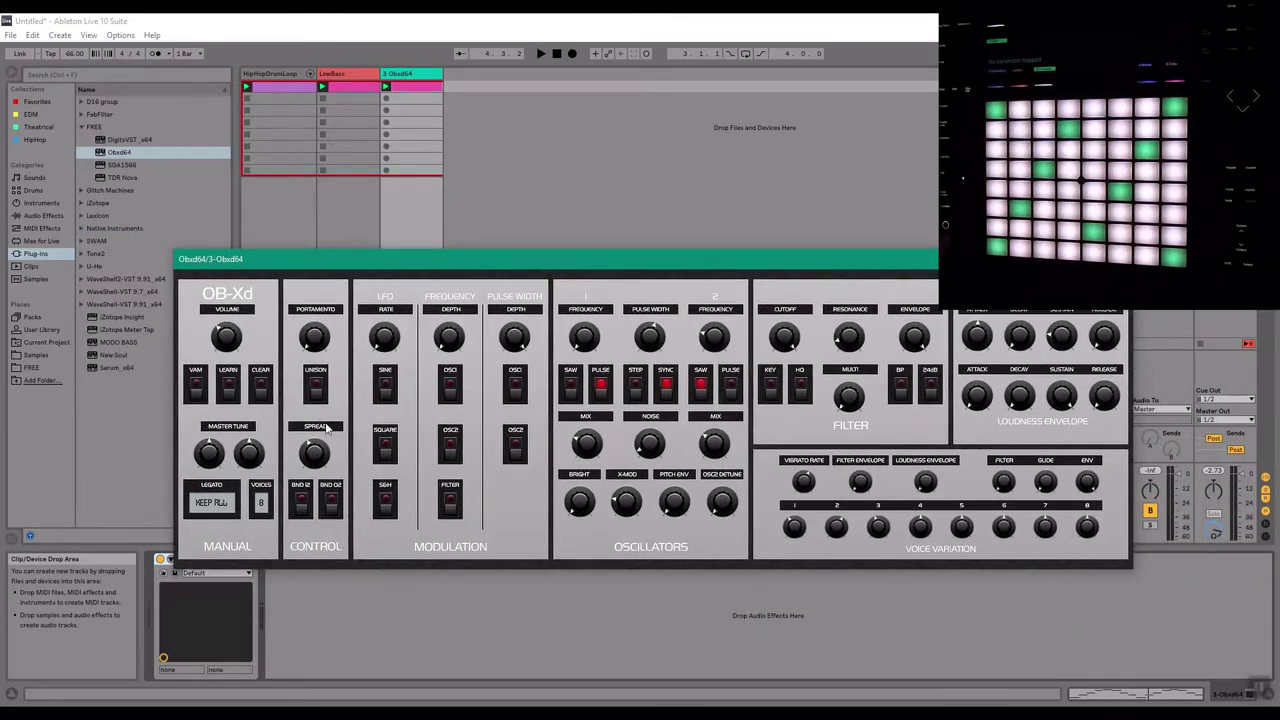
key(space)
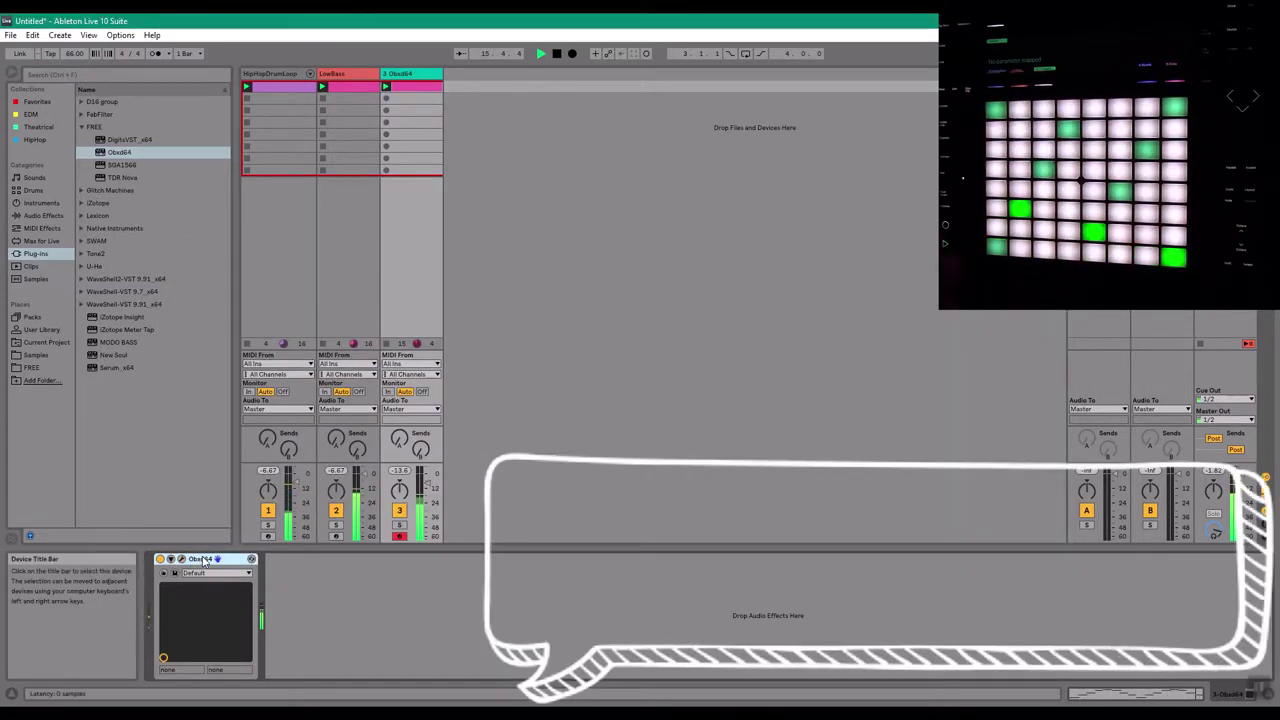
key(space)
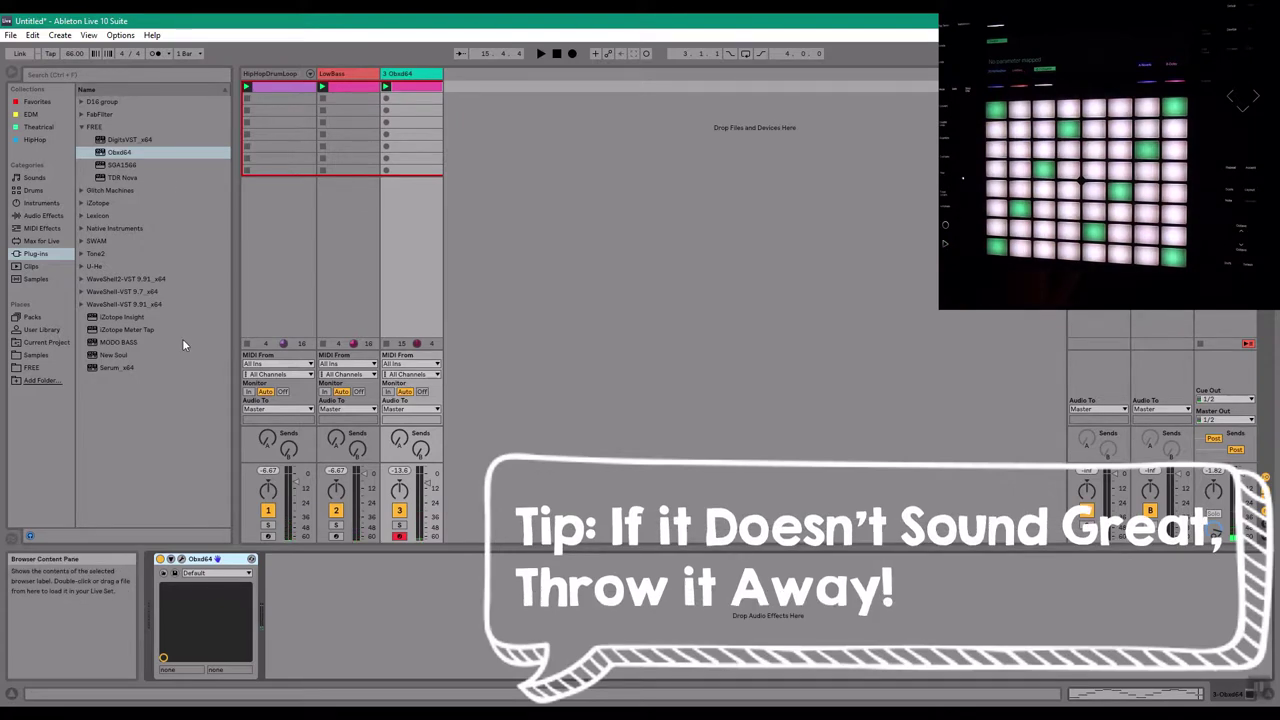
click(217, 559)
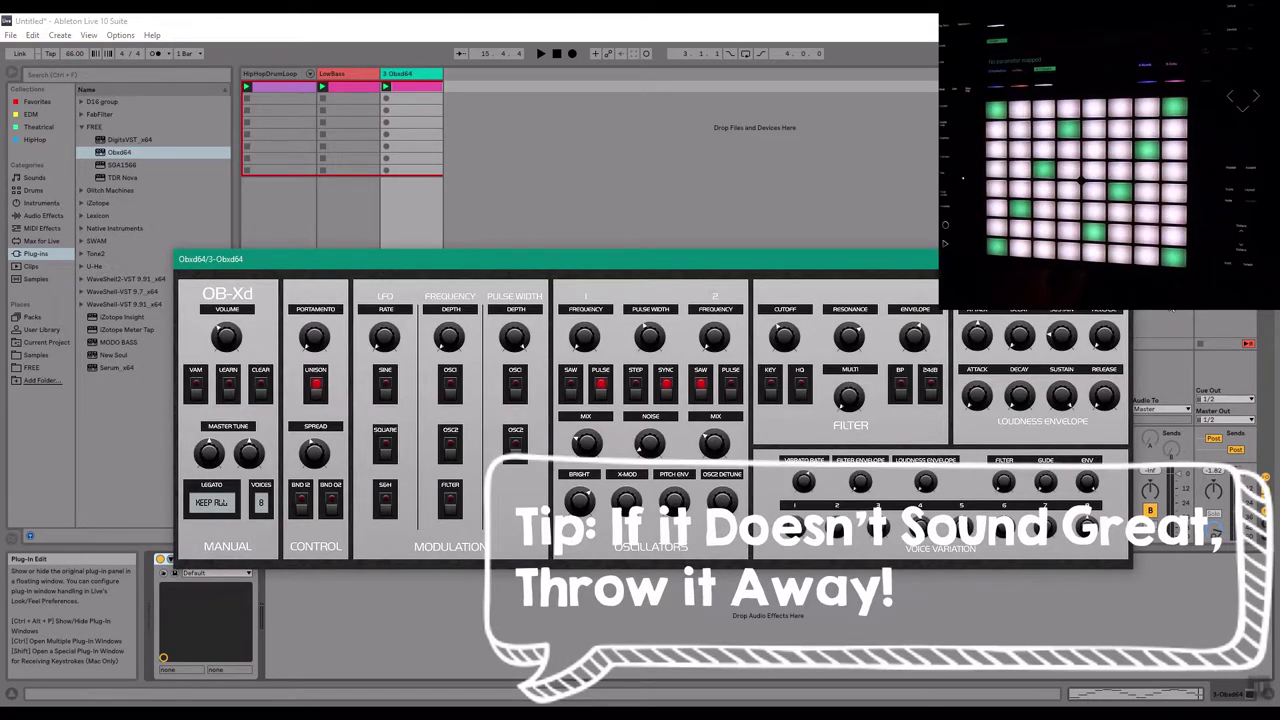
click(1118, 259)
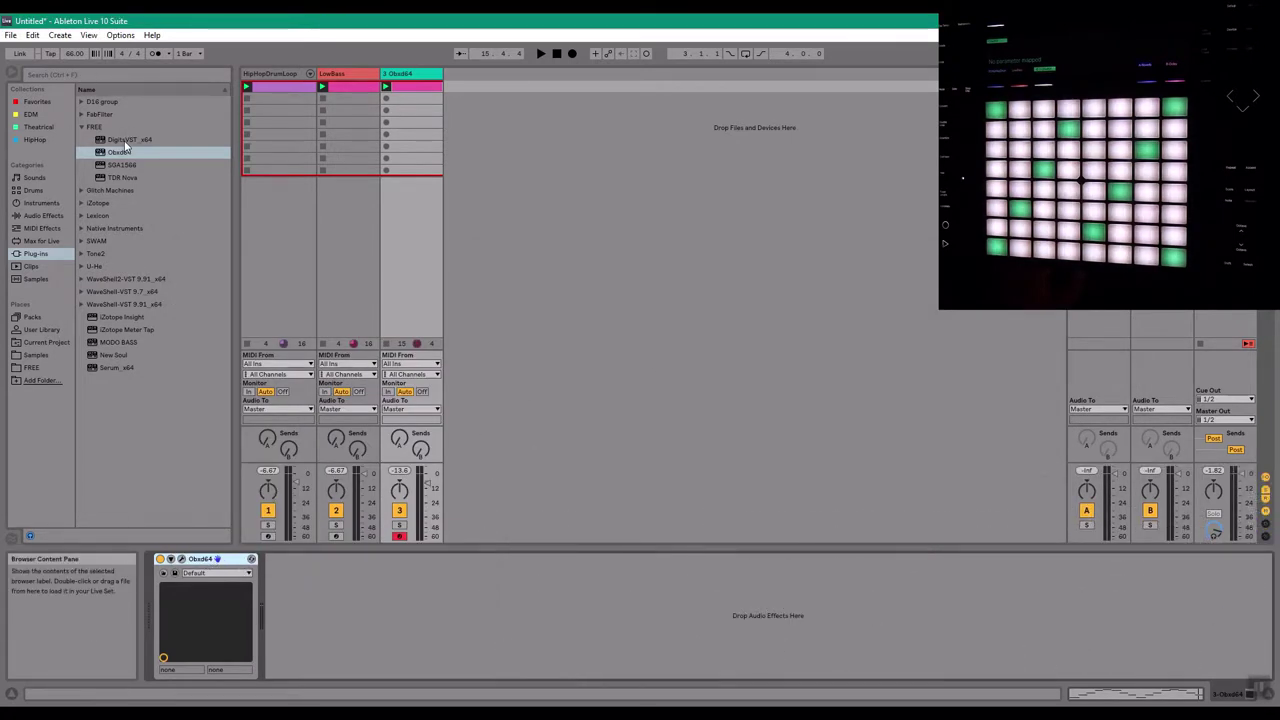
Remove Obxd64 from the third track and load the TyrellN6(x64) instrument from the U-He plug-ins in its place
key(Delete)
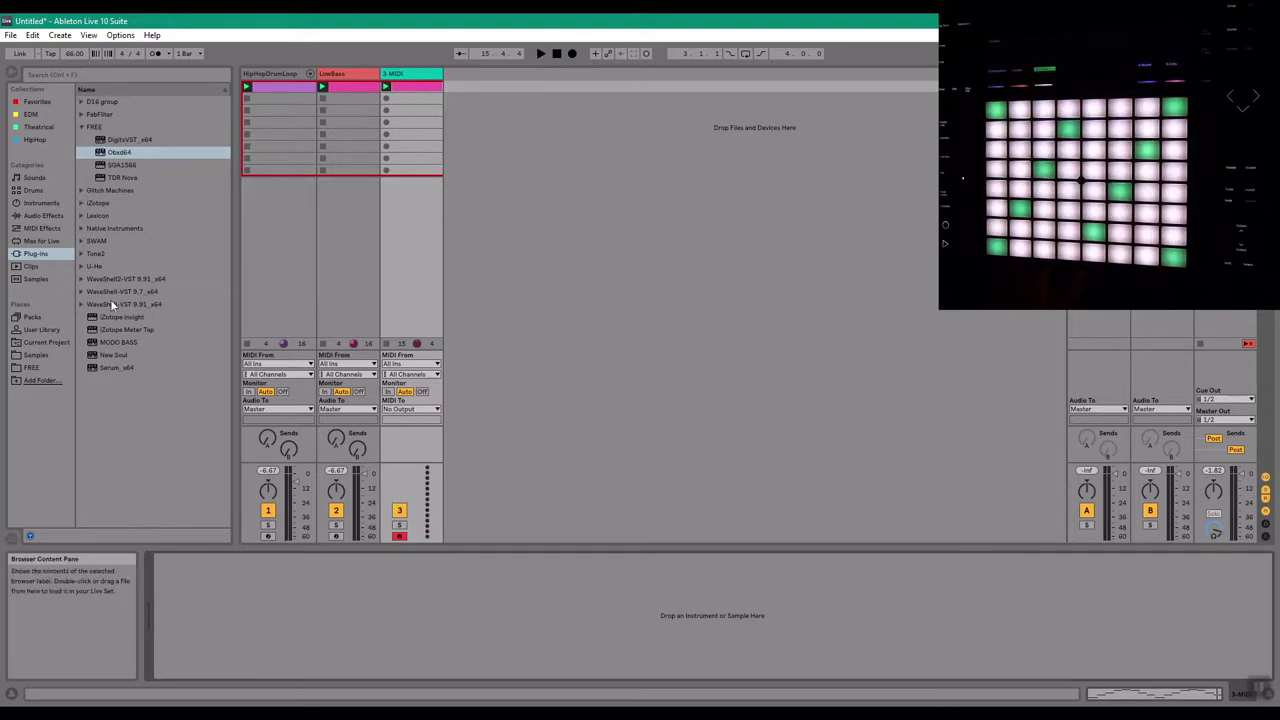
click(81, 266)
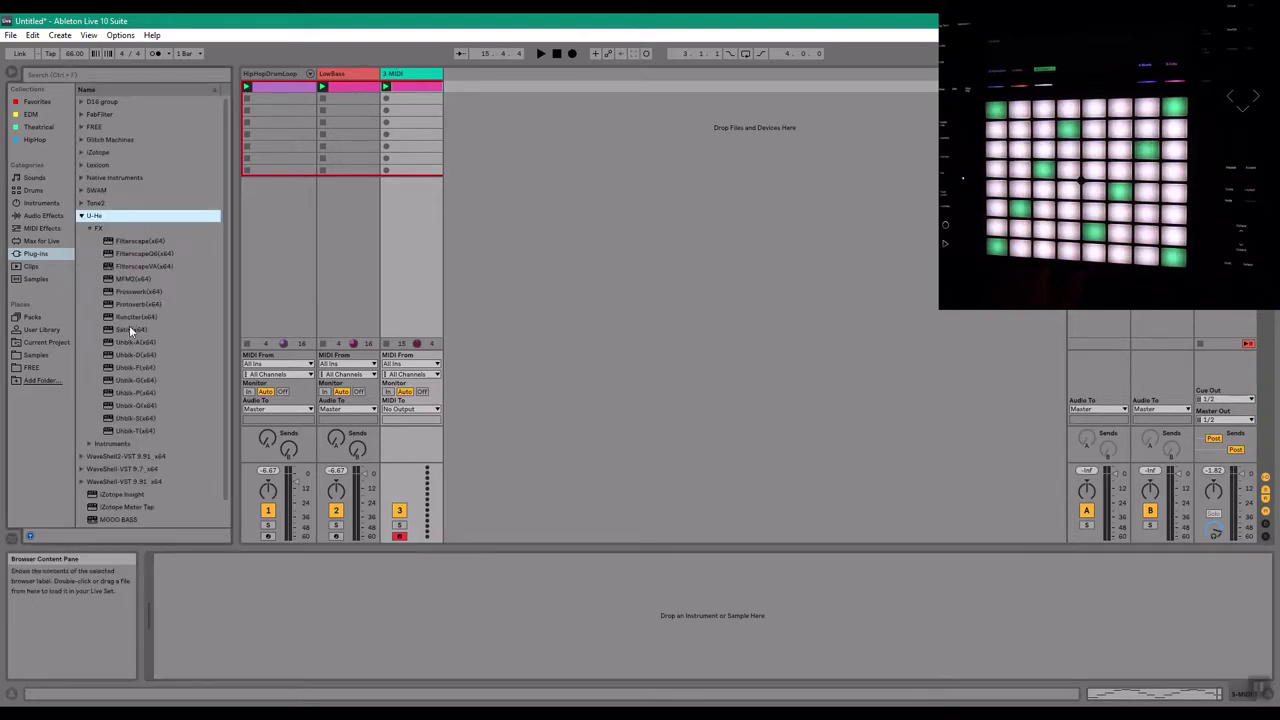
click(86, 228)
click(90, 241)
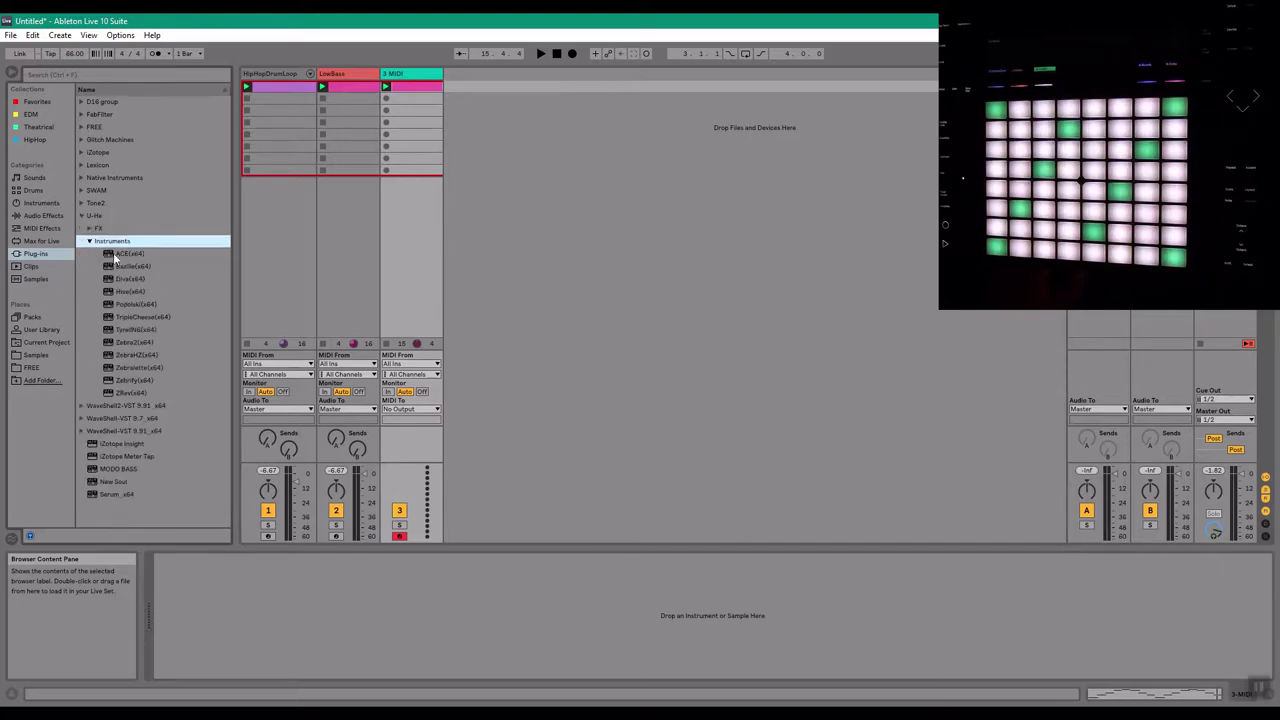
drag(147, 330, 399, 129)
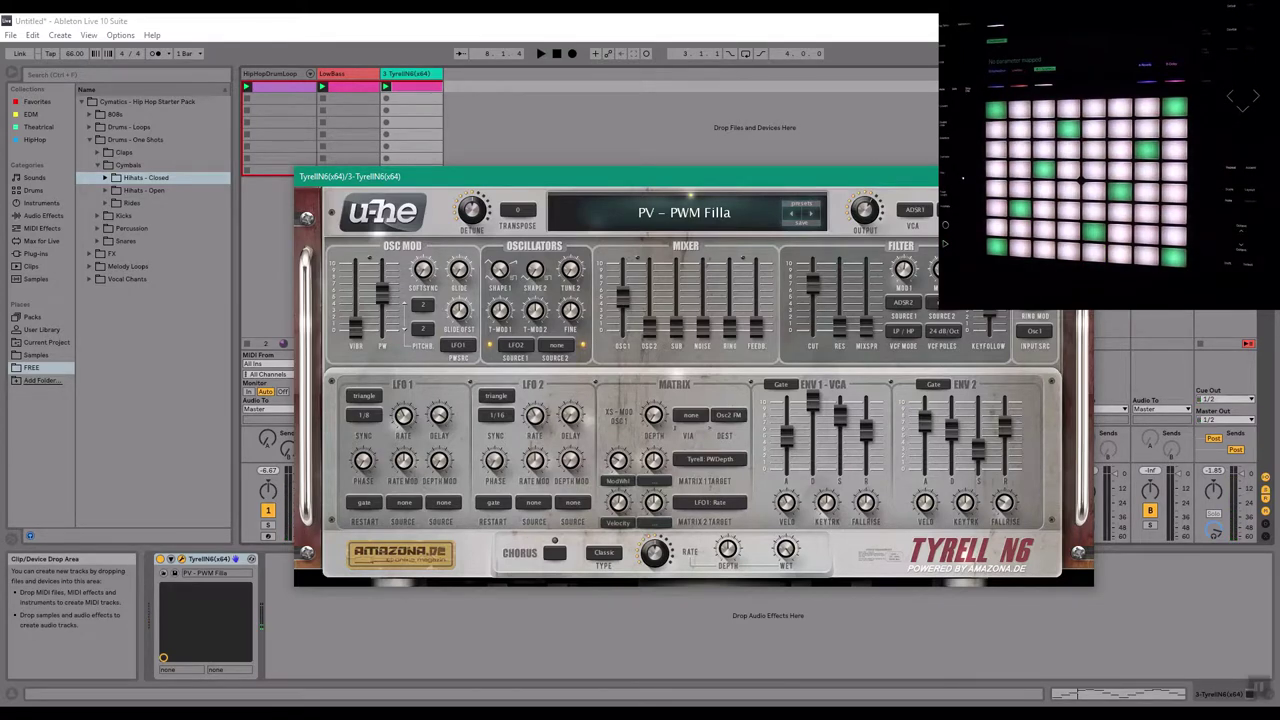
Check the TyrellN6 track's MIDI clip, solo the track and return to its device chain
click(1078, 177)
double_click(407, 88)
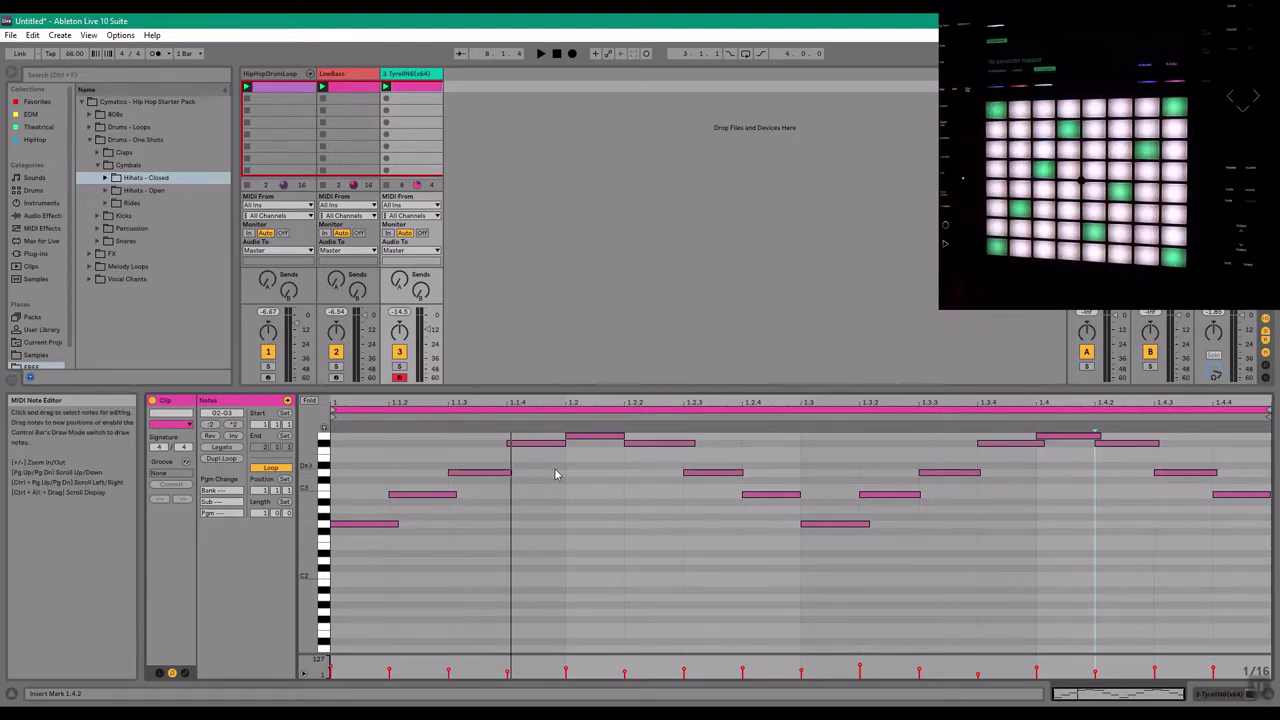
click(397, 368)
double_click(401, 73)
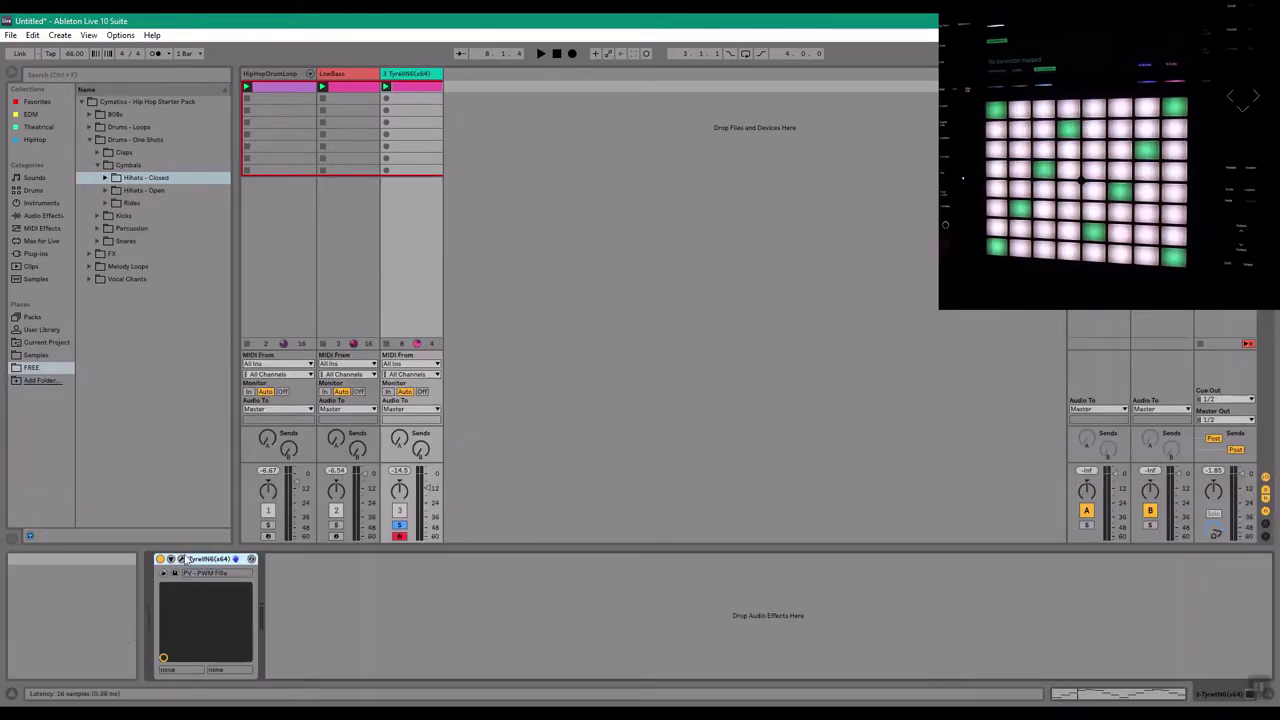
Inspect the TyrellN6 synth's PV – PWM Filla preset in its window, and reselect the track
click(183, 559)
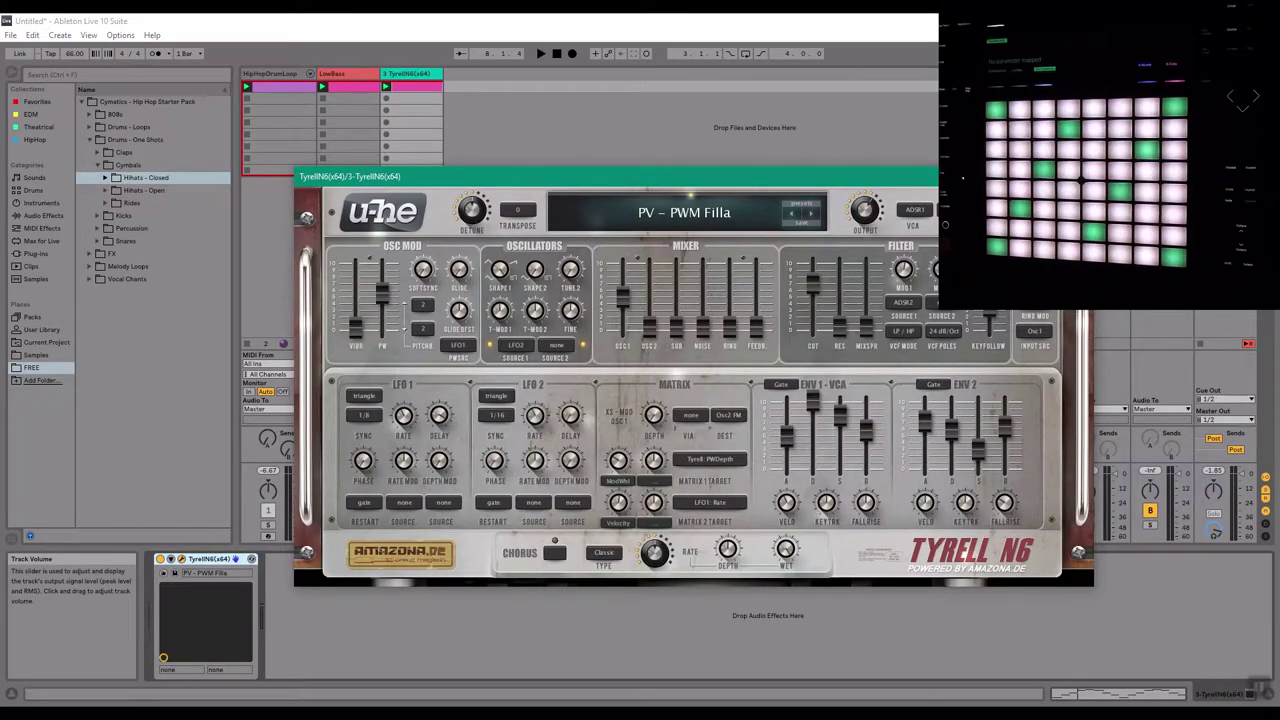
click(1080, 176)
click(421, 76)
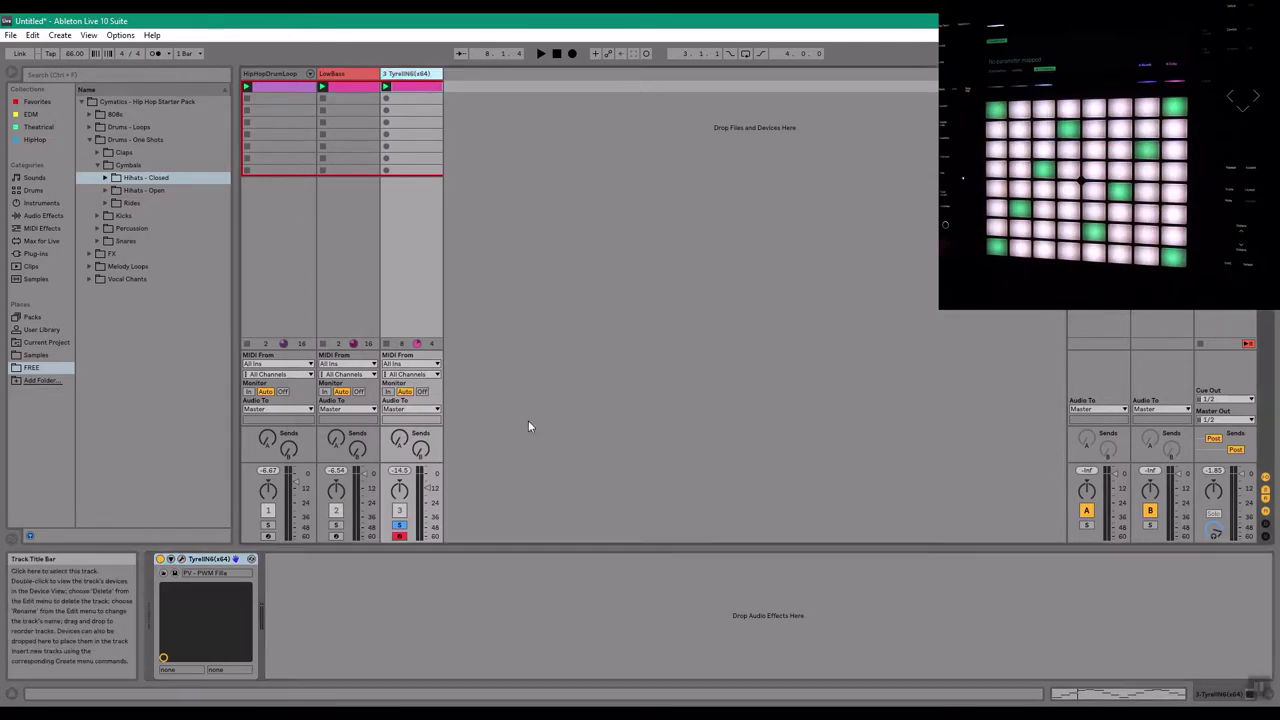
Adjust the TyrellN6 track's volume and audition the soloed part
drag(429, 488, 429, 489)
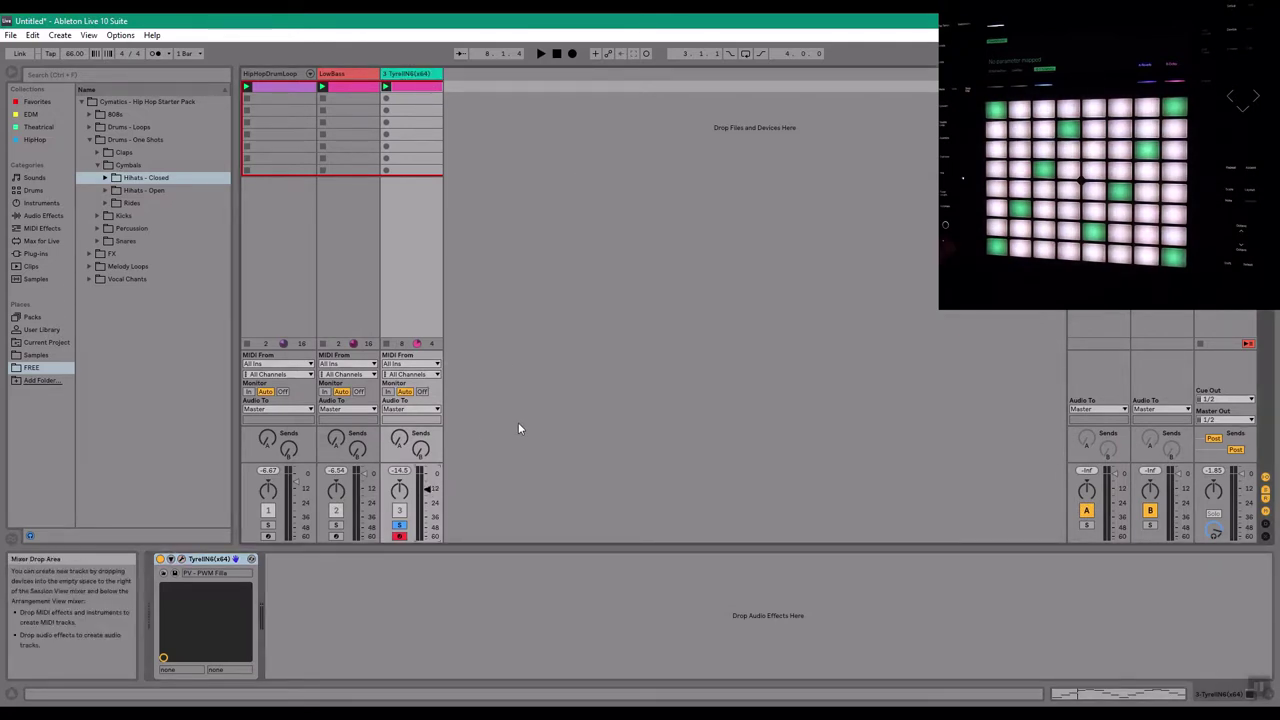
drag(429, 489, 429, 491)
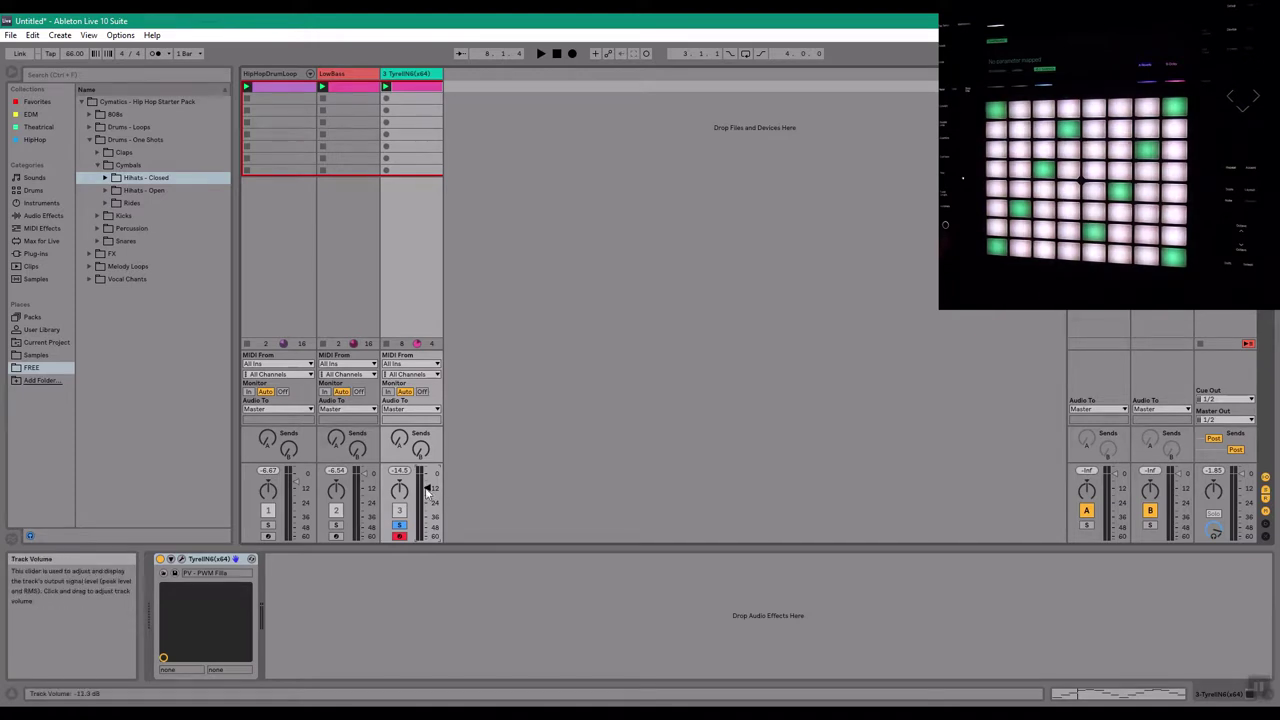
key(space)
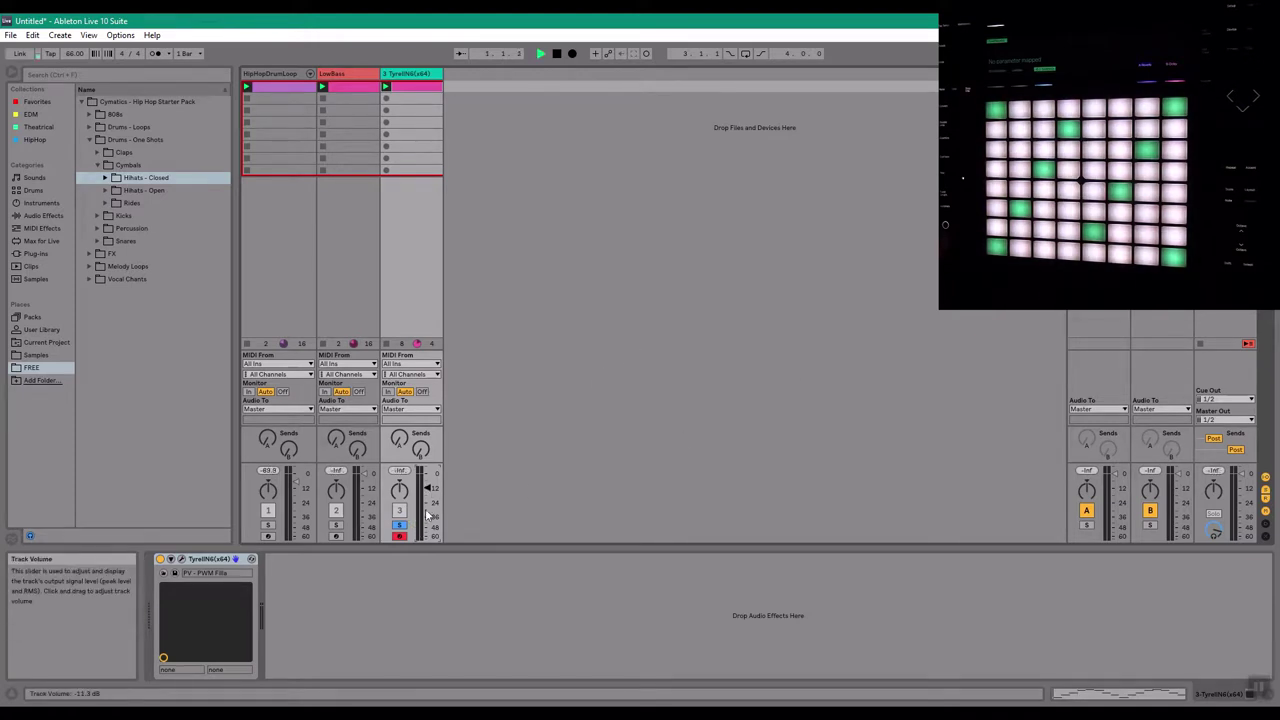
drag(428, 488, 428, 491)
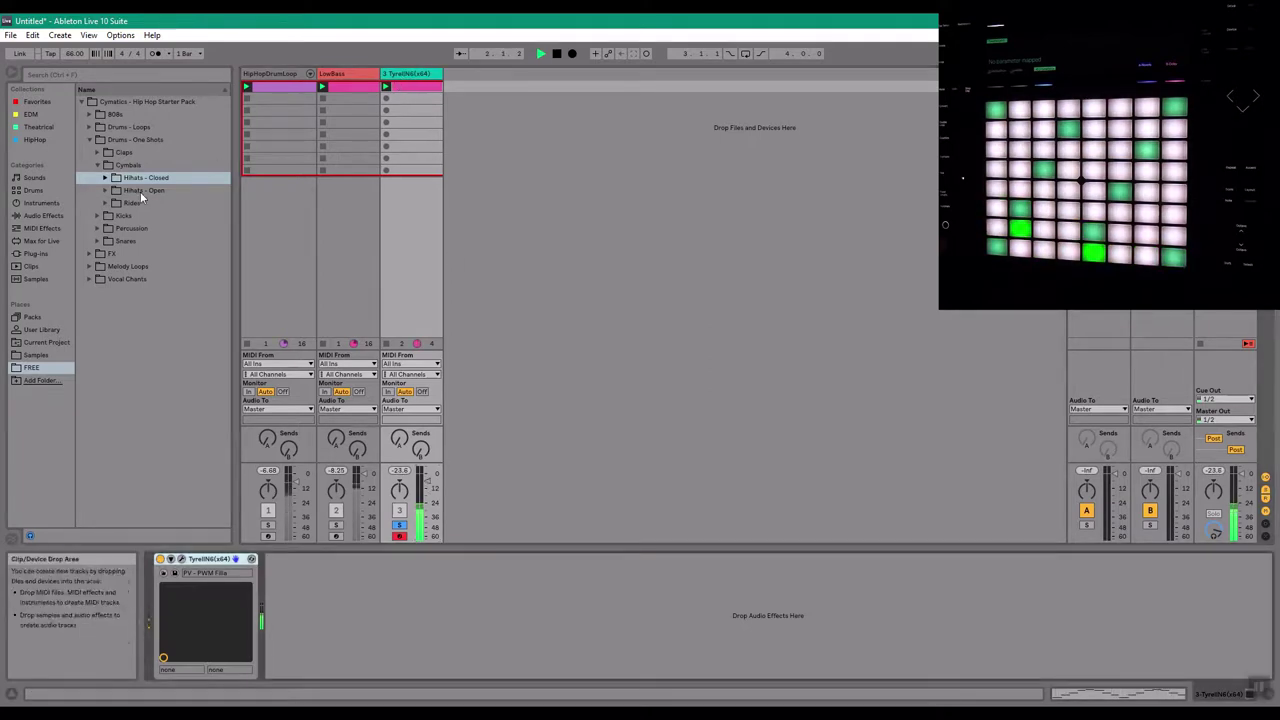
key(space)
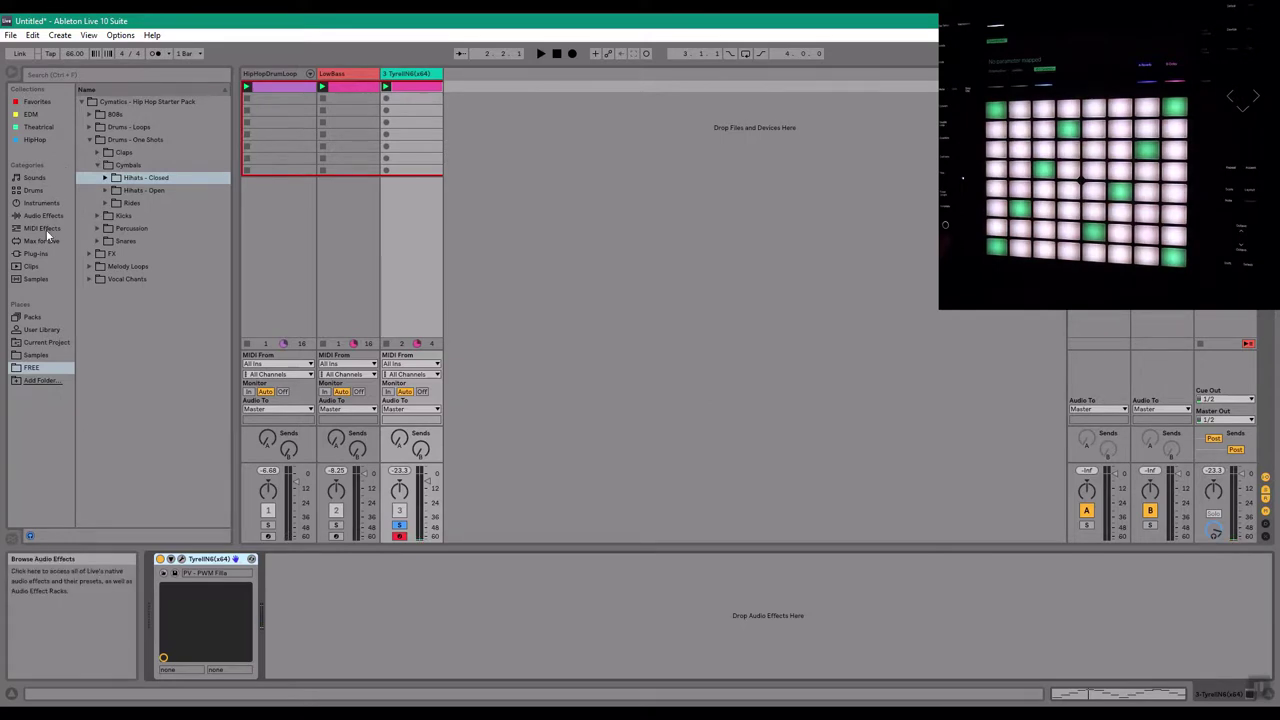
Add the SGA1566 tube effect after TyrellN6 and insert the TDR Nova equalizer between the two
click(41, 254)
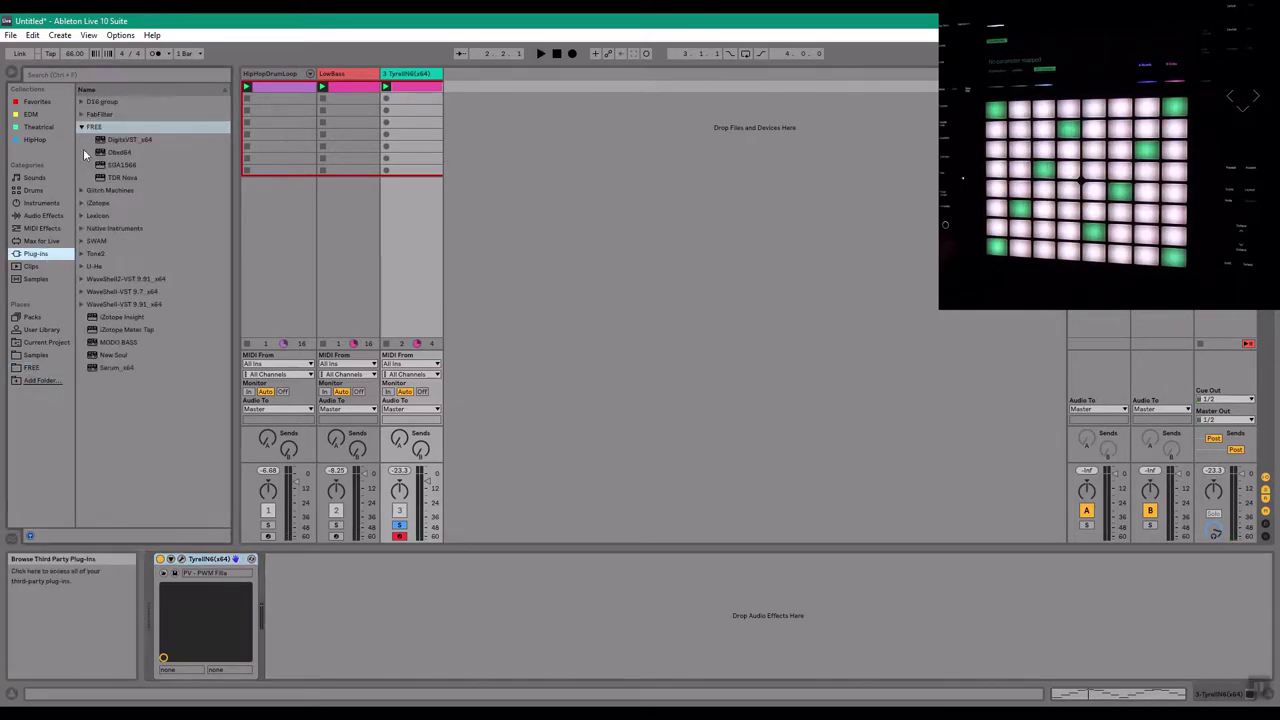
drag(122, 164, 340, 599)
drag(546, 200, 808, 271)
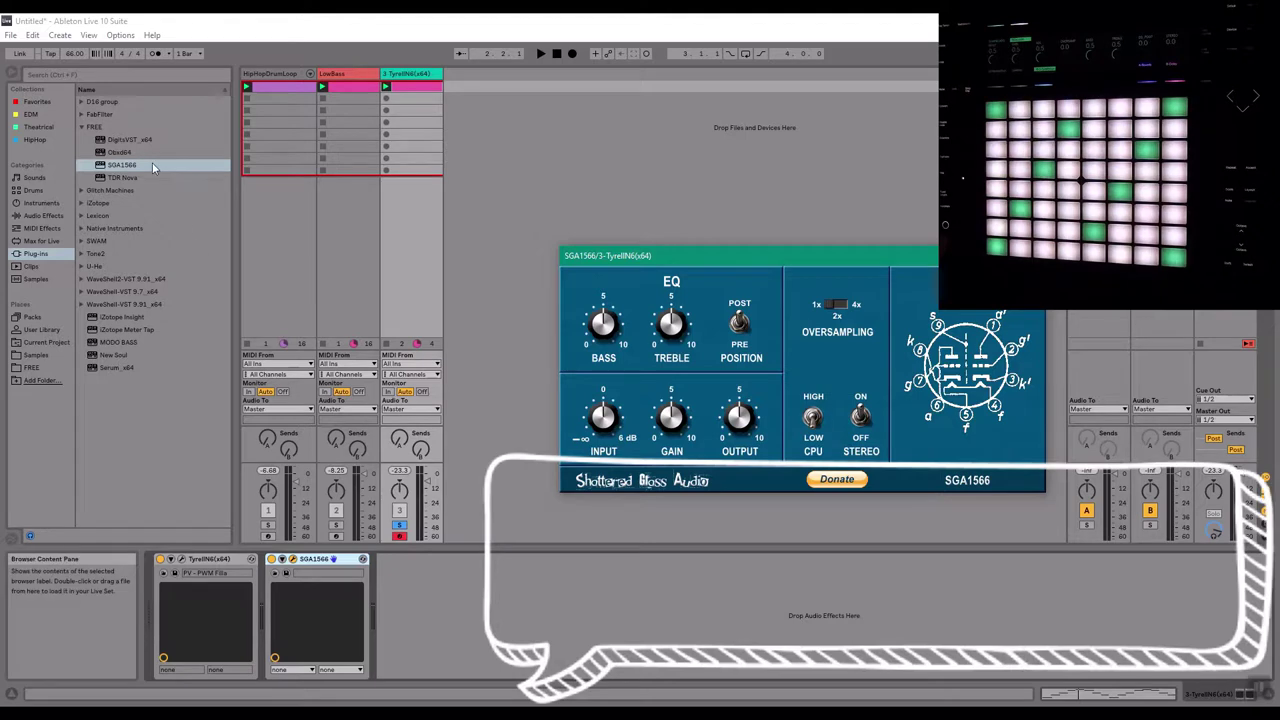
drag(122, 177, 312, 580)
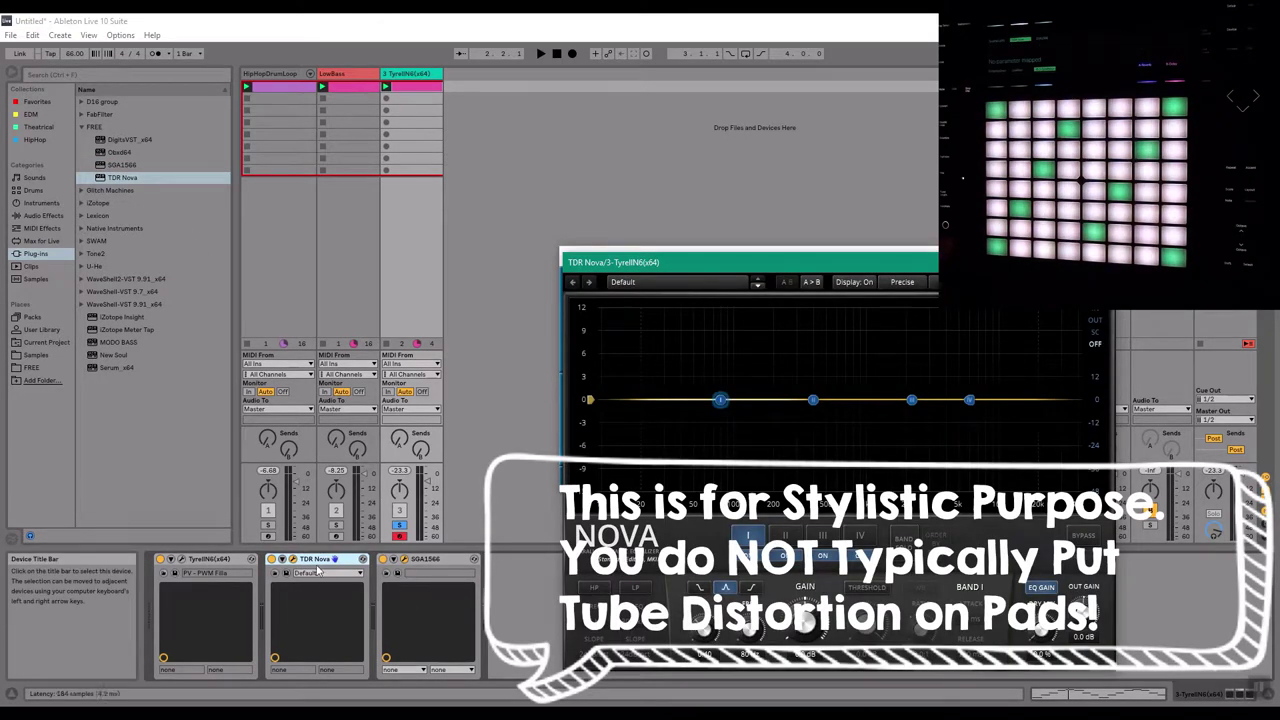
click(451, 565)
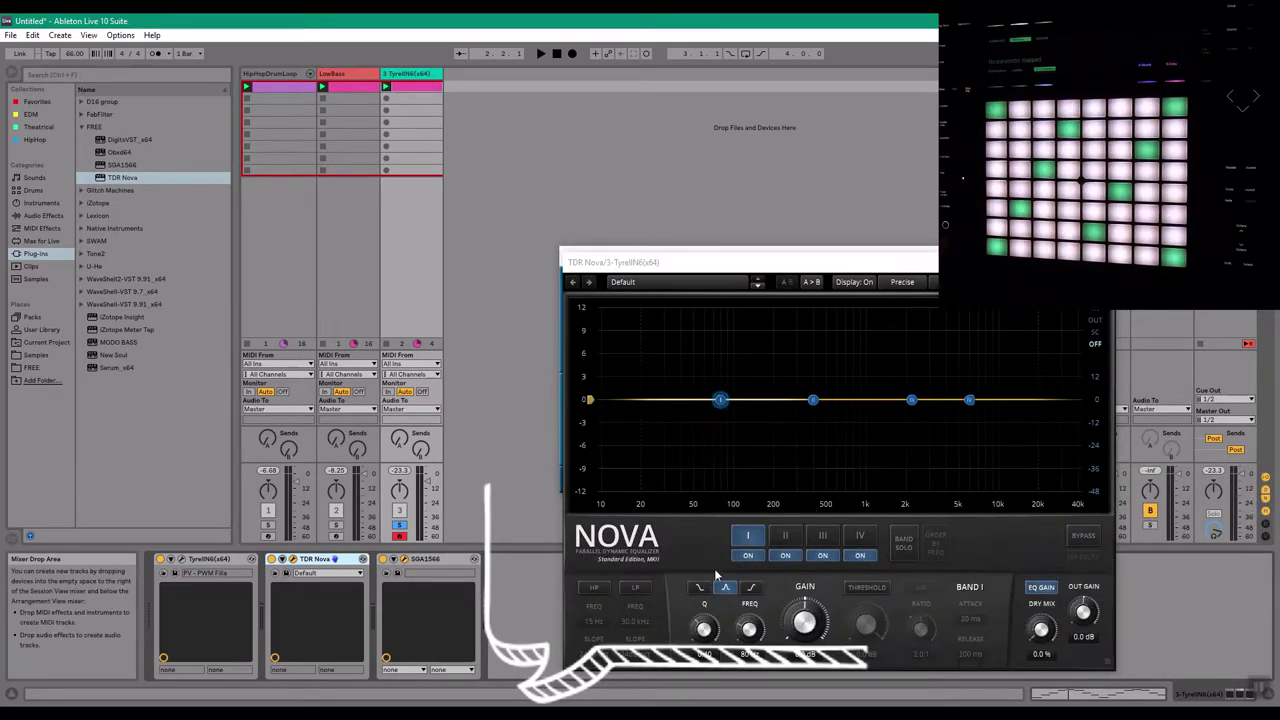
Turn TDR Nova's band I into a low shelf with -12 dB gain and a Q of 0.84
click(745, 589)
drag(721, 408, 725, 440)
click(700, 592)
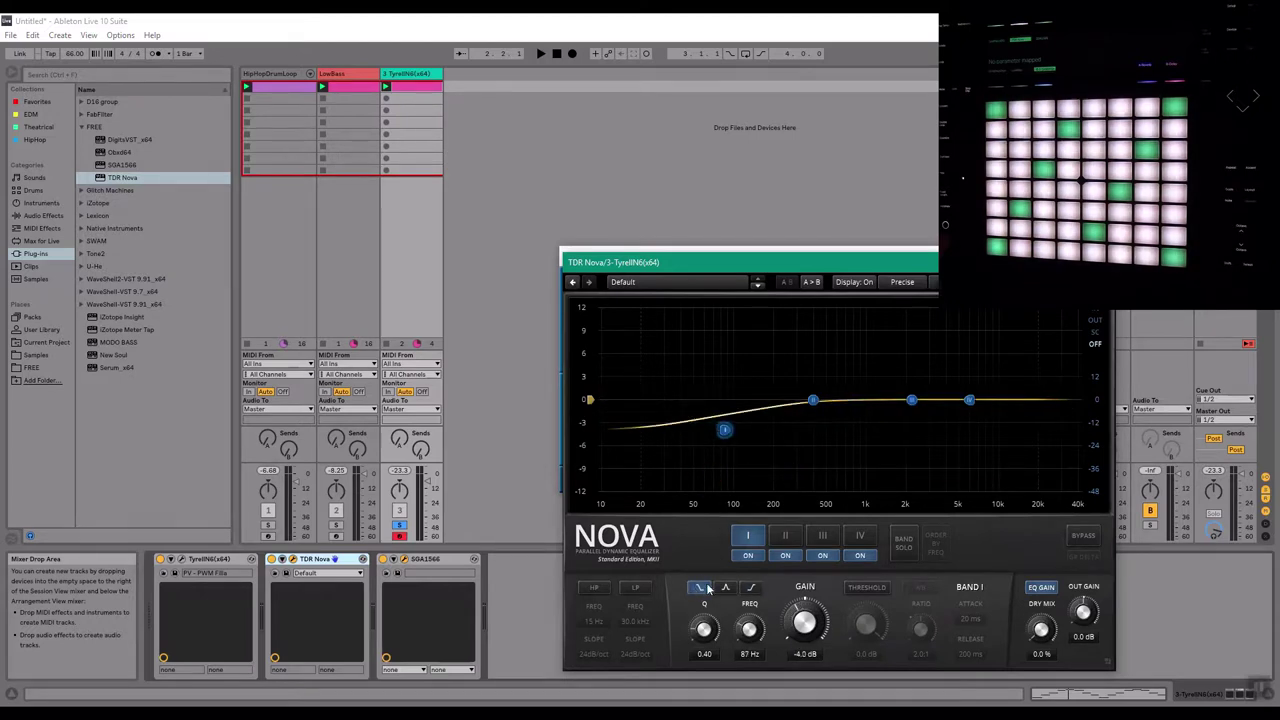
drag(724, 432, 784, 553)
drag(708, 632, 708, 612)
Sweep band I across the spectrum during playback, settle it at about 155 Hz, and turn off bands II, III and IV
drag(781, 492, 996, 558)
key(space)
mouse_move(1003, 497)
mouse_down()
mouse_move(754, 491)
mouse_move(740, 553)
mouse_up()
drag(741, 490, 758, 492)
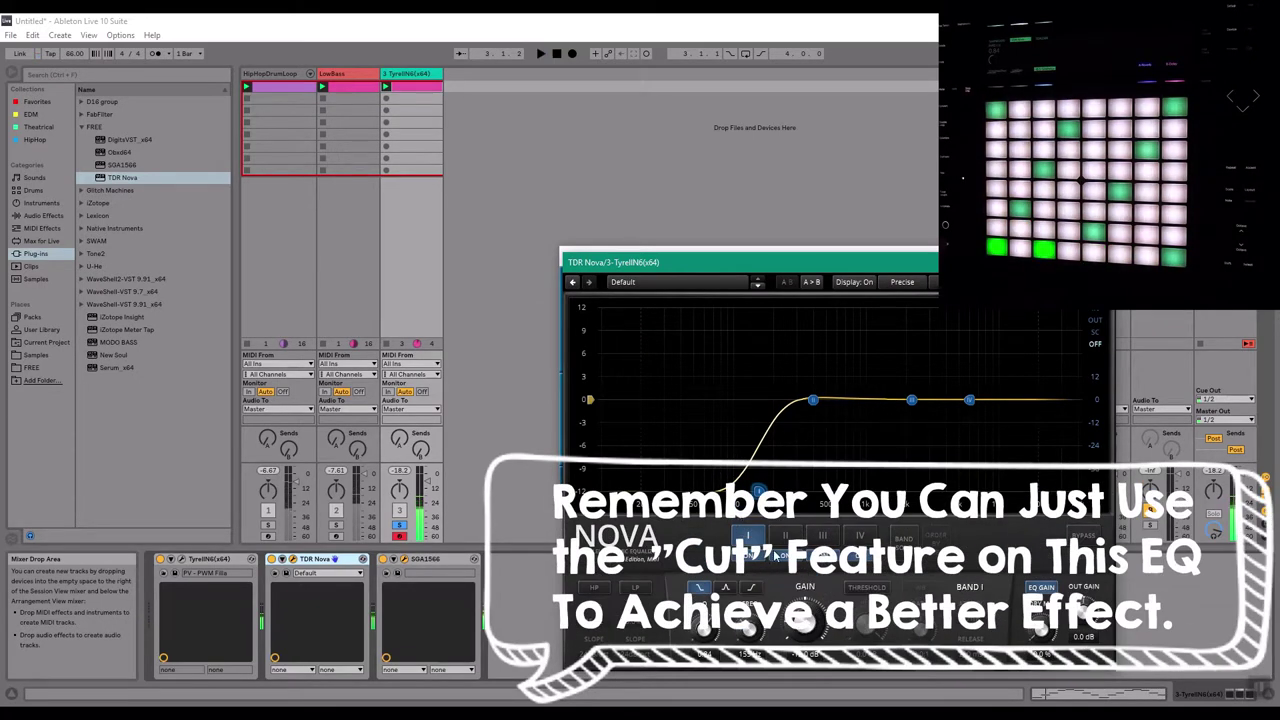
click(785, 555)
click(853, 558)
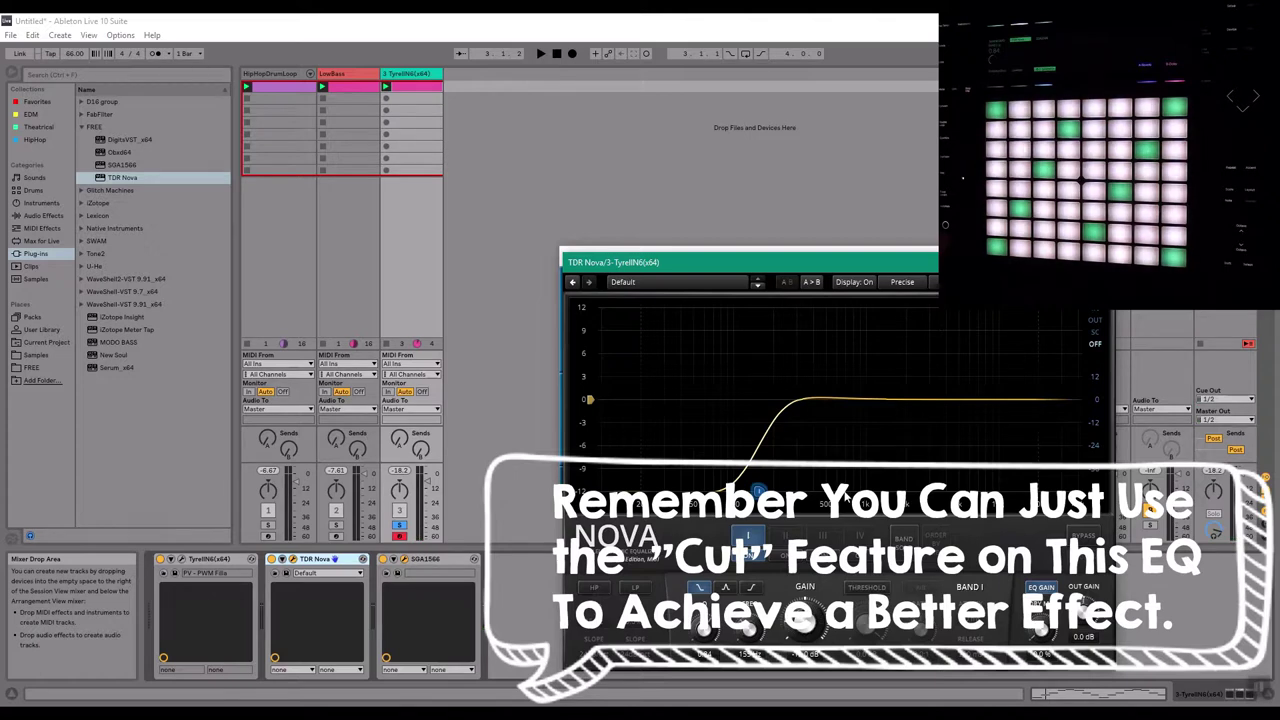
Play the loop, move band I up to 40.0 kHz and toggle TDR Nova's bypass to compare the cut
key(space)
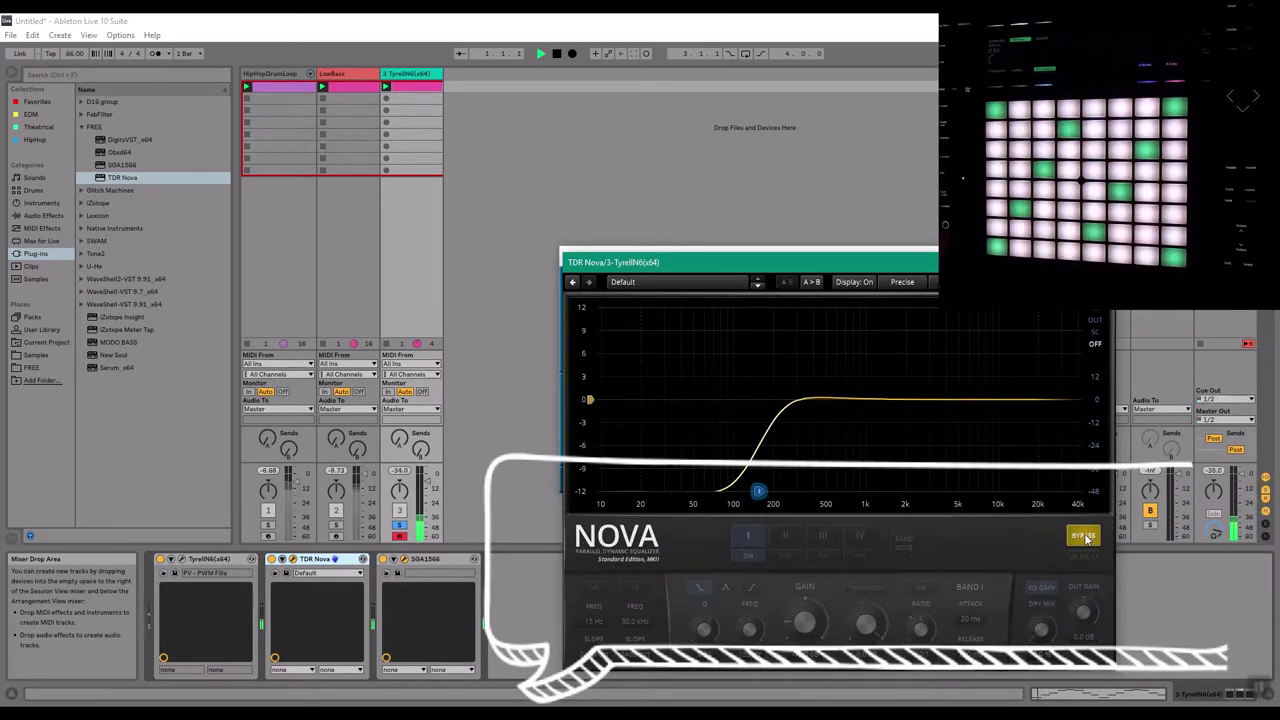
drag(743, 503, 1080, 500)
click(1087, 539)
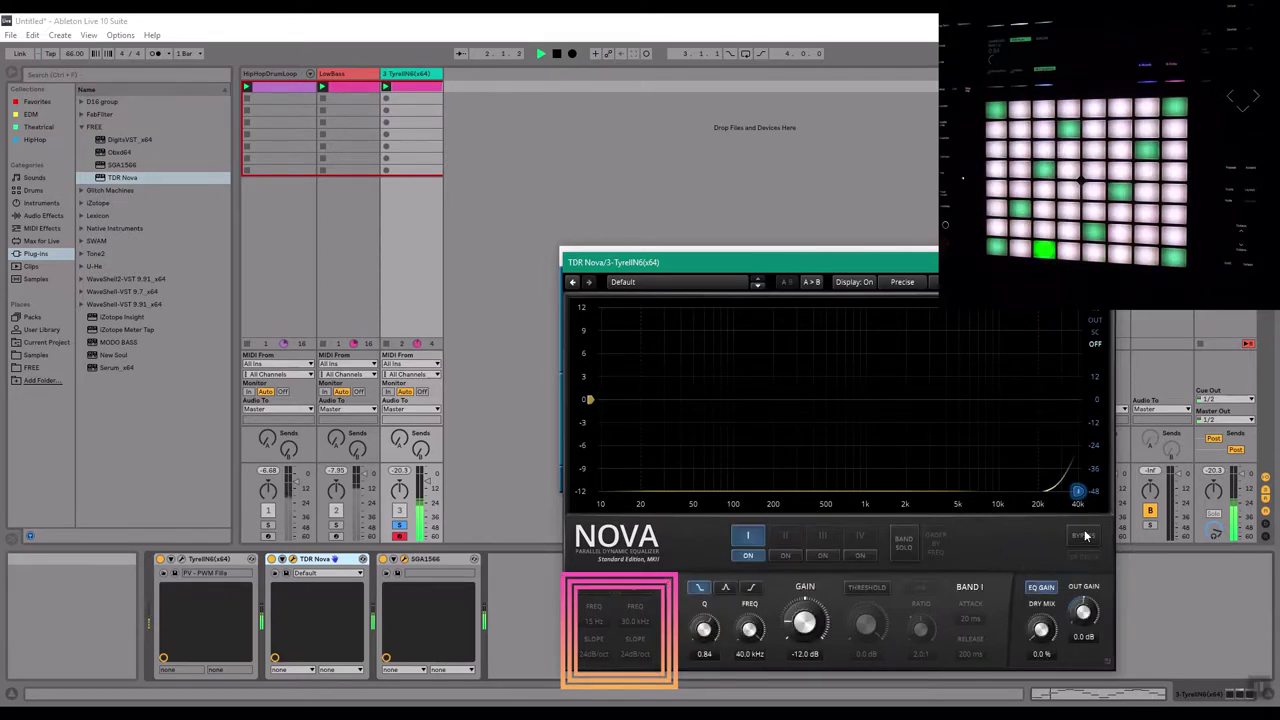
Compare TDR Nova's bypass during playback, turn on the output spectrum display and settle band I at 320 Hz
drag(1080, 497, 853, 491)
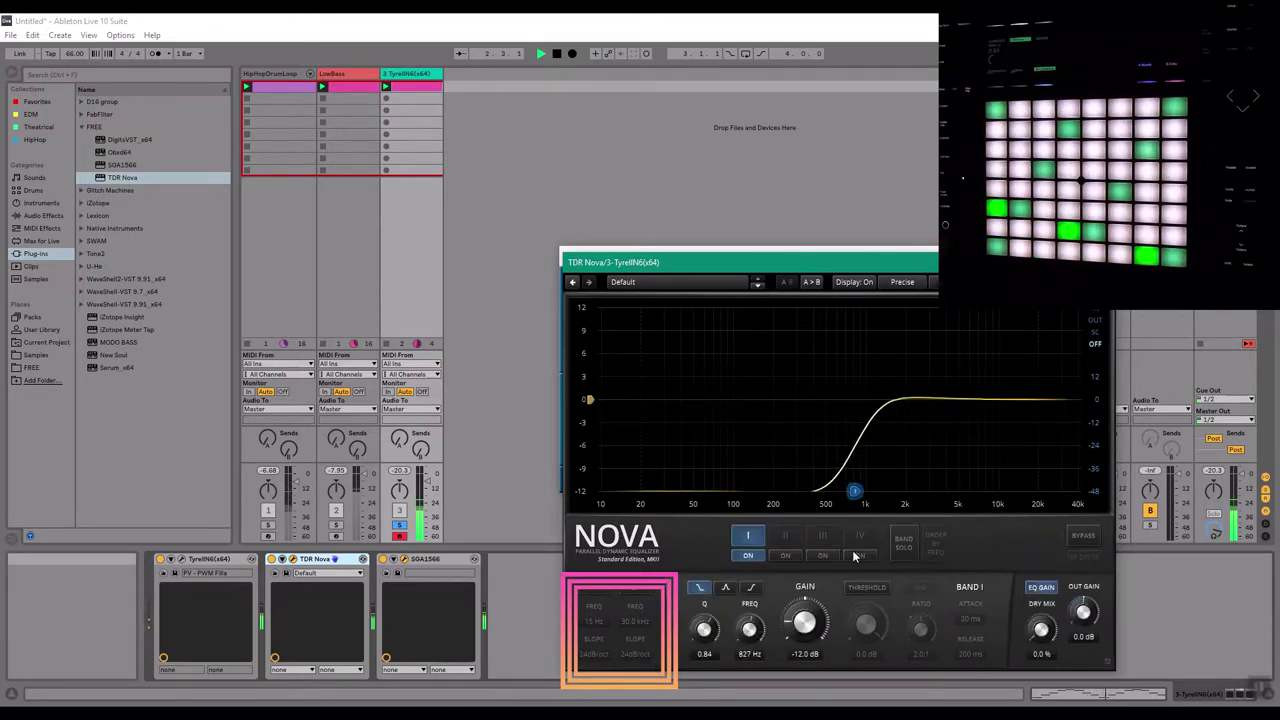
click(1080, 536)
click(1075, 537)
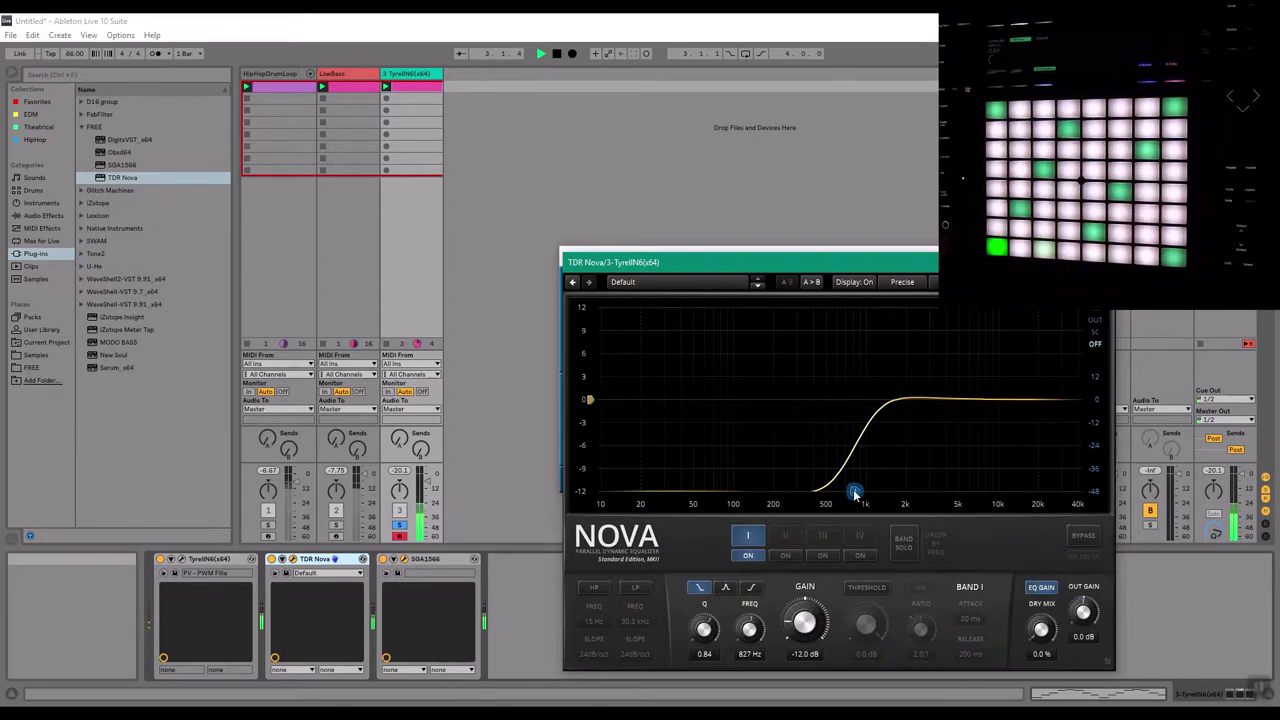
drag(854, 492, 808, 493)
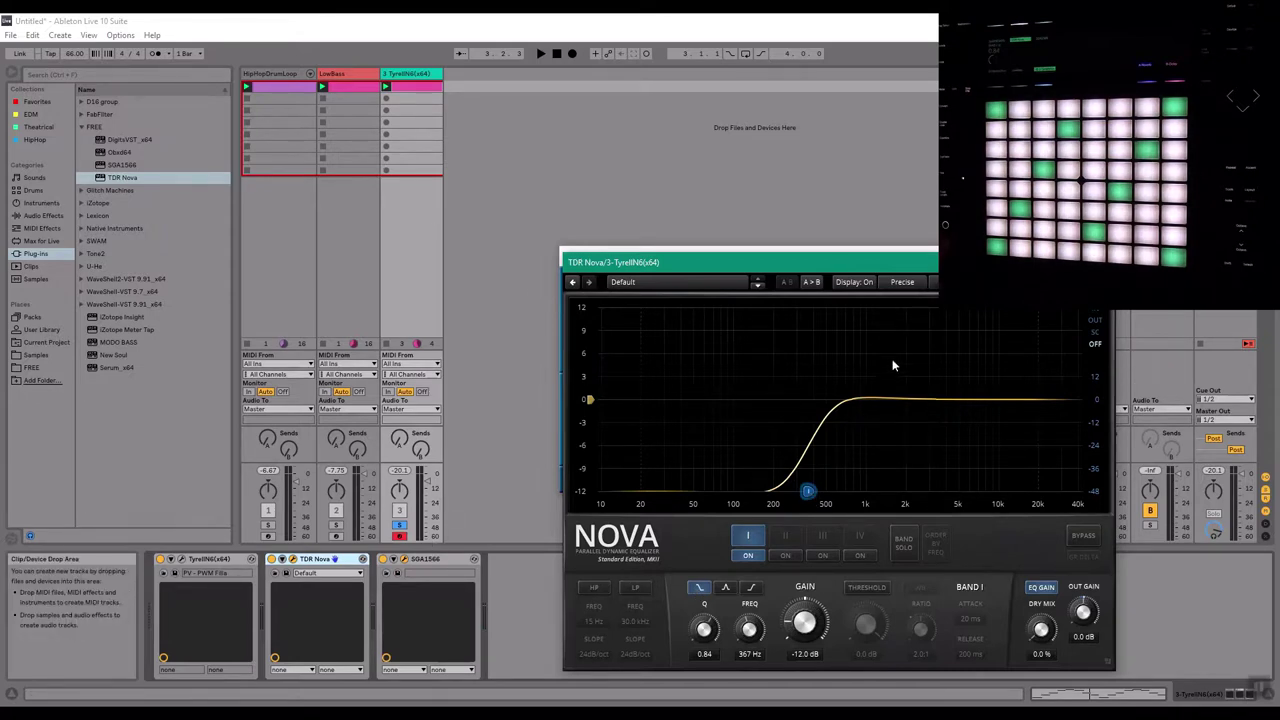
click(902, 283)
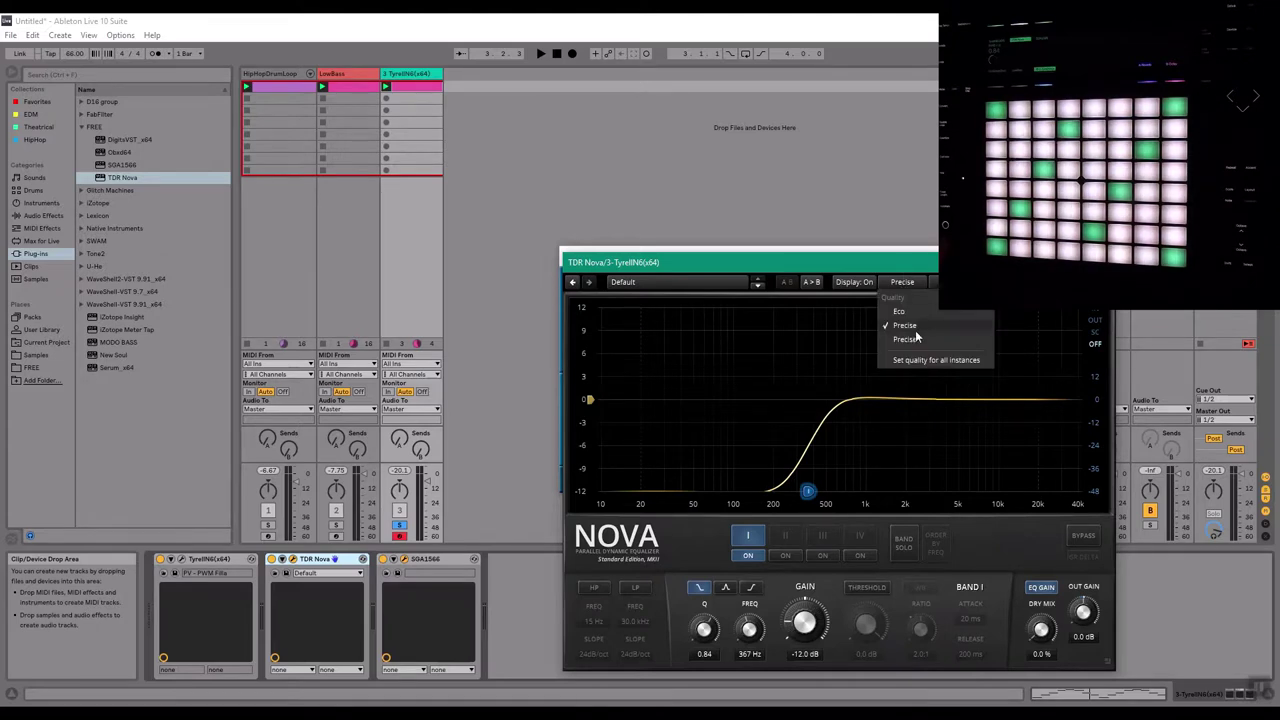
key(space)
click(943, 263)
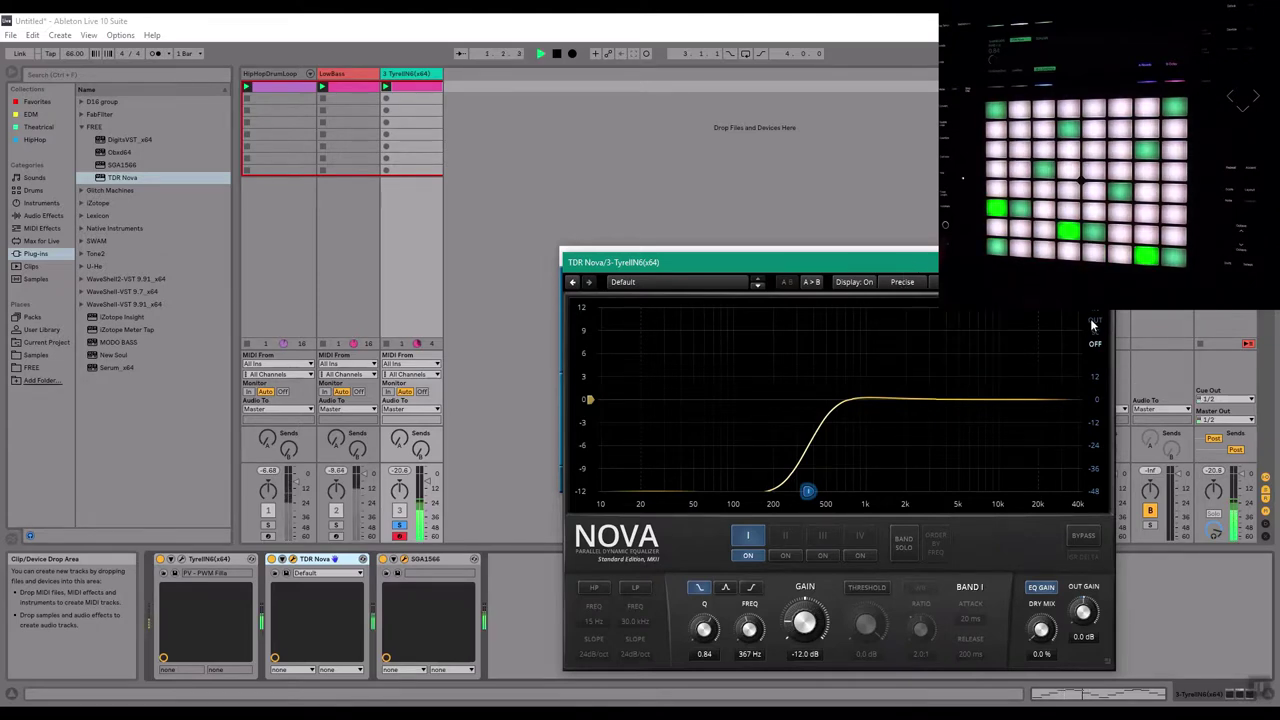
mouse_move(812, 494)
mouse_down()
mouse_move(862, 506)
mouse_move(752, 510)
mouse_move(812, 509)
mouse_move(801, 501)
mouse_up()
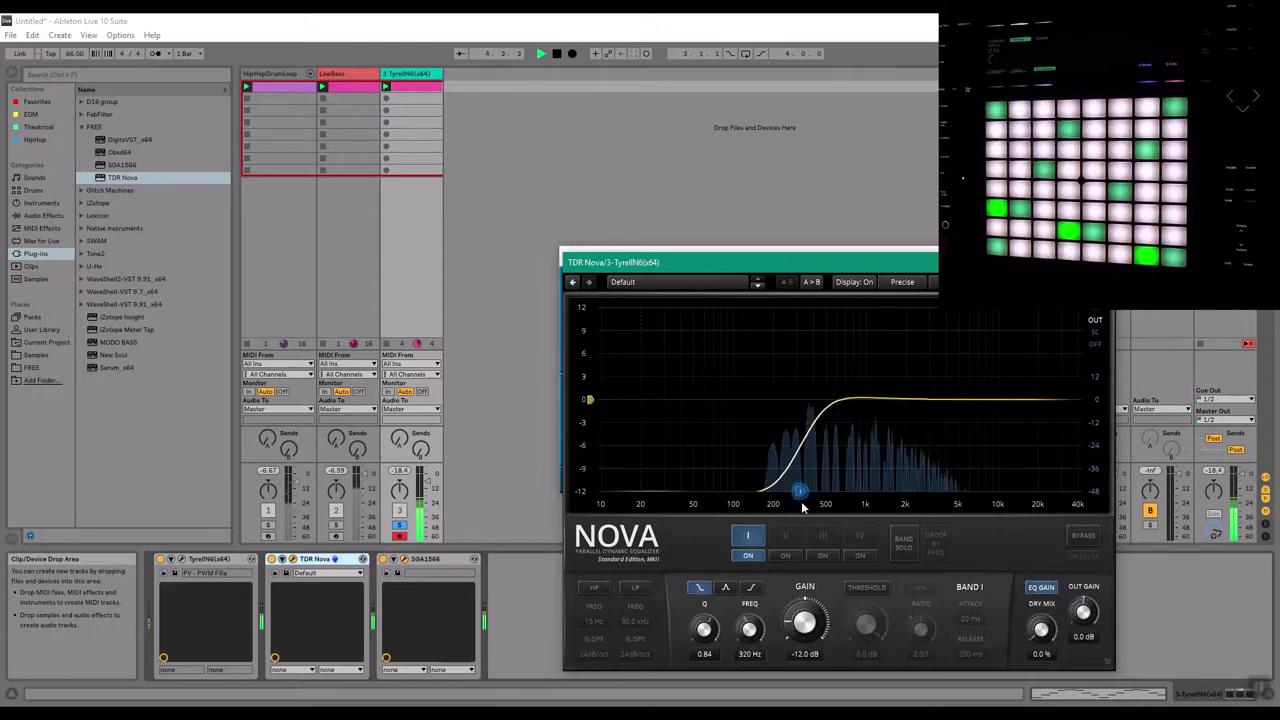
Shape SGA1566 during playback by raising treble, input and gain and lowering bass and output, and close its window
click(404, 559)
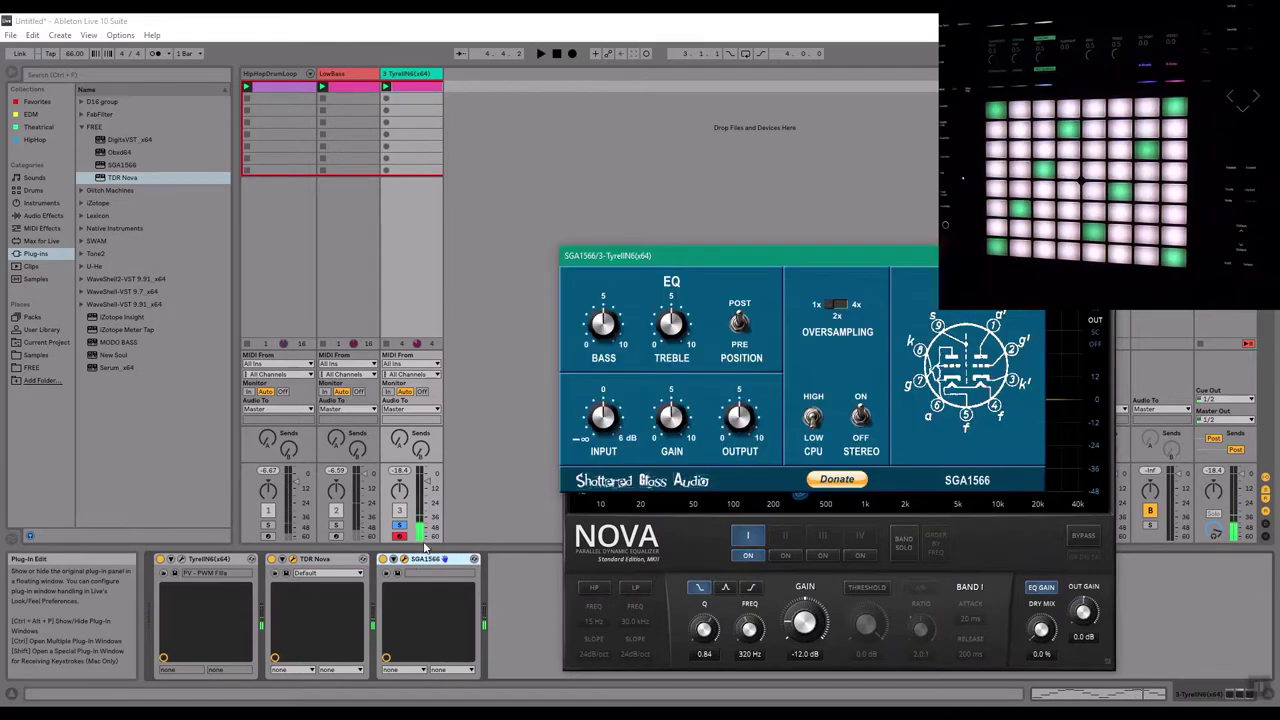
drag(859, 262, 1021, 337)
key(space)
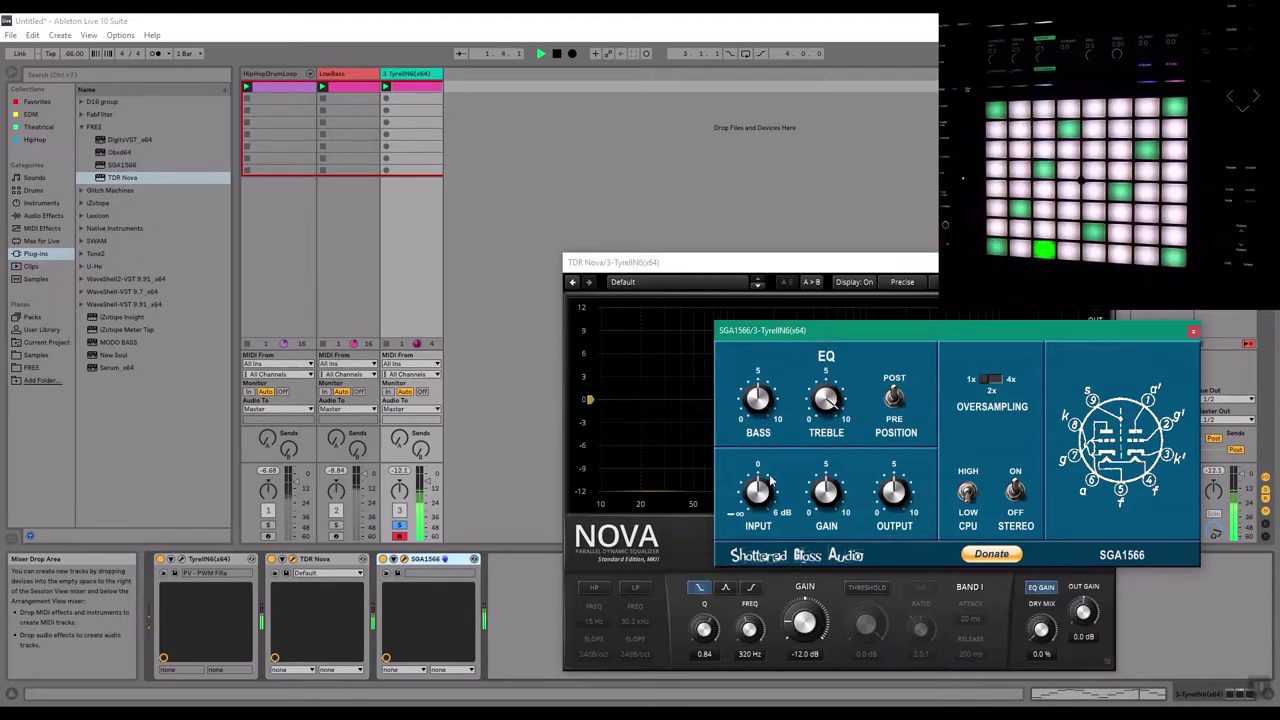
drag(826, 431, 826, 413)
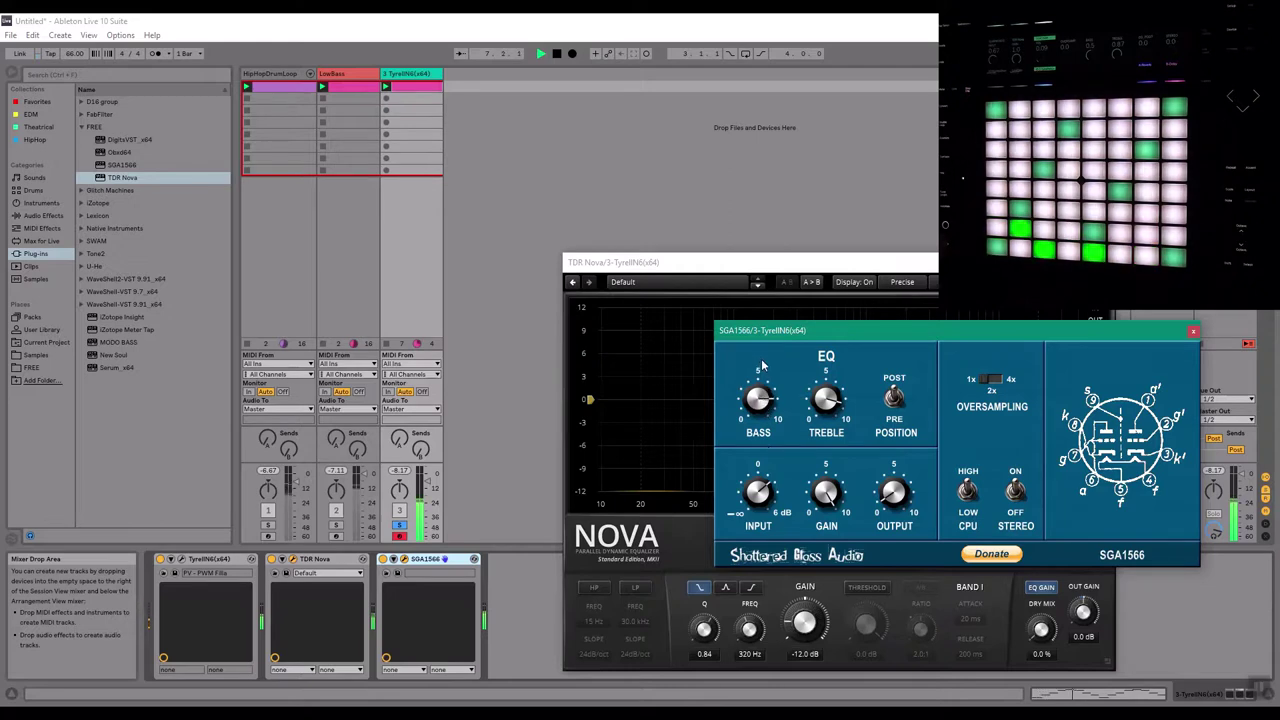
key(space)
click(1192, 331)
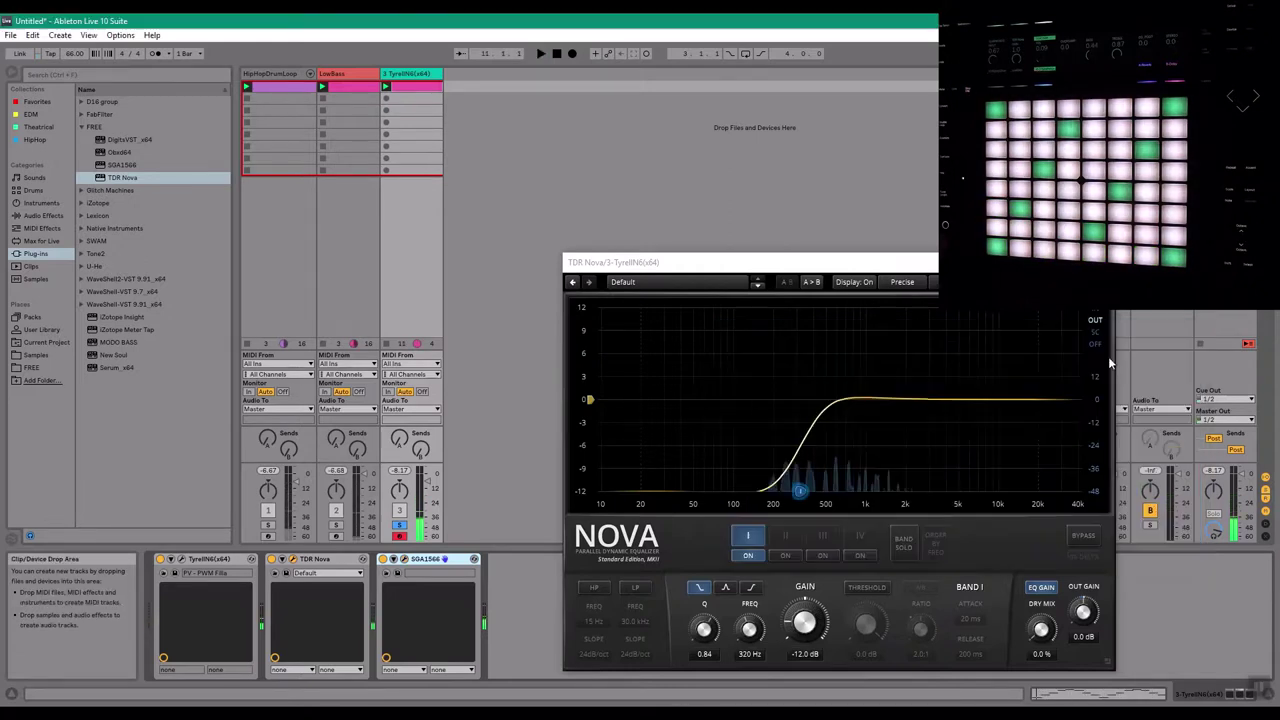
Reopen the TDR Nova and SGA1566 windows to review their settings, and close both
click(305, 565)
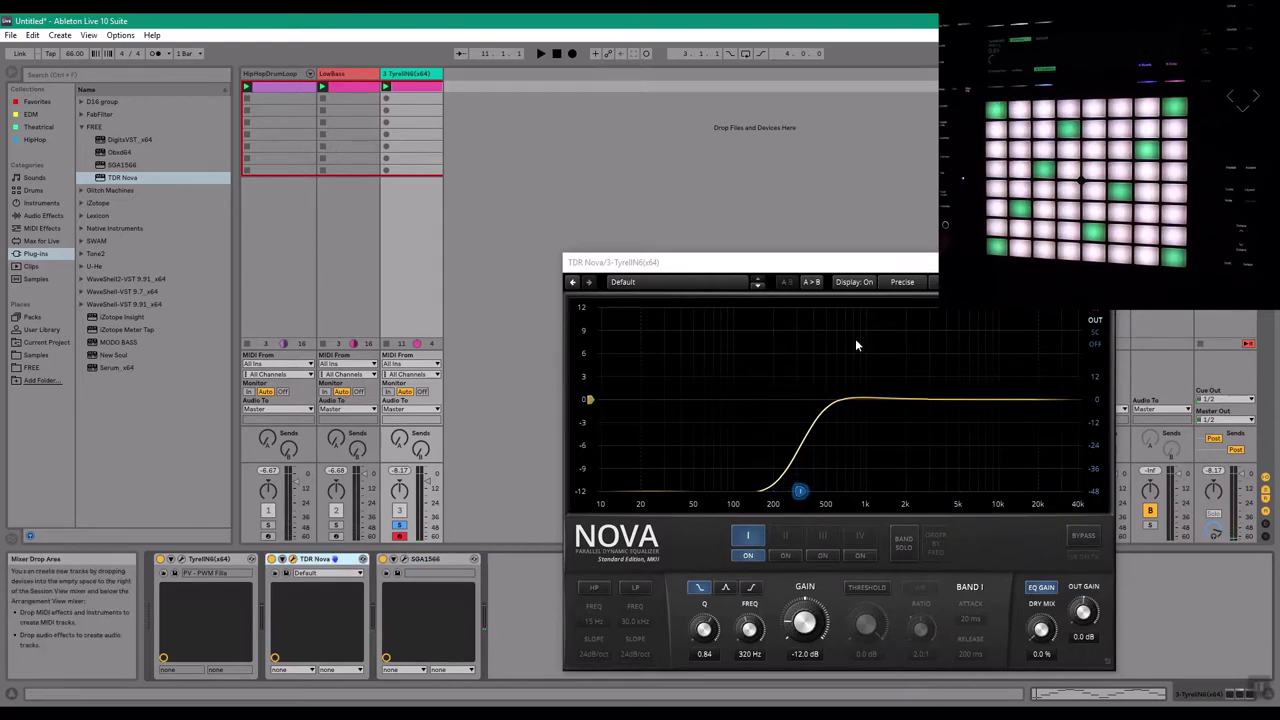
click(1100, 262)
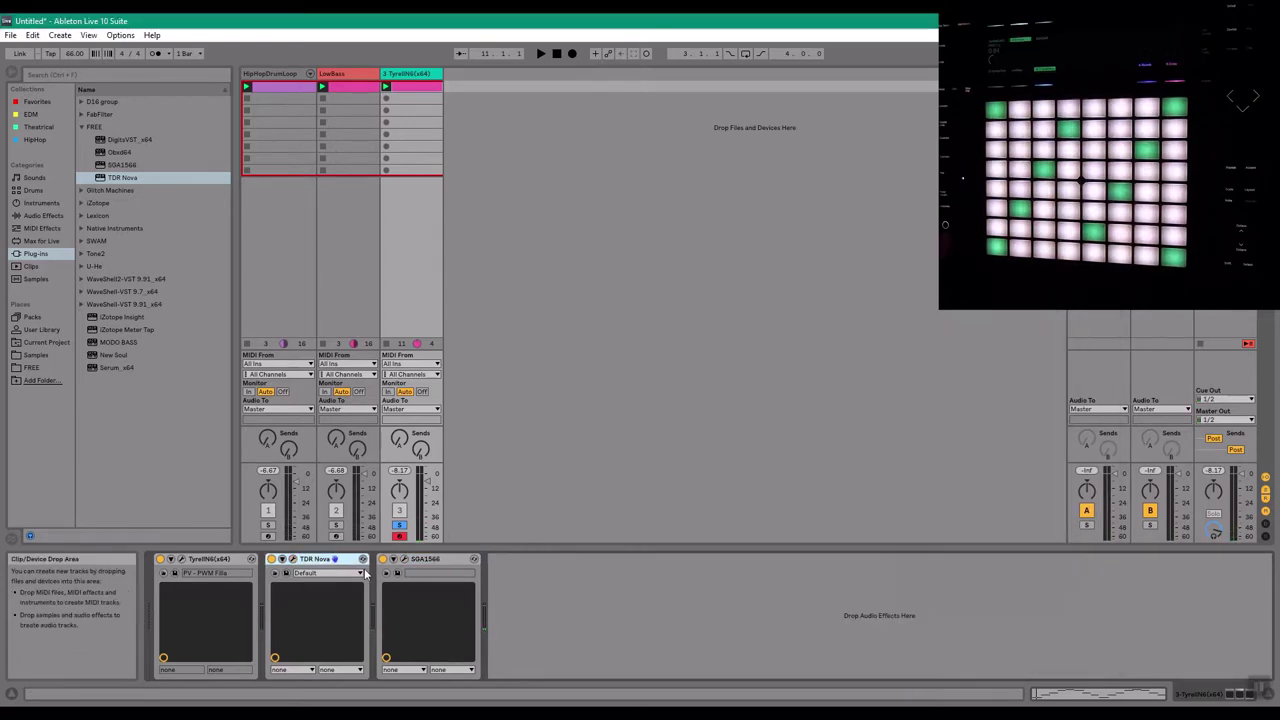
click(293, 560)
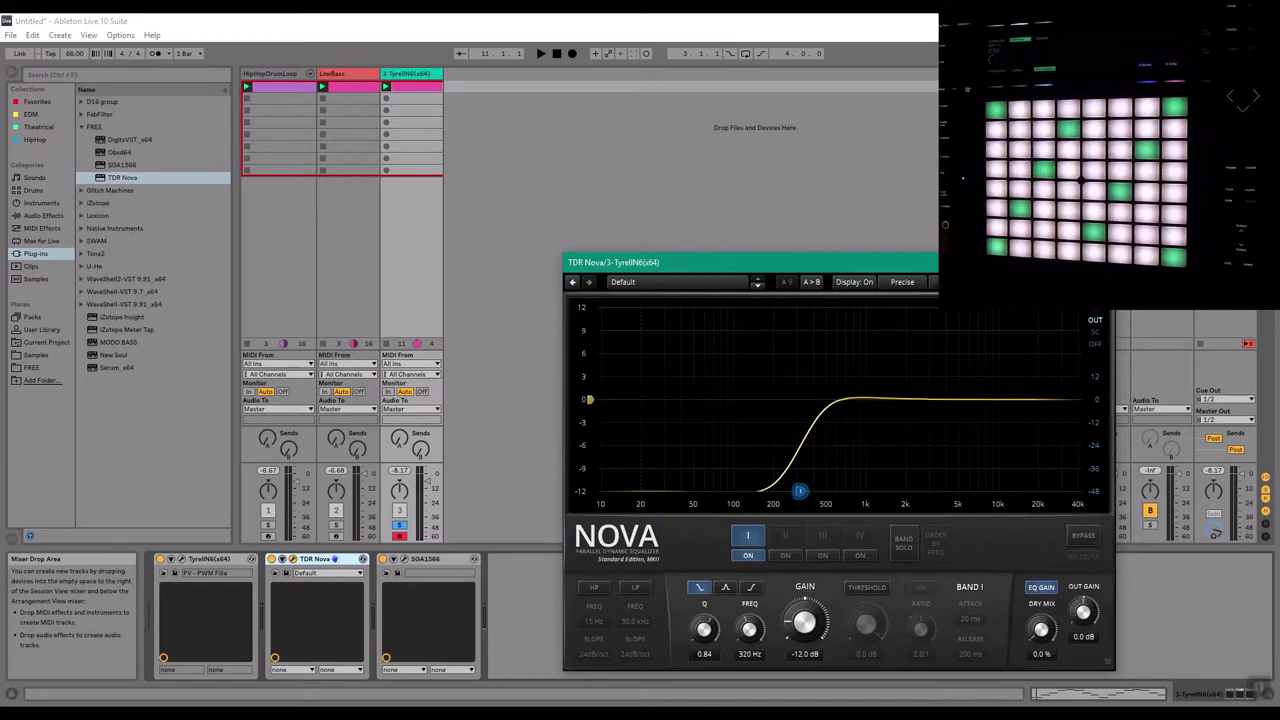
click(1100, 262)
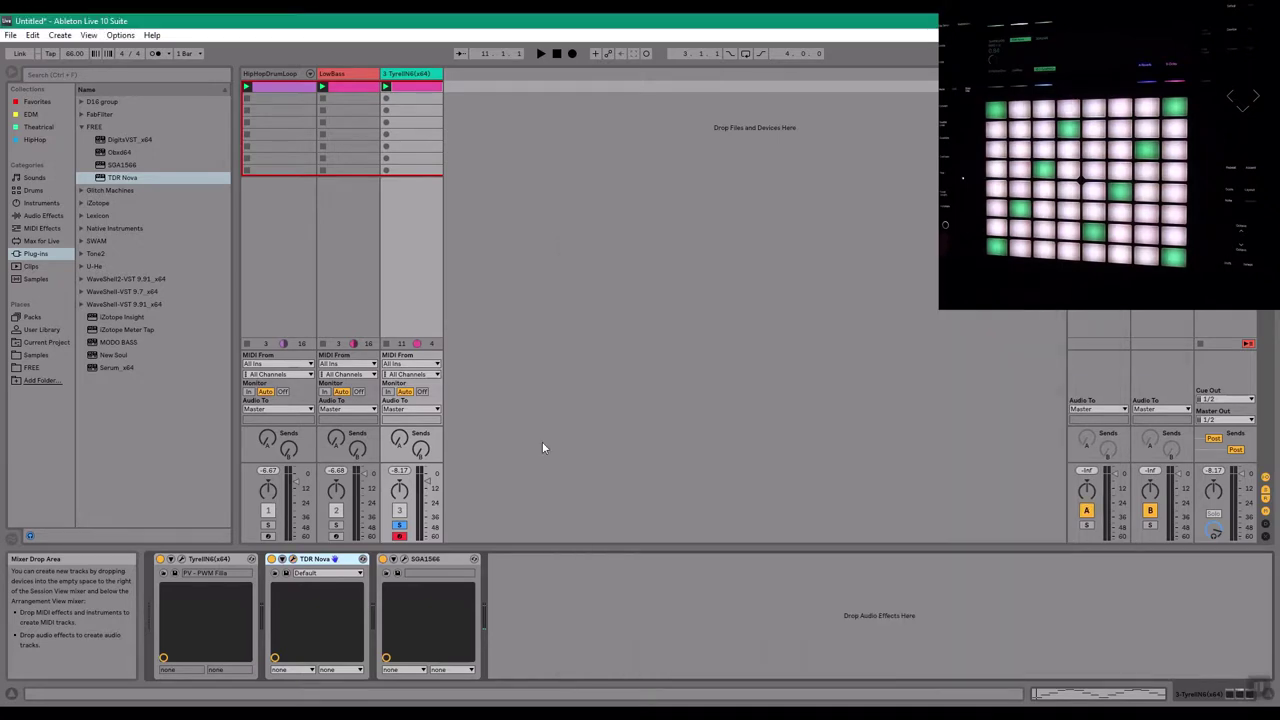
click(404, 560)
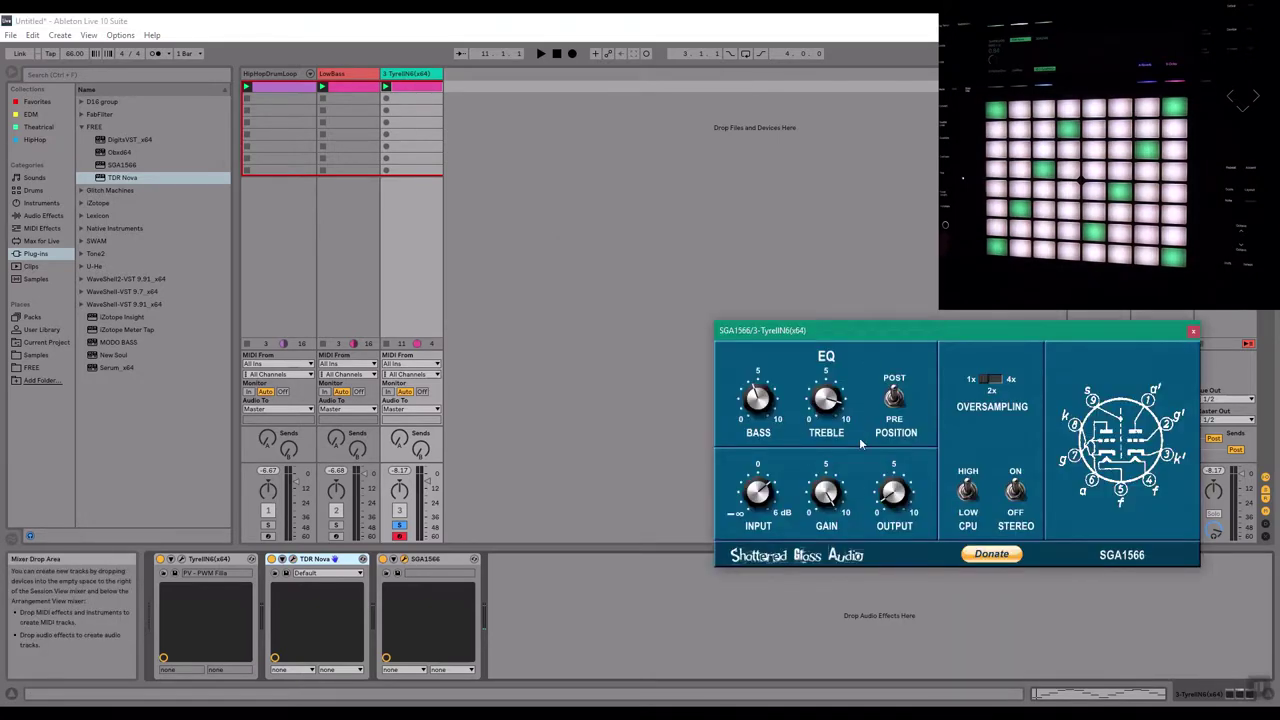
drag(951, 325, 762, 264)
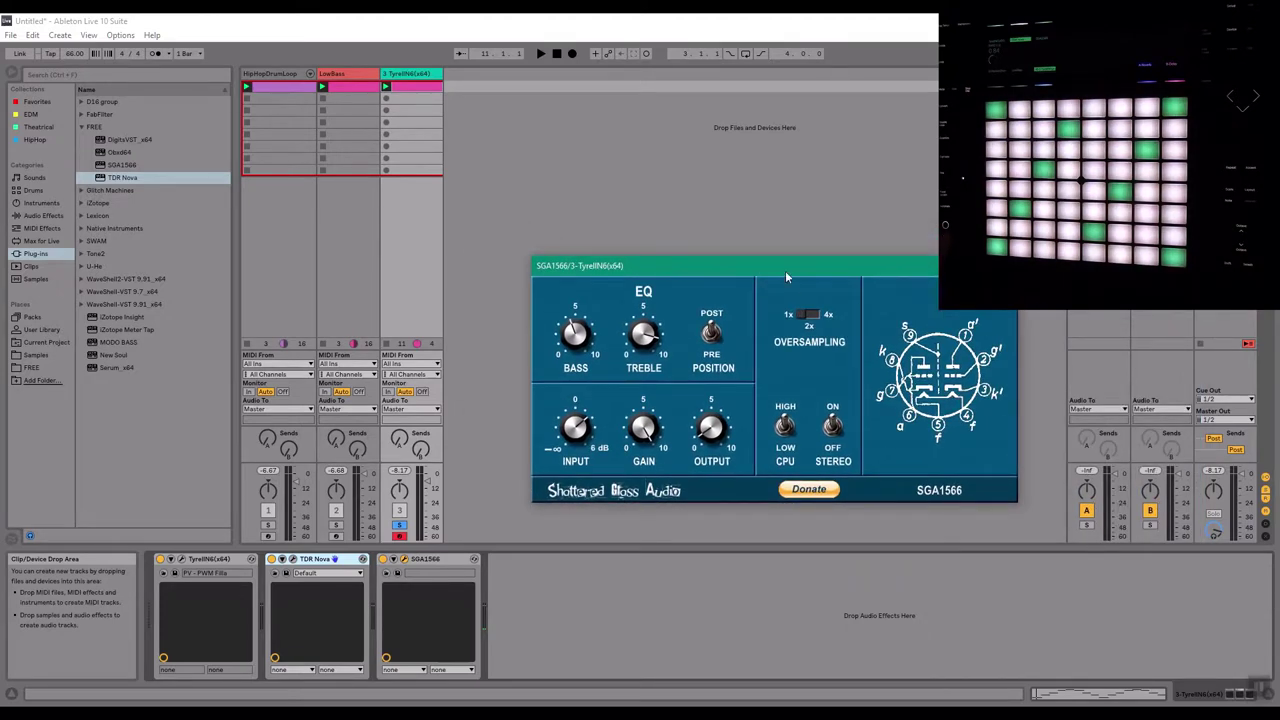
drag(785, 270, 832, 313)
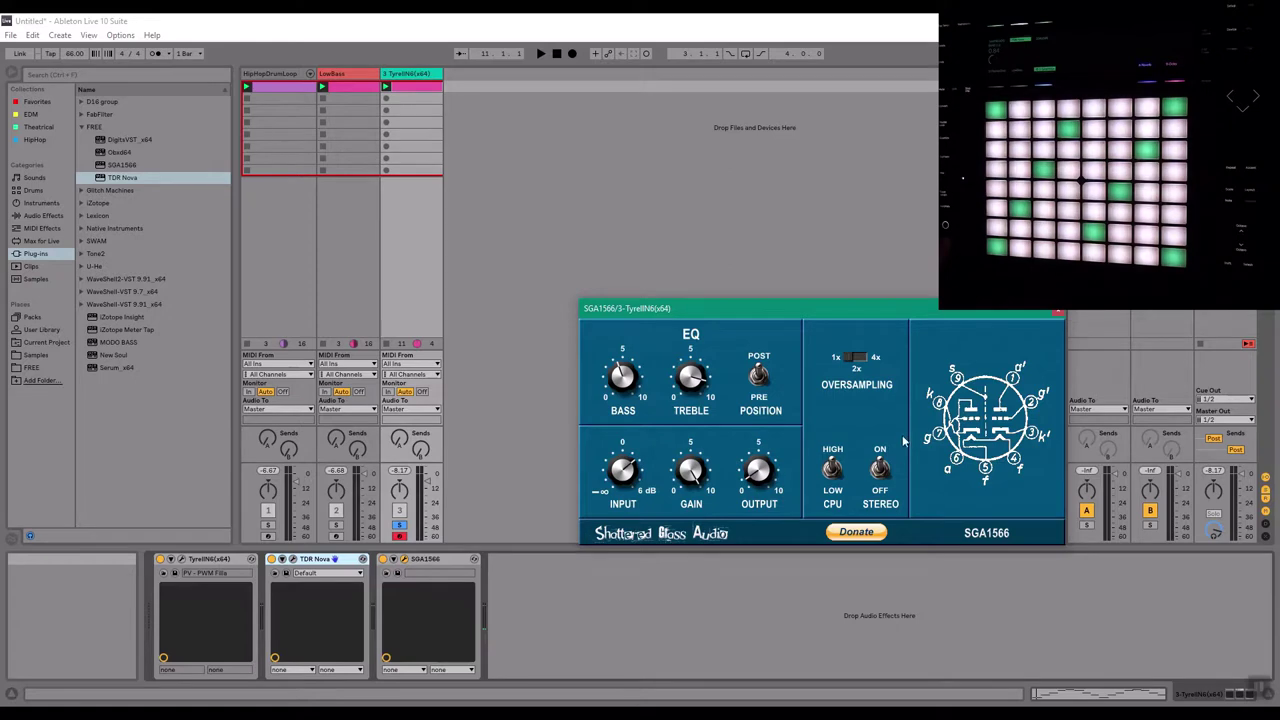
drag(760, 308, 646, 310)
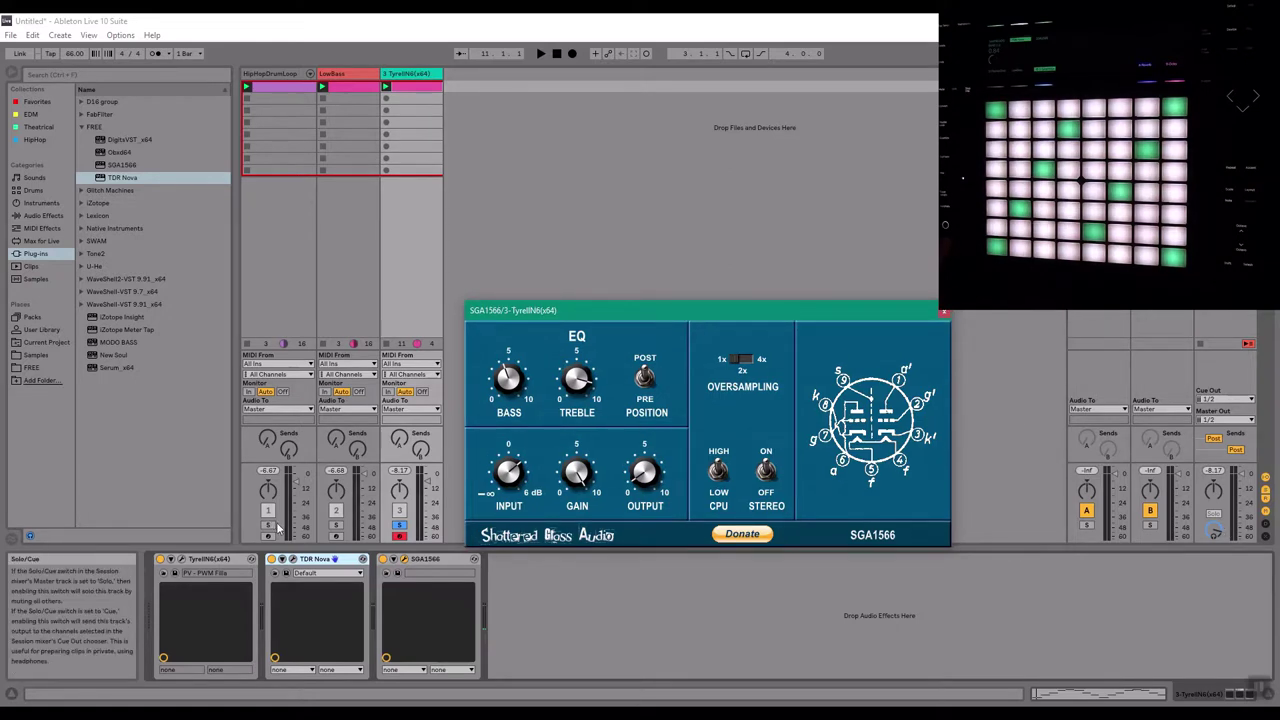
click(399, 525)
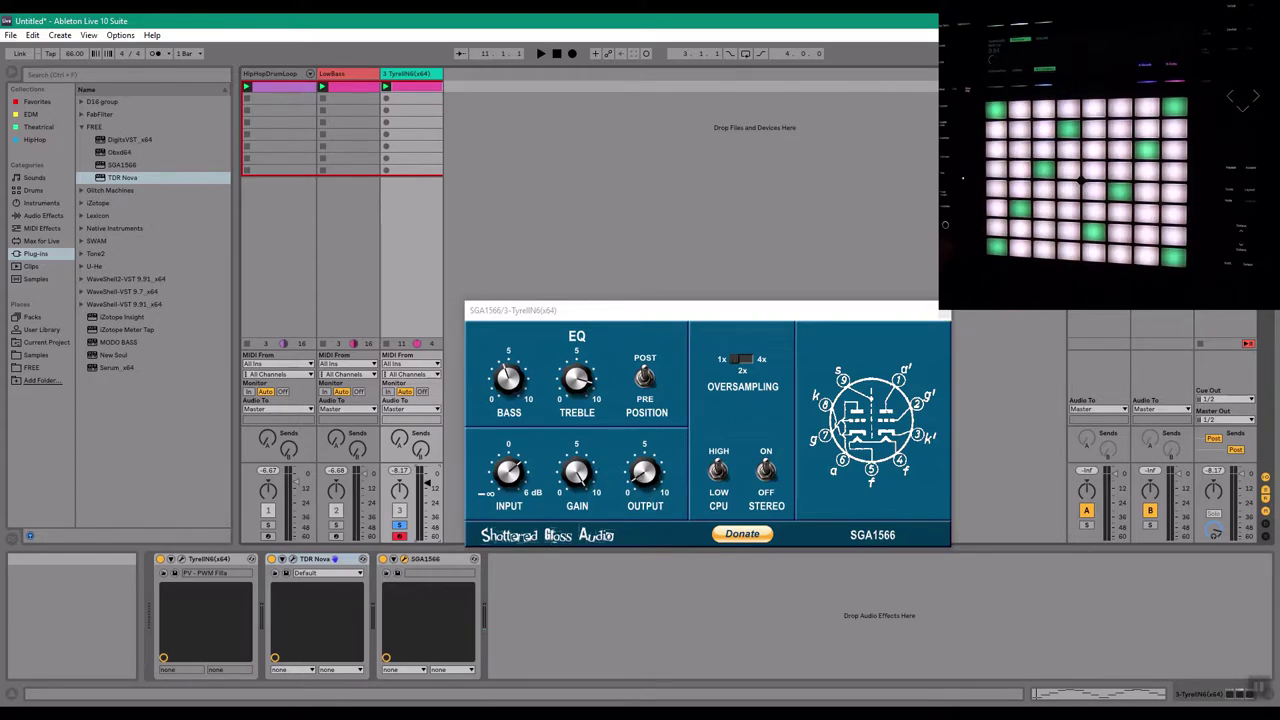
click(943, 314)
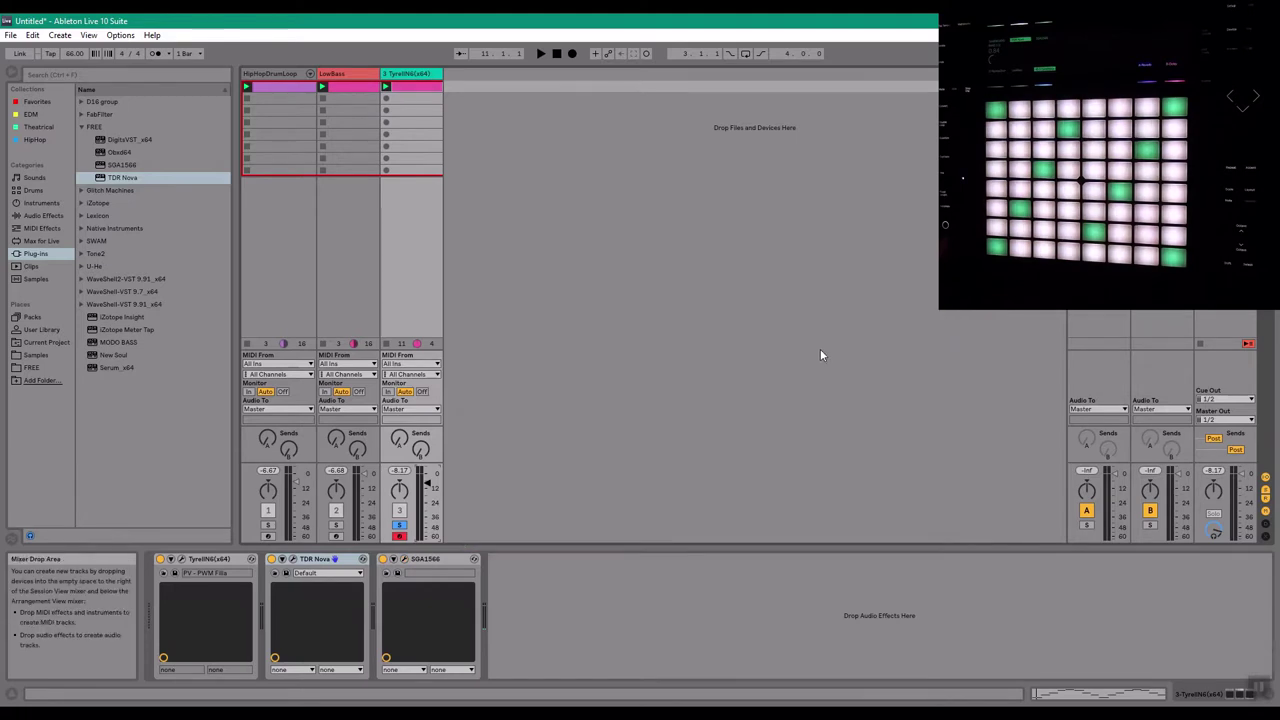
Unsolo the TyrellN6 track and balance its volume against the full mix at about -8.6 dB
key(space)
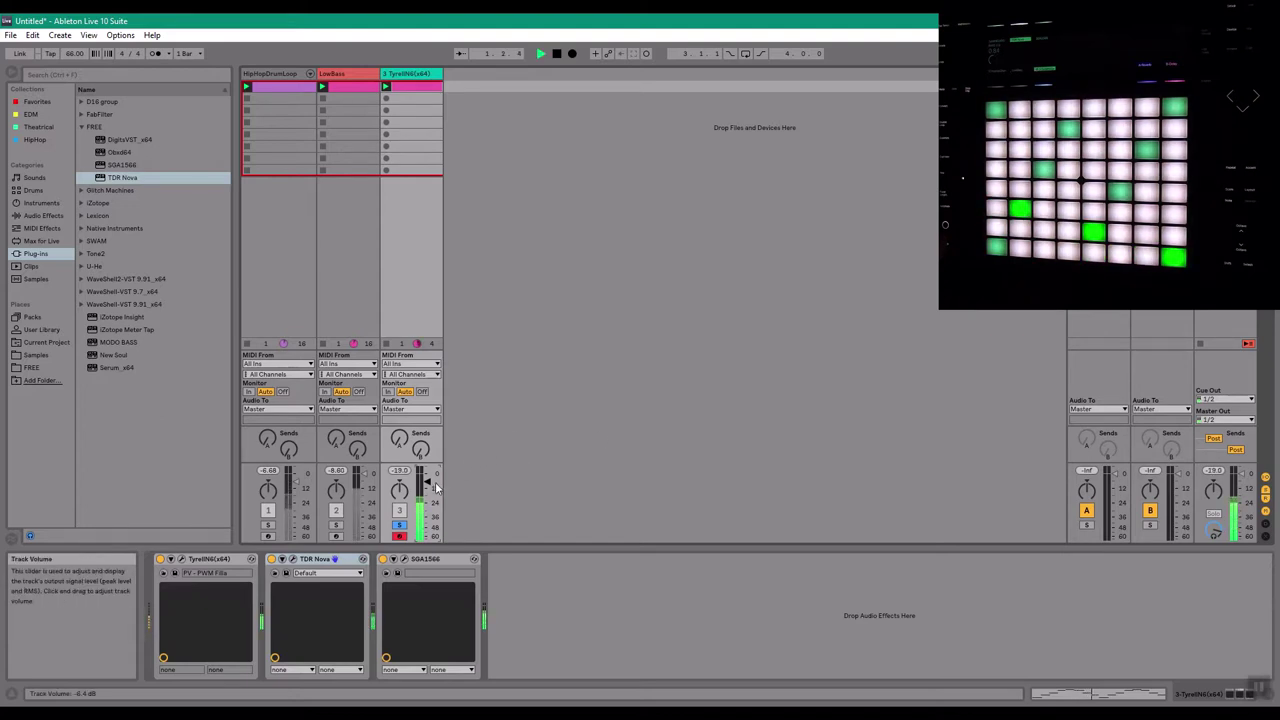
key(space)
click(268, 525)
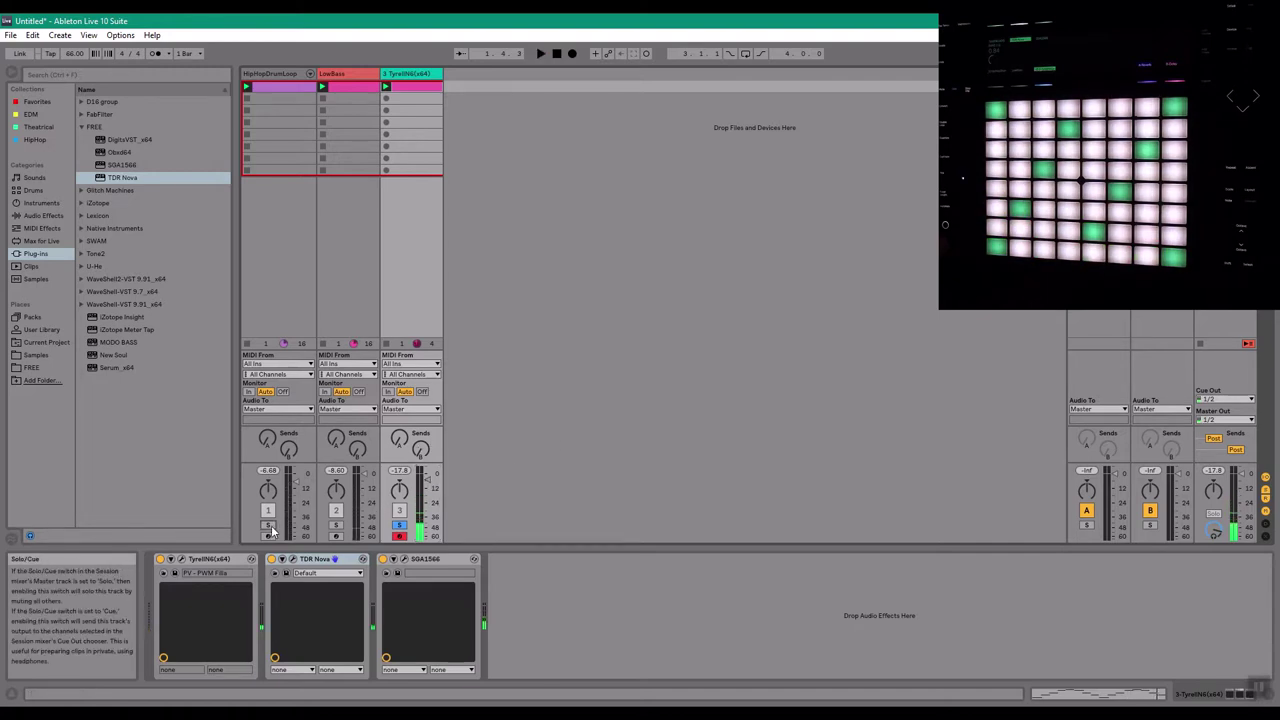
click(269, 527)
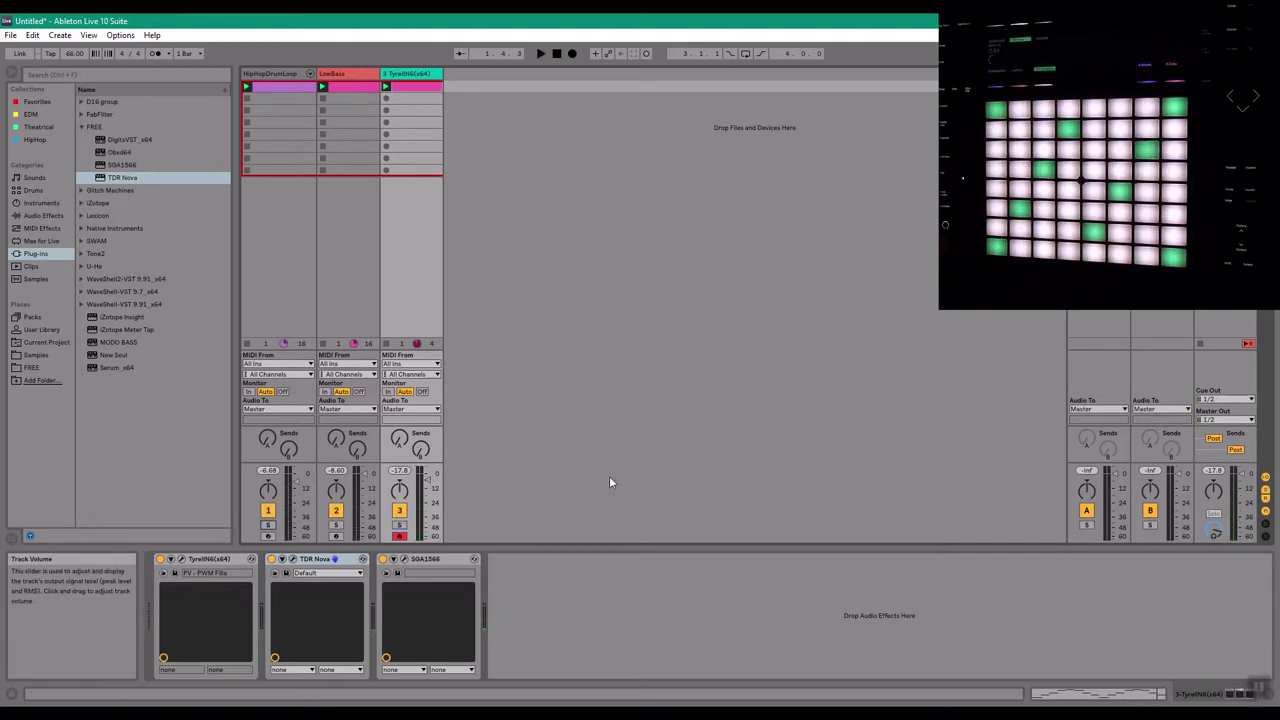
key(space)
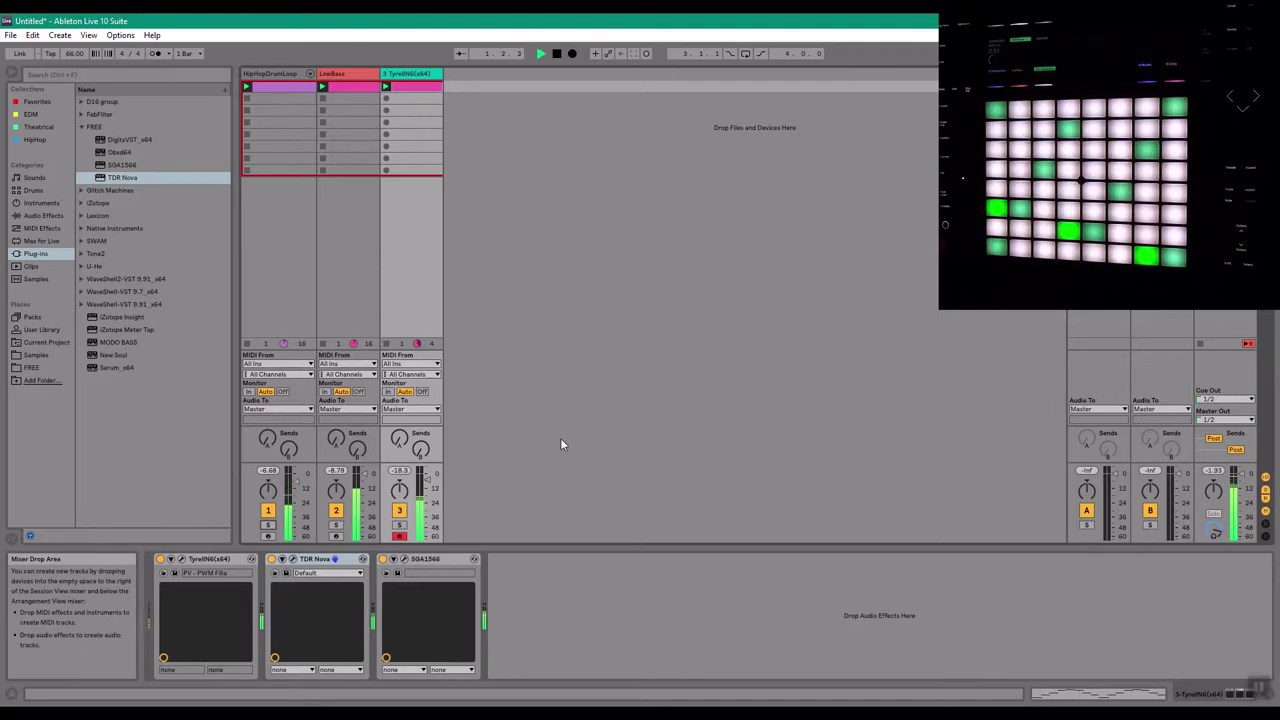
drag(426, 482, 426, 478)
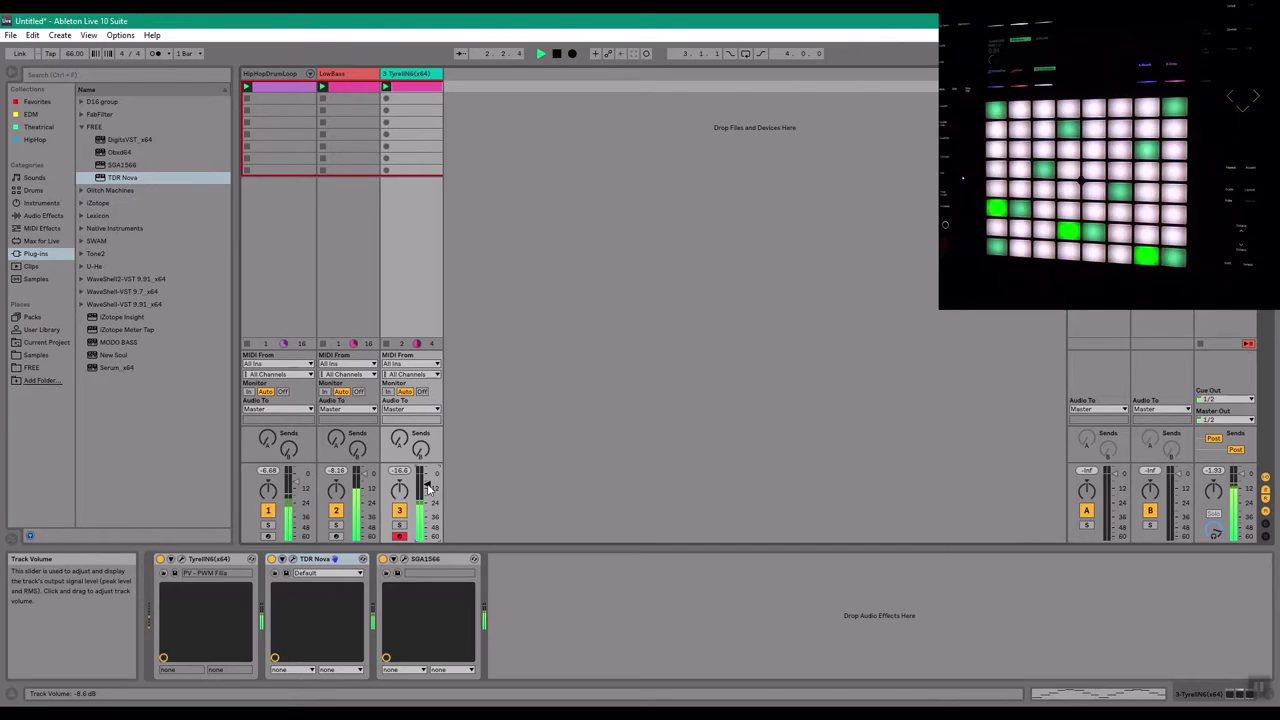
Add the u-he Protoverb reverb after SGA1566 on the TyrellN6 track and move its window clear of the mixer
click(125, 141)
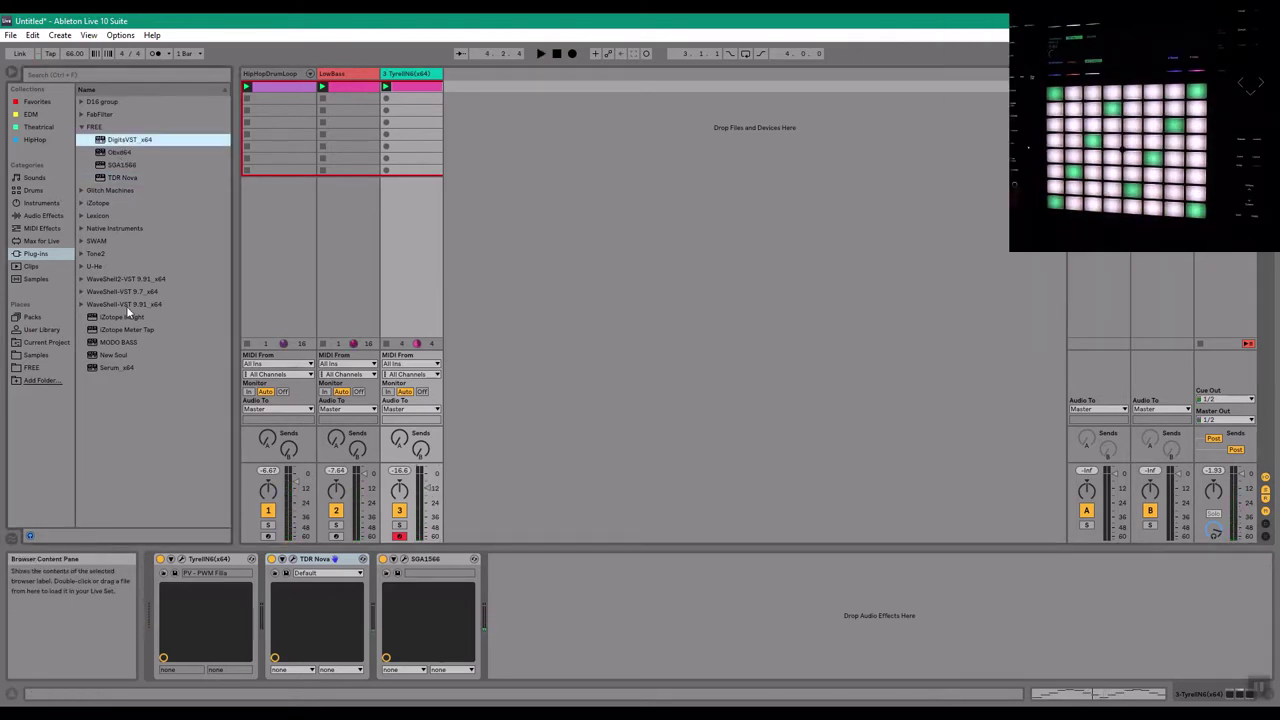
click(85, 267)
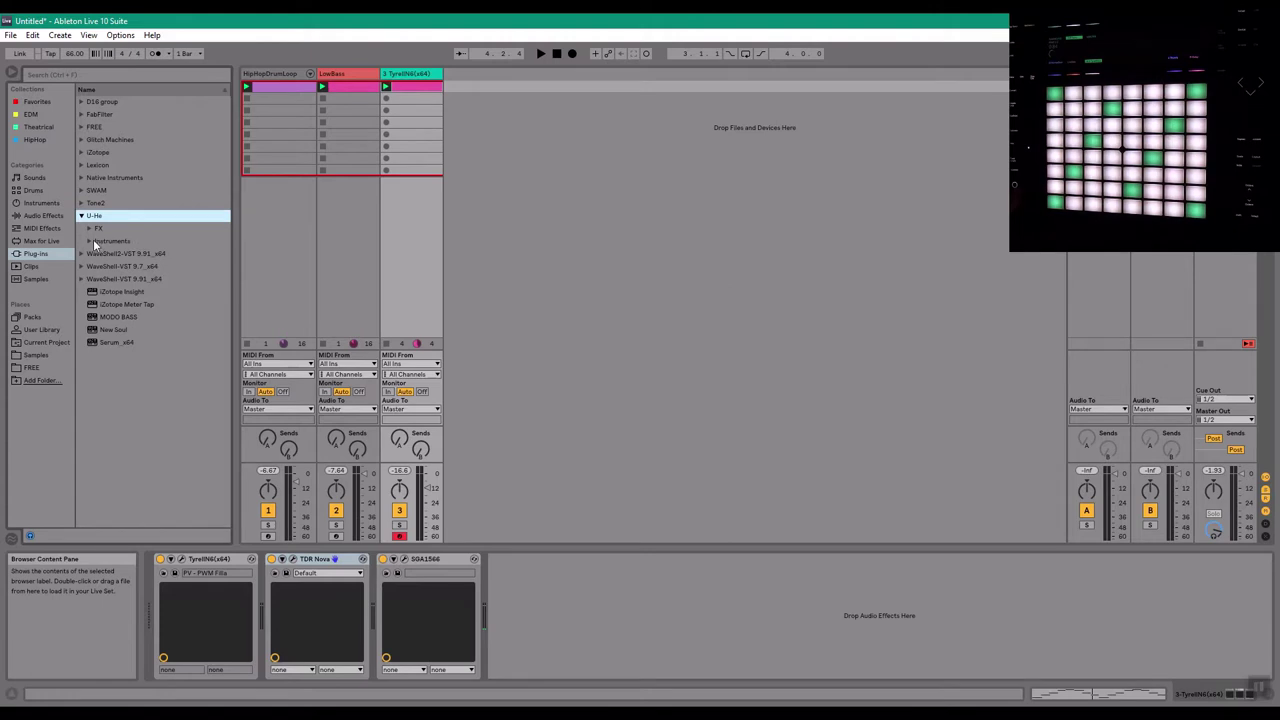
click(90, 241)
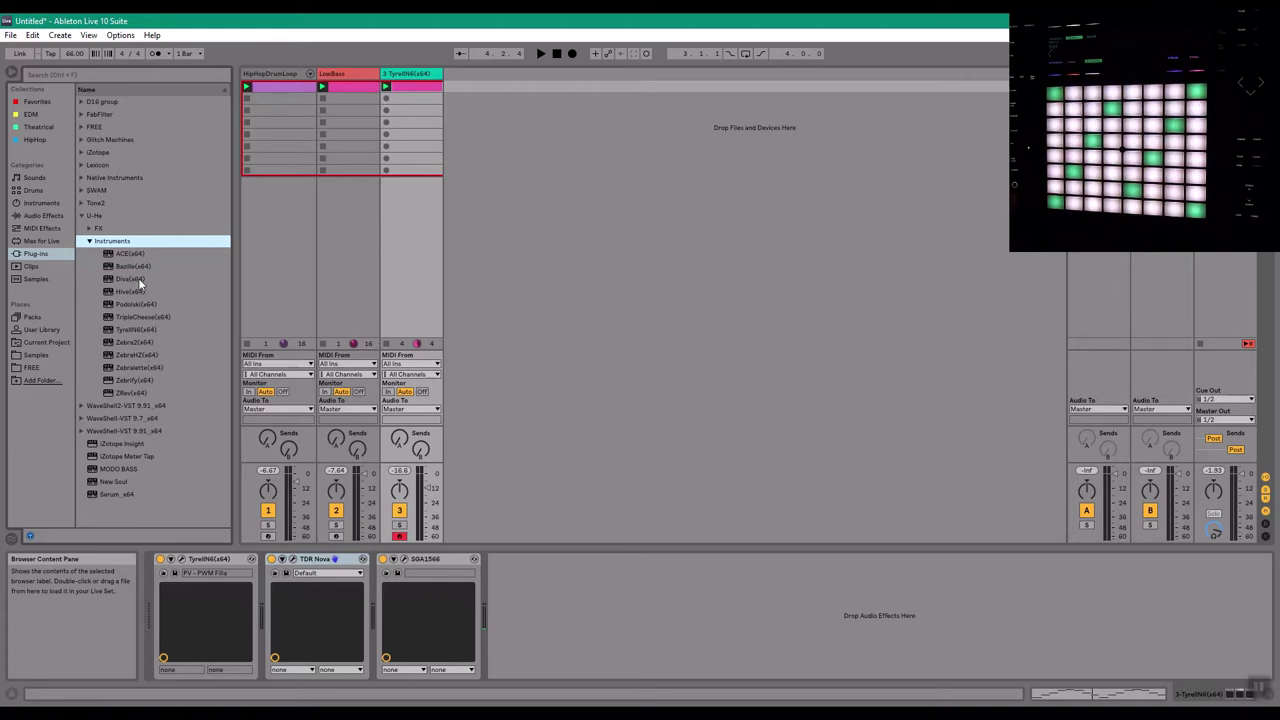
click(96, 230)
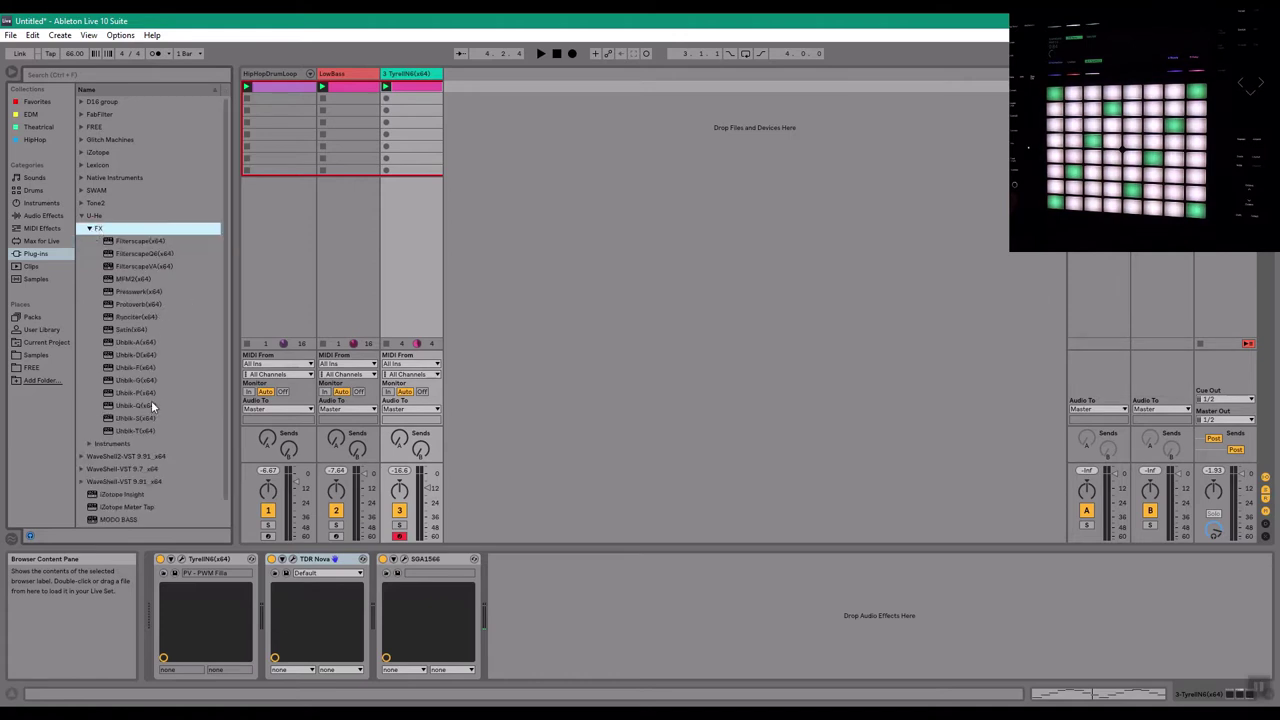
click(129, 304)
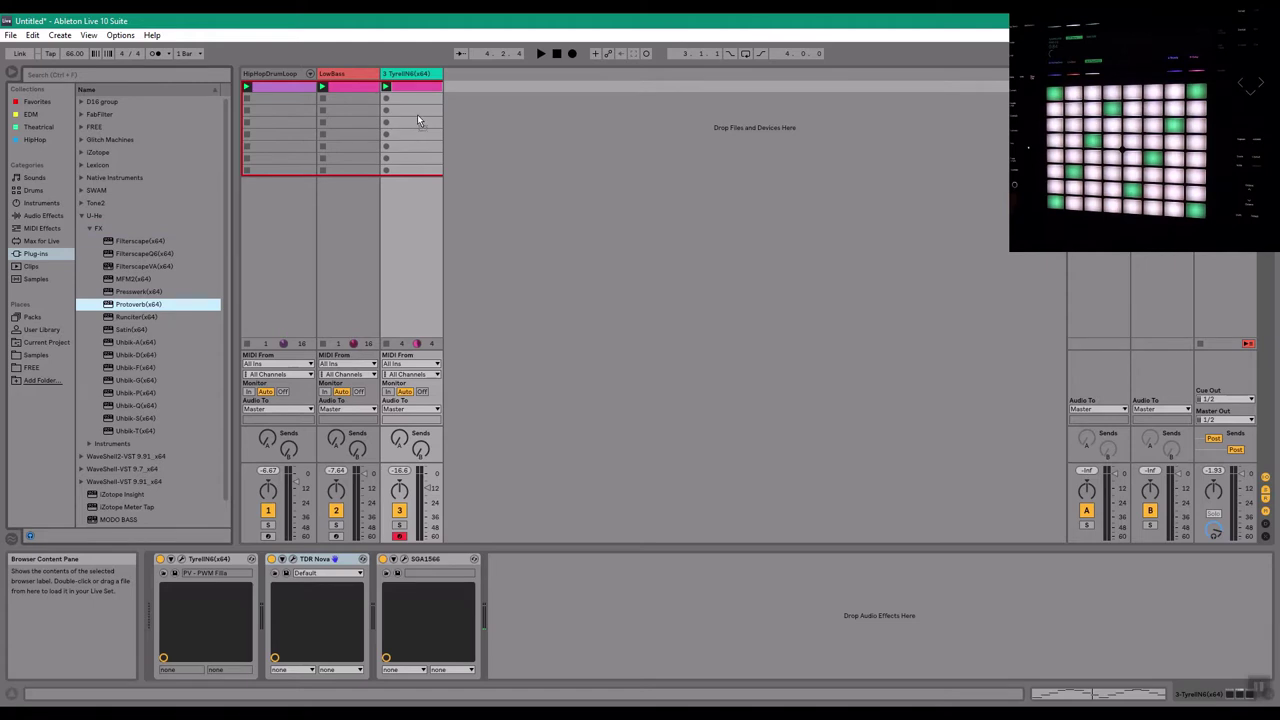
drag(417, 114, 417, 112)
click(81, 126)
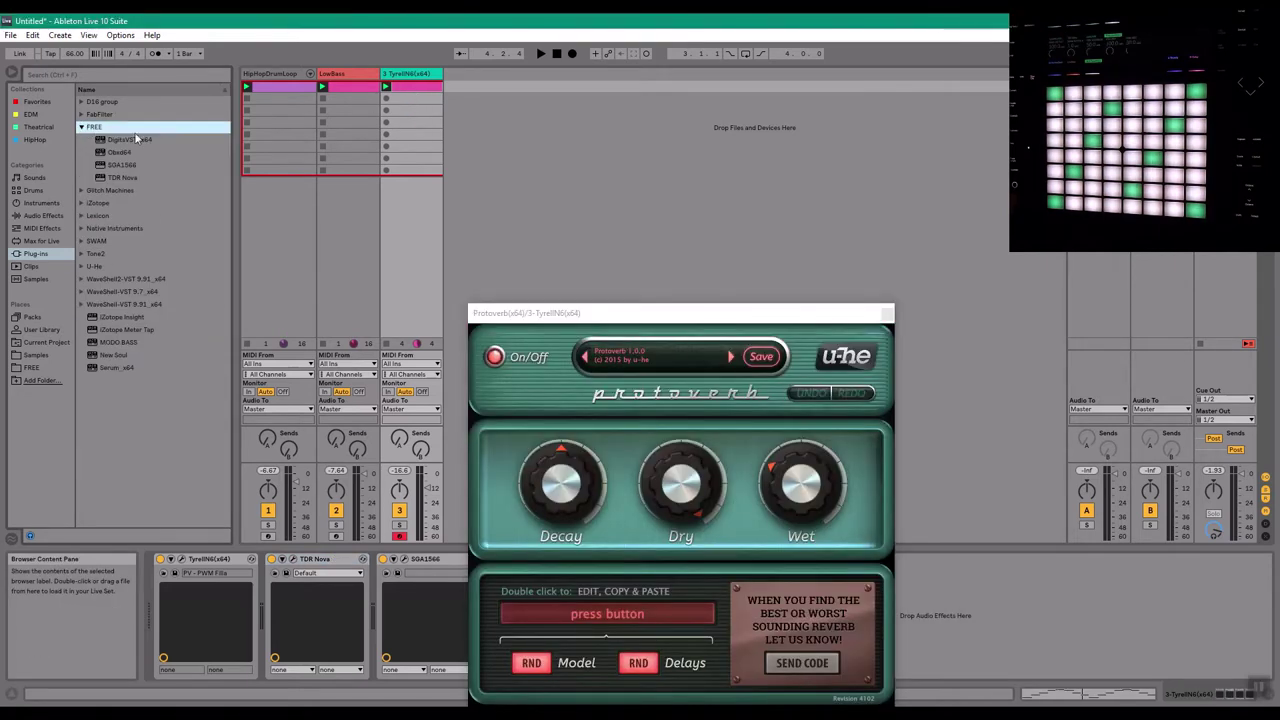
drag(796, 312, 862, 214)
drag(736, 191, 810, 118)
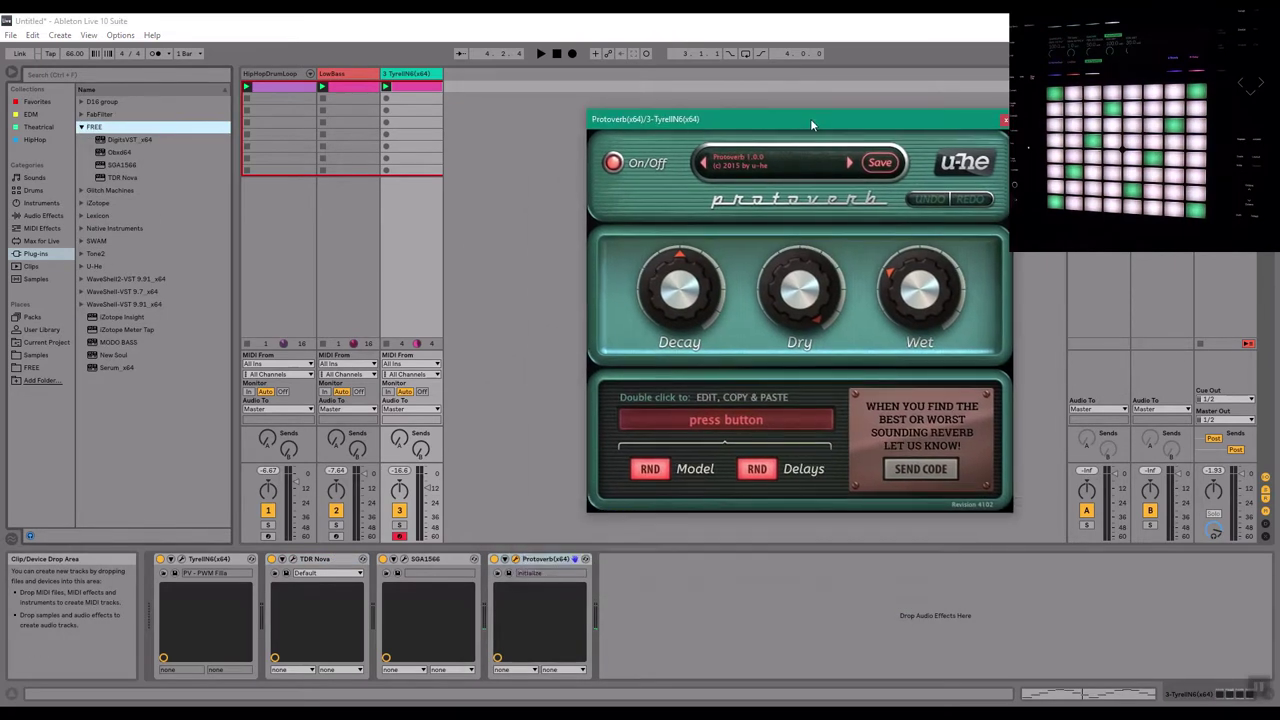
Solo the TyrellN6 track and, during playback, set Protoverb's wet level to maximum, dry to 0.00 and a longer decay
click(400, 525)
key(space)
mouse_move(919, 306)
mouse_down()
mouse_move(922, 270)
mouse_move(919, 297)
mouse_up()
drag(829, 295, 824, 362)
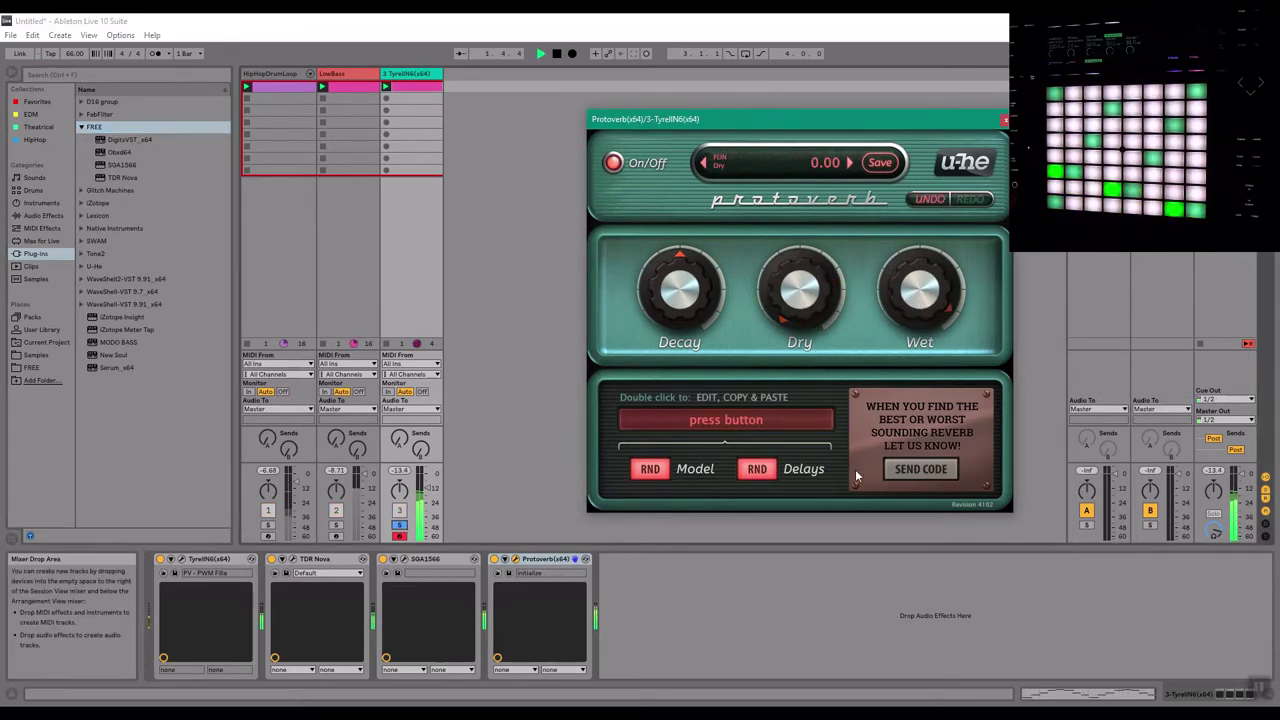
drag(710, 316, 677, 286)
Randomize Protoverb's reverb model while listening to the pad, and stop playback
click(652, 468)
click(656, 471)
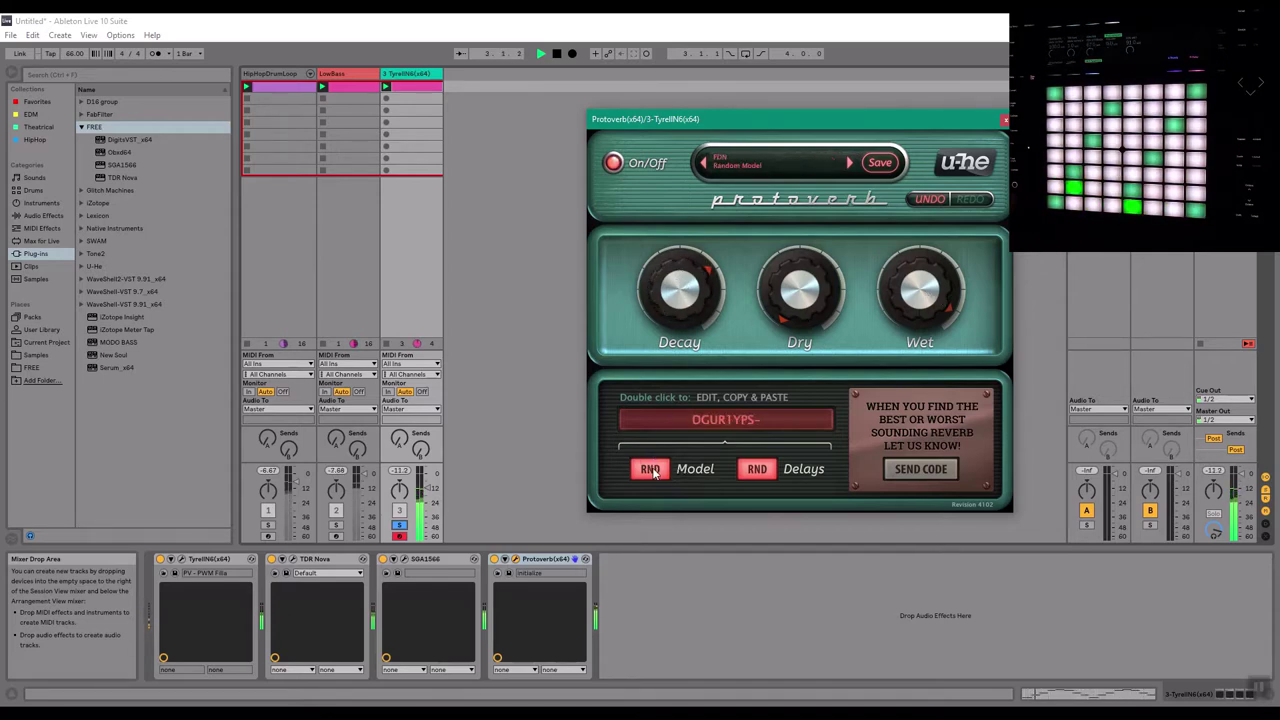
key(space)
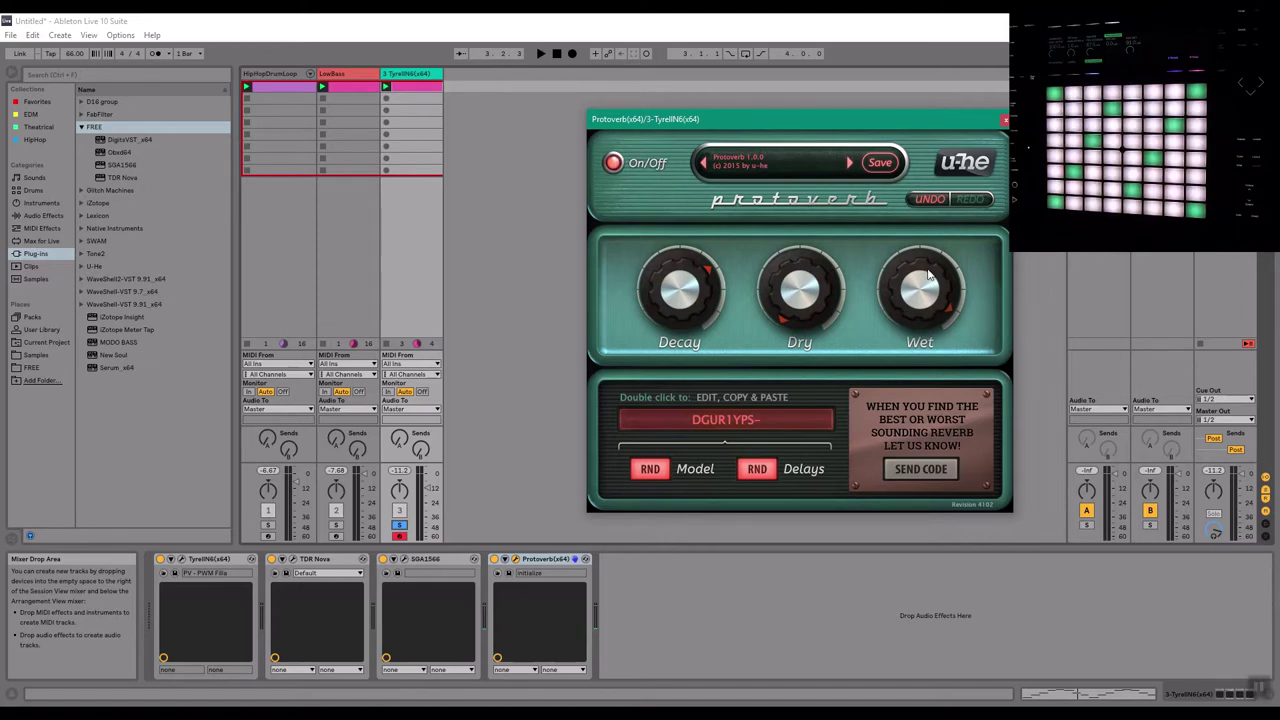
During playback, raise Protoverb's dry level to maximum and lower its wet level to just below the midpoint on the TyrellN6 track
mouse_move(816, 306)
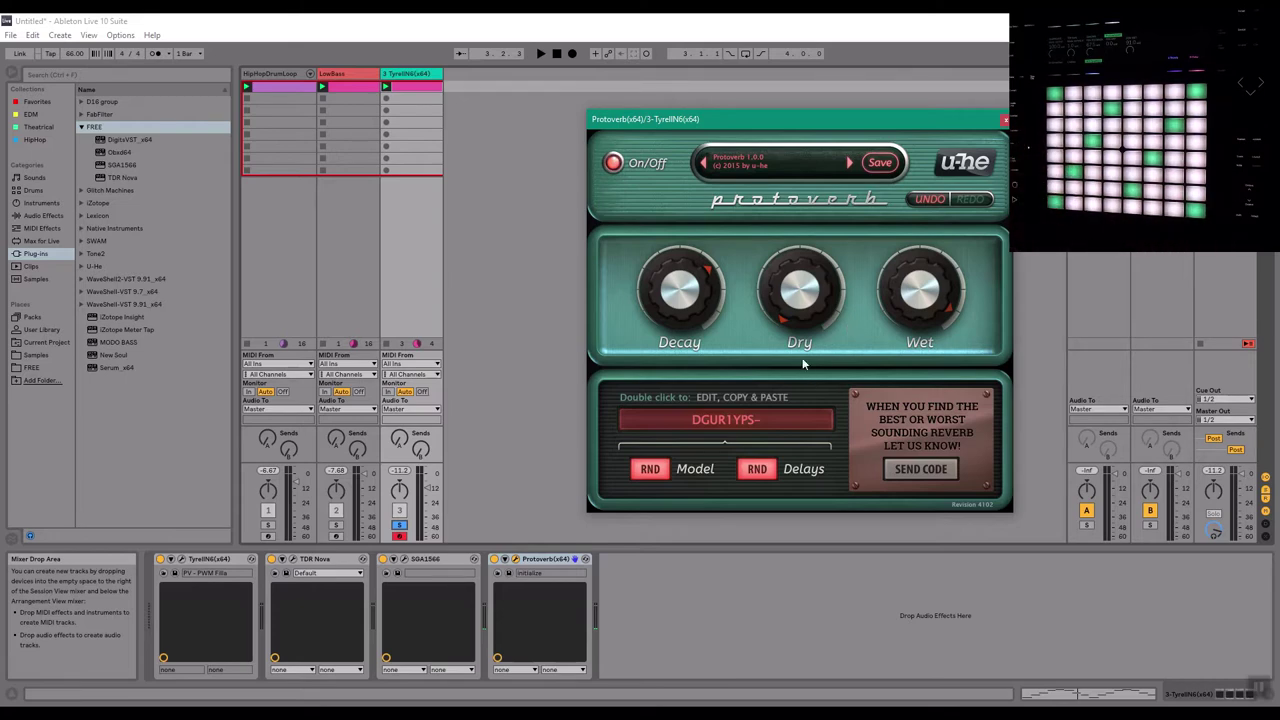
key(space)
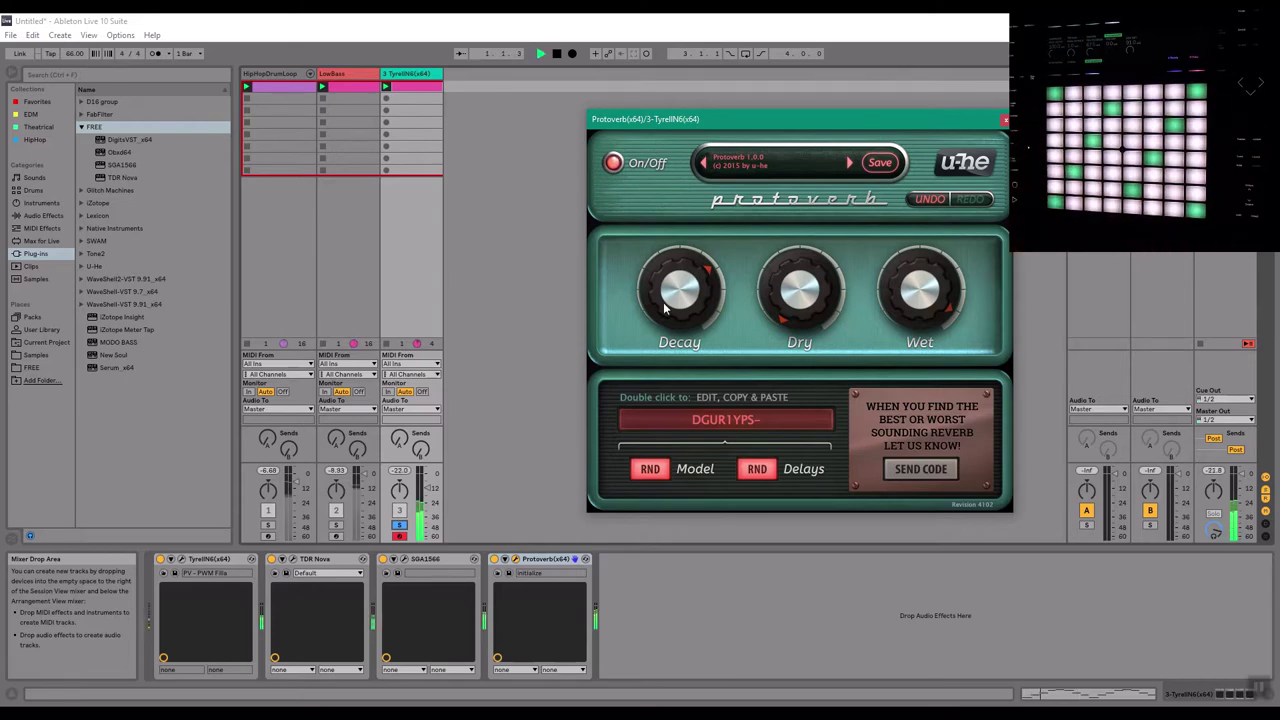
drag(691, 300, 666, 228)
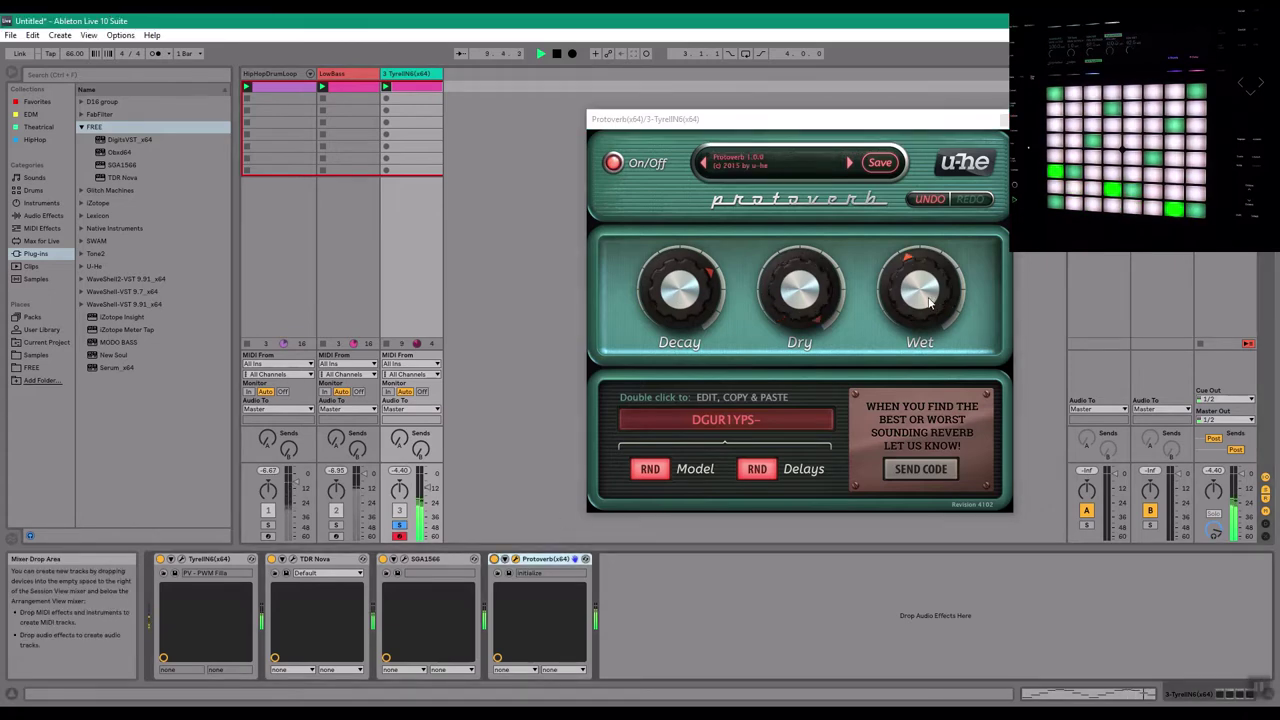
click(929, 303)
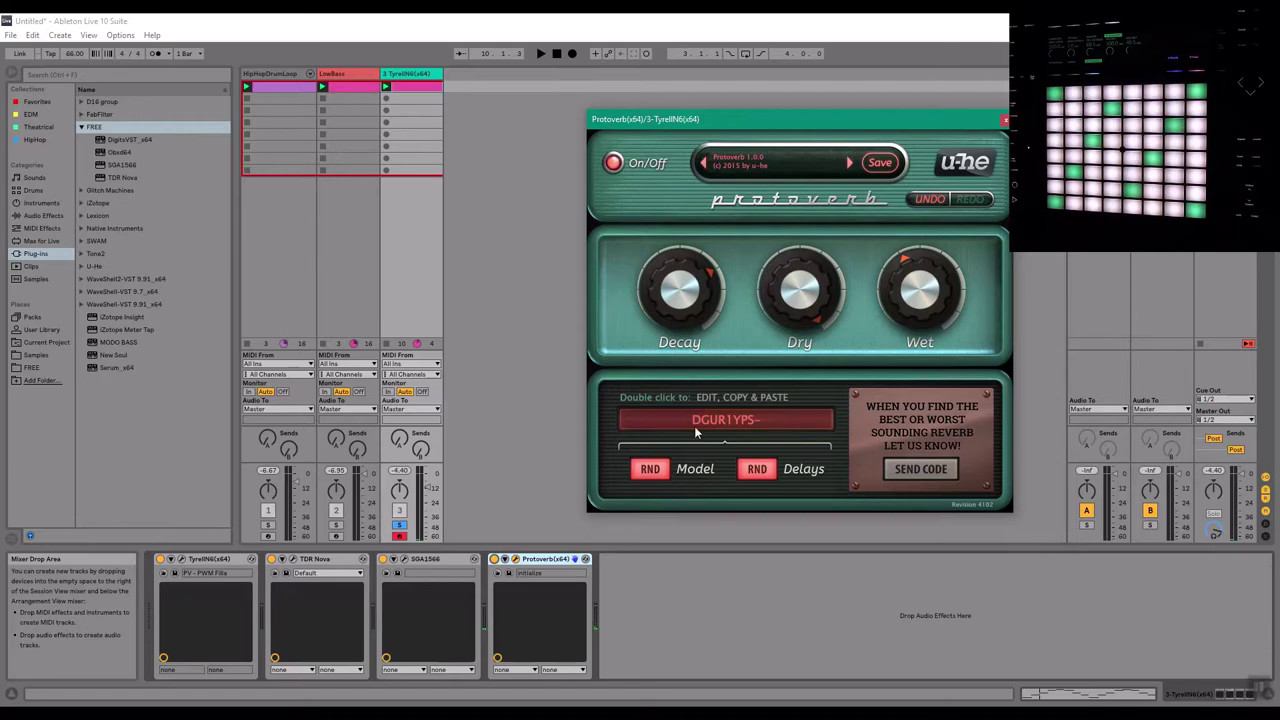
Listen briefly to the soloed pad, and view Protoverb's reverb code in its text dialog without changing it
key(space)
key(space)
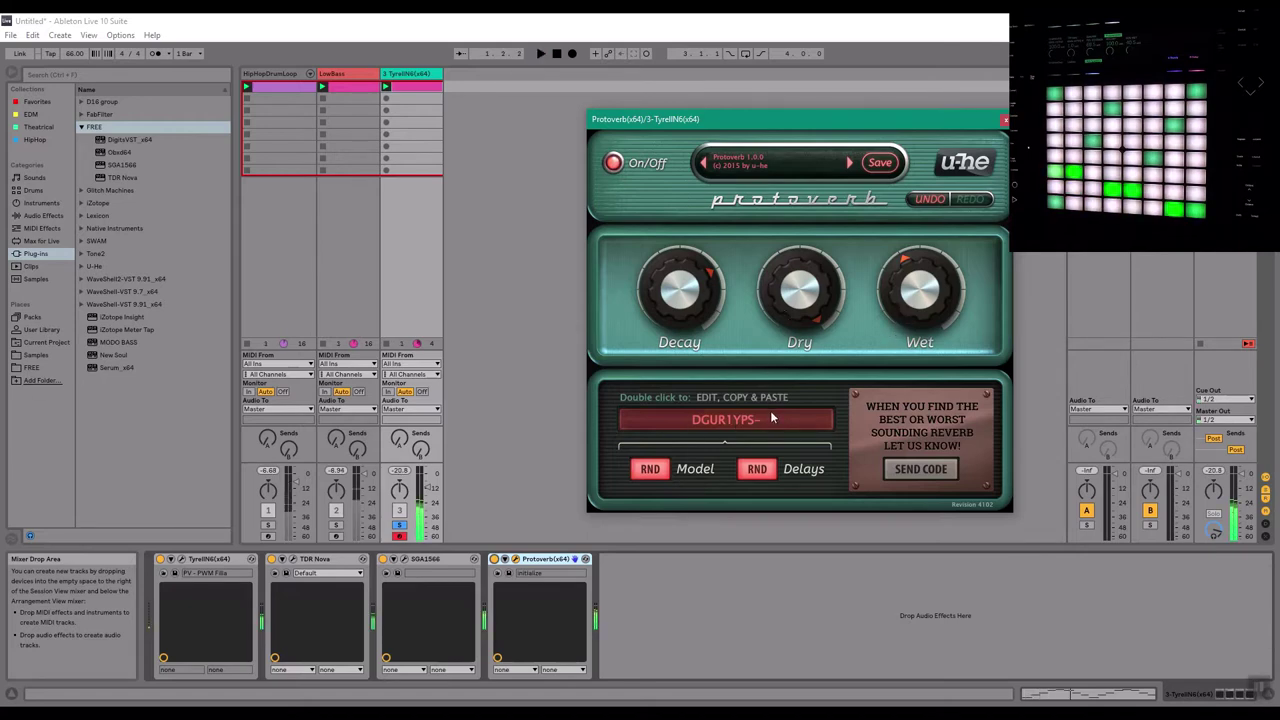
double_click(770, 418)
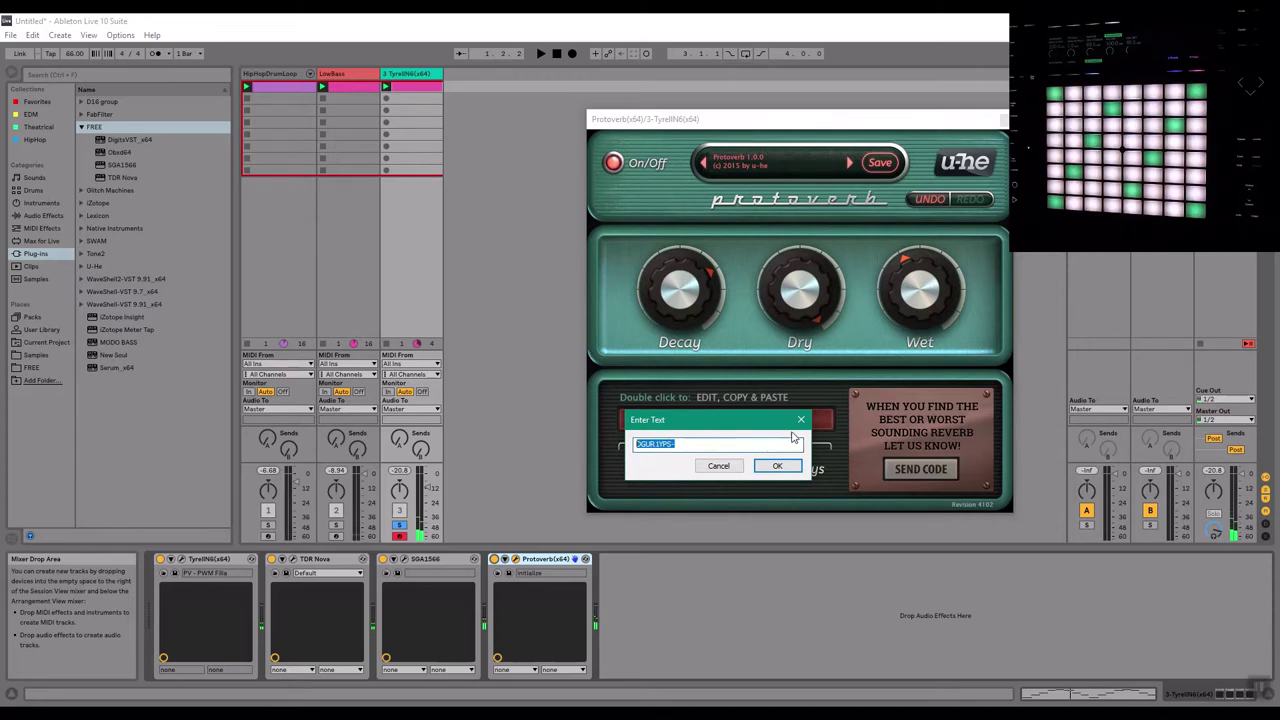
click(800, 419)
Close Protoverb and unsolo the TyrellN6 track during playback to hear the full mix, and stop playback
key(space)
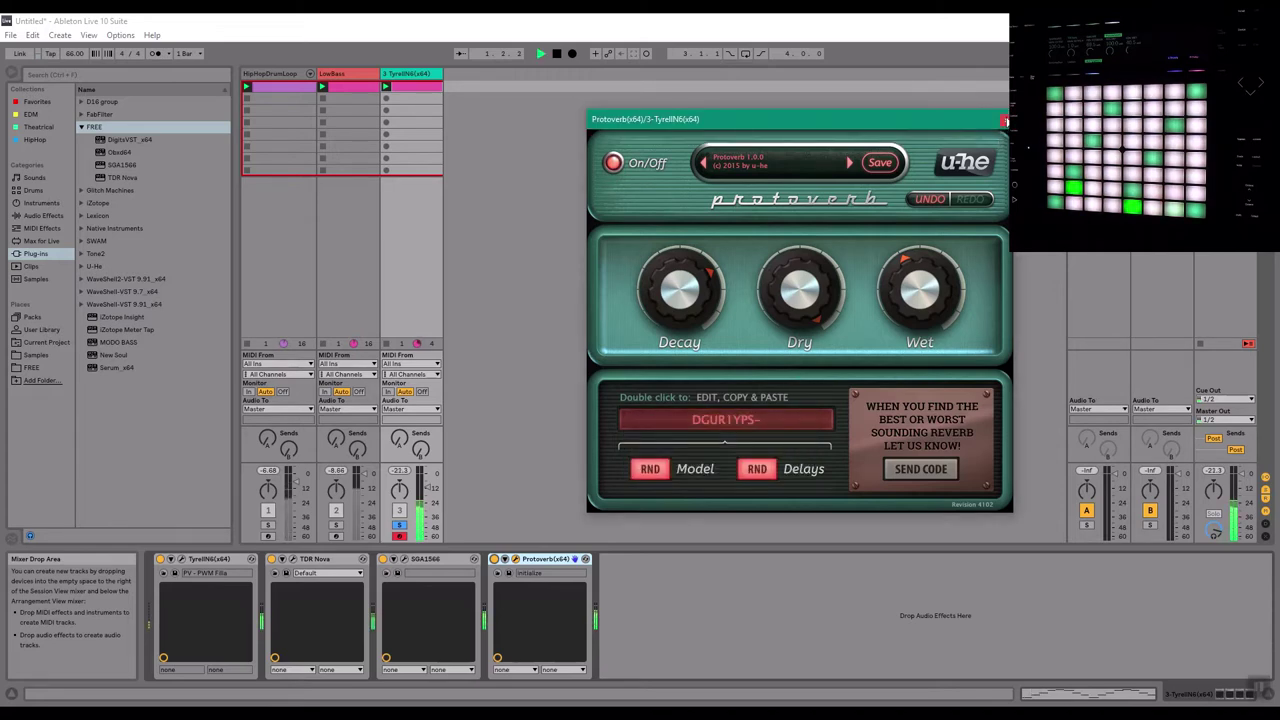
click(1006, 121)
click(399, 525)
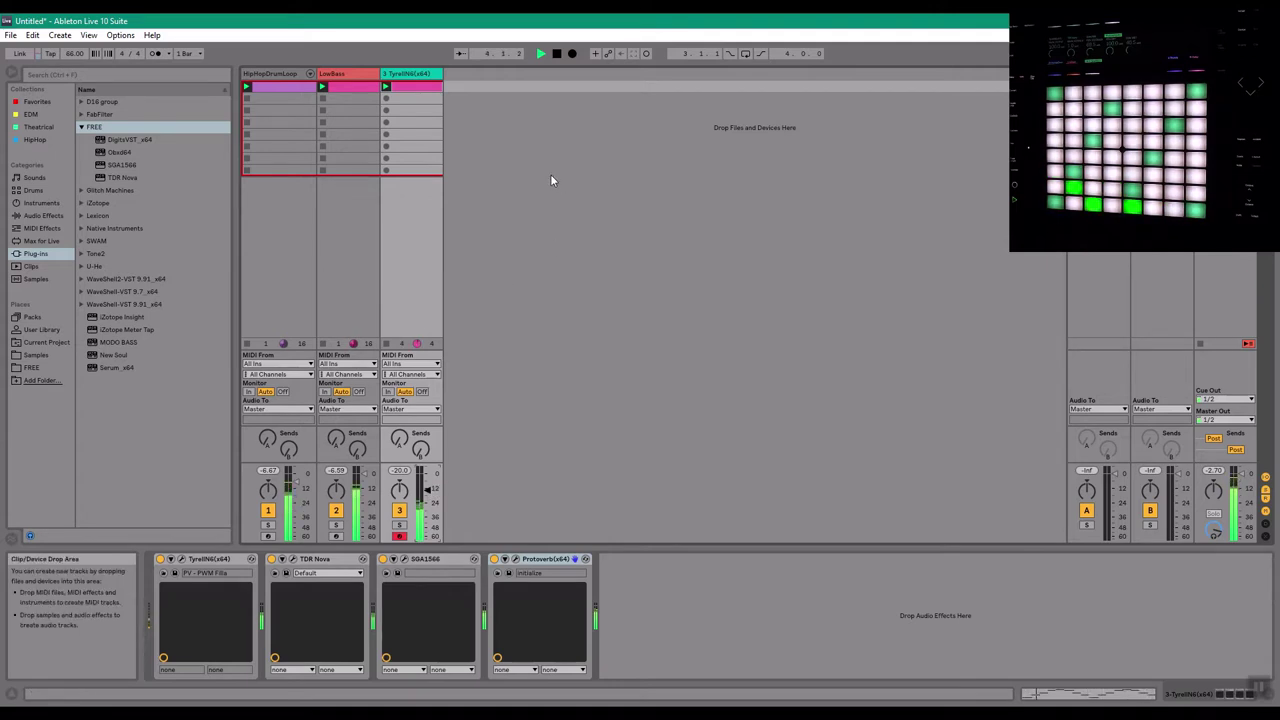
key(space)
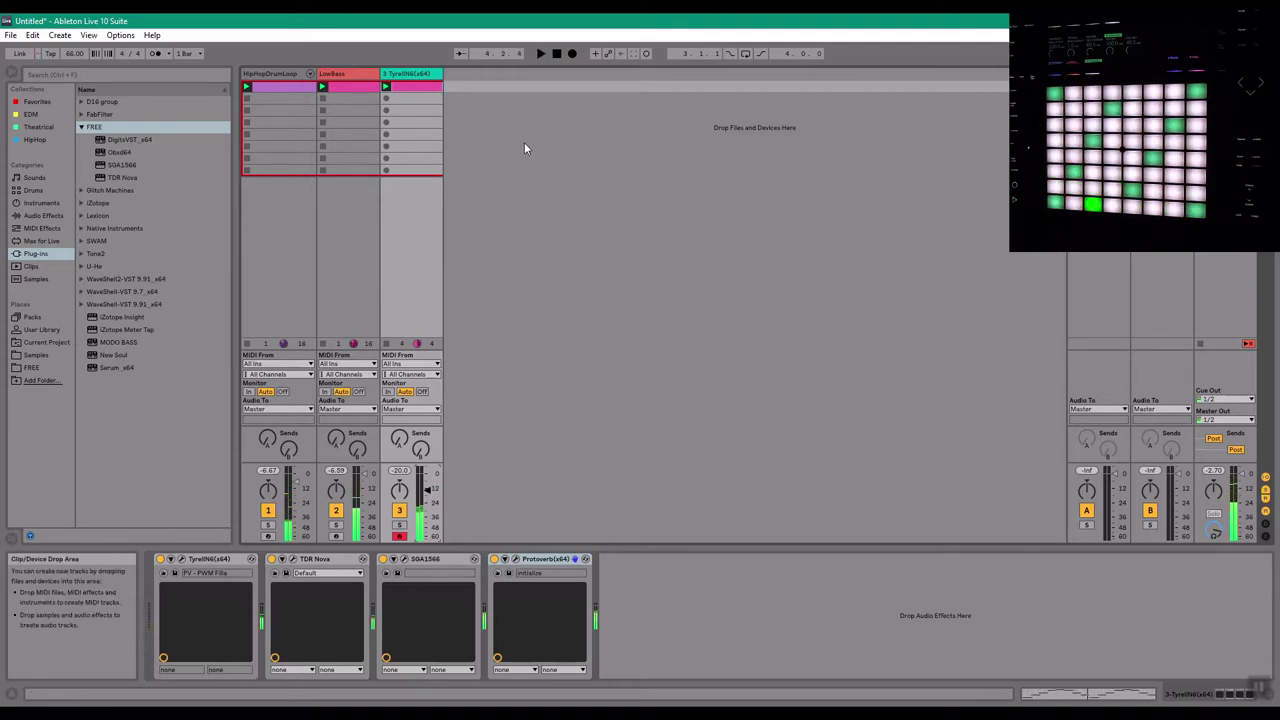
right_click(407, 74)
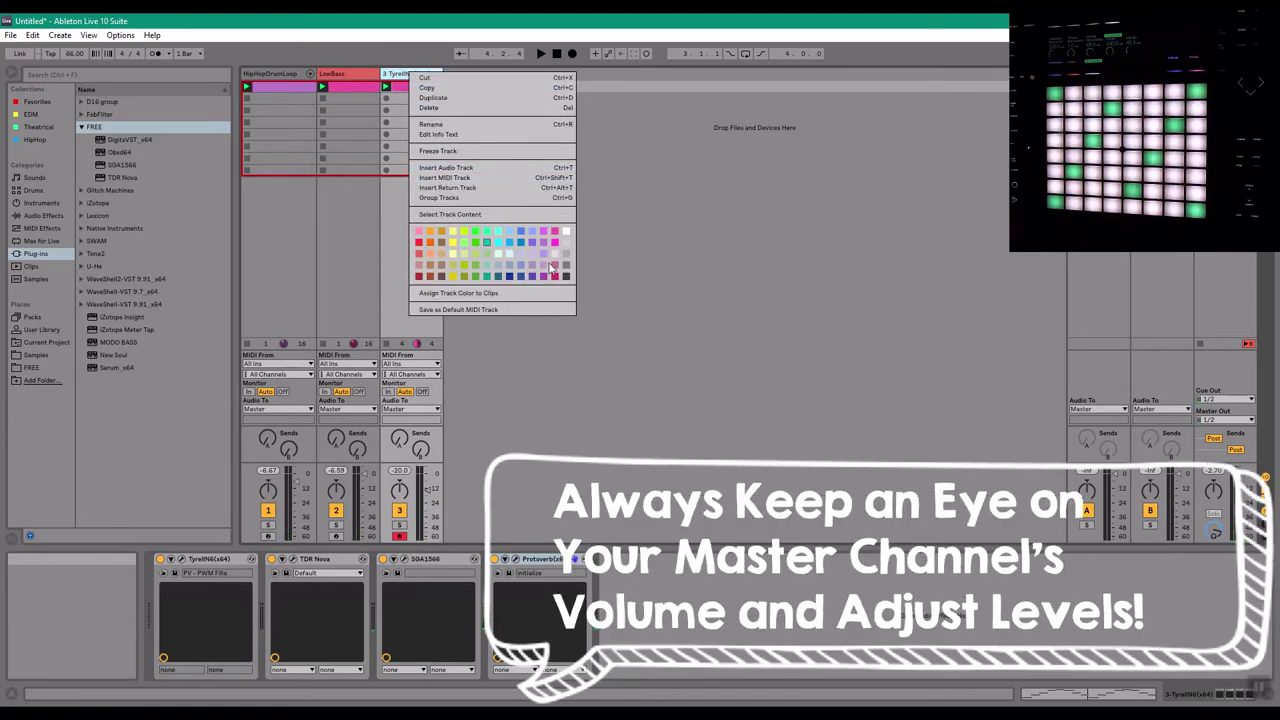
click(677, 230)
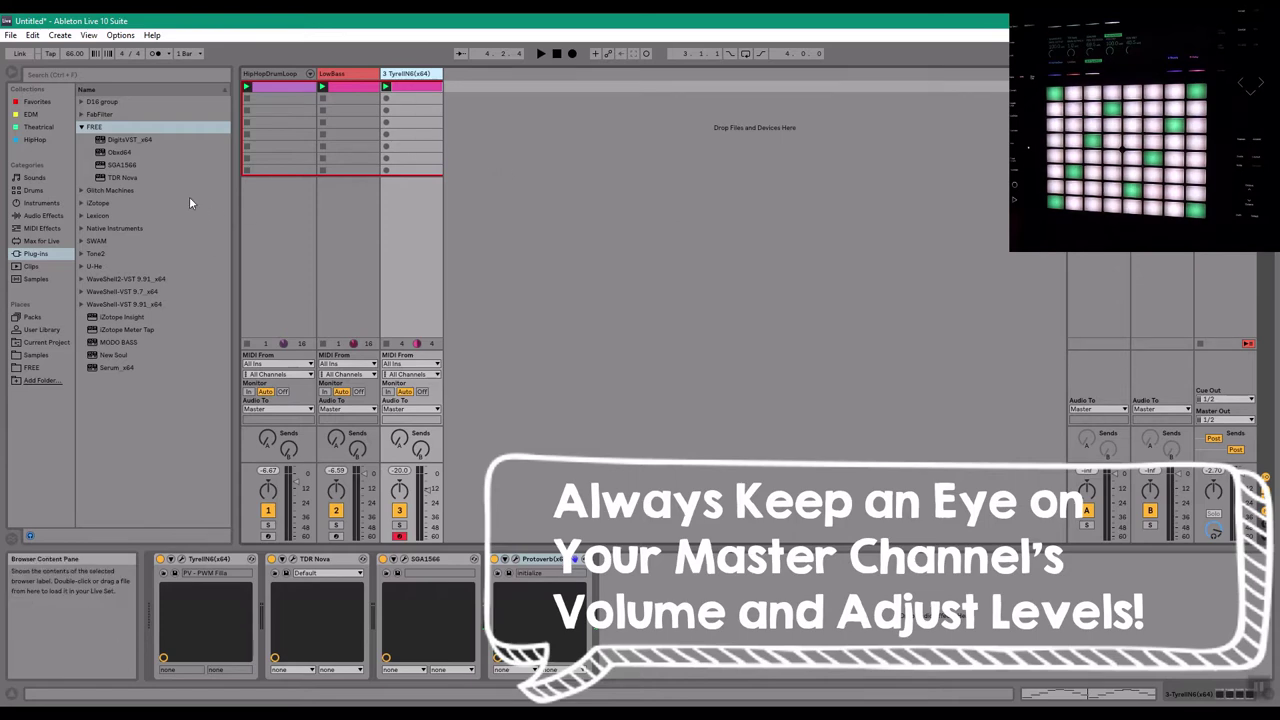
click(447, 101)
right_click(401, 75)
key(Escape)
right_click(401, 75)
click(618, 158)
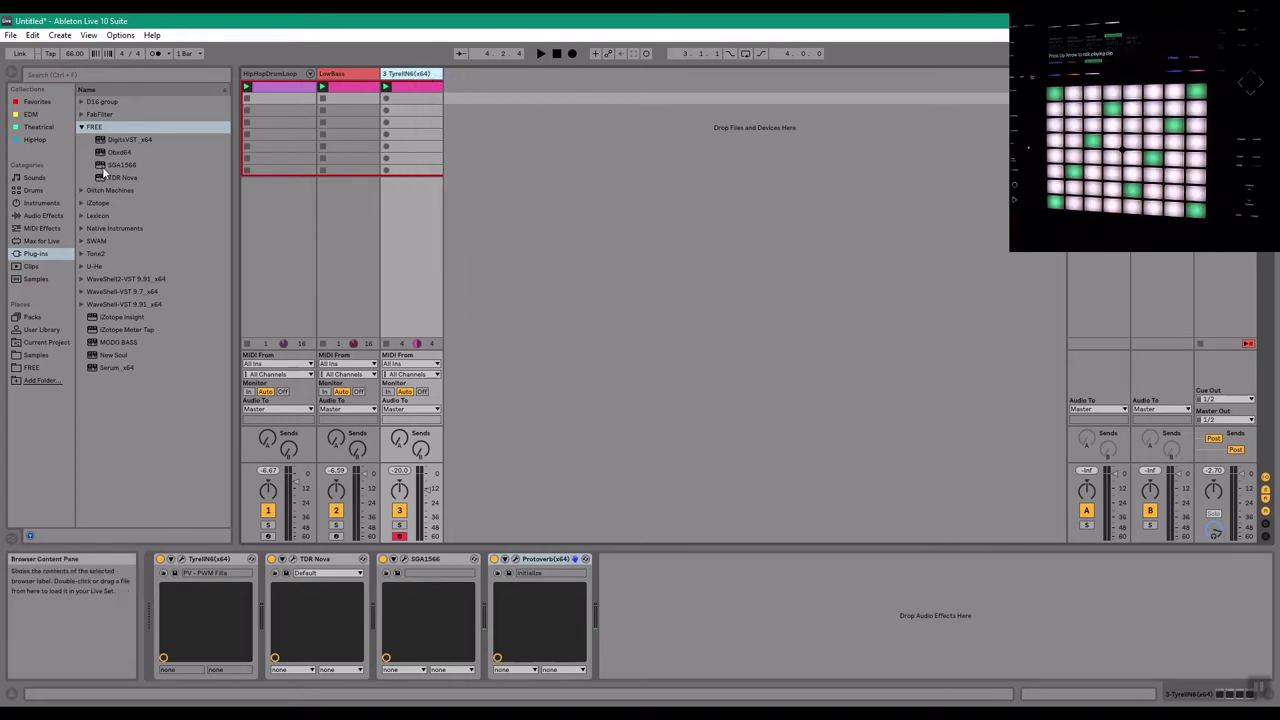
Review the HipHopDrumLoop track's Drum Rack and effect chain, and show the FREE folder's Cymatics - Hip Hop Starter Pack samples
click(273, 75)
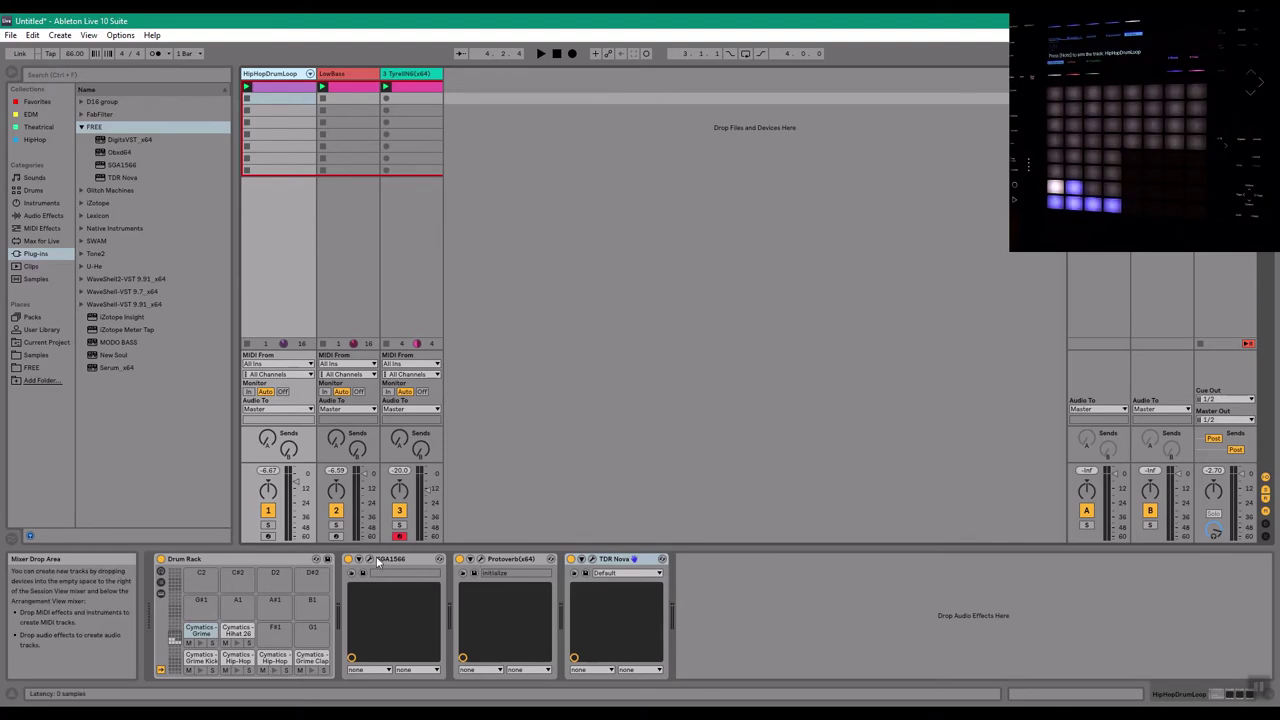
click(205, 562)
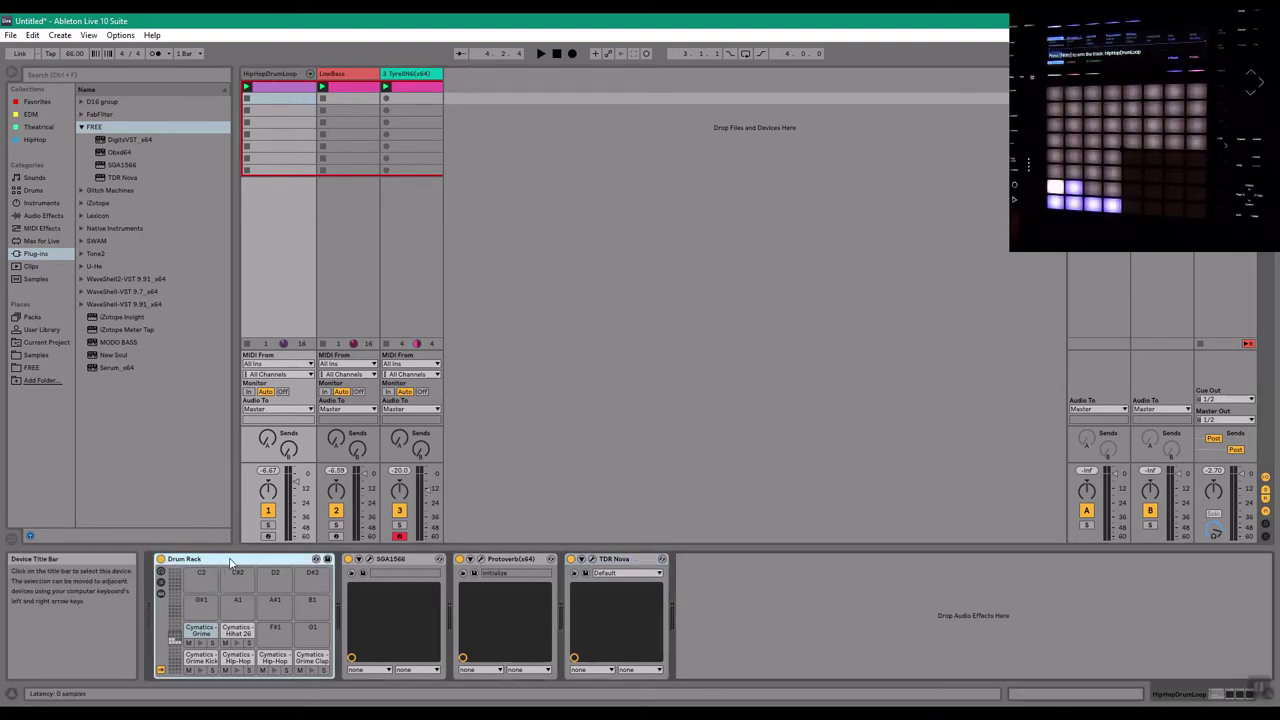
key(Right)
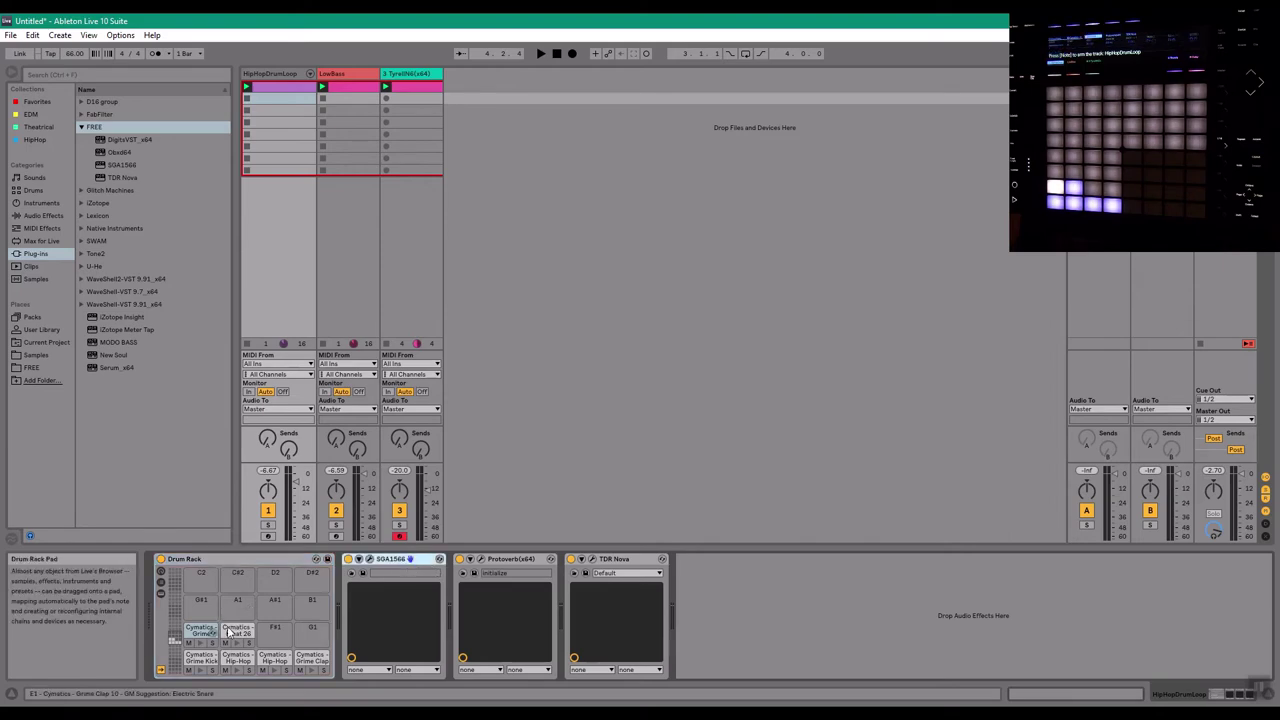
key(alt+Tab)
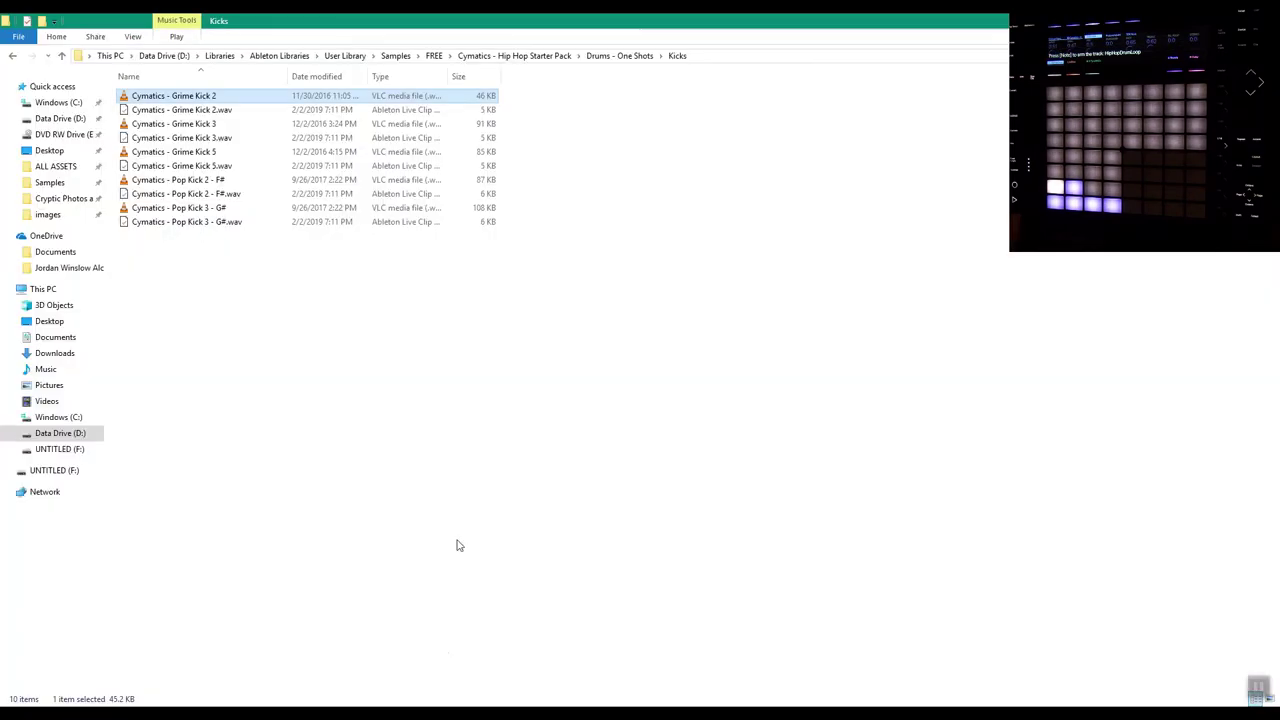
key(alt+Tab)
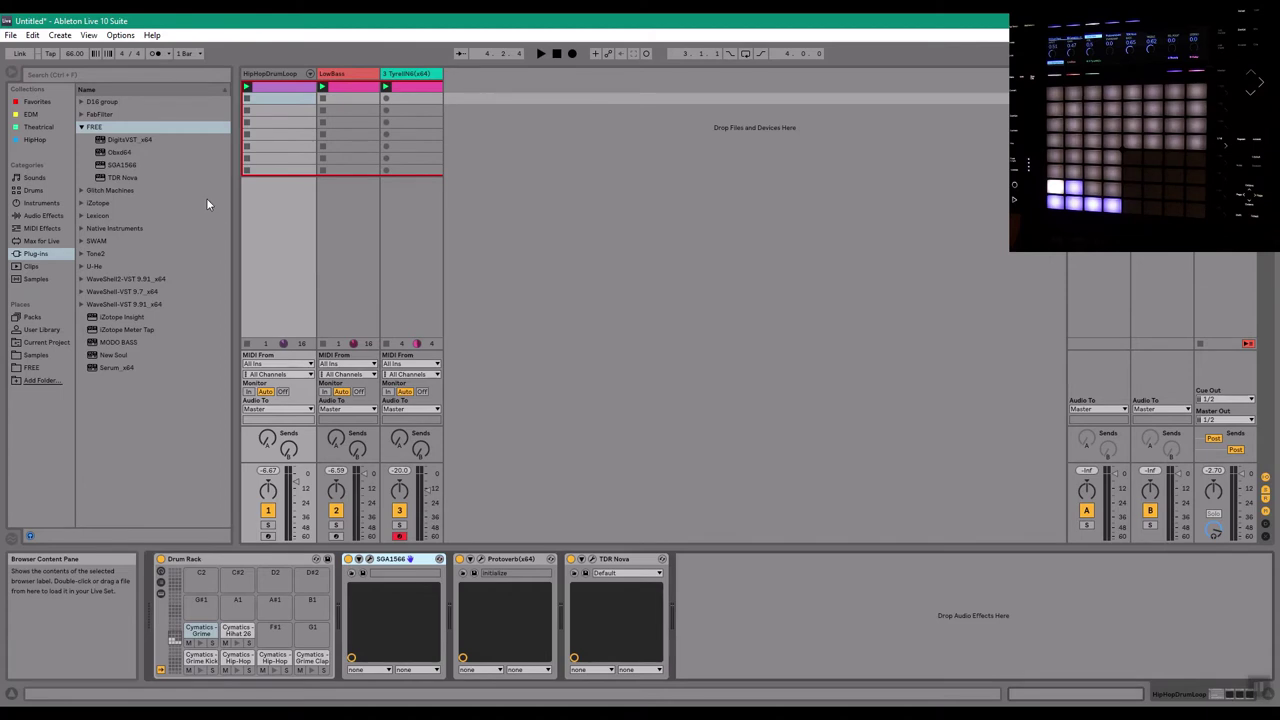
click(58, 366)
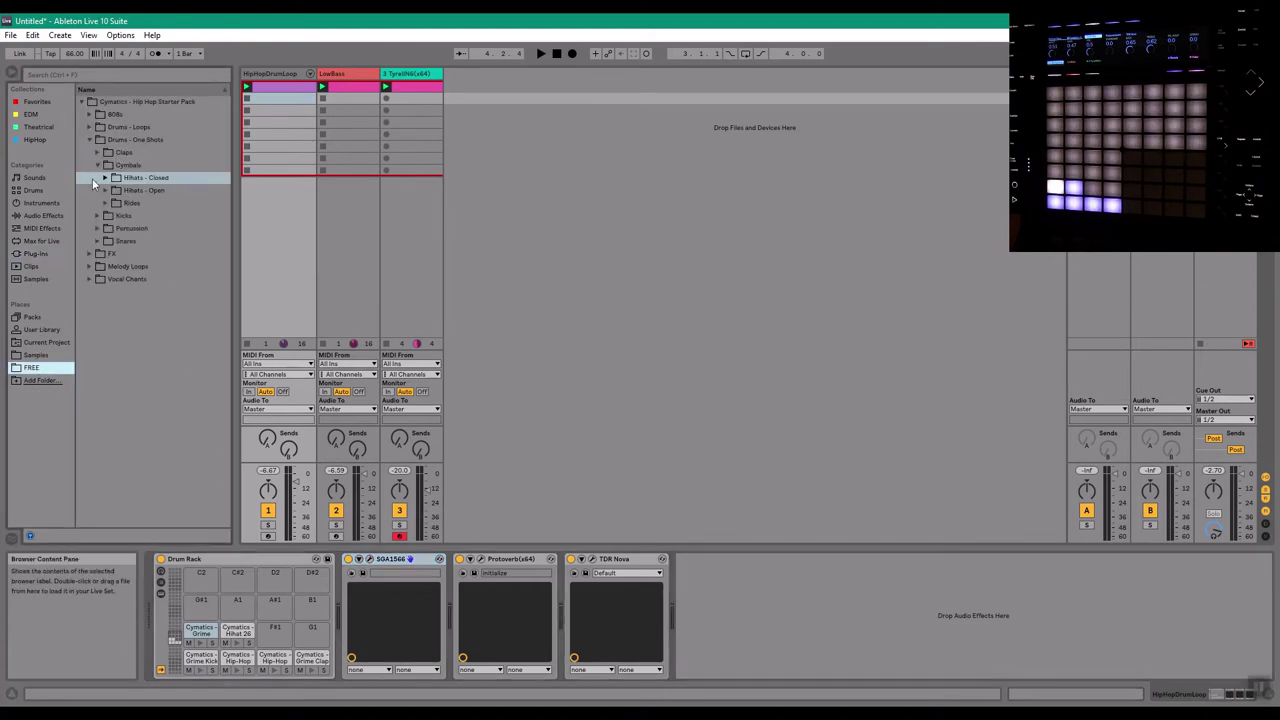
Inspect the SGA1566, Protoverb and TDR Nova windows on the HipHopDrumLoop track, closing each one after viewing
click(369, 559)
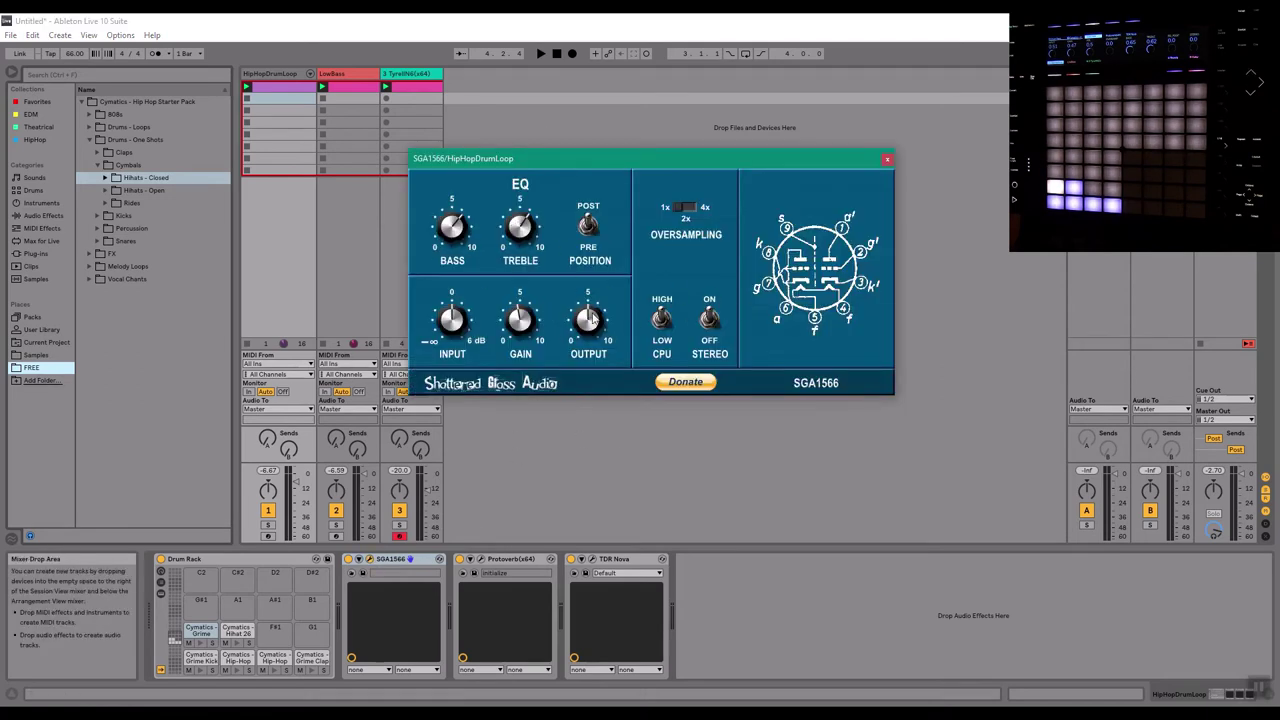
click(889, 161)
click(461, 559)
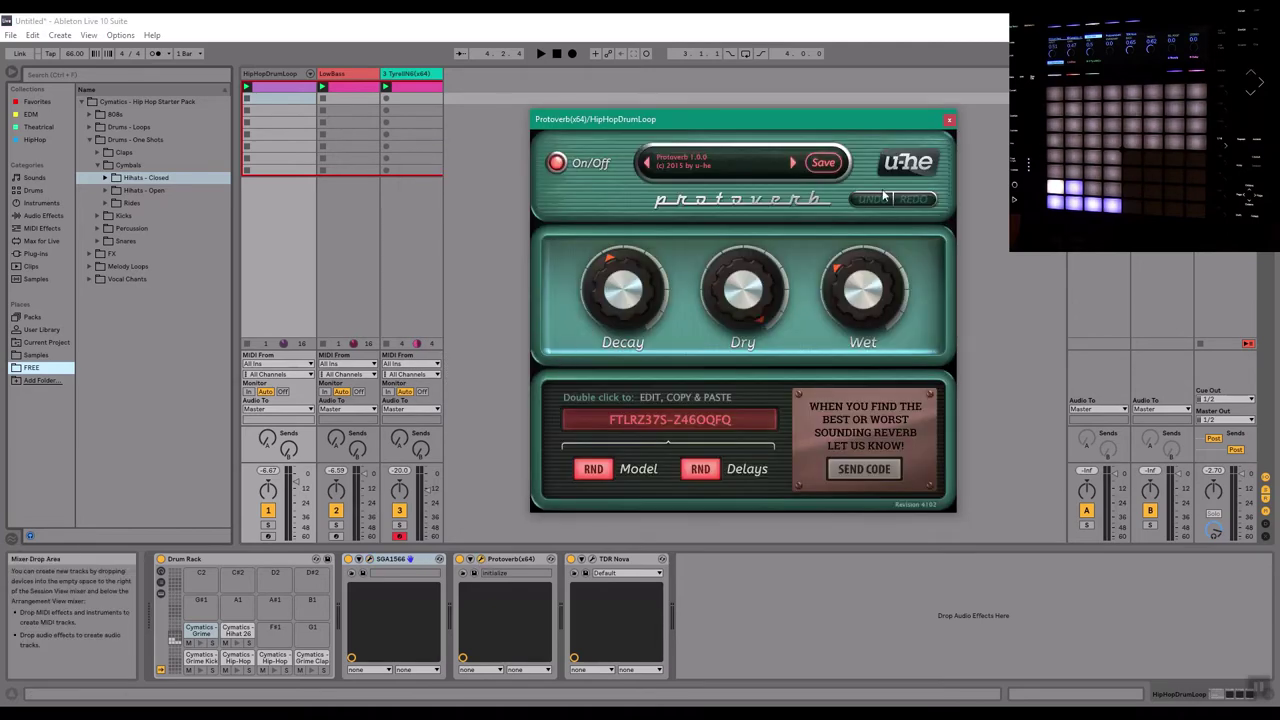
click(950, 121)
click(574, 559)
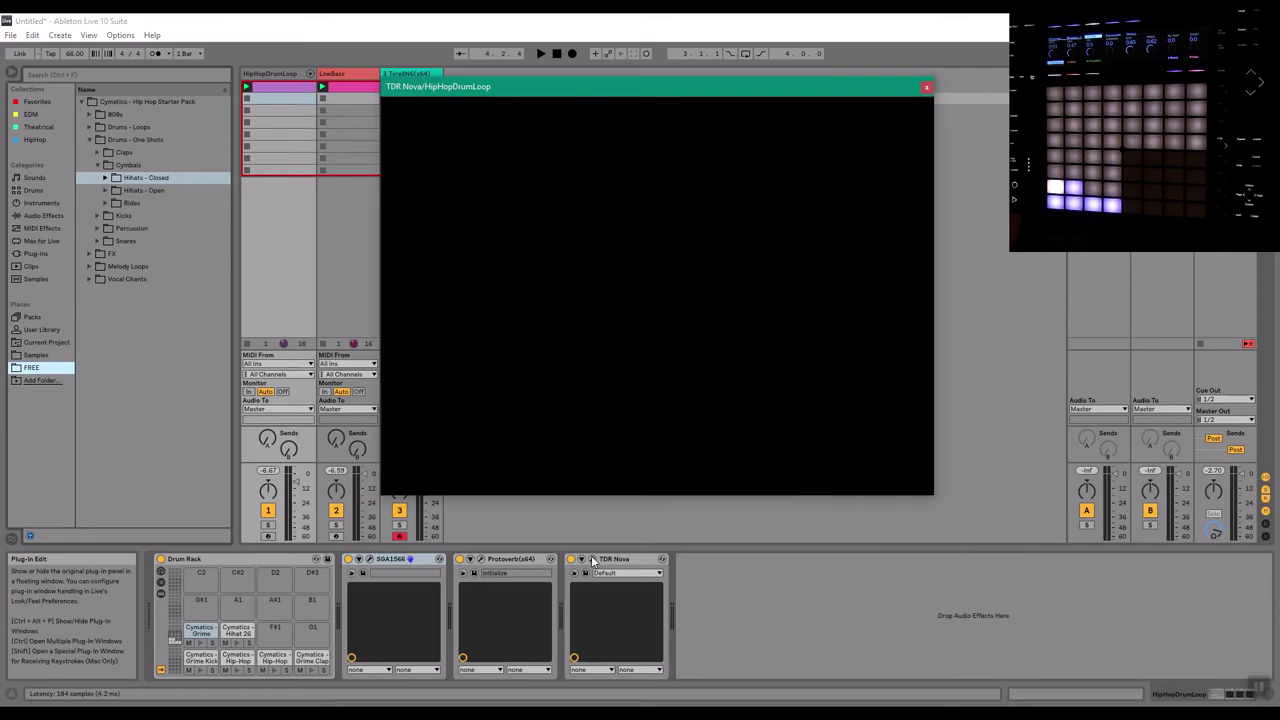
click(928, 91)
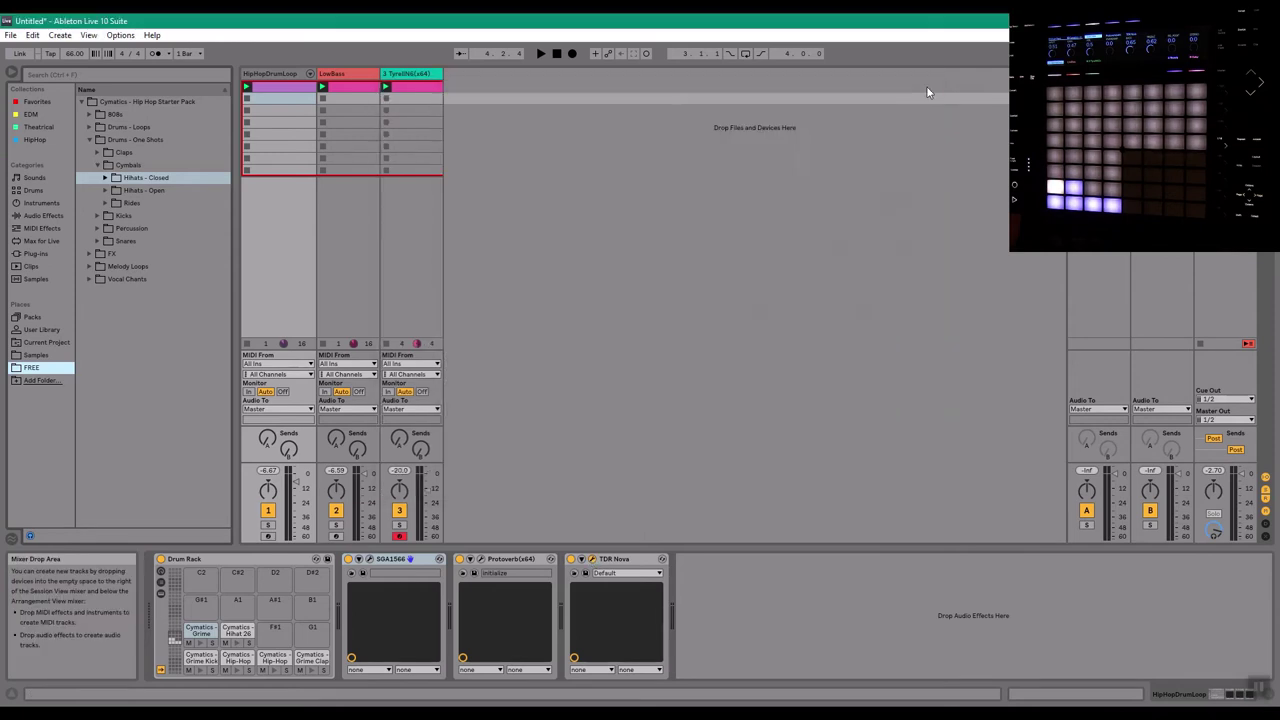
click(608, 560)
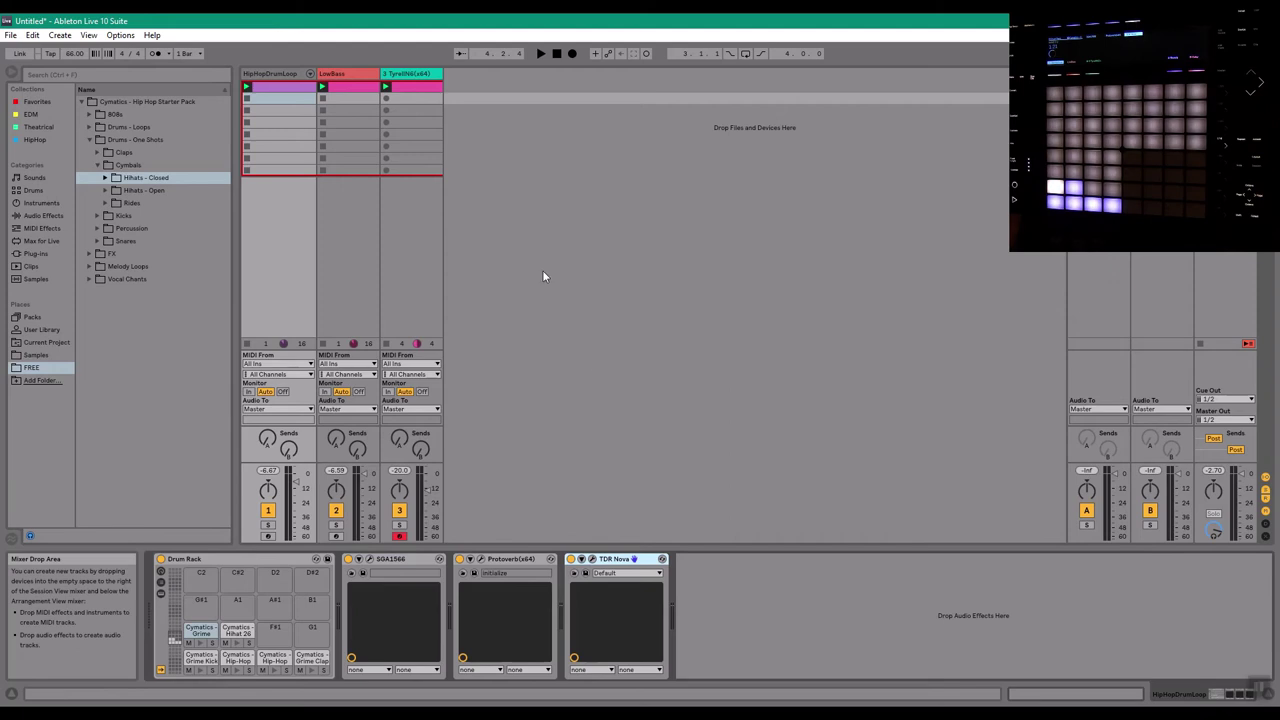
Inspect the DigitsVST synth's Sub preset settings on the LowBass track and close its window
click(338, 76)
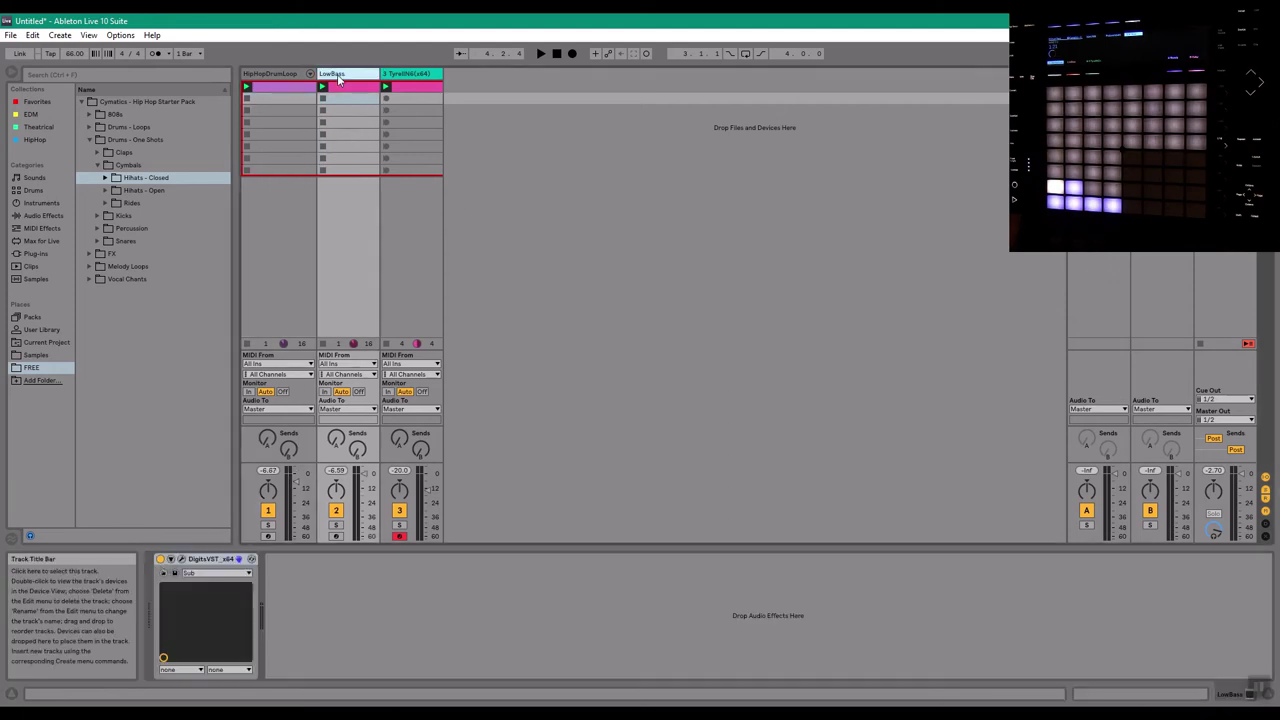
click(181, 559)
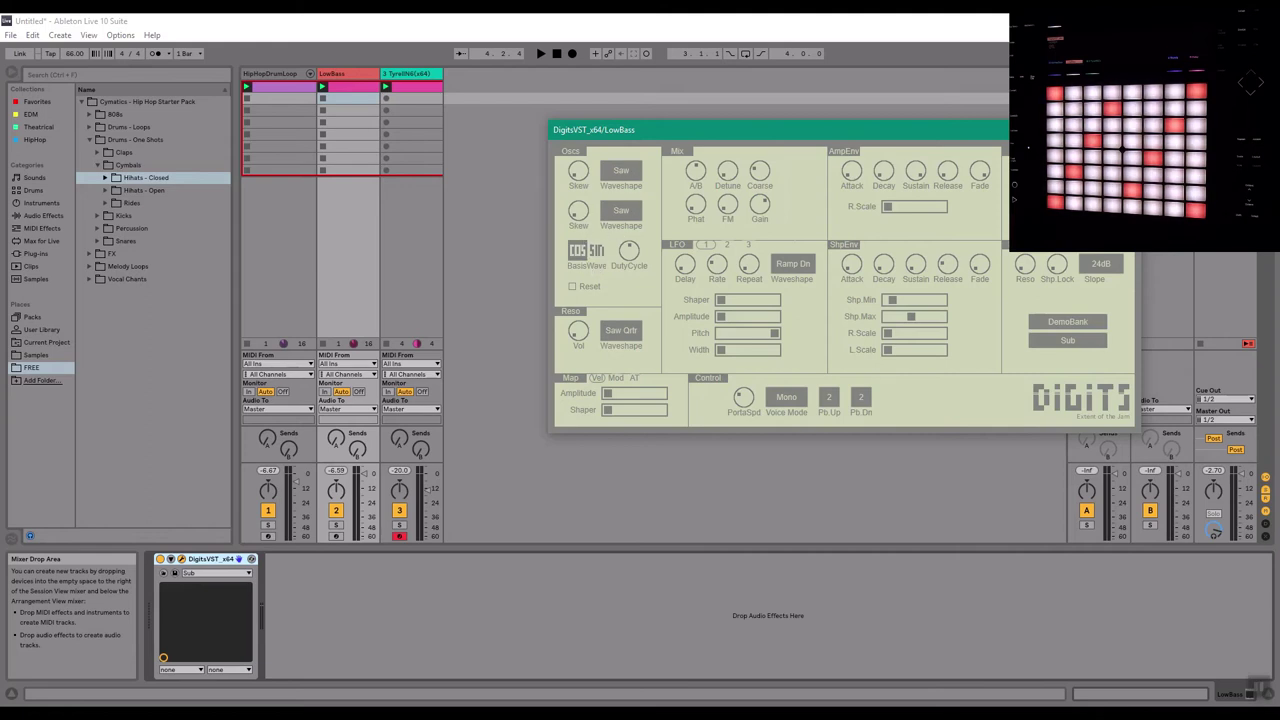
click(1123, 130)
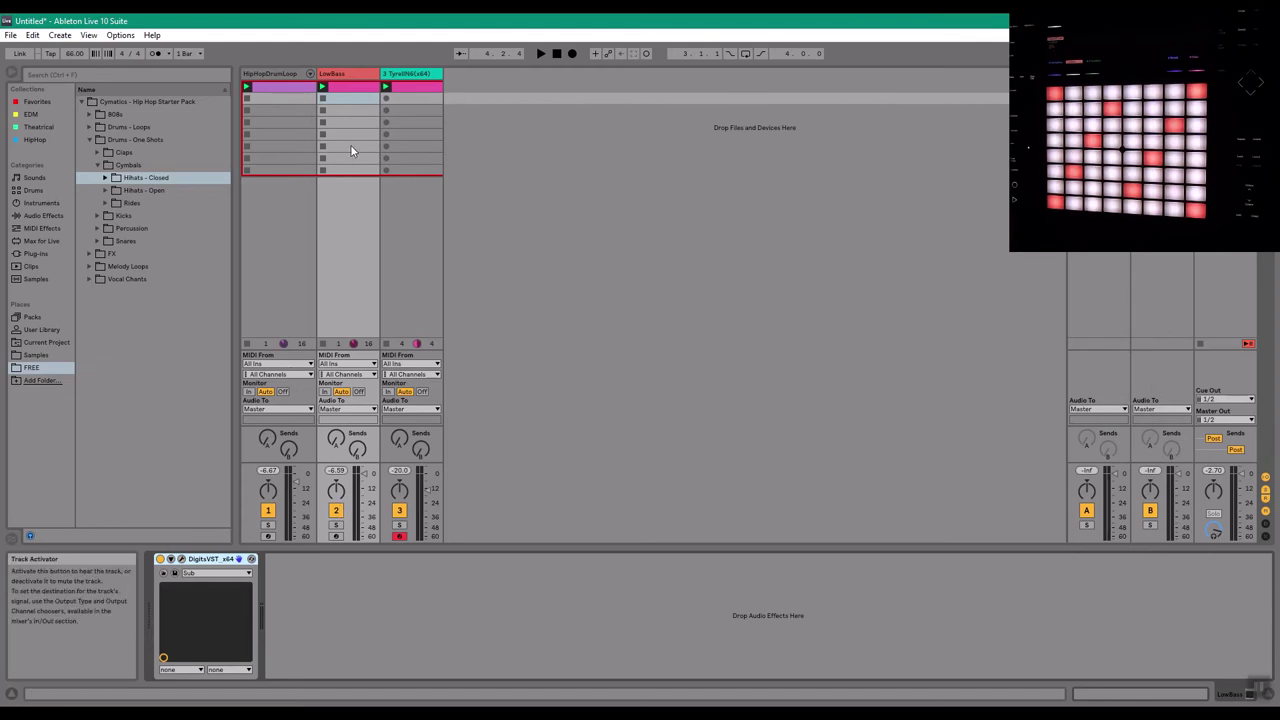
click(182, 559)
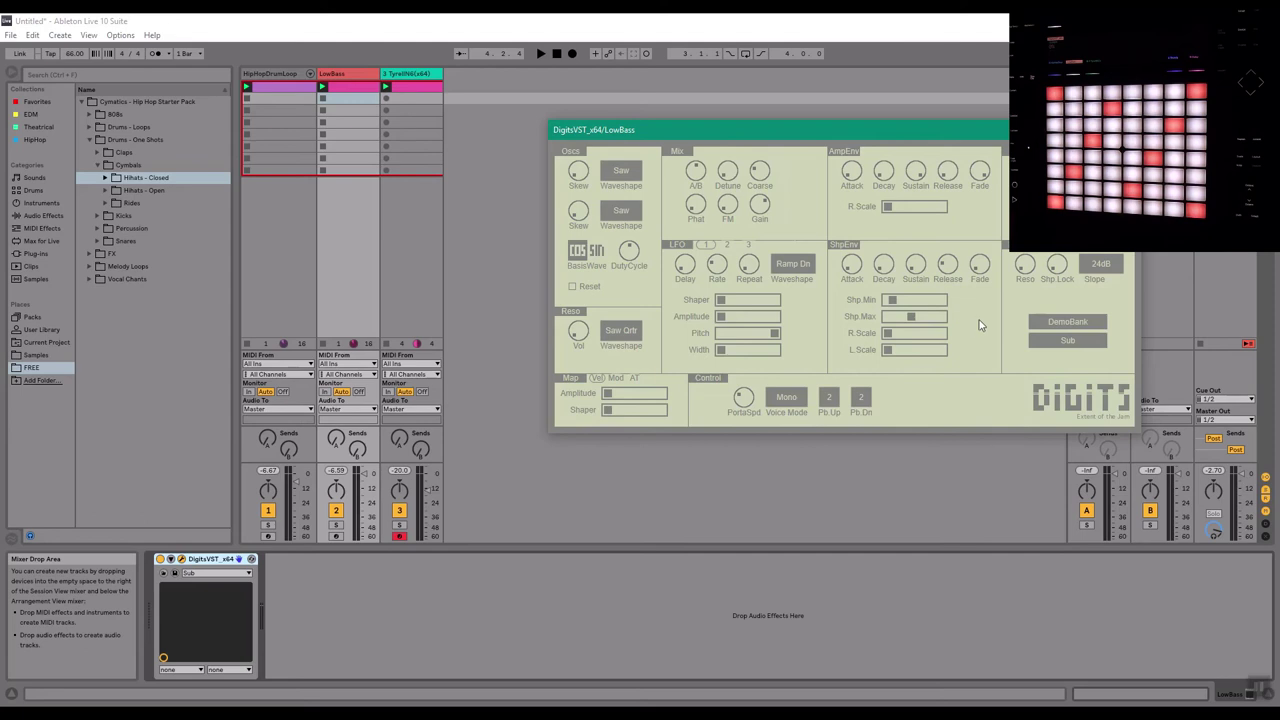
click(1122, 130)
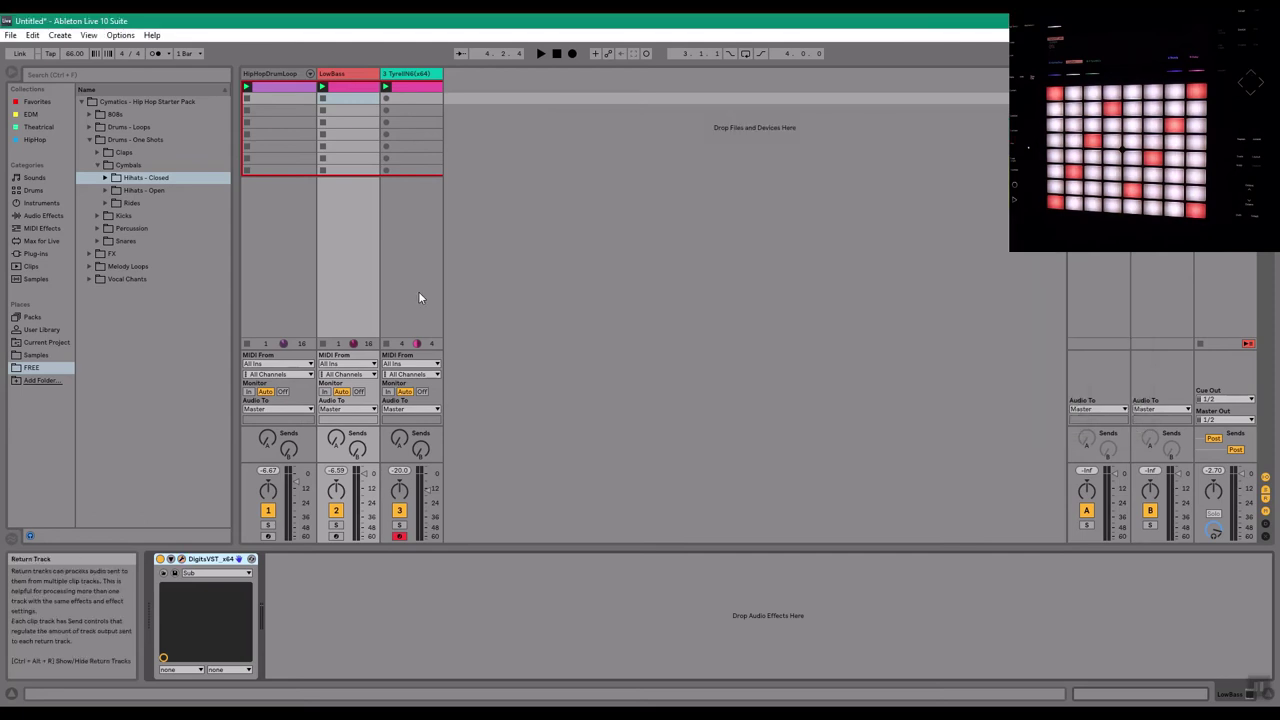
Rename the TyrellN6 track as Pad
click(418, 76)
right_click(417, 76)
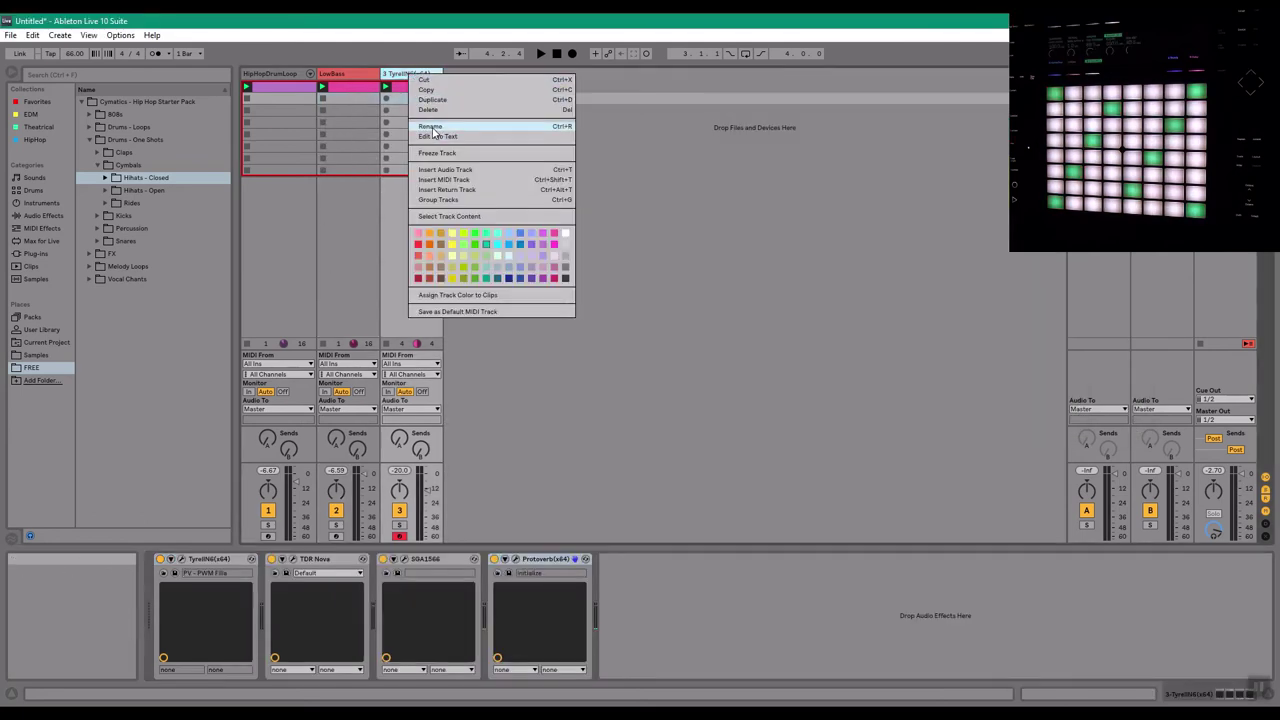
click(423, 124)
text(Pad)
key(Return)
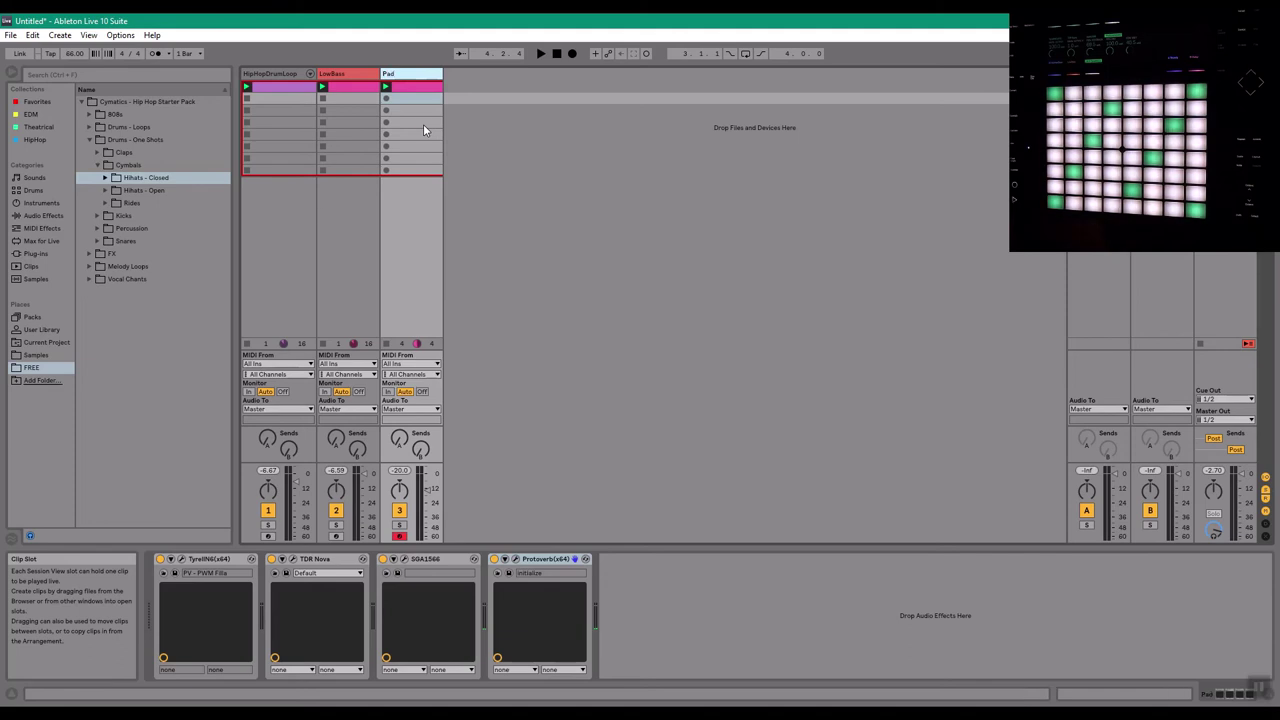
Review the Pad track's TyrellN6, TDR Nova, SGA1566 and Protoverb windows, closing each one after viewing
click(183, 559)
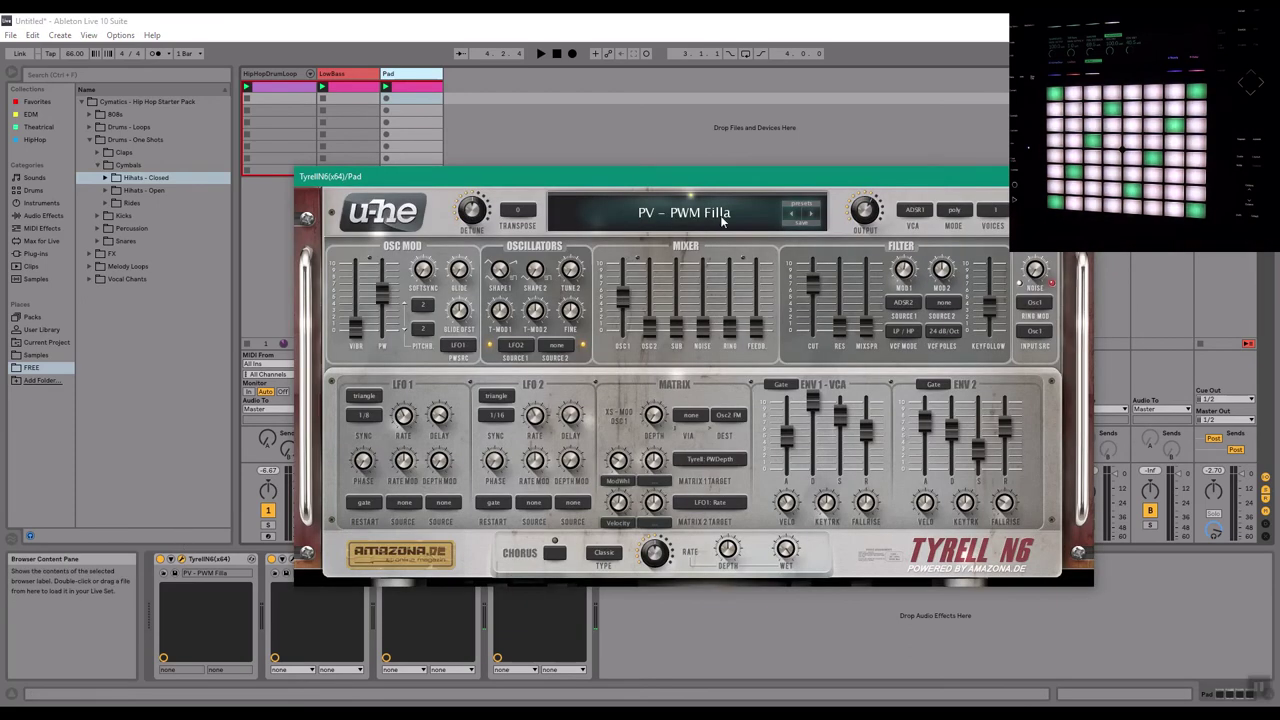
click(1079, 176)
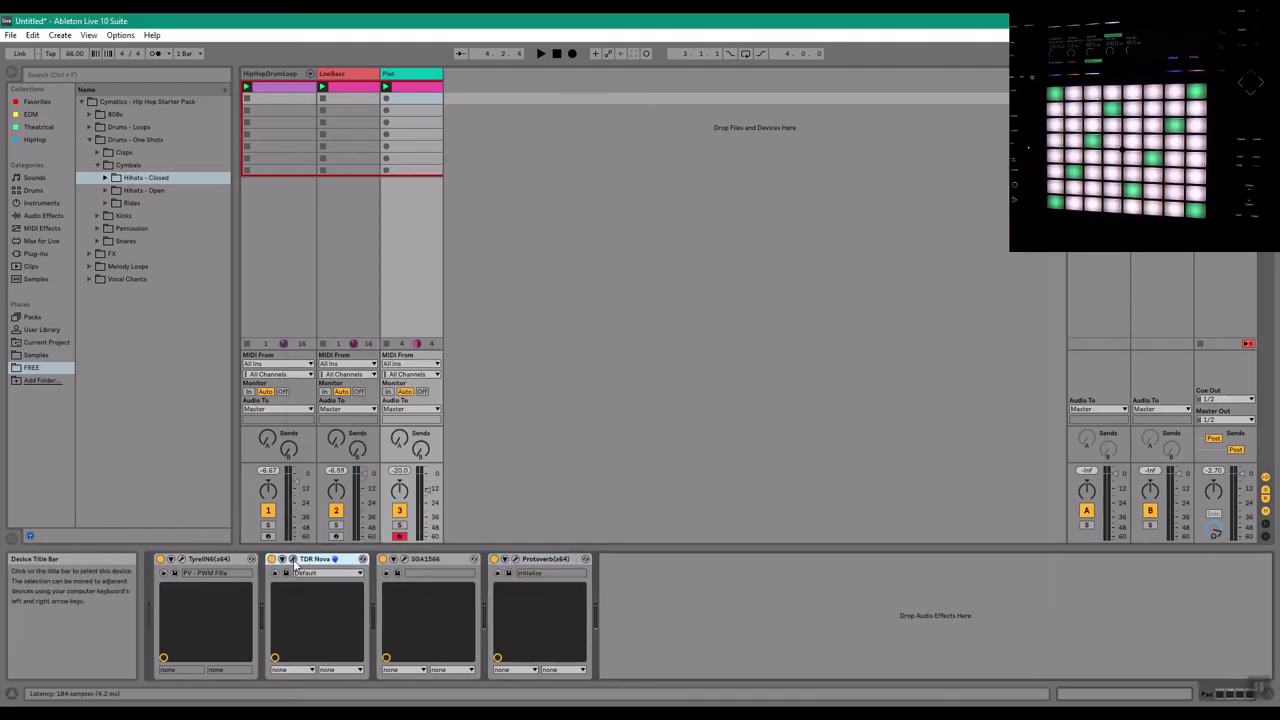
click(294, 559)
click(1108, 264)
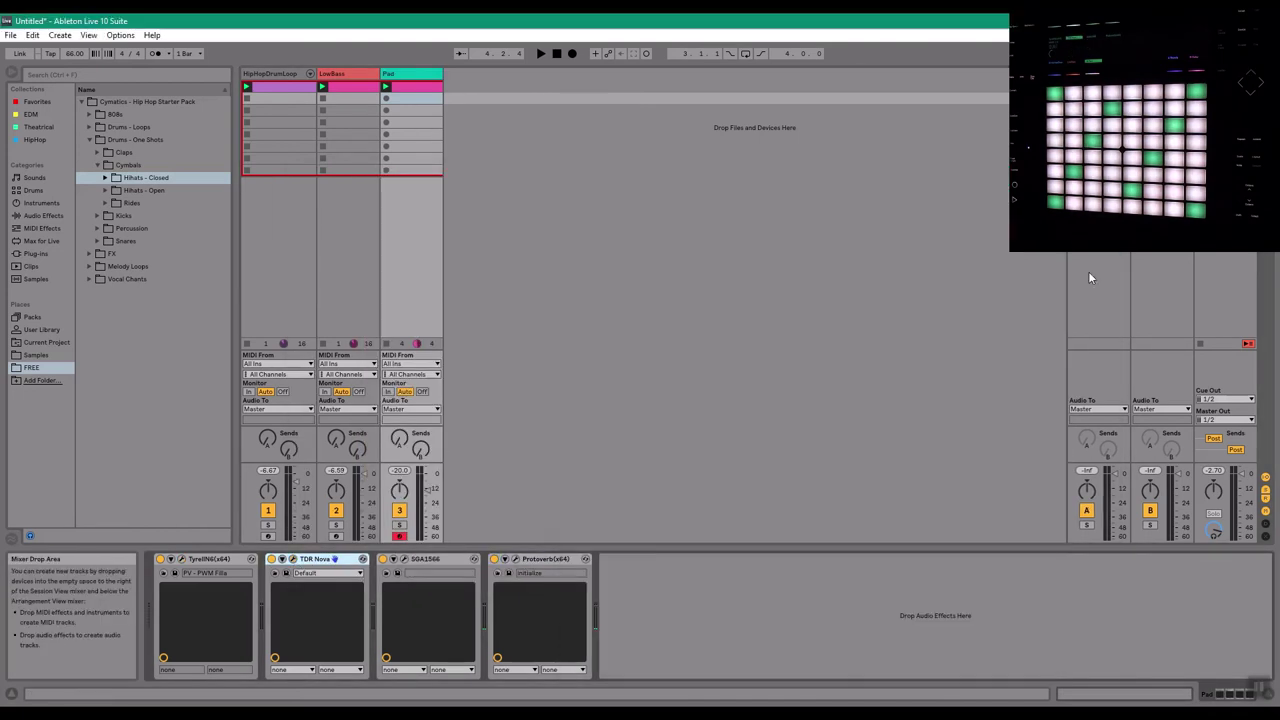
click(405, 559)
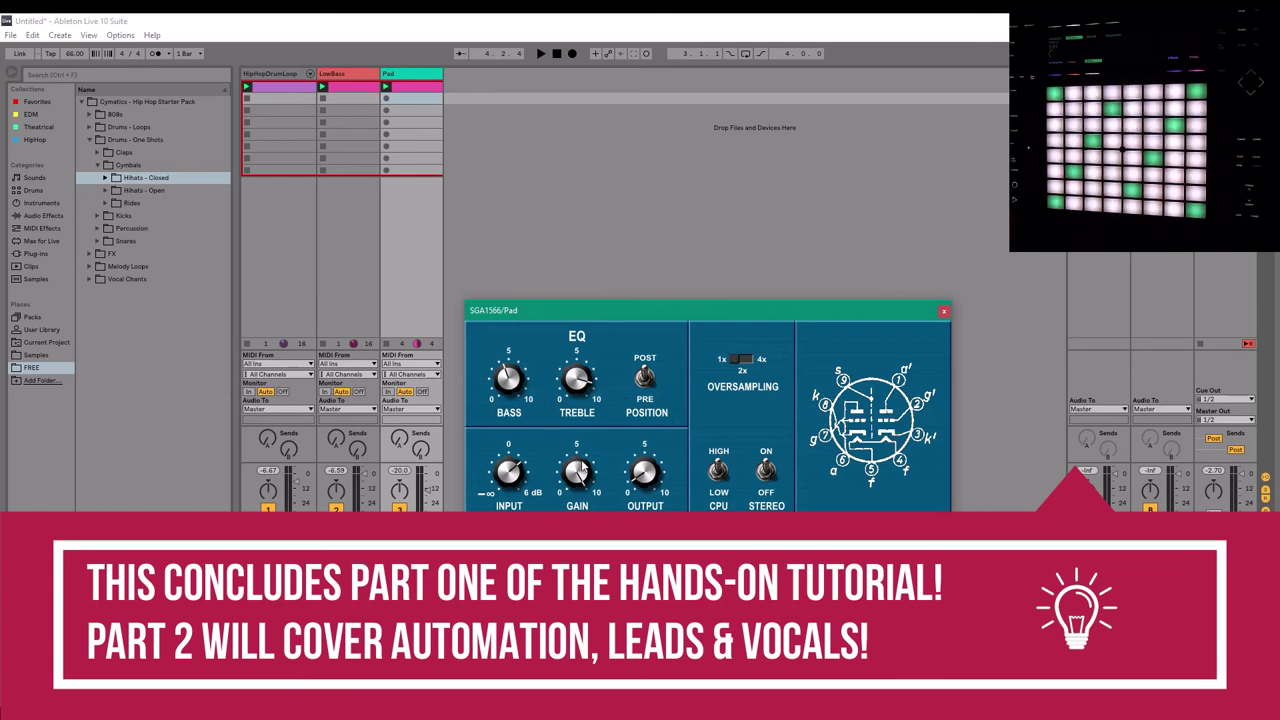
click(944, 312)
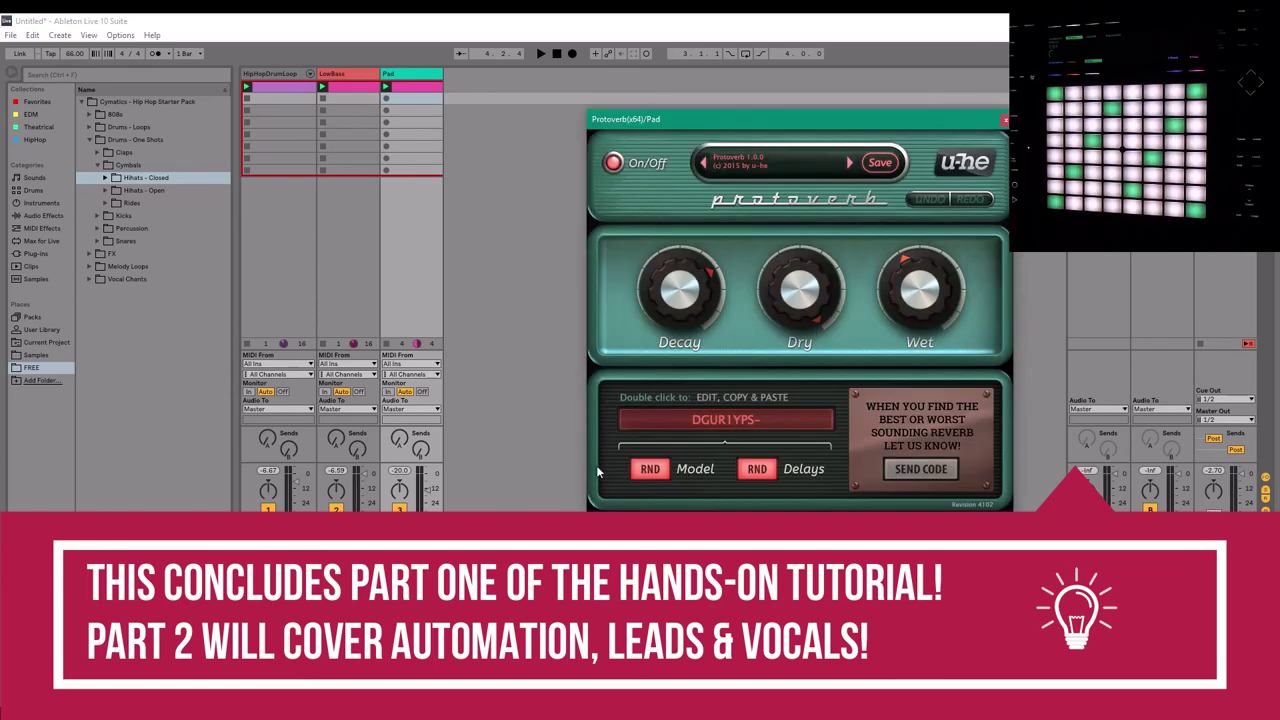
click(1004, 121)
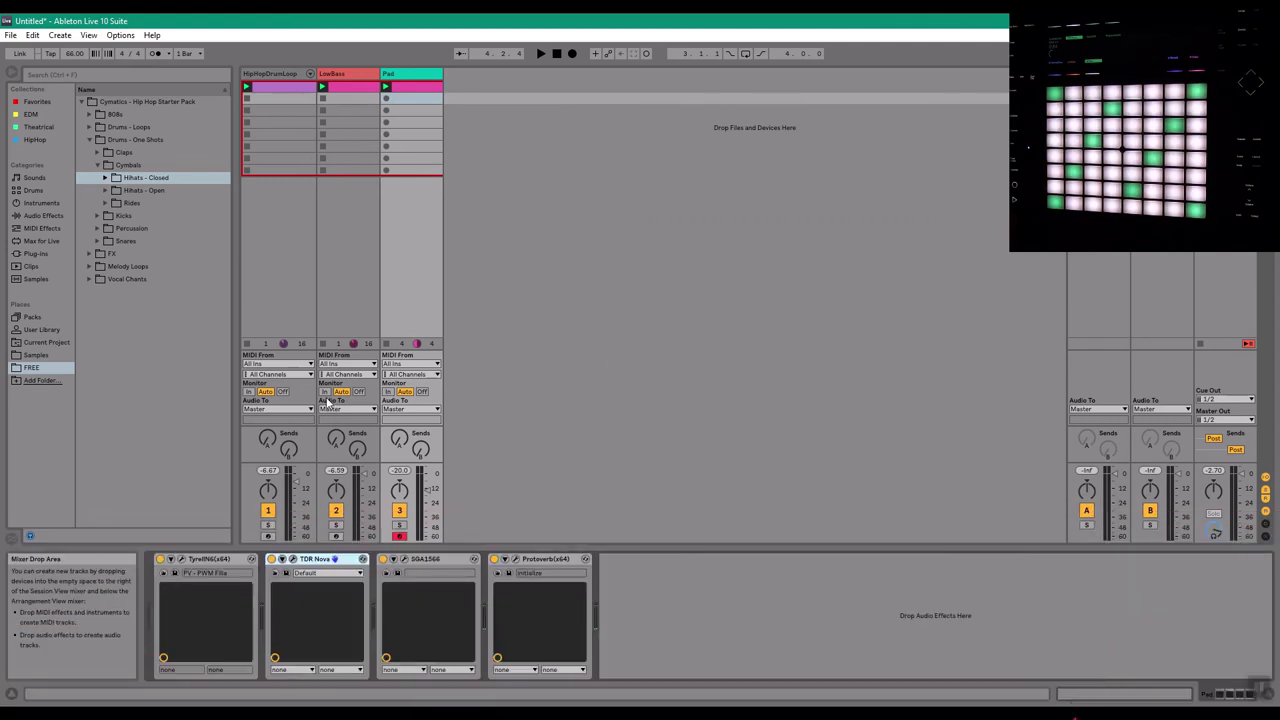